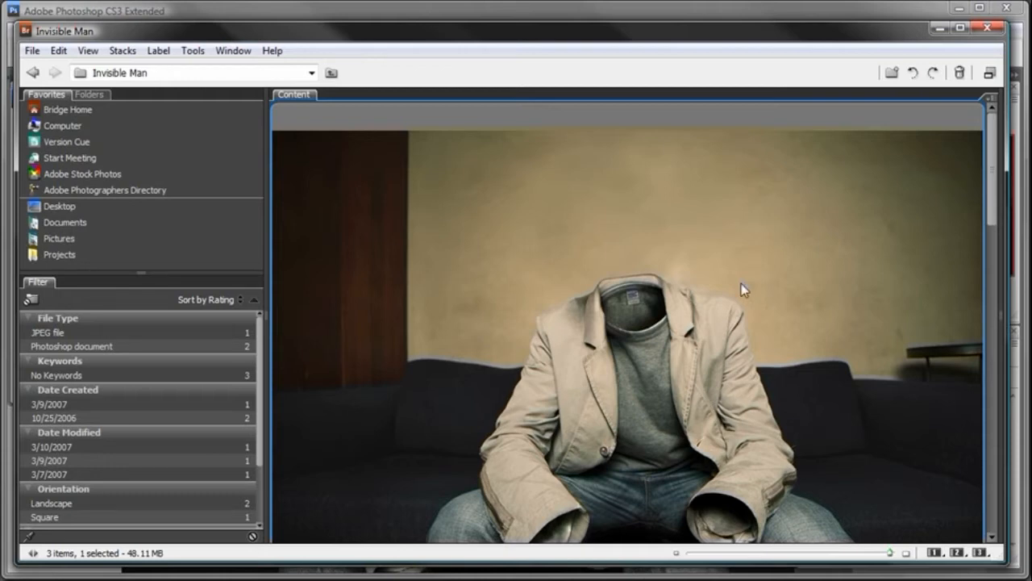
pyautogui.moveTo(738, 556); pyautogui.dragTo(767, 555)
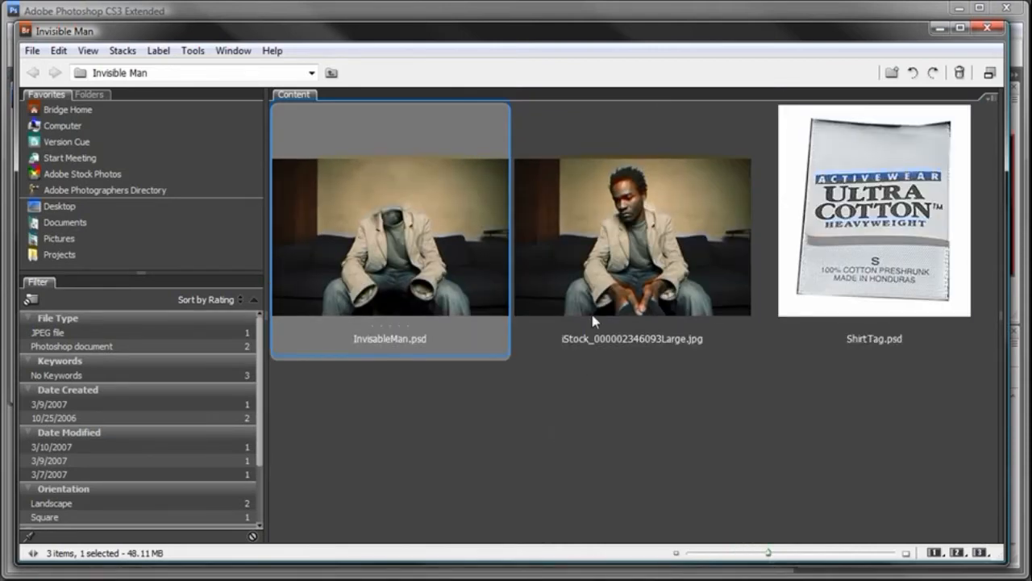
pyautogui.moveTo(641, 228)
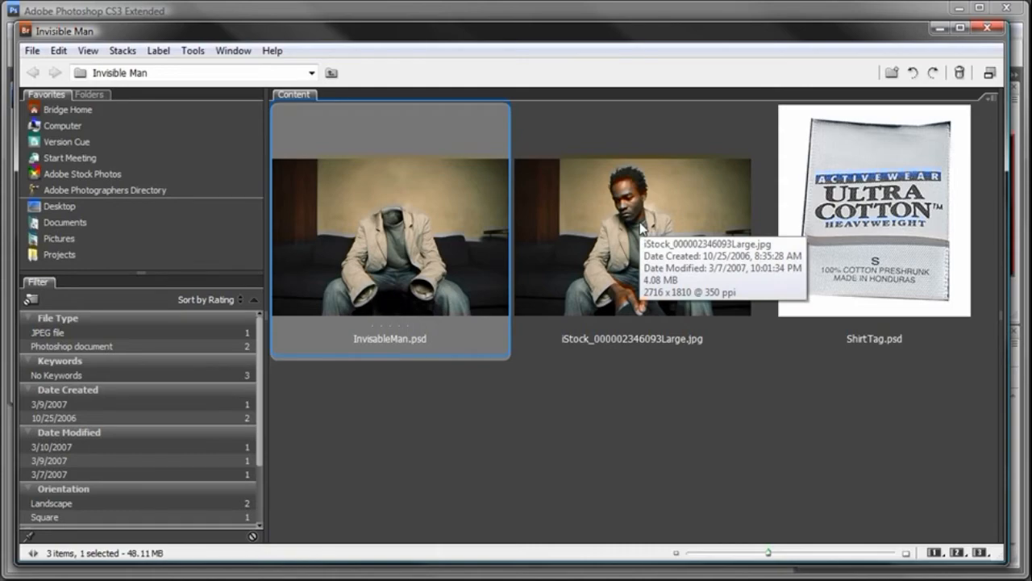
pyautogui.doubleClick(640, 225)
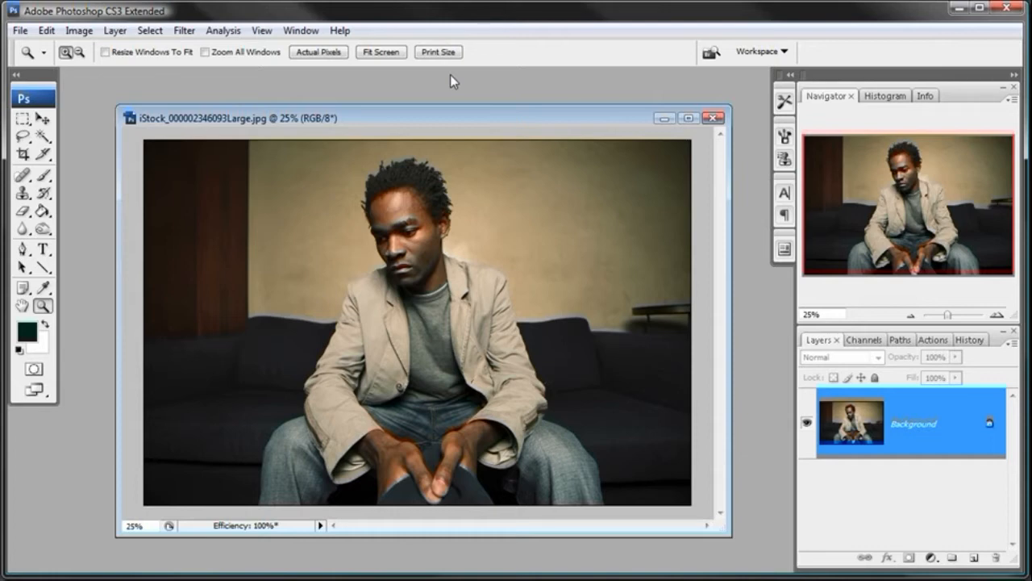
# - Enlarge the document window around the jacket cuff and add a new empty layer above the Background
pyautogui.click(492, 467)
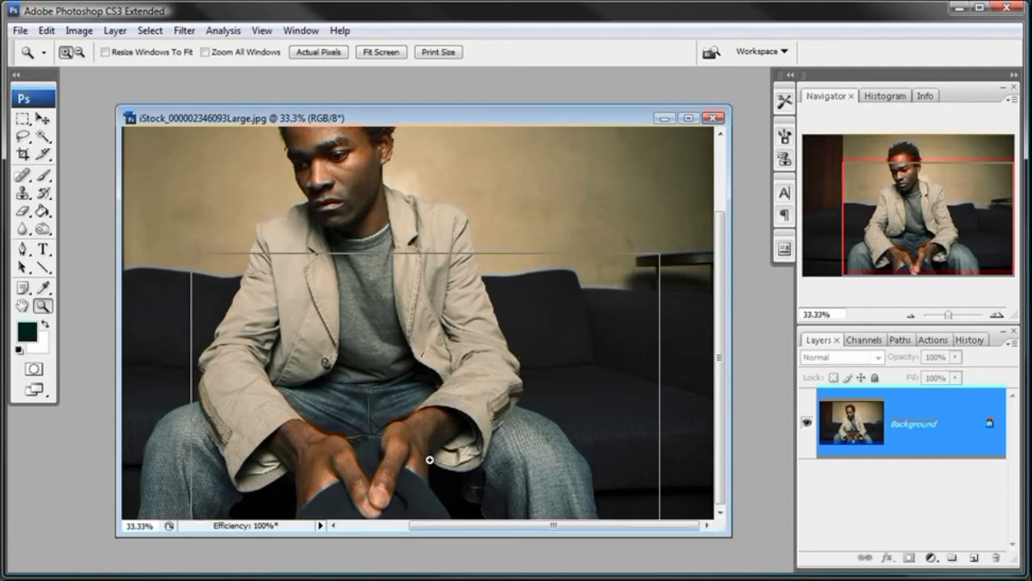
pyautogui.click(426, 458)
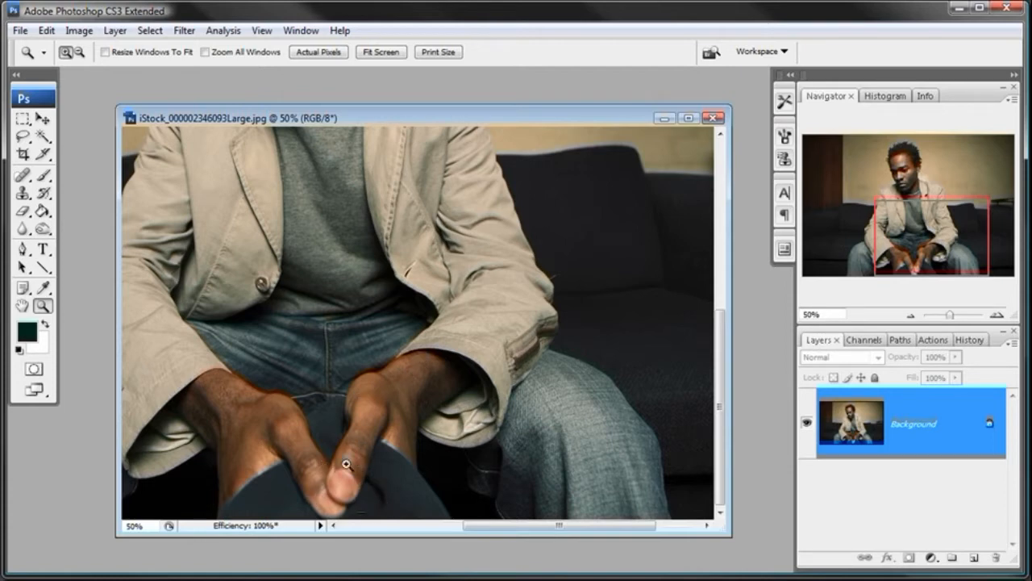
pyautogui.click(442, 396)
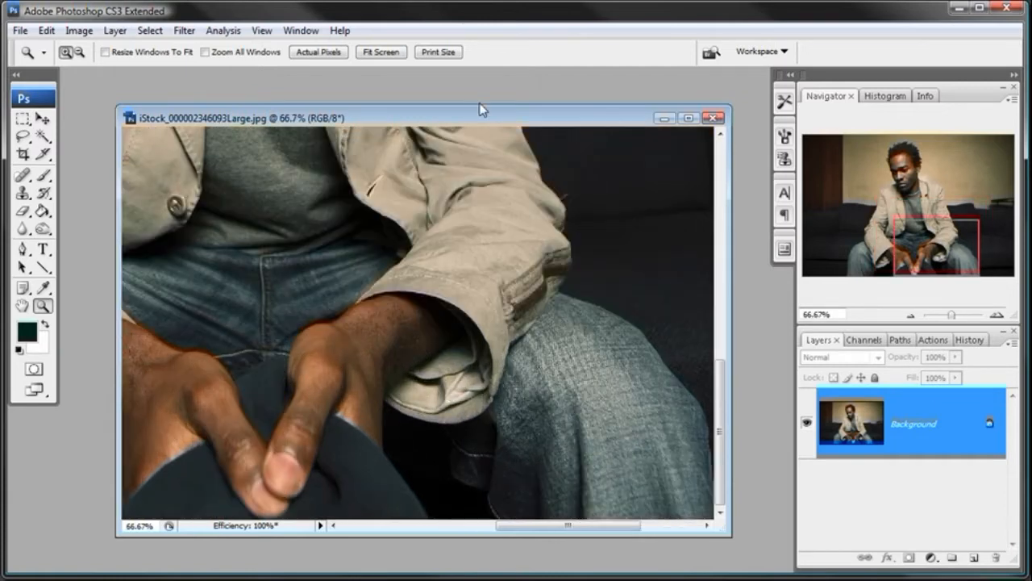
pyautogui.moveTo(475, 124); pyautogui.dragTo(417, 88)
pyautogui.moveTo(666, 494); pyautogui.dragTo(766, 567)
pyautogui.moveTo(461, 394); pyautogui.dragTo(583, 349)
pyautogui.click(523, 385)
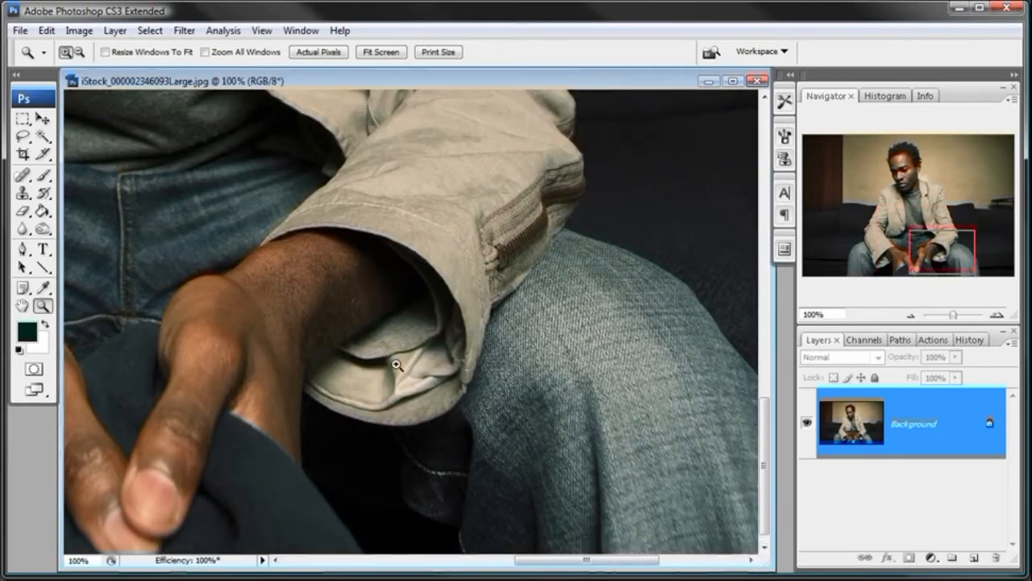
pyautogui.moveTo(352, 353); pyautogui.dragTo(424, 352)
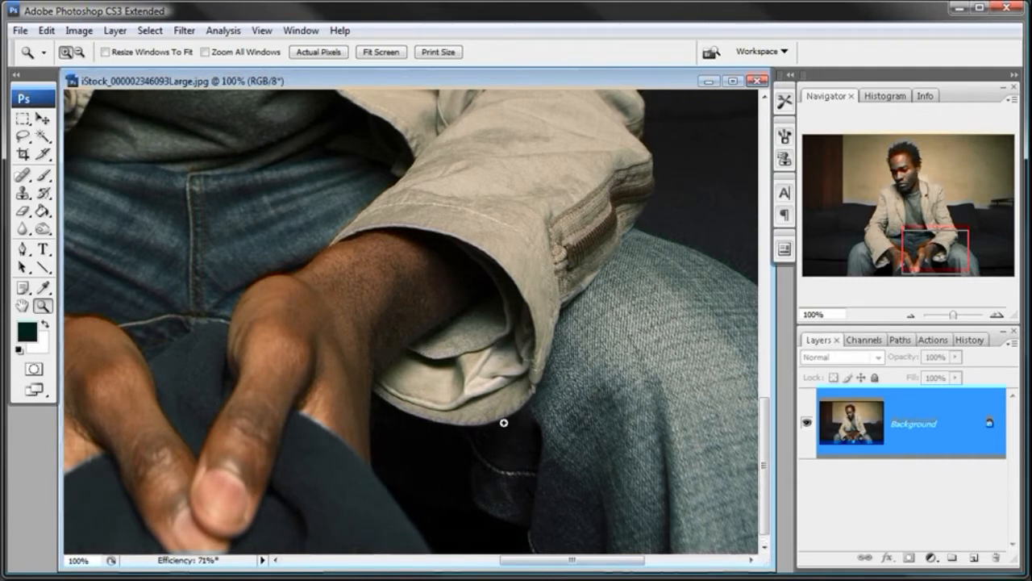
pyautogui.moveTo(882, 319); pyautogui.dragTo(879, 184)
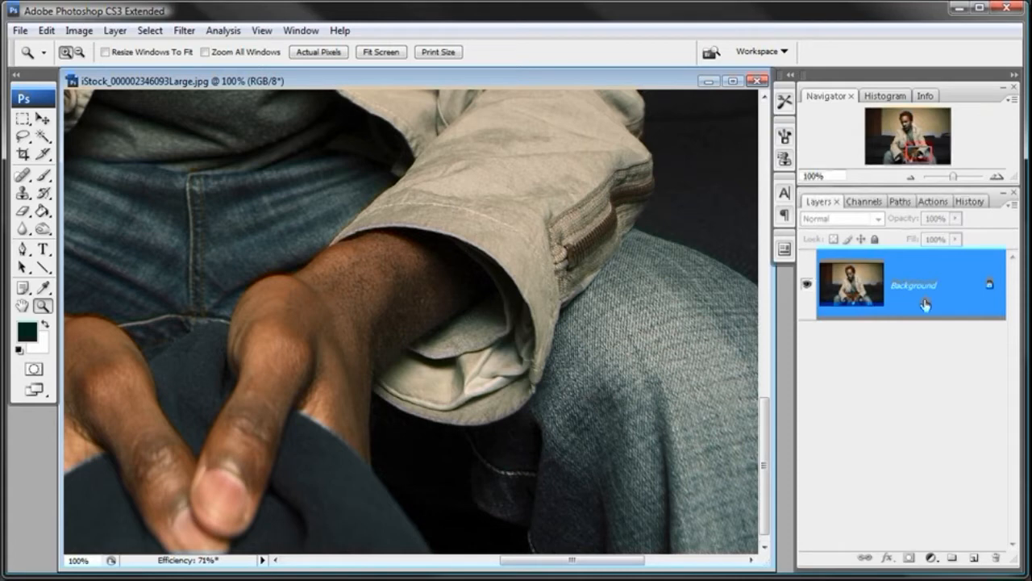
pyautogui.click(974, 558)
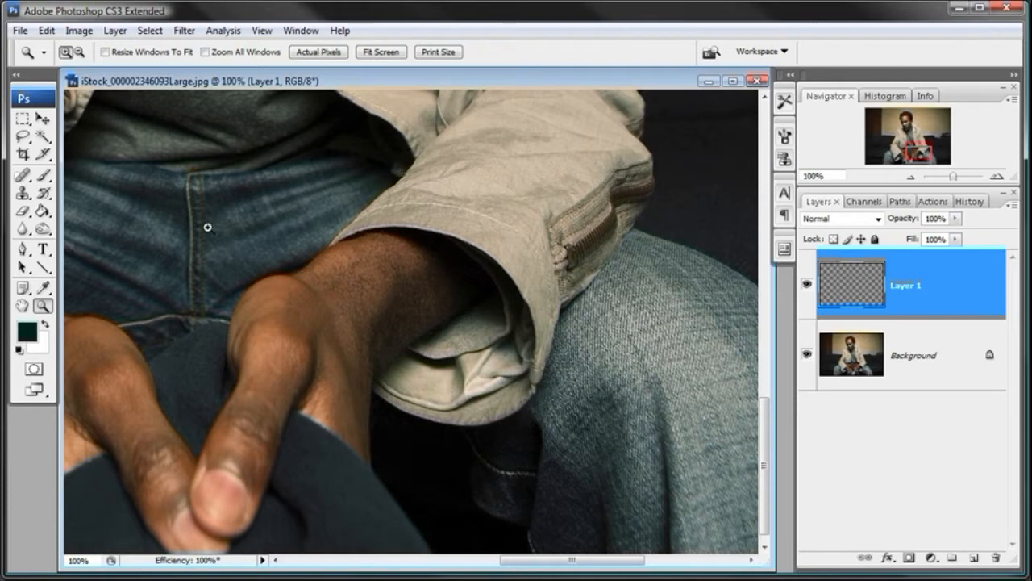
# - Lasso a freehand selection around the lower inside and outer rim of the jacket cuff below the wrist
pyautogui.click(23, 137)
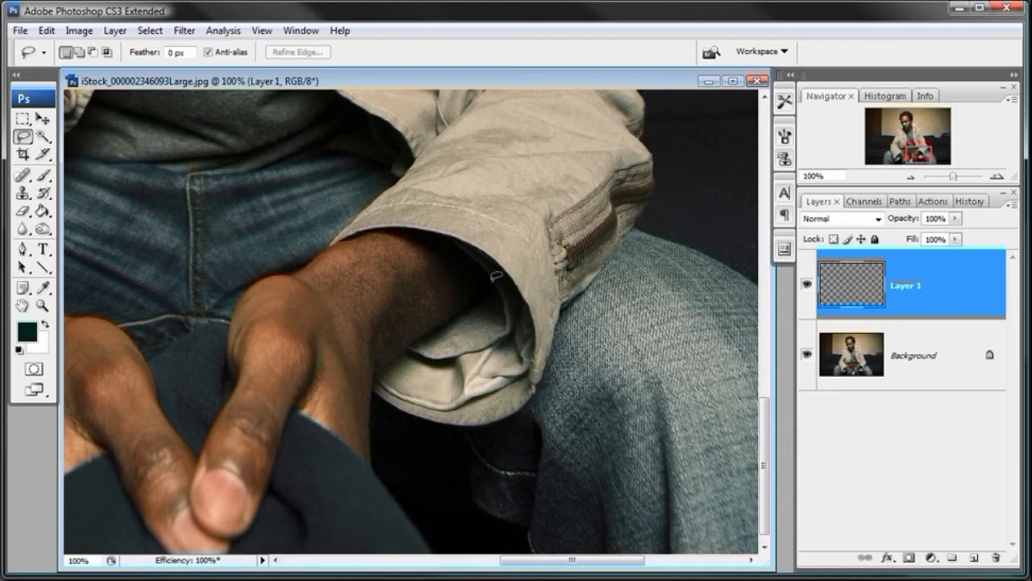
pyautogui.moveTo(494, 279)
pyautogui.mouseDown()
pyautogui.moveTo(552, 297)
pyautogui.moveTo(562, 346)
pyautogui.moveTo(533, 421)
pyautogui.moveTo(489, 444)
pyautogui.moveTo(394, 432)
pyautogui.moveTo(370, 415)
pyautogui.moveTo(373, 383)
pyautogui.moveTo(486, 281)
pyautogui.mouseUp()
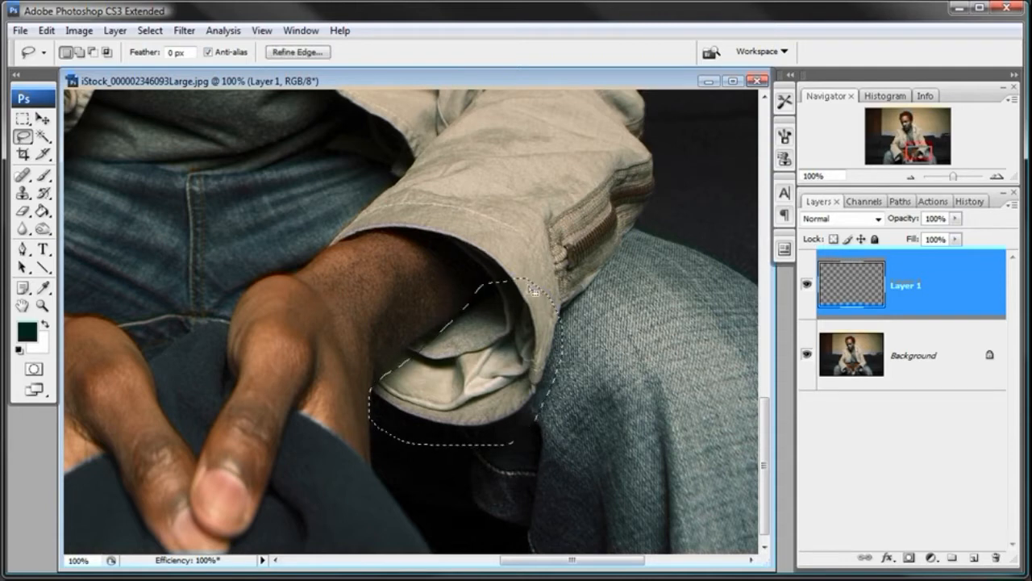
pyautogui.click(50, 32)
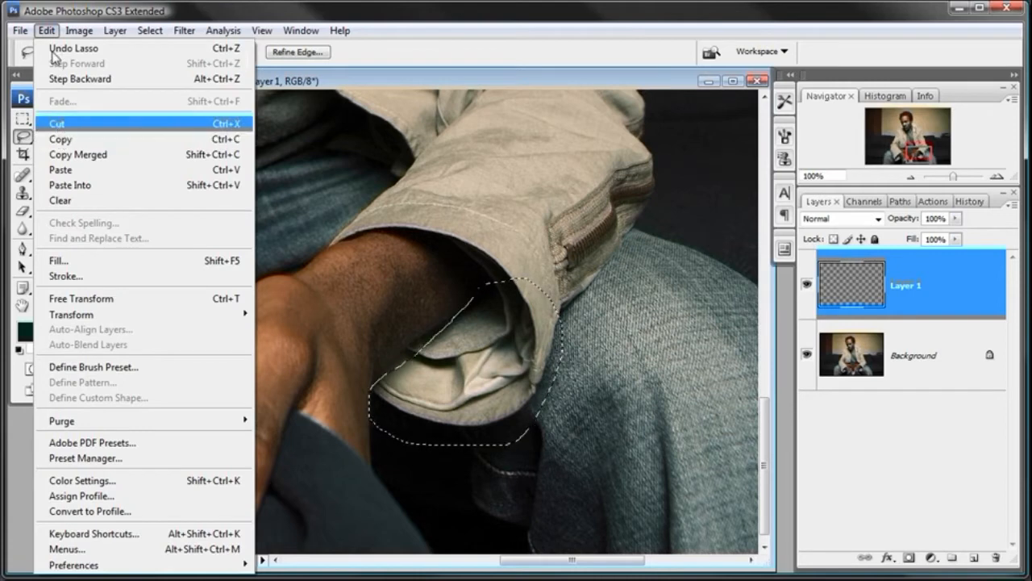
pyautogui.click(55, 27)
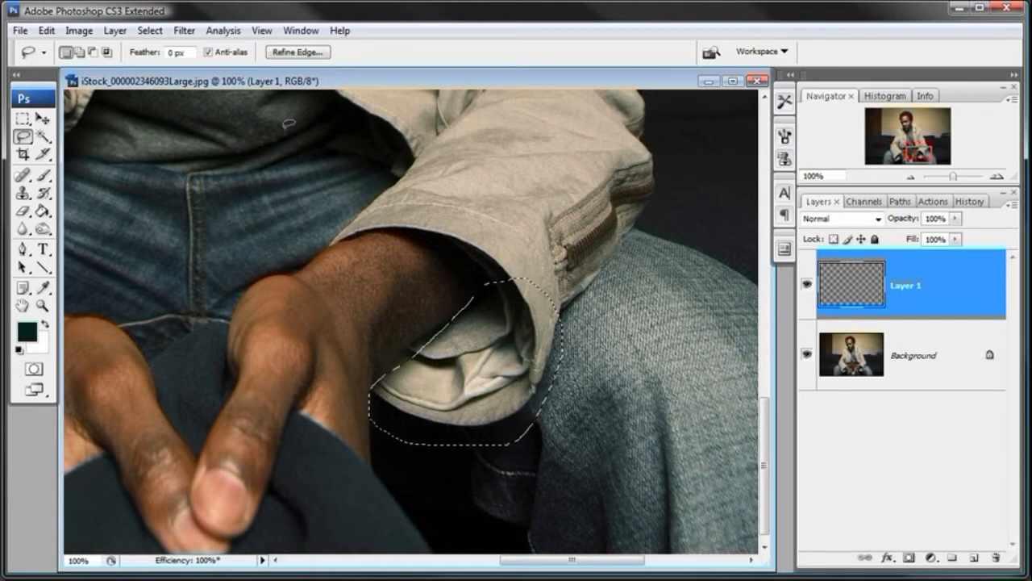
pyautogui.click(46, 30)
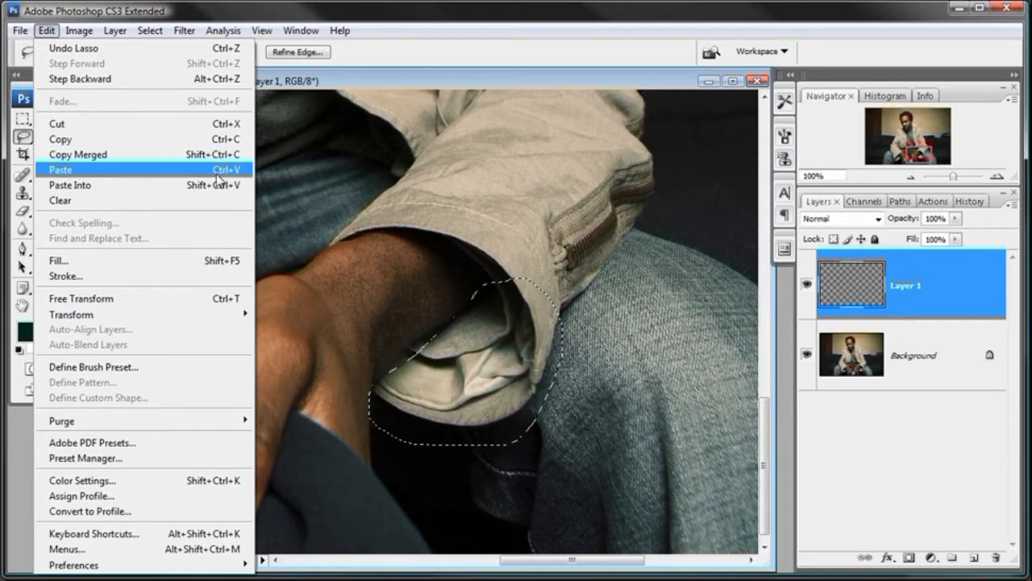
pyautogui.click(167, 40)
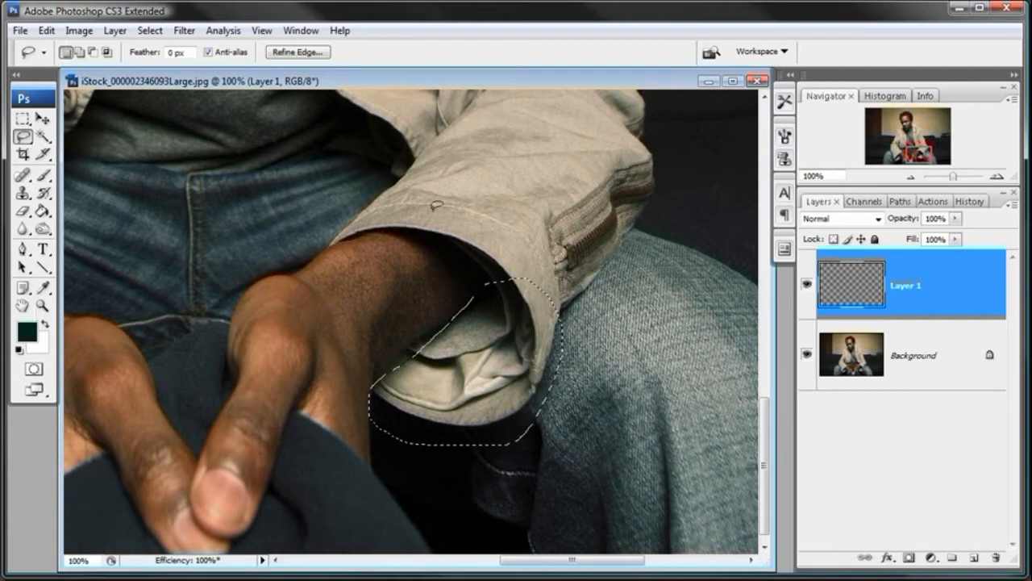
# - Copy the selected cuff area from the Background onto its own layer and make that layer active
pyautogui.click(905, 358)
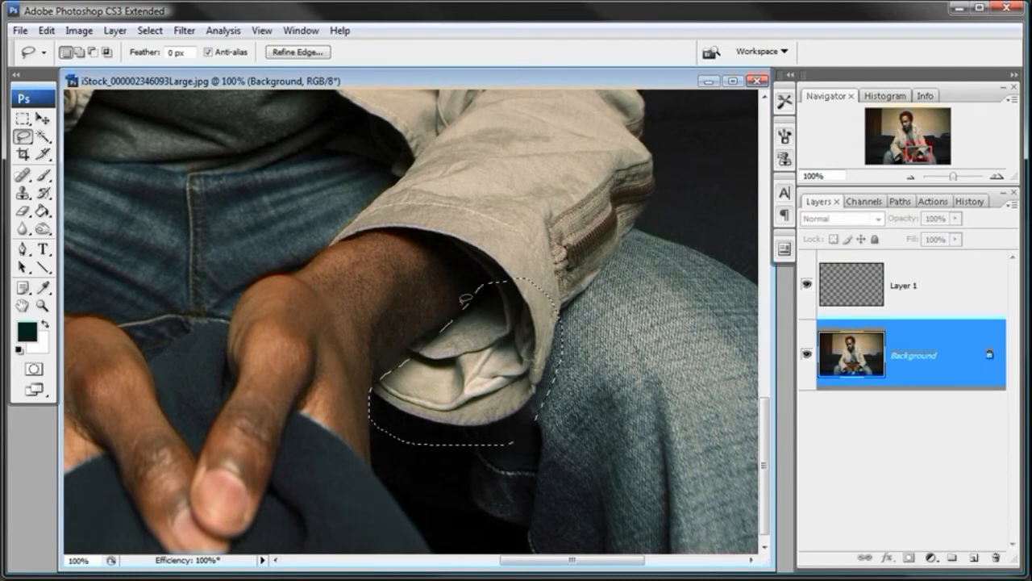
pyautogui.hotkey('ctrl', 'j')
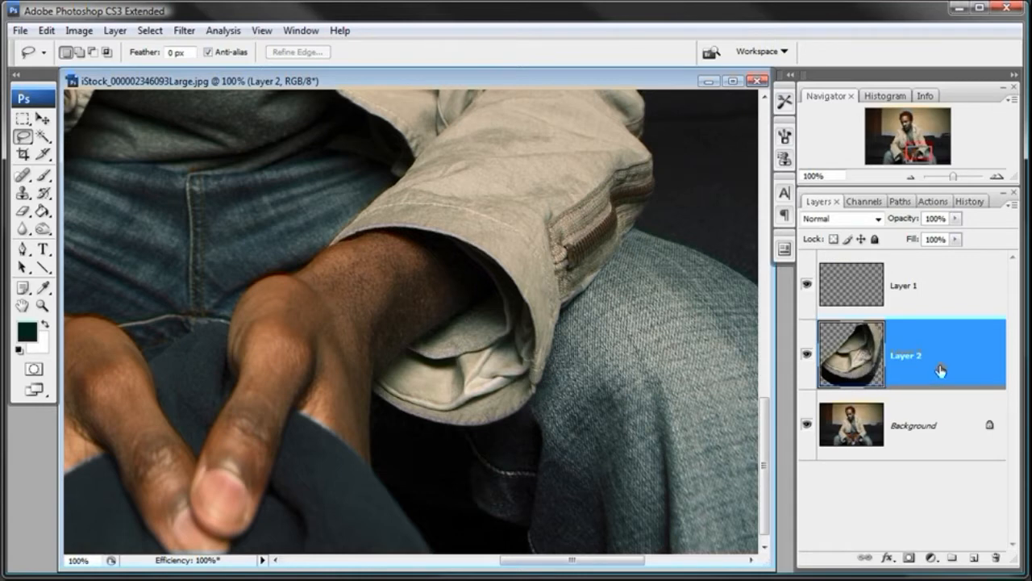
pyautogui.click(924, 430)
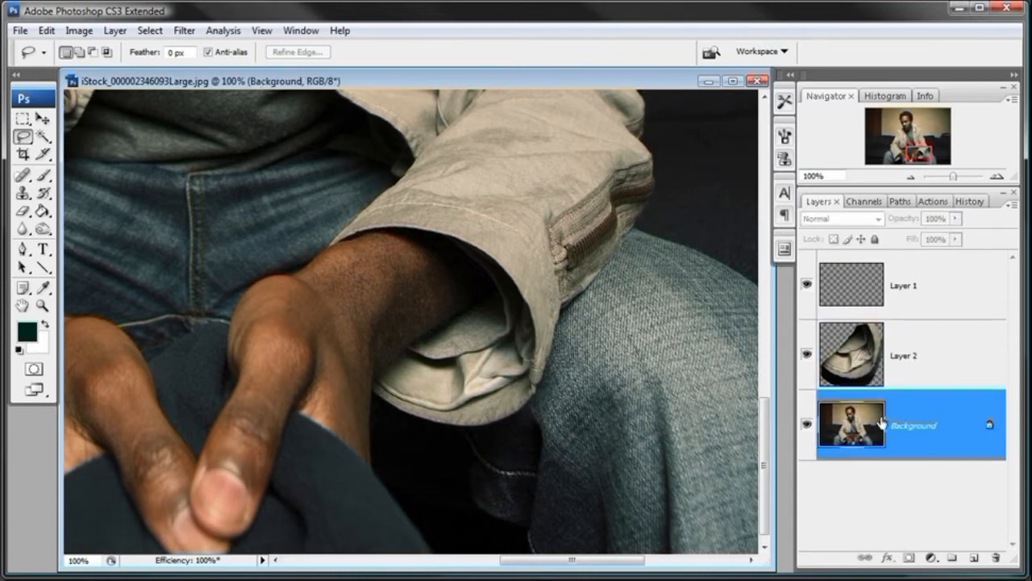
pyautogui.click(943, 363)
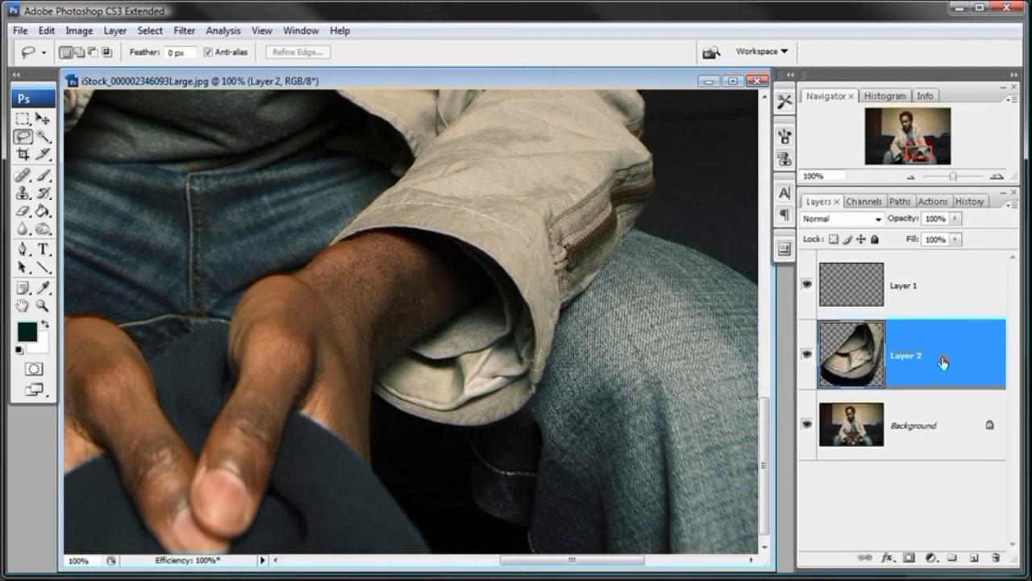
# - Free Transform the copied cuff piece, rotating it to 60° and moving it over the wrist beside the original cuff
pyautogui.click(46, 31)
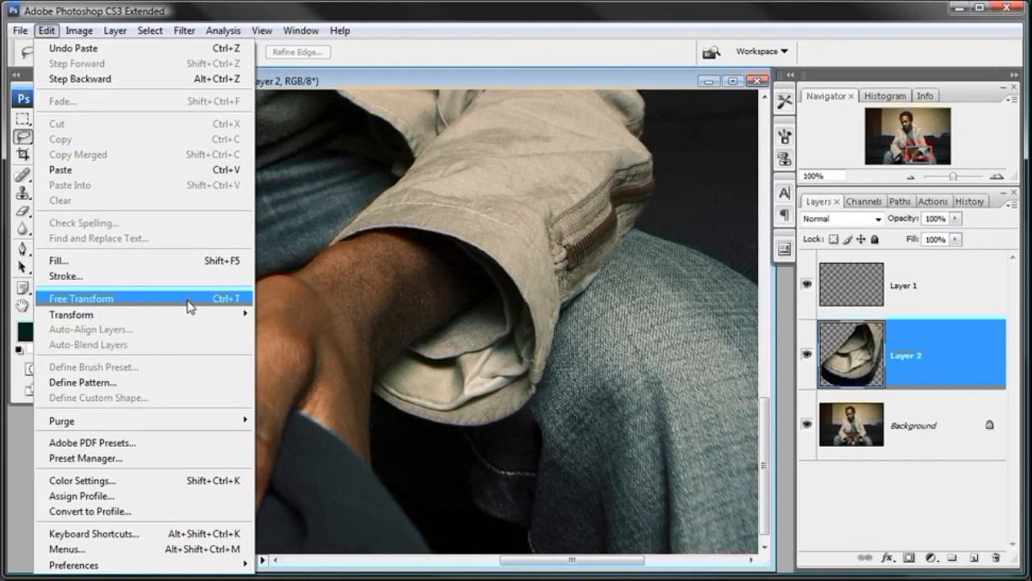
pyautogui.press('Escape')
pyautogui.hotkey('ctrl', 't')
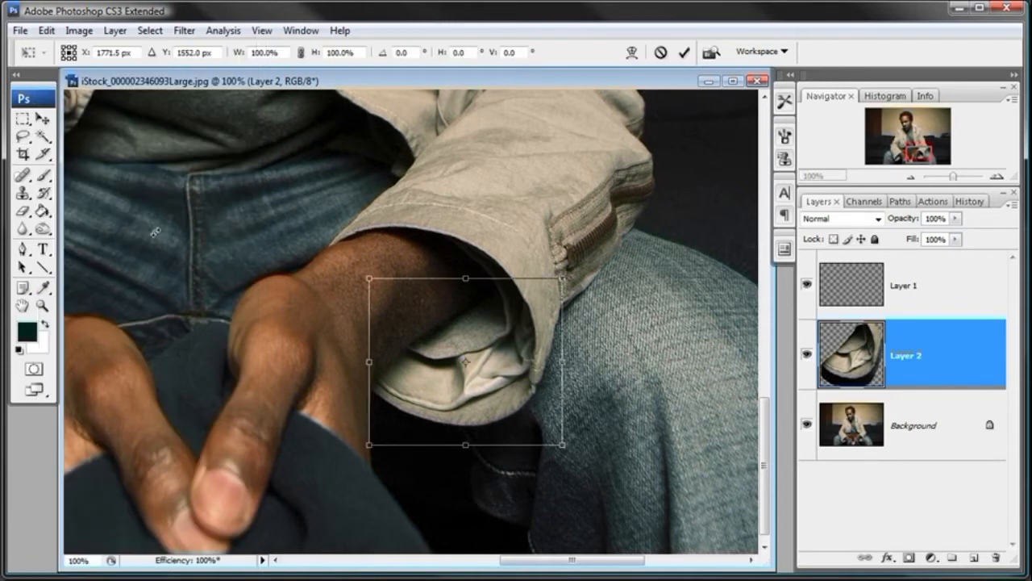
pyautogui.moveTo(555, 244); pyautogui.dragTo(473, 309)
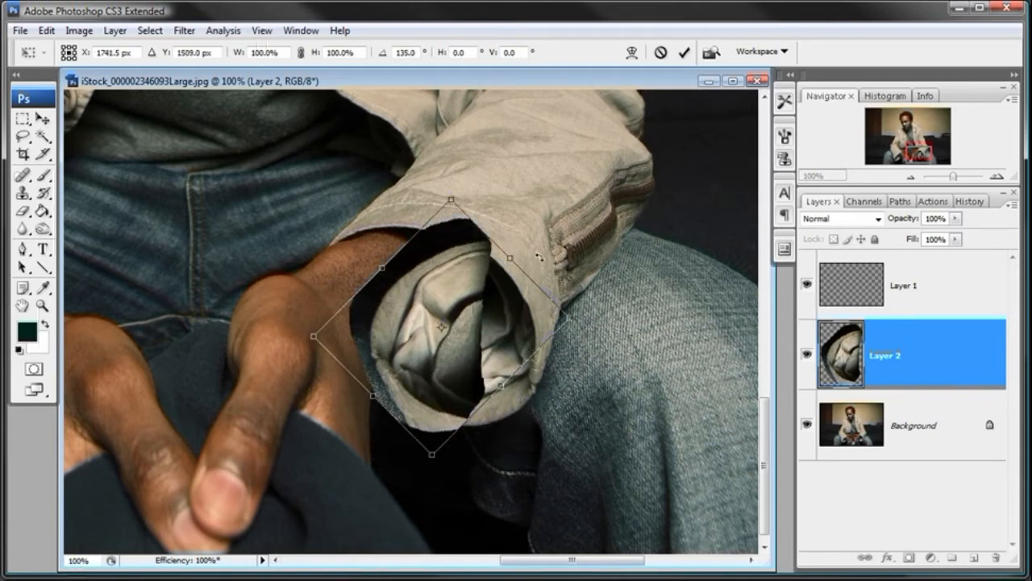
pyautogui.moveTo(464, 246); pyautogui.dragTo(377, 265)
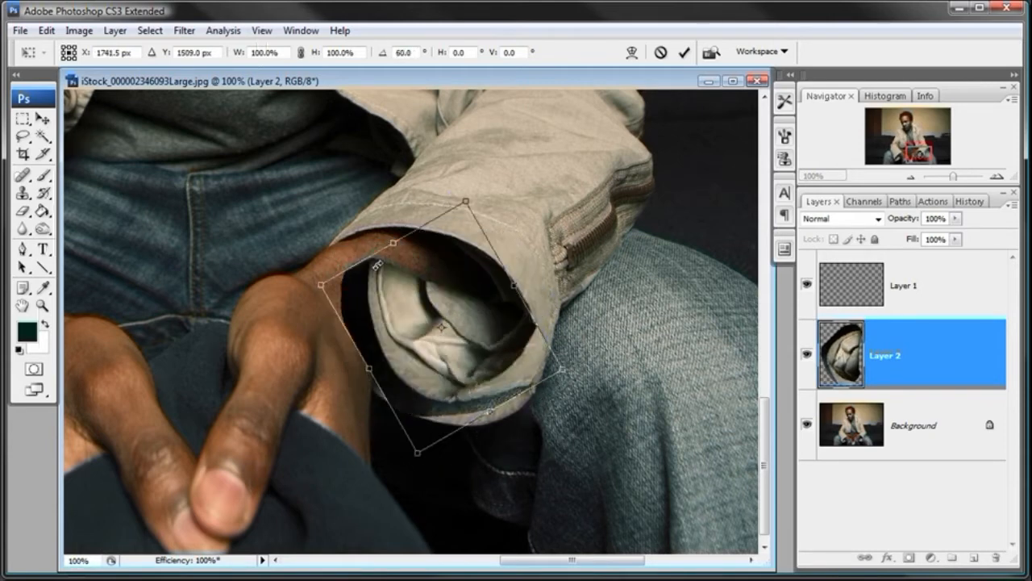
pyautogui.moveTo(449, 344); pyautogui.dragTo(391, 357)
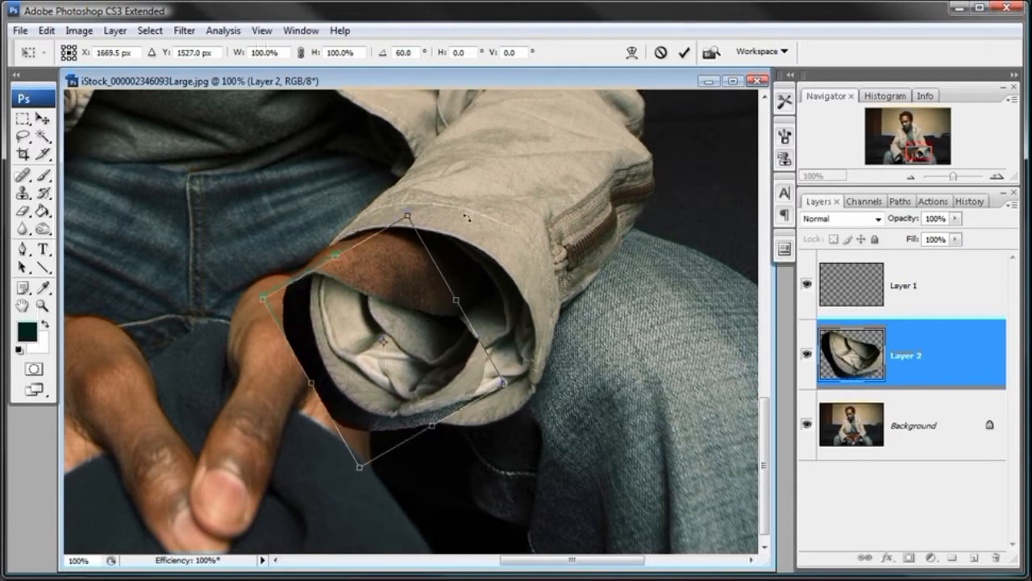
# - Refine the cuff piece's rotation to about 40.1° and reposition it so its rim meets the original cuff edge
pyautogui.moveTo(434, 323); pyautogui.dragTo(438, 323)
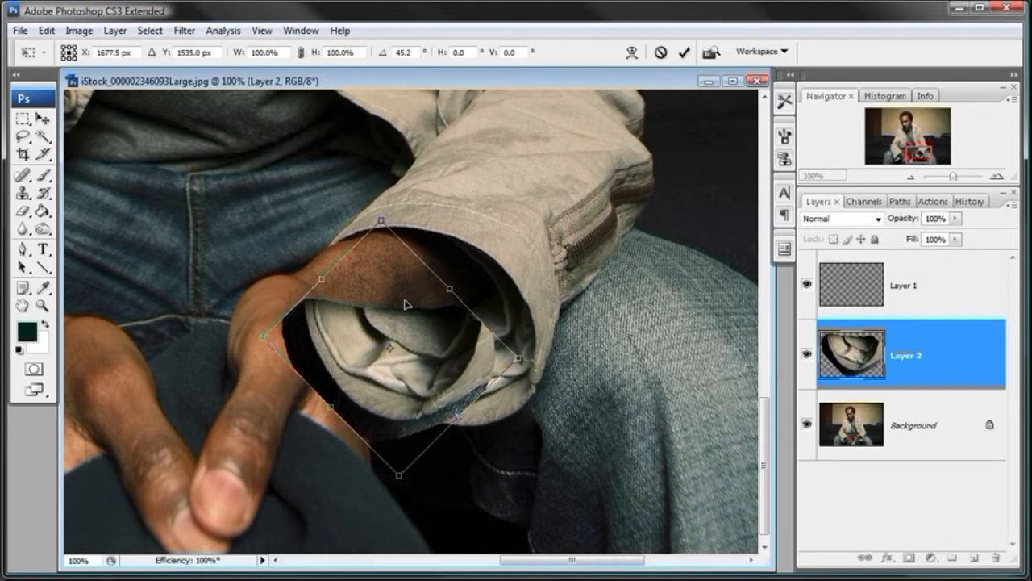
pyautogui.moveTo(408, 299); pyautogui.dragTo(403, 304)
pyautogui.moveTo(506, 303); pyautogui.dragTo(501, 292)
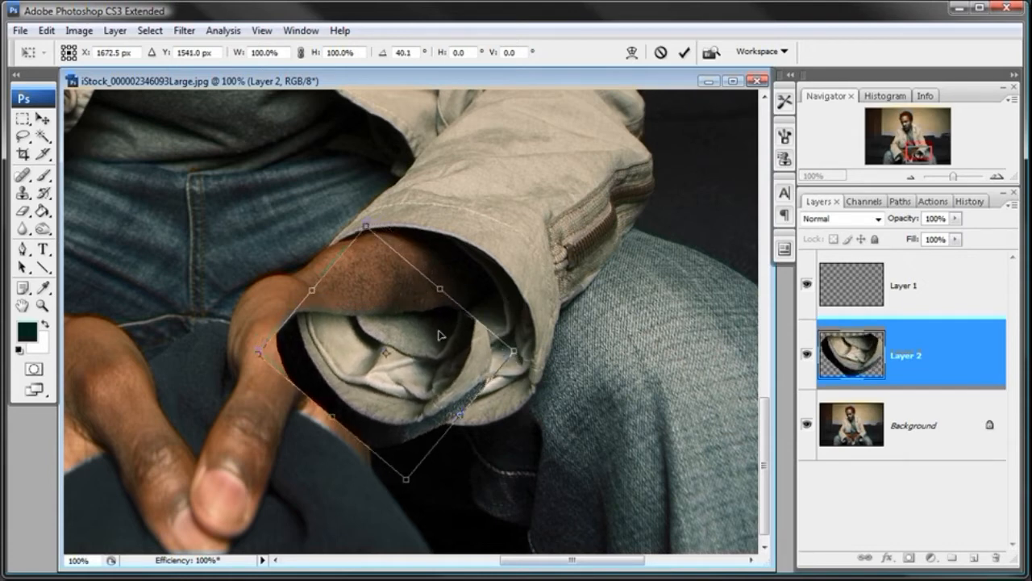
pyautogui.moveTo(439, 331); pyautogui.dragTo(438, 327)
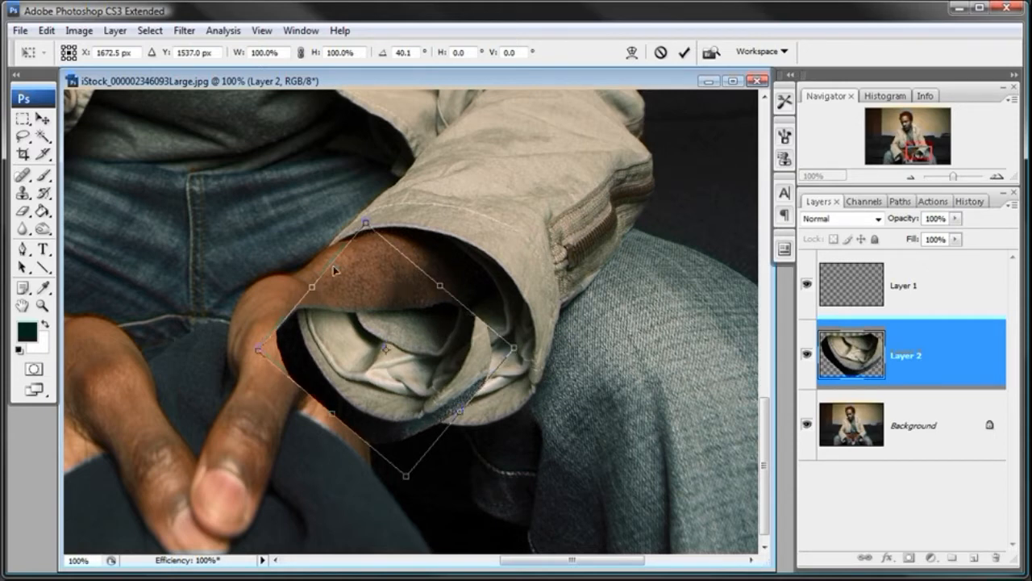
pyautogui.moveTo(425, 364); pyautogui.dragTo(433, 358)
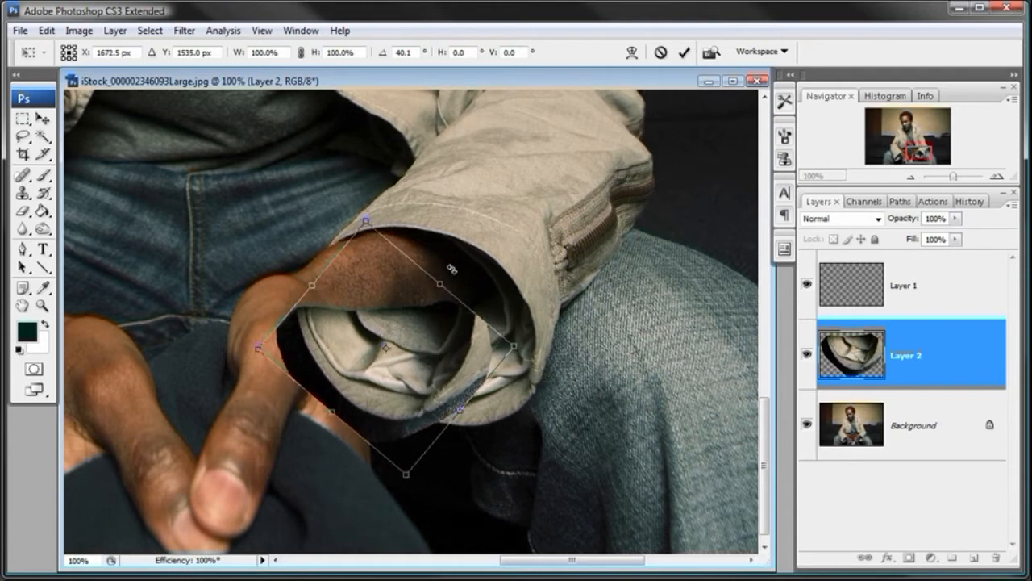
pyautogui.moveTo(439, 385); pyautogui.dragTo(420, 414)
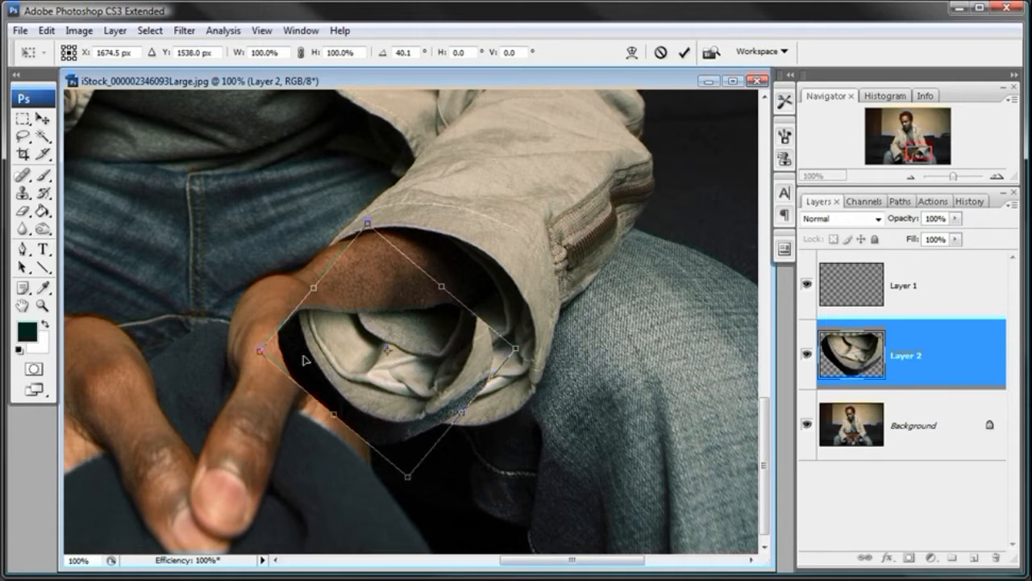
# - Nudge the cuff piece right and slightly up, and rotate it to about 45.7°
pyautogui.press('Right')
pyautogui.press('Right')
pyautogui.press('Right')
pyautogui.press('Right')
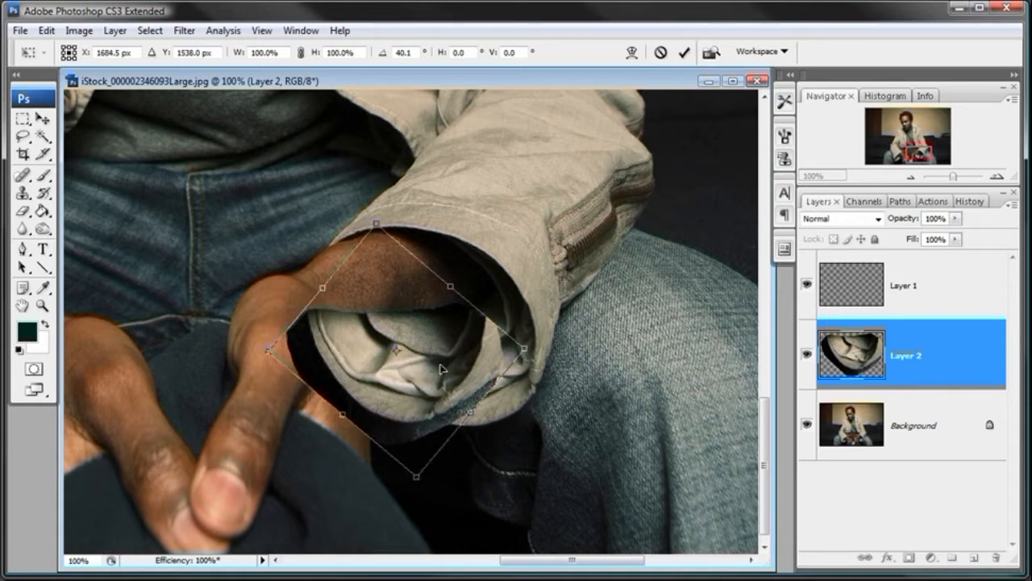
pyautogui.press('Right')
pyautogui.press('Right')
pyautogui.press('Right')
pyautogui.press('Right')
pyautogui.press('Right')
pyautogui.press('Up')
pyautogui.press('Up')
pyautogui.moveTo(425, 208)
pyautogui.mouseDown()
pyautogui.moveTo(480, 203)
pyautogui.moveTo(420, 203)
pyautogui.moveTo(438, 213)
pyautogui.mouseUp()
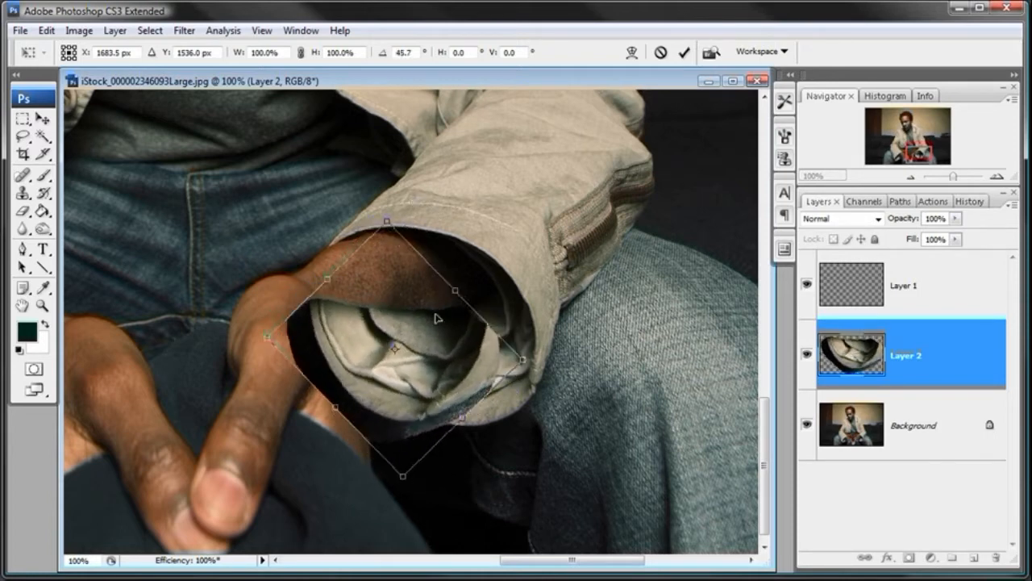
# - Rotate the cuff piece to 41.3°, fine-tune its position against the original cuff edge, apply the transform and nudge the piece slightly up
pyautogui.moveTo(433, 319); pyautogui.dragTo(433, 324)
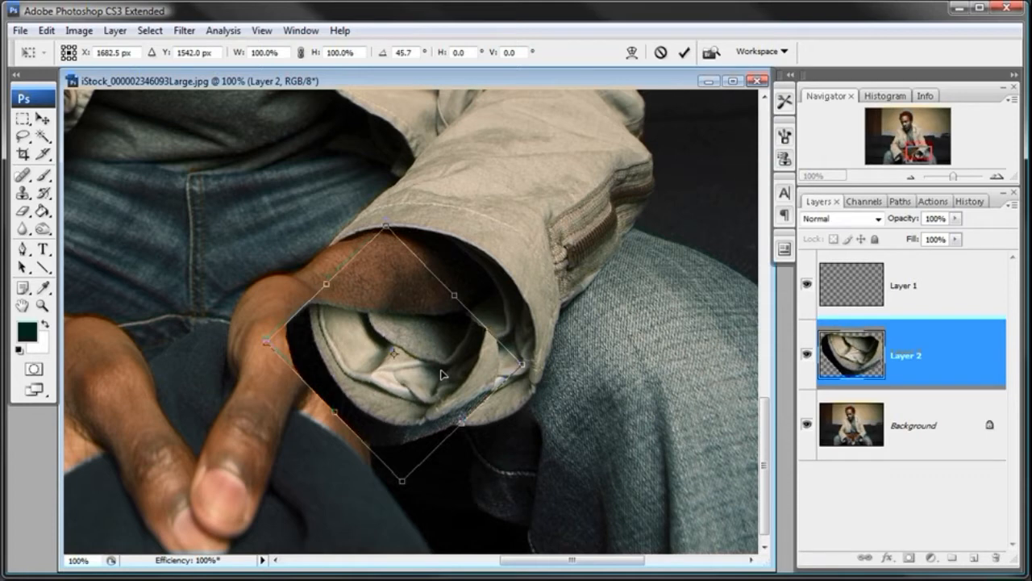
pyautogui.moveTo(442, 370); pyautogui.dragTo(441, 375)
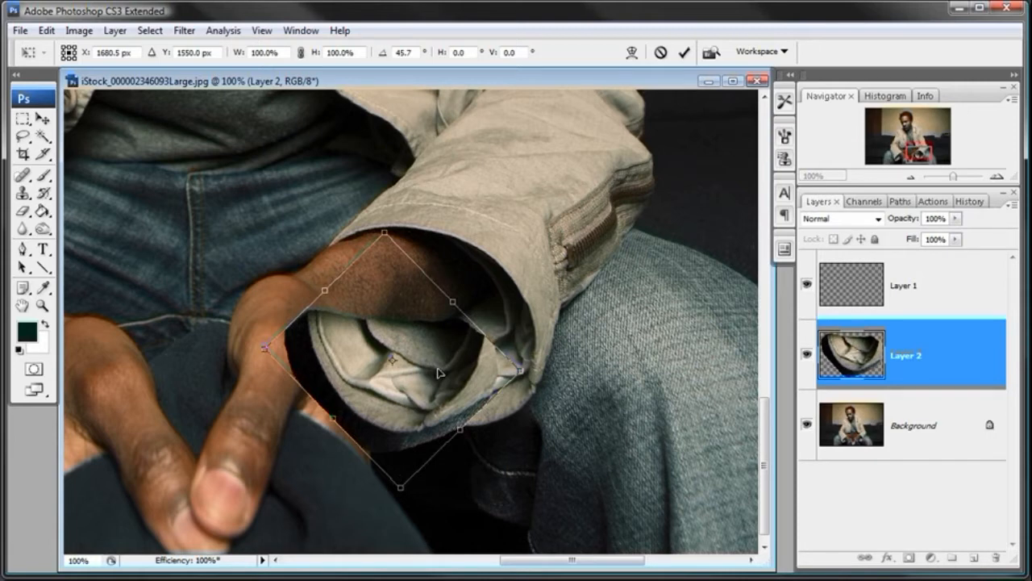
pyautogui.moveTo(440, 372); pyautogui.dragTo(437, 373)
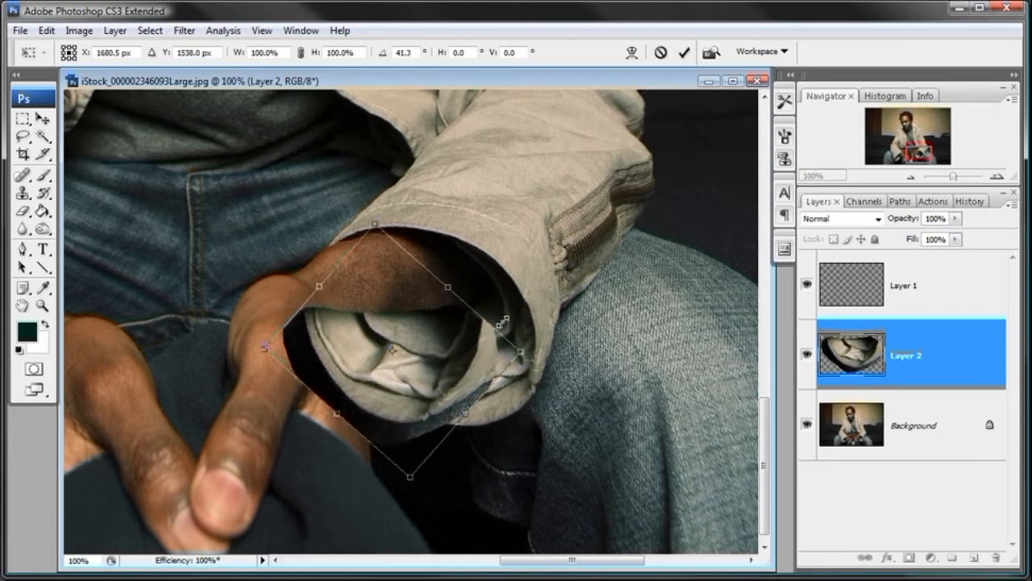
pyautogui.moveTo(456, 345); pyautogui.dragTo(454, 349)
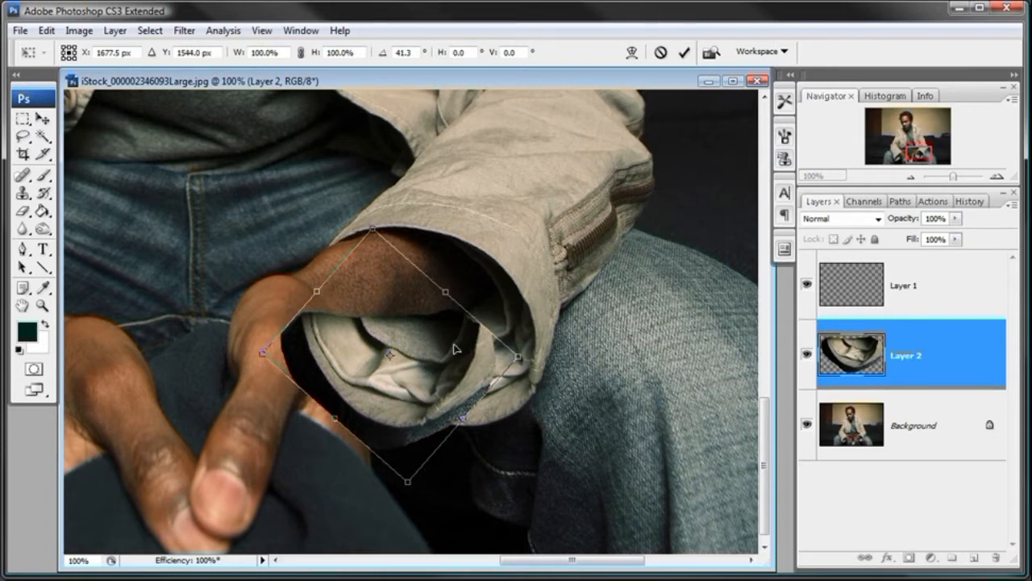
pyautogui.press('Return')
pyautogui.press('l')
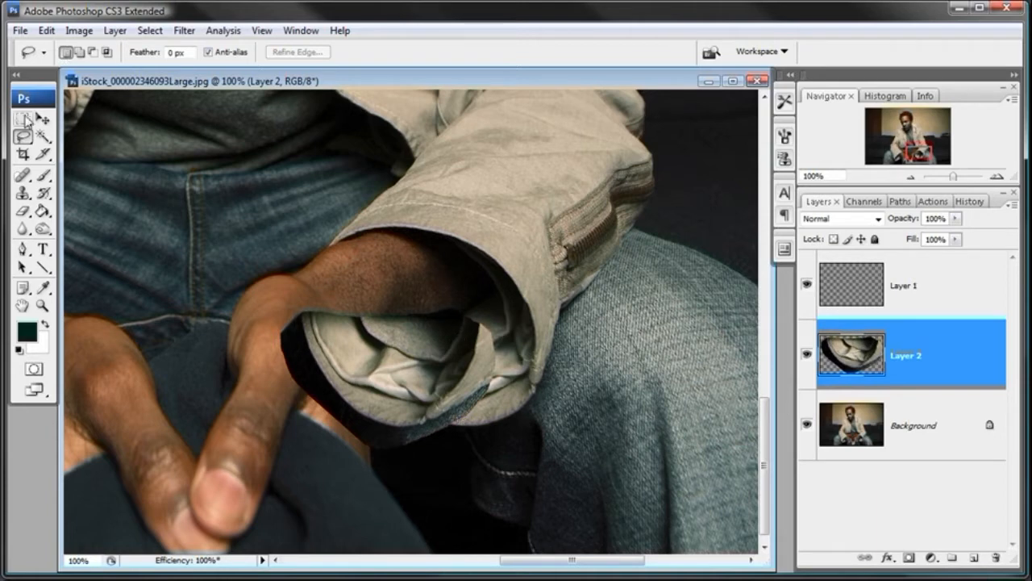
pyautogui.click(43, 118)
pyautogui.moveTo(367, 343); pyautogui.dragTo(367, 337)
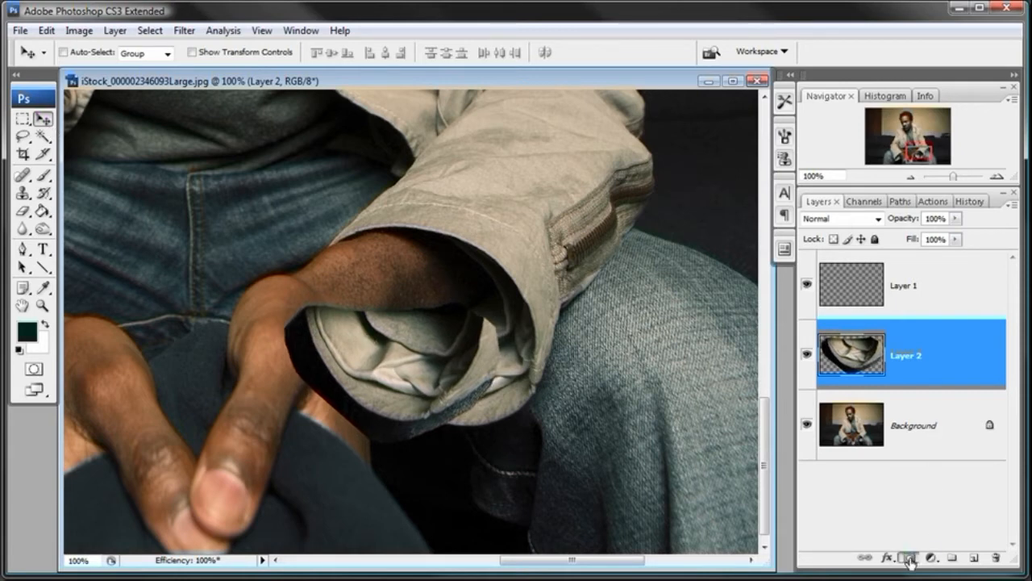
# - Add a layer mask to Layer 2 and prepare the Brush tool with black as the foreground colour
pyautogui.click(909, 557)
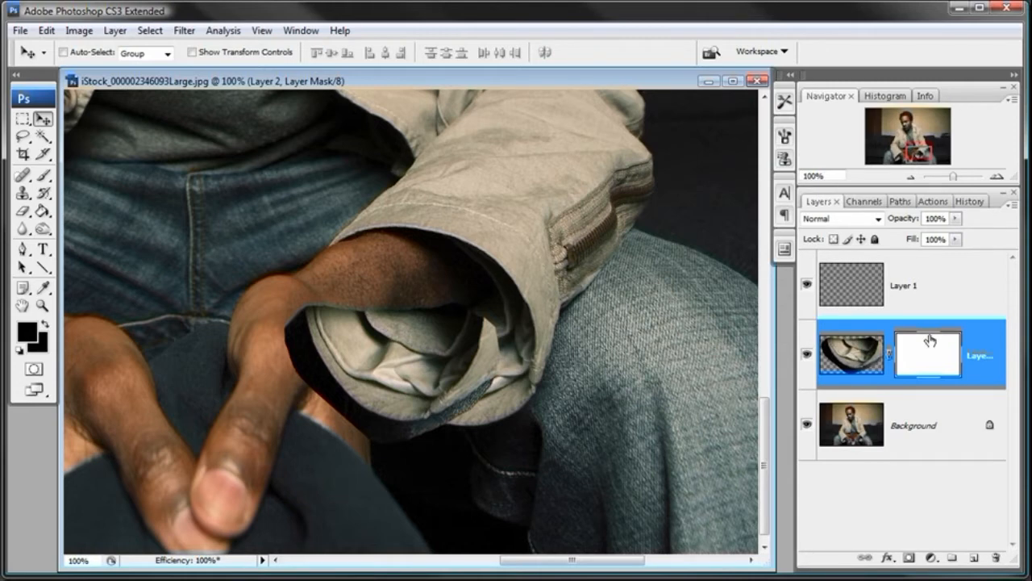
pyautogui.click(39, 177)
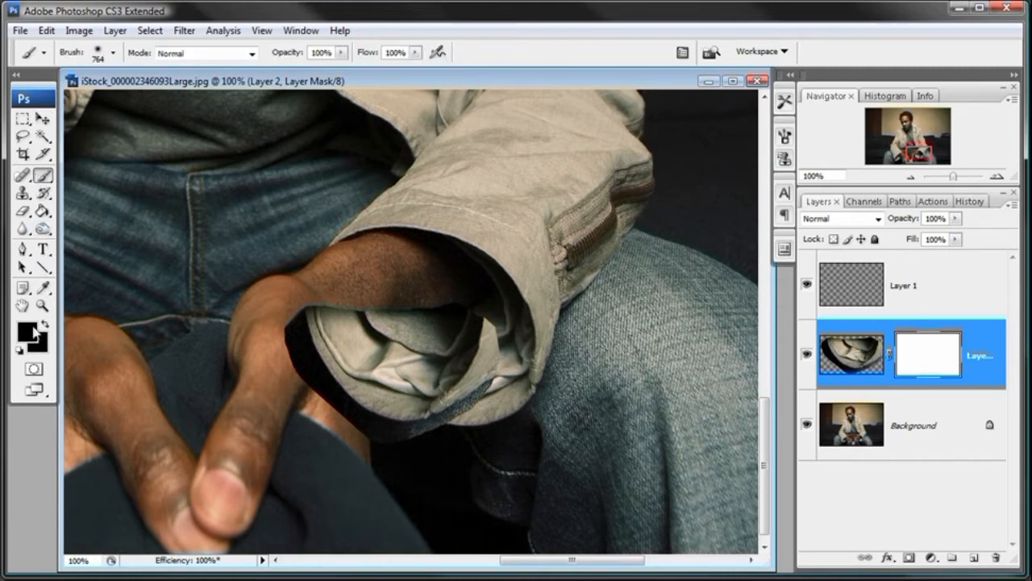
pyautogui.click(20, 349)
pyautogui.press('x')
pyautogui.press('x')
# - Set the brush to a soft 56 px tip with 0% hardness
pyautogui.rightClick(407, 300)
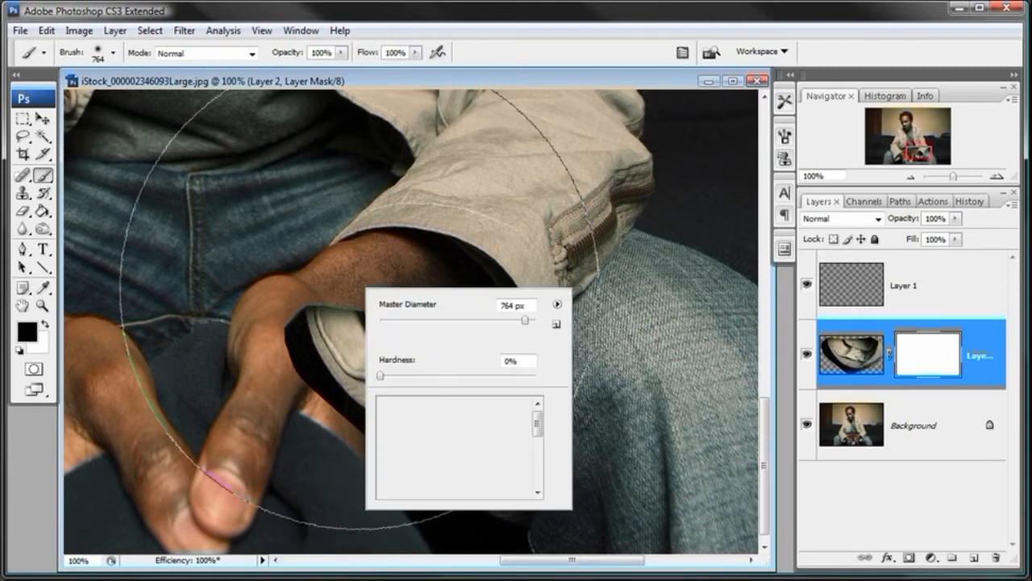
pyautogui.click(416, 322)
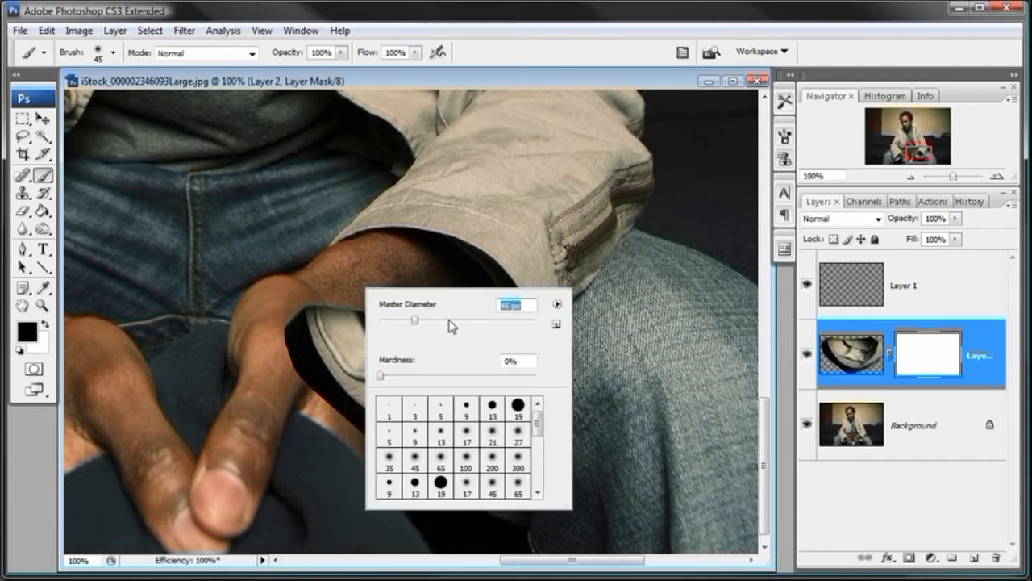
pyautogui.moveTo(418, 320); pyautogui.dragTo(423, 321)
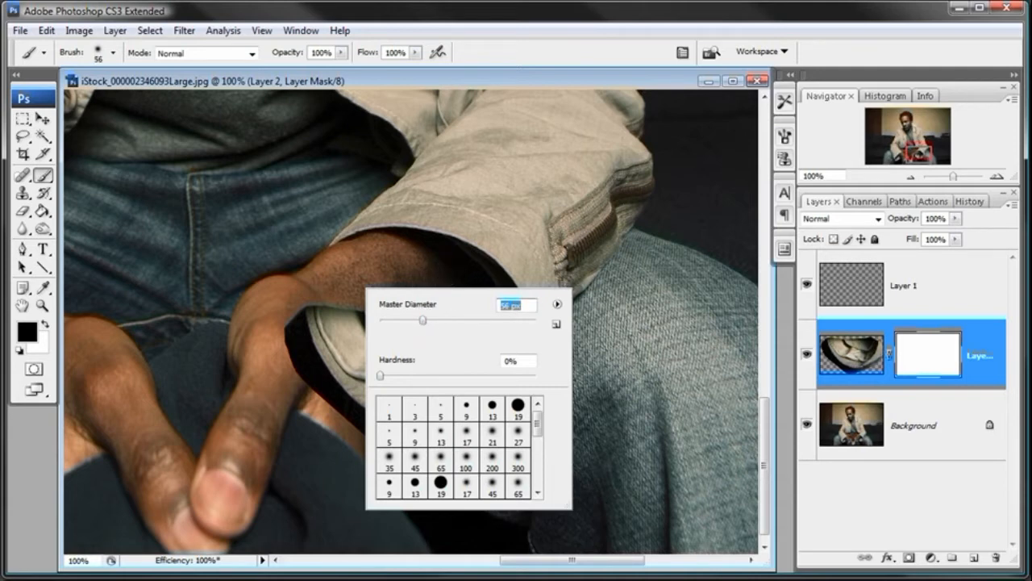
pyautogui.click(467, 87)
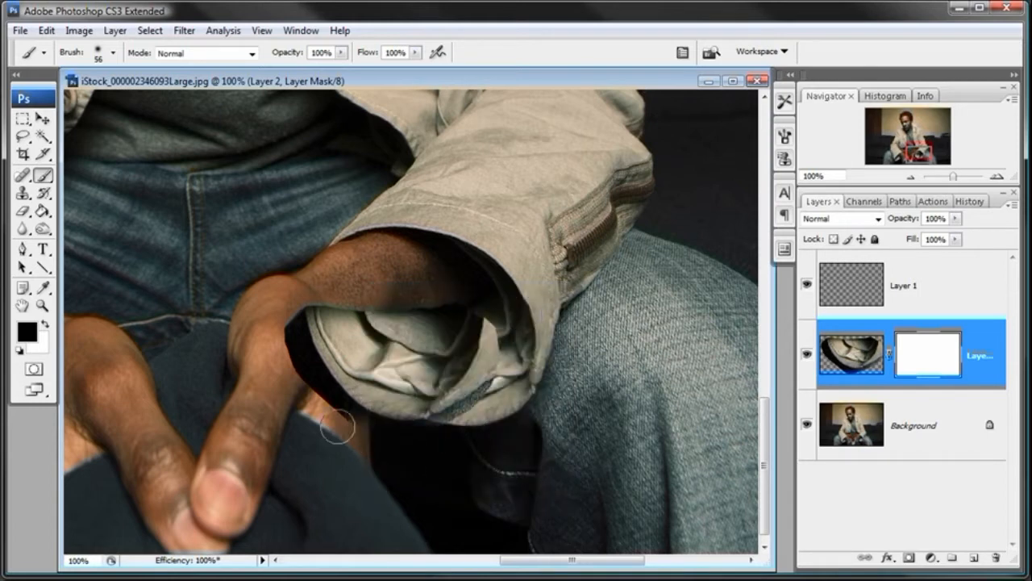
# - Paint black on Layer 2's mask to hide the dark surroundings below the cuff piece and its overlap with the original lining
pyautogui.moveTo(288, 380)
pyautogui.mouseDown()
pyautogui.moveTo(371, 447)
pyautogui.moveTo(493, 452)
pyautogui.mouseUp()
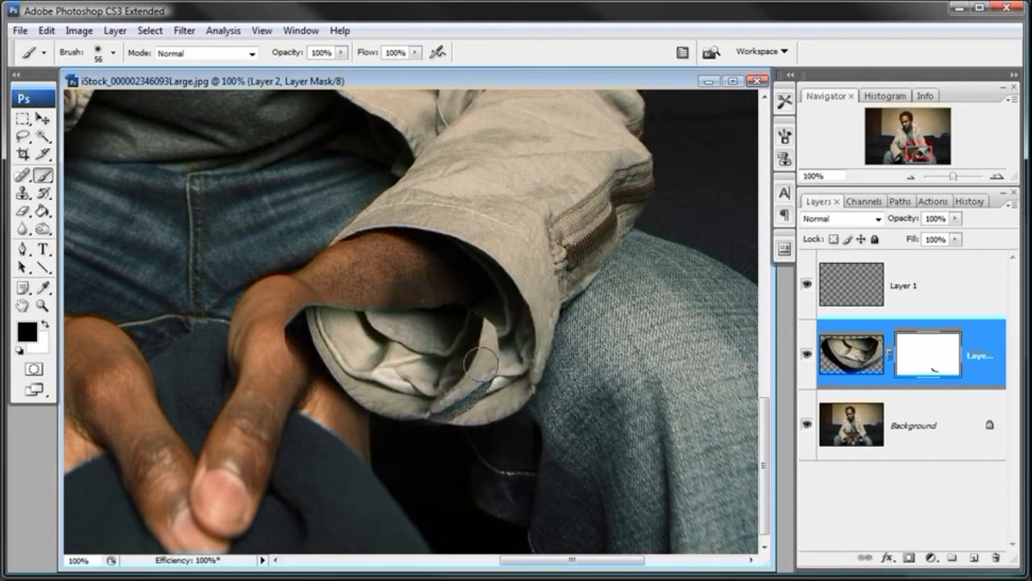
pyautogui.moveTo(488, 333)
pyautogui.mouseDown()
pyautogui.moveTo(439, 386)
pyautogui.moveTo(470, 384)
pyautogui.moveTo(432, 389)
pyautogui.moveTo(464, 395)
pyautogui.moveTo(404, 385)
pyautogui.moveTo(471, 380)
pyautogui.mouseUp()
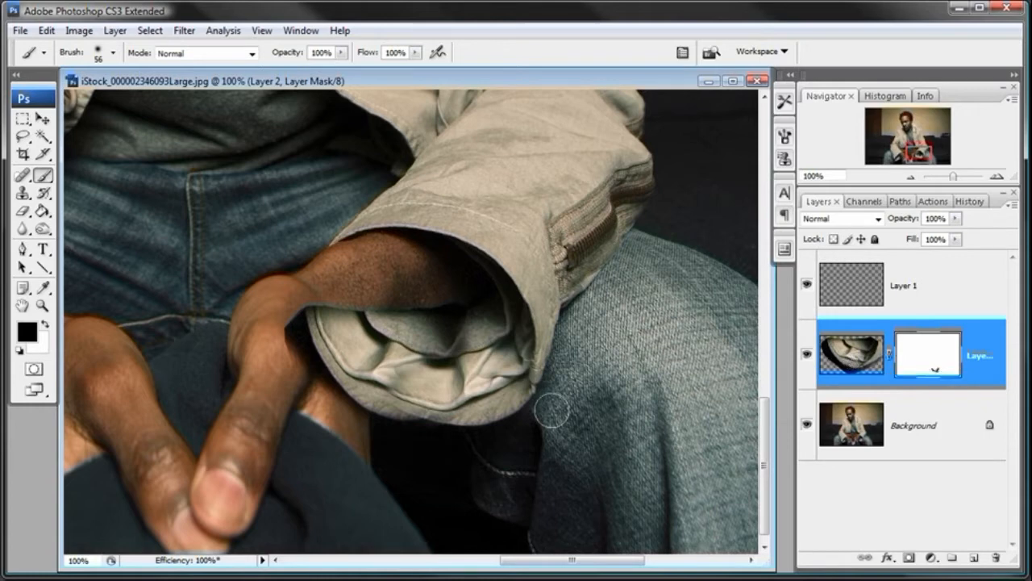
pyautogui.moveTo(436, 331)
pyautogui.mouseDown()
pyautogui.moveTo(383, 351)
pyautogui.moveTo(396, 373)
pyautogui.moveTo(434, 387)
pyautogui.mouseUp()
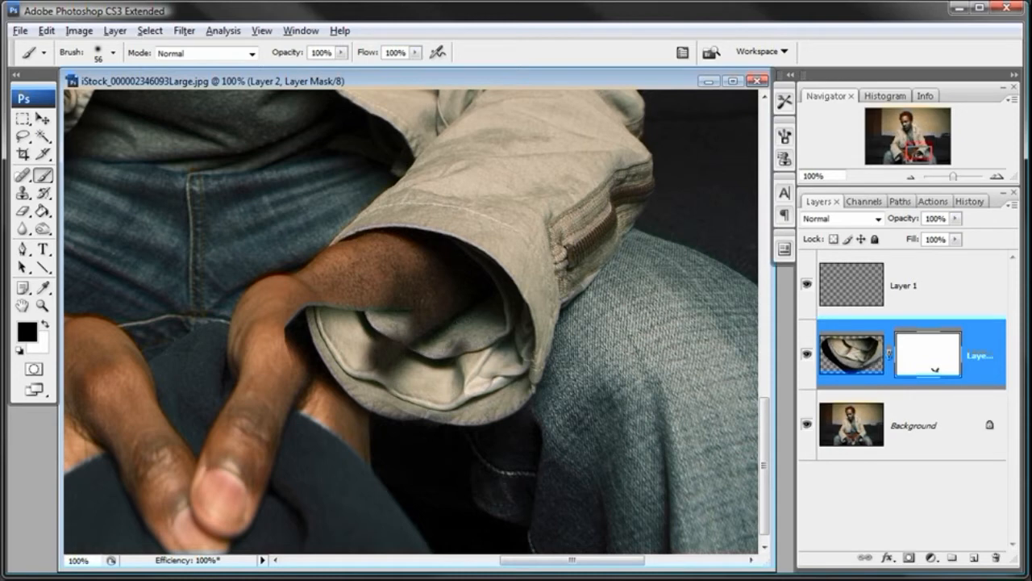
pyautogui.moveTo(448, 383); pyautogui.dragTo(456, 383)
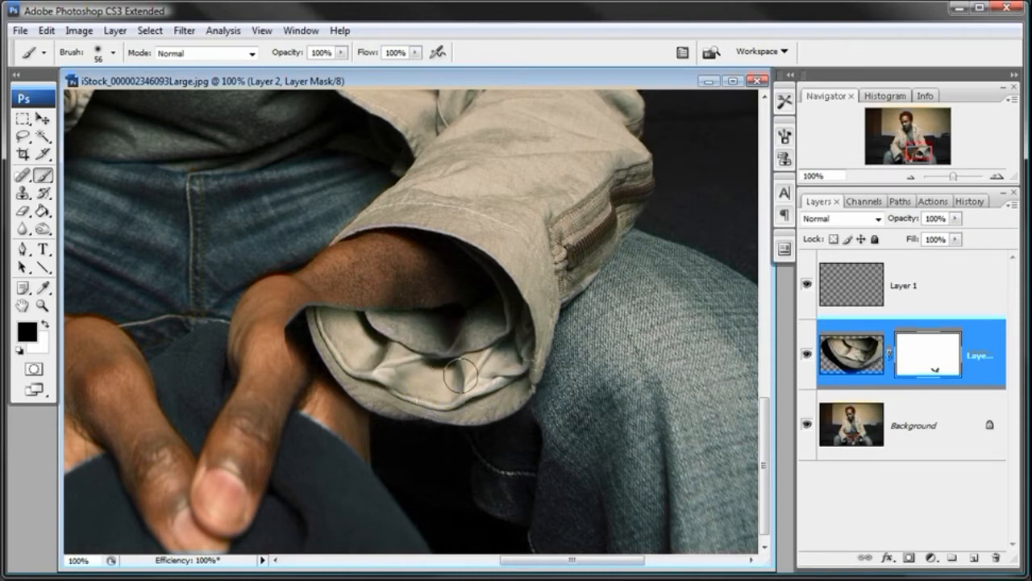
# - Raise the brush hardness to 100% and mask out the dark fringe along the cuff piece's outer edge, undoing the last stroke
pyautogui.rightClick(492, 387)
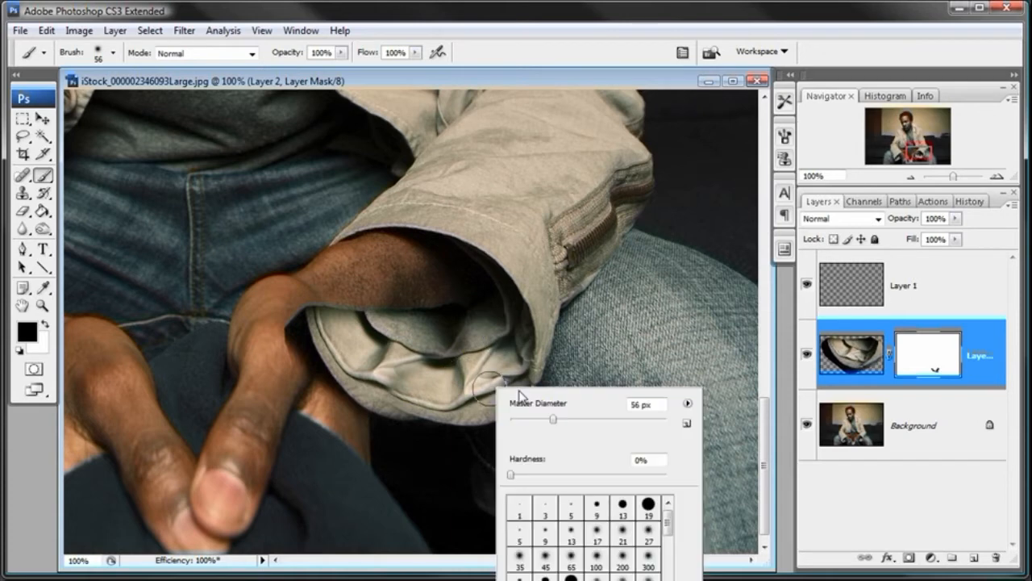
pyautogui.moveTo(560, 476); pyautogui.dragTo(655, 482)
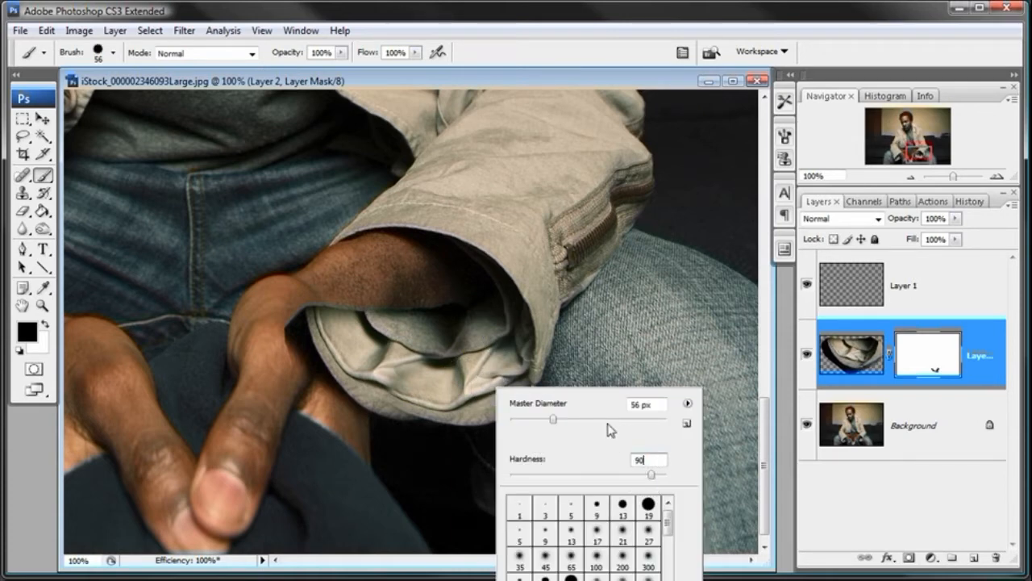
pyautogui.press('Return')
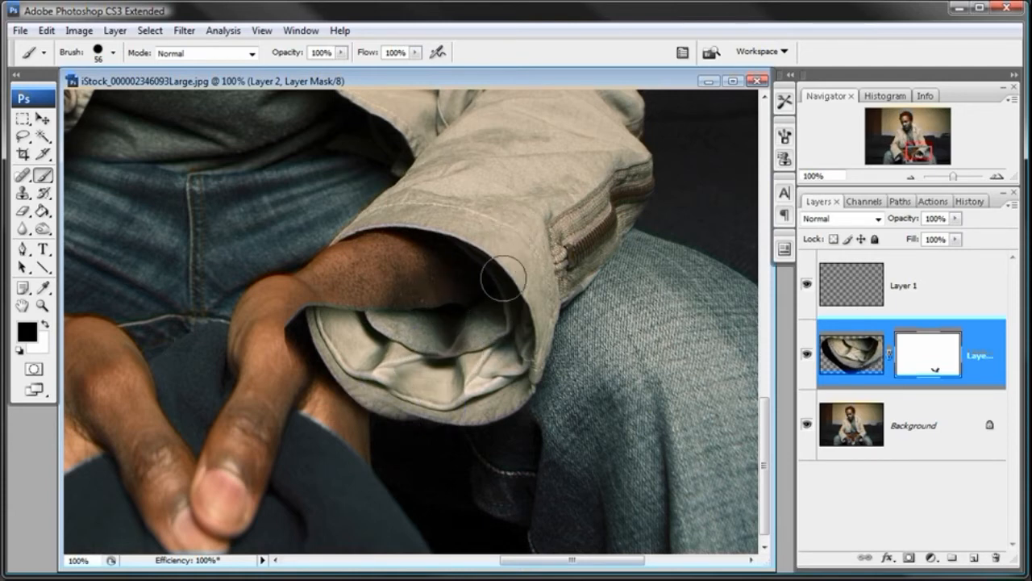
pyautogui.rightClick(439, 398)
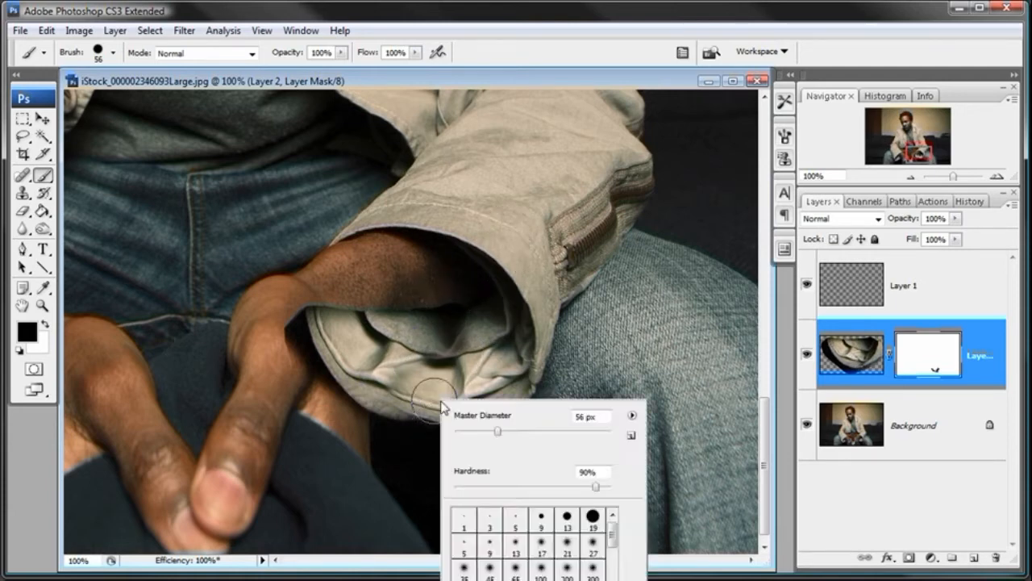
pyautogui.moveTo(592, 484); pyautogui.dragTo(615, 487)
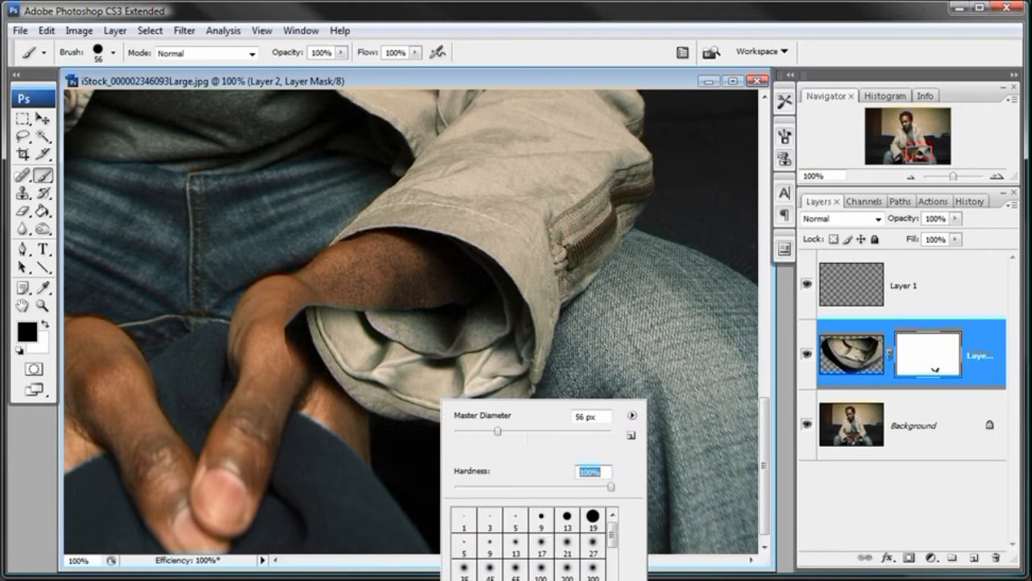
pyautogui.click(521, 84)
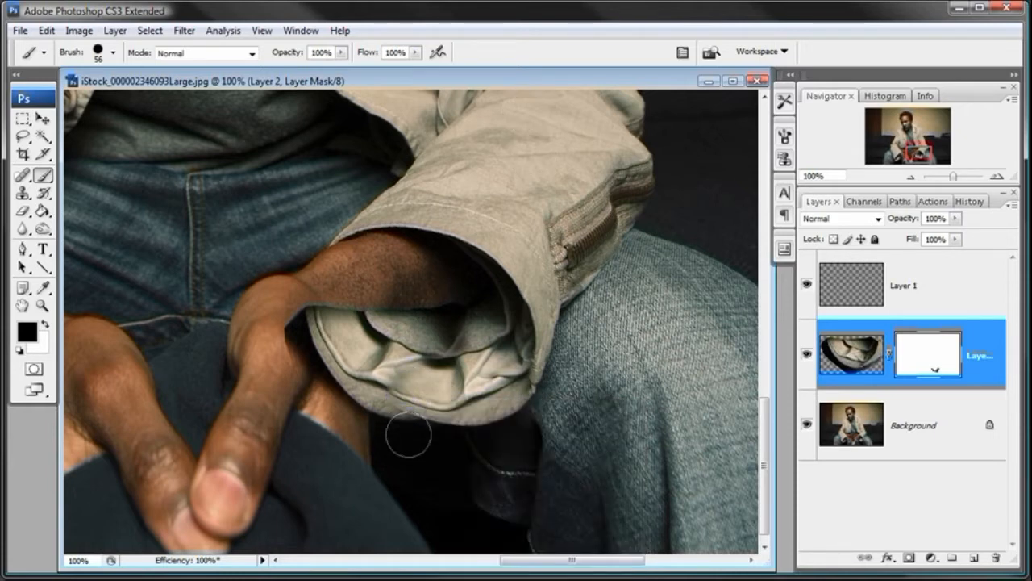
pyautogui.moveTo(401, 439)
pyautogui.mouseDown()
pyautogui.moveTo(374, 426)
pyautogui.moveTo(401, 435)
pyautogui.moveTo(291, 376)
pyautogui.mouseUp()
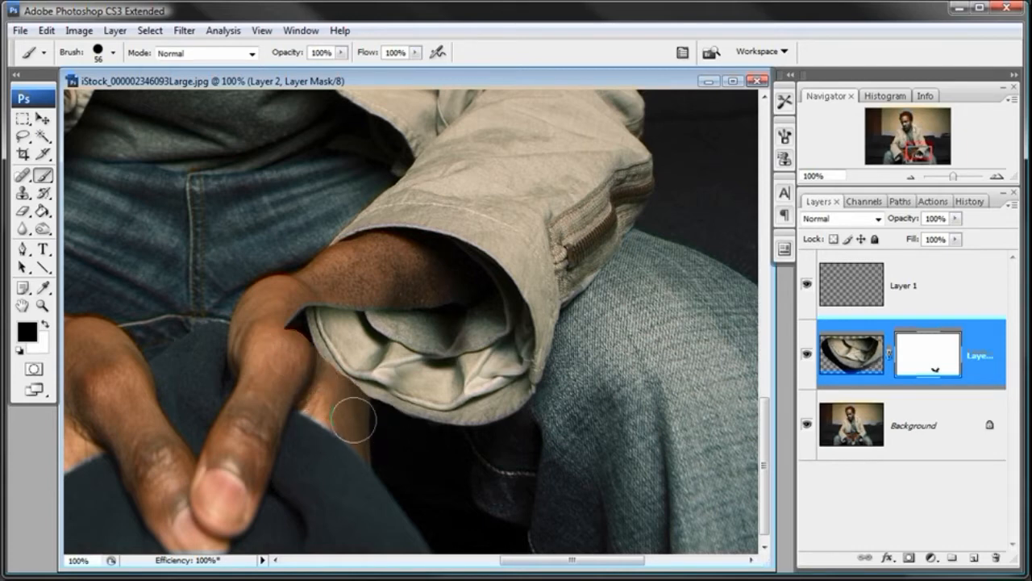
pyautogui.hotkey('ctrl', 'z')
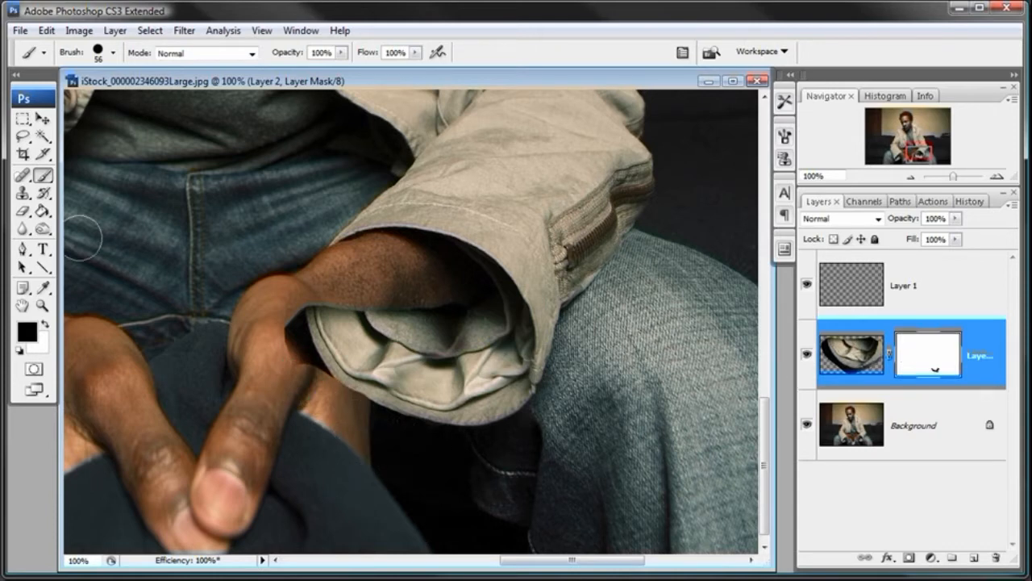
# - Set the brush to a soft 24 px tip with 0% hardness
pyautogui.rightClick(303, 315)
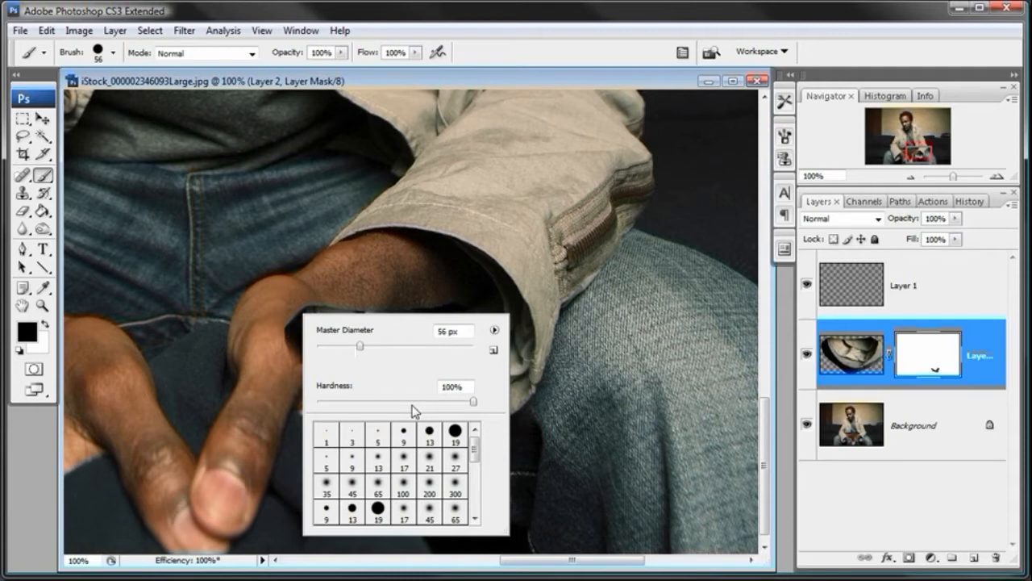
pyautogui.moveTo(413, 404); pyautogui.dragTo(316, 402)
pyautogui.moveTo(359, 345); pyautogui.dragTo(336, 345)
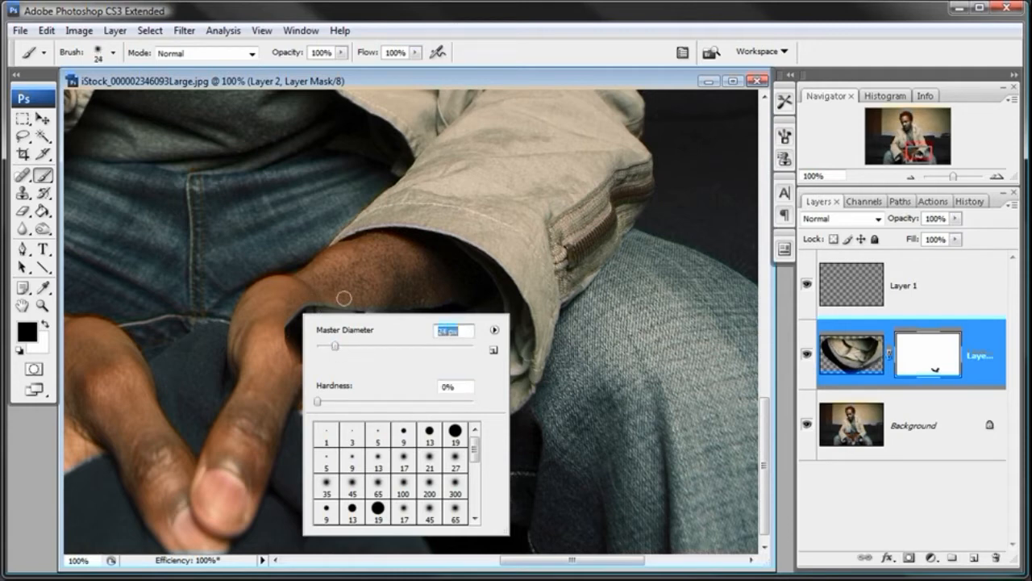
pyautogui.click(402, 84)
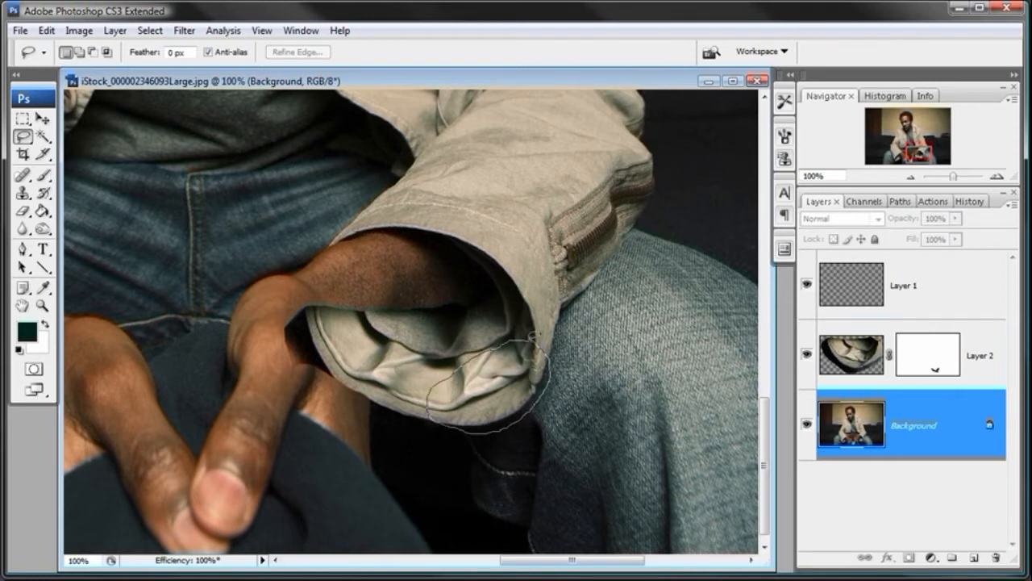
# - Lasso the lower-right part of the cuff rim on the Background and copy it onto its own layer
pyautogui.moveTo(534, 334); pyautogui.dragTo(535, 336)
pyautogui.hotkey('ctrl', 'c')
pyautogui.hotkey('ctrl', 'v')
pyautogui.click(47, 29)
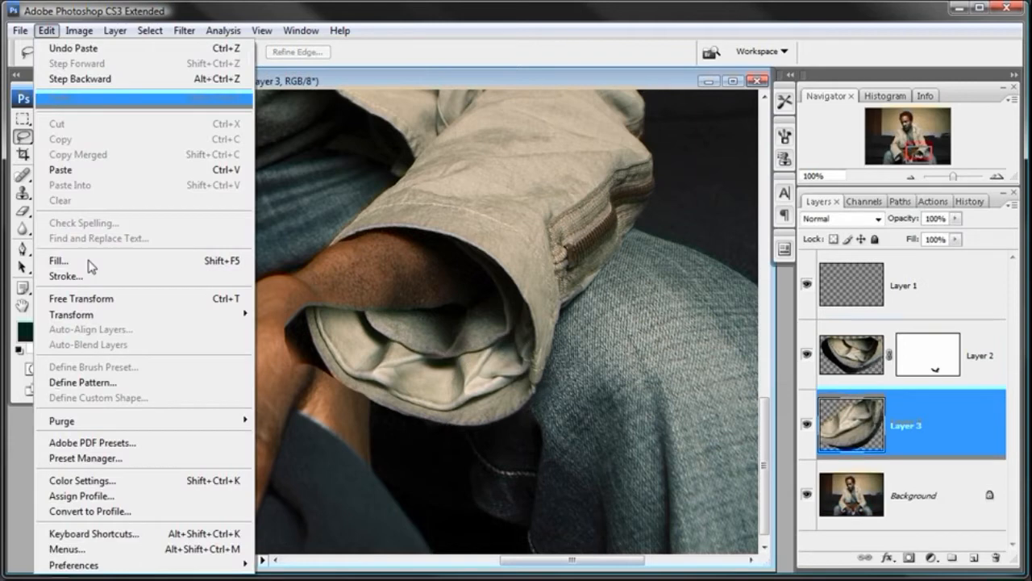
pyautogui.click(81, 299)
pyautogui.moveTo(613, 321); pyautogui.dragTo(519, 470)
pyautogui.moveTo(510, 426); pyautogui.dragTo(362, 346)
pyautogui.moveTo(397, 216); pyautogui.dragTo(420, 234)
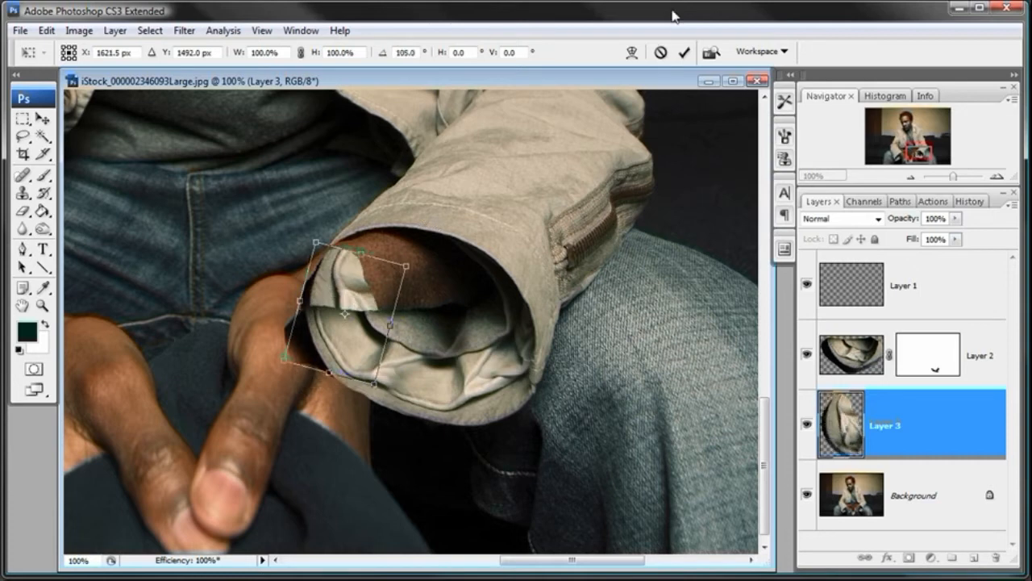
pyautogui.click(660, 52)
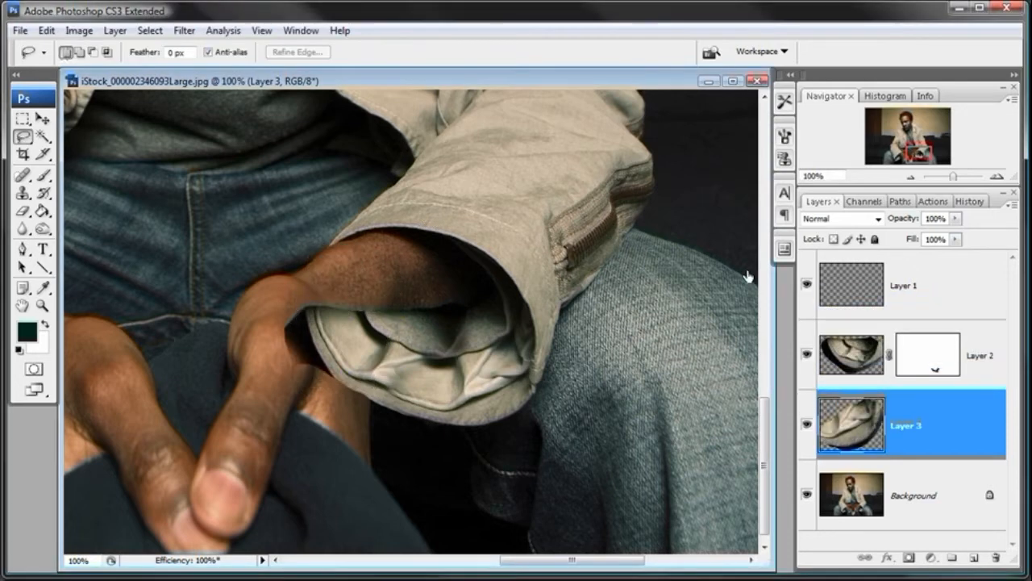
# - Move the newly copied cuff rim layer above Layer 2 in the stacking order
pyautogui.hotkey('ctrl', ']')
pyautogui.click(50, 30)
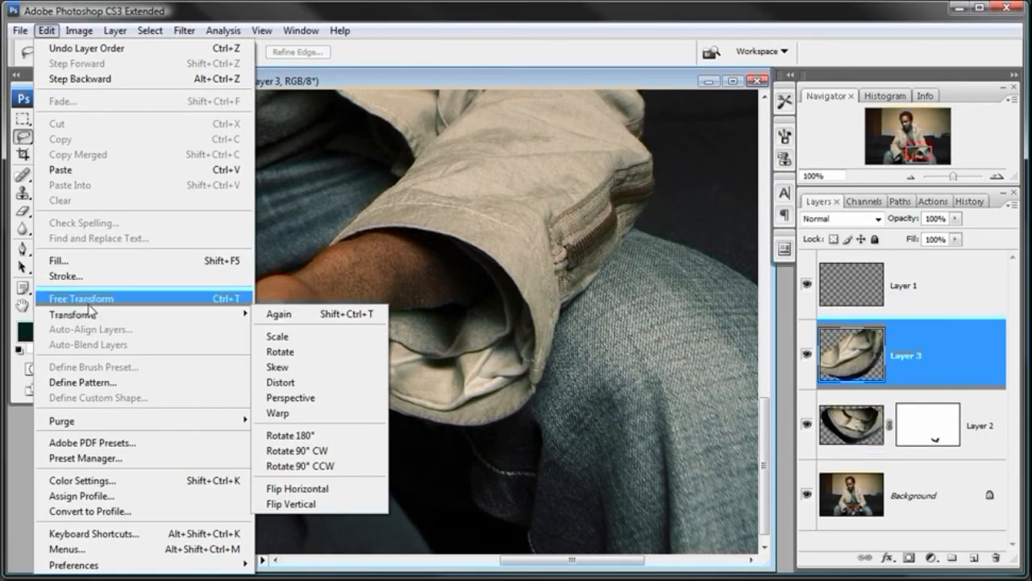
pyautogui.click(90, 298)
pyautogui.moveTo(580, 325); pyautogui.dragTo(563, 459)
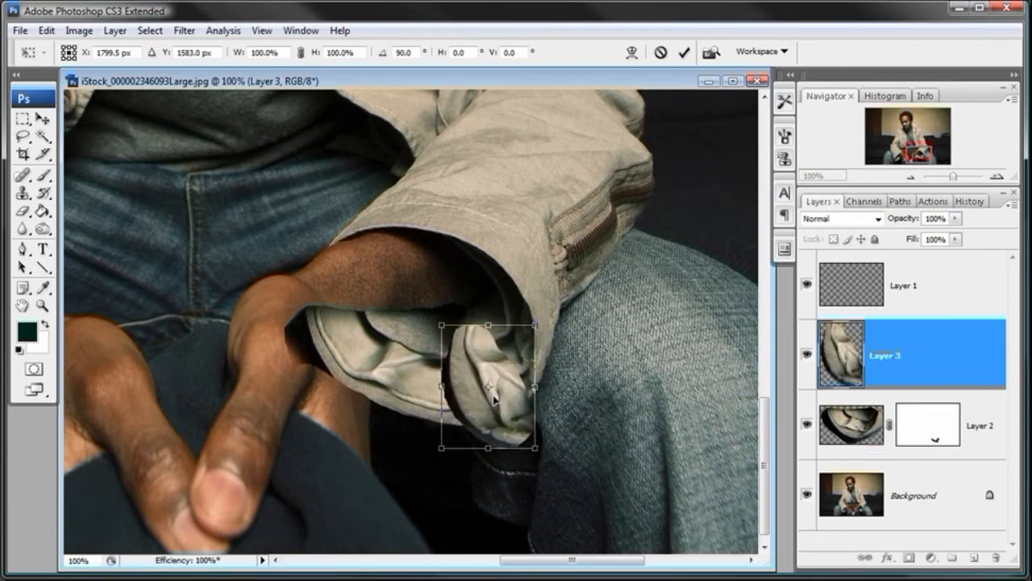
pyautogui.moveTo(494, 397); pyautogui.dragTo(340, 324)
pyautogui.moveTo(362, 210); pyautogui.dragTo(610, 141)
pyautogui.click(660, 53)
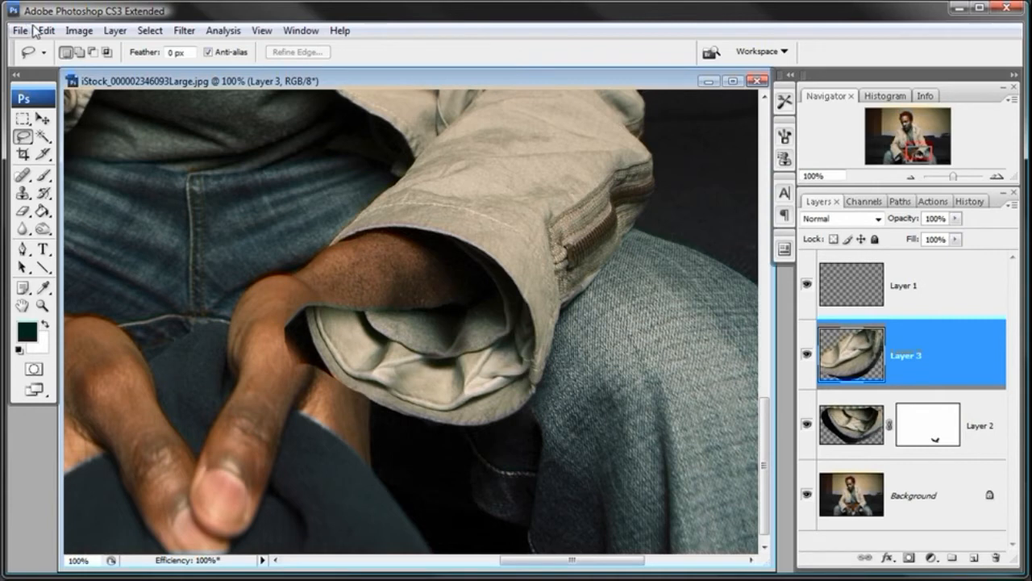
# - Free-transform Layer 3, rotating it about 104° and fitting it over the wrist at the cuff's left rim, and blend its edges with a layer mask
pyautogui.click(47, 31)
pyautogui.click(89, 298)
pyautogui.moveTo(574, 319); pyautogui.dragTo(506, 484)
pyautogui.moveTo(481, 402); pyautogui.dragTo(349, 340)
pyautogui.moveTo(422, 276); pyautogui.dragTo(403, 242)
pyautogui.moveTo(360, 287)
pyautogui.mouseDown()
pyautogui.moveTo(362, 308)
pyautogui.moveTo(382, 295)
pyautogui.moveTo(371, 291)
pyautogui.mouseUp()
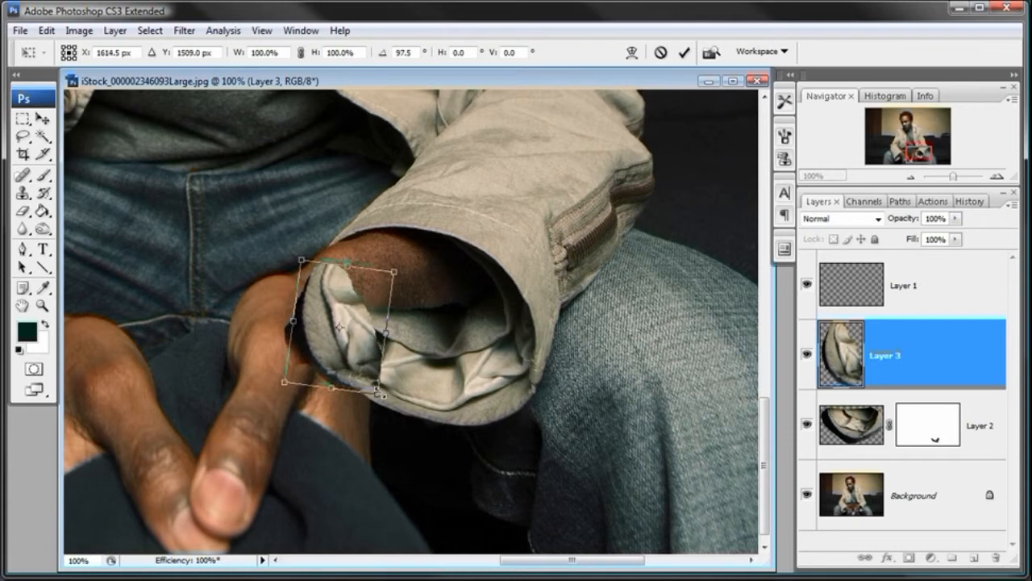
pyautogui.moveTo(357, 356); pyautogui.dragTo(359, 355)
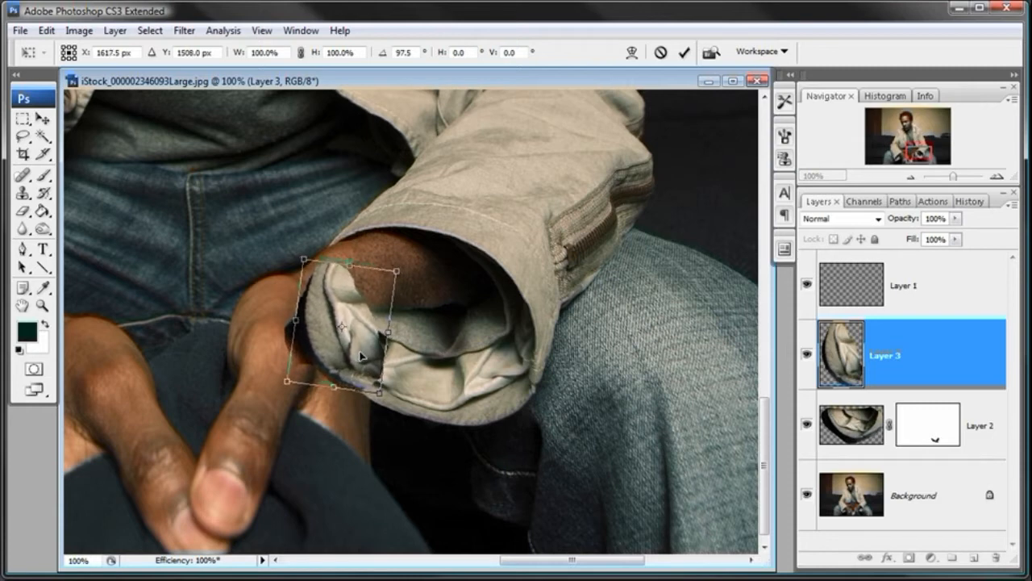
pyautogui.moveTo(375, 250); pyautogui.dragTo(387, 246)
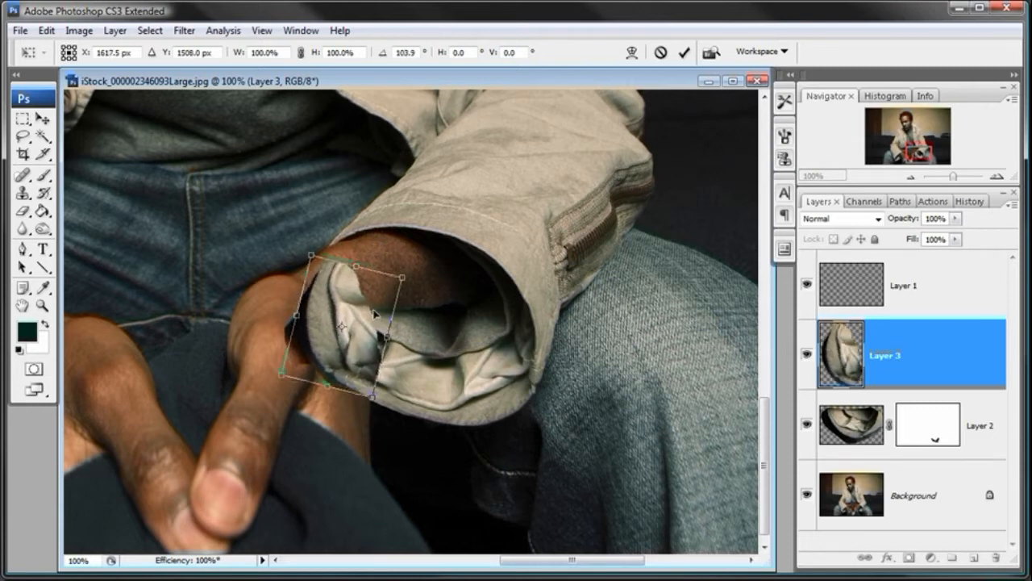
pyautogui.moveTo(377, 315); pyautogui.dragTo(369, 314)
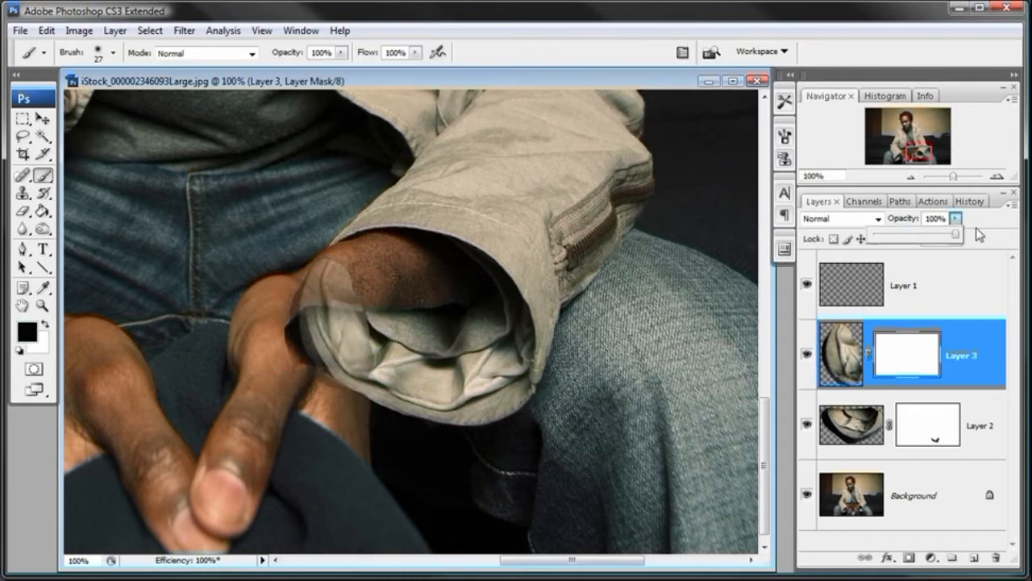
pyautogui.click(875, 359)
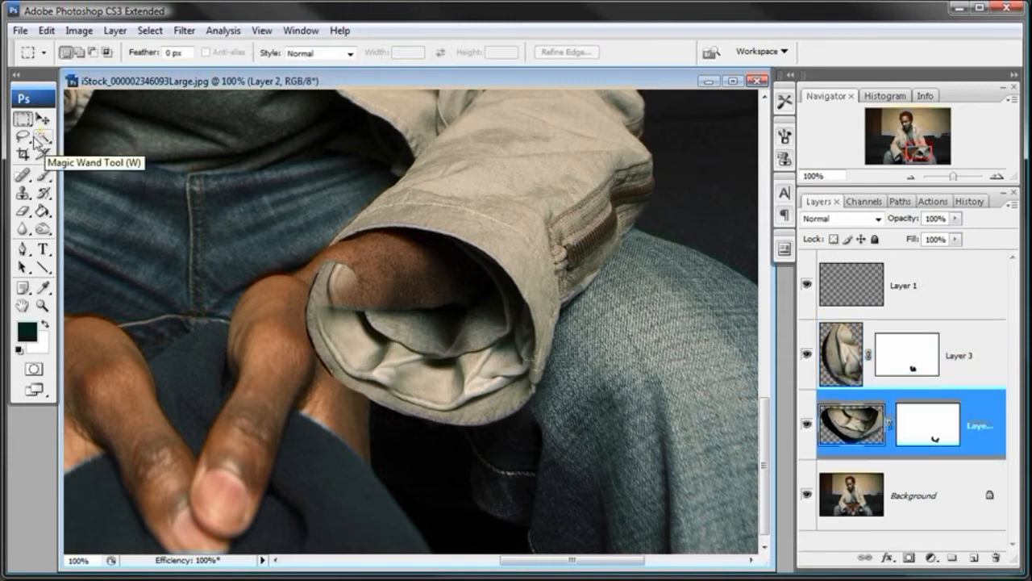
# - Lasso the right side of the cuff opening, copy it from the Background and paste it as a new layer above Layer 3
pyautogui.click(26, 136)
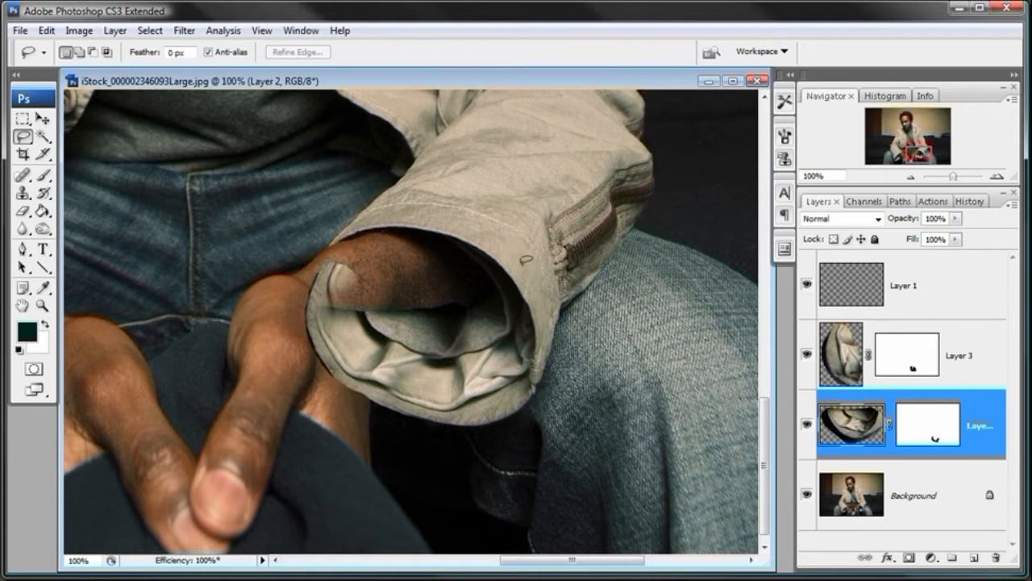
pyautogui.moveTo(479, 266); pyautogui.dragTo(488, 372)
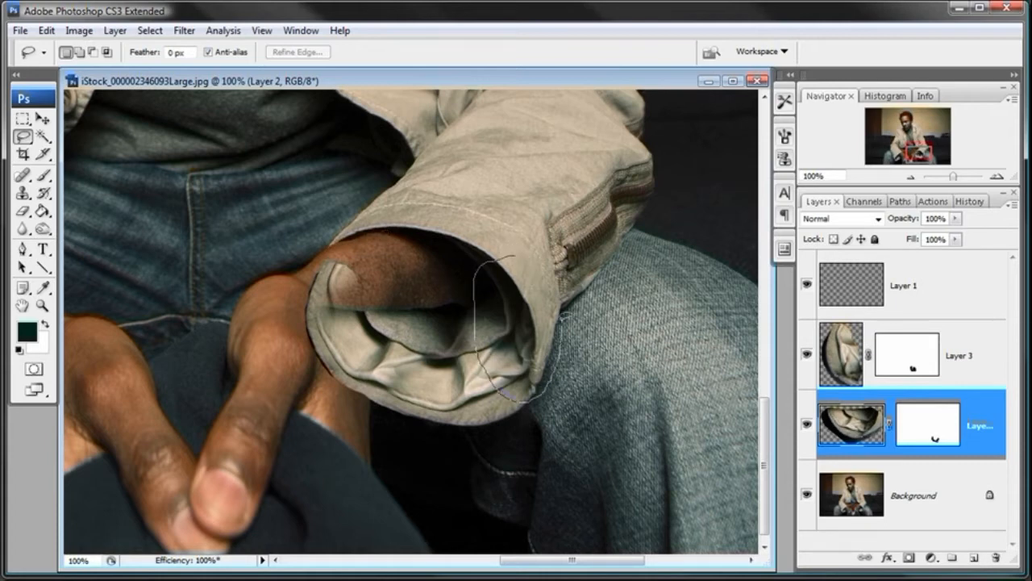
pyautogui.moveTo(514, 246); pyautogui.dragTo(515, 246)
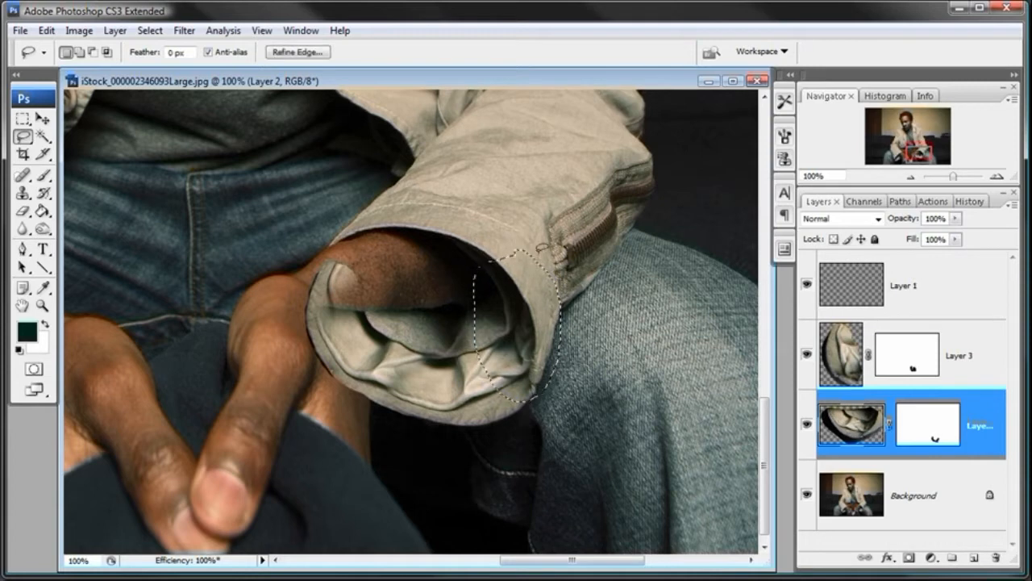
pyautogui.click(867, 500)
pyautogui.click(856, 427)
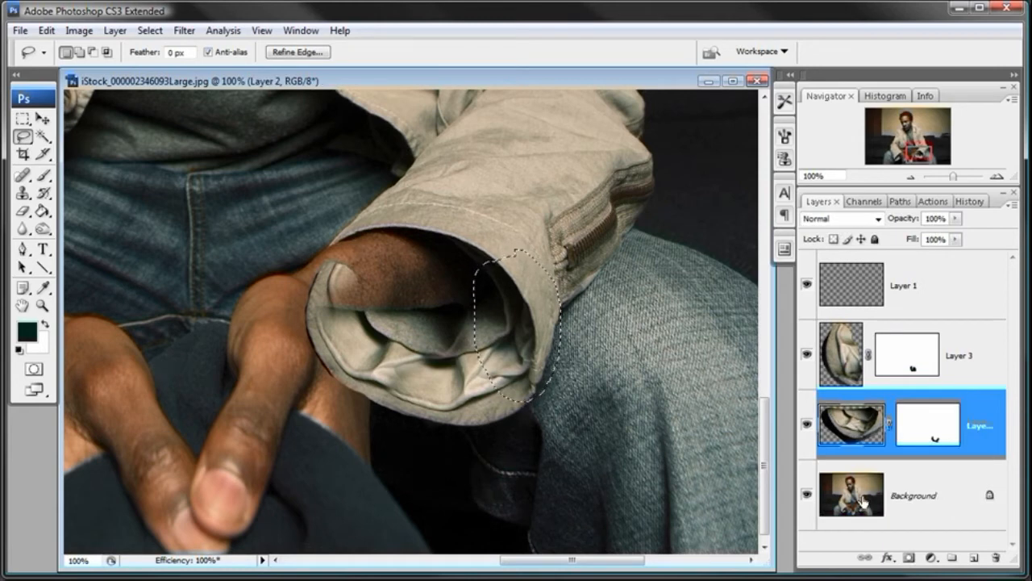
pyautogui.click(863, 501)
pyautogui.click(856, 441)
pyautogui.click(851, 371)
pyautogui.click(863, 432)
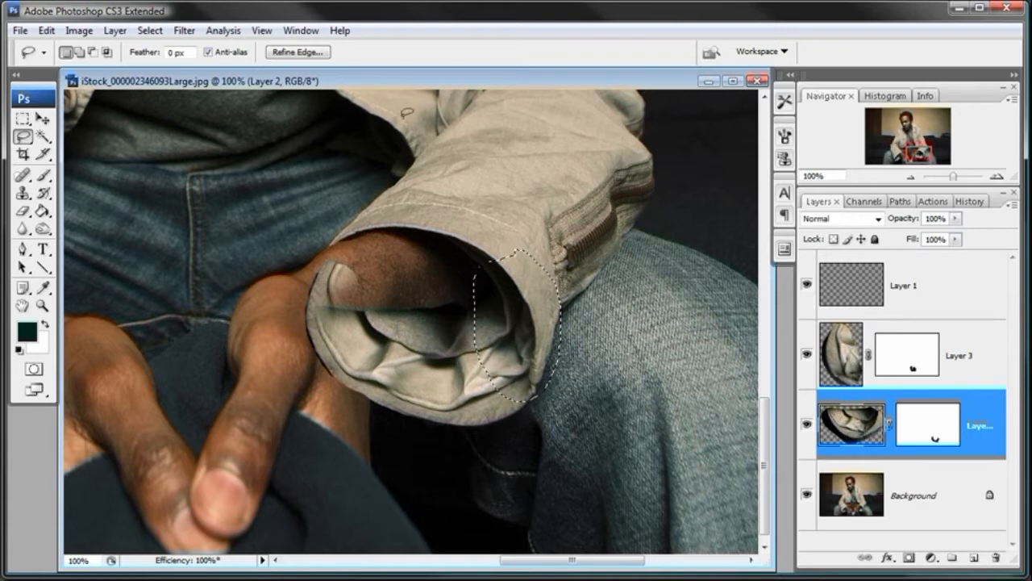
pyautogui.hotkey('alt', ']')
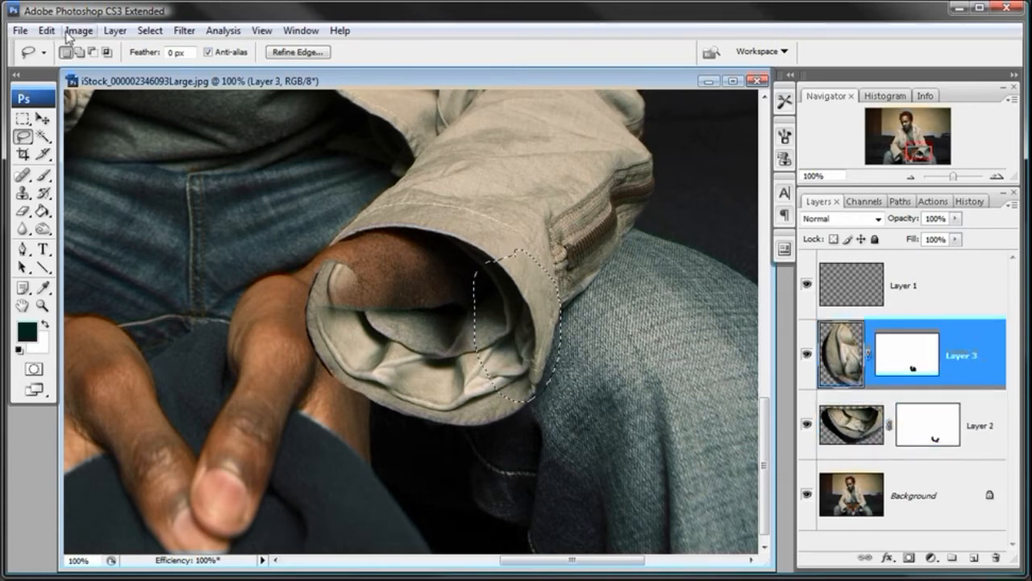
pyautogui.click(46, 32)
pyautogui.click(58, 163)
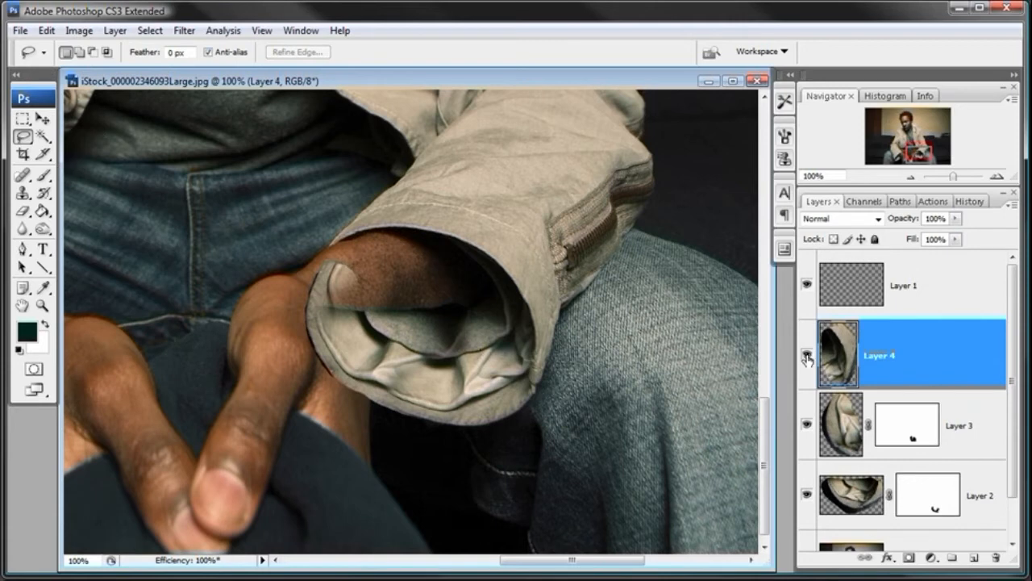
# - Start a free transform on the pasted Layer 4 cuff piece and flip it horizontally
pyautogui.click(46, 31)
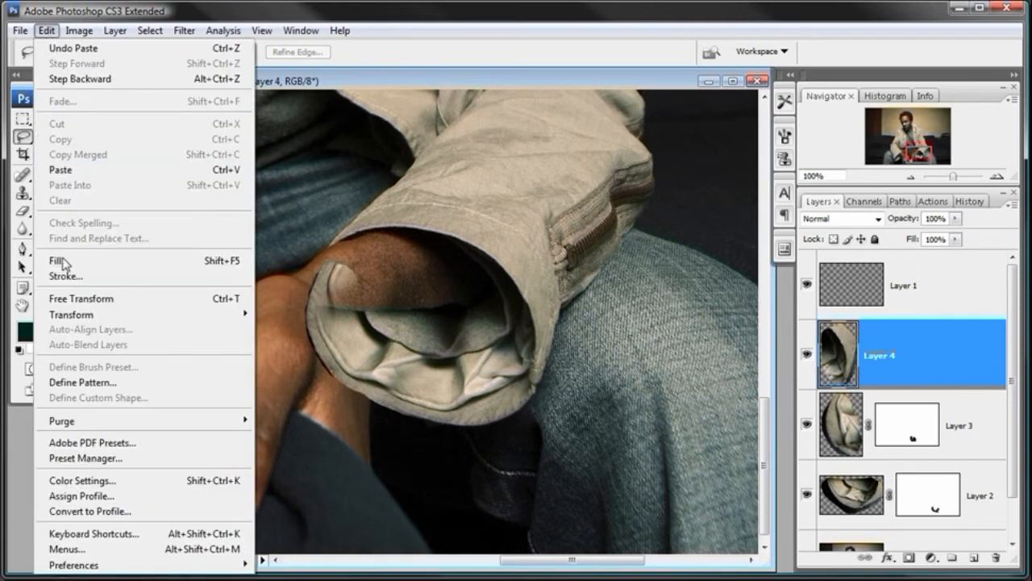
pyautogui.click(70, 297)
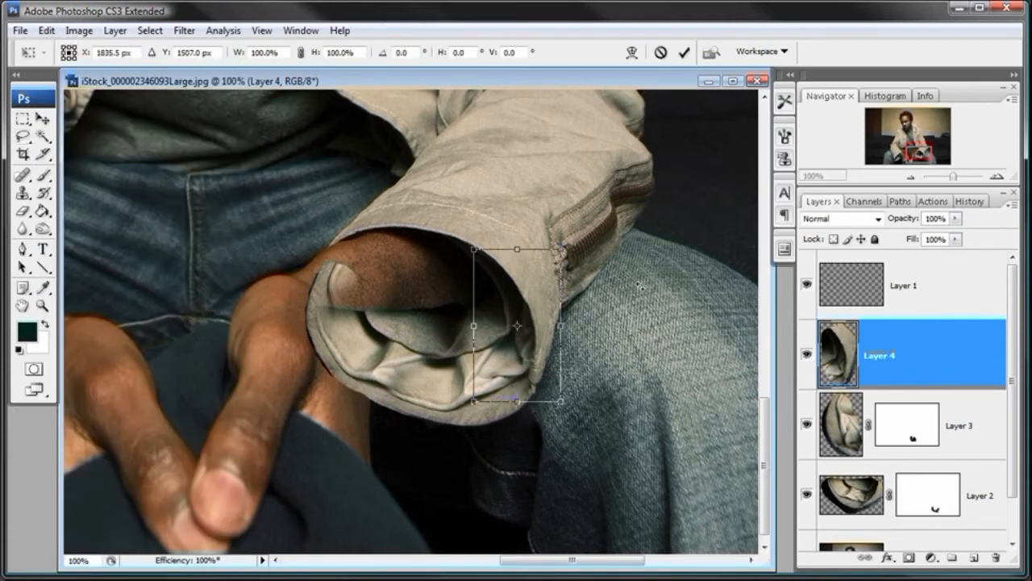
pyautogui.click(47, 31)
pyautogui.moveTo(104, 316)
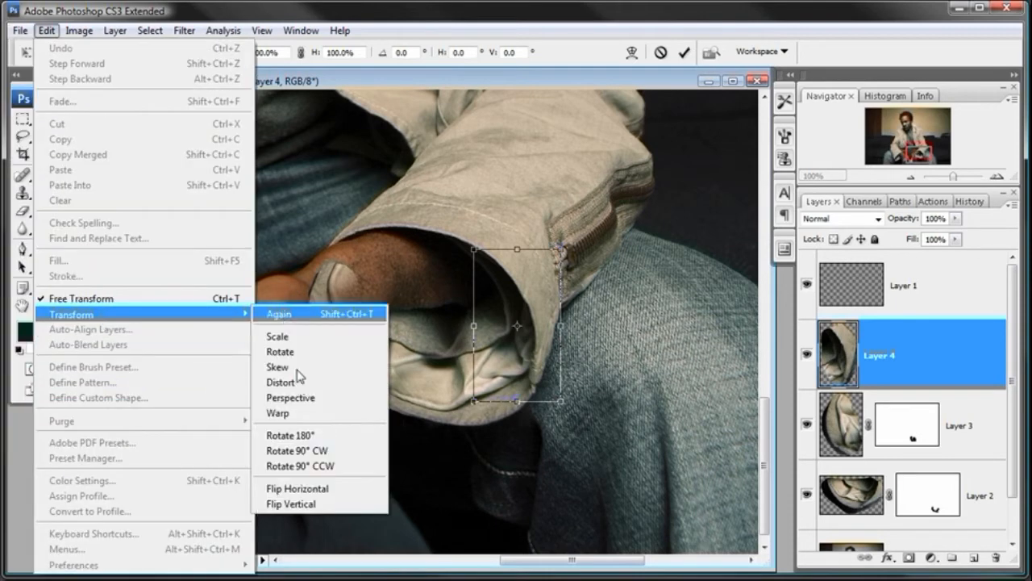
pyautogui.click(295, 488)
# - Rotate the flipped cuff piece to about 53° and position it over the upper-left rim of the sleeve opening, hiding the wrist
pyautogui.moveTo(629, 264); pyautogui.dragTo(306, 241)
pyautogui.moveTo(464, 244); pyautogui.dragTo(460, 229)
pyautogui.moveTo(396, 258); pyautogui.dragTo(390, 264)
pyautogui.moveTo(491, 243); pyautogui.dragTo(482, 218)
pyautogui.moveTo(395, 256)
pyautogui.mouseDown()
pyautogui.moveTo(378, 267)
pyautogui.moveTo(387, 257)
pyautogui.mouseUp()
pyautogui.moveTo(459, 219); pyautogui.dragTo(470, 271)
pyautogui.moveTo(390, 273); pyautogui.dragTo(412, 245)
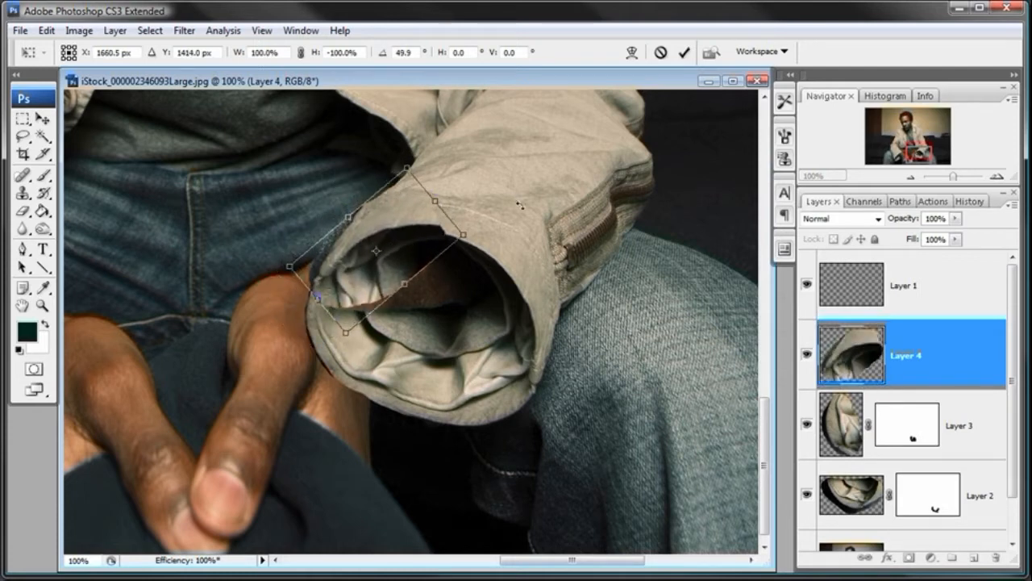
pyautogui.moveTo(520, 202); pyautogui.dragTo(523, 210)
pyautogui.moveTo(411, 264); pyautogui.dragTo(412, 264)
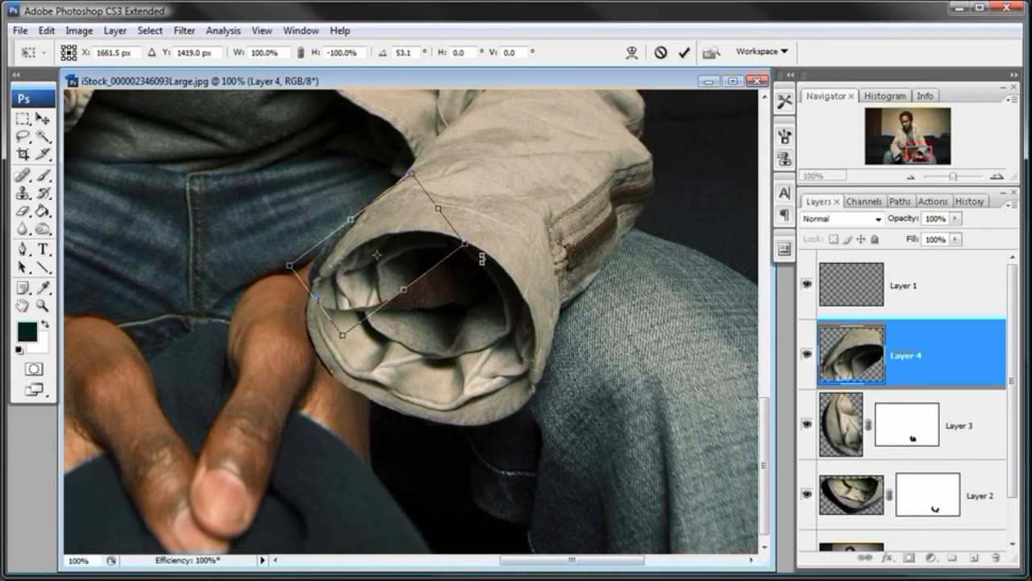
pyautogui.click(685, 53)
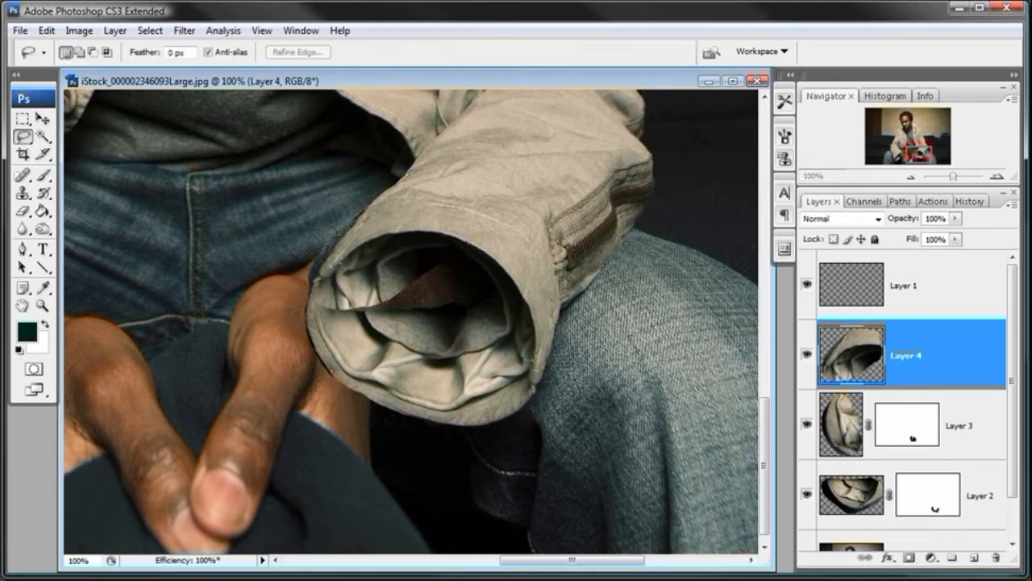
pyautogui.click(42, 119)
pyautogui.moveTo(529, 279); pyautogui.dragTo(528, 283)
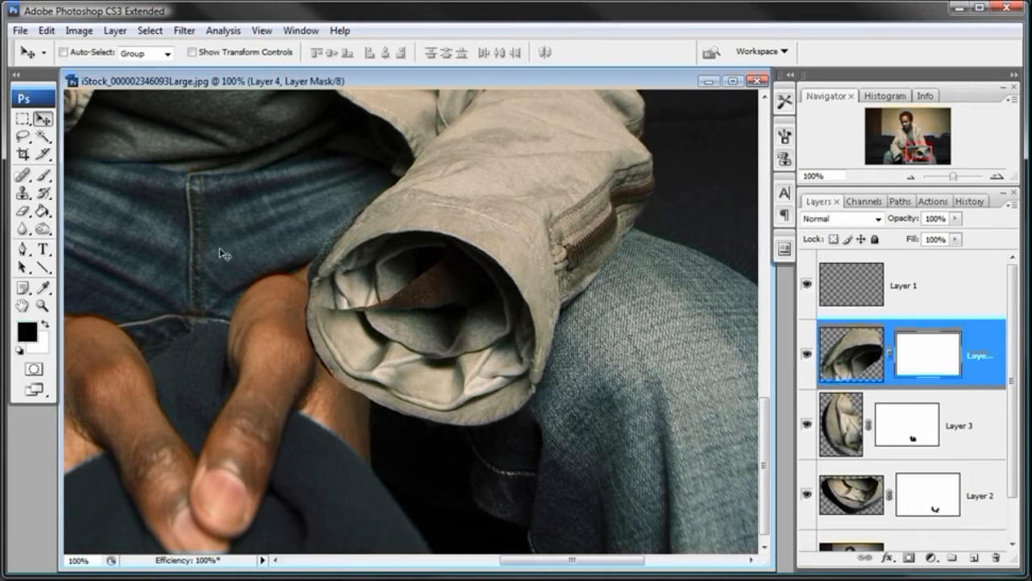
# - Set the brush to a 46 px tip with 100% hardness for painting on Layer 4's mask
pyautogui.click(43, 175)
pyautogui.rightClick(524, 326)
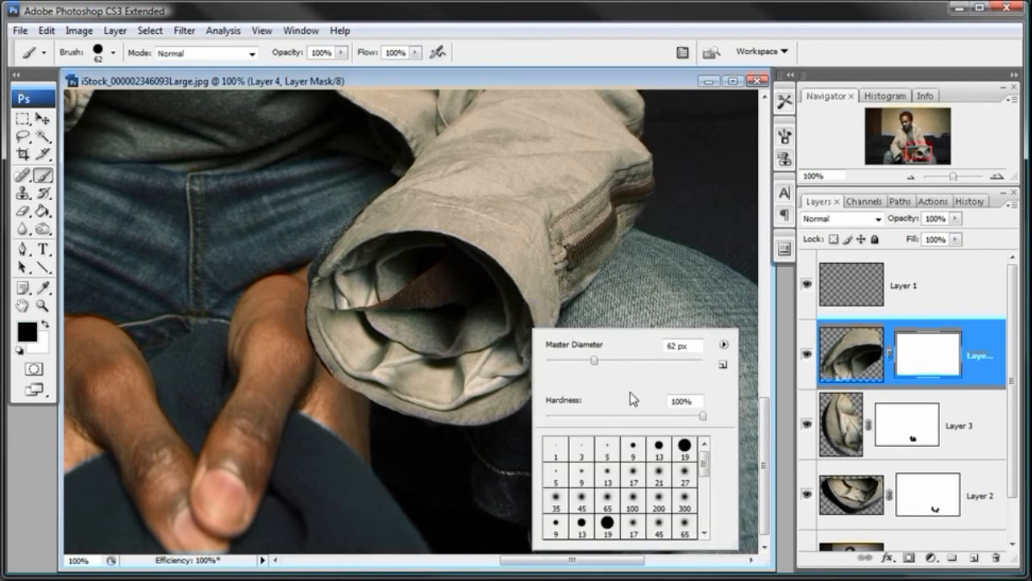
pyautogui.moveTo(593, 360); pyautogui.dragTo(575, 362)
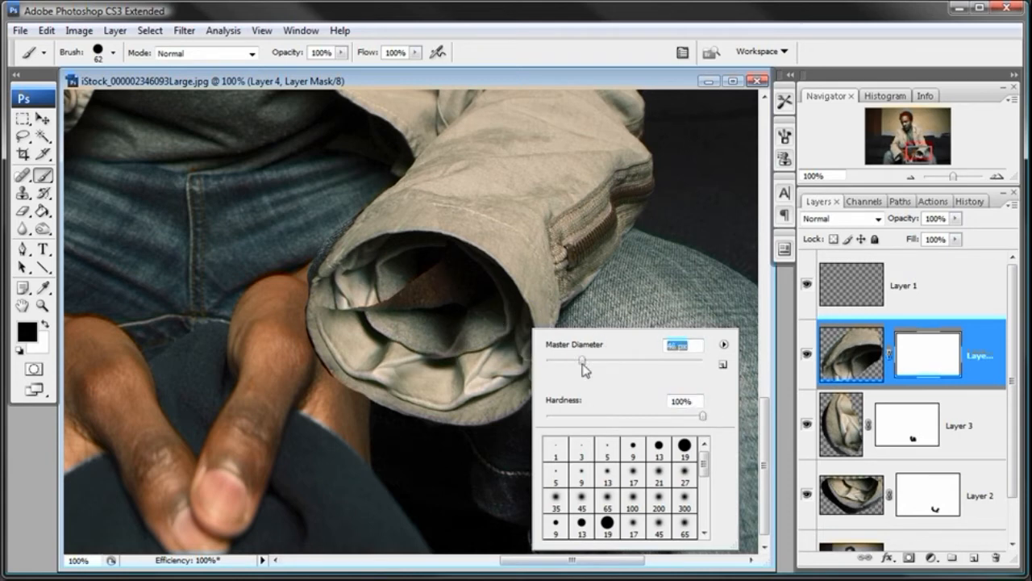
pyautogui.click(483, 83)
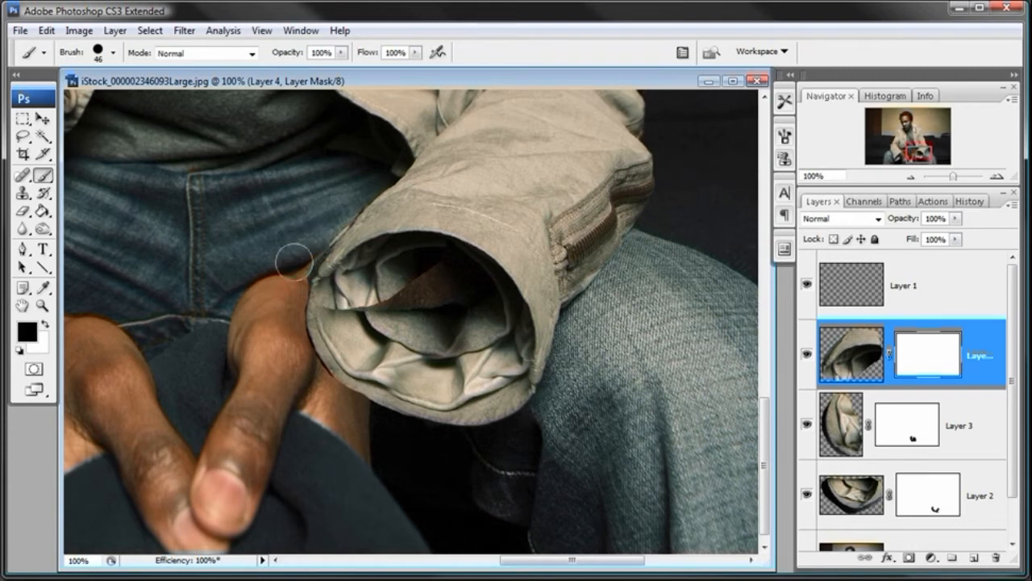
# - Soften the brush to 0% hardness, enlarge it to 87 px, mask Layer 4's lower-left edge into Layer 3, and compare with Layer 4 hidden
pyautogui.rightClick(452, 202)
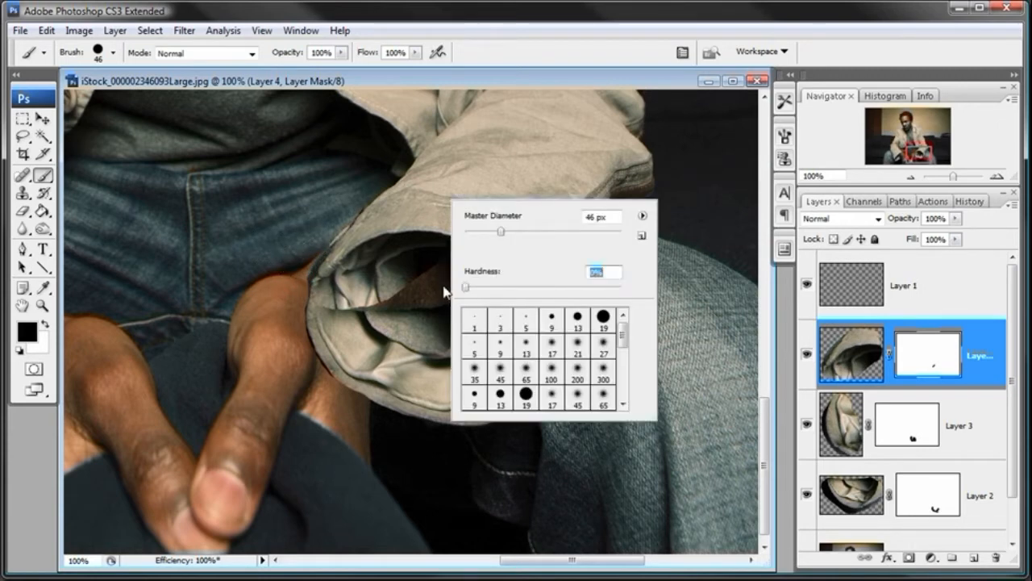
pyautogui.click(520, 232)
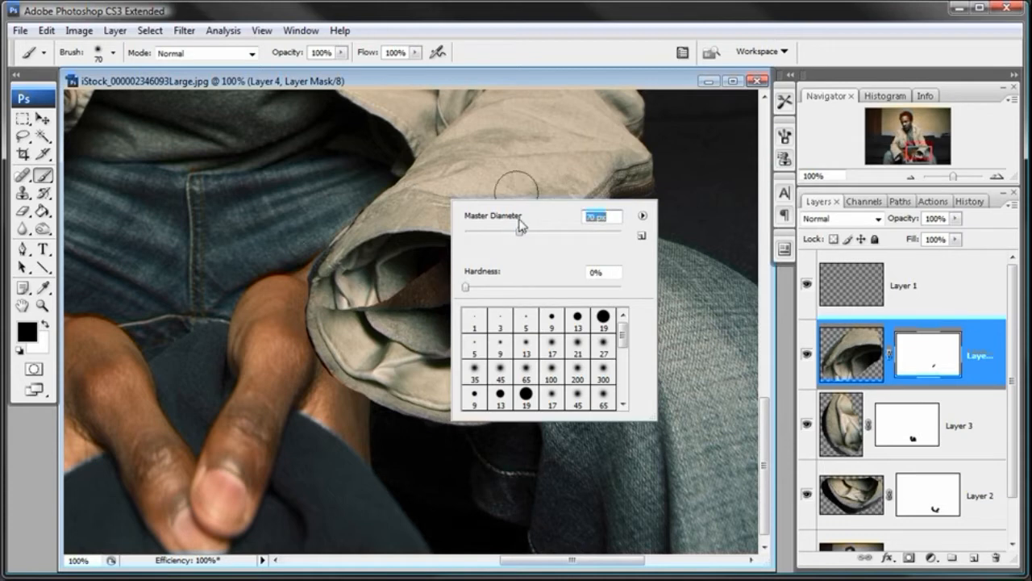
pyautogui.click(43, 306)
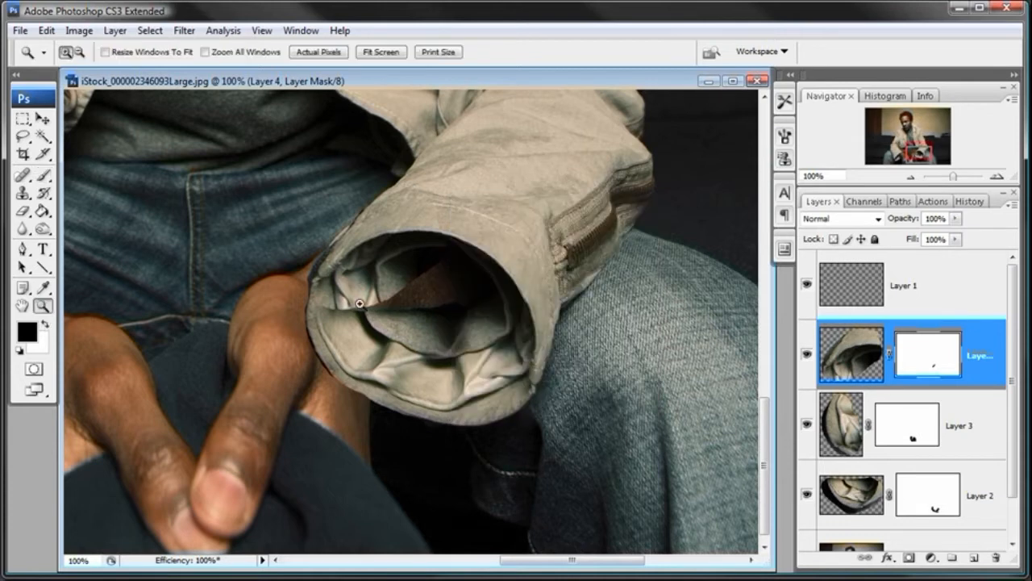
pyautogui.click(425, 268)
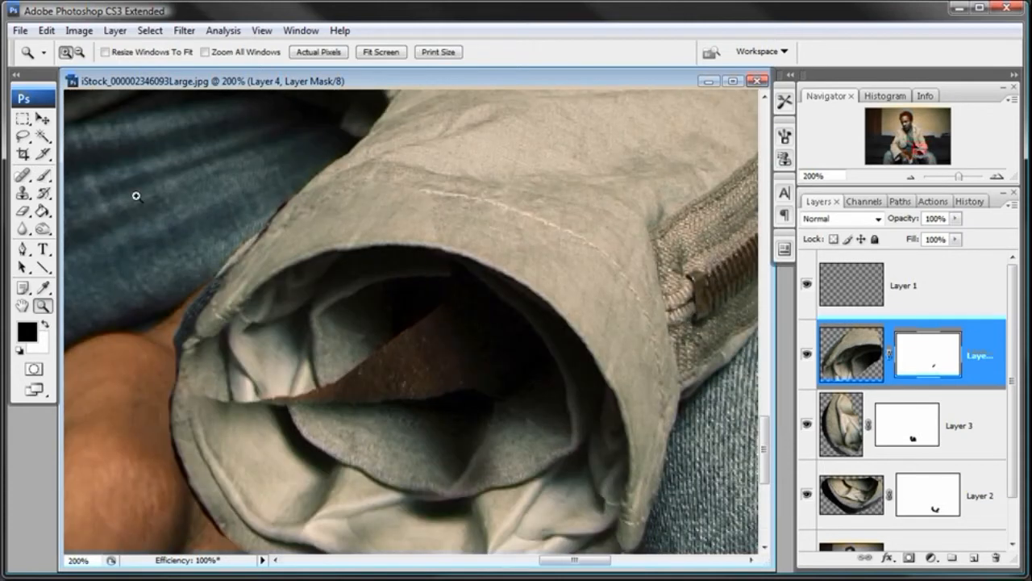
pyautogui.press('b')
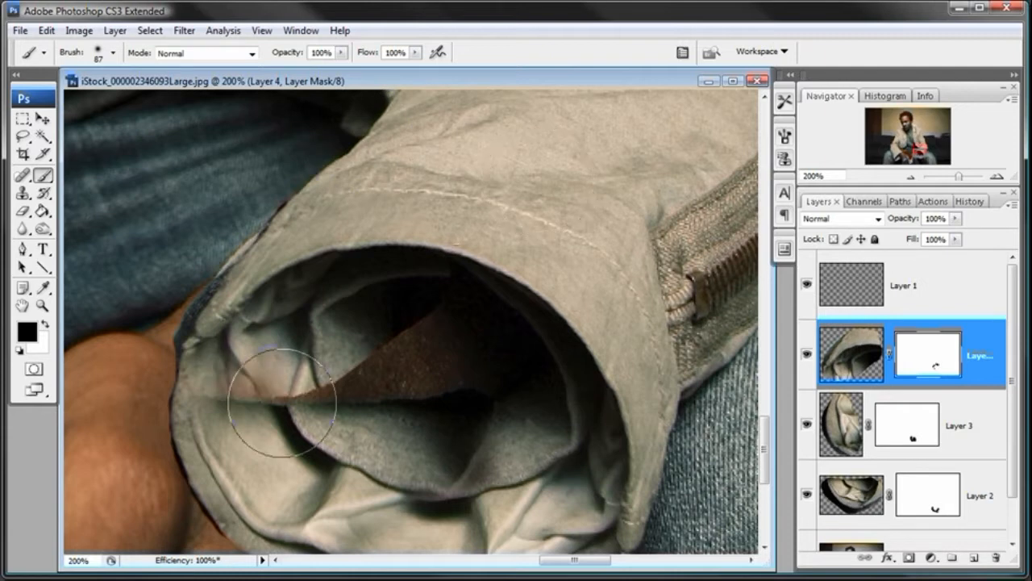
pyautogui.click(807, 356)
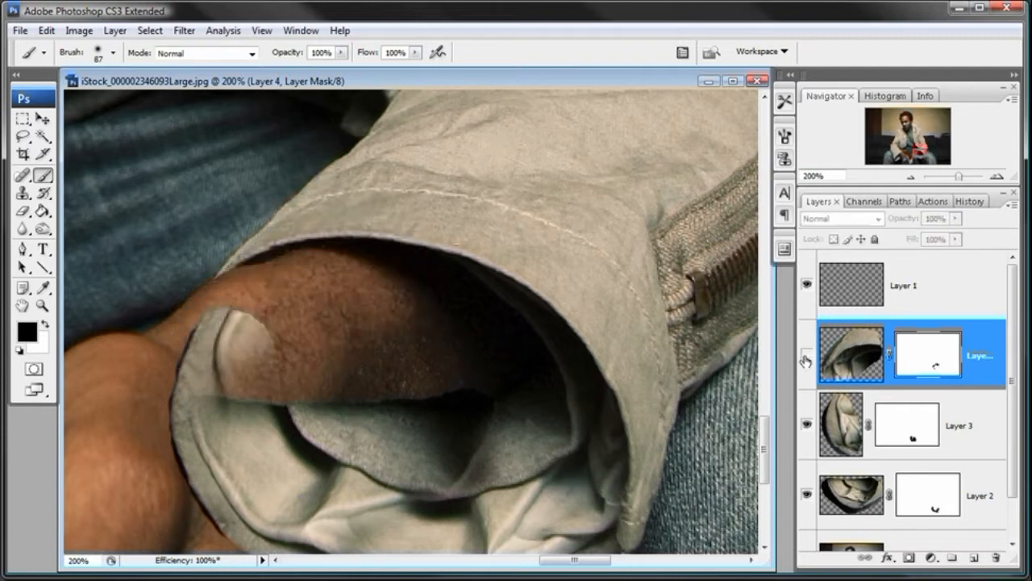
pyautogui.click(807, 357)
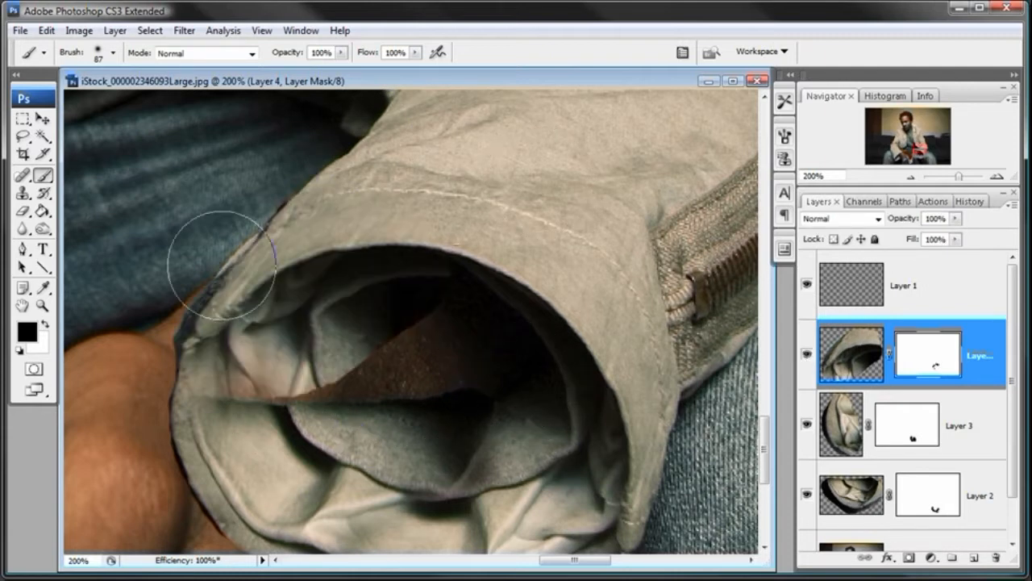
# - Nudge the Layer 4 cuff piece slightly left so its rim lines up with the sleeve opening
pyautogui.moveTo(208, 363); pyautogui.dragTo(312, 295)
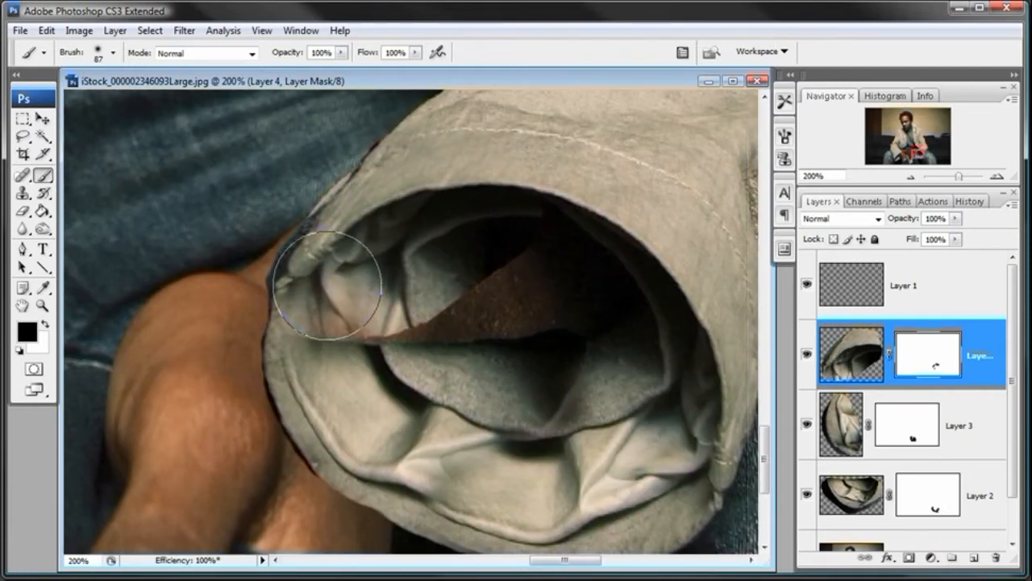
pyautogui.moveTo(399, 273); pyautogui.dragTo(376, 277)
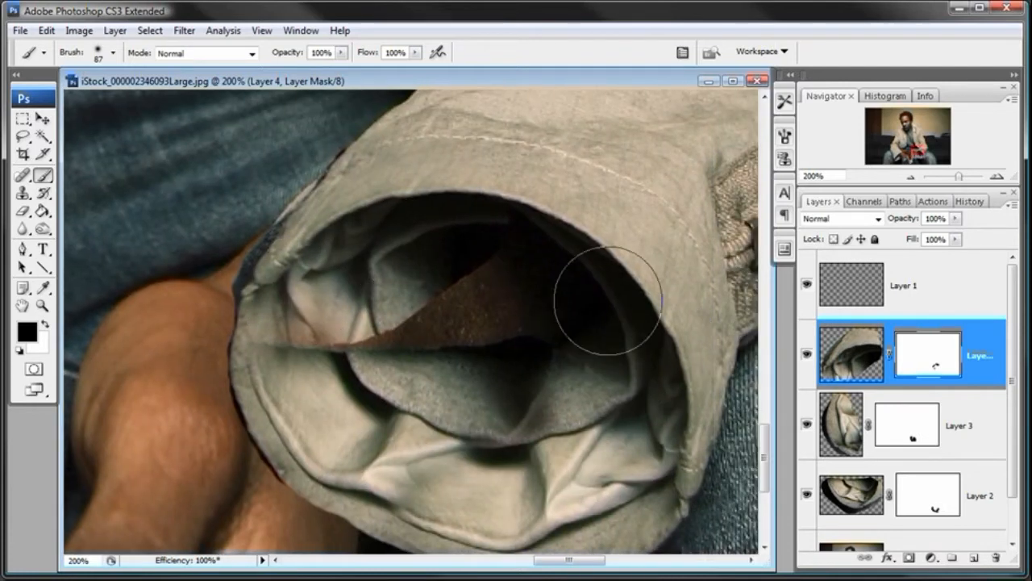
pyautogui.click(43, 118)
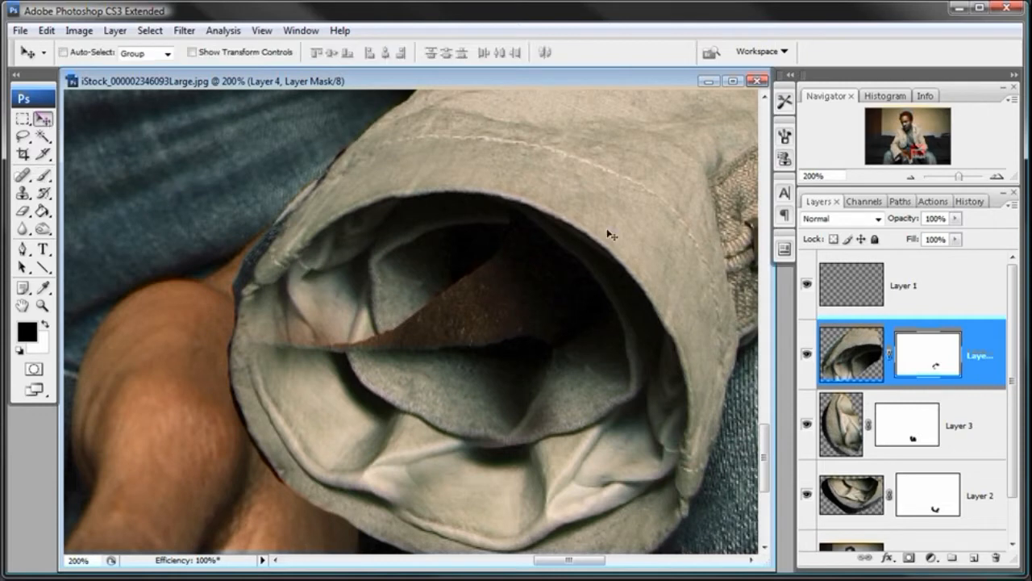
pyautogui.click(847, 341)
pyautogui.moveTo(617, 326); pyautogui.dragTo(612, 325)
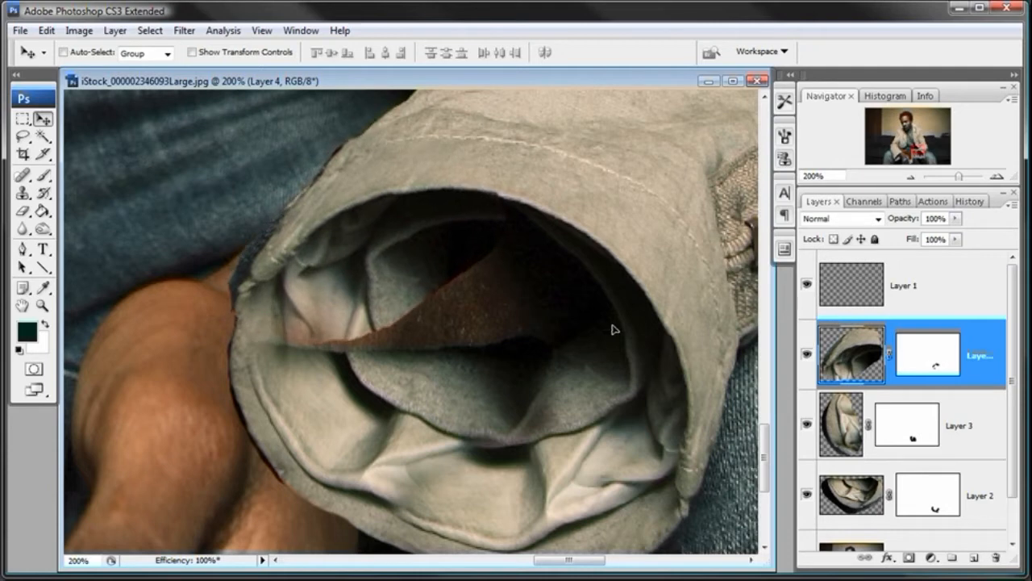
# - Select the Background layer and briefly hide it to check what the cuff piece layers cover
pyautogui.moveTo(1012, 374); pyautogui.dragTo(1013, 445)
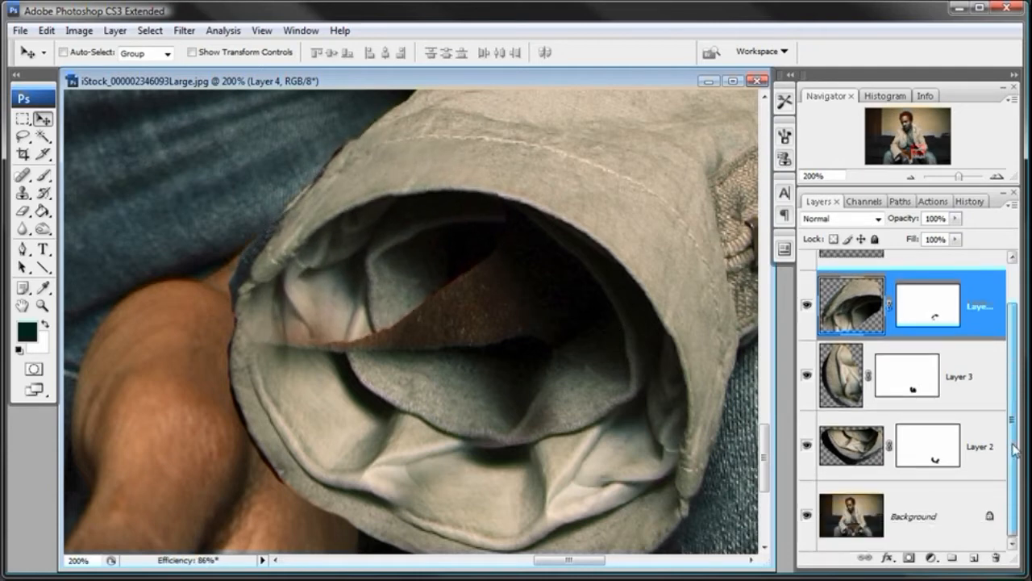
pyautogui.click(876, 510)
pyautogui.click(807, 517)
pyautogui.click(807, 517)
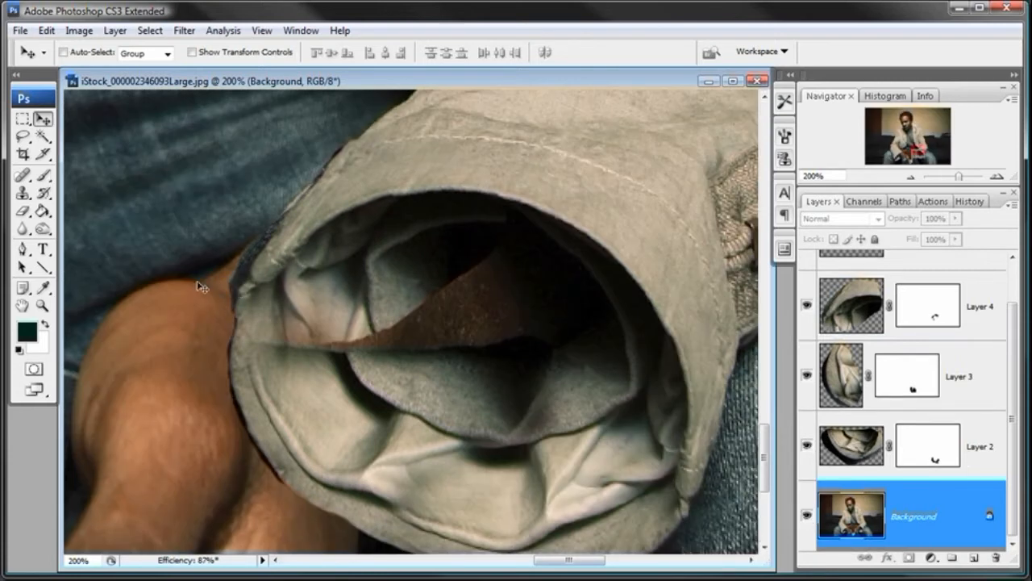
# - Set up the Clone Stamp on the Background layer with a soft 81 px brush at 100% opacity
pyautogui.click(22, 177)
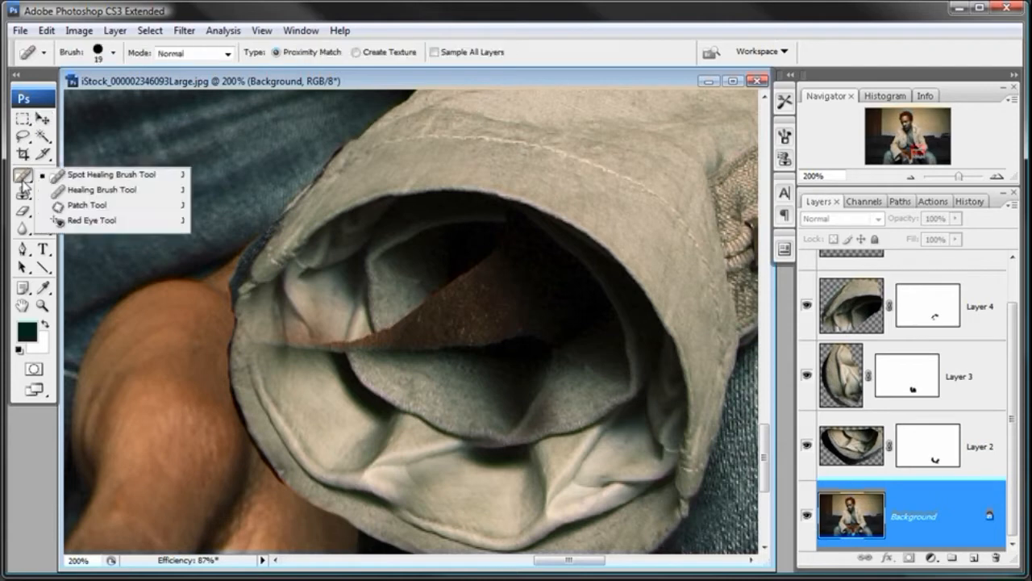
pyautogui.click(23, 192)
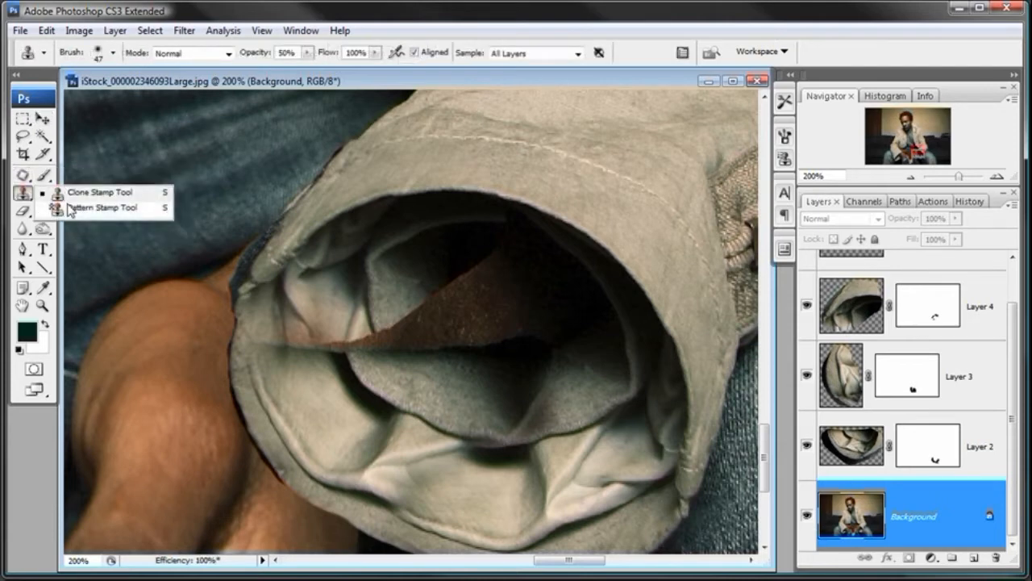
pyautogui.click(73, 194)
pyautogui.rightClick(221, 175)
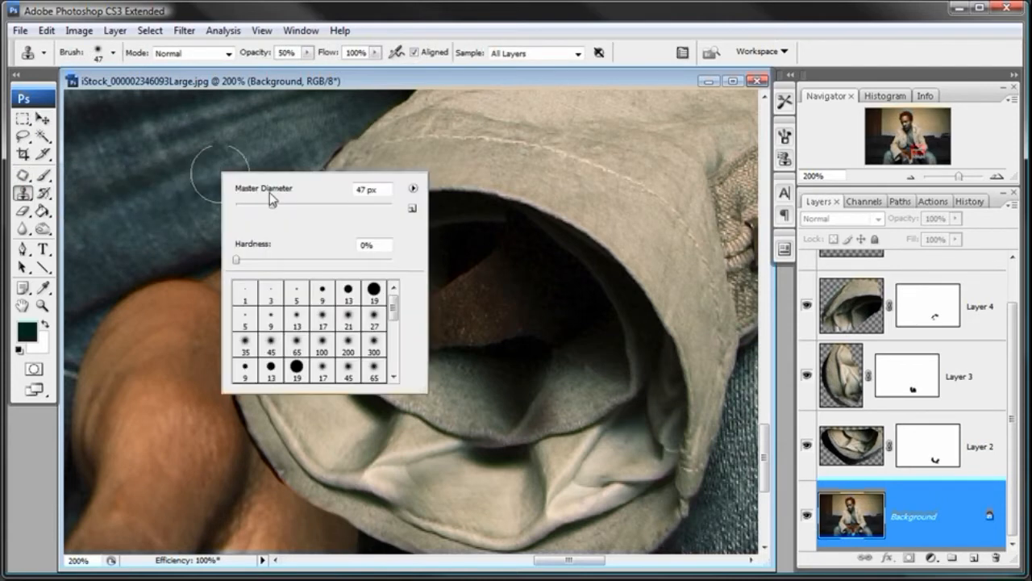
pyautogui.press('Return')
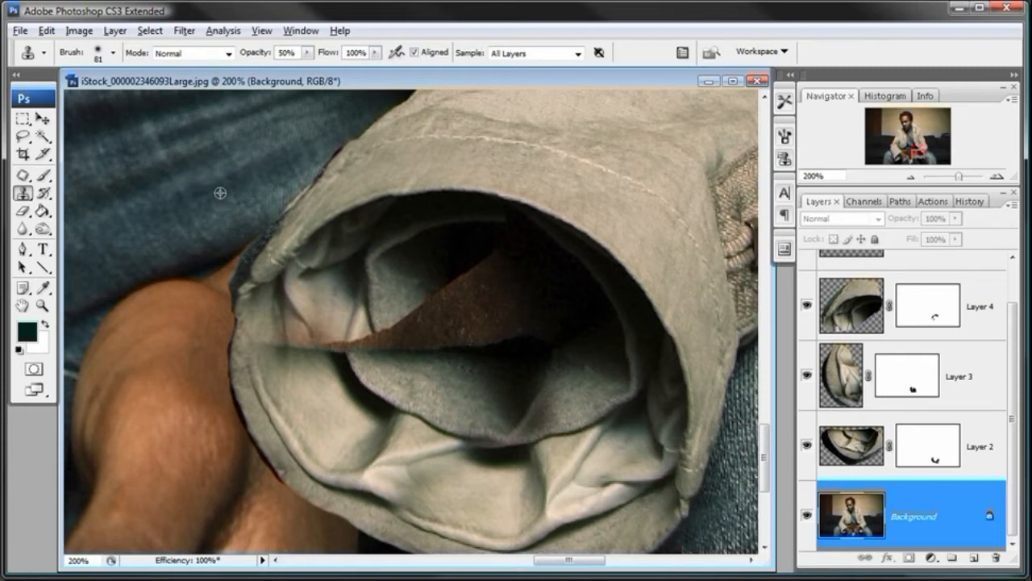
pyautogui.keyDown('alt'); pyautogui.click(220, 193); pyautogui.keyUp('alt')
pyautogui.click(271, 256)
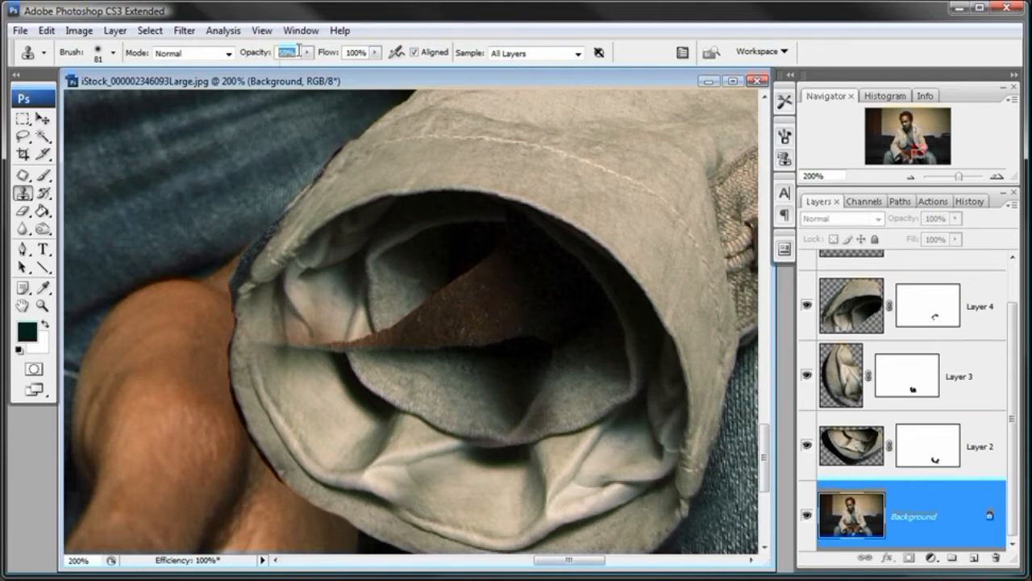
pyautogui.write('100')
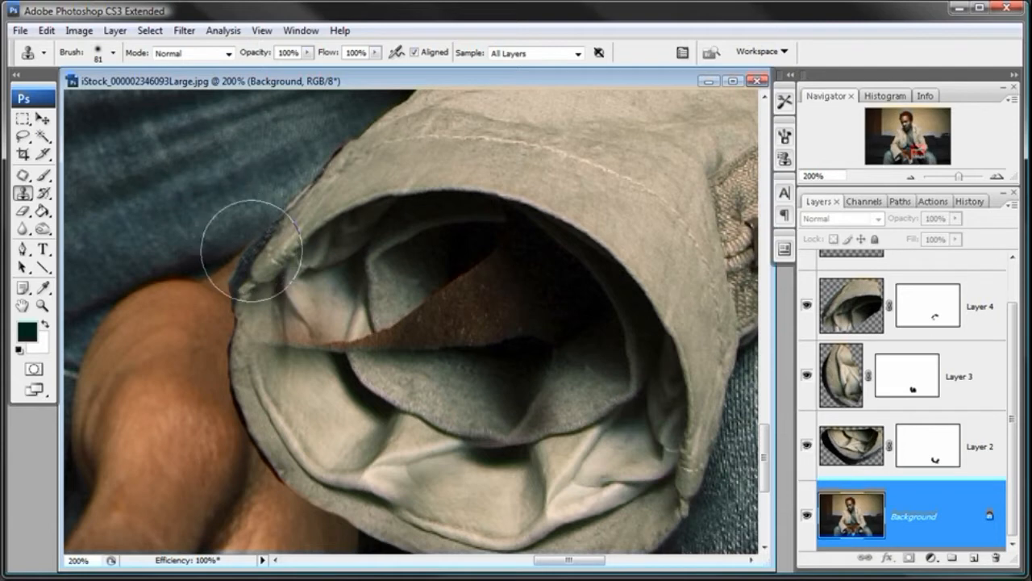
# - Clone denim texture over the upper part of the hand beside the sleeve's left edge on the Background layer
pyautogui.click(251, 247)
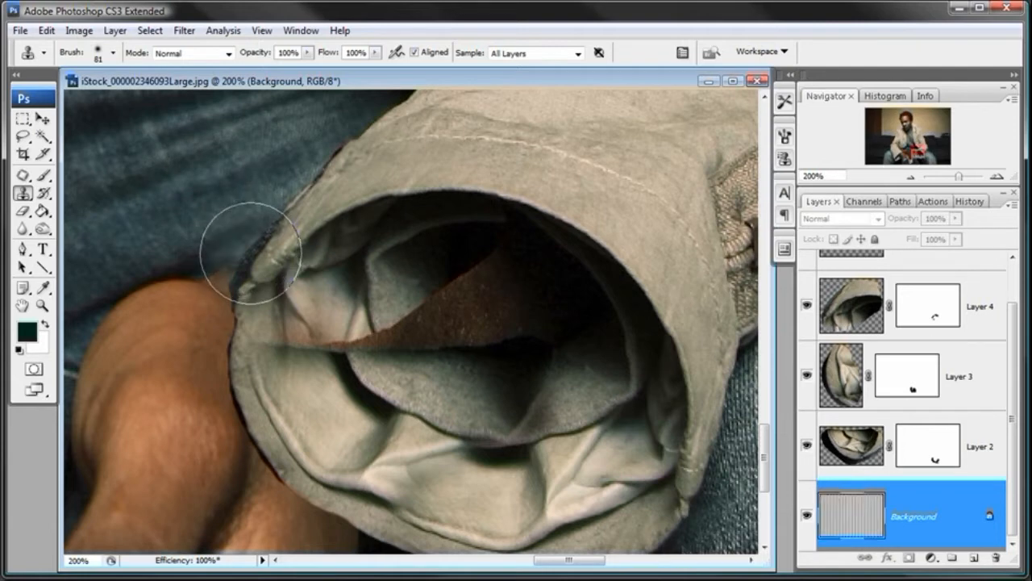
pyautogui.keyDown('alt'); pyautogui.click(185, 202); pyautogui.keyUp('alt')
pyautogui.click(244, 284)
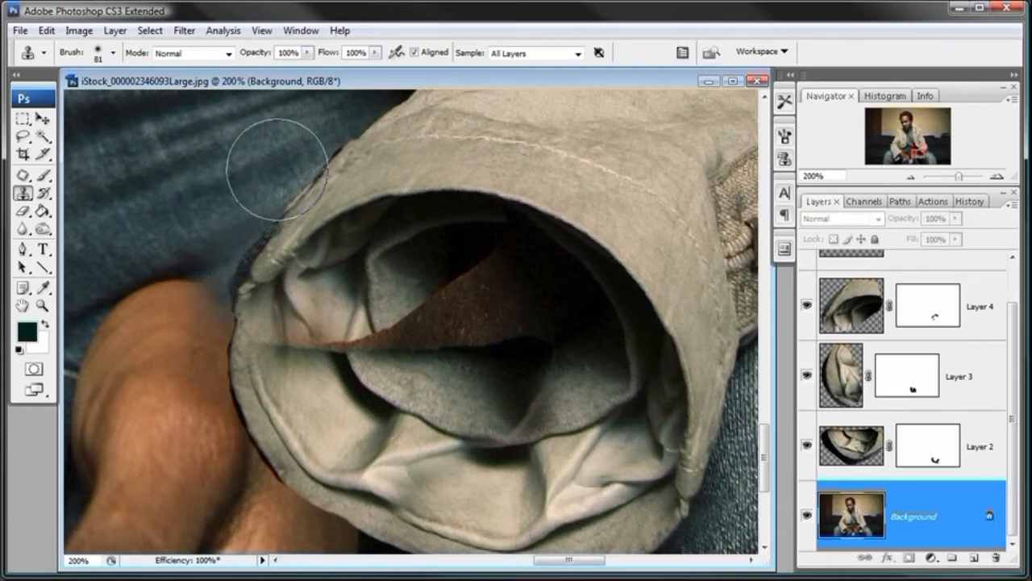
pyautogui.click(233, 271)
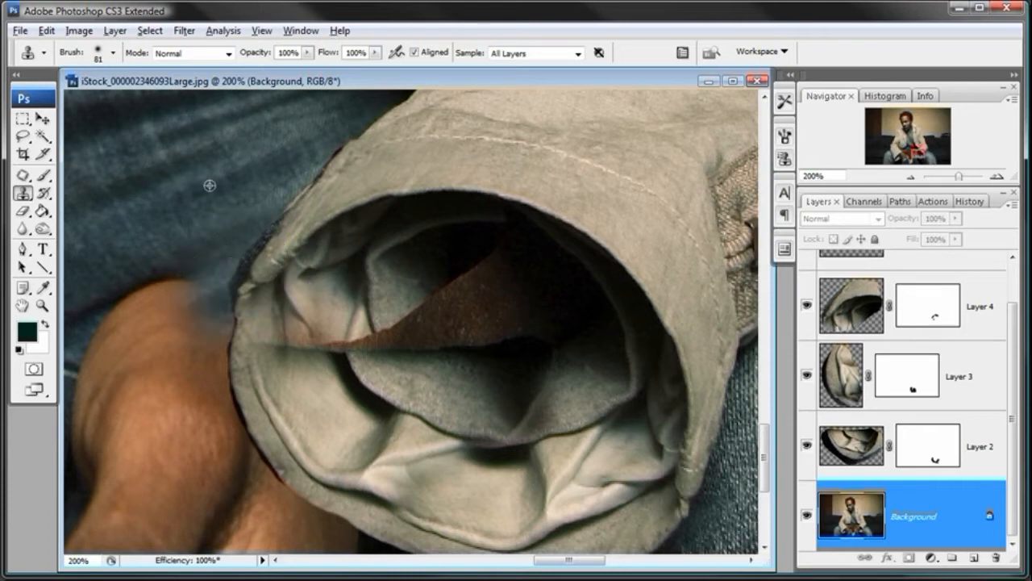
pyautogui.click(221, 321)
pyautogui.keyDown('alt'); pyautogui.click(210, 229); pyautogui.keyUp('alt')
pyautogui.click(196, 287)
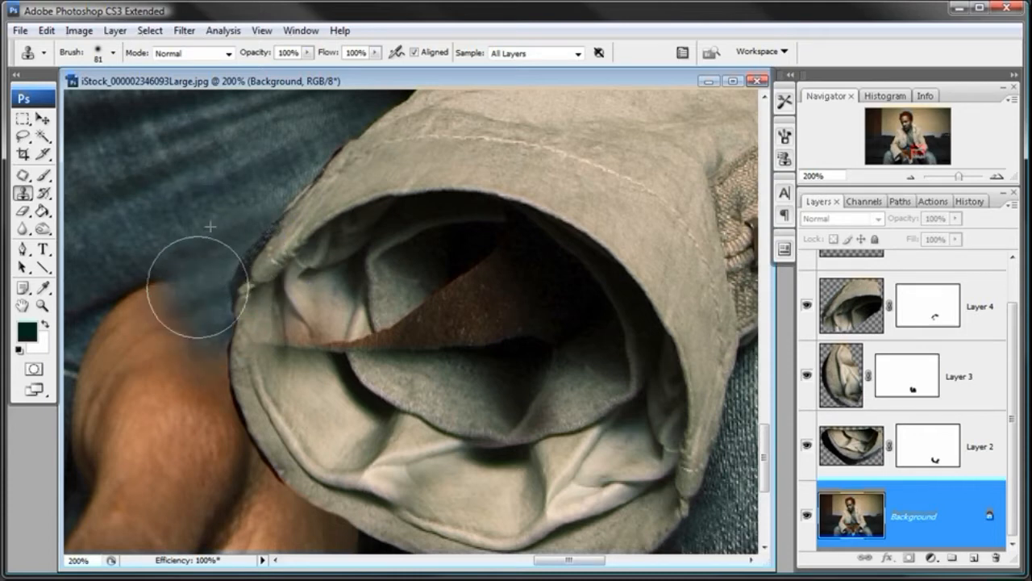
pyautogui.click(161, 288)
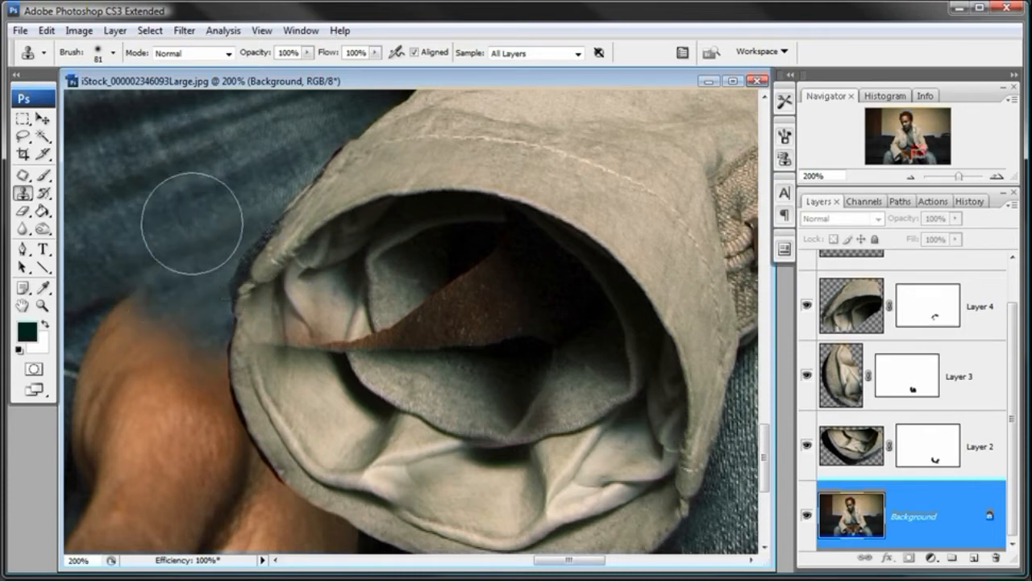
pyautogui.click(224, 338)
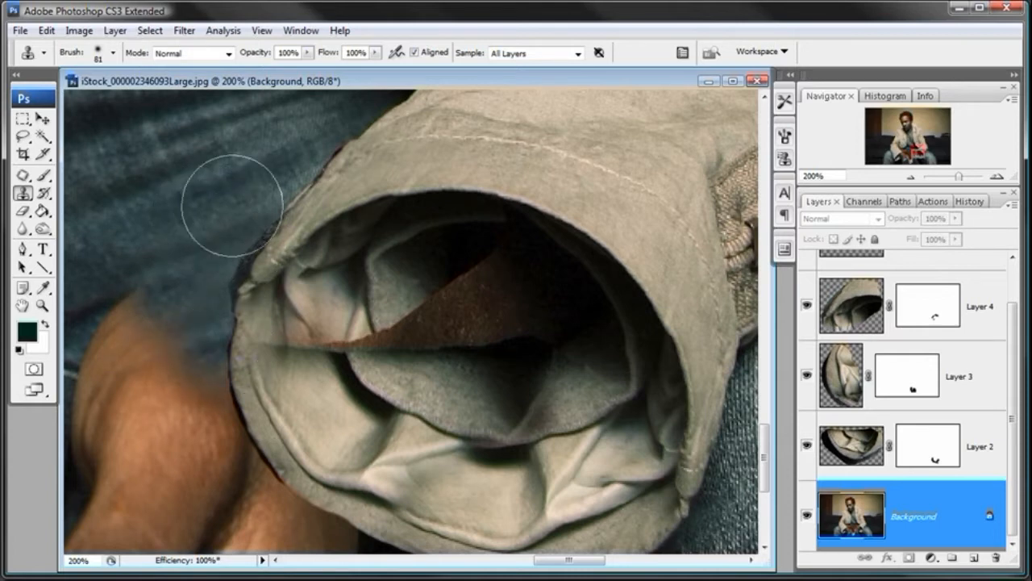
pyautogui.click(205, 273)
pyautogui.keyDown('alt'); pyautogui.click(161, 217); pyautogui.keyUp('alt')
pyautogui.click(218, 341)
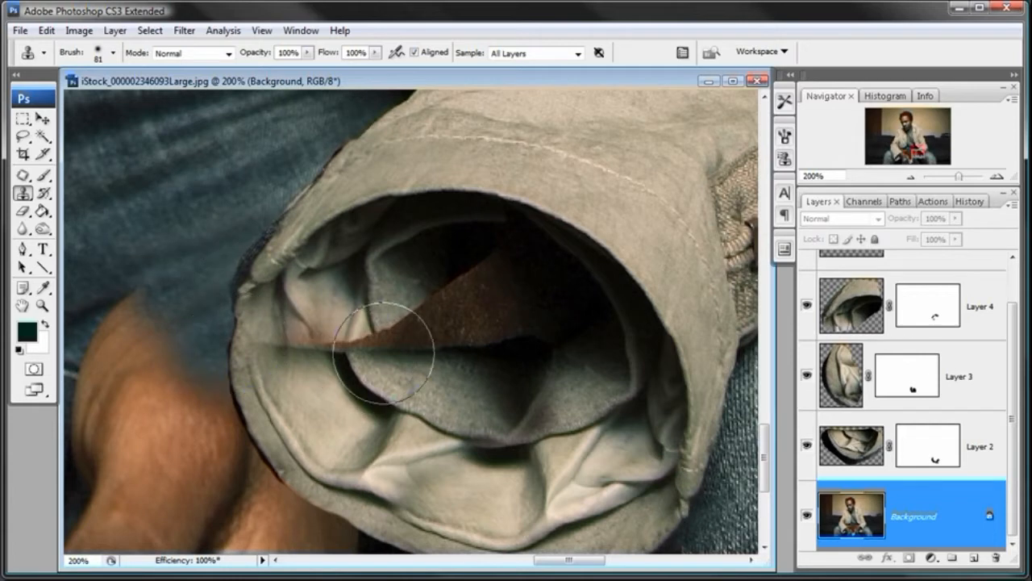
# - Mask away the dark fringe along Layer 4's outer upper-left edge with a hard 29 px brush
pyautogui.click(927, 305)
pyautogui.click(807, 305)
pyautogui.click(806, 305)
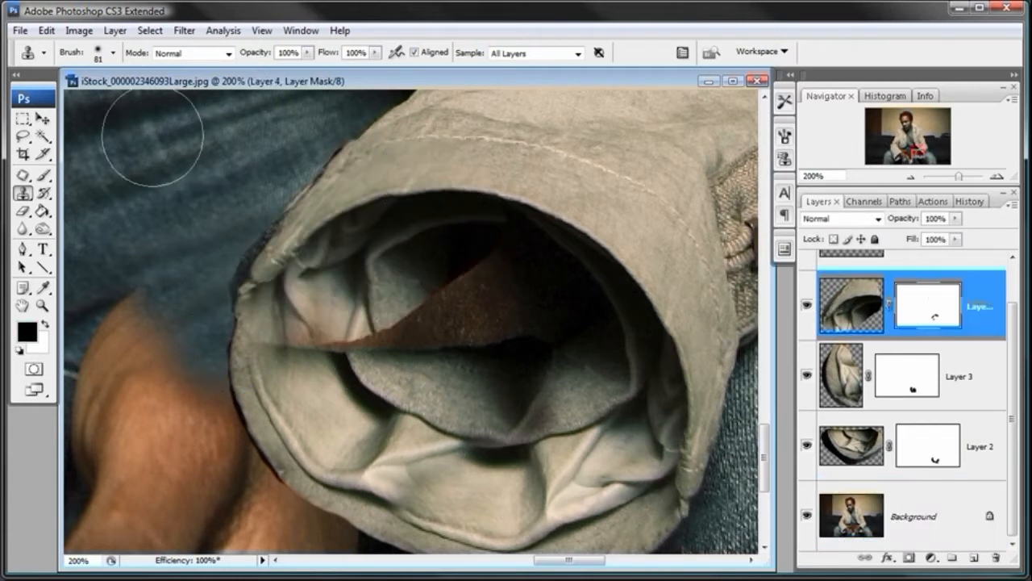
pyautogui.click(44, 176)
pyautogui.rightClick(354, 185)
pyautogui.press('Return')
pyautogui.rightClick(290, 214)
pyautogui.press('Return')
pyautogui.moveTo(359, 130)
pyautogui.mouseDown()
pyautogui.moveTo(309, 154)
pyautogui.moveTo(223, 273)
pyautogui.moveTo(222, 253)
pyautogui.mouseUp()
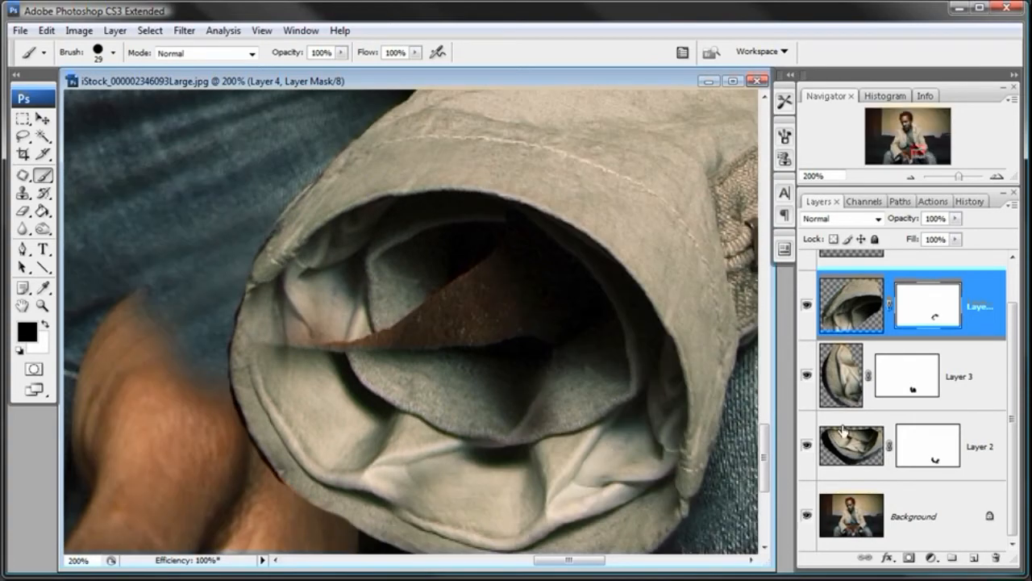
# - Clone grey lining fabric over the brown skin inside the sleeve opening on Layer 4's image with the 81 px tip
pyautogui.hotkey('ctrl', '`')
pyautogui.hotkey('ctrl', '\\')
pyautogui.click(806, 308)
pyautogui.click(807, 308)
pyautogui.click(806, 516)
pyautogui.click(425, 341)
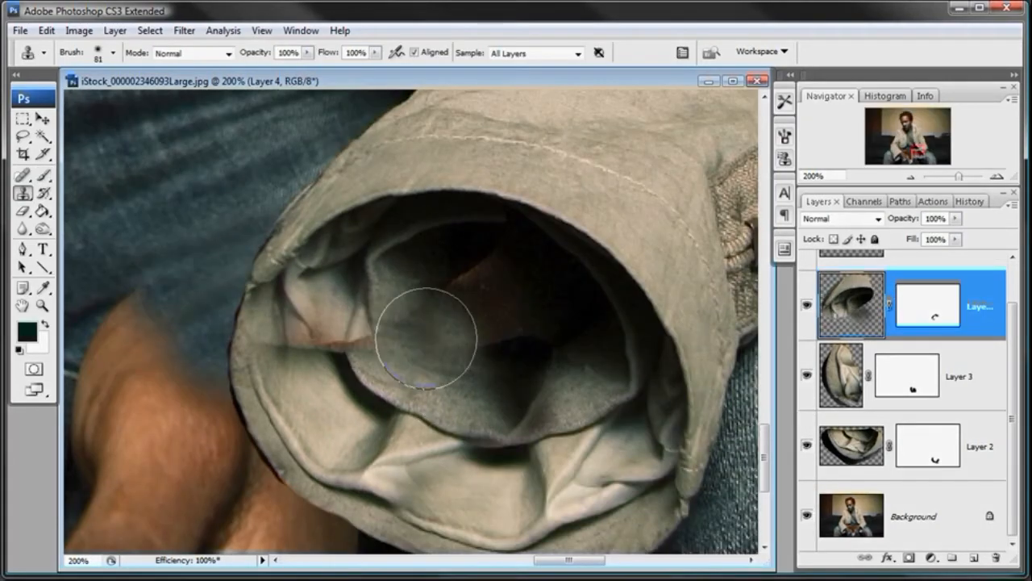
pyautogui.keyDown('alt'); pyautogui.click(469, 383); pyautogui.keyUp('alt')
pyautogui.click(479, 338)
pyautogui.moveTo(476, 327); pyautogui.dragTo(417, 301)
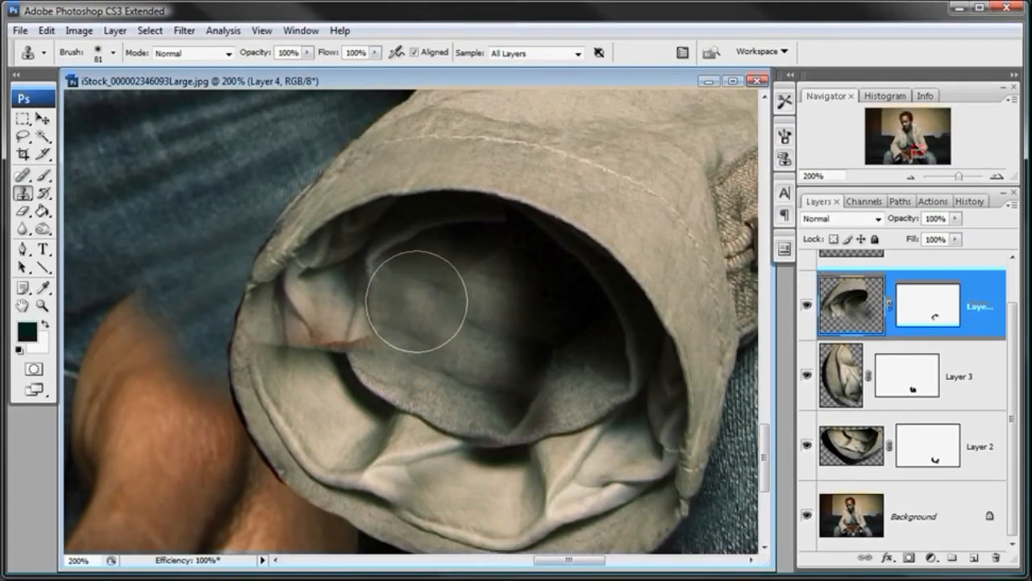
# - Clone more lining over the left and lower folds inside the opening on Layer 4, reducing the brush to 45 px
pyautogui.keyDown('alt'); pyautogui.click(417, 302); pyautogui.keyUp('alt')
pyautogui.click(492, 275)
pyautogui.click(380, 352)
pyautogui.click(344, 342)
pyautogui.keyDown('alt'); pyautogui.click(412, 339); pyautogui.keyUp('alt')
pyautogui.click(384, 337)
pyautogui.moveTo(432, 367); pyautogui.dragTo(508, 356)
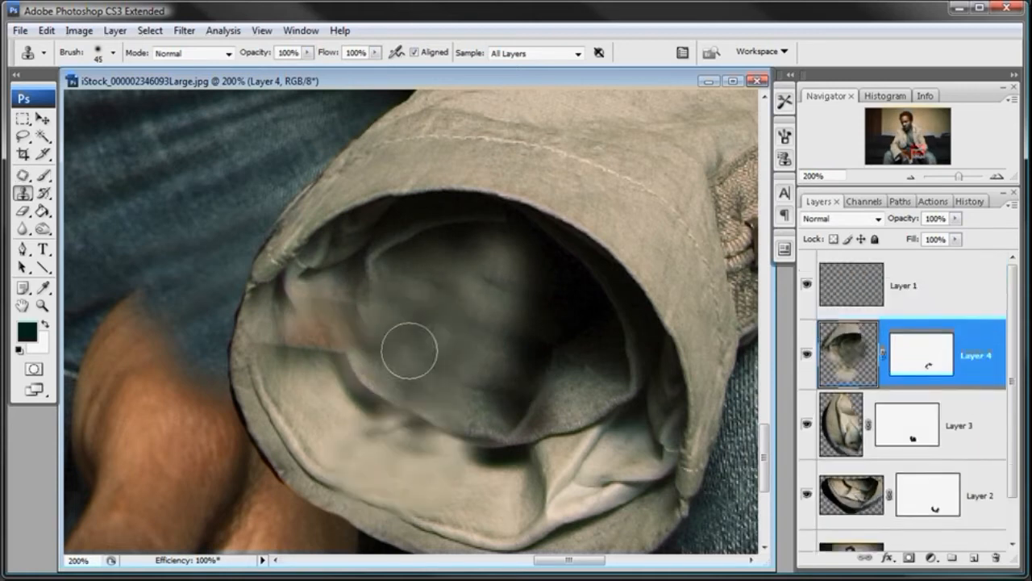
# - Clone cream lining fabric over the remaining skin tint at the left of the opening on Layer 1
pyautogui.scroll(-2, 911, 403)
pyautogui.click(848, 508)
pyautogui.click(309, 346)
pyautogui.click(972, 319)
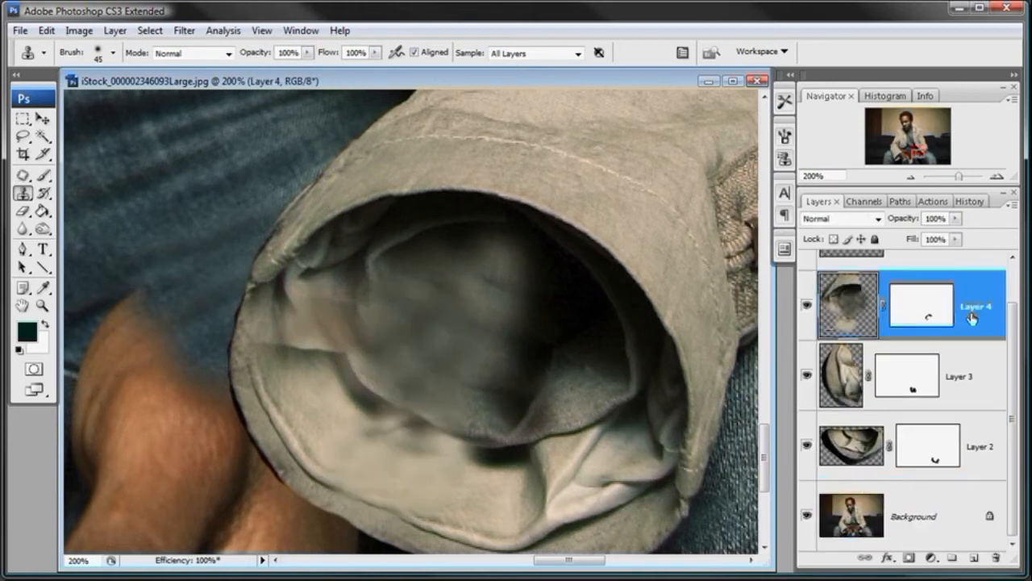
pyautogui.scroll(1, 972, 319)
pyautogui.click(858, 298)
pyautogui.moveTo(302, 355); pyautogui.dragTo(337, 379)
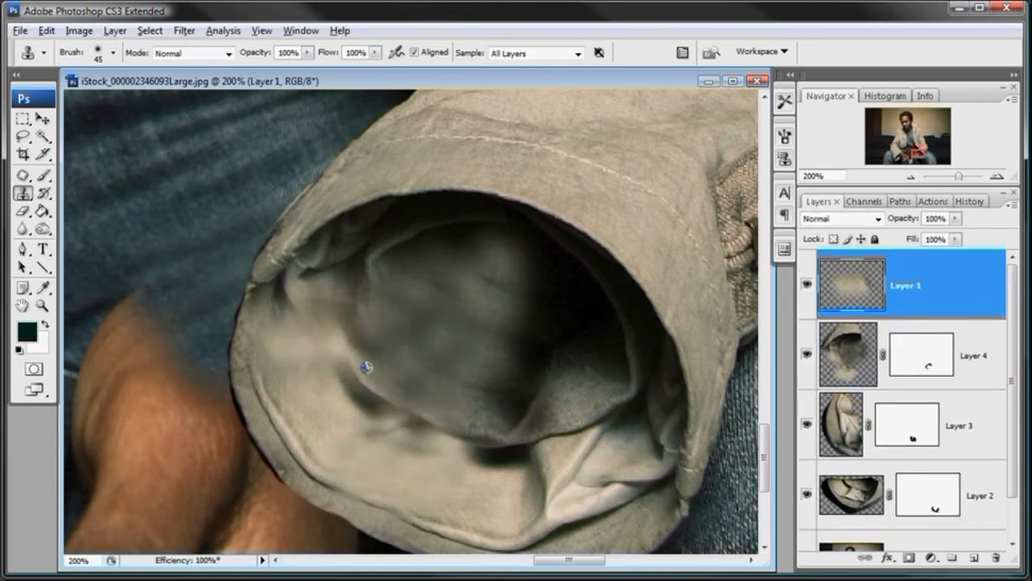
# - Rebuild the inner lining's lower-left rim on Layer 1 by cloning nearby rim edge and lining texture
pyautogui.keyDown('alt'); pyautogui.click(366, 367); pyautogui.keyUp('alt')
pyautogui.click(346, 342)
pyautogui.click(369, 350)
pyautogui.click(415, 397)
pyautogui.keyDown('alt'); pyautogui.click(448, 422); pyautogui.keyUp('alt')
pyautogui.click(412, 408)
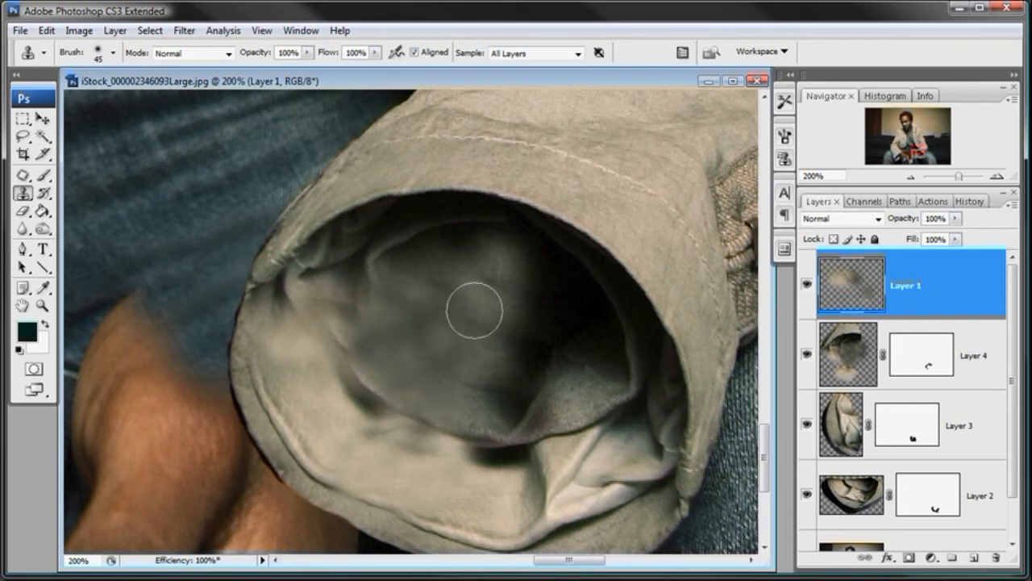
# - Clone the dark shadow beneath the inner lining's rim to extend it left, and smooth the lining above
pyautogui.click(458, 441)
pyautogui.click(441, 436)
pyautogui.keyDown('alt'); pyautogui.click(460, 440); pyautogui.keyUp('alt')
pyautogui.moveTo(442, 436)
pyautogui.mouseDown()
pyautogui.moveTo(421, 426)
pyautogui.moveTo(486, 406)
pyautogui.moveTo(442, 421)
pyautogui.mouseUp()
pyautogui.keyDown('alt'); pyautogui.click(426, 237); pyautogui.keyUp('alt')
pyautogui.keyDown('alt'); pyautogui.click(406, 304); pyautogui.keyUp('alt')
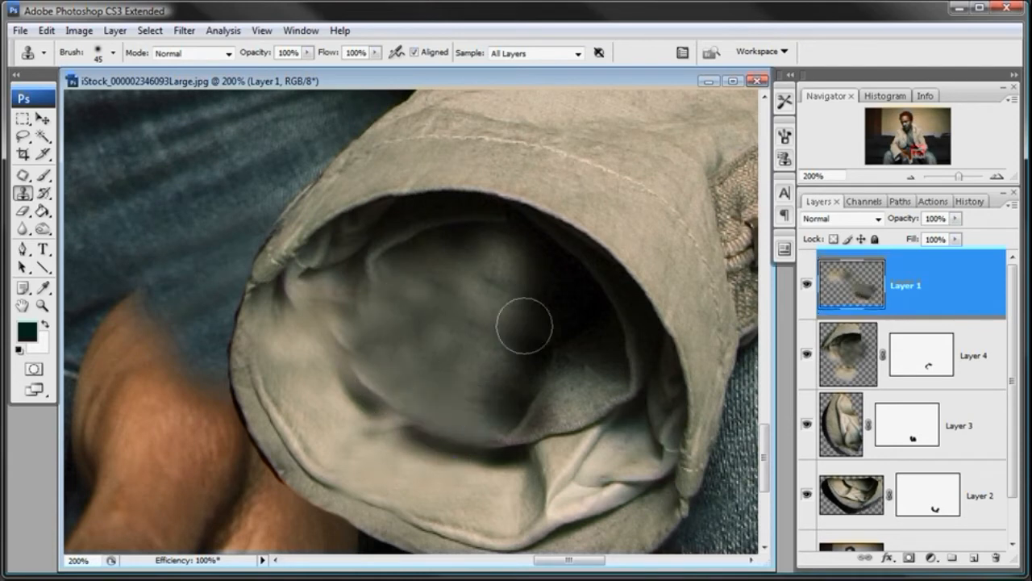
# - Add a new layer above Layer 1 and set an enlarged brush with 0% hardness for painting
pyautogui.click(973, 557)
pyautogui.press('b')
pyautogui.rightClick(408, 330)
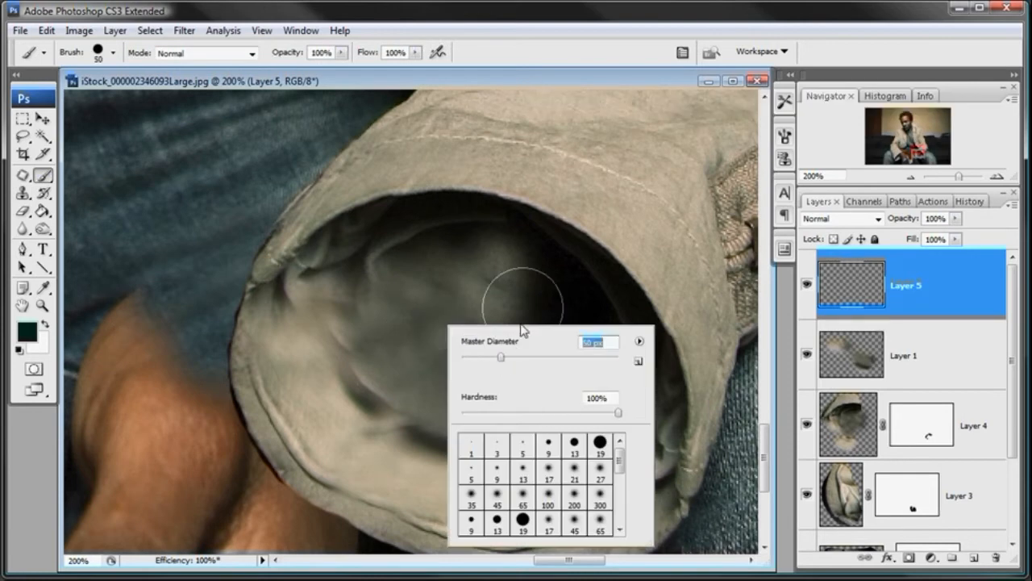
pyautogui.moveTo(500, 356); pyautogui.dragTo(505, 357)
pyautogui.press('Return')
pyautogui.rightClick(496, 224)
pyautogui.moveTo(666, 311); pyautogui.dragTo(510, 311)
pyautogui.click(554, 257)
pyautogui.click(554, 83)
pyautogui.moveTo(526, 250); pyautogui.dragTo(405, 274)
pyautogui.hotkey('ctrl', 'z')
# - Set the foreground colour to black and paint a soft shadow inside the sleeve's upper and right rim on Layer 5
pyautogui.click(27, 331)
pyautogui.click(325, 506)
pyautogui.click(693, 293)
pyautogui.moveTo(564, 242)
pyautogui.mouseDown()
pyautogui.moveTo(322, 295)
pyautogui.moveTo(599, 352)
pyautogui.moveTo(410, 301)
pyautogui.moveTo(645, 403)
pyautogui.mouseUp()
# - Erase the shadow spilling past the sleeve opening on Layer 5 with a soft 102 px eraser
pyautogui.press('e')
pyautogui.rightClick(354, 292)
pyautogui.write('102')
pyautogui.press('Return')
pyautogui.moveTo(525, 434)
pyautogui.mouseDown()
pyautogui.moveTo(512, 422)
pyautogui.moveTo(532, 422)
pyautogui.mouseUp()
pyautogui.moveTo(334, 349)
pyautogui.mouseDown()
pyautogui.moveTo(334, 369)
pyautogui.moveTo(335, 350)
pyautogui.mouseUp()
pyautogui.moveTo(546, 209); pyautogui.dragTo(545, 140)
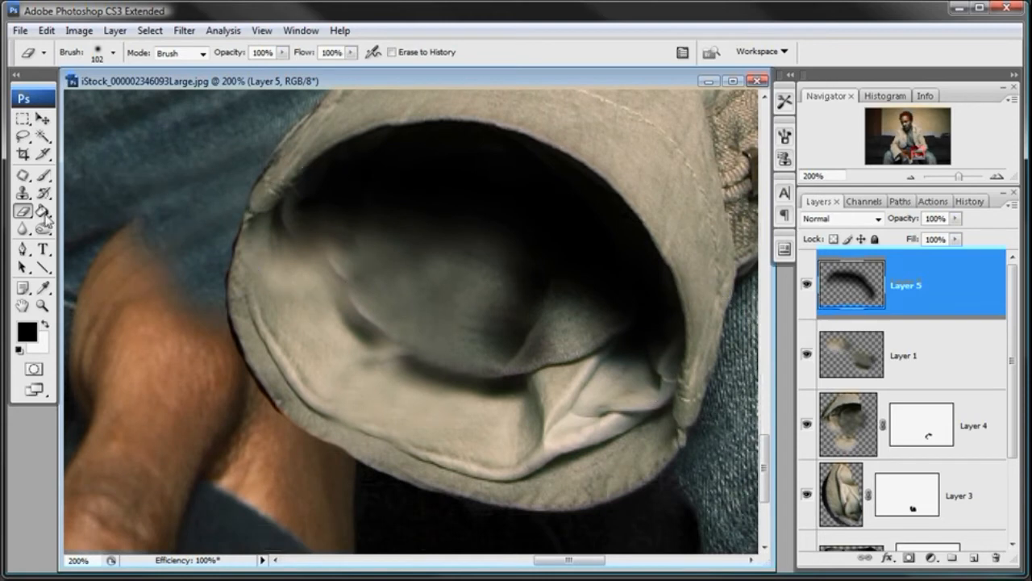
# - Reduce the eraser to 43 px and refine the shadow on Layer 5 inside the opening
pyautogui.moveTo(574, 208); pyautogui.dragTo(562, 224)
pyautogui.rightClick(565, 234)
pyautogui.write('43')
pyautogui.press('Return')
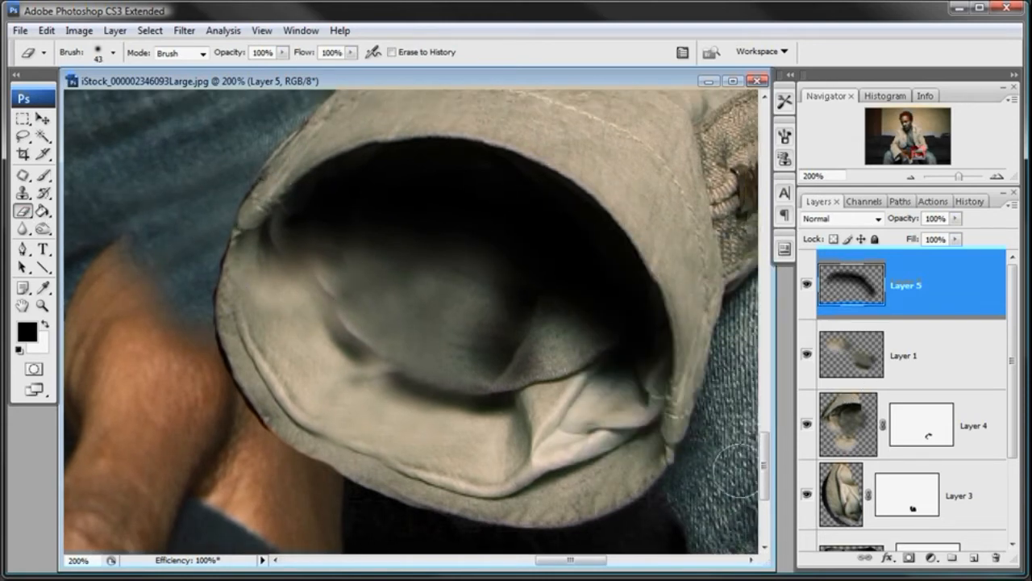
pyautogui.press('v')
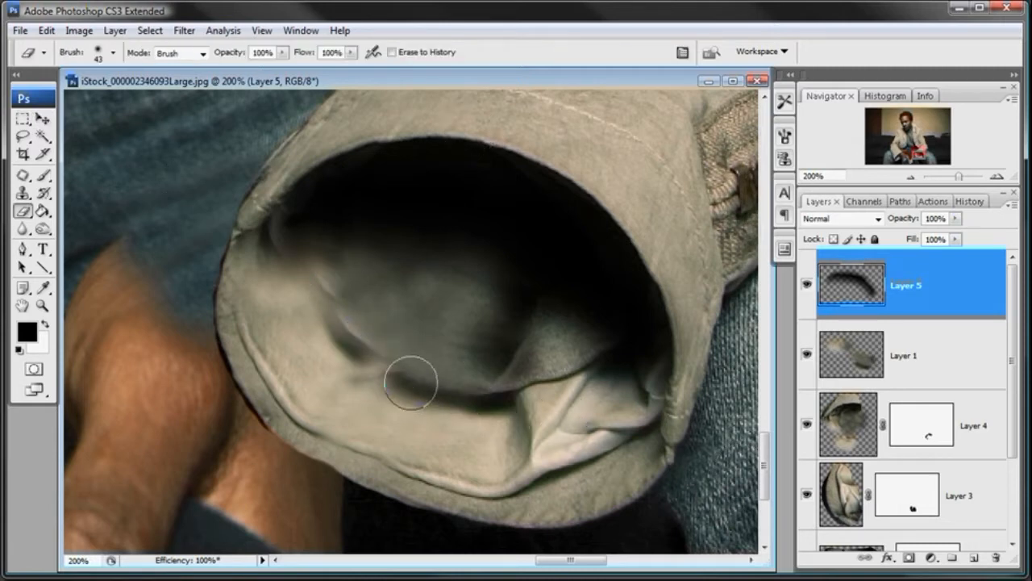
# - Lasso the lining fold at the opening's lower right and paste a merged copy of it as a new layer
pyautogui.click(38, 117)
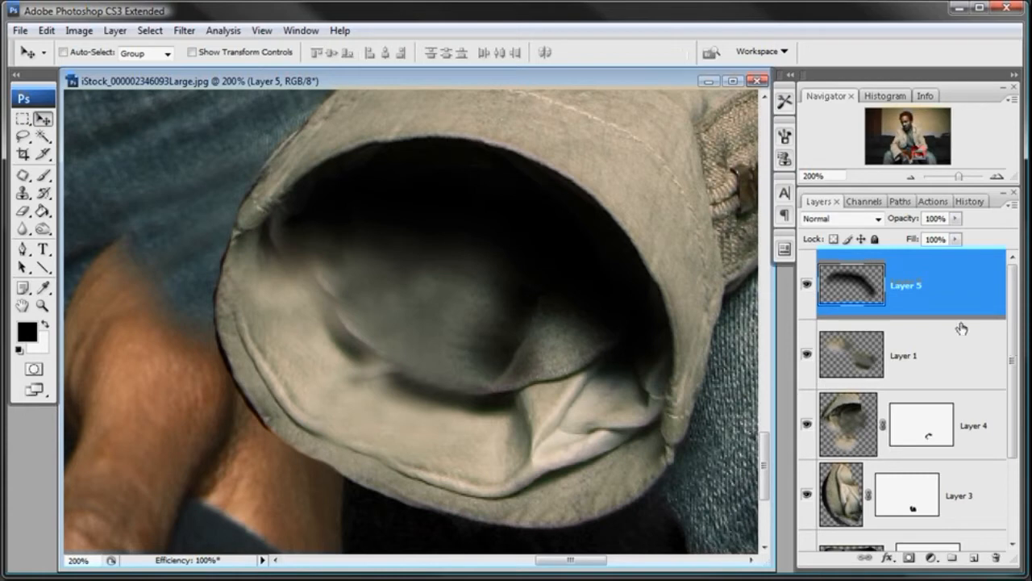
pyautogui.click(23, 136)
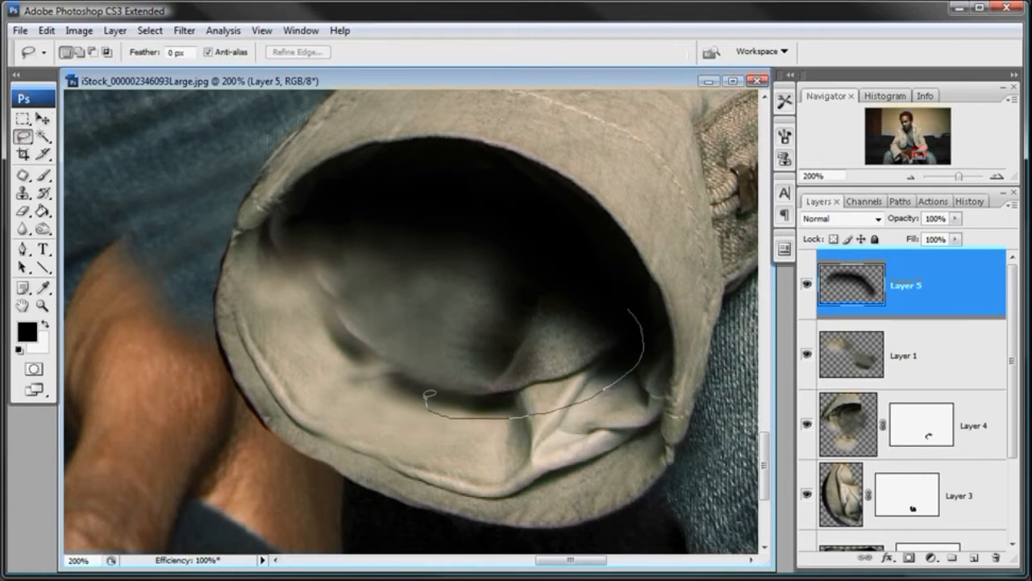
pyautogui.moveTo(609, 298); pyautogui.dragTo(613, 301)
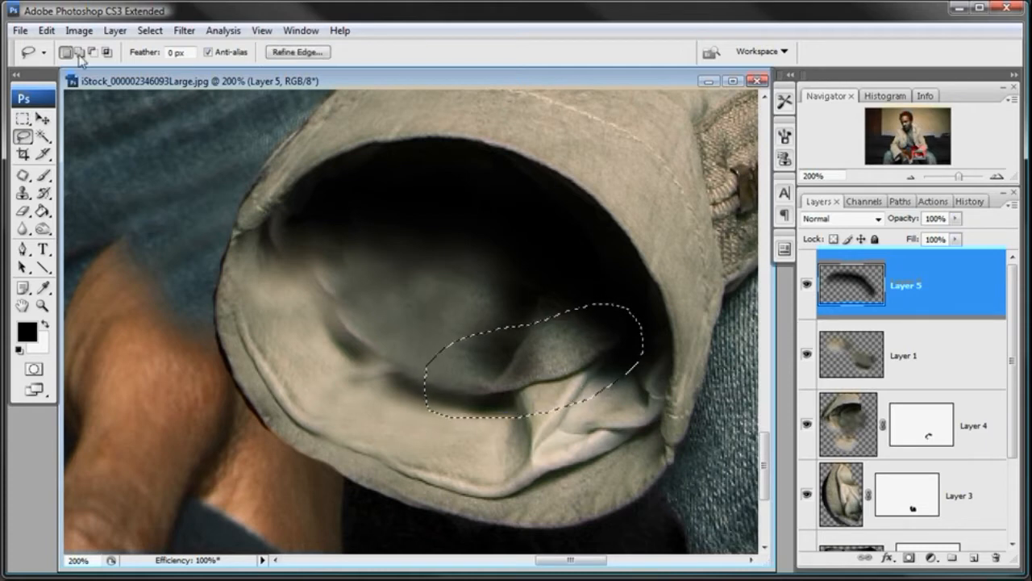
pyautogui.click(46, 30)
pyautogui.click(61, 138)
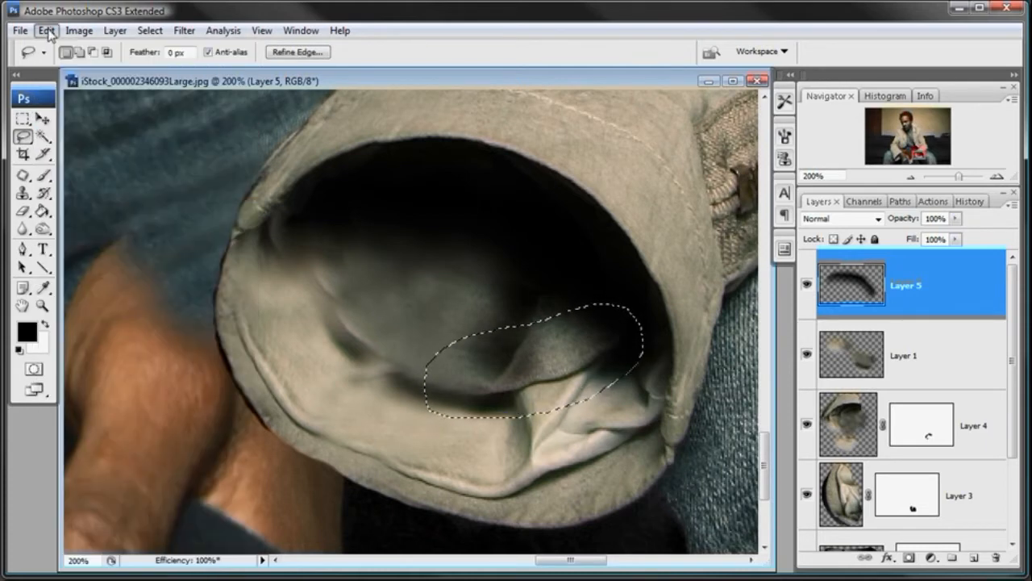
pyautogui.click(46, 29)
pyautogui.click(61, 154)
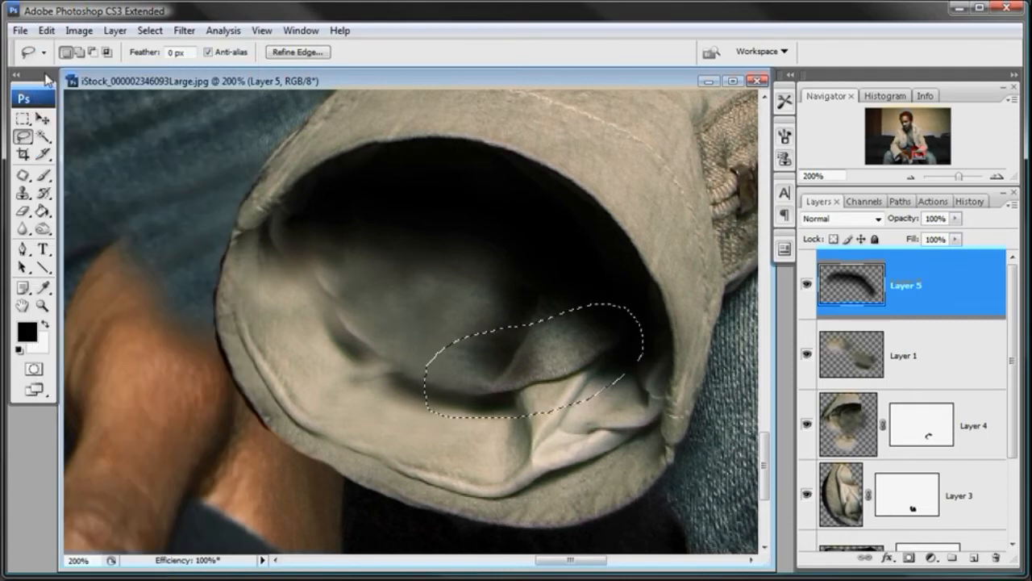
pyautogui.click(46, 30)
pyautogui.click(58, 168)
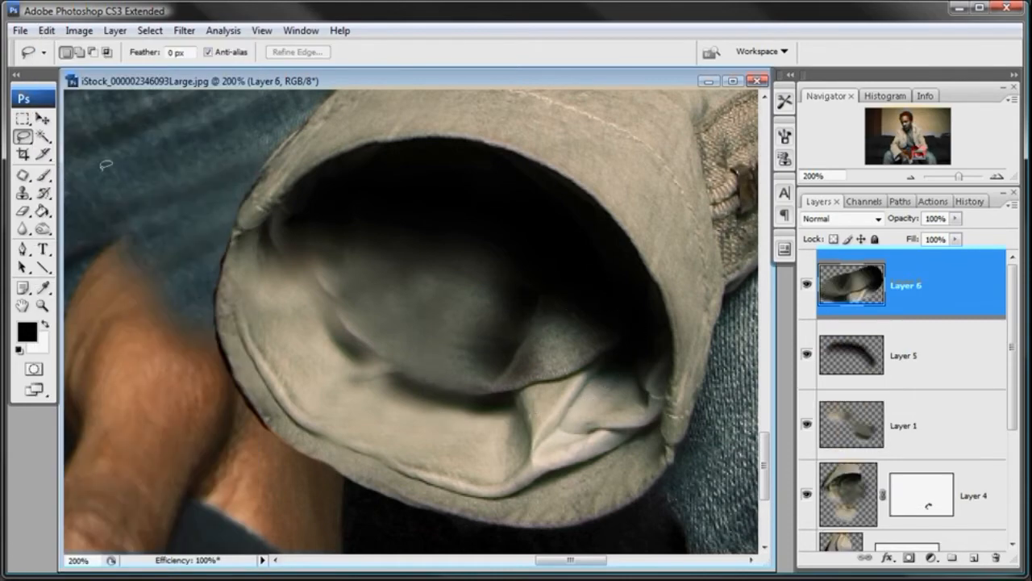
# - Free-transform the pasted lining fold on Layer 6: move it to the opening's lower-left edge, rotate it 53.2° and scale its height to 101.7%
pyautogui.click(46, 30)
pyautogui.click(69, 299)
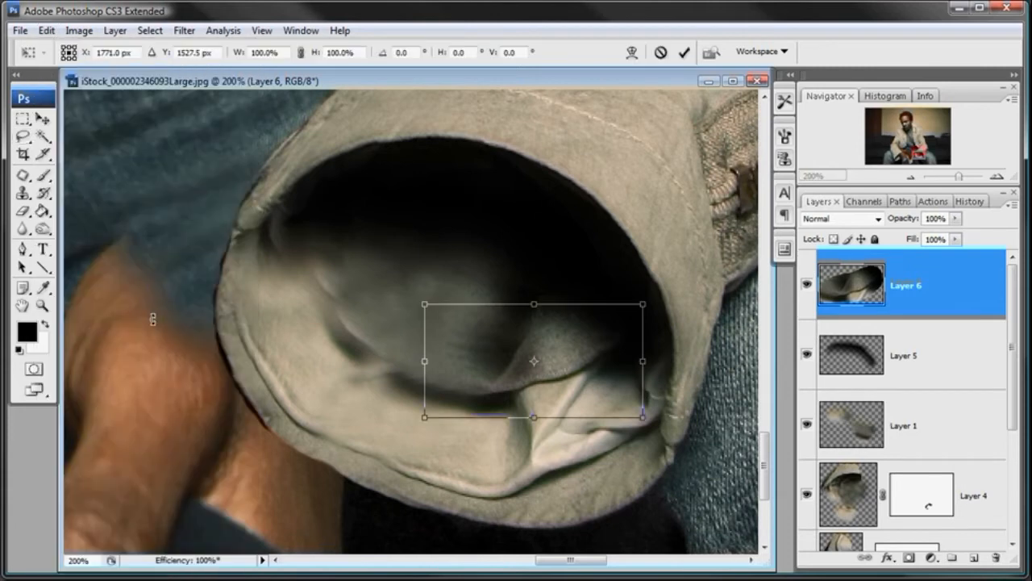
pyautogui.moveTo(609, 391); pyautogui.dragTo(460, 349)
pyautogui.moveTo(438, 230); pyautogui.dragTo(551, 282)
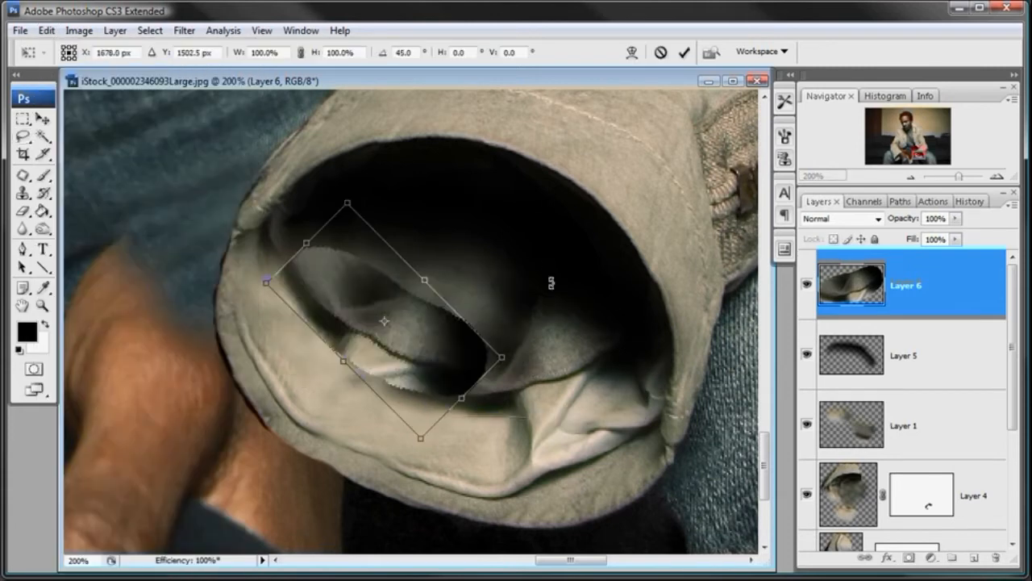
pyautogui.moveTo(433, 364); pyautogui.dragTo(415, 385)
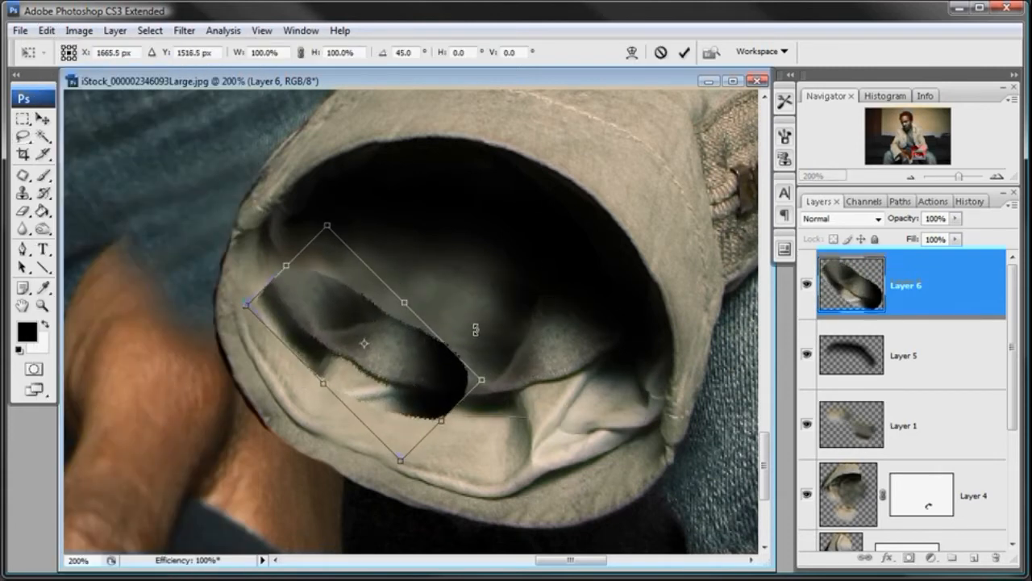
pyautogui.moveTo(476, 329); pyautogui.dragTo(504, 337)
pyautogui.moveTo(417, 396)
pyautogui.mouseDown()
pyautogui.moveTo(417, 376)
pyautogui.moveTo(418, 386)
pyautogui.mouseUp()
pyautogui.moveTo(450, 342); pyautogui.dragTo(482, 309)
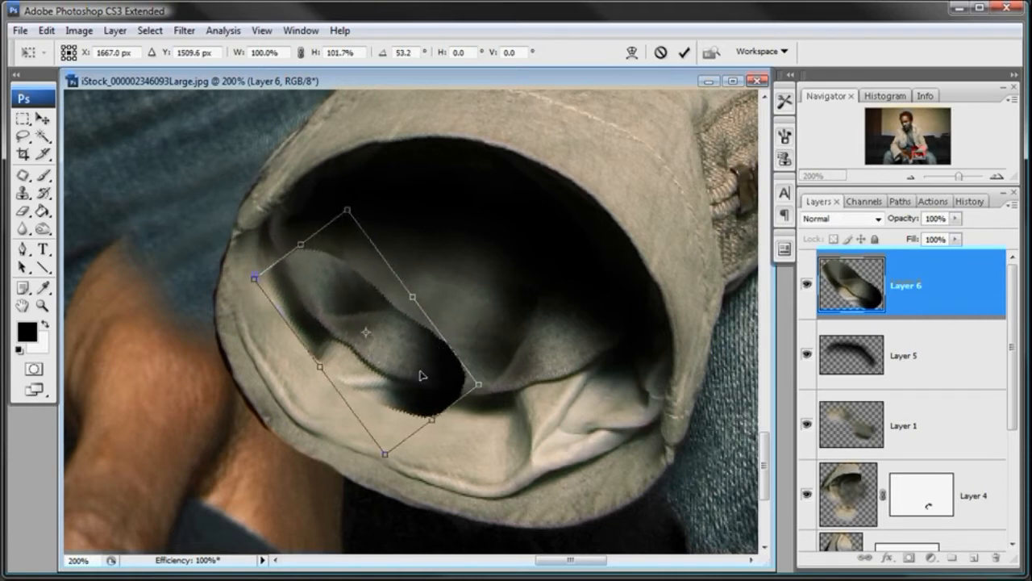
pyautogui.moveTo(417, 373); pyautogui.dragTo(420, 375)
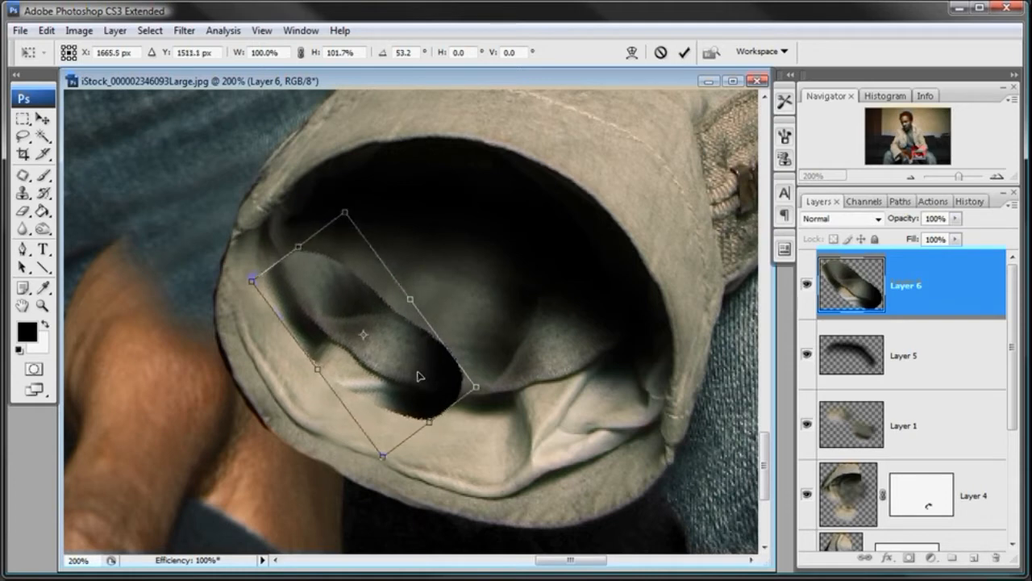
pyautogui.moveTo(420, 376); pyautogui.dragTo(420, 374)
pyautogui.click(685, 53)
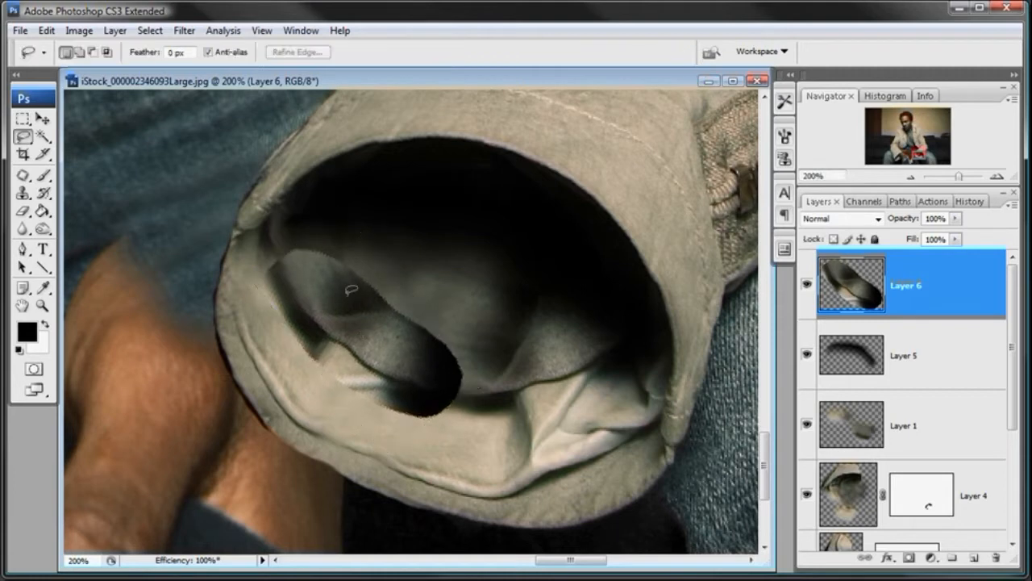
# - Add a layer mask to Layer 6 and paint it with a soft black brush to blend the fold's hard edges
pyautogui.click(43, 175)
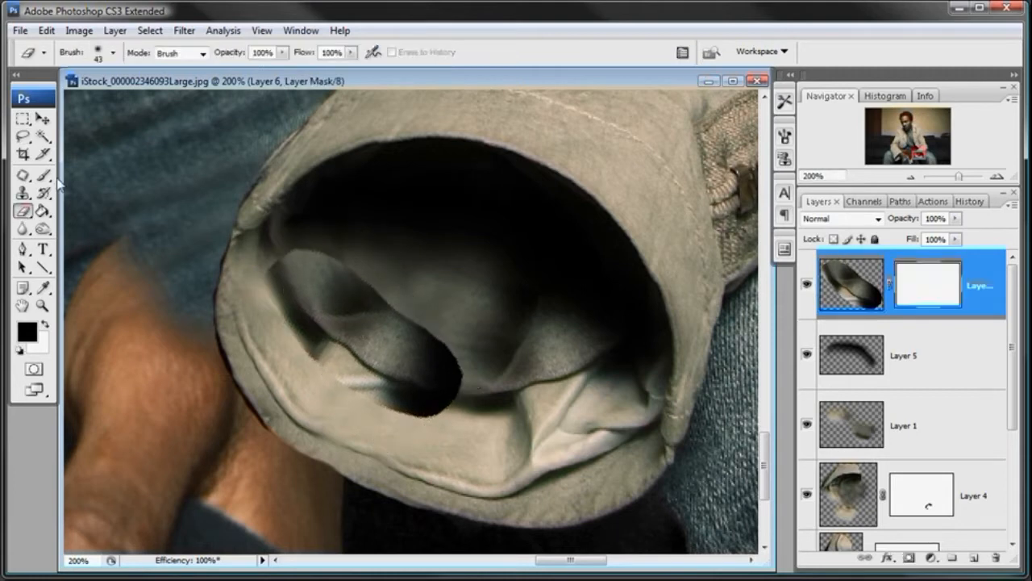
pyautogui.rightClick(524, 232)
pyautogui.moveTo(580, 264); pyautogui.dragTo(569, 263)
pyautogui.press('Return')
pyautogui.moveTo(490, 223)
pyautogui.mouseDown()
pyautogui.moveTo(489, 344)
pyautogui.moveTo(433, 320)
pyautogui.moveTo(463, 347)
pyautogui.moveTo(304, 241)
pyautogui.moveTo(293, 363)
pyautogui.moveTo(337, 403)
pyautogui.moveTo(433, 448)
pyautogui.moveTo(244, 285)
pyautogui.moveTo(380, 268)
pyautogui.moveTo(342, 259)
pyautogui.moveTo(477, 282)
pyautogui.mouseUp()
# - Lasso the lining edge inside the opening, undo the mistaken mask-only paste, and paste a merged copy as a new layer
pyautogui.press('l')
pyautogui.moveTo(398, 339); pyautogui.dragTo(388, 332)
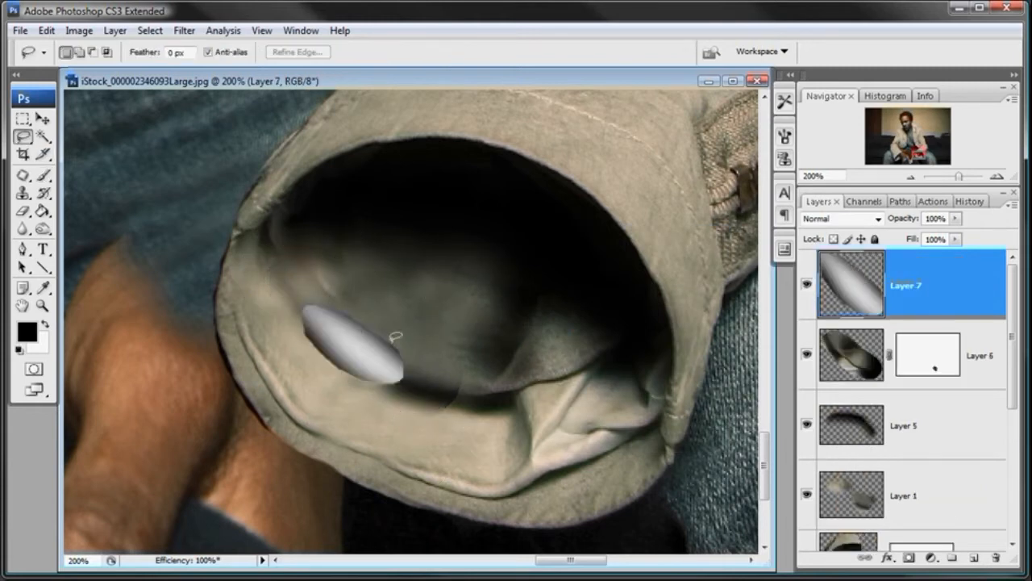
pyautogui.hotkey('ctrl', 'alt', 'z')
pyautogui.hotkey('ctrl', 'alt', 'z')
pyautogui.click(46, 30)
pyautogui.click(81, 154)
pyautogui.hotkey('ctrl', 'v')
# - Free-transform the pasted Layer 7 piece into place along the lining's lower shadow edge
pyautogui.press('v')
pyautogui.hotkey('ctrl', 't')
pyautogui.moveTo(472, 282)
pyautogui.mouseDown()
pyautogui.moveTo(502, 276)
pyautogui.moveTo(446, 373)
pyautogui.mouseUp()
pyautogui.press('Return')
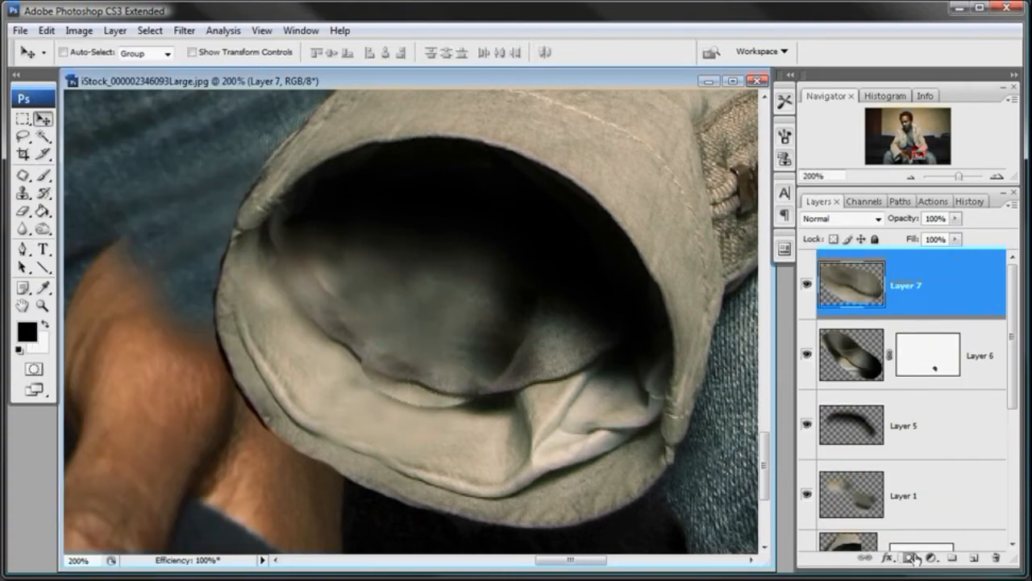
# - Add a layer mask to Layer 7, hide its rough edges with a soft 27 px black brush, and compare with Layer 6 hidden
pyautogui.click(909, 557)
pyautogui.press('b')
pyautogui.rightClick(387, 397)
pyautogui.press('Return')
pyautogui.moveTo(451, 417)
pyautogui.mouseDown()
pyautogui.moveTo(351, 388)
pyautogui.moveTo(470, 411)
pyautogui.mouseUp()
pyautogui.click(807, 356)
pyautogui.click(808, 356)
pyautogui.click(927, 354)
# - Clone lining texture over the fold seam on Layer 6 with a soft 45 px Clone Stamp sampling all layers
pyautogui.hotkey('alt', ']')
pyautogui.press('s')
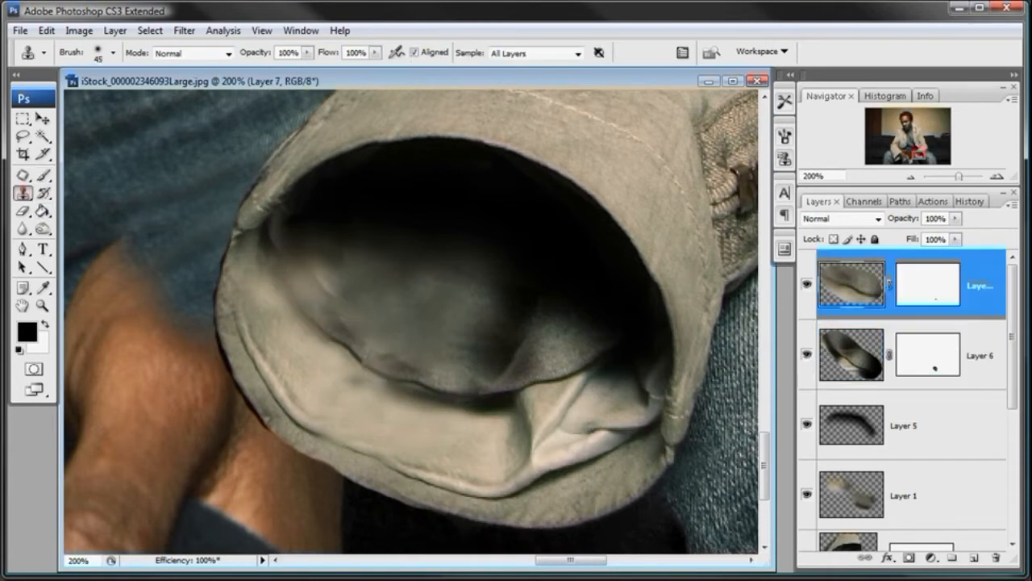
pyautogui.hotkey('alt', '[')
pyautogui.moveTo(444, 376)
pyautogui.mouseDown()
pyautogui.moveTo(380, 367)
pyautogui.moveTo(443, 338)
pyautogui.moveTo(420, 357)
pyautogui.mouseUp()
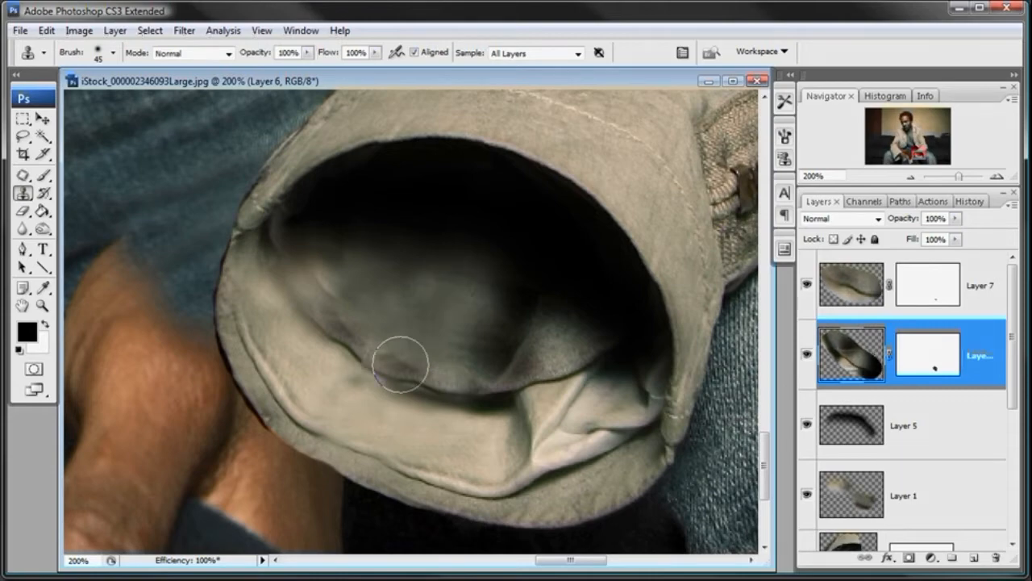
pyautogui.hotkey('alt', ']')
pyautogui.press('b')
# - Examine the rebuilt sleeve opening and its lining from both wider and closer views
pyautogui.click(910, 177)
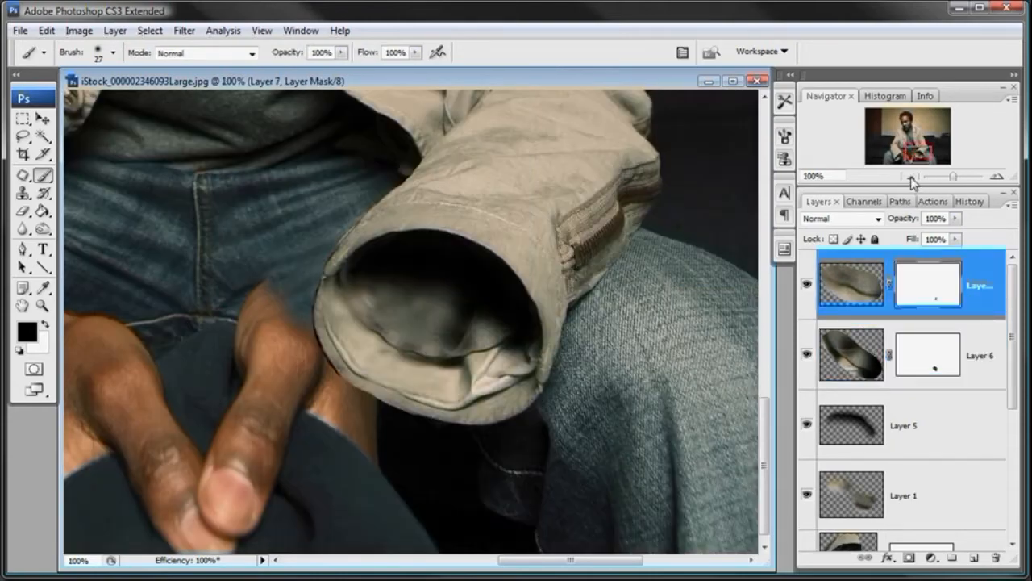
pyautogui.click(911, 177)
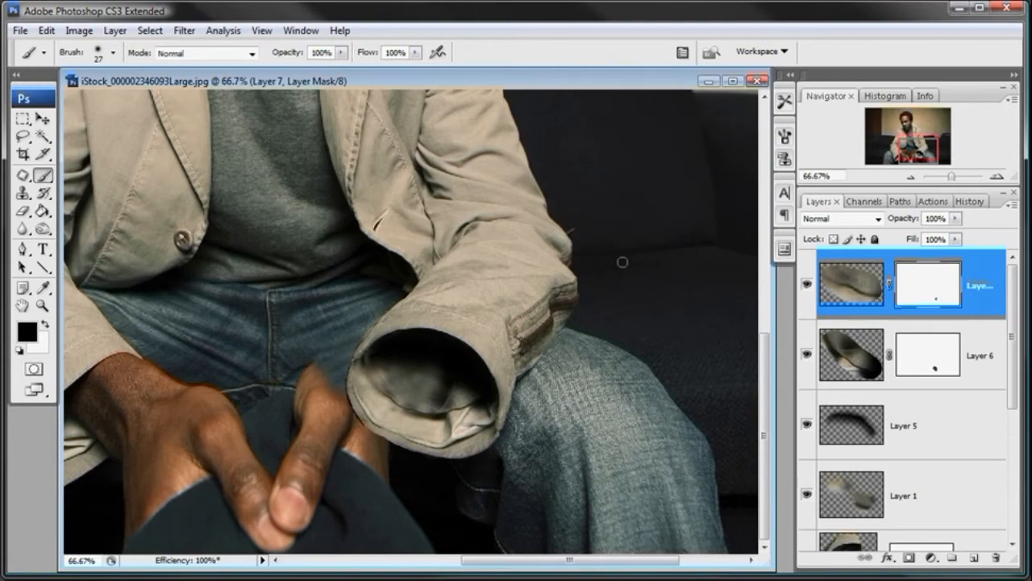
pyautogui.click(999, 176)
pyautogui.click(999, 177)
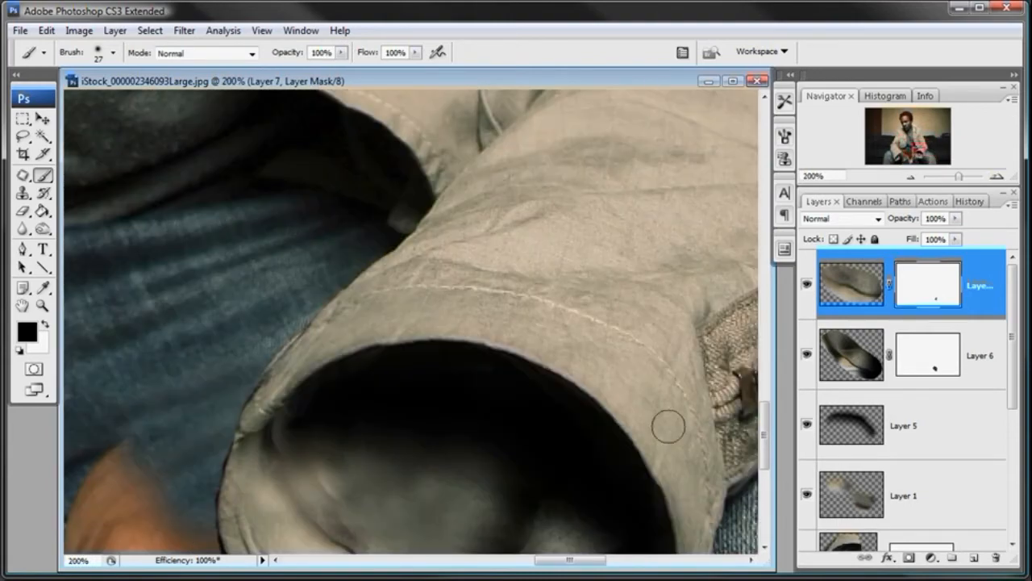
pyautogui.moveTo(669, 426); pyautogui.dragTo(554, 276)
pyautogui.click(911, 178)
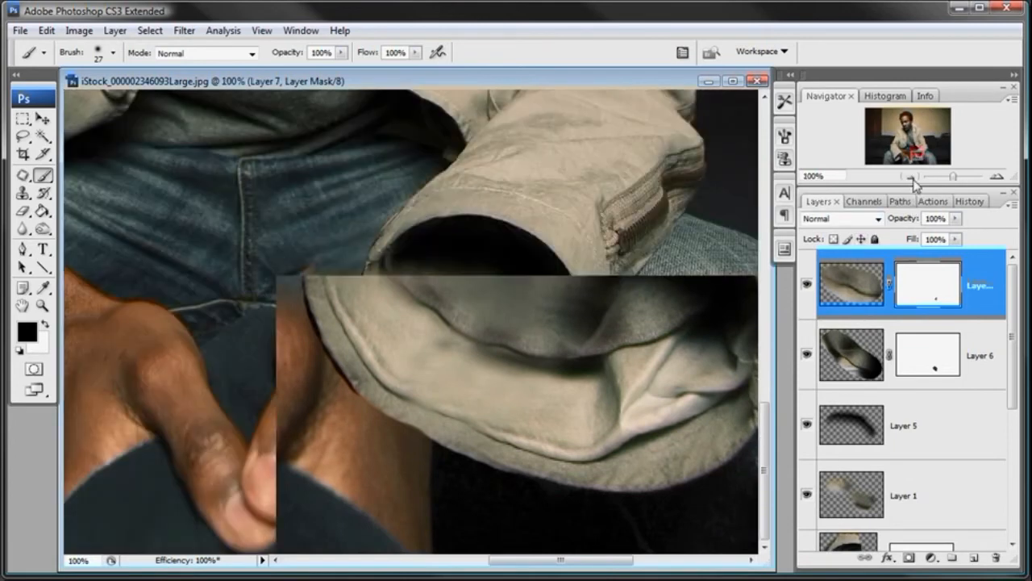
pyautogui.moveTo(532, 337); pyautogui.dragTo(528, 350)
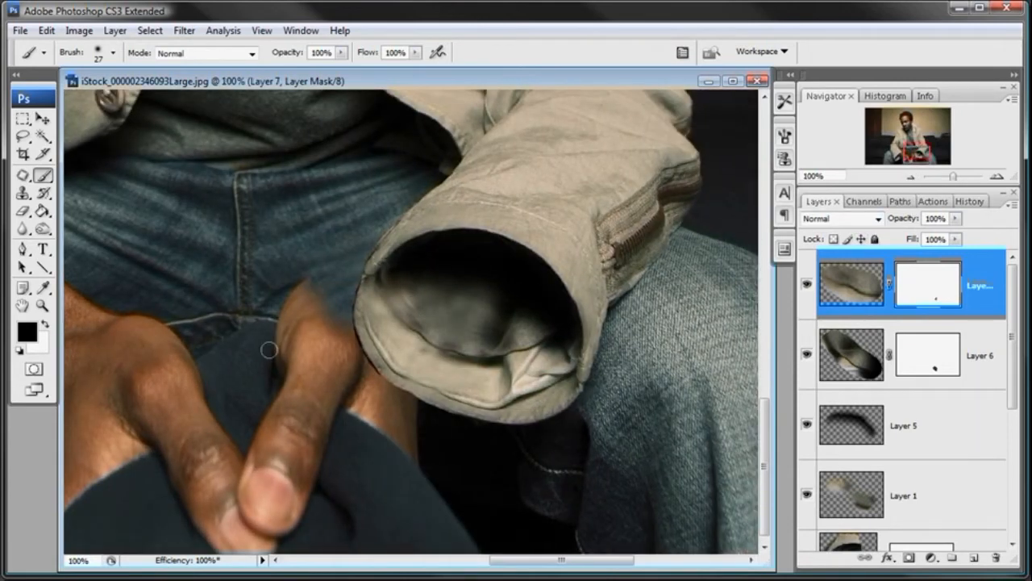
# - Duplicate the Background layer
pyautogui.moveTo(1013, 331); pyautogui.dragTo(1009, 465)
pyautogui.click(895, 490)
pyautogui.click(841, 455)
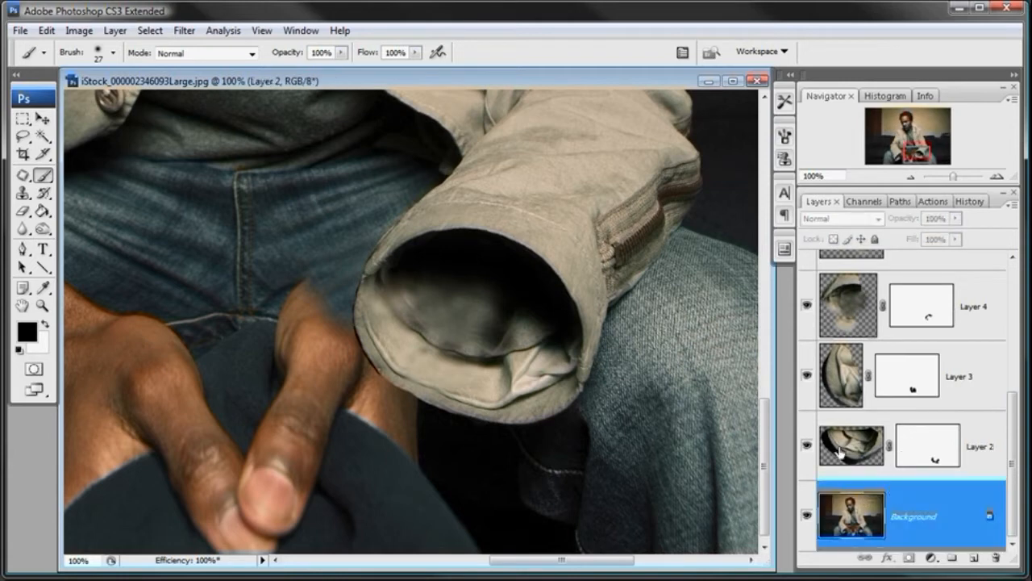
pyautogui.hotkey('alt', '.')
pyautogui.moveTo(1013, 383); pyautogui.dragTo(1012, 514)
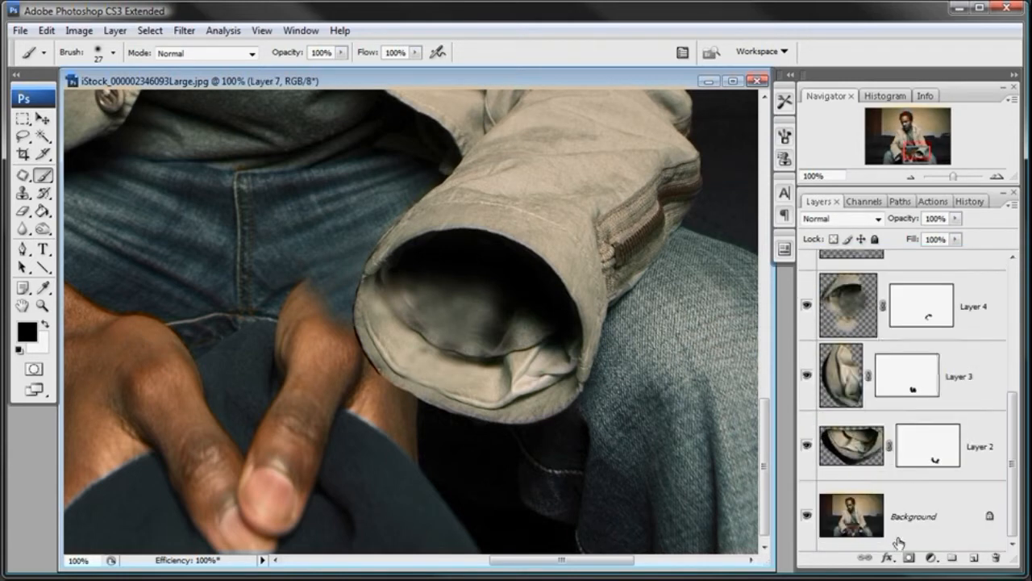
pyautogui.click(859, 511)
pyautogui.doubleClick(976, 524)
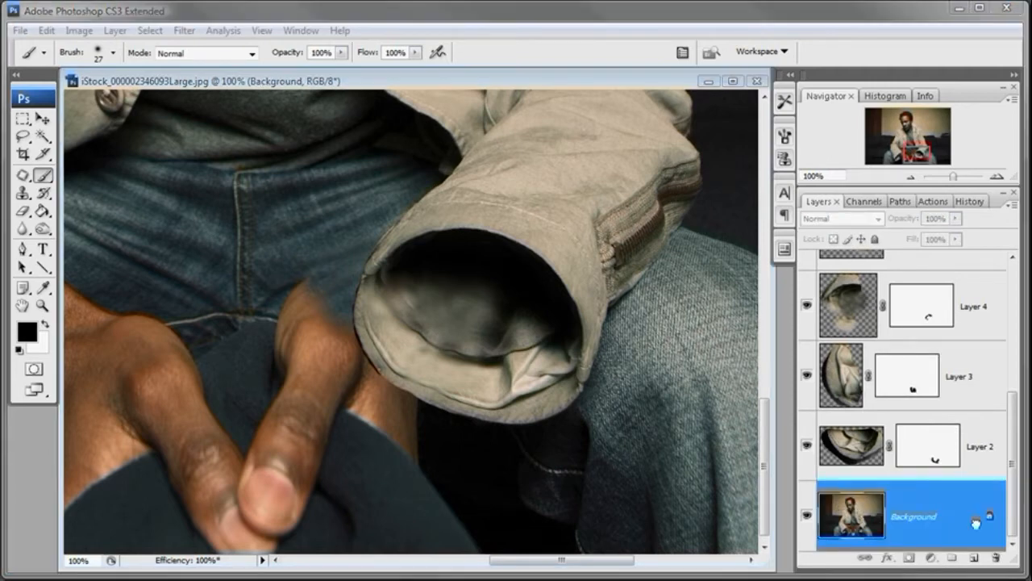
pyautogui.moveTo(974, 556); pyautogui.dragTo(974, 556)
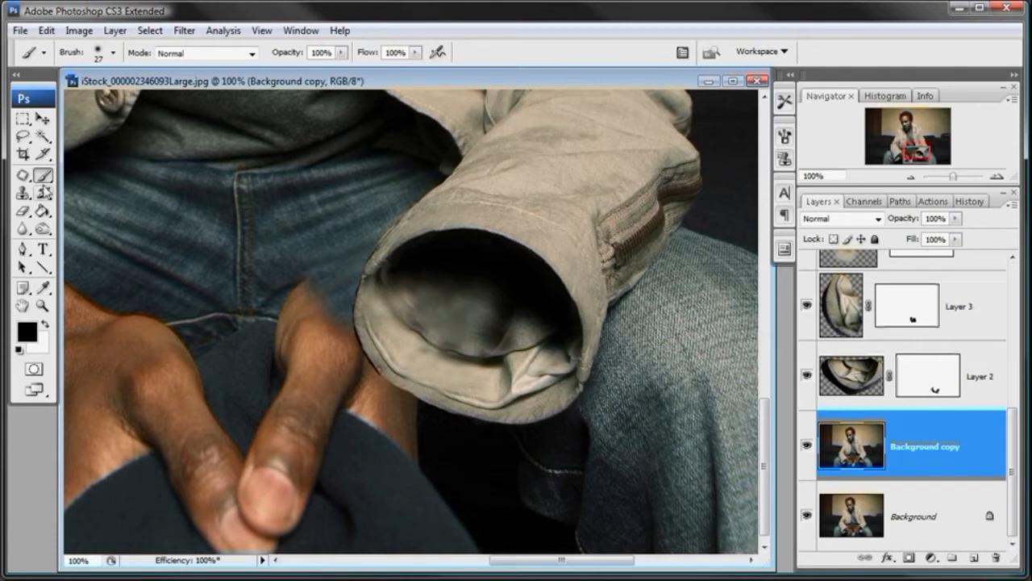
# - Set up the Clone Stamp with a soft 127 px brush for retouching the Background copy
pyautogui.click(24, 193)
pyautogui.rightClick(337, 302)
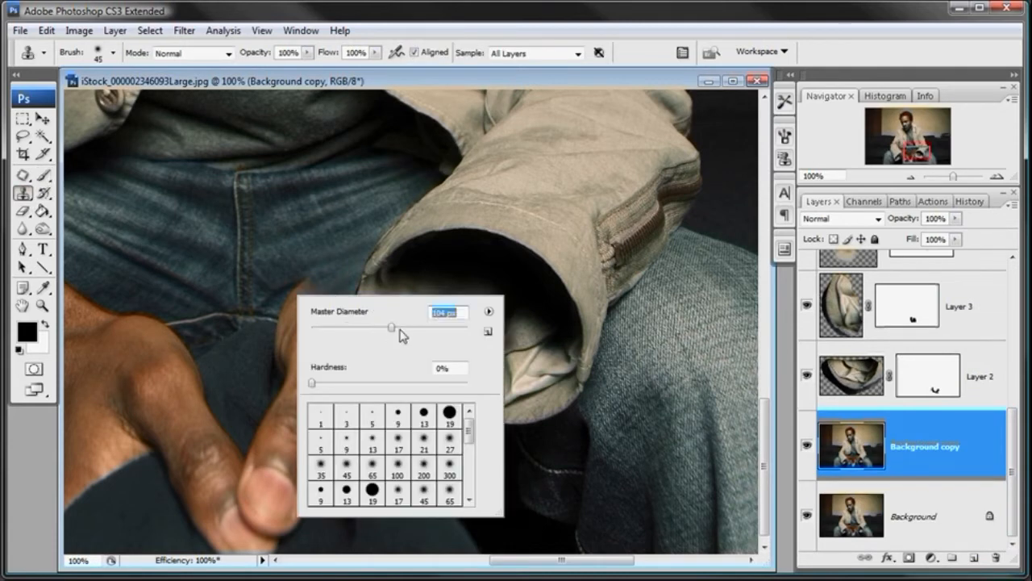
pyautogui.click(397, 87)
# - Try to clone the jeans' hem area over the tip of the hand beside the sleeve, then undo the strokes
pyautogui.keyDown('alt'); pyautogui.click(264, 317); pyautogui.keyUp('alt')
pyautogui.click(291, 326)
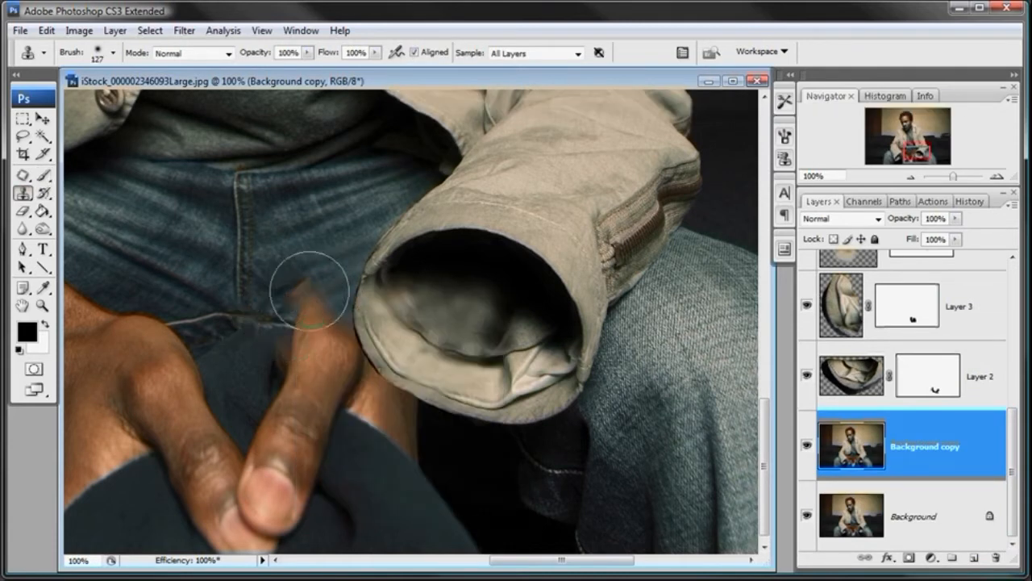
pyautogui.keyDown('alt'); pyautogui.click(284, 321); pyautogui.keyUp('alt')
pyautogui.click(309, 333)
pyautogui.hotkey('ctrl', 'alt', 'z')
pyautogui.click(304, 329)
pyautogui.hotkey('ctrl', 'alt', 'z')
pyautogui.hotkey('ctrl', 'alt', 'z')
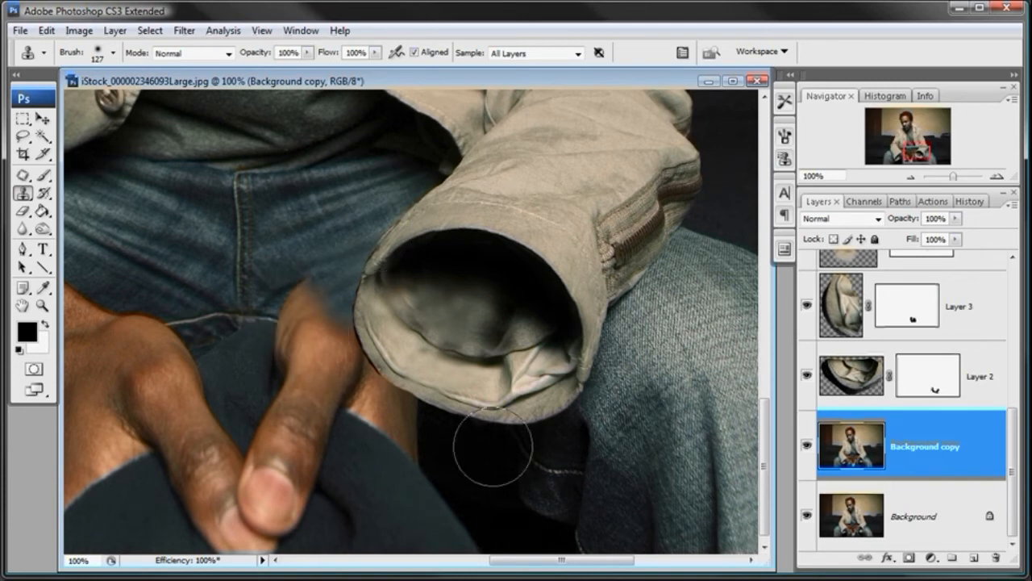
# - Clone the dark background over the skin under the sleeve and denim over the hand's upper tip on the Background copy
pyautogui.keyDown('alt'); pyautogui.click(493, 447); pyautogui.keyUp('alt')
pyautogui.moveTo(431, 427); pyautogui.dragTo(392, 413)
pyautogui.click(298, 295)
pyautogui.keyDown('alt'); pyautogui.click(327, 283); pyautogui.keyUp('alt')
pyautogui.click(321, 301)
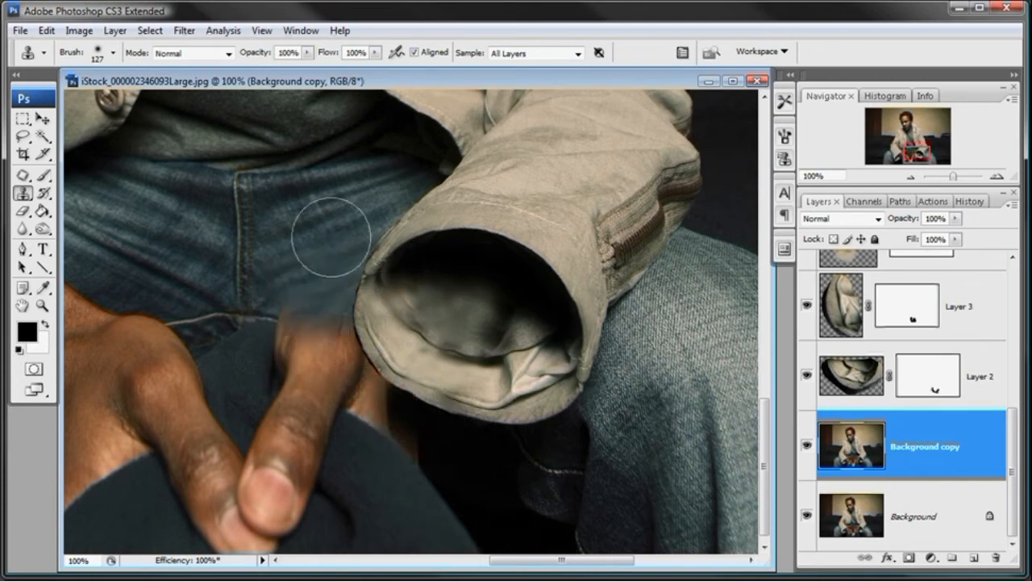
# - Clone more of the dark area beneath the sleeve over the remaining skin beside the cap
pyautogui.keyDown('alt'); pyautogui.click(476, 449); pyautogui.keyUp('alt')
pyautogui.moveTo(403, 402)
pyautogui.mouseDown()
pyautogui.moveTo(364, 357)
pyautogui.moveTo(364, 319)
pyautogui.moveTo(413, 186)
pyautogui.mouseUp()
pyautogui.press('alt')
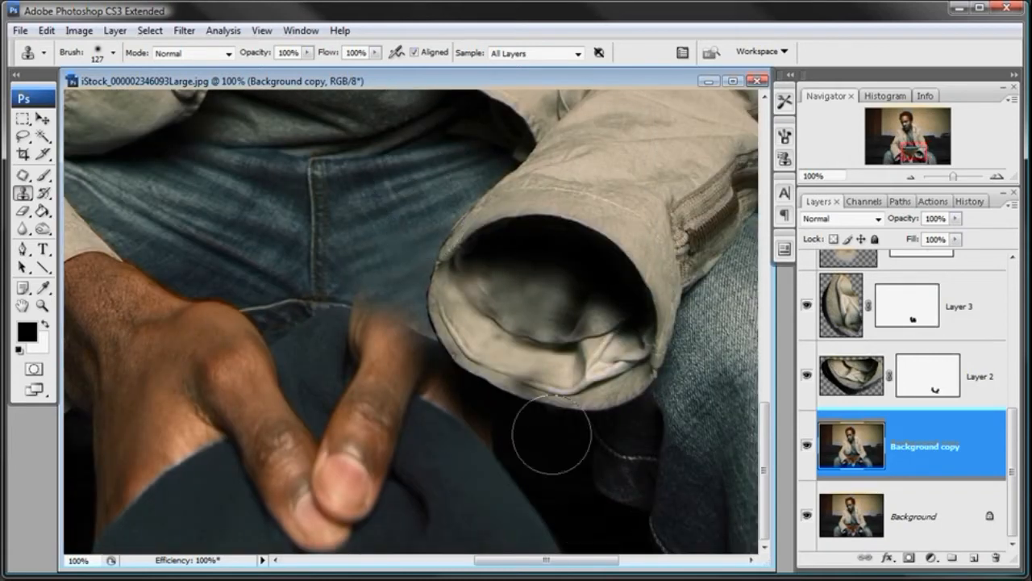
pyautogui.click(484, 419)
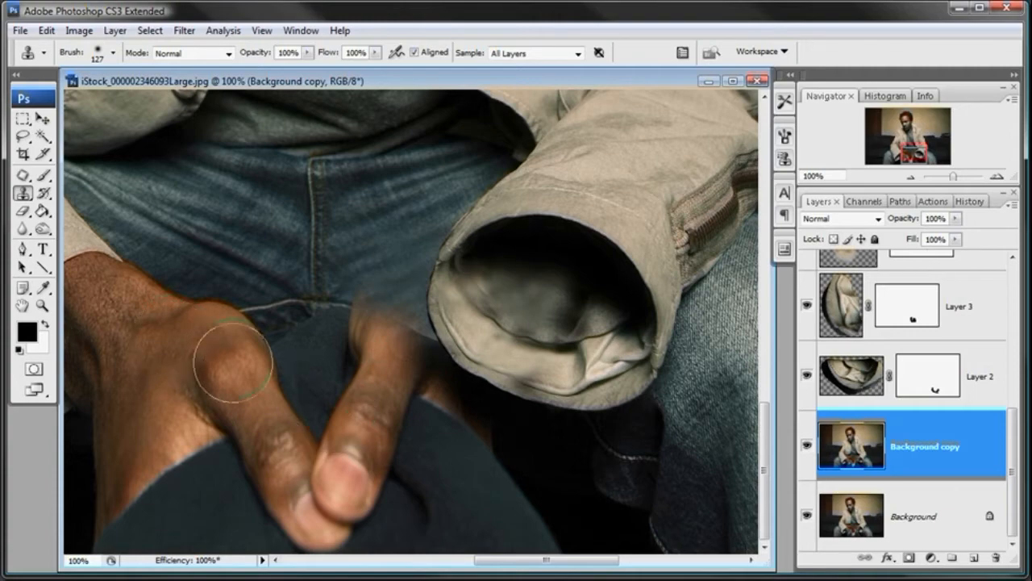
# - Clone denim further down over the top of the hand next to the sleeve opening
pyautogui.moveTo(257, 340); pyautogui.dragTo(142, 311)
pyautogui.moveTo(368, 416); pyautogui.dragTo(419, 403)
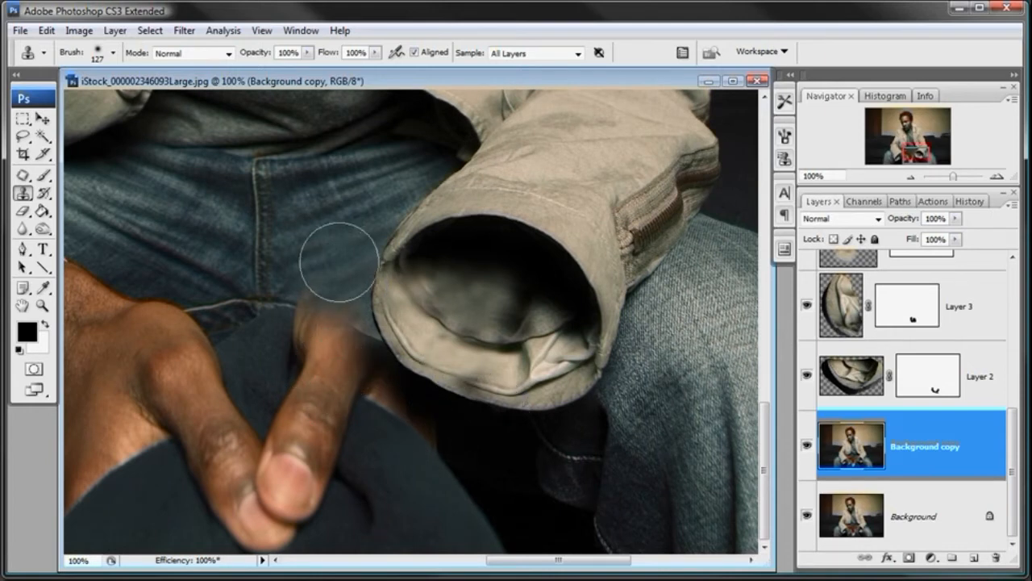
pyautogui.moveTo(331, 297)
pyautogui.mouseDown()
pyautogui.moveTo(329, 334)
pyautogui.moveTo(344, 334)
pyautogui.moveTo(339, 308)
pyautogui.mouseUp()
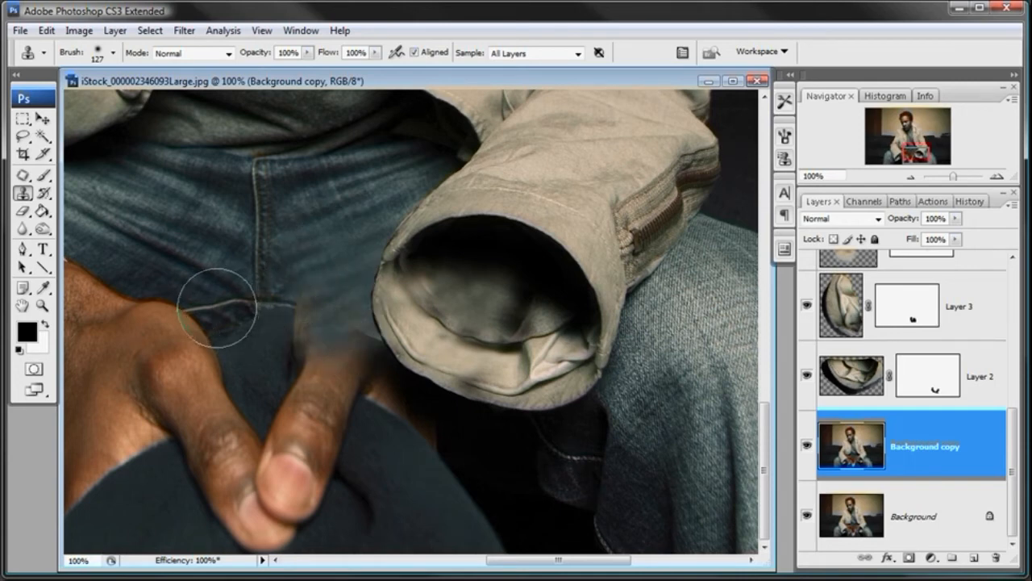
# - Try to clone the stitched denim seam across the hand beside the sleeve, then undo it
pyautogui.keyDown('alt'); pyautogui.click(236, 310); pyautogui.keyUp('alt')
pyautogui.click(318, 325)
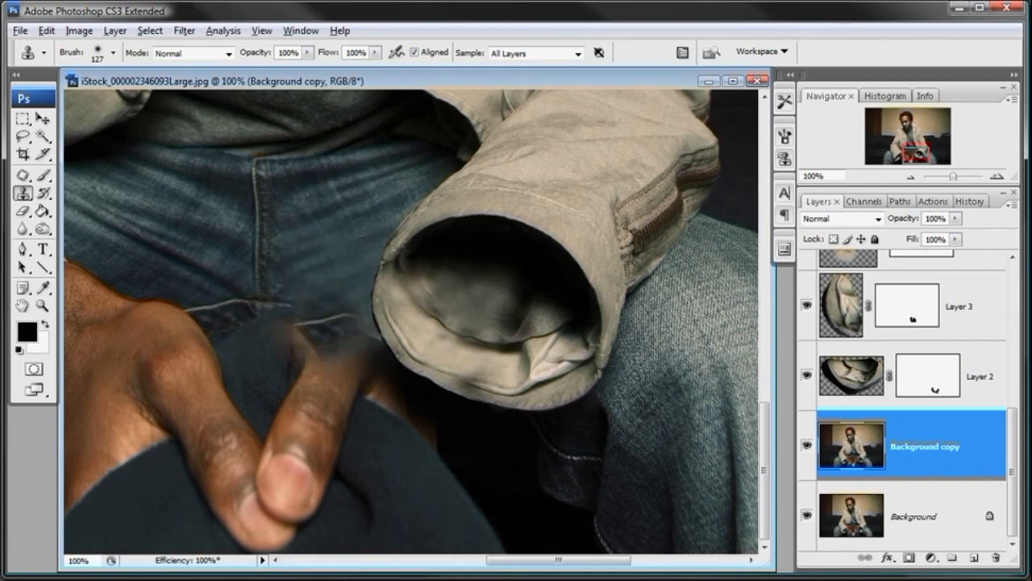
pyautogui.hotkey('ctrl', 'alt', 'z')
# - Lasso the stitched denim seam between the hand and the trouser fly on the Background copy and feather the selection by 20 pixels
pyautogui.click(22, 119)
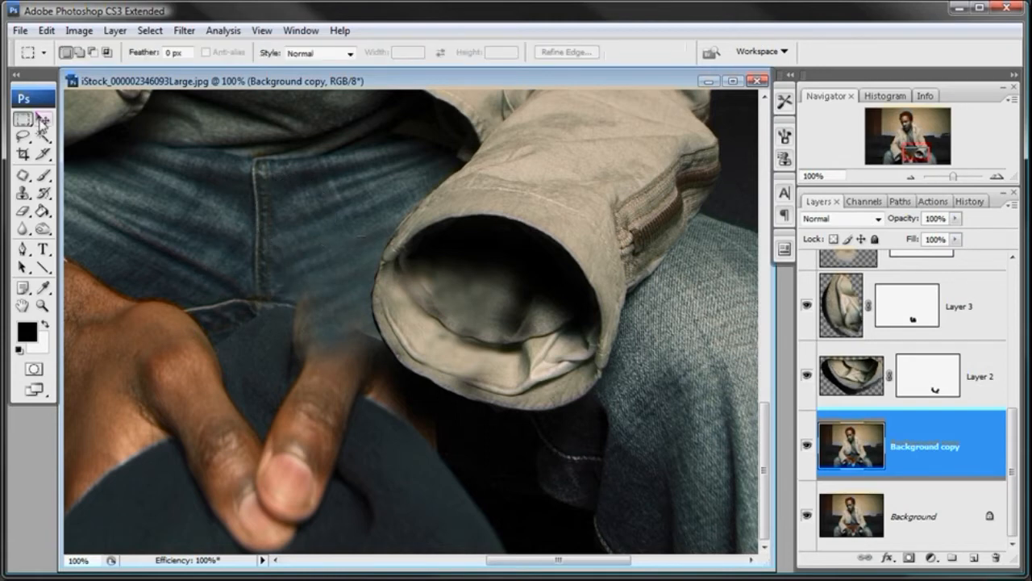
pyautogui.click(26, 137)
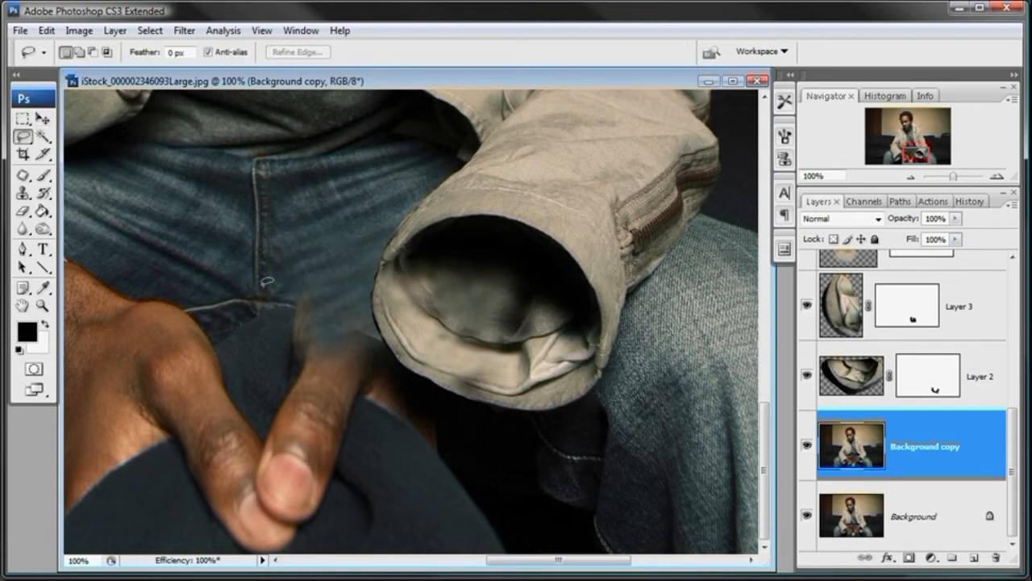
pyautogui.moveTo(279, 314); pyautogui.dragTo(242, 327)
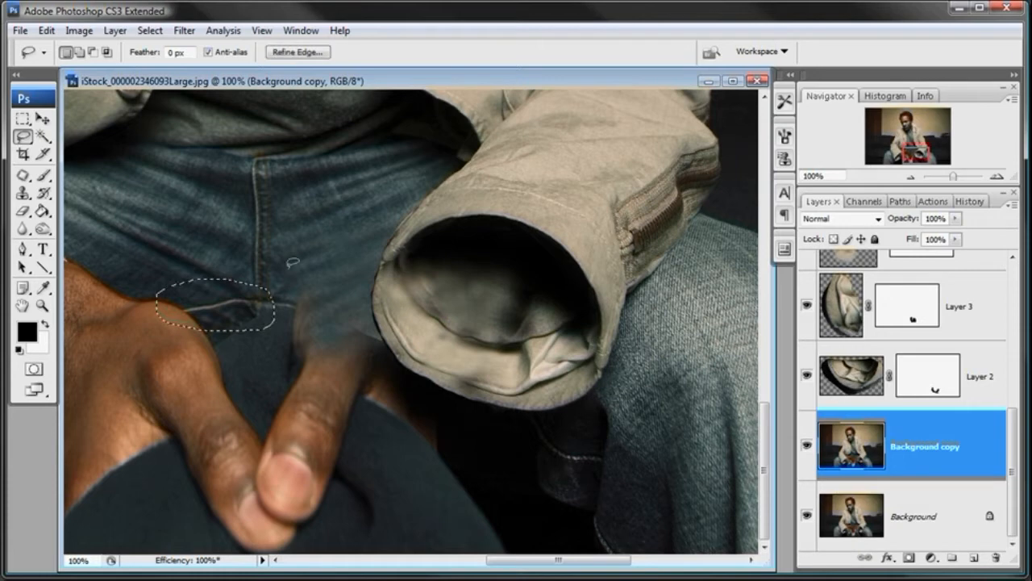
pyautogui.click(149, 30)
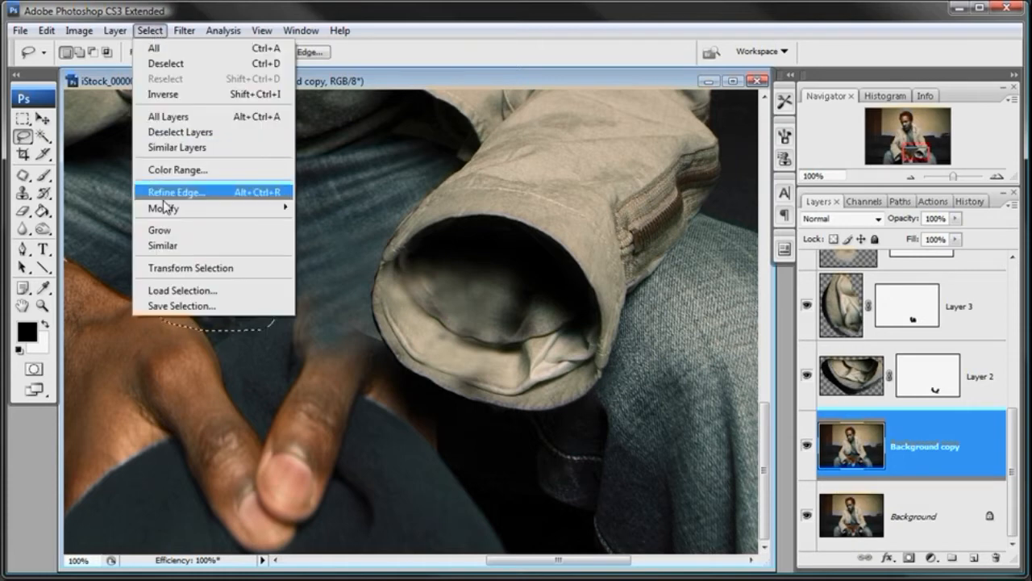
pyautogui.moveTo(173, 209)
pyautogui.click(325, 268)
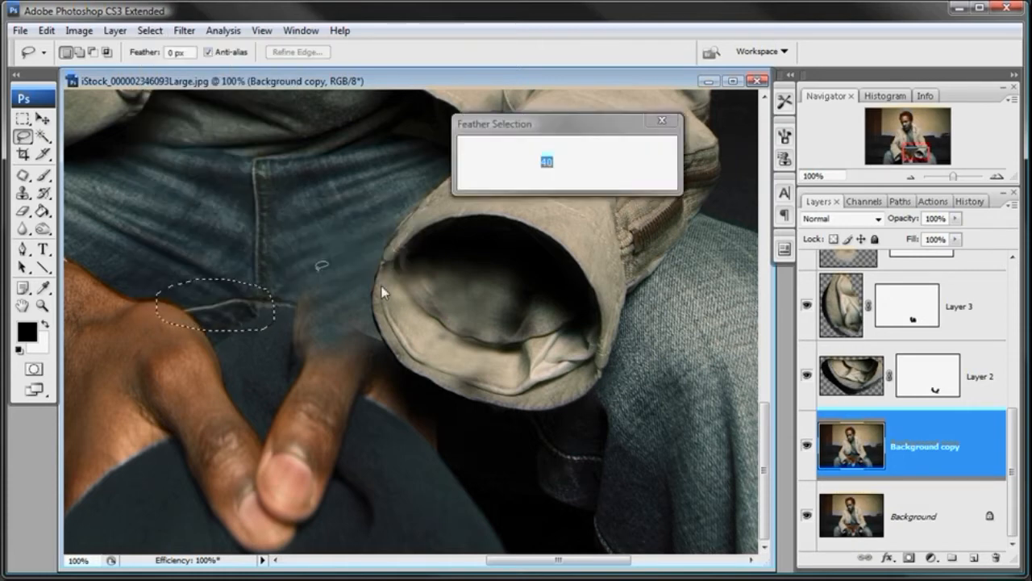
pyautogui.write('20')
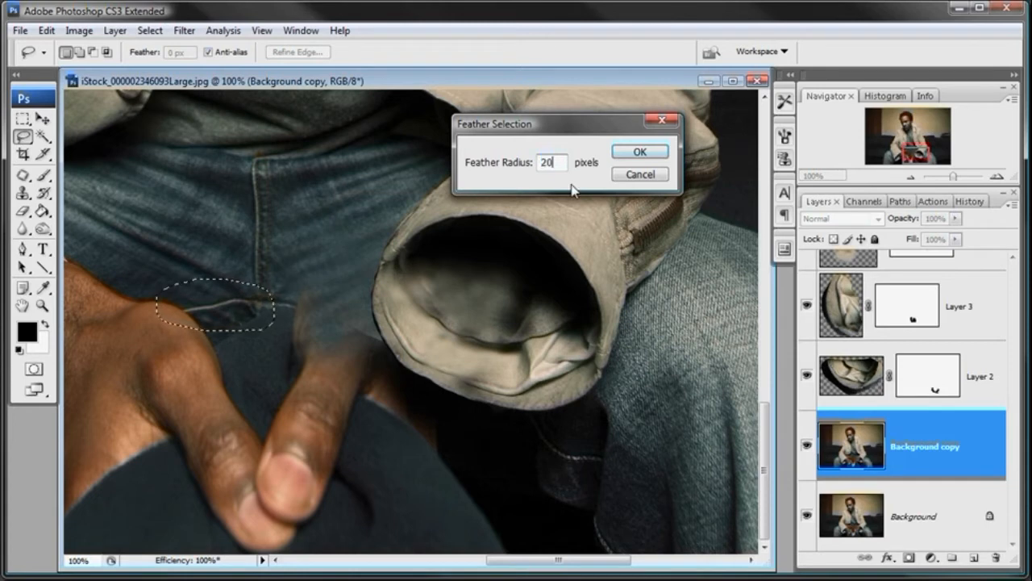
pyautogui.press('Return')
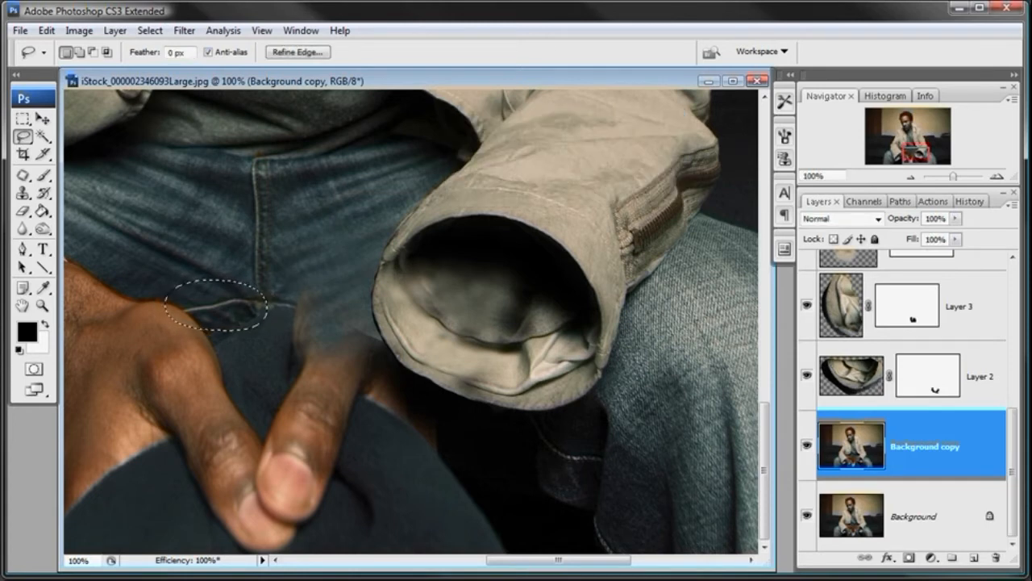
# - Copy the selected seam onto its own layer above the Background copy and flip it horizontally
pyautogui.click(46, 30)
pyautogui.click(55, 153)
pyautogui.click(46, 31)
pyautogui.click(61, 169)
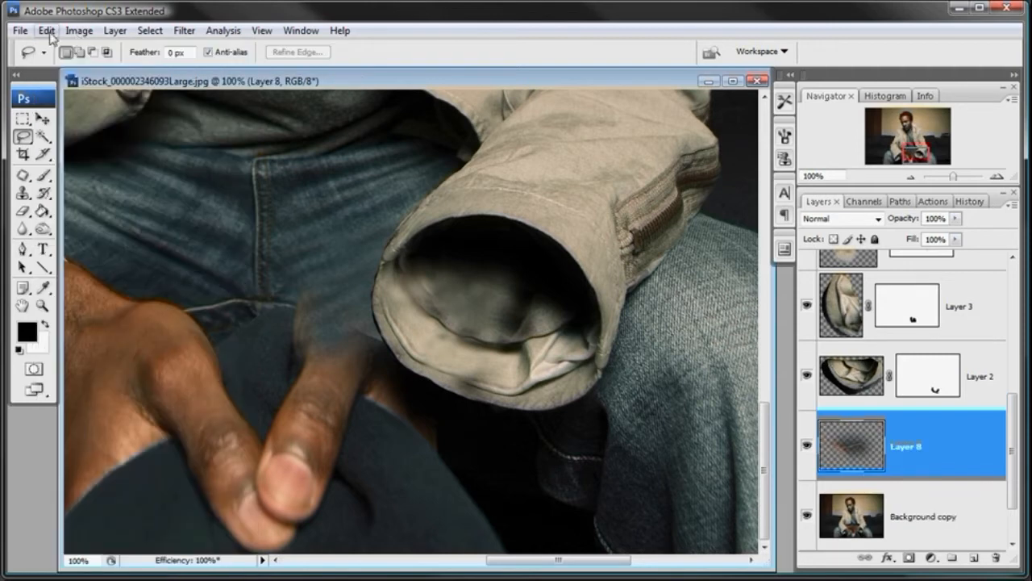
pyautogui.click(46, 31)
pyautogui.moveTo(81, 224)
pyautogui.click(290, 428)
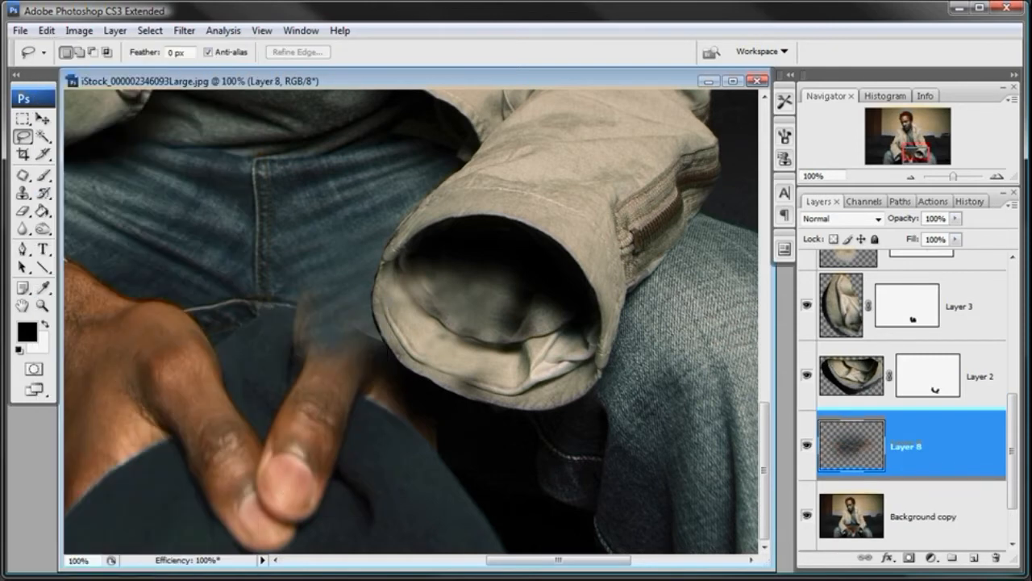
# - Move the flipped seam piece over the hand beside the sleeve and rotate it 9.8° so the stitching continues from the fly
pyautogui.click(43, 119)
pyautogui.moveTo(337, 272); pyautogui.dragTo(390, 278)
pyautogui.click(47, 30)
pyautogui.click(81, 301)
pyautogui.moveTo(329, 184); pyautogui.dragTo(353, 185)
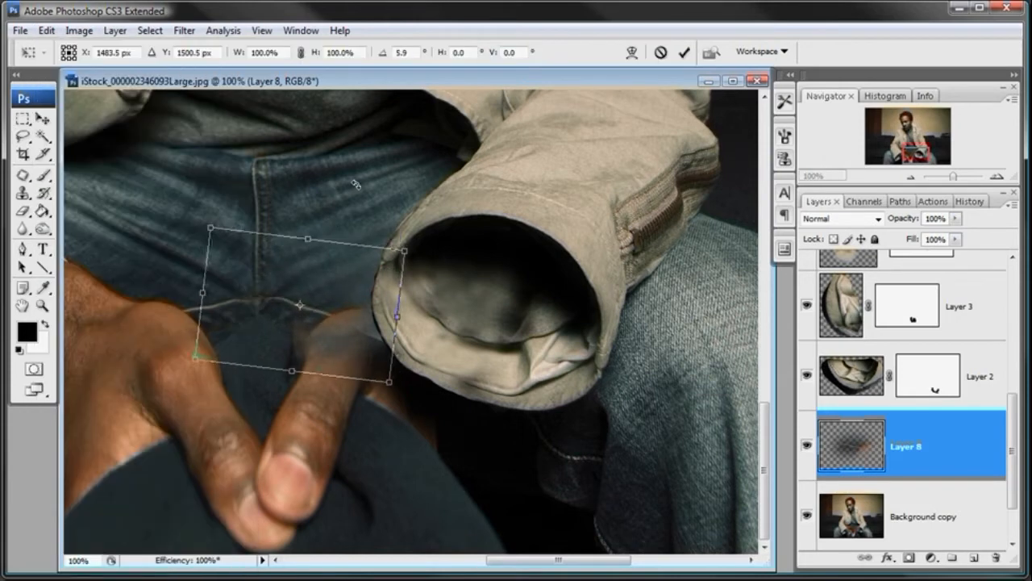
pyautogui.moveTo(334, 316); pyautogui.dragTo(336, 318)
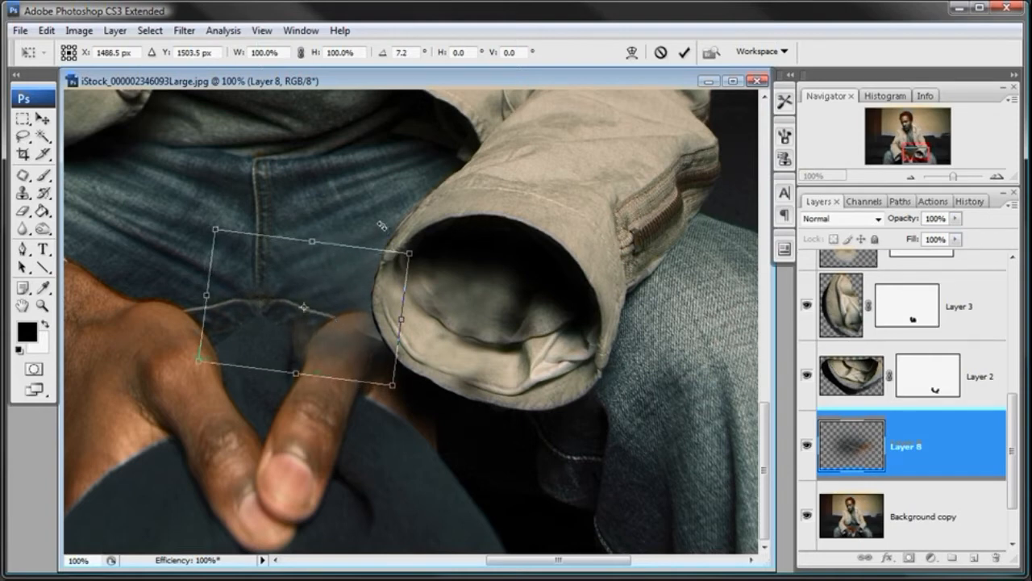
pyautogui.moveTo(379, 224); pyautogui.dragTo(383, 228)
pyautogui.moveTo(356, 292); pyautogui.dragTo(356, 298)
pyautogui.press('Left')
pyautogui.press('Left')
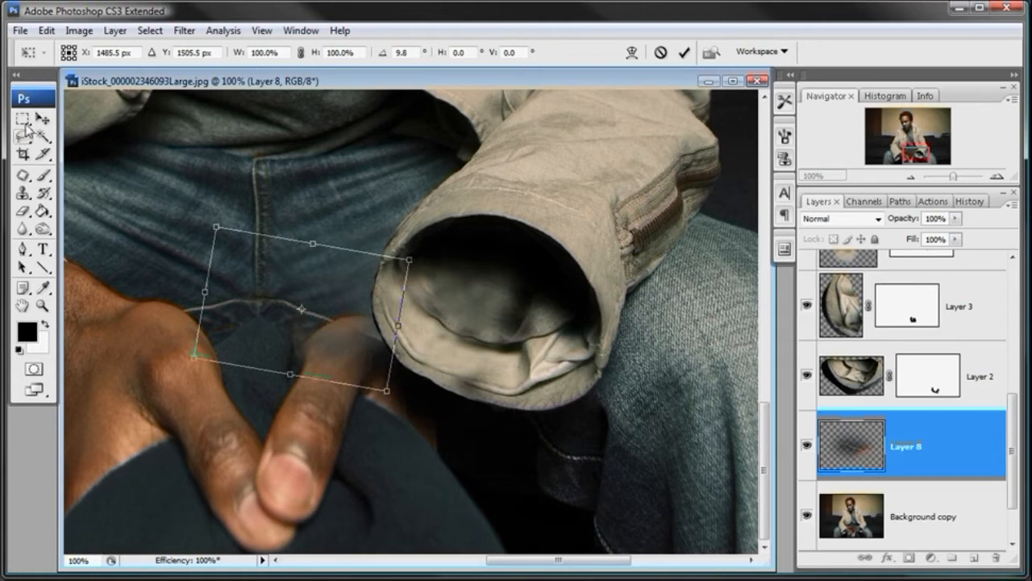
pyautogui.click(25, 123)
pyautogui.click(491, 163)
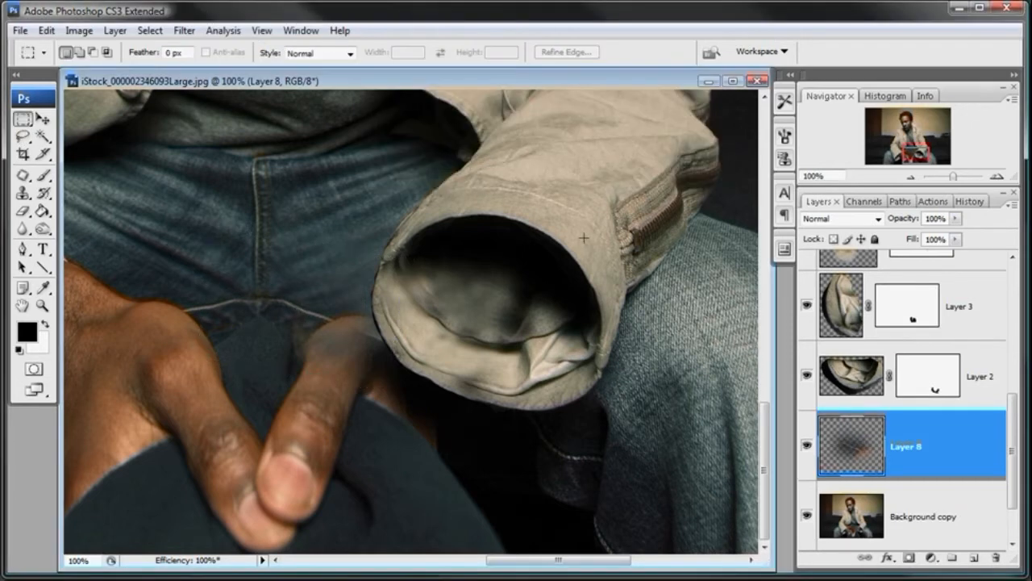
# - Add a layer mask to the seam piece and mask out the overlap just below the fly with a 27 px brush
pyautogui.click(908, 557)
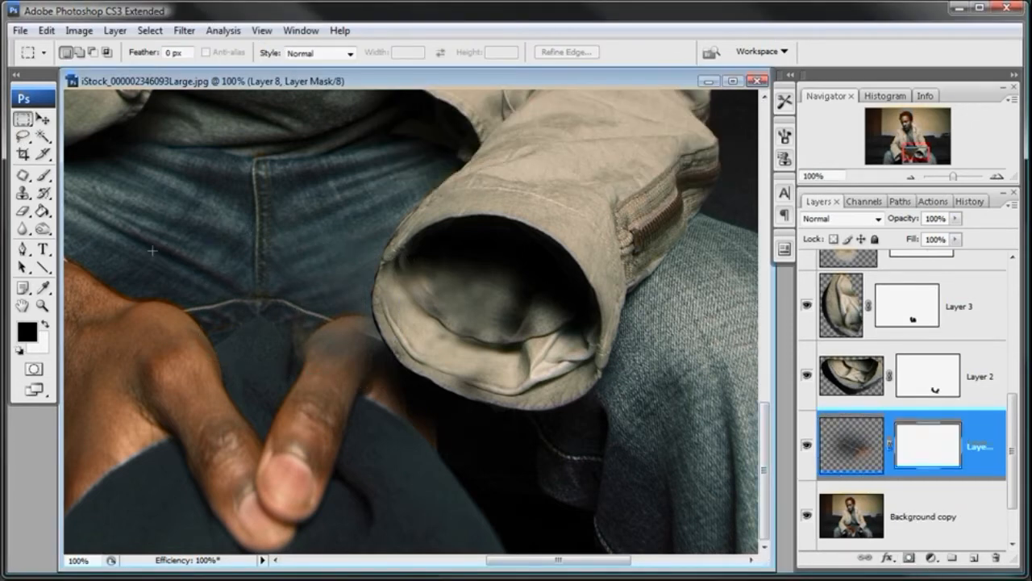
pyautogui.click(43, 175)
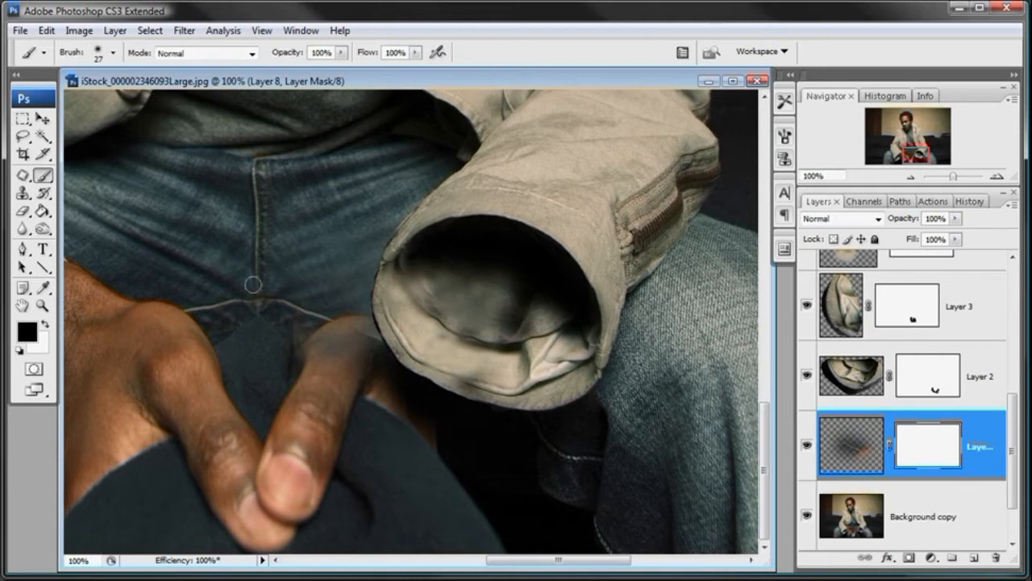
pyautogui.click(253, 308)
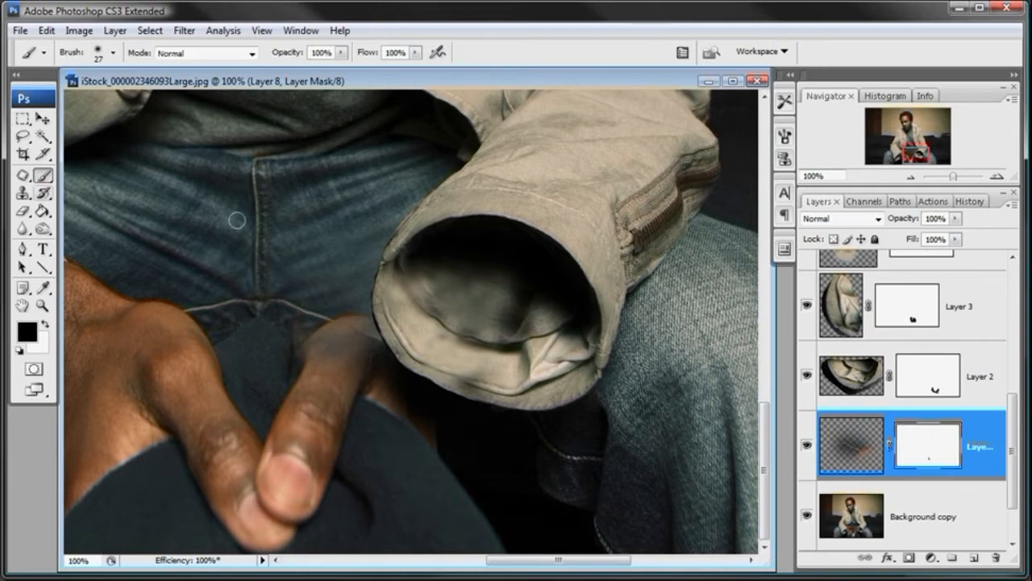
# - Clone over the skin around the copied seam on Layer 8's image with a 95 px Clone Stamp brush
pyautogui.click(863, 449)
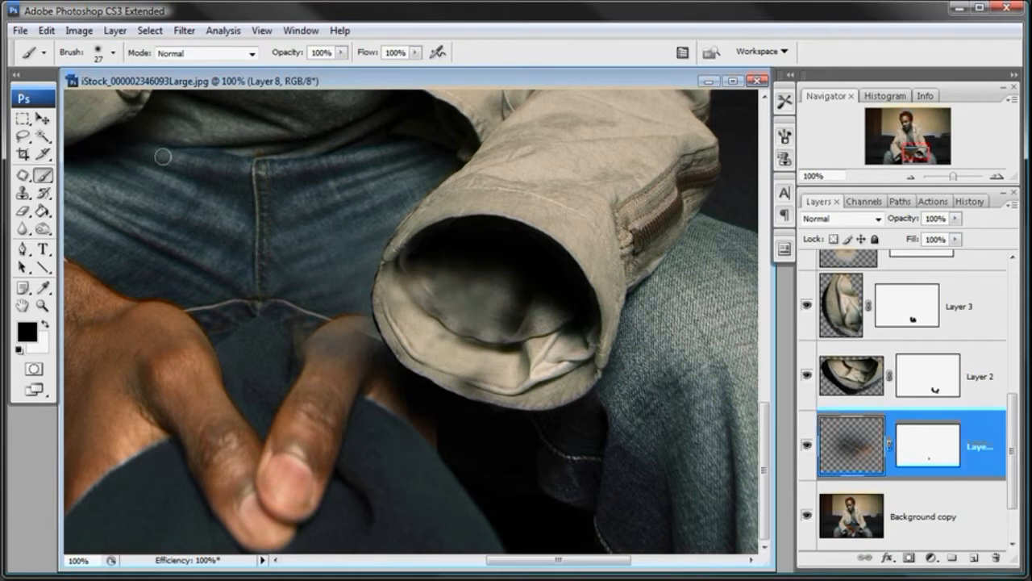
pyautogui.press('s')
pyautogui.rightClick(304, 230)
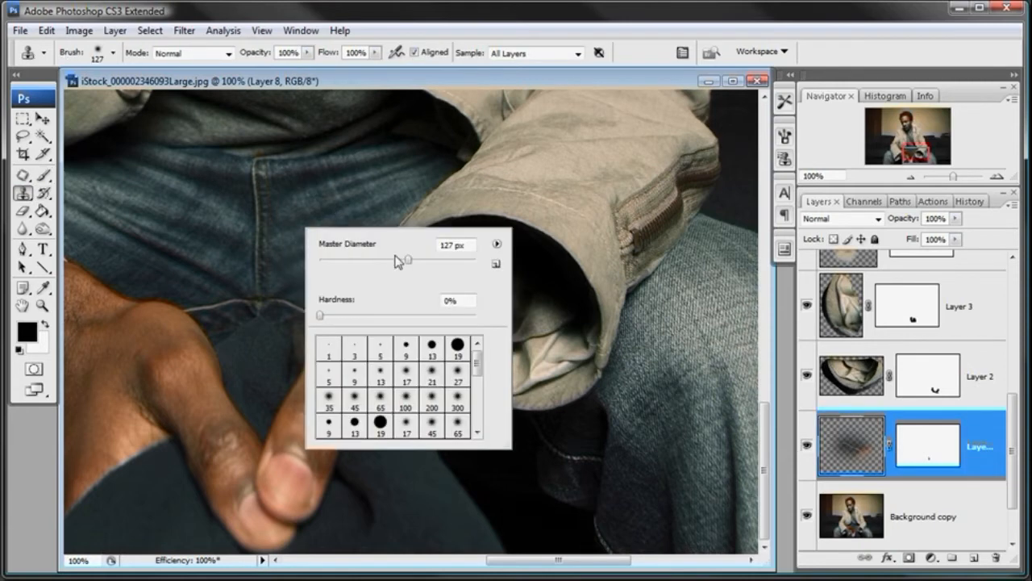
pyautogui.press('Return')
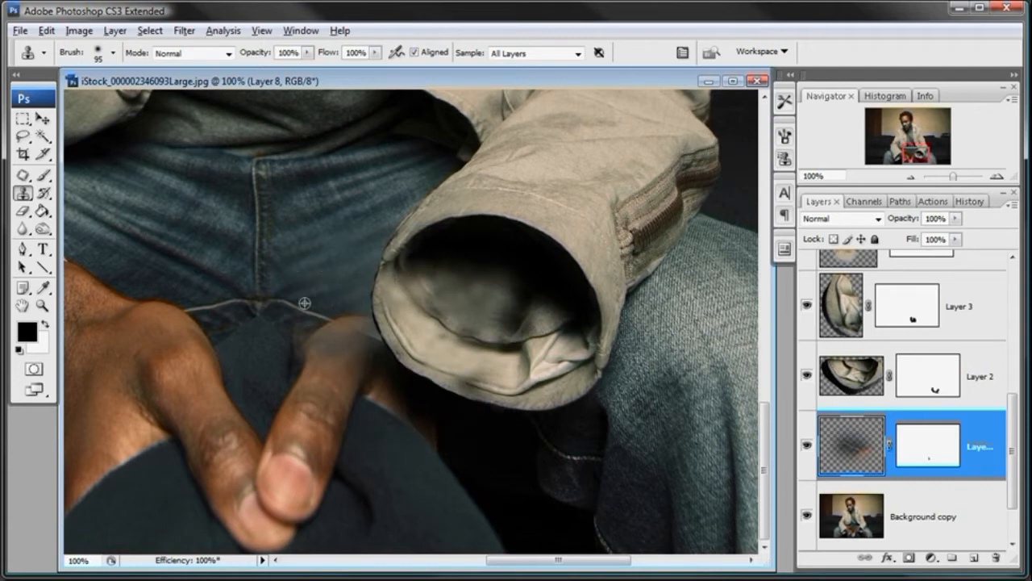
pyautogui.moveTo(333, 321)
pyautogui.mouseDown()
pyautogui.moveTo(388, 324)
pyautogui.moveTo(356, 326)
pyautogui.moveTo(368, 335)
pyautogui.moveTo(317, 311)
pyautogui.moveTo(347, 280)
pyautogui.moveTo(314, 321)
pyautogui.mouseUp()
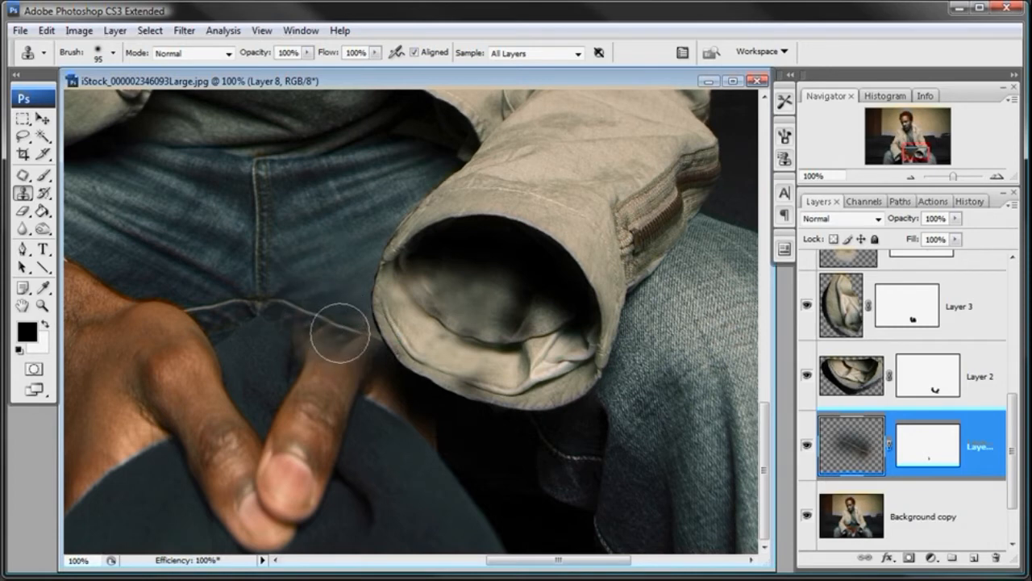
pyautogui.moveTo(340, 330)
pyautogui.mouseDown()
pyautogui.moveTo(341, 314)
pyautogui.moveTo(369, 311)
pyautogui.mouseUp()
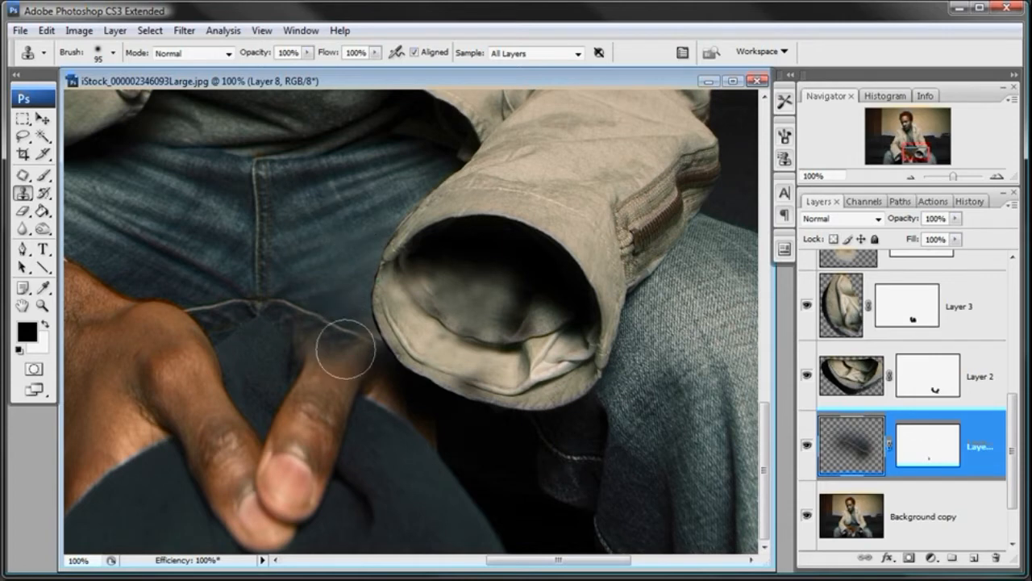
# - Clone denim along the copied seam and beside the edge of the sleeve opening on Layer 8
pyautogui.click(44, 177)
pyautogui.click(23, 193)
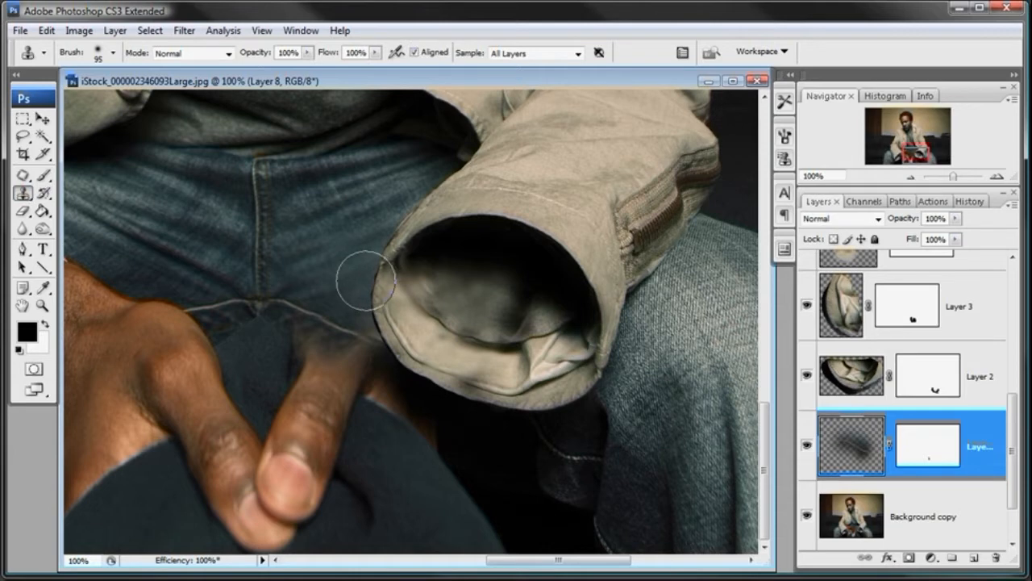
pyautogui.moveTo(366, 285)
pyautogui.mouseDown()
pyautogui.moveTo(346, 300)
pyautogui.moveTo(357, 323)
pyautogui.mouseUp()
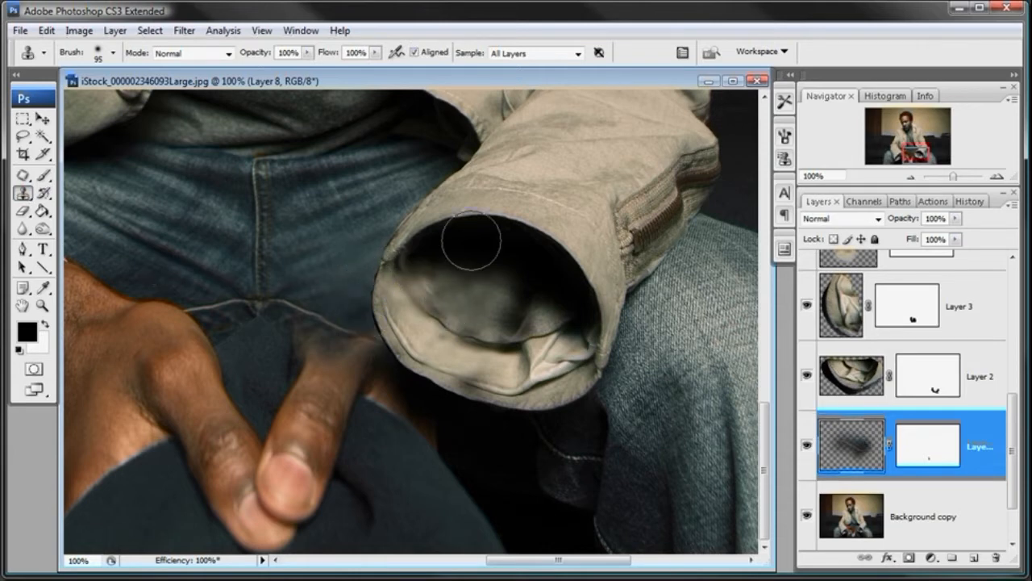
pyautogui.keyDown('alt'); pyautogui.click(159, 274); pyautogui.keyUp('alt')
pyautogui.click(359, 295)
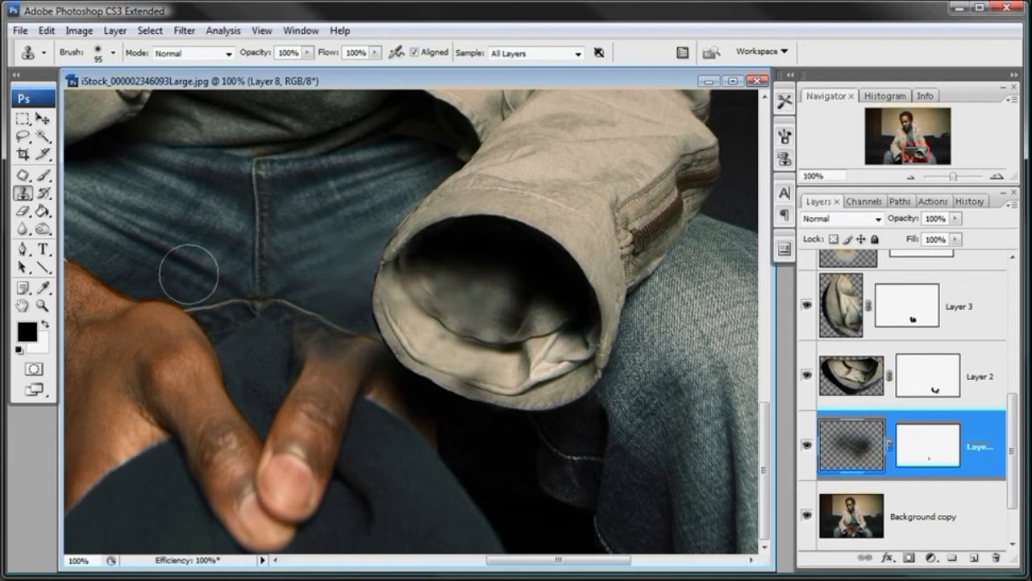
pyautogui.keyDown('alt'); pyautogui.click(328, 273); pyautogui.keyUp('alt')
pyautogui.click(367, 311)
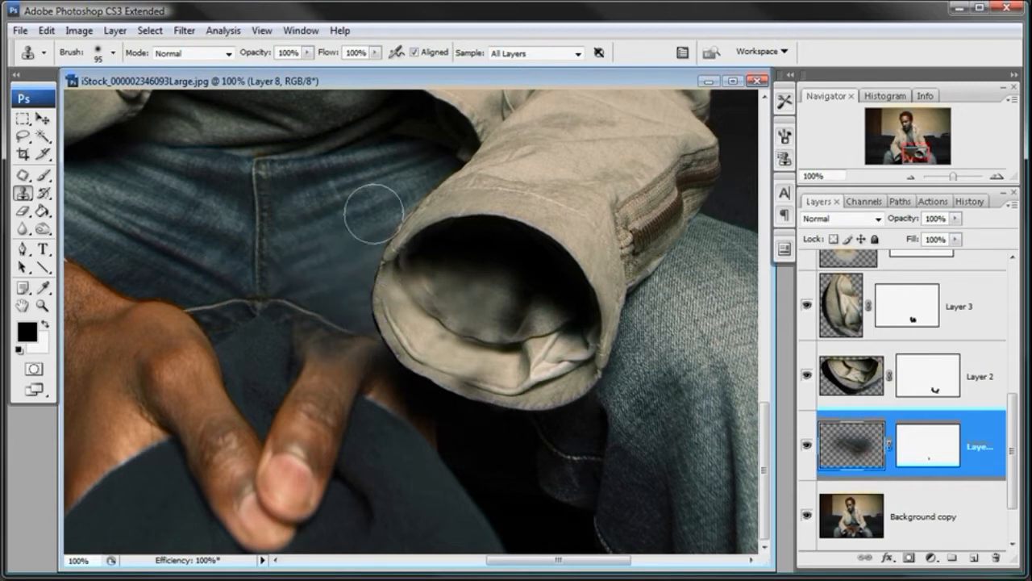
# - Clone the dark area beneath the sleeve over the remaining skin between the finger and the cap
pyautogui.keyDown('alt'); pyautogui.click(498, 431); pyautogui.keyUp('alt')
pyautogui.click(431, 395)
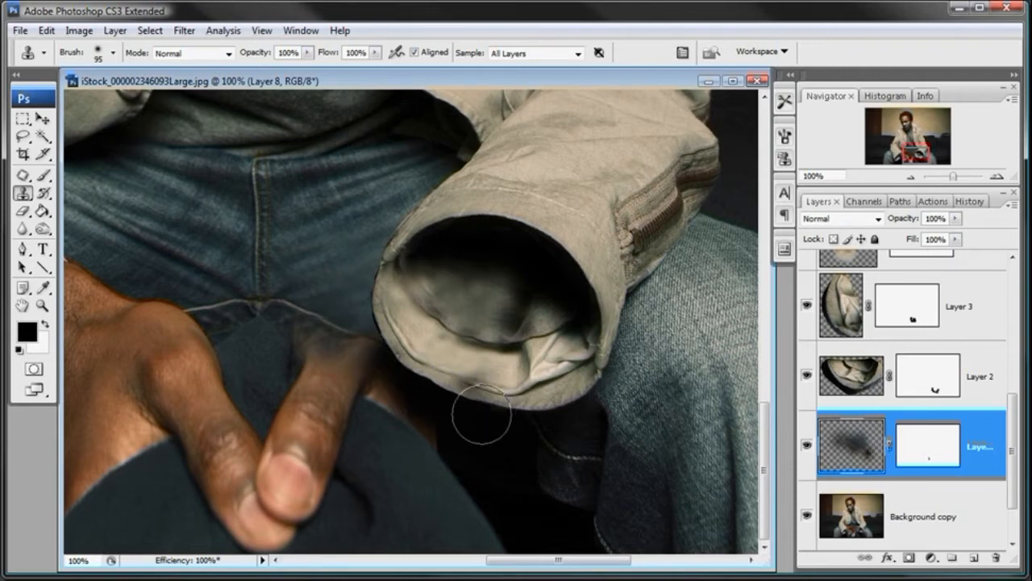
pyautogui.moveTo(415, 410)
pyautogui.mouseDown()
pyautogui.moveTo(334, 346)
pyautogui.moveTo(354, 363)
pyautogui.mouseUp()
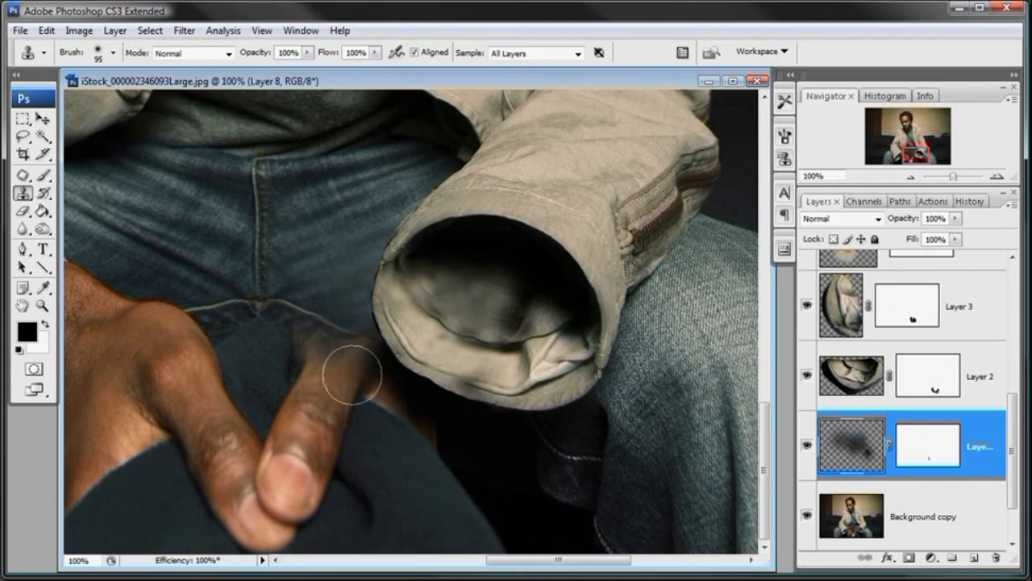
# - Create a new empty layer directly above the Background copy
pyautogui.press('space')
pyautogui.moveTo(311, 420); pyautogui.dragTo(462, 262)
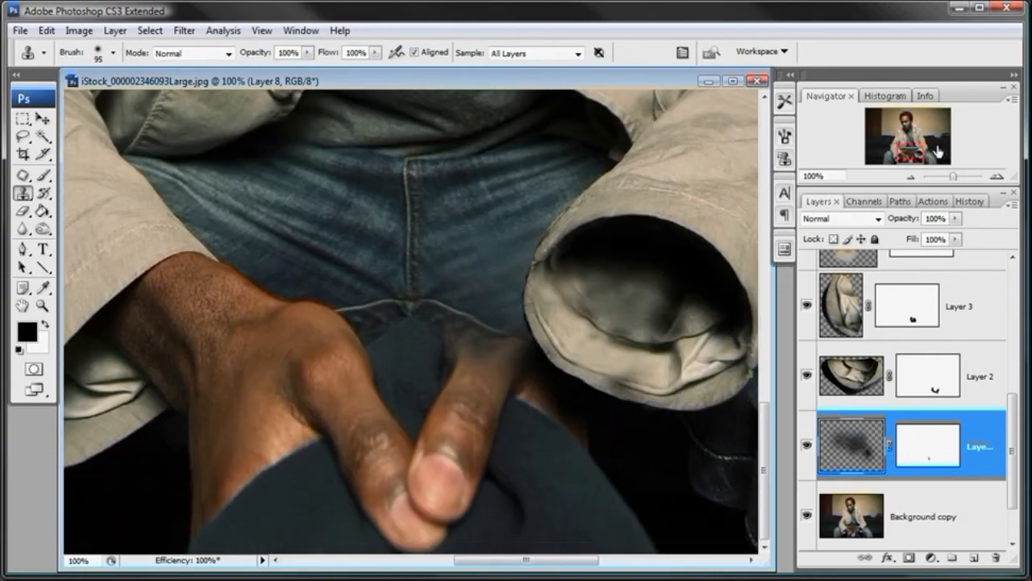
pyautogui.click(909, 176)
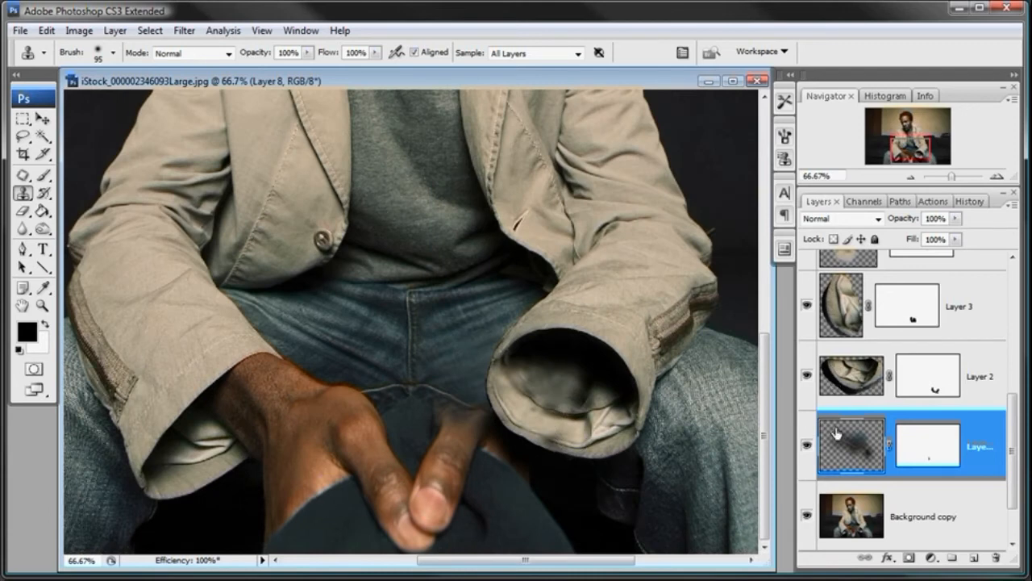
pyautogui.moveTo(1012, 424); pyautogui.dragTo(1015, 452)
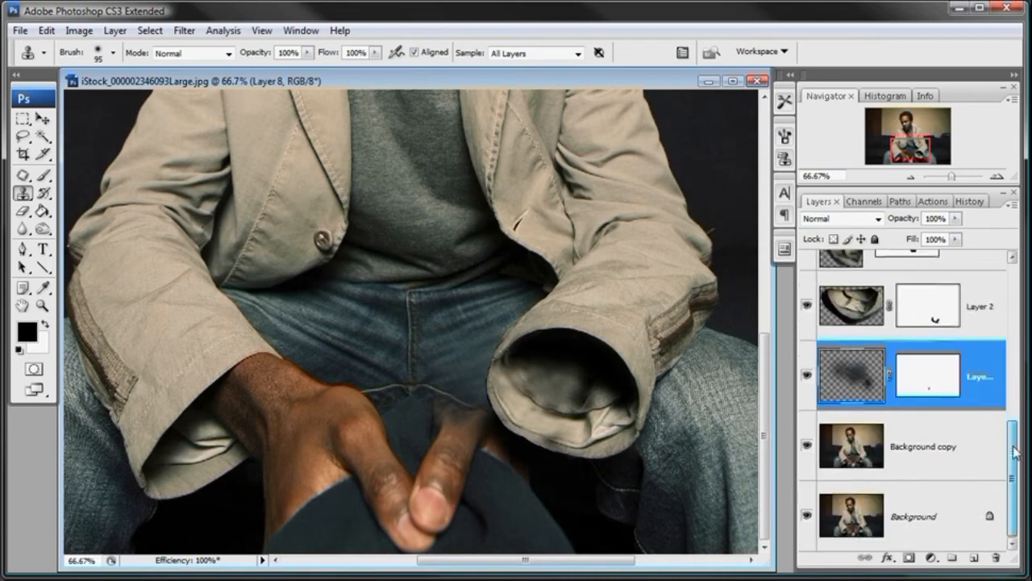
pyautogui.click(921, 444)
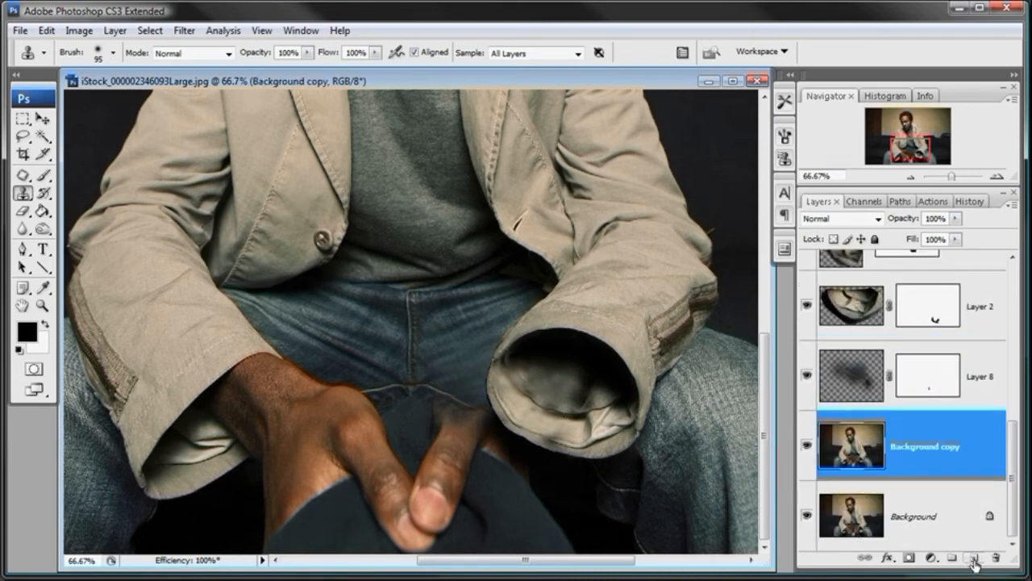
pyautogui.click(974, 558)
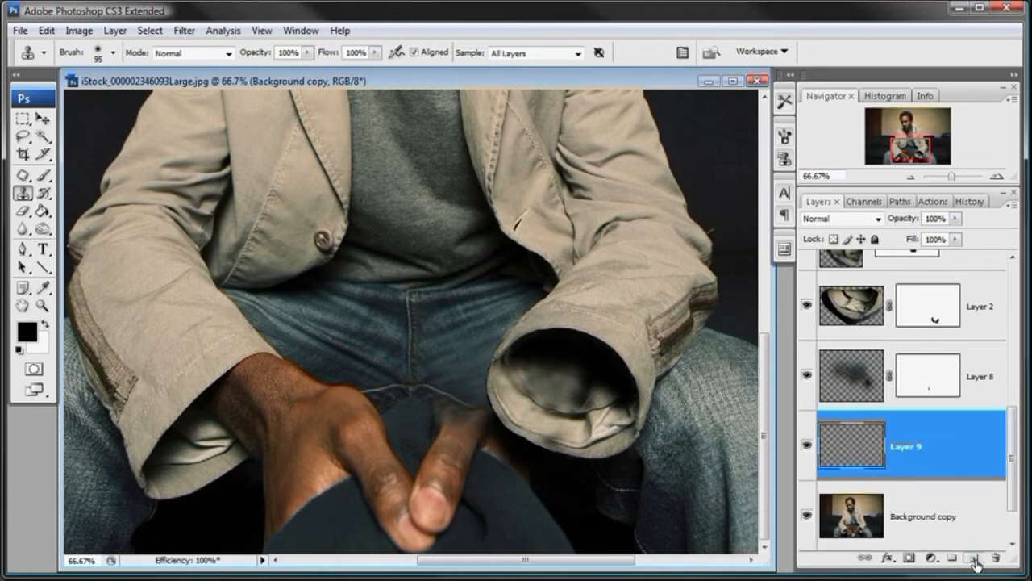
# - Paint black over the cap and the fingers on the new layer with a soft 189 px brush
pyautogui.click(44, 175)
pyautogui.rightClick(371, 282)
pyautogui.moveTo(448, 314); pyautogui.dragTo(505, 313)
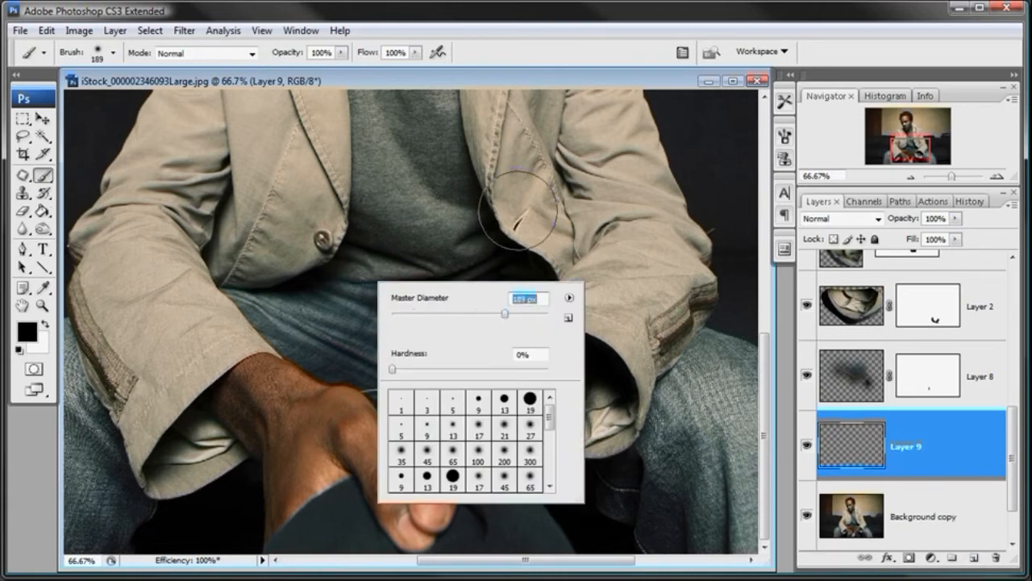
pyautogui.click(513, 87)
pyautogui.moveTo(480, 488)
pyautogui.mouseDown()
pyautogui.moveTo(306, 504)
pyautogui.moveTo(410, 506)
pyautogui.moveTo(428, 485)
pyautogui.moveTo(520, 545)
pyautogui.moveTo(521, 528)
pyautogui.moveTo(451, 467)
pyautogui.moveTo(265, 512)
pyautogui.moveTo(321, 535)
pyautogui.moveTo(317, 543)
pyautogui.moveTo(376, 548)
pyautogui.moveTo(435, 505)
pyautogui.moveTo(416, 478)
pyautogui.moveTo(412, 488)
pyautogui.moveTo(439, 482)
pyautogui.moveTo(412, 513)
pyautogui.moveTo(370, 461)
pyautogui.moveTo(370, 478)
pyautogui.moveTo(344, 489)
pyautogui.moveTo(404, 490)
pyautogui.moveTo(421, 465)
pyautogui.moveTo(495, 509)
pyautogui.moveTo(444, 512)
pyautogui.moveTo(404, 475)
pyautogui.moveTo(348, 500)
pyautogui.moveTo(271, 506)
pyautogui.moveTo(322, 511)
pyautogui.mouseUp()
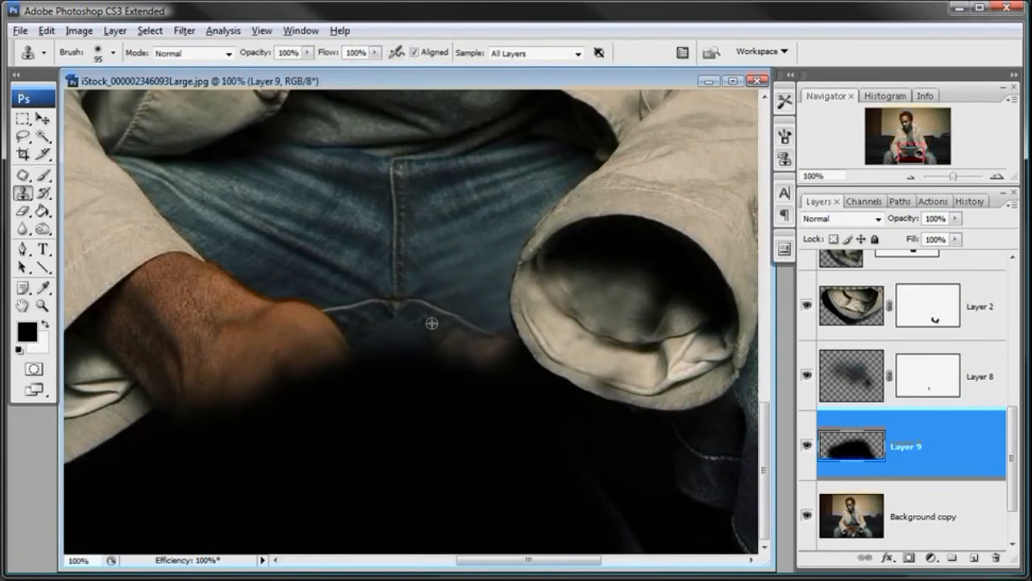
# - Clone denim over the leftover finger skin beside the sleeve opening on Layer 8, using a 67 px brush
pyautogui.rightClick(432, 321)
pyautogui.click(505, 354)
pyautogui.click(414, 349)
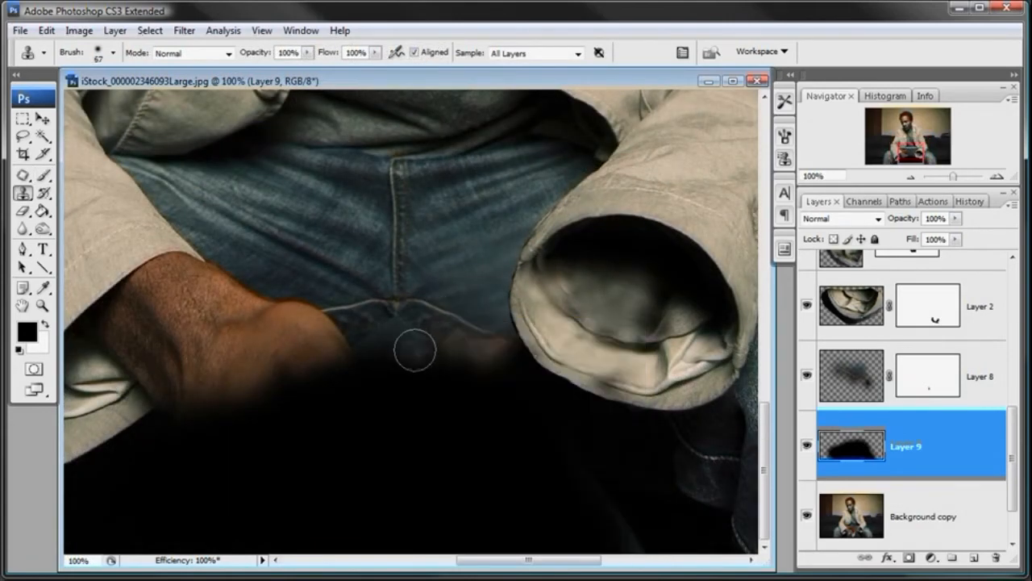
pyautogui.hotkey('alt', ']')
pyautogui.click(459, 341)
pyautogui.keyDown('alt'); pyautogui.click(444, 329); pyautogui.keyUp('alt')
pyautogui.click(483, 357)
pyautogui.click(481, 350)
pyautogui.moveTo(495, 357); pyautogui.dragTo(483, 352)
pyautogui.click(483, 352)
# - Clone more denim below the curved seam on Layer 8 to blend the jeans into the black area
pyautogui.keyDown('alt'); pyautogui.click(354, 325); pyautogui.keyUp('alt')
pyautogui.click(376, 329)
pyautogui.keyDown('alt'); pyautogui.click(378, 323); pyautogui.keyUp('alt')
pyautogui.click(373, 329)
pyautogui.keyDown('alt'); pyautogui.click(434, 327); pyautogui.keyUp('alt')
pyautogui.click(444, 338)
pyautogui.keyDown('alt'); pyautogui.click(384, 327); pyautogui.keyUp('alt')
pyautogui.click(427, 350)
pyautogui.click(459, 348)
pyautogui.keyDown('alt'); pyautogui.click(450, 334); pyautogui.keyUp('alt')
pyautogui.click(498, 369)
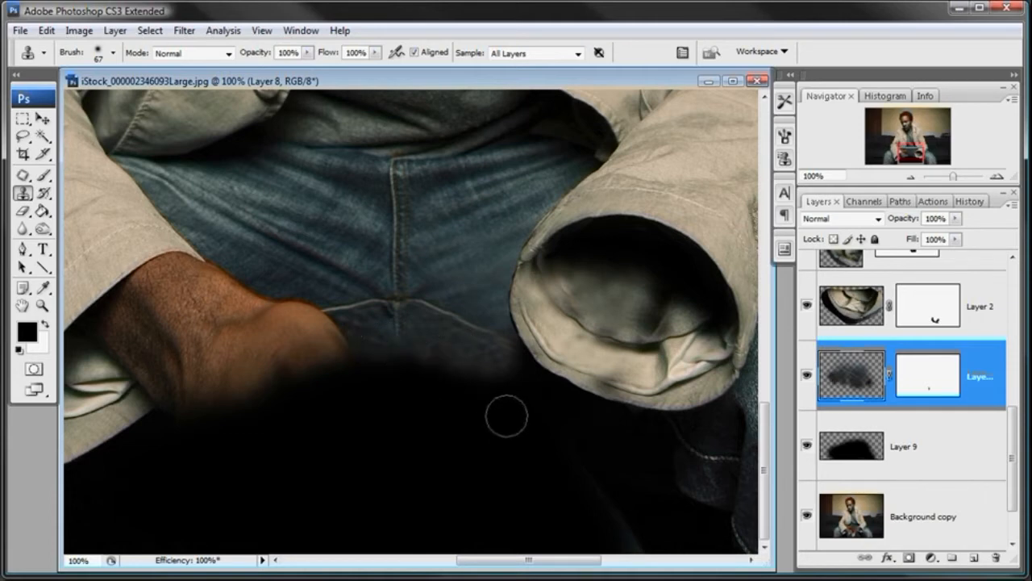
# - Paint soft black shading on Layer 9 over the denim beside the edge of the sleeve opening
pyautogui.moveTo(539, 332); pyautogui.dragTo(492, 331)
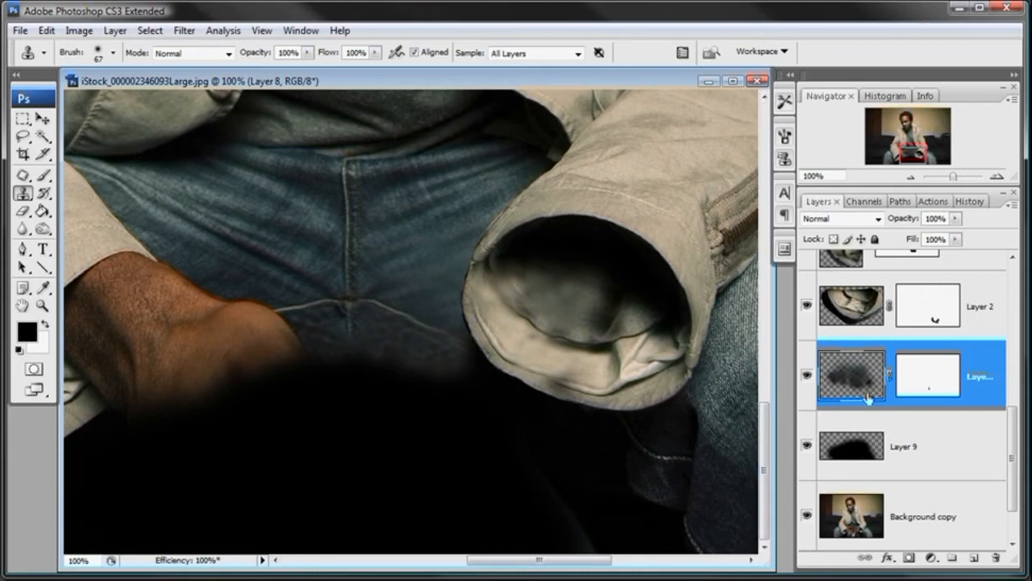
pyautogui.click(867, 441)
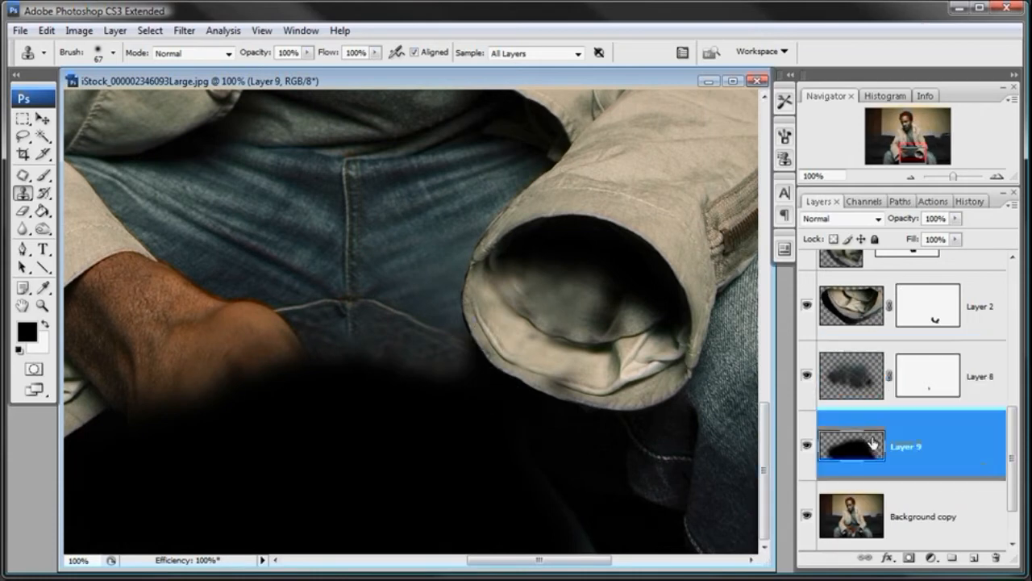
pyautogui.click(45, 175)
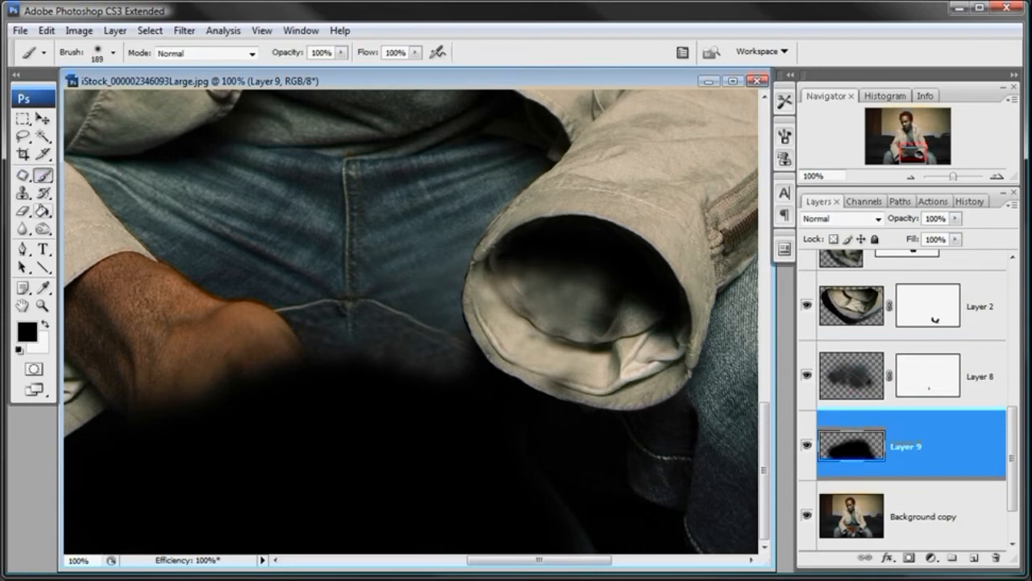
pyautogui.rightClick(554, 292)
pyautogui.click(606, 327)
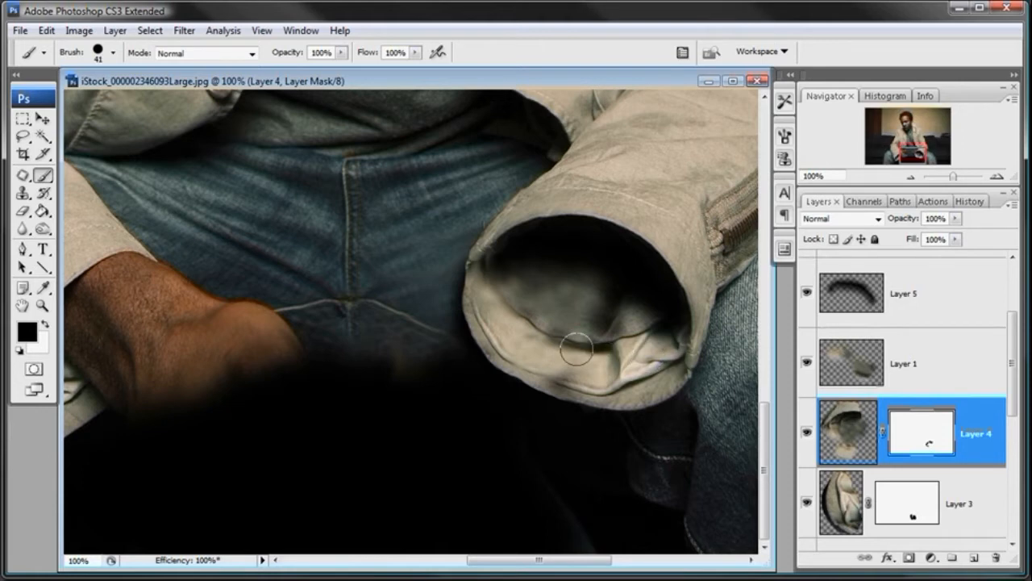
# - Review the composite from the lap up to the head, ending with the full figure at 33.33% zoom
pyautogui.moveTo(461, 399); pyautogui.dragTo(501, 401)
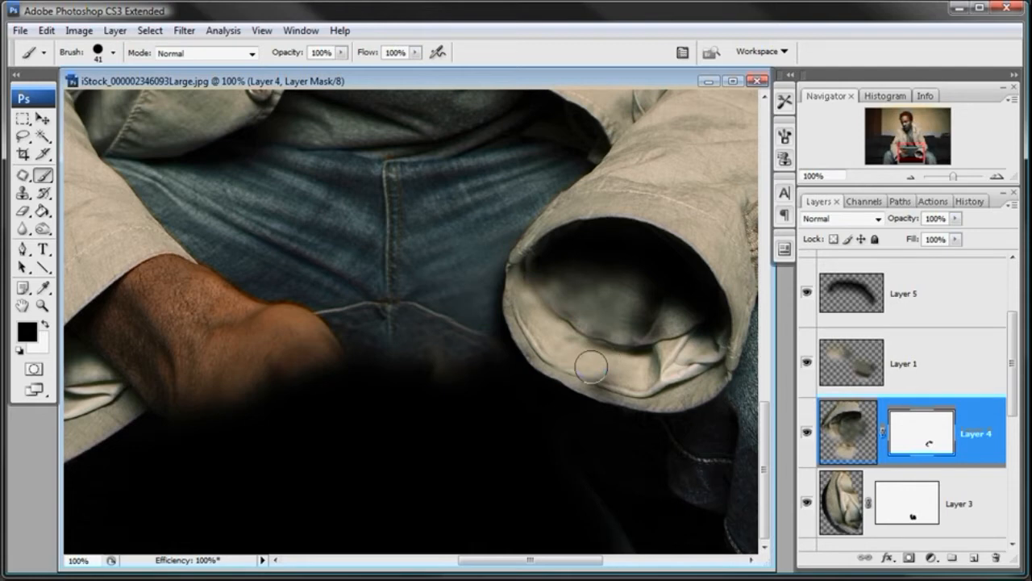
pyautogui.click(23, 193)
pyautogui.click(61, 194)
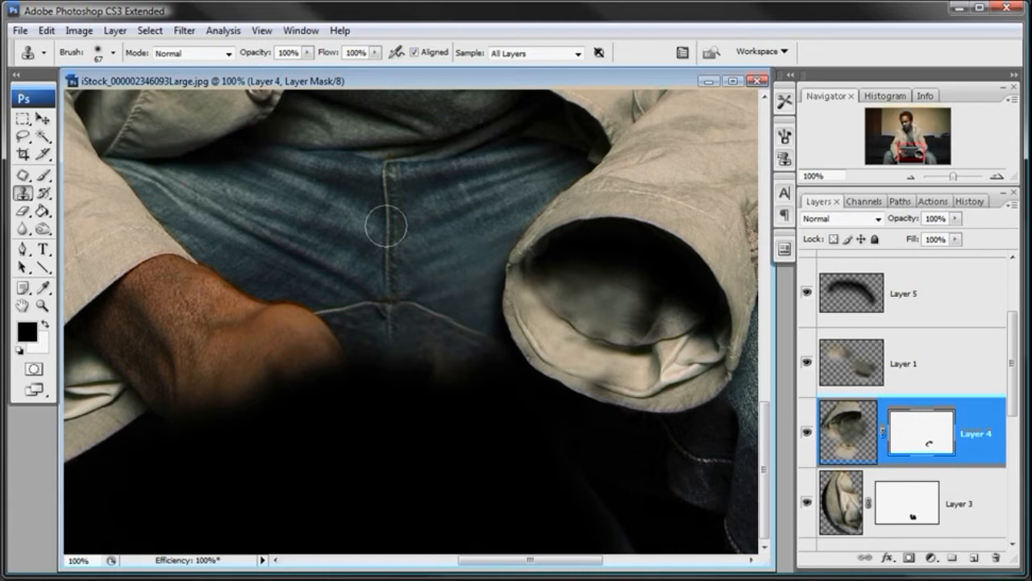
pyautogui.moveTo(197, 274); pyautogui.dragTo(295, 293)
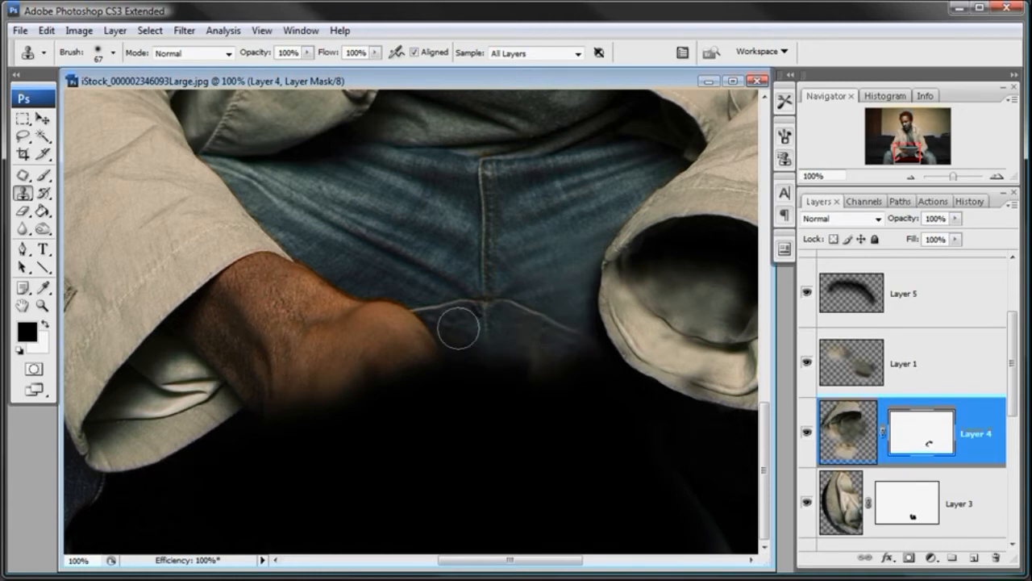
pyautogui.moveTo(438, 172); pyautogui.dragTo(438, 426)
pyautogui.moveTo(435, 207); pyautogui.dragTo(428, 447)
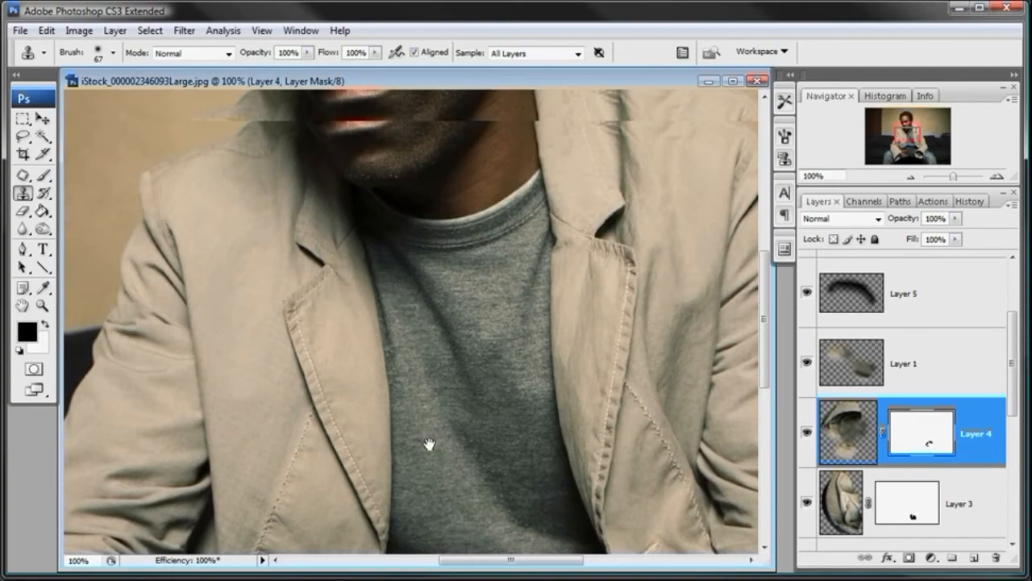
pyautogui.moveTo(427, 191); pyautogui.dragTo(421, 518)
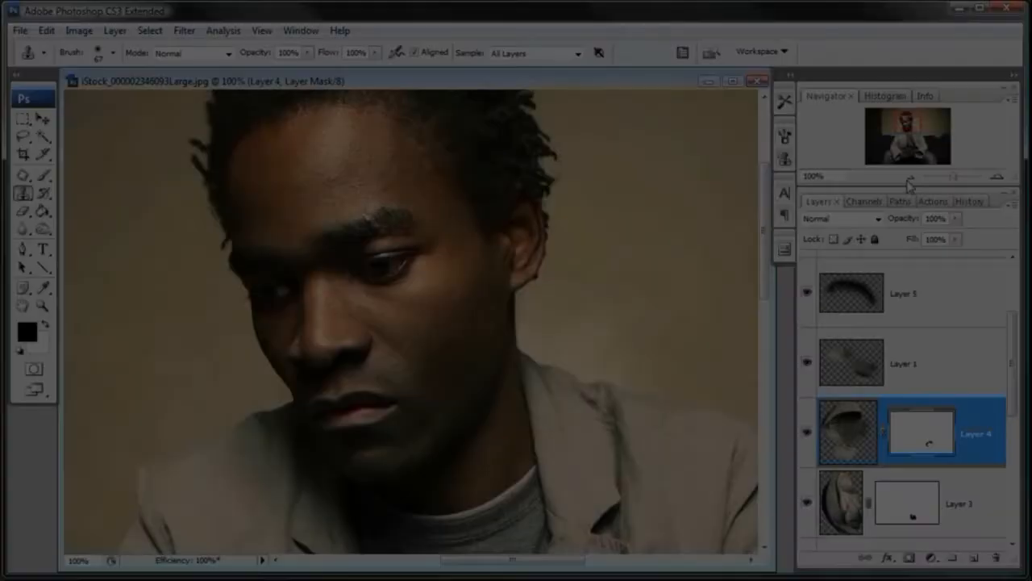
pyautogui.click(910, 177)
pyautogui.click(908, 175)
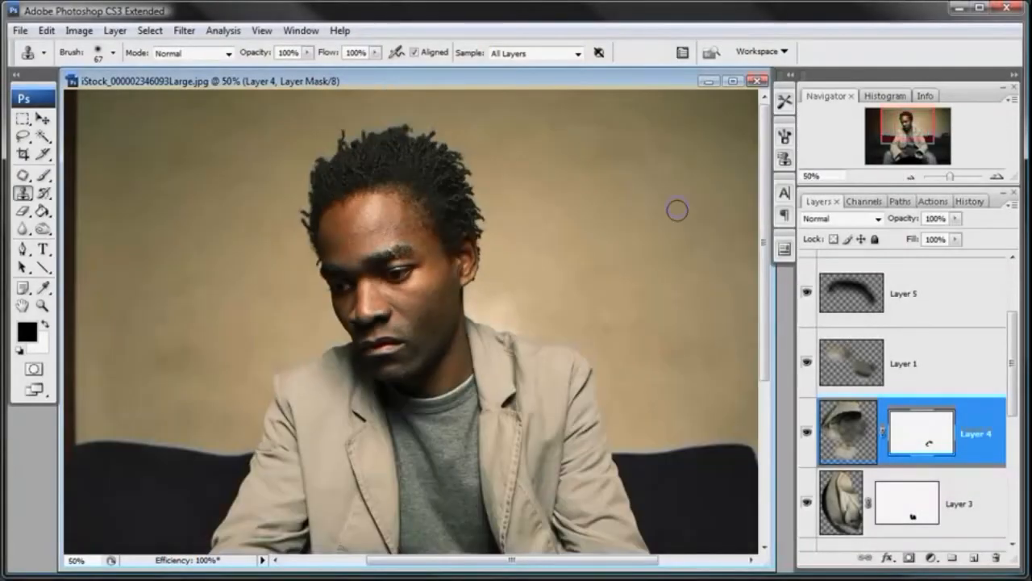
pyautogui.moveTo(392, 296); pyautogui.dragTo(396, 296)
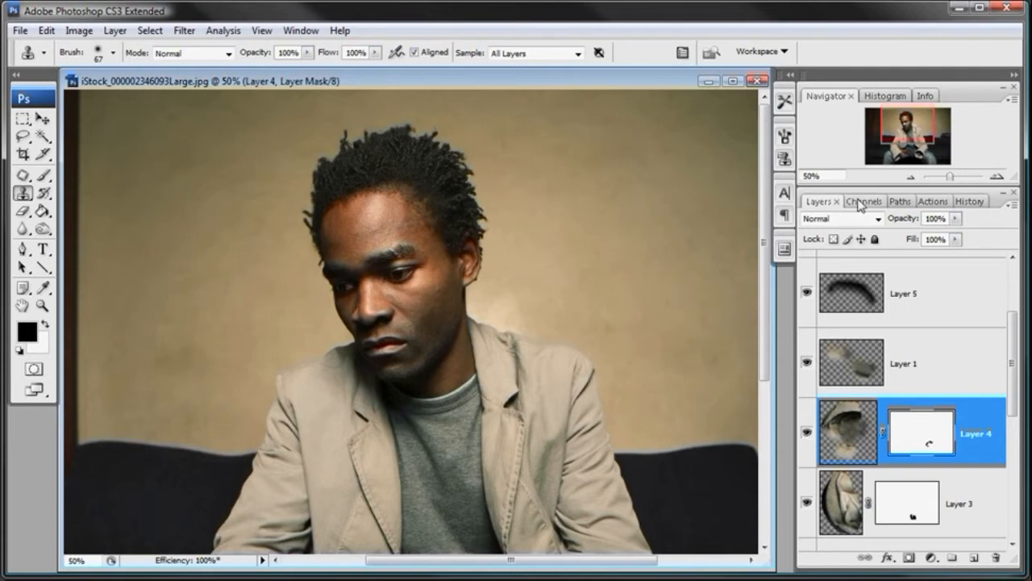
pyautogui.click(911, 177)
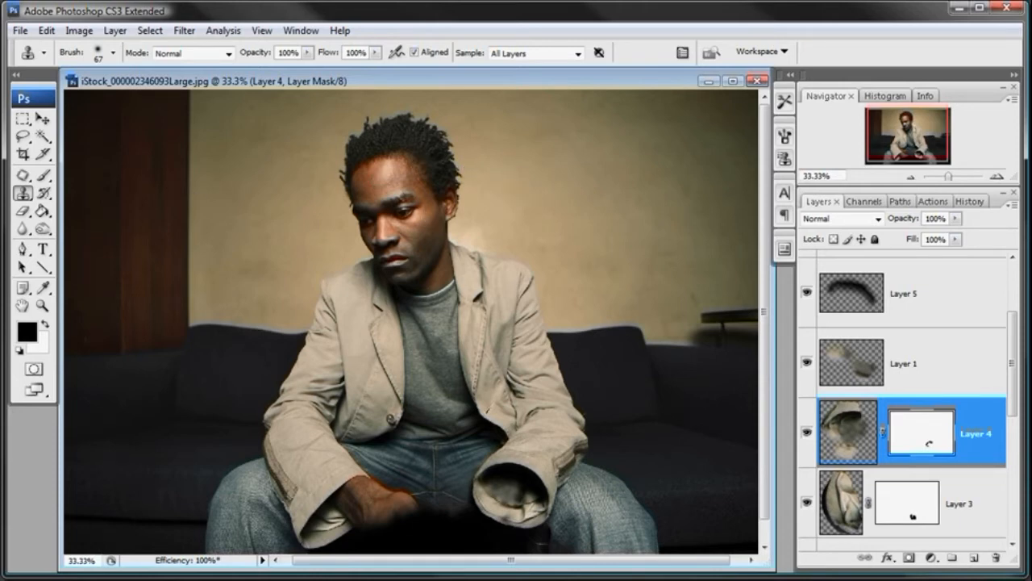
# - Patch clean wall texture over the upper head on the Background copy with the Patch tool set to Destination, and deselect
pyautogui.click(20, 175)
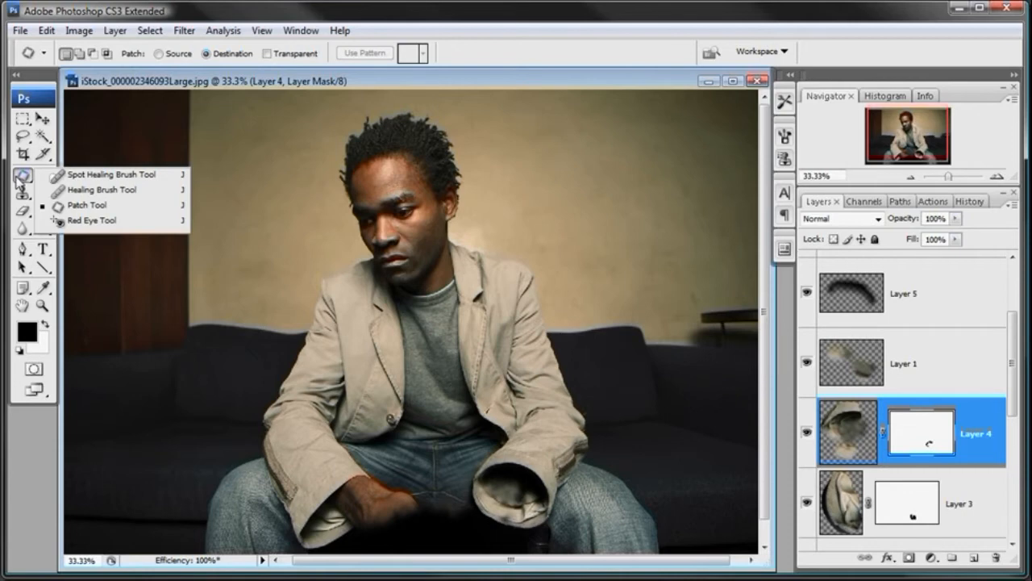
pyautogui.click(71, 207)
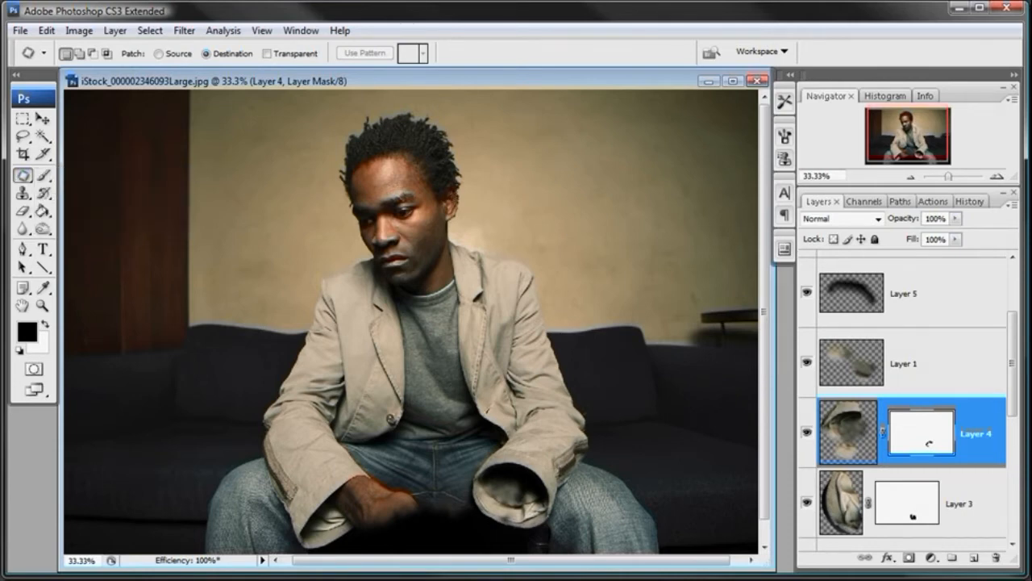
pyautogui.scroll(-5, 1016, 389)
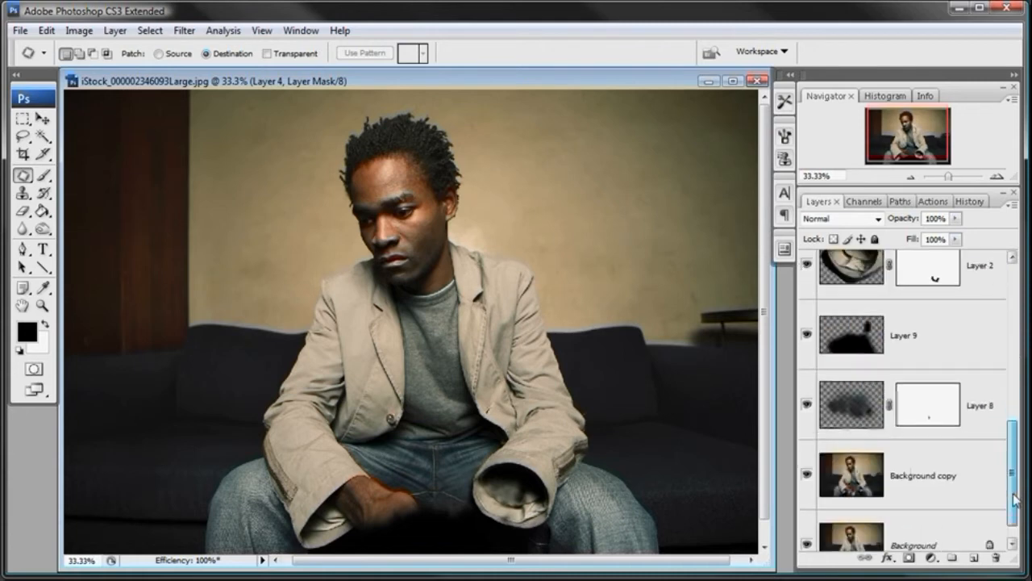
pyautogui.click(948, 463)
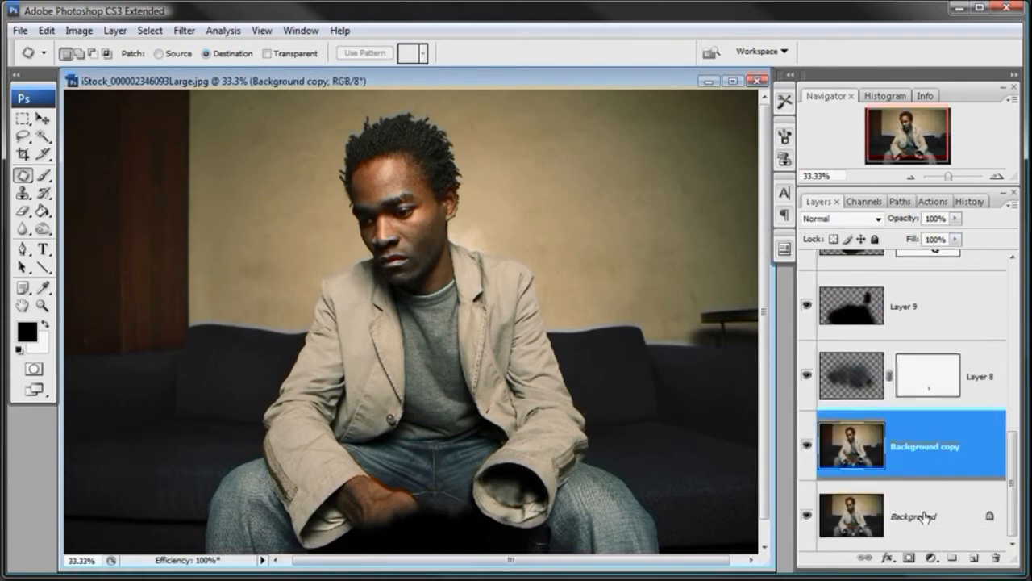
pyautogui.click(925, 516)
pyautogui.click(921, 445)
pyautogui.moveTo(495, 155)
pyautogui.mouseDown()
pyautogui.moveTo(588, 212)
pyautogui.moveTo(503, 97)
pyautogui.moveTo(493, 154)
pyautogui.mouseUp()
pyautogui.moveTo(581, 193); pyautogui.dragTo(438, 211)
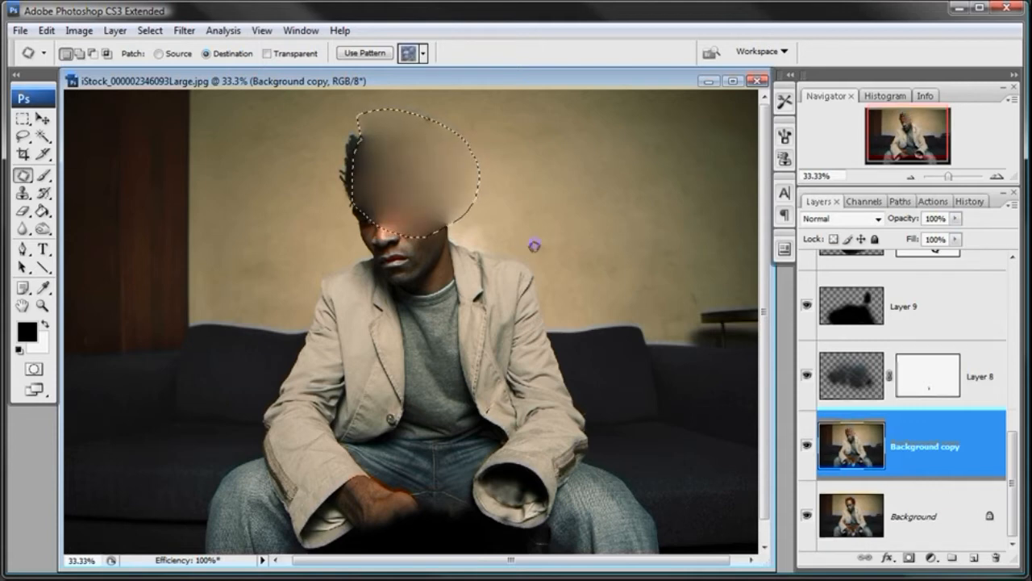
pyautogui.press('m')
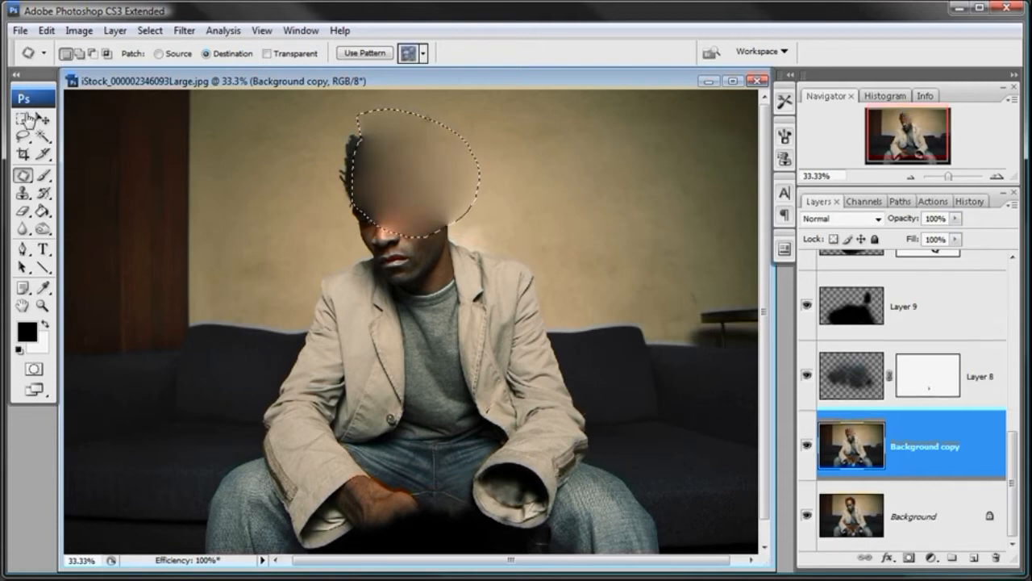
pyautogui.hotkey('ctrl', 'd')
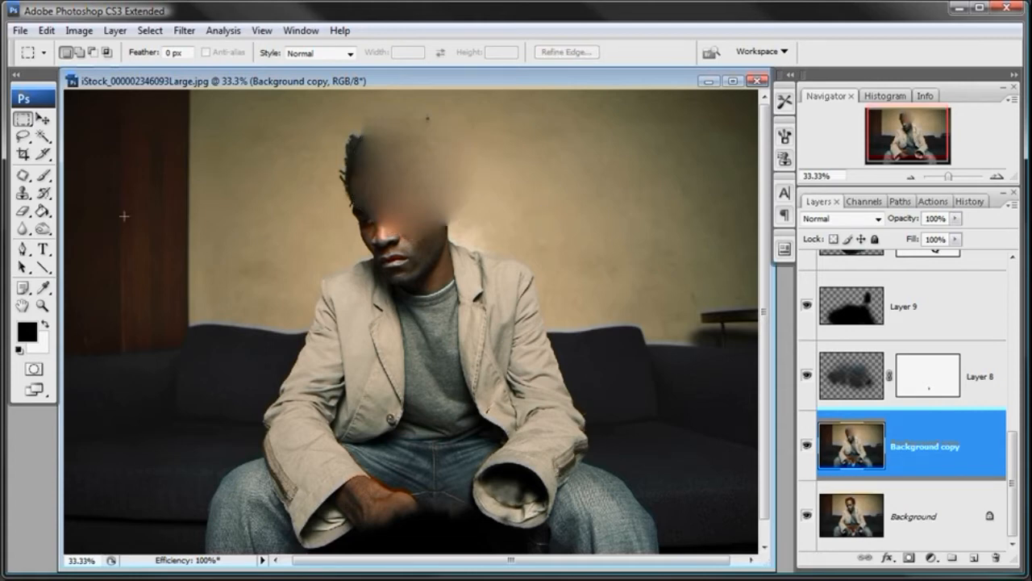
# - Patch the dark speck on the wall above the head with nearby clean wall and deselect
pyautogui.click(23, 175)
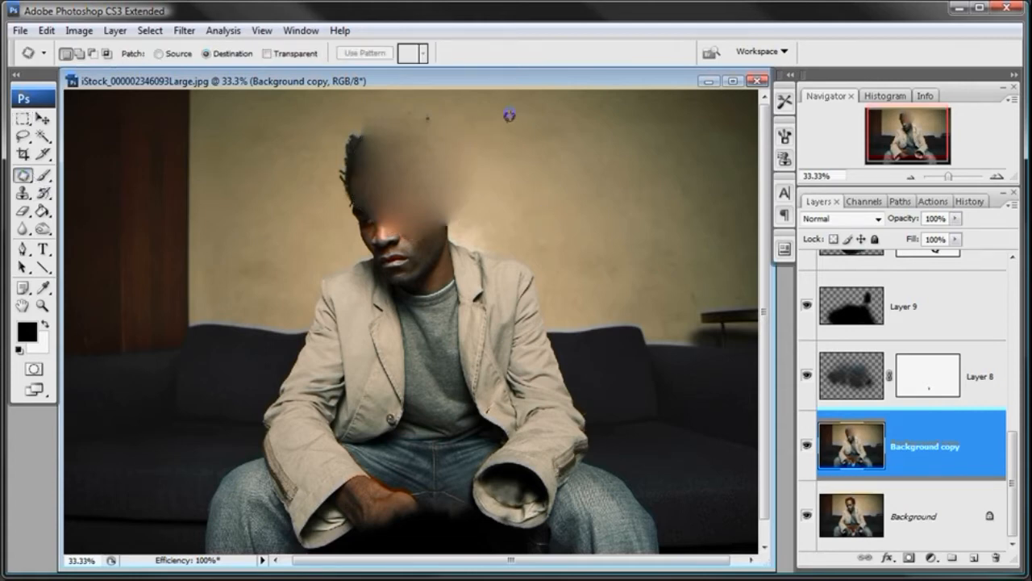
pyautogui.moveTo(484, 131)
pyautogui.mouseDown()
pyautogui.moveTo(553, 104)
pyautogui.moveTo(477, 95)
pyautogui.mouseUp()
pyautogui.moveTo(528, 126); pyautogui.dragTo(429, 130)
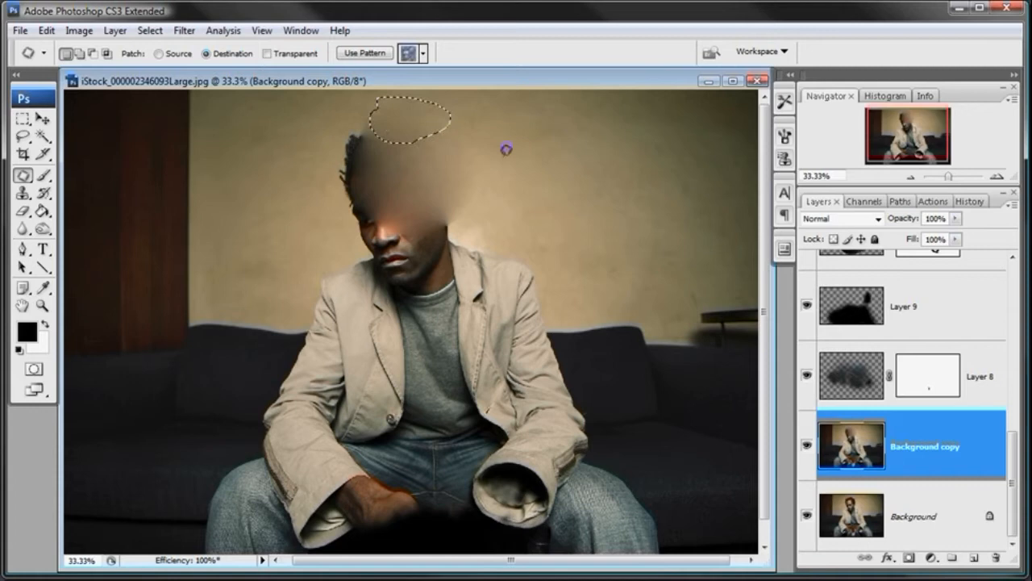
pyautogui.hotkey('ctrl', 'd')
# - Patch the remaining hair and face on the Background copy with wall texture taken from beside the head
pyautogui.moveTo(286, 159)
pyautogui.mouseDown()
pyautogui.moveTo(241, 219)
pyautogui.moveTo(258, 261)
pyautogui.moveTo(299, 262)
pyautogui.moveTo(335, 225)
pyautogui.moveTo(289, 162)
pyautogui.mouseUp()
pyautogui.click(299, 136)
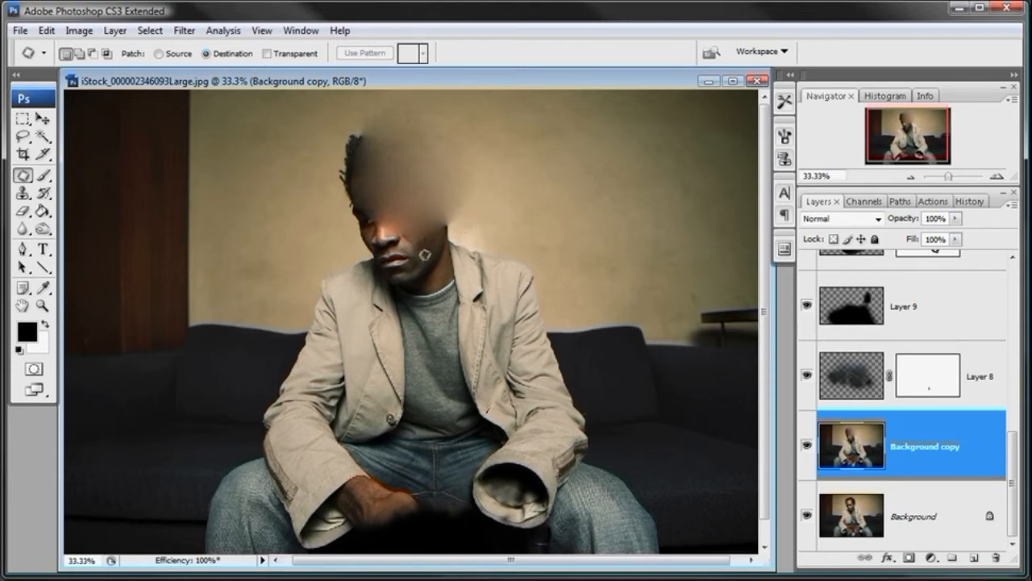
pyautogui.moveTo(257, 112)
pyautogui.mouseDown()
pyautogui.moveTo(255, 172)
pyautogui.moveTo(272, 251)
pyautogui.moveTo(304, 259)
pyautogui.mouseUp()
pyautogui.moveTo(322, 119); pyautogui.dragTo(321, 119)
pyautogui.moveTo(285, 156)
pyautogui.mouseDown()
pyautogui.moveTo(353, 164)
pyautogui.moveTo(349, 156)
pyautogui.mouseUp()
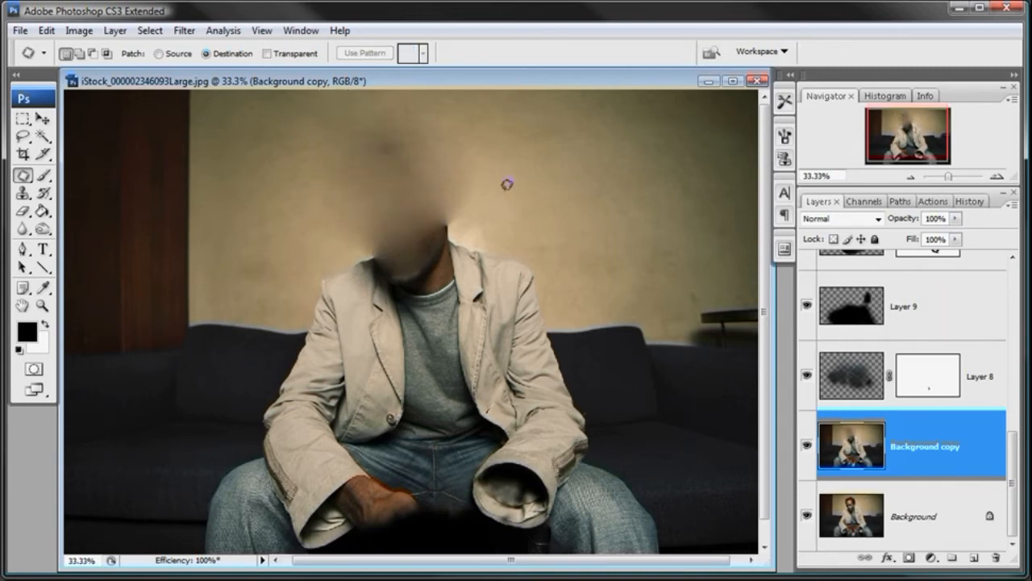
# - Patch the smudged areas beside the jaw and at the former top of the head with clean wall texture
pyautogui.moveTo(549, 233)
pyautogui.mouseDown()
pyautogui.moveTo(556, 175)
pyautogui.moveTo(494, 181)
pyautogui.moveTo(447, 214)
pyautogui.mouseUp()
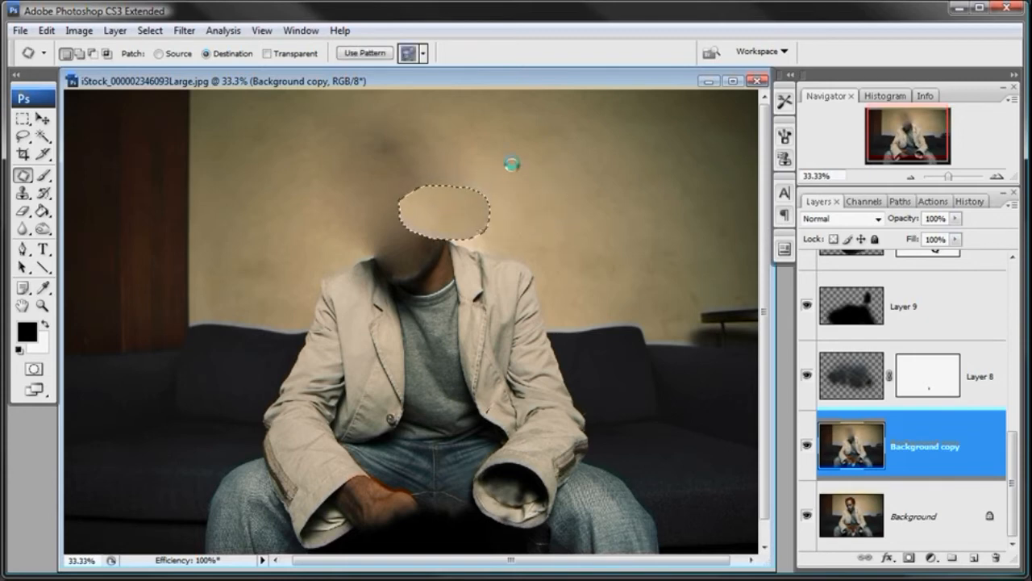
pyautogui.hotkey('ctrl', 'd')
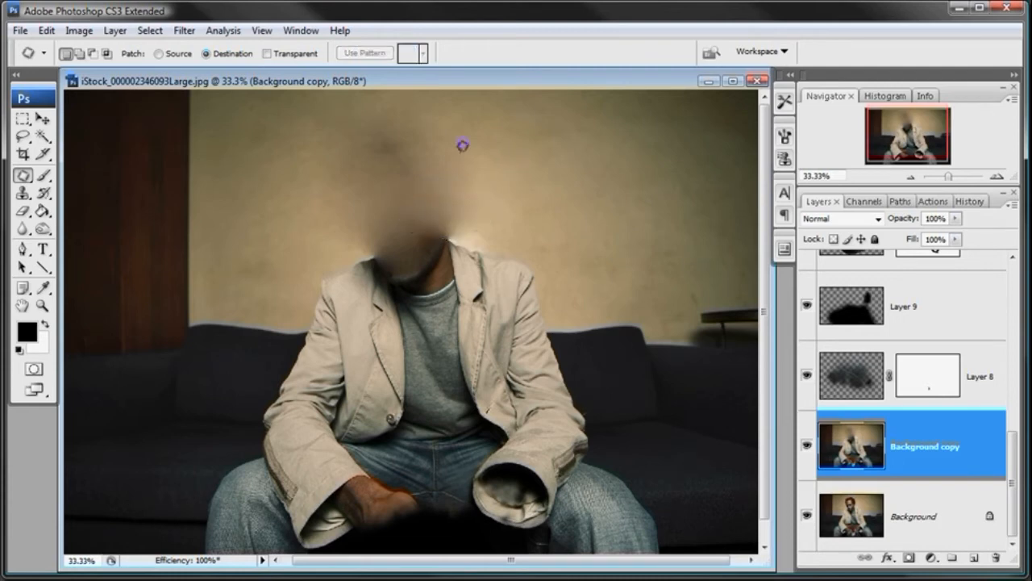
pyautogui.moveTo(429, 130)
pyautogui.mouseDown()
pyautogui.moveTo(450, 165)
pyautogui.moveTo(480, 133)
pyautogui.moveTo(447, 115)
pyautogui.mouseUp()
pyautogui.moveTo(454, 161); pyautogui.dragTo(393, 161)
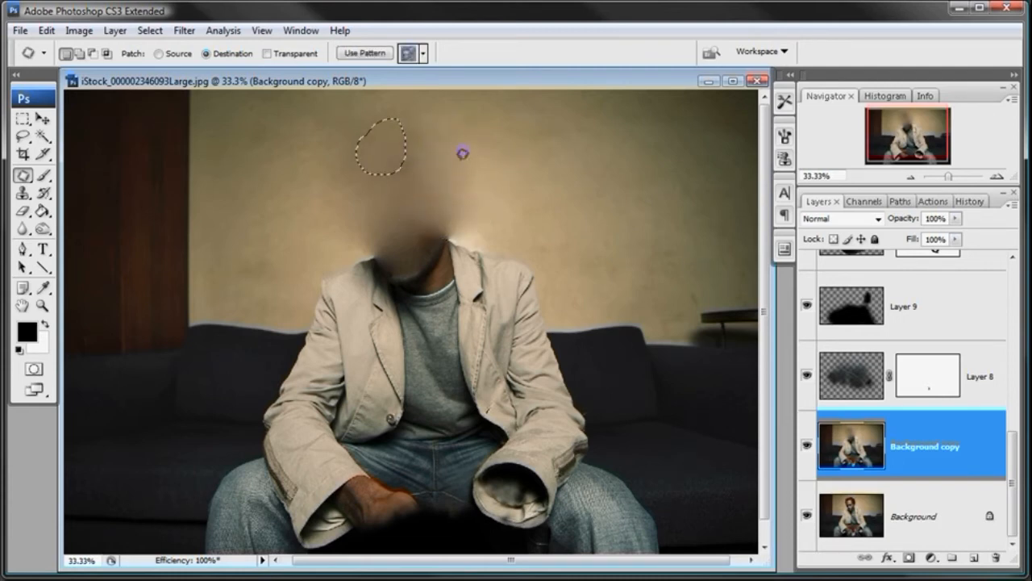
pyautogui.hotkey('ctrl', 'd')
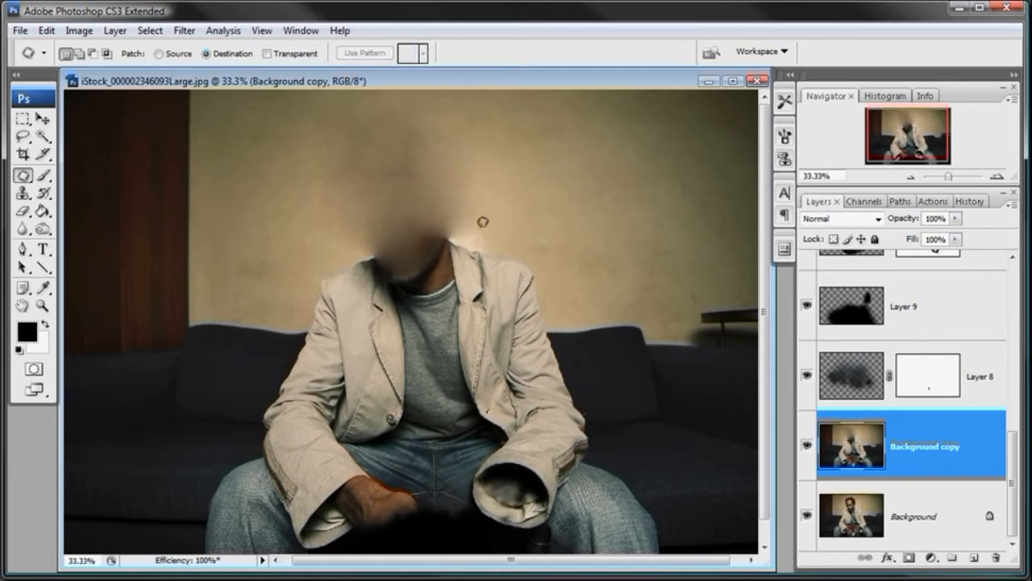
# - Lasso the intact collar and lapel beside the neck on the Background copy, taking in some neck and shirt, and copy it merged
pyautogui.scroll(1, 911, 339)
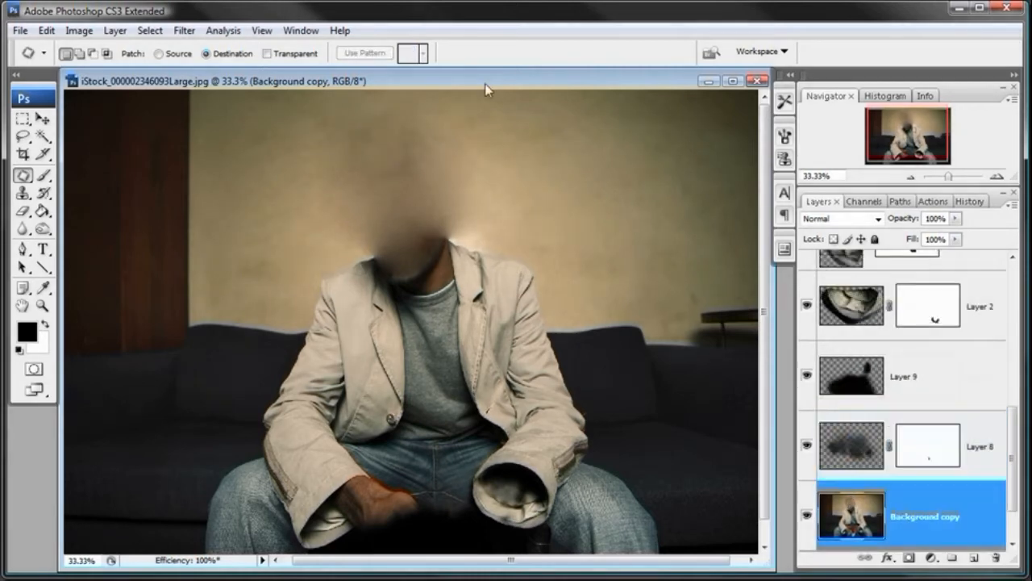
pyautogui.click(43, 305)
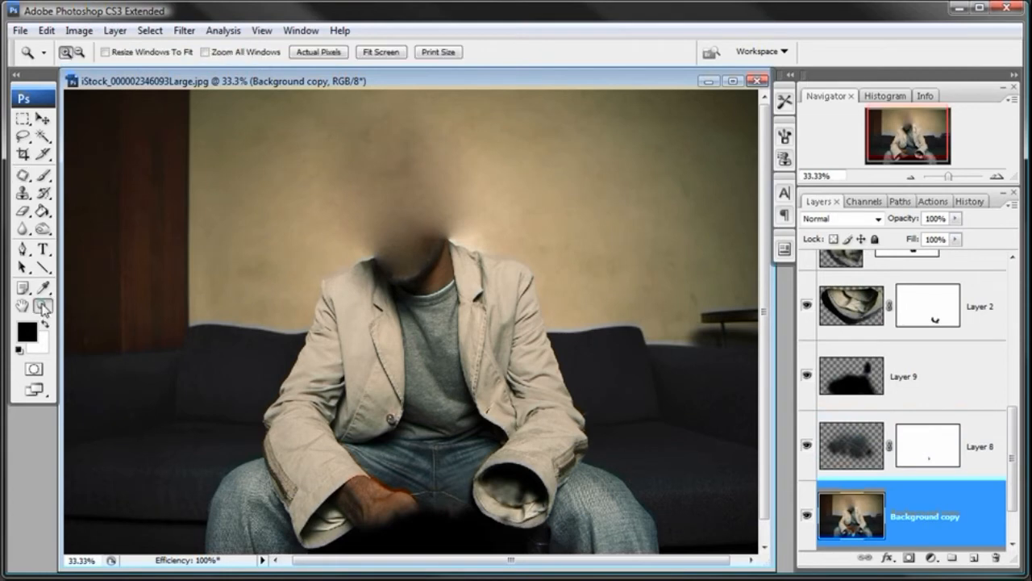
pyautogui.click(423, 277)
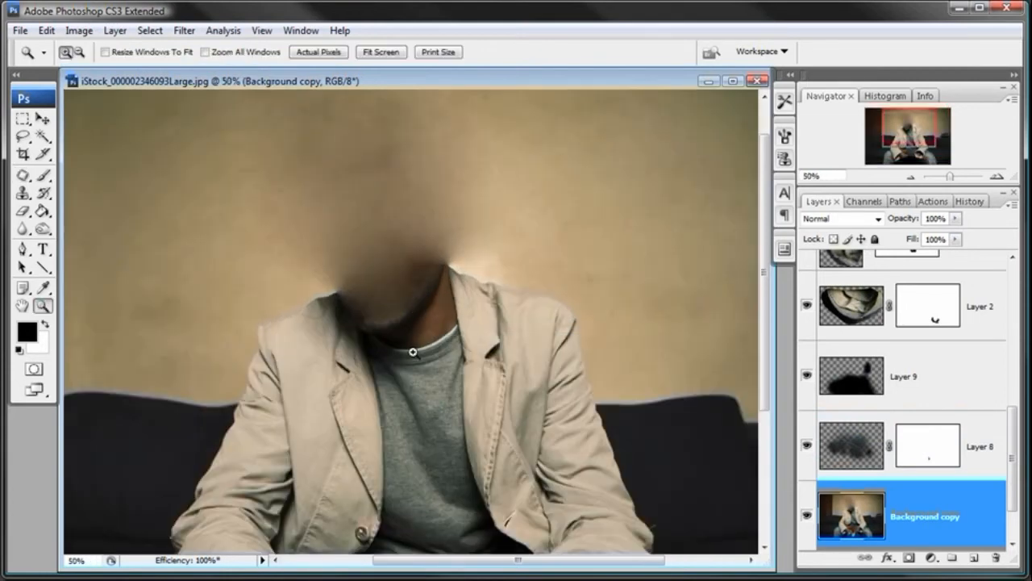
pyautogui.click(411, 327)
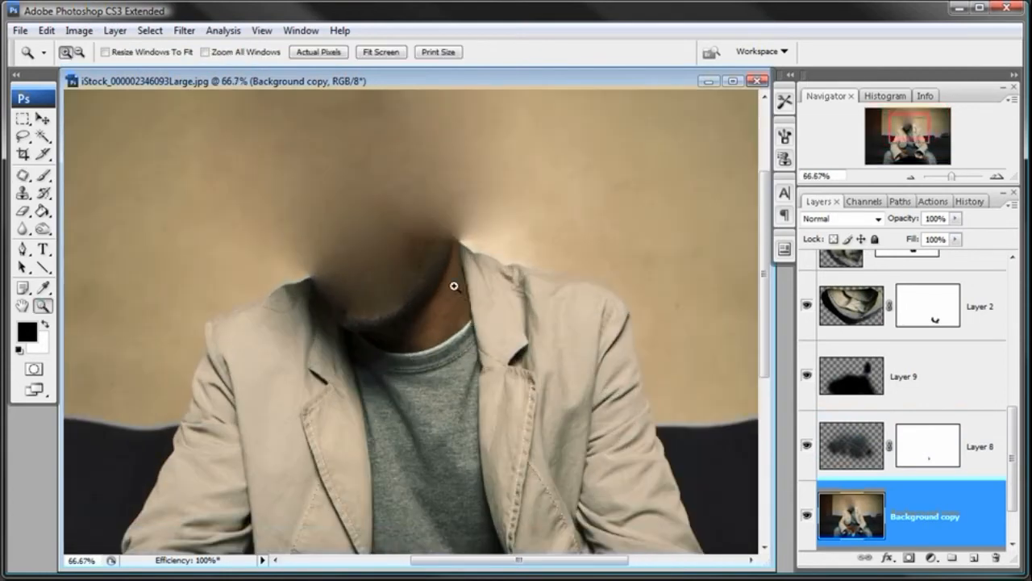
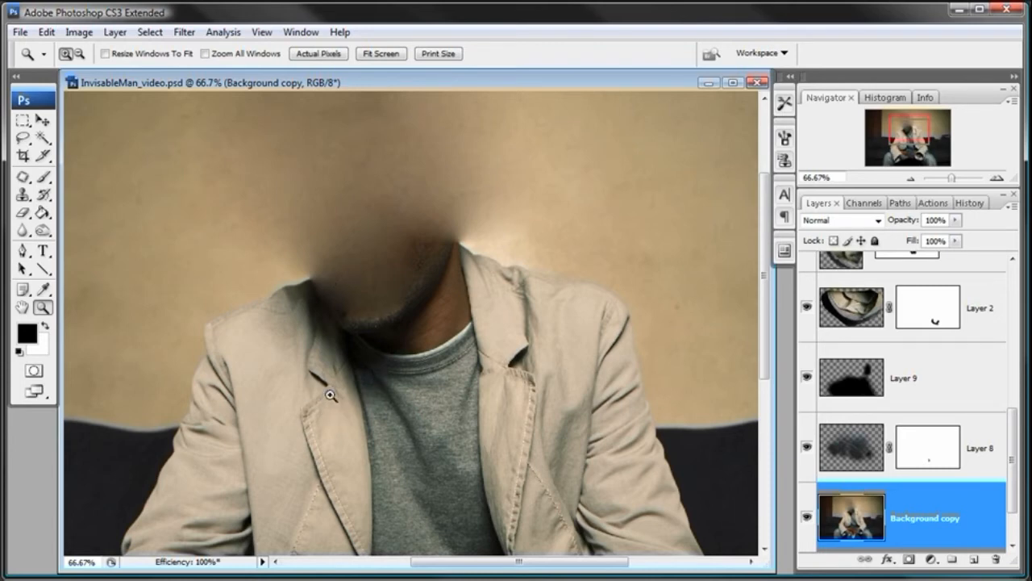
pyautogui.click(23, 139)
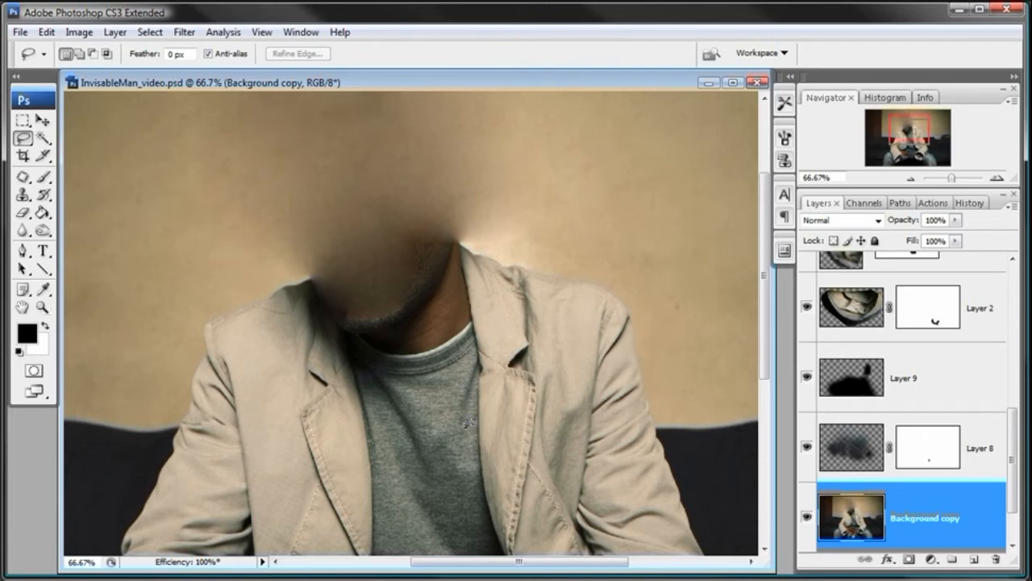
pyautogui.moveTo(471, 425)
pyautogui.mouseDown()
pyautogui.moveTo(524, 439)
pyautogui.moveTo(555, 410)
pyautogui.moveTo(559, 316)
pyautogui.moveTo(535, 262)
pyautogui.moveTo(448, 237)
pyautogui.moveTo(436, 293)
pyautogui.moveTo(444, 371)
pyautogui.moveTo(473, 429)
pyautogui.mouseUp()
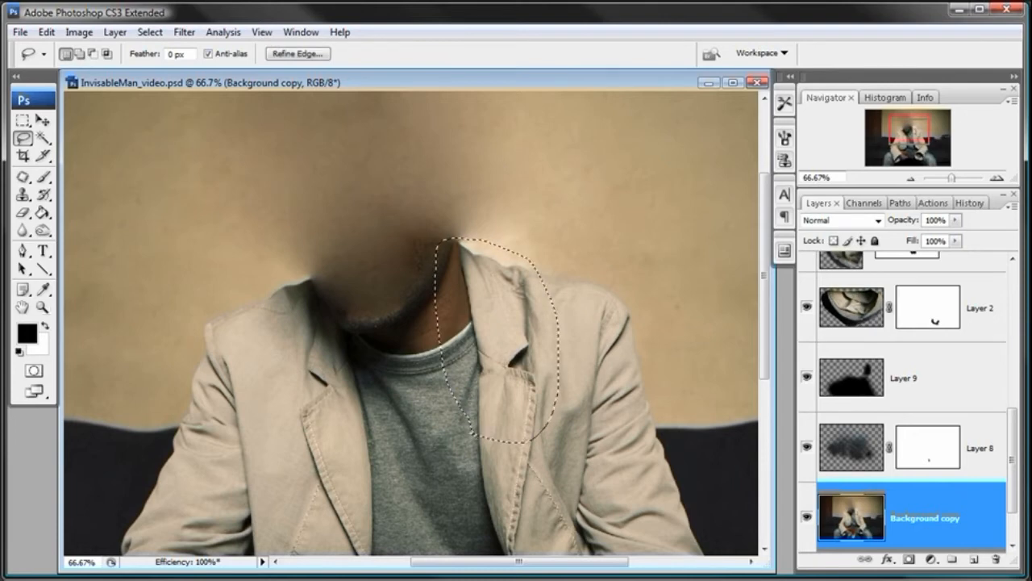
pyautogui.click(46, 32)
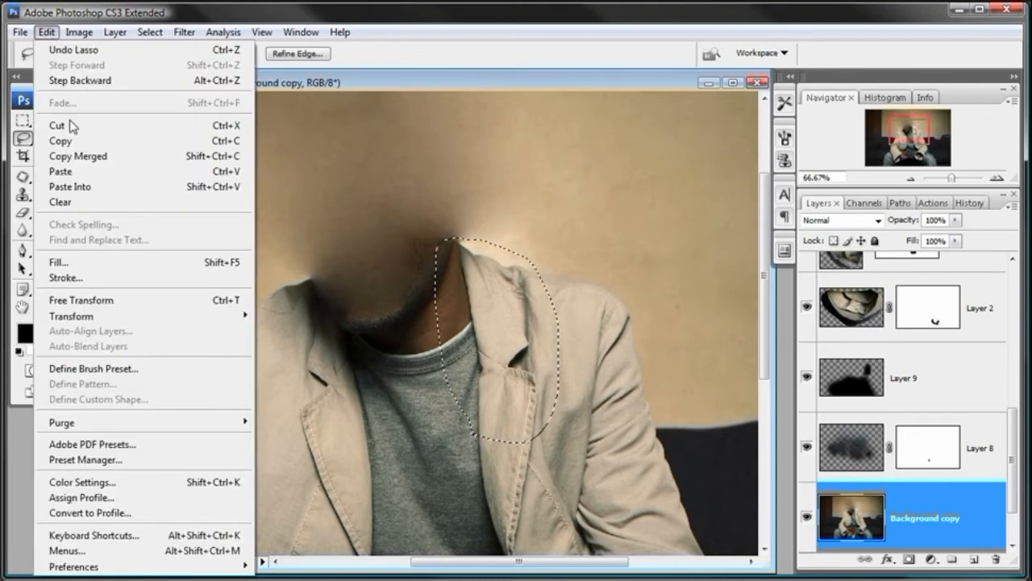
pyautogui.click(73, 156)
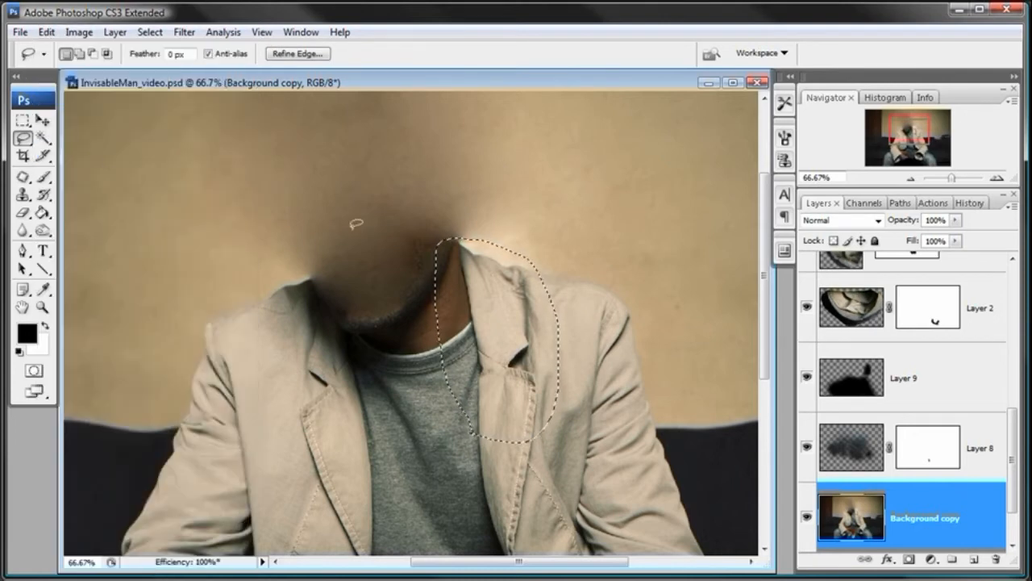
# - Paste the copied collar piece above Layer 7 and flip it horizontally
pyautogui.moveTo(1011, 416); pyautogui.dragTo(1011, 267)
pyautogui.click(846, 300)
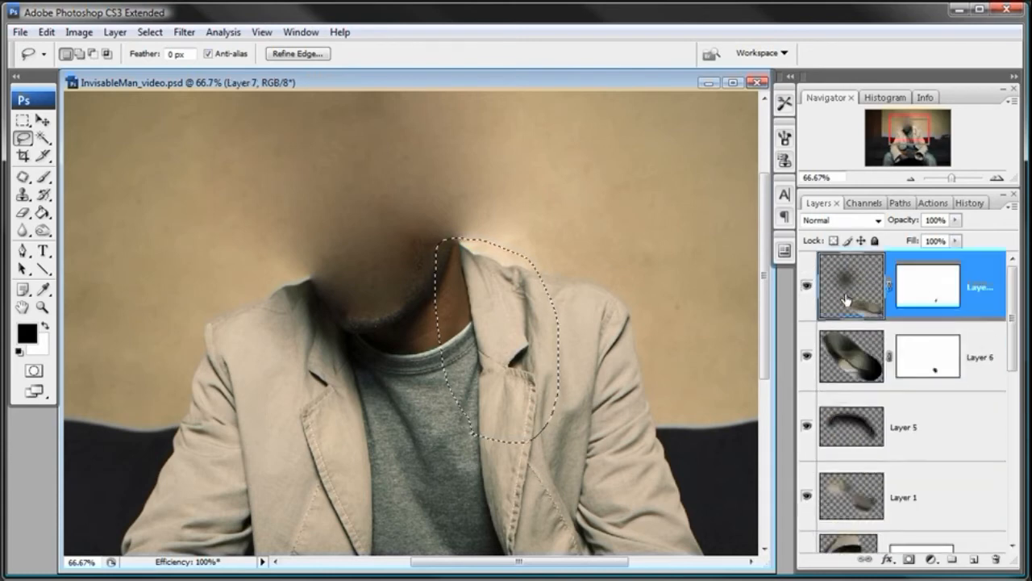
pyautogui.click(46, 33)
pyautogui.click(70, 171)
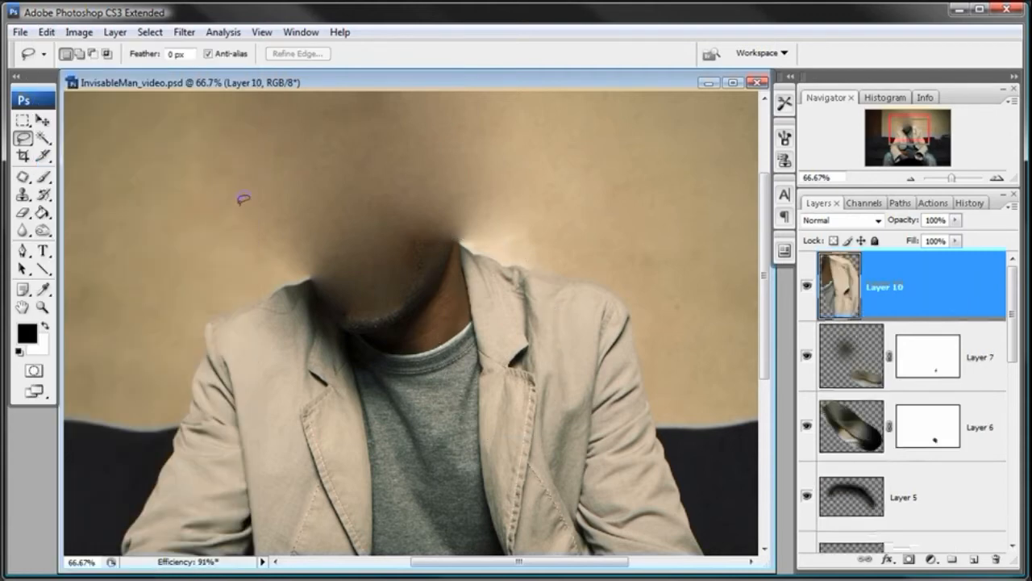
pyautogui.click(46, 32)
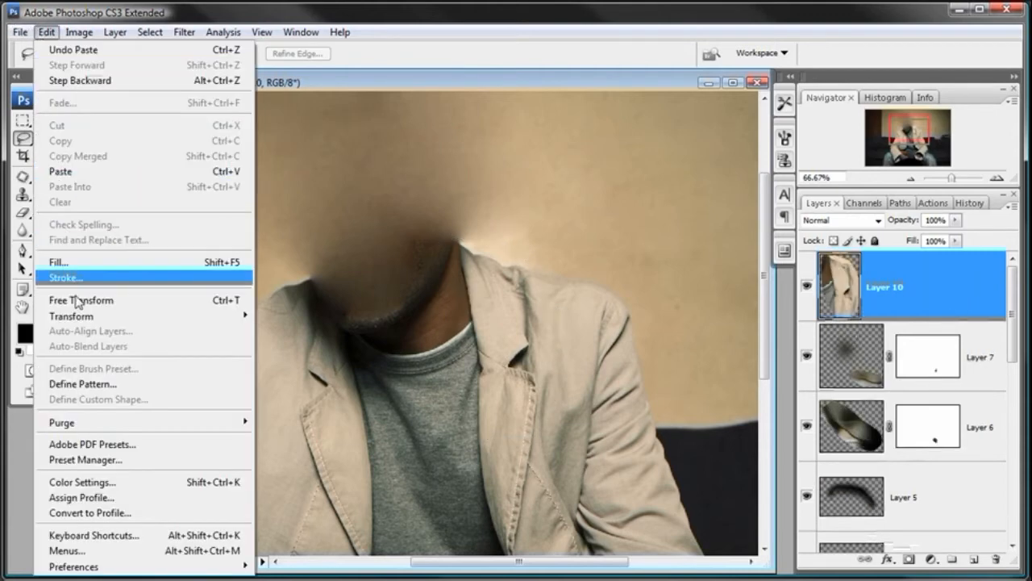
pyautogui.moveTo(84, 315)
pyautogui.click(292, 489)
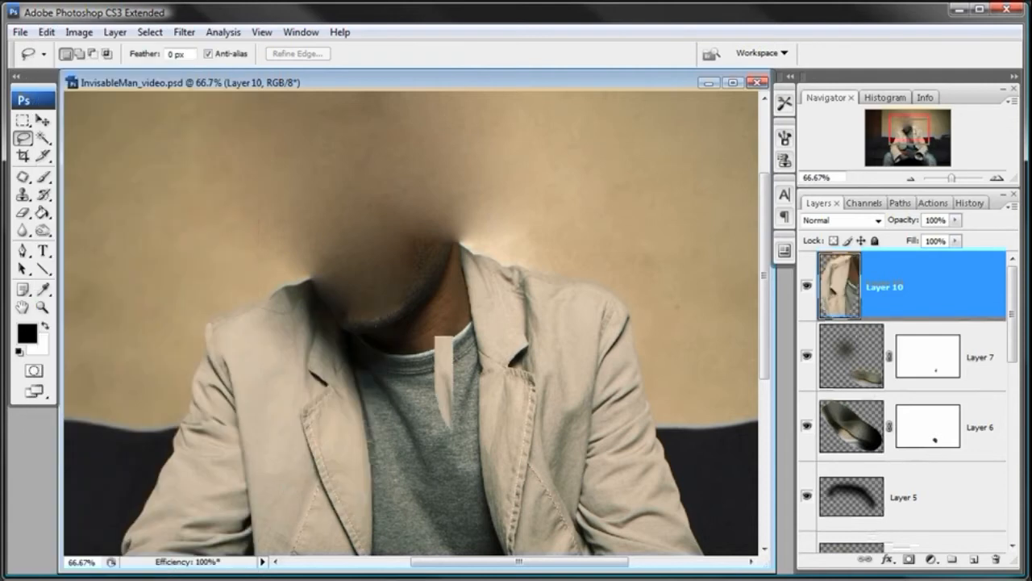
# - Free-transform the flipped collar piece onto the opposite lapel, rotated -13.3° and scaled to 103.8%, and apply it
pyautogui.click(46, 32)
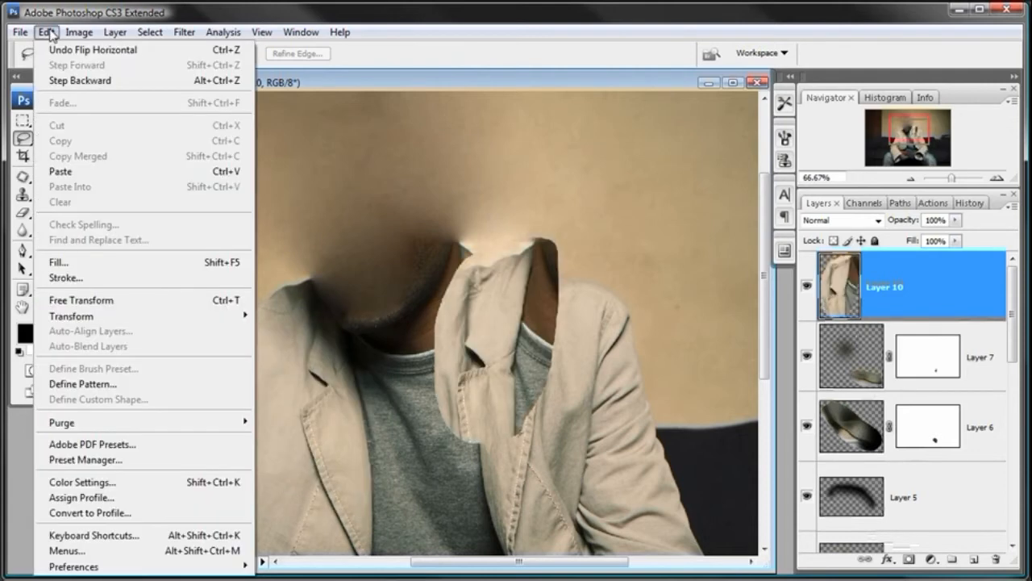
pyautogui.click(69, 304)
pyautogui.moveTo(511, 288); pyautogui.dragTo(350, 295)
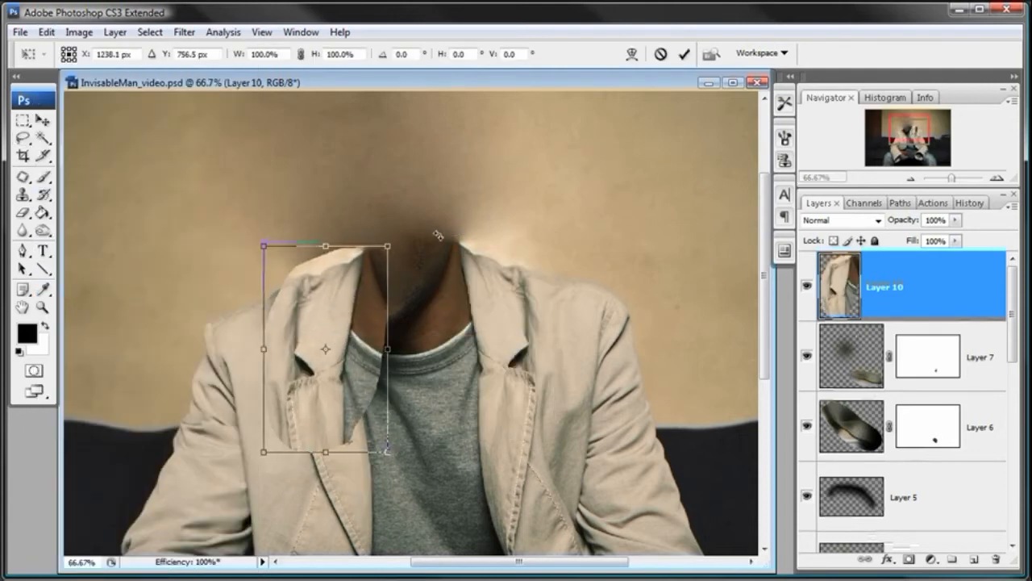
pyautogui.moveTo(436, 231); pyautogui.dragTo(384, 317)
pyautogui.moveTo(431, 280); pyautogui.dragTo(450, 304)
pyautogui.moveTo(347, 337); pyautogui.dragTo(336, 318)
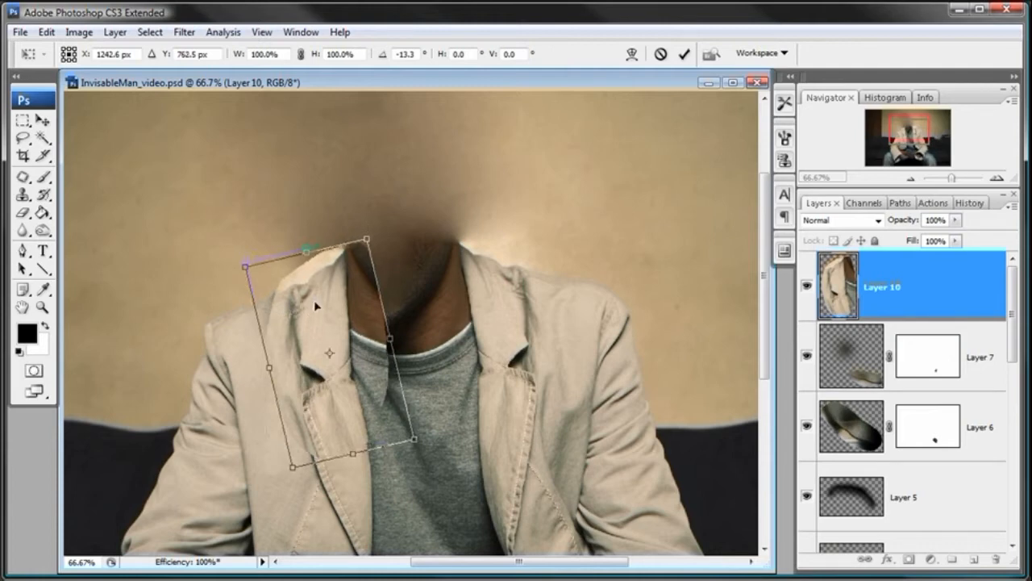
pyautogui.moveTo(315, 301)
pyautogui.mouseDown()
pyautogui.moveTo(314, 312)
pyautogui.moveTo(327, 301)
pyautogui.mouseUp()
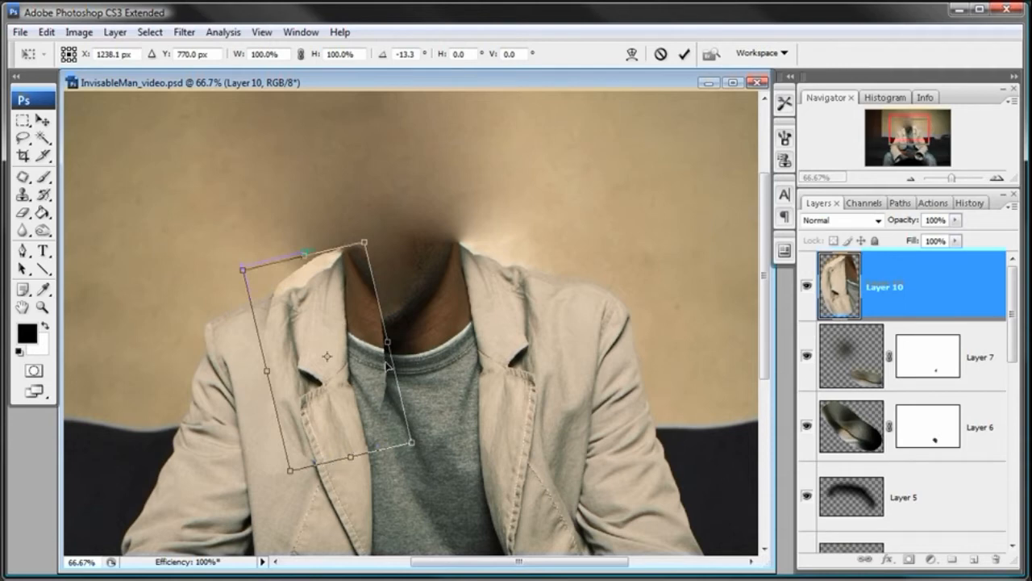
pyautogui.moveTo(328, 352)
pyautogui.mouseDown()
pyautogui.moveTo(428, 350)
pyautogui.moveTo(297, 342)
pyautogui.moveTo(336, 346)
pyautogui.moveTo(326, 349)
pyautogui.mouseUp()
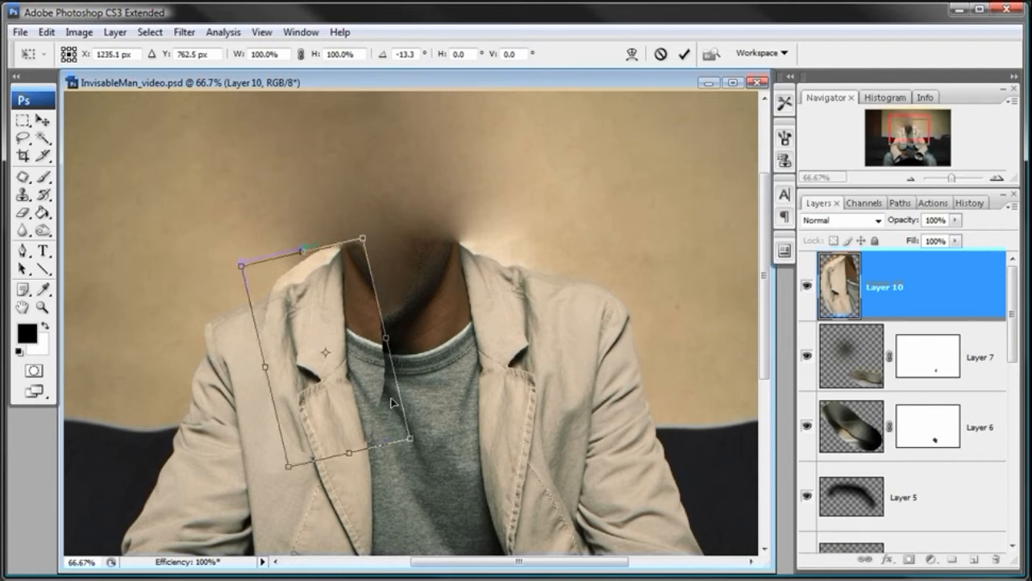
pyautogui.moveTo(409, 438); pyautogui.dragTo(392, 423)
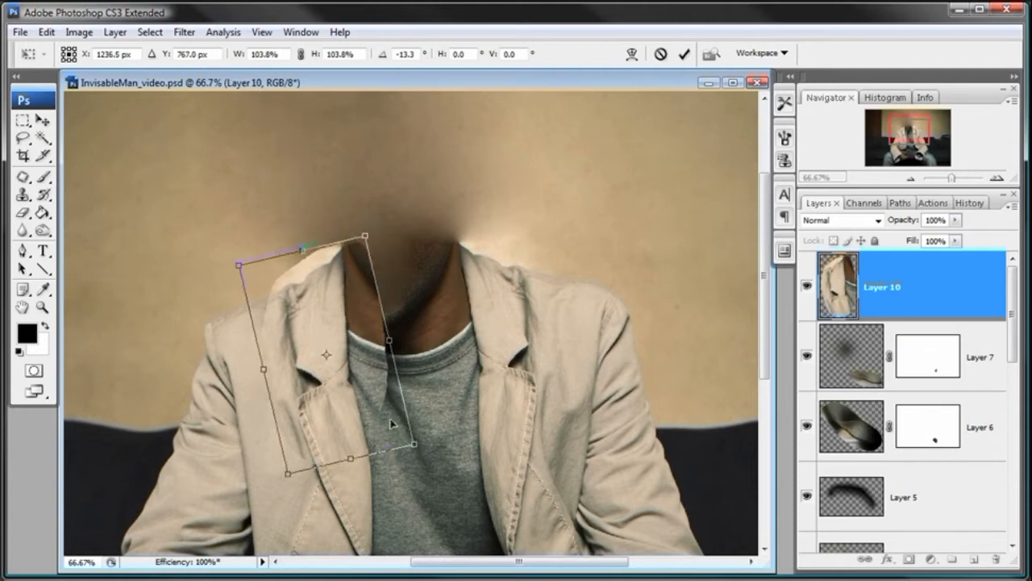
pyautogui.moveTo(393, 423); pyautogui.dragTo(389, 426)
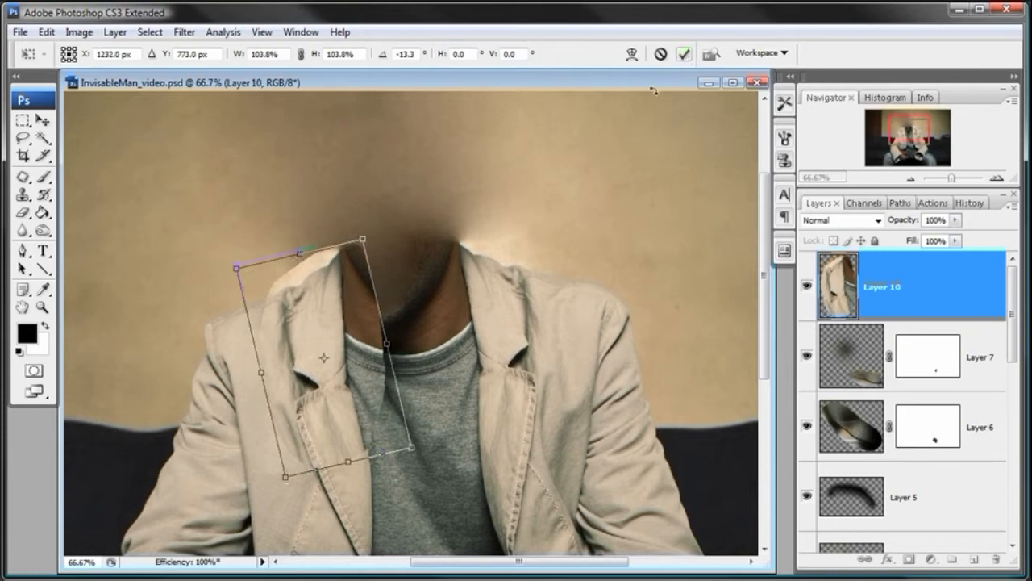
pyautogui.press('Return')
pyautogui.press('l')
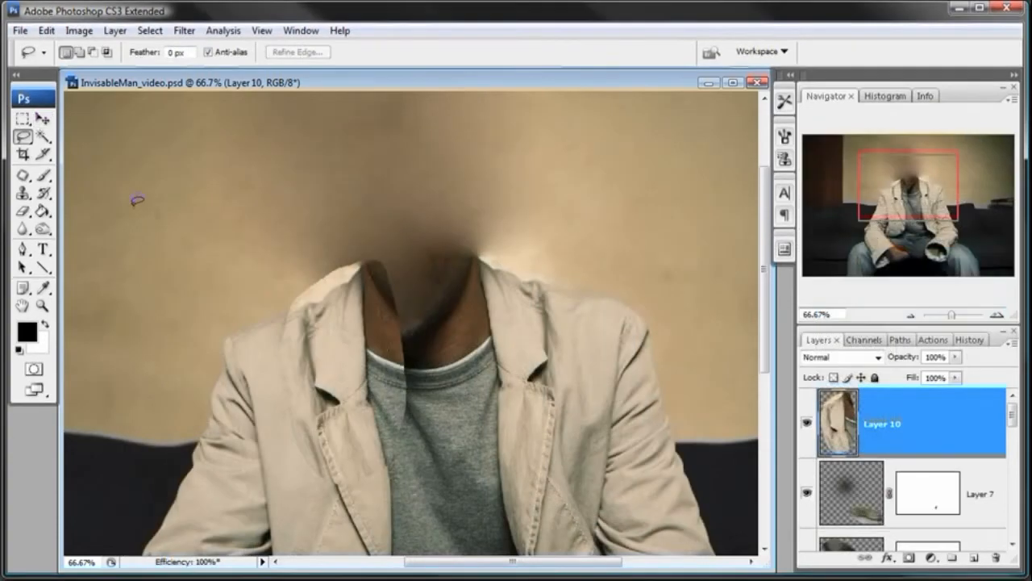
# - Rotate the flipped collar piece by a further -0.9° with Free Transform and apply it
pyautogui.click(46, 30)
pyautogui.click(149, 299)
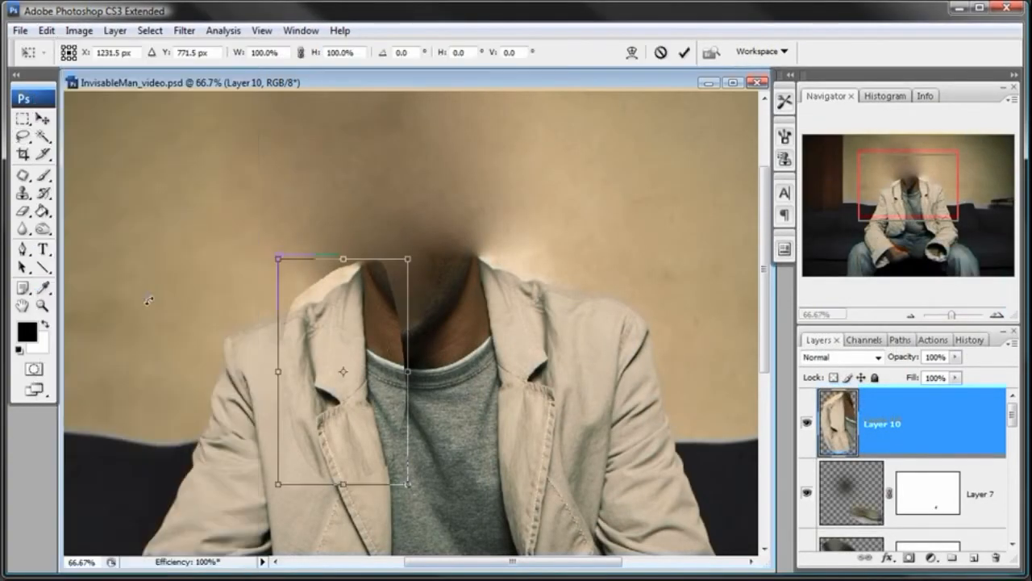
pyautogui.moveTo(477, 288); pyautogui.dragTo(476, 286)
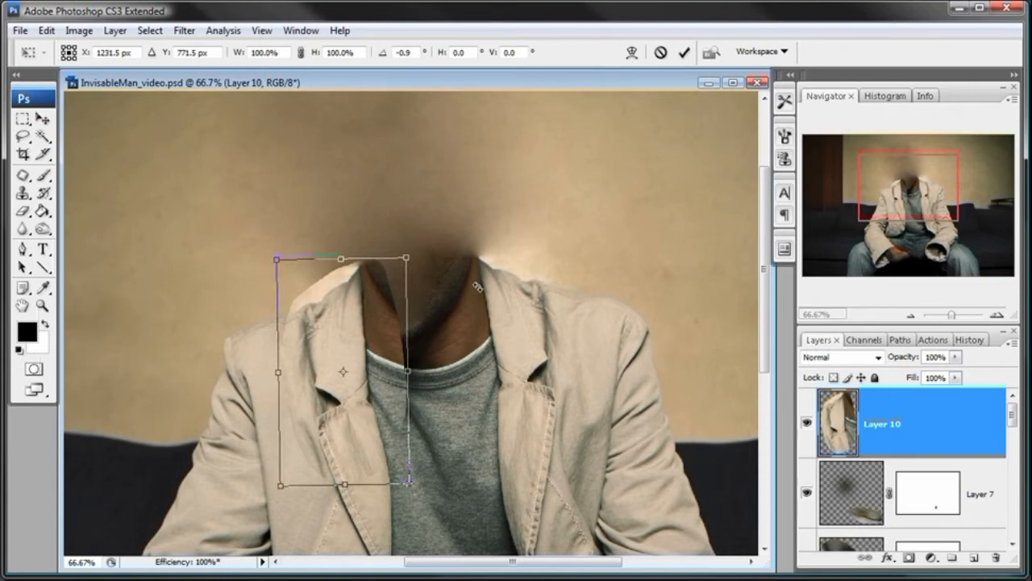
pyautogui.press('Return')
pyautogui.press('l')
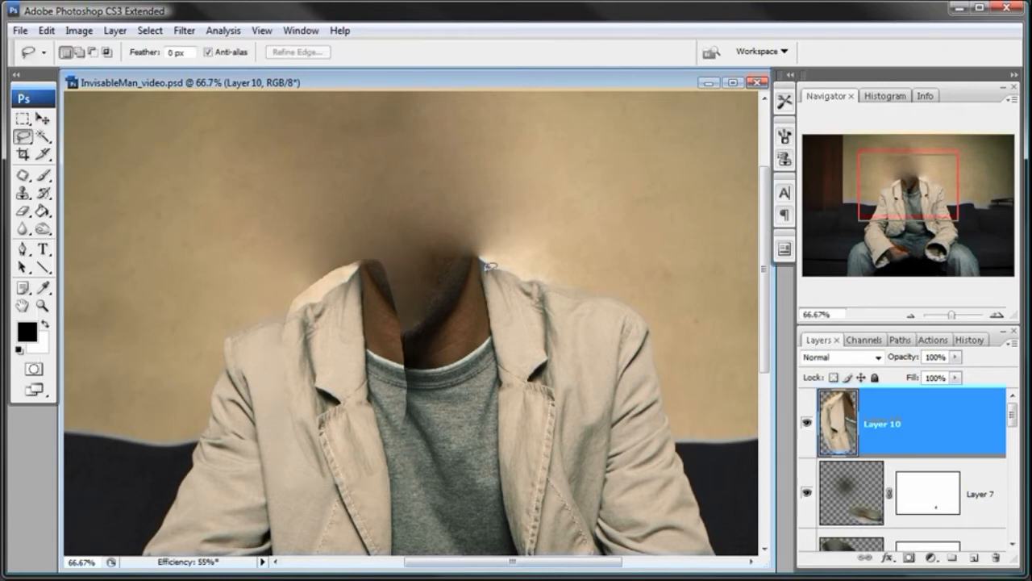
# - Add a layer mask to the flipped collar layer, Layer 10
pyautogui.click(42, 306)
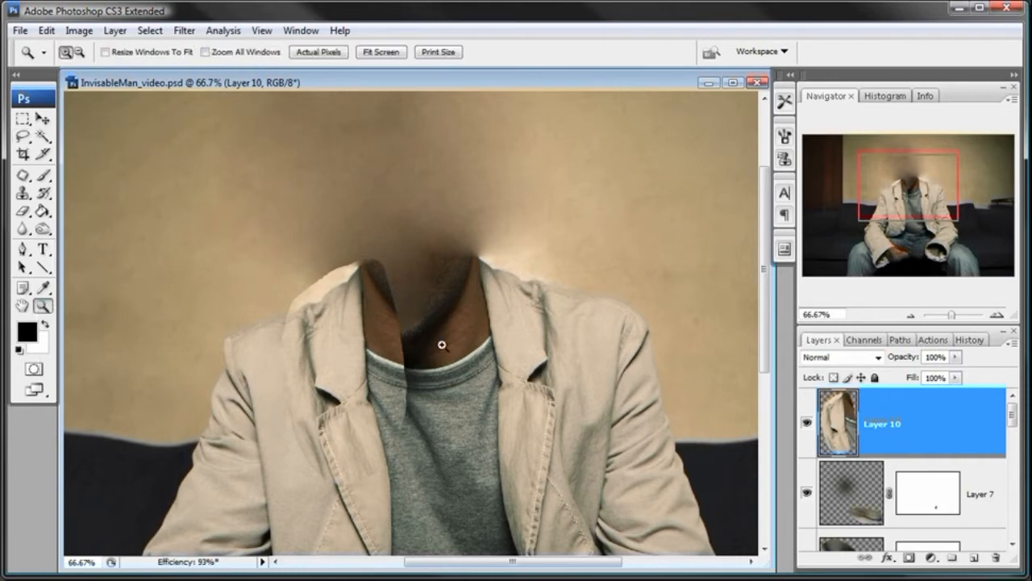
pyautogui.click(419, 384)
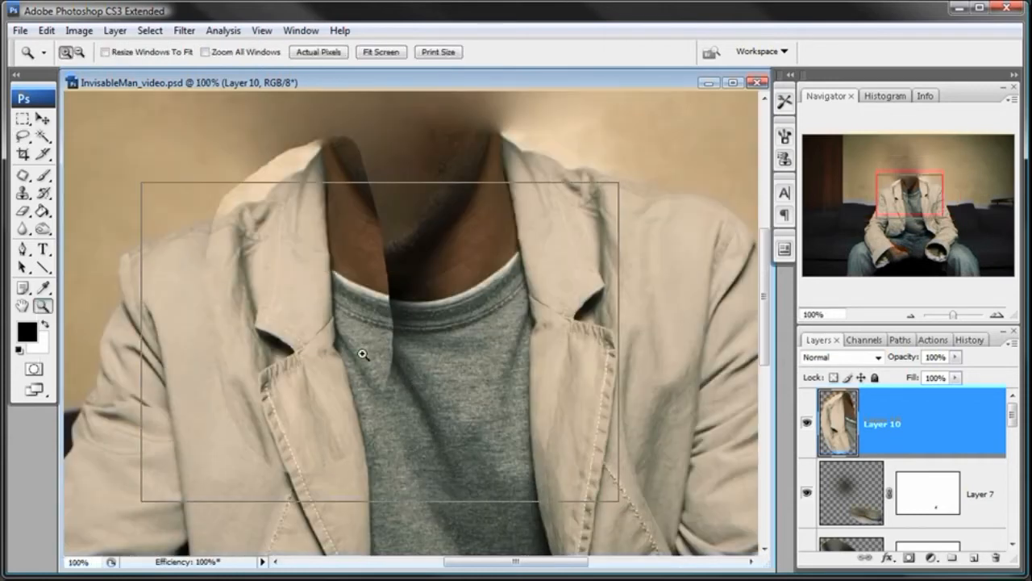
pyautogui.click(379, 353)
pyautogui.moveTo(301, 241); pyautogui.dragTo(398, 270)
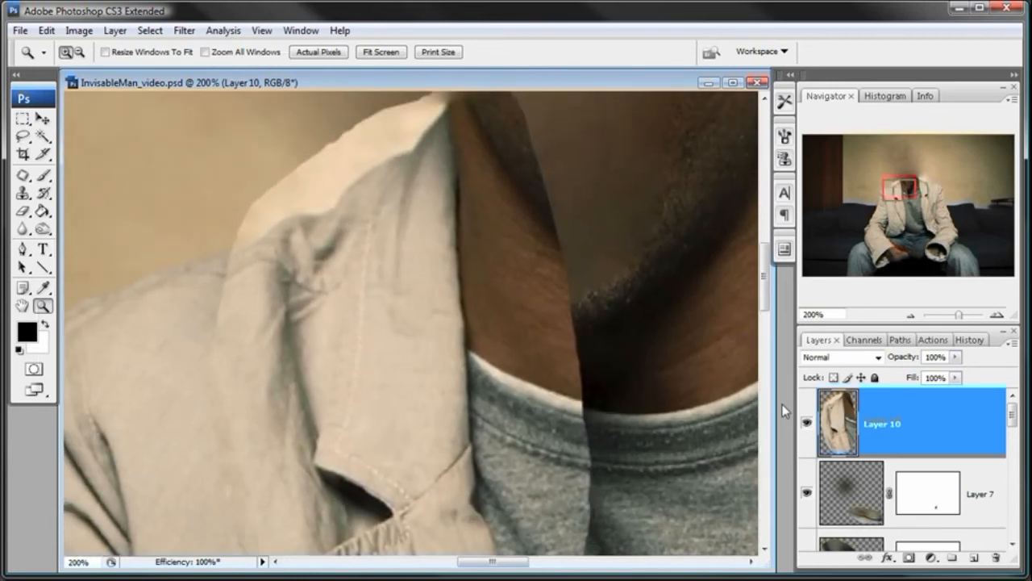
pyautogui.click(910, 557)
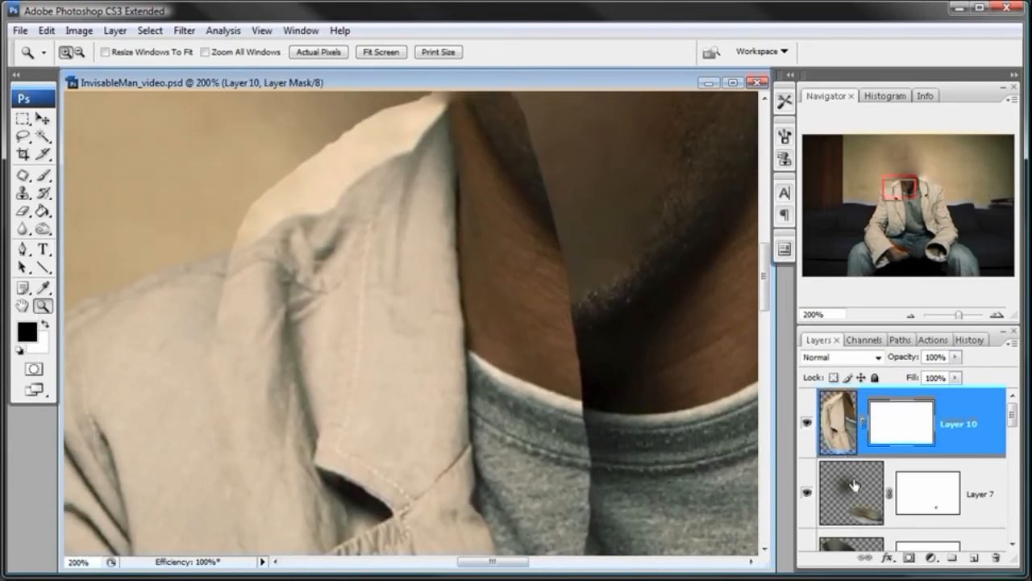
# - Paint black on the Layer 10 mask with a 62 px brush to blend the collar piece's edges into the jacket and lower lapel
pyautogui.click(44, 175)
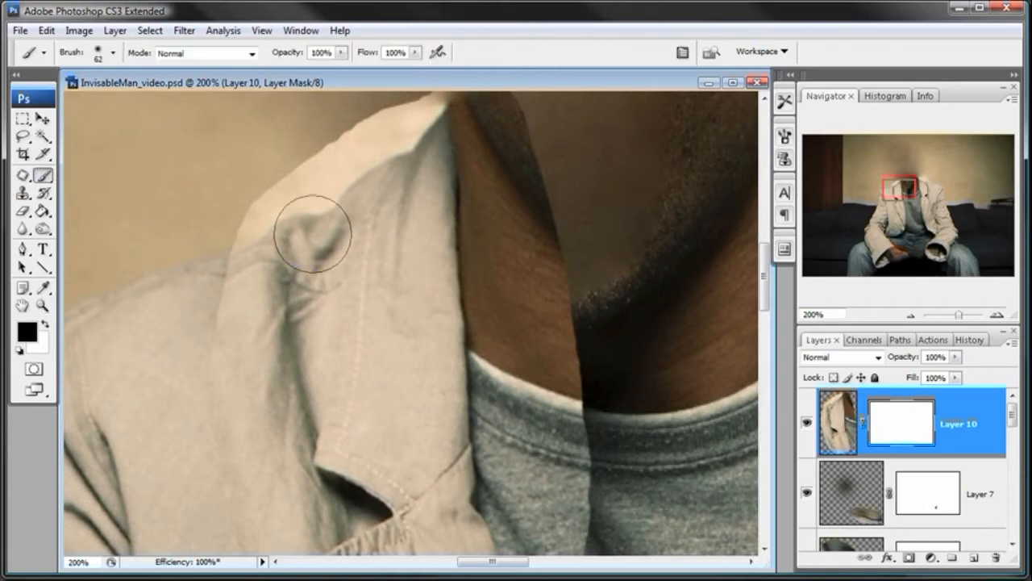
pyautogui.moveTo(231, 268)
pyautogui.mouseDown()
pyautogui.moveTo(209, 318)
pyautogui.moveTo(208, 297)
pyautogui.moveTo(208, 423)
pyautogui.mouseUp()
pyautogui.moveTo(357, 438); pyautogui.dragTo(357, 226)
pyautogui.moveTo(292, 433)
pyautogui.mouseDown()
pyautogui.moveTo(256, 382)
pyautogui.moveTo(274, 396)
pyautogui.moveTo(267, 388)
pyautogui.moveTo(245, 380)
pyautogui.moveTo(202, 306)
pyautogui.mouseUp()
pyautogui.moveTo(232, 367); pyautogui.dragTo(260, 451)
pyautogui.moveTo(334, 462); pyautogui.dragTo(310, 333)
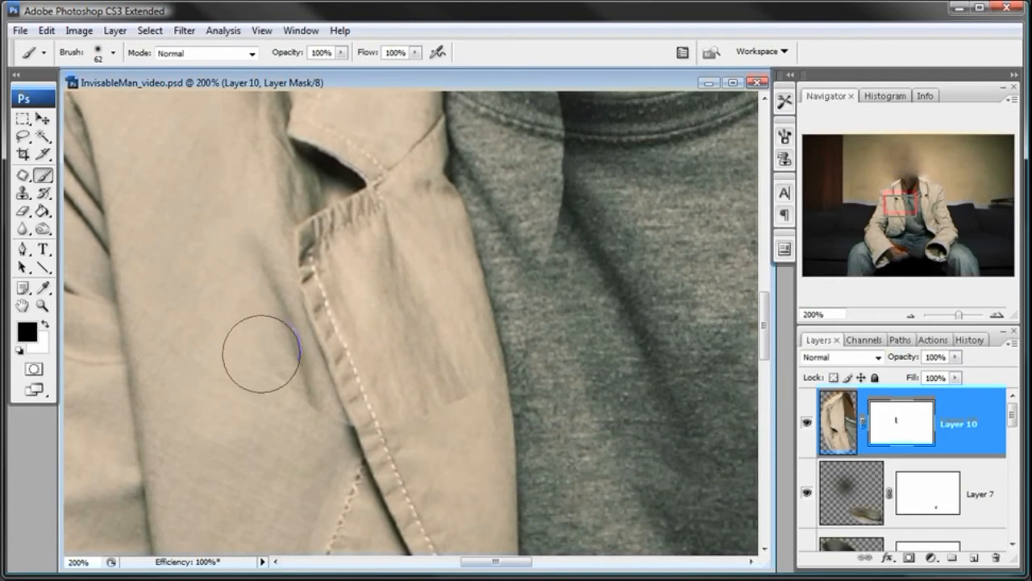
pyautogui.moveTo(381, 429)
pyautogui.mouseDown()
pyautogui.moveTo(399, 410)
pyautogui.moveTo(463, 393)
pyautogui.mouseUp()
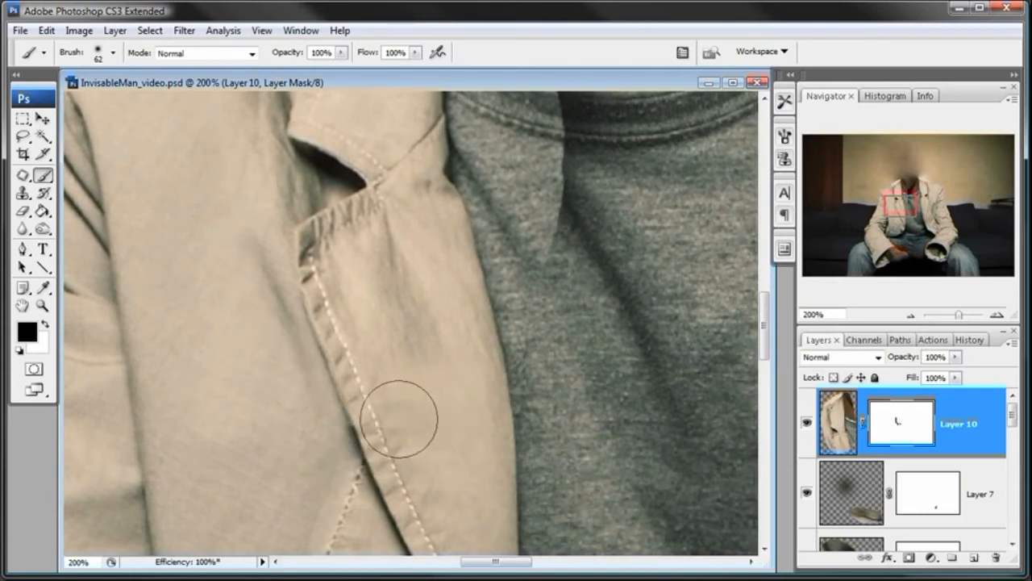
pyautogui.moveTo(339, 432)
pyautogui.mouseDown()
pyautogui.moveTo(325, 444)
pyautogui.moveTo(322, 428)
pyautogui.moveTo(306, 423)
pyautogui.moveTo(309, 437)
pyautogui.moveTo(299, 417)
pyautogui.mouseUp()
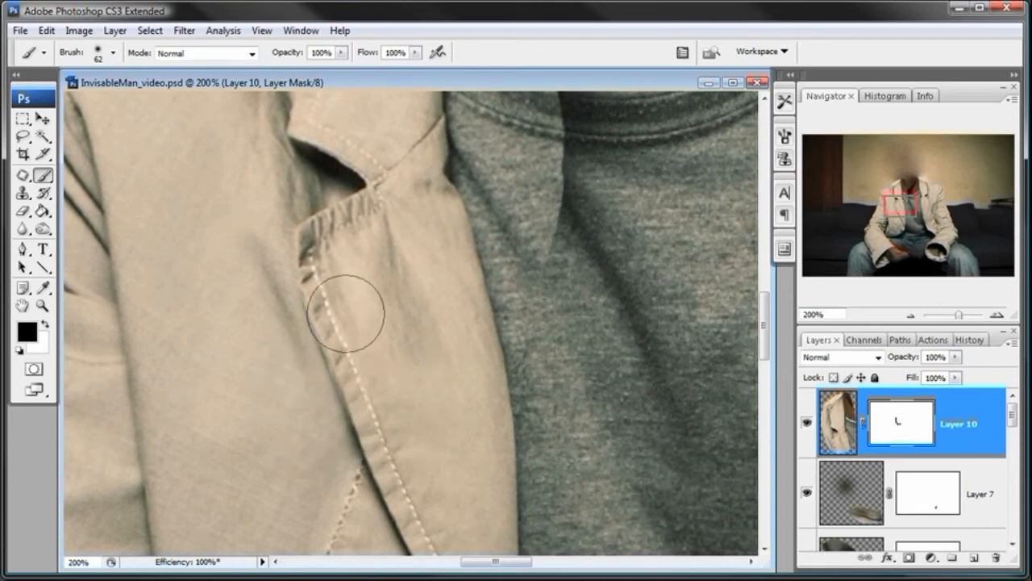
# - Paint black on the Layer 10 mask along the collar piece's excess edge above the shoulder, using a 35 px brush at 82% hardness
pyautogui.moveTo(764, 303); pyautogui.dragTo(767, 325)
pyautogui.moveTo(765, 323); pyautogui.dragTo(765, 238)
pyautogui.moveTo(312, 237)
pyautogui.mouseDown()
pyautogui.moveTo(231, 276)
pyautogui.moveTo(290, 234)
pyautogui.mouseUp()
pyautogui.rightClick(290, 233)
pyautogui.click(360, 267)
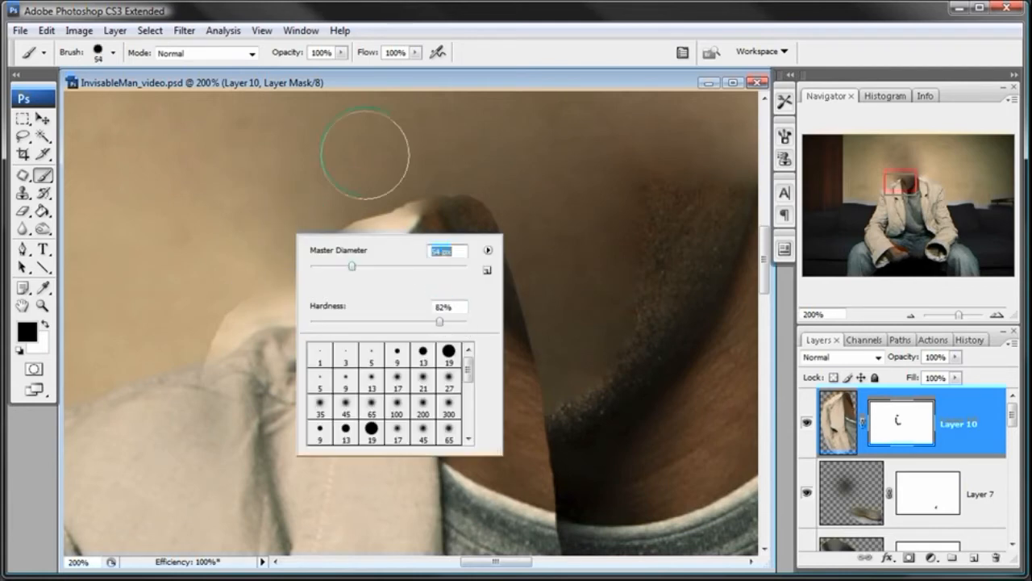
pyautogui.moveTo(359, 267); pyautogui.dragTo(342, 269)
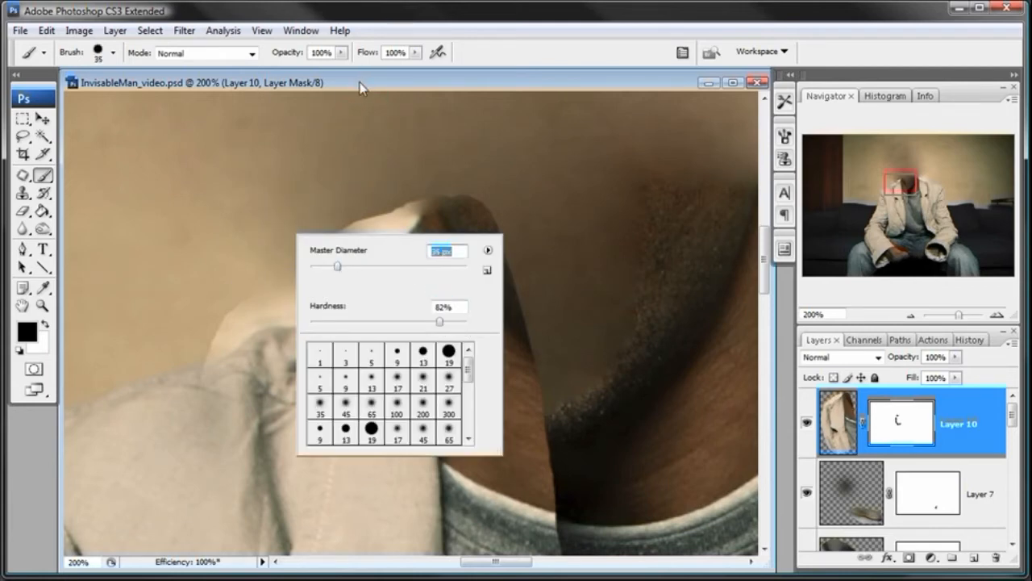
pyautogui.click(360, 84)
pyautogui.moveTo(221, 304)
pyautogui.mouseDown()
pyautogui.moveTo(185, 330)
pyautogui.moveTo(207, 330)
pyautogui.moveTo(218, 301)
pyautogui.moveTo(233, 302)
pyautogui.moveTo(245, 250)
pyautogui.mouseUp()
# - Soften the brush to 0% hardness at 56 px and mask out the stray light collar edge above the jacket shoulder
pyautogui.rightClick(278, 221)
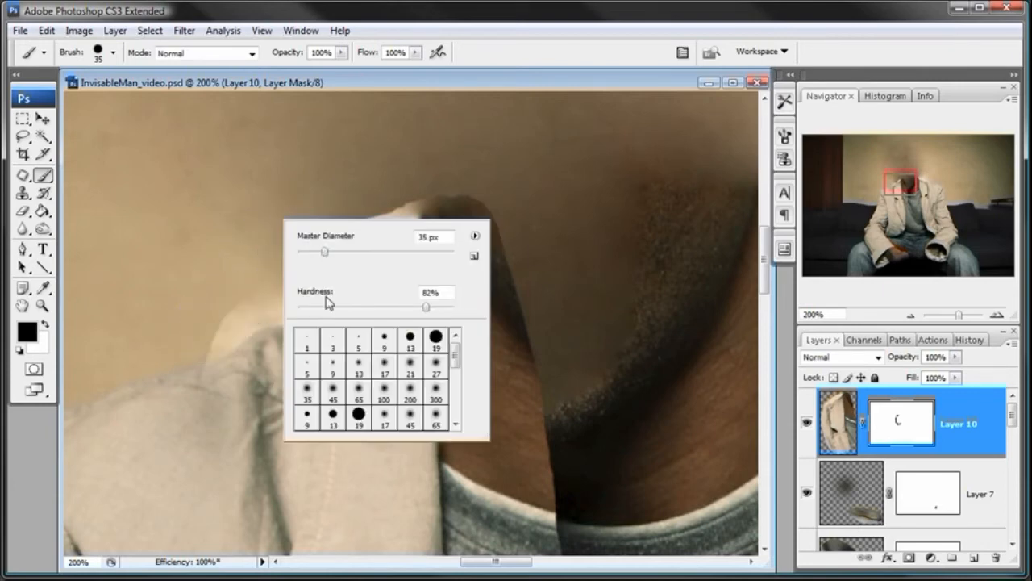
pyautogui.press('Return')
pyautogui.rightClick(281, 212)
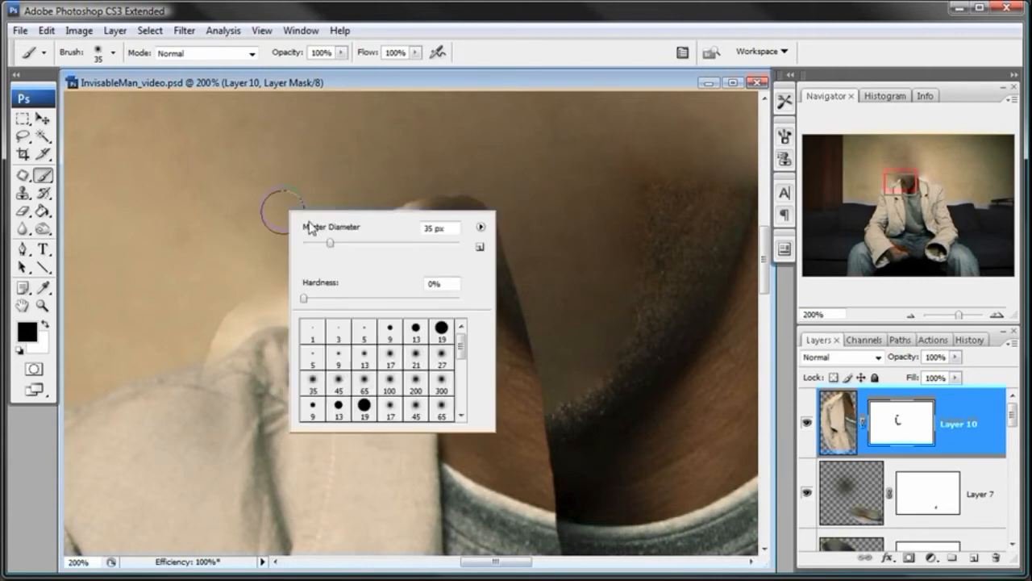
pyautogui.press('Return')
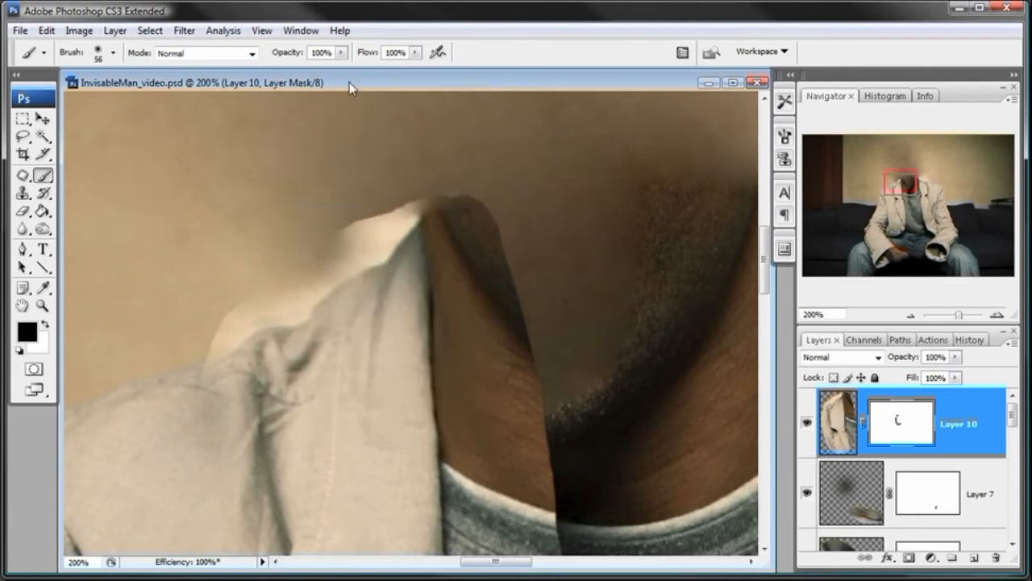
pyautogui.moveTo(299, 239)
pyautogui.mouseDown()
pyautogui.moveTo(197, 333)
pyautogui.moveTo(284, 243)
pyautogui.moveTo(337, 222)
pyautogui.moveTo(337, 239)
pyautogui.moveTo(351, 219)
pyautogui.moveTo(287, 272)
pyautogui.moveTo(313, 254)
pyautogui.moveTo(311, 235)
pyautogui.moveTo(374, 211)
pyautogui.moveTo(332, 242)
pyautogui.mouseUp()
pyautogui.moveTo(382, 339); pyautogui.dragTo(473, 310)
pyautogui.moveTo(508, 371); pyautogui.dragTo(266, 317)
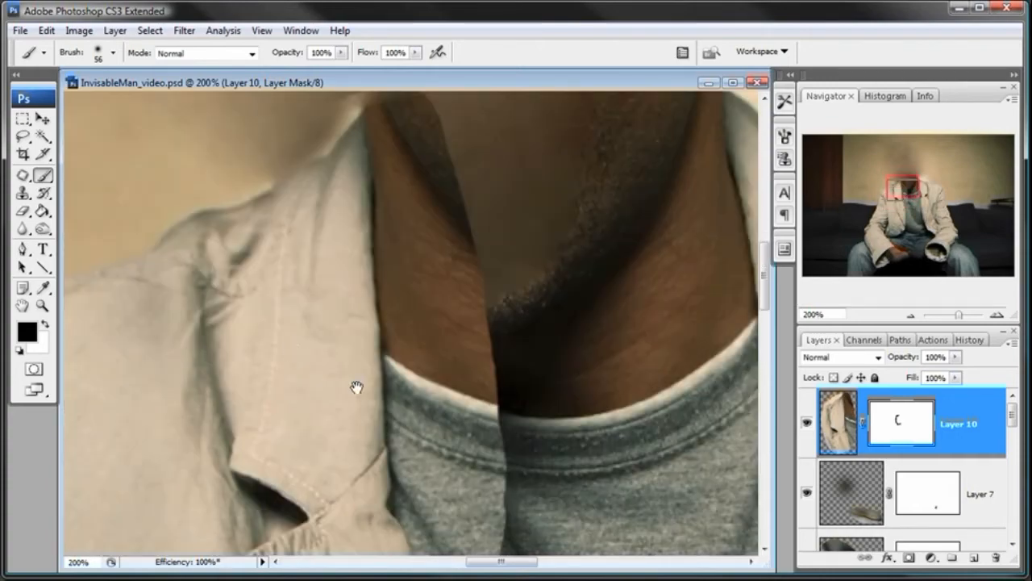
# - Mask away the flipped collar piece's leftover shirt and skin overlap along the shirt front, neckline and lower neck
pyautogui.moveTo(395, 410)
pyautogui.mouseDown()
pyautogui.moveTo(426, 355)
pyautogui.moveTo(339, 120)
pyautogui.mouseUp()
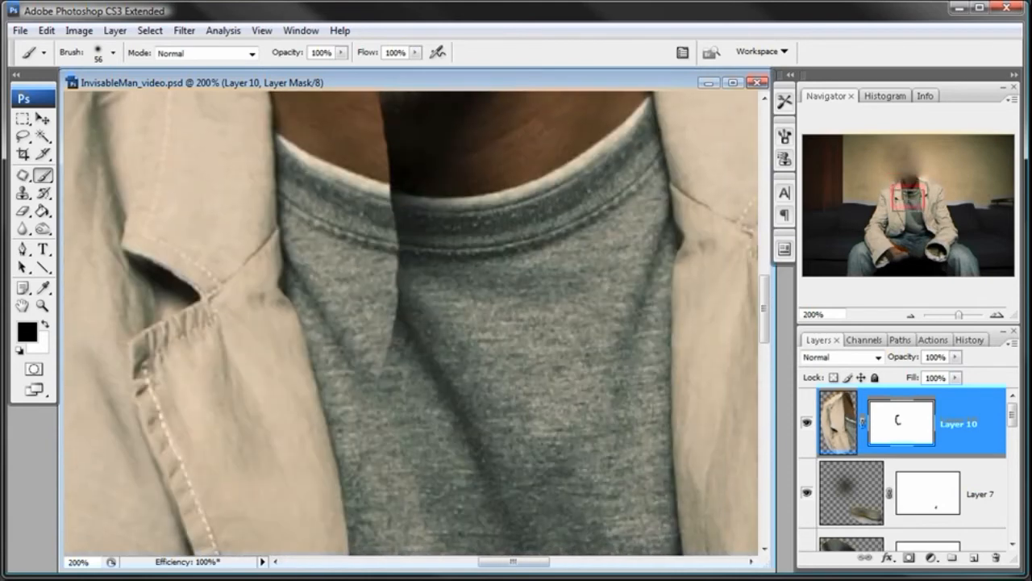
pyautogui.moveTo(407, 327)
pyautogui.mouseDown()
pyautogui.moveTo(392, 392)
pyautogui.moveTo(427, 299)
pyautogui.moveTo(408, 272)
pyautogui.moveTo(392, 348)
pyautogui.moveTo(423, 346)
pyautogui.mouseUp()
pyautogui.moveTo(414, 256); pyautogui.dragTo(417, 404)
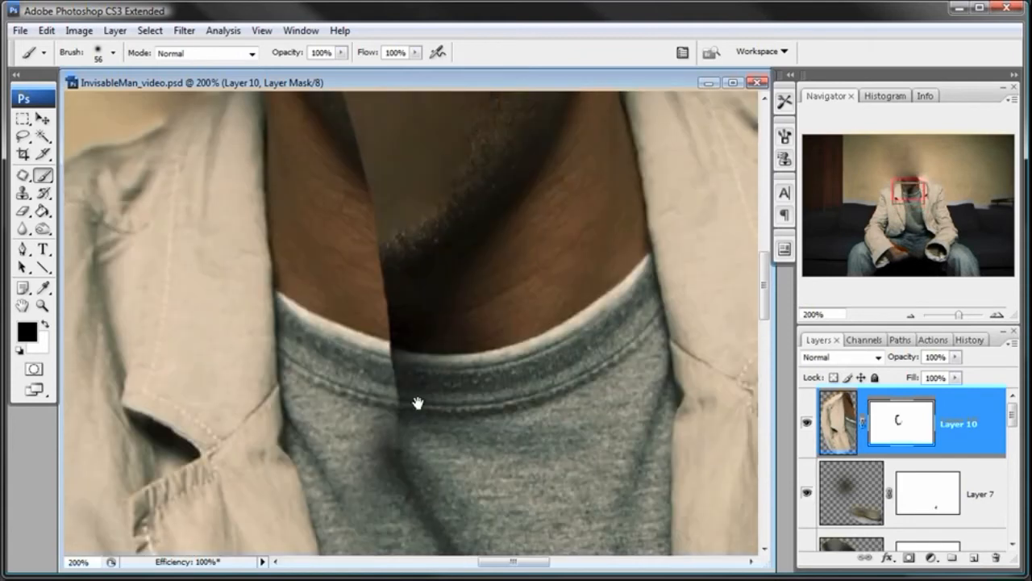
pyautogui.moveTo(401, 233)
pyautogui.mouseDown()
pyautogui.moveTo(376, 258)
pyautogui.moveTo(406, 295)
pyautogui.moveTo(338, 279)
pyautogui.moveTo(385, 403)
pyautogui.moveTo(420, 334)
pyautogui.mouseUp()
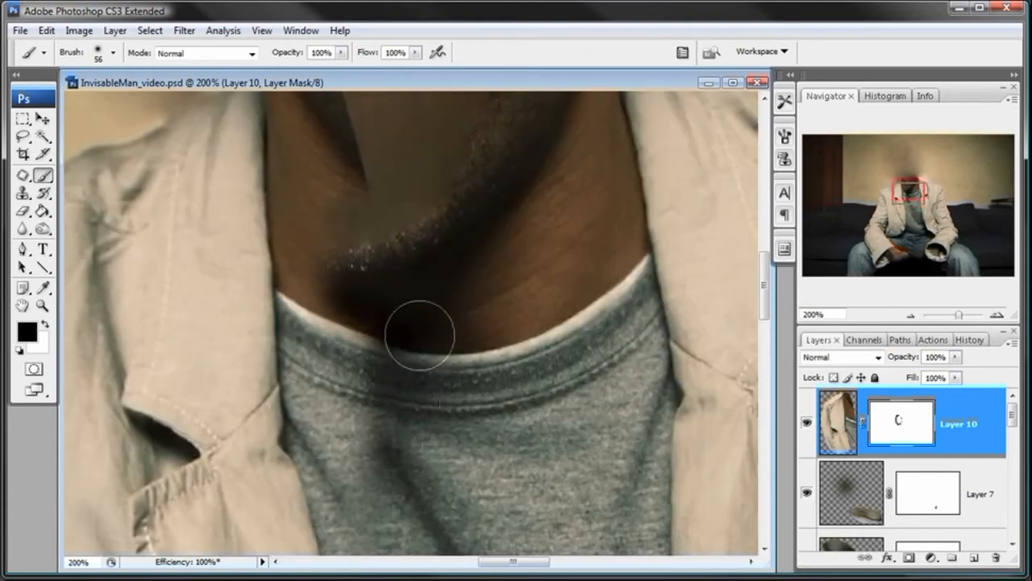
# - Create a new layer and use the Clone Stamp, sampling All Layers, to repair the break in the shirt's neckline
pyautogui.moveTo(24, 196); pyautogui.dragTo(61, 200)
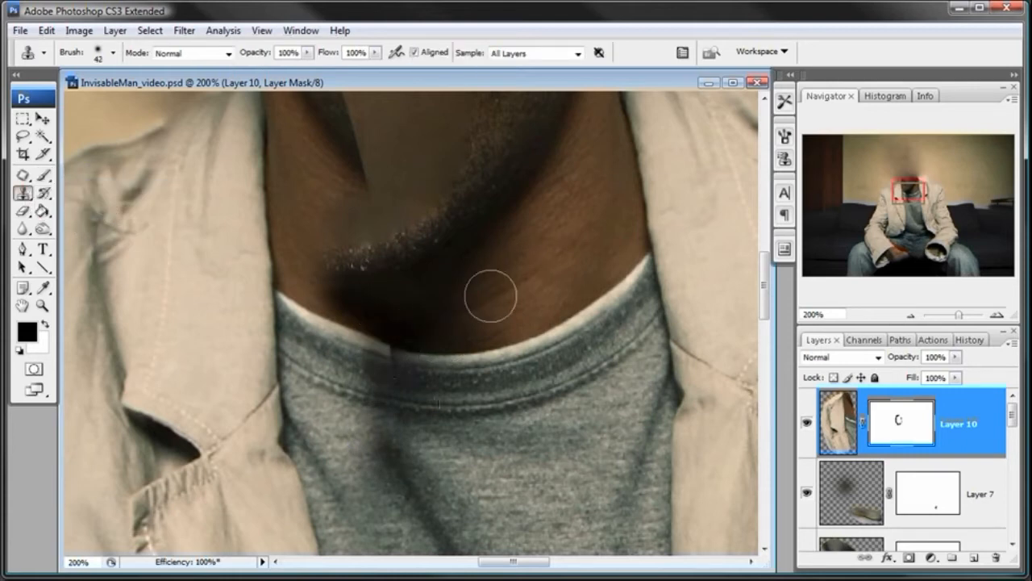
pyautogui.click(977, 556)
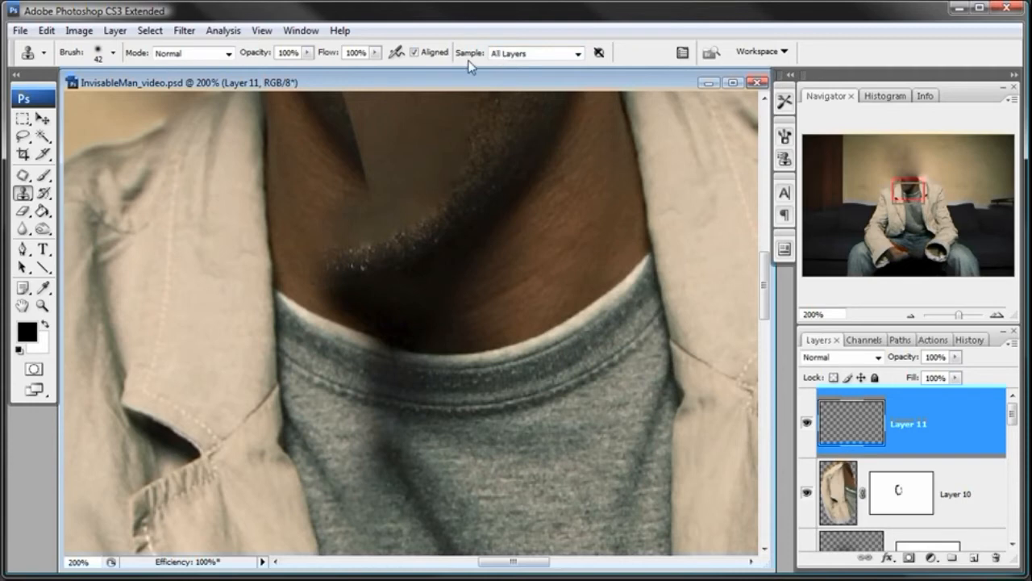
pyautogui.click(579, 55)
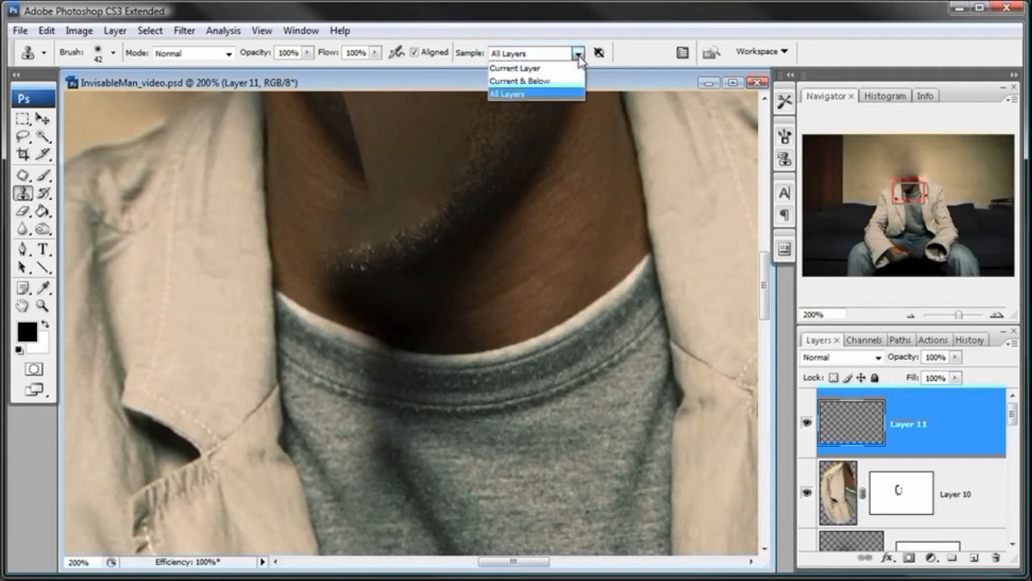
pyautogui.click(555, 94)
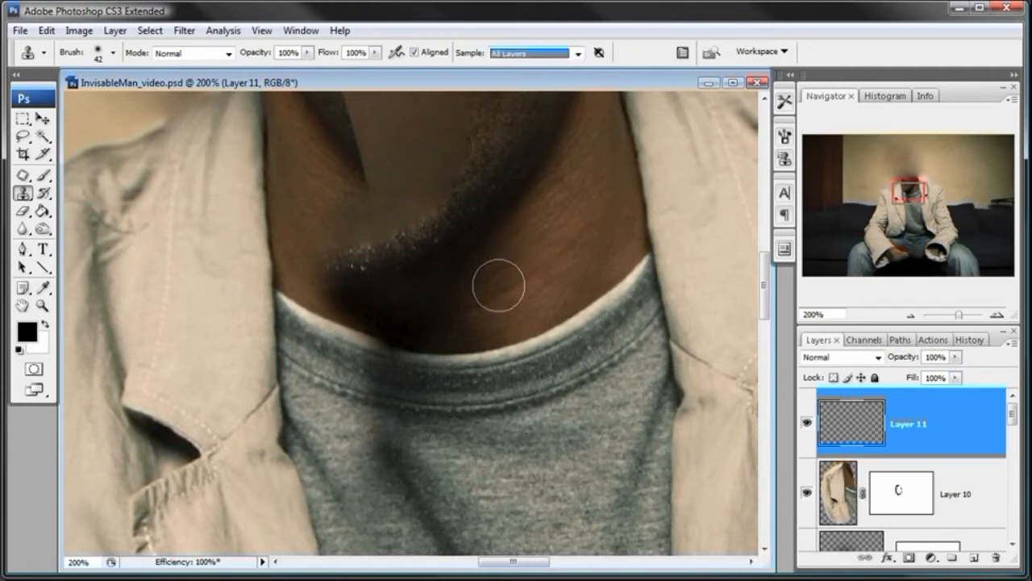
pyautogui.keyDown('alt'); pyautogui.click(369, 348); pyautogui.keyUp('alt')
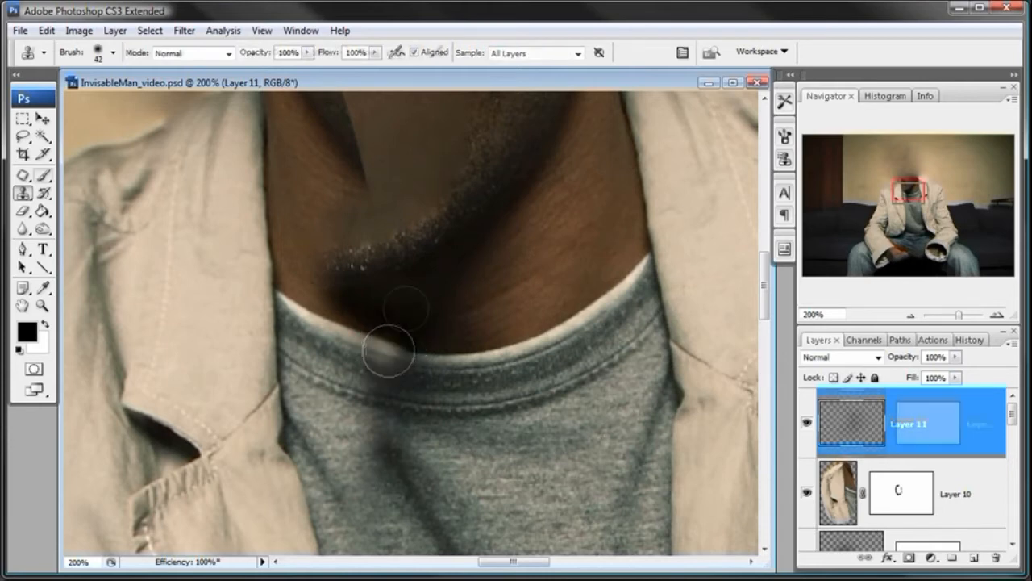
# - Add a mask to Layer 11 and brush a black 28 px stroke over the neck skin just above the neckline
pyautogui.press('b')
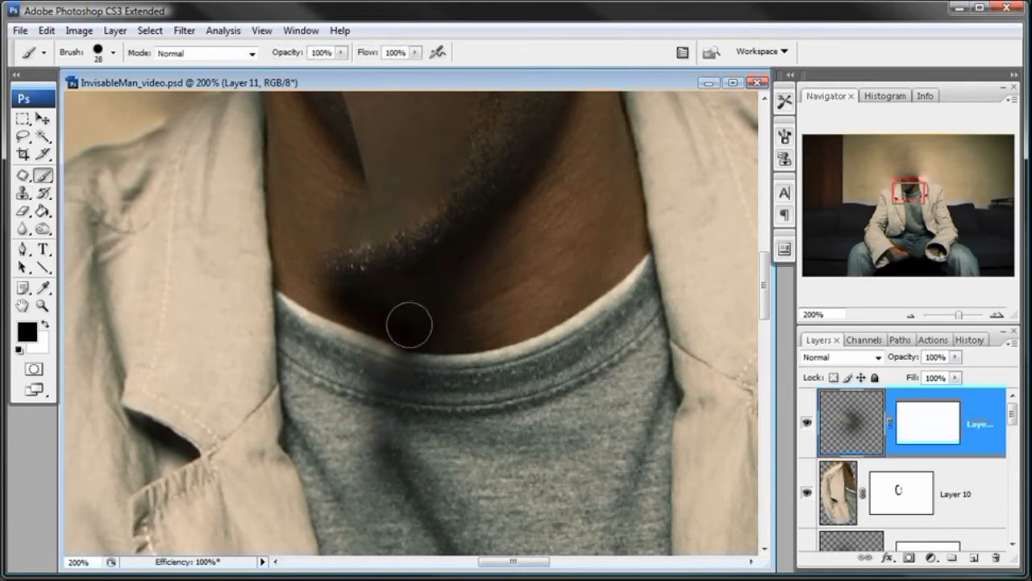
pyautogui.moveTo(404, 326); pyautogui.dragTo(338, 296)
pyautogui.moveTo(433, 251); pyautogui.dragTo(430, 343)
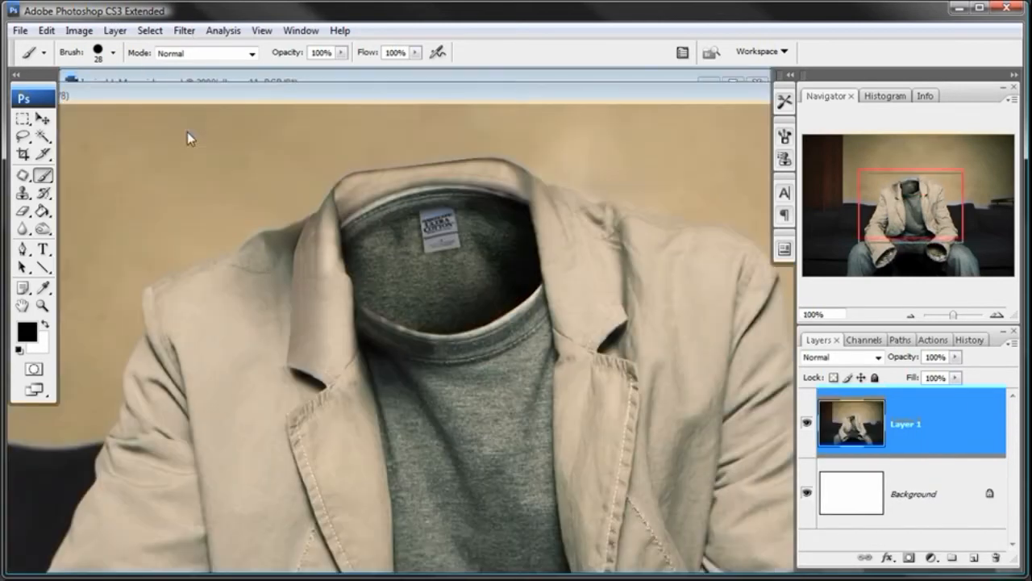
# - Examine the inner shirt and back collar in the finished reference image and close it
pyautogui.moveTo(187, 131); pyautogui.dragTo(183, 123)
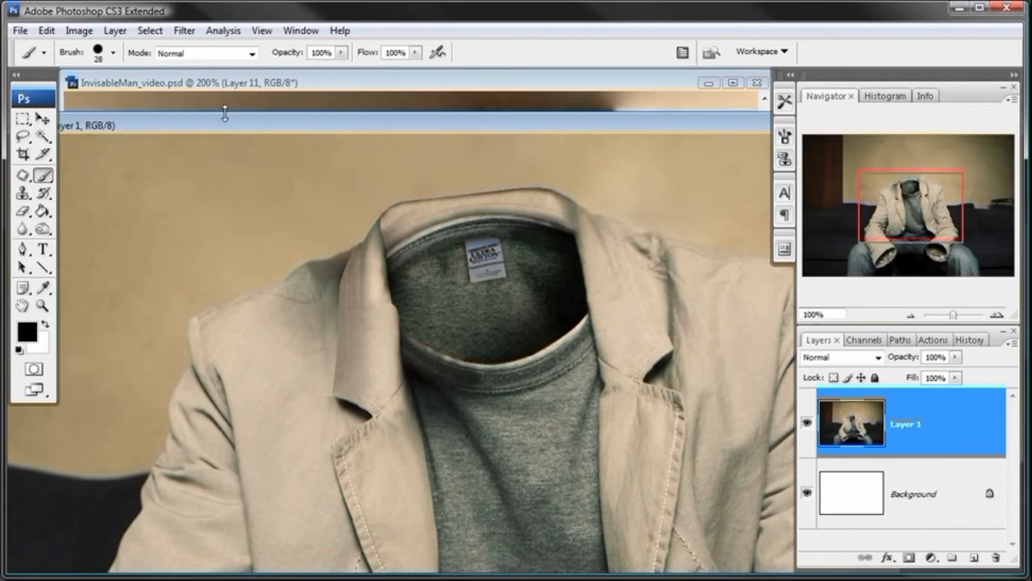
pyautogui.hotkey('ctrl', 'w')
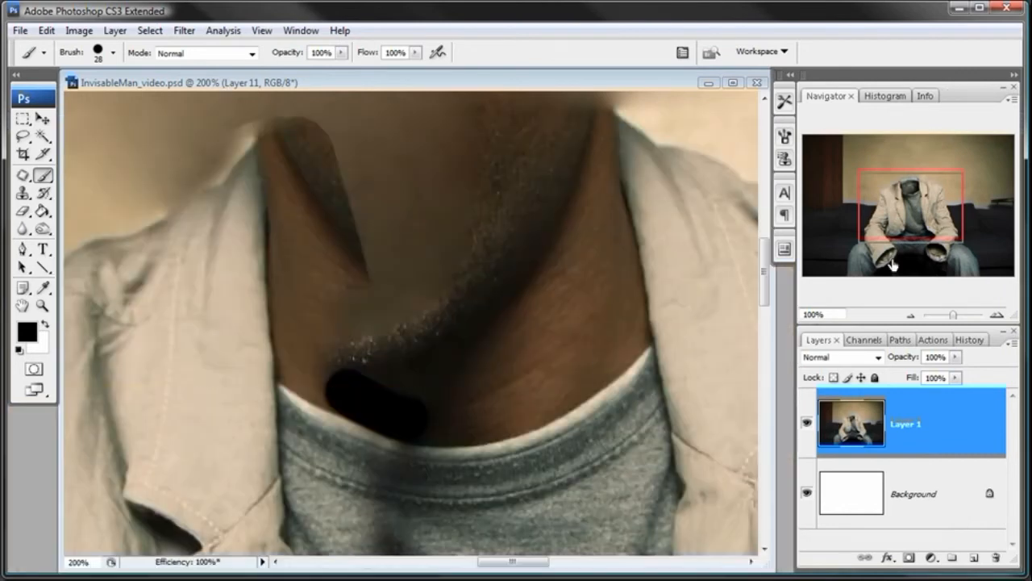
# - Set the Clone Stamp to a soft 176 px brush and create a new layer above Layer 11 for the shirt fabric
pyautogui.click(911, 316)
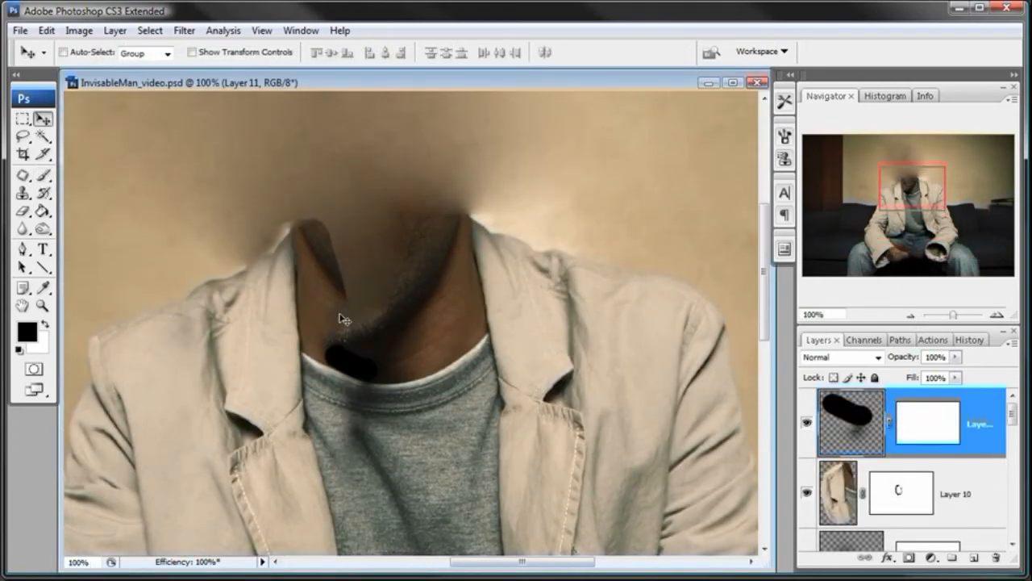
pyautogui.click(23, 136)
pyautogui.moveTo(764, 292)
pyautogui.mouseDown()
pyautogui.moveTo(766, 317)
pyautogui.moveTo(766, 308)
pyautogui.mouseUp()
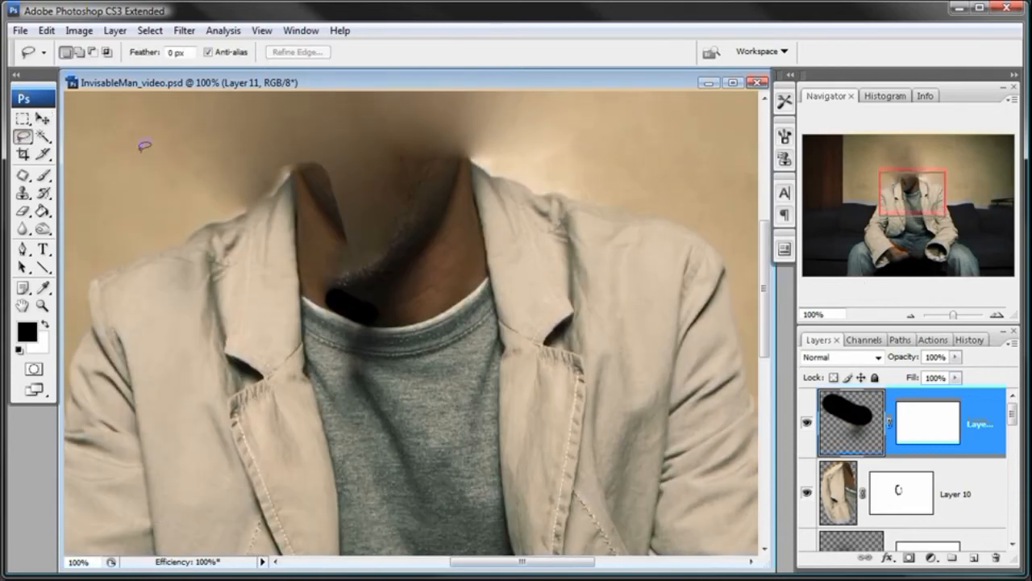
pyautogui.click(23, 176)
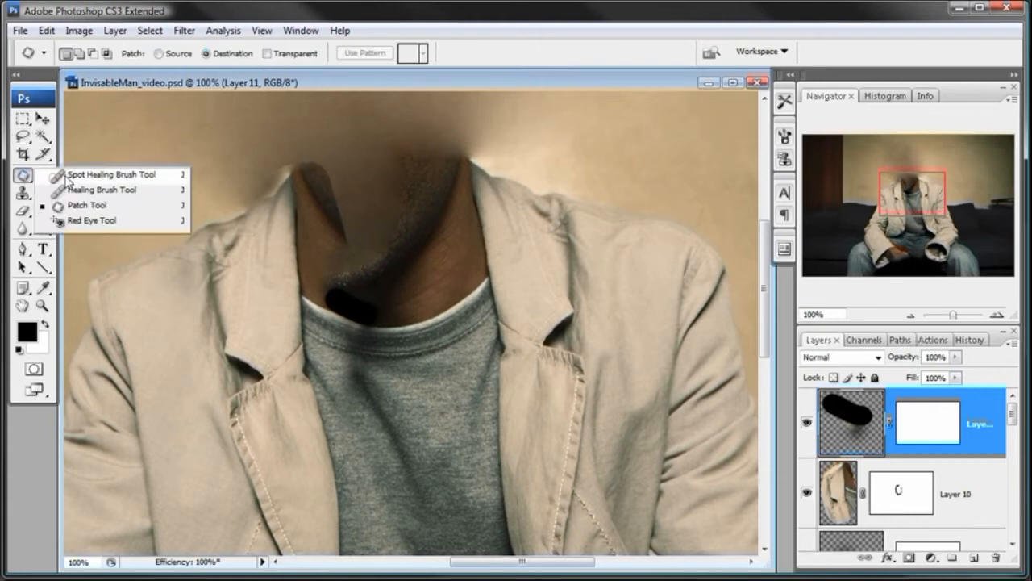
pyautogui.click(24, 194)
pyautogui.click(88, 192)
pyautogui.rightClick(391, 341)
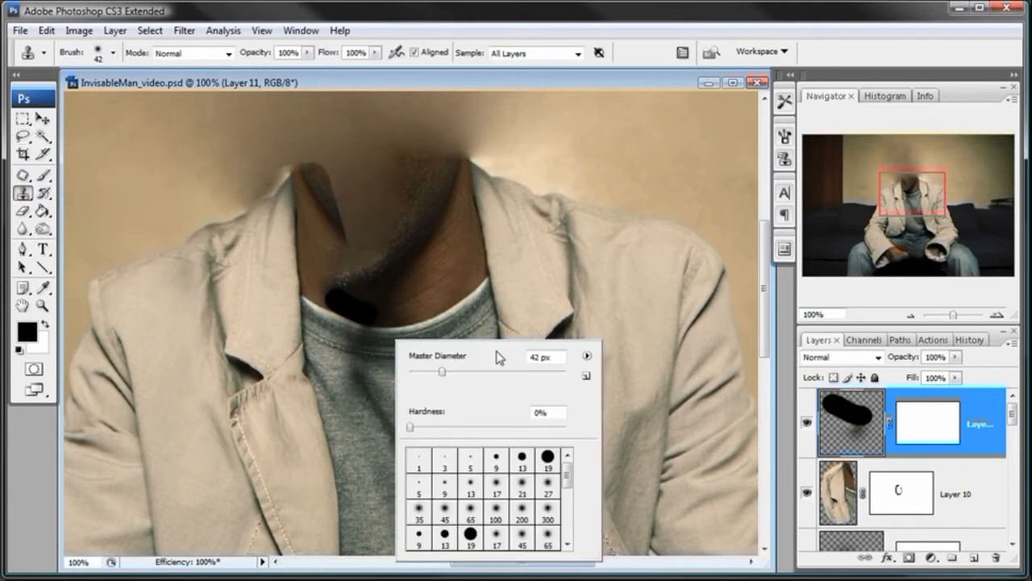
pyautogui.click(534, 371)
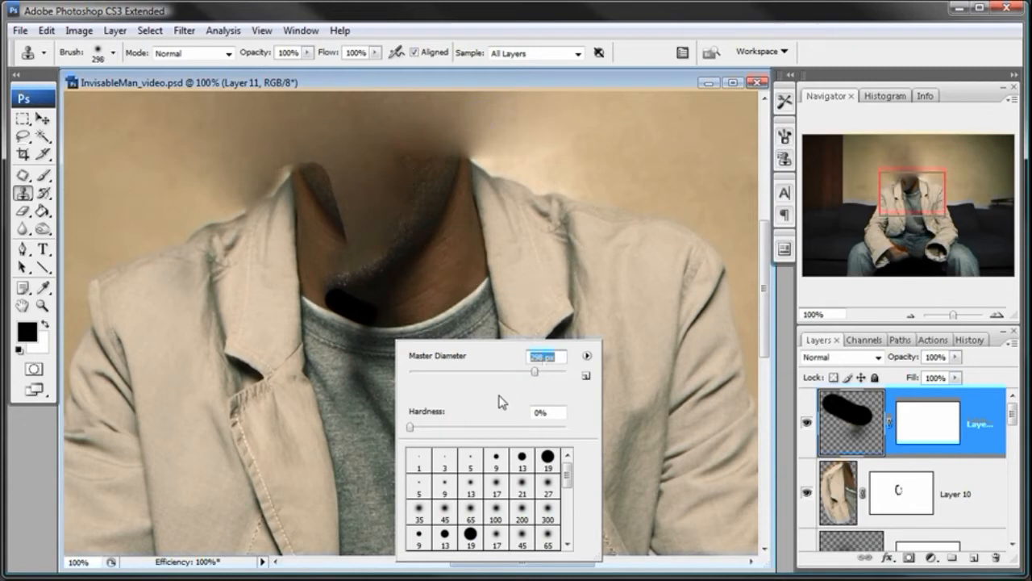
pyautogui.click(522, 280)
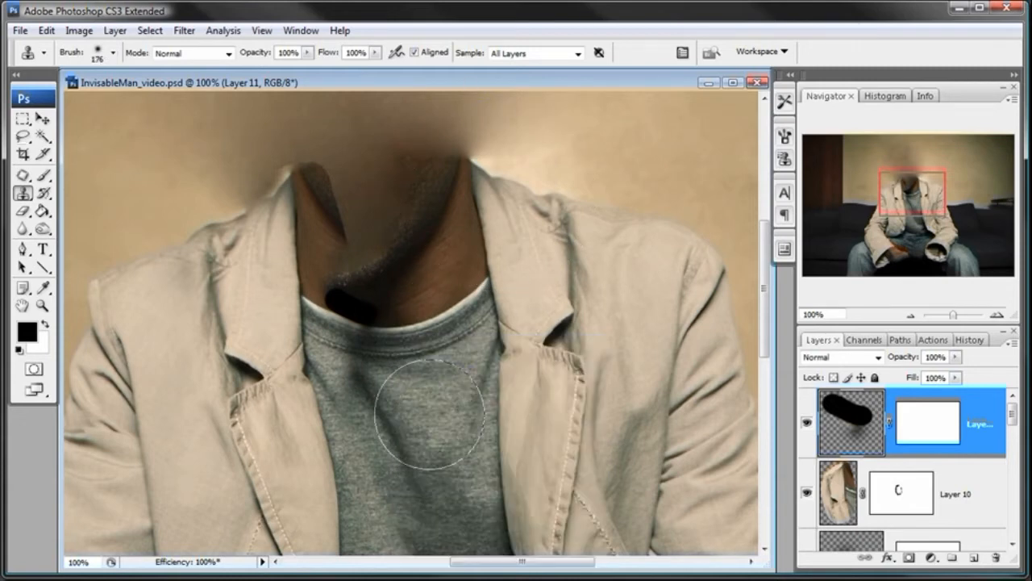
pyautogui.click(974, 561)
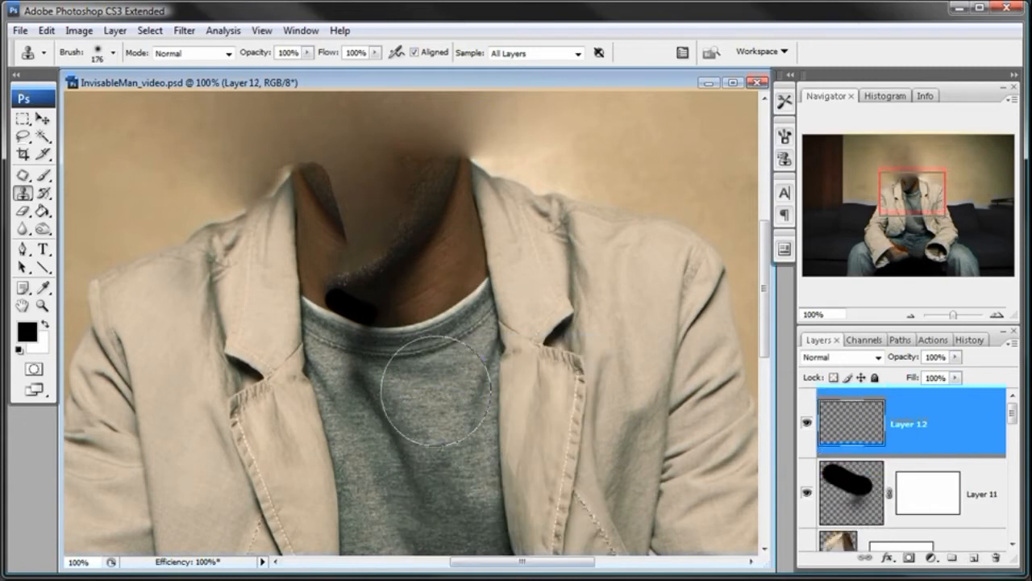
# - Clone shirt fabric from the chest over the middle, lower and left parts of the neck on Layer 12
pyautogui.keyDown('alt'); pyautogui.click(424, 426); pyautogui.keyUp('alt')
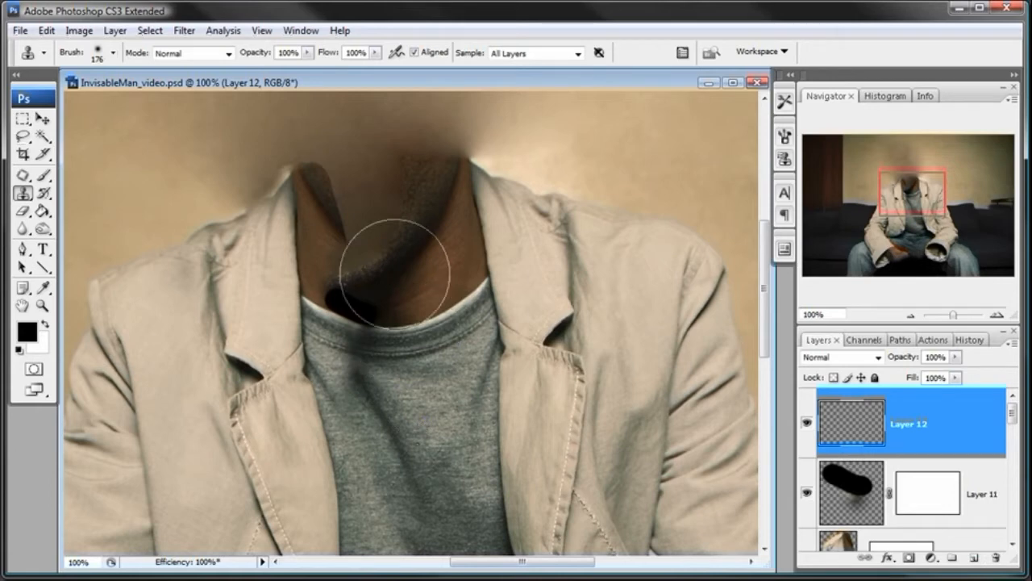
pyautogui.click(395, 268)
pyautogui.click(455, 258)
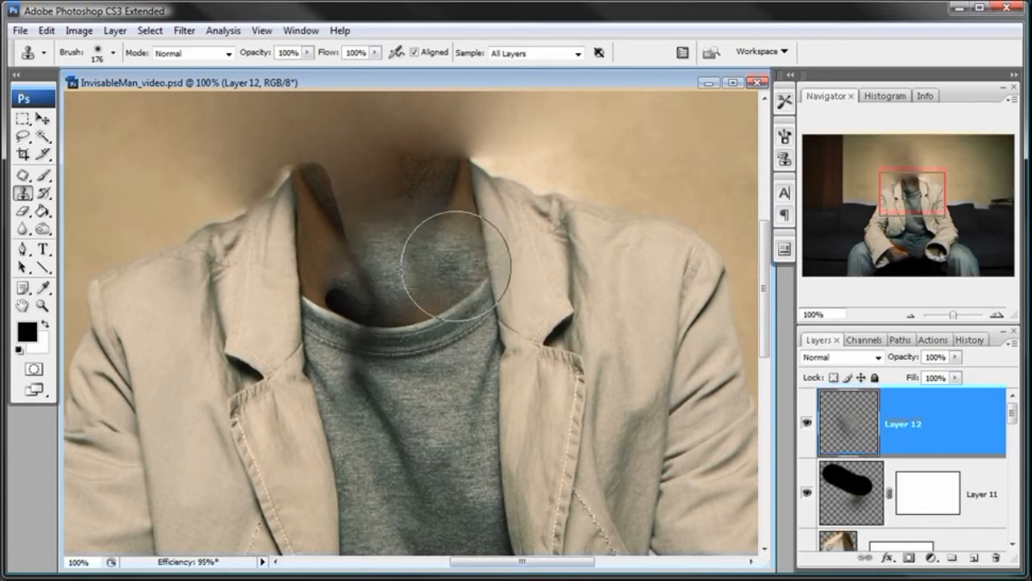
pyautogui.click(435, 319)
pyautogui.keyDown('alt'); pyautogui.click(429, 487); pyautogui.keyUp('alt')
pyautogui.click(366, 300)
pyautogui.keyDown('alt'); pyautogui.click(411, 426); pyautogui.keyUp('alt')
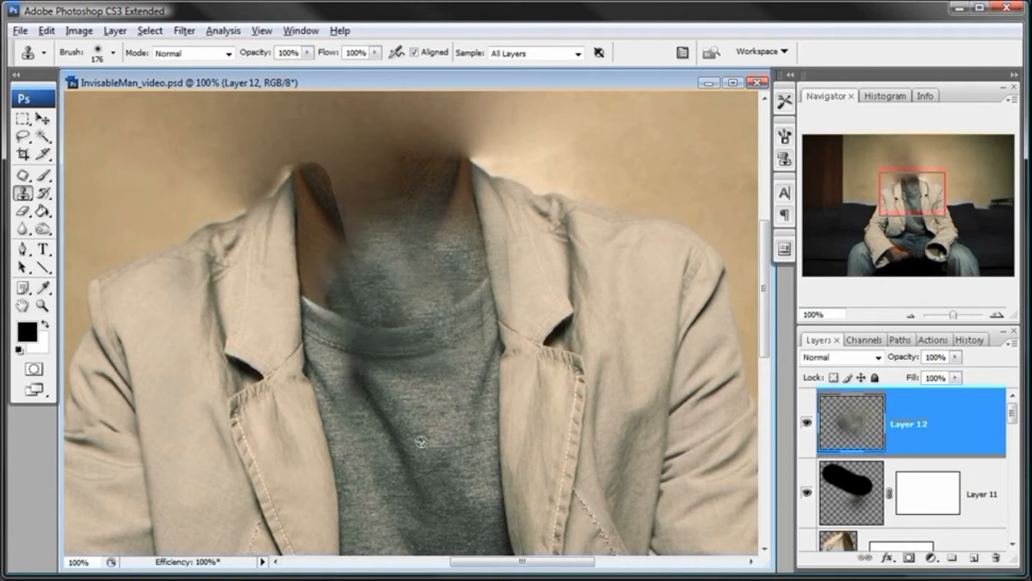
pyautogui.click(330, 265)
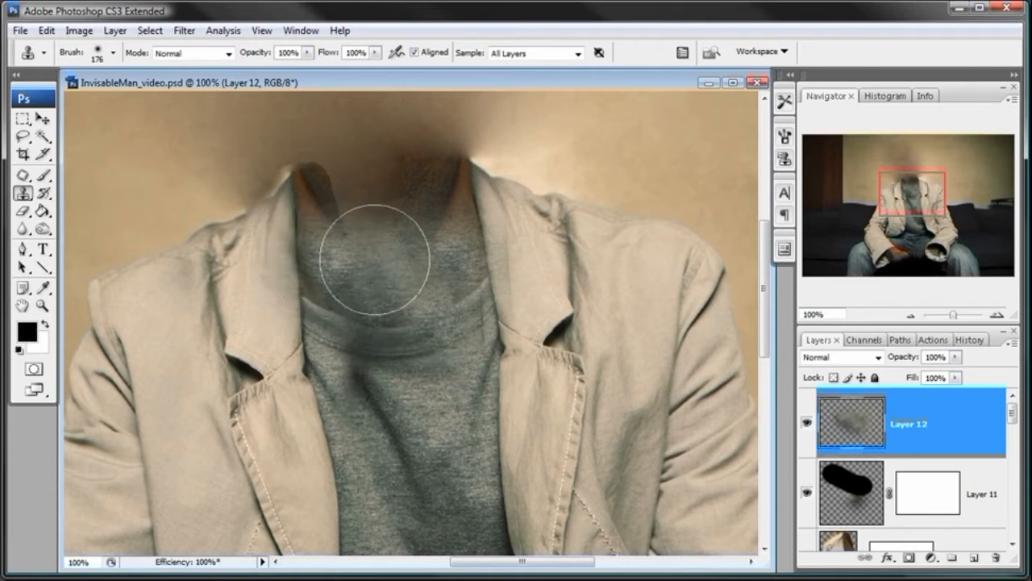
pyautogui.click(343, 204)
# - Clone more chest fabric over the upper centre and right side of the neck, up to the jacket collar
pyautogui.keyDown('alt'); pyautogui.click(411, 414); pyautogui.keyUp('alt')
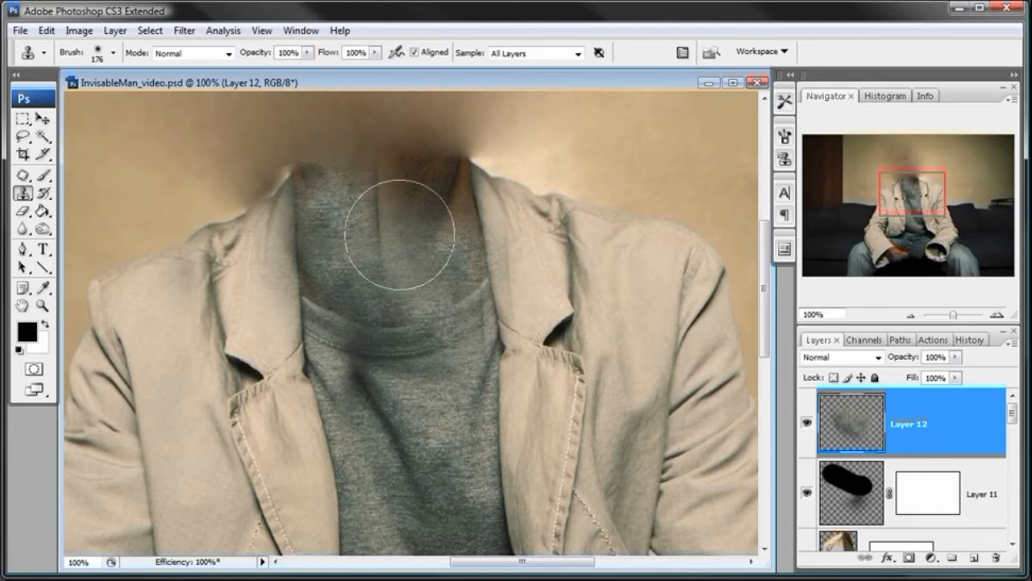
pyautogui.click(411, 215)
pyautogui.keyDown('alt'); pyautogui.click(438, 406); pyautogui.keyUp('alt')
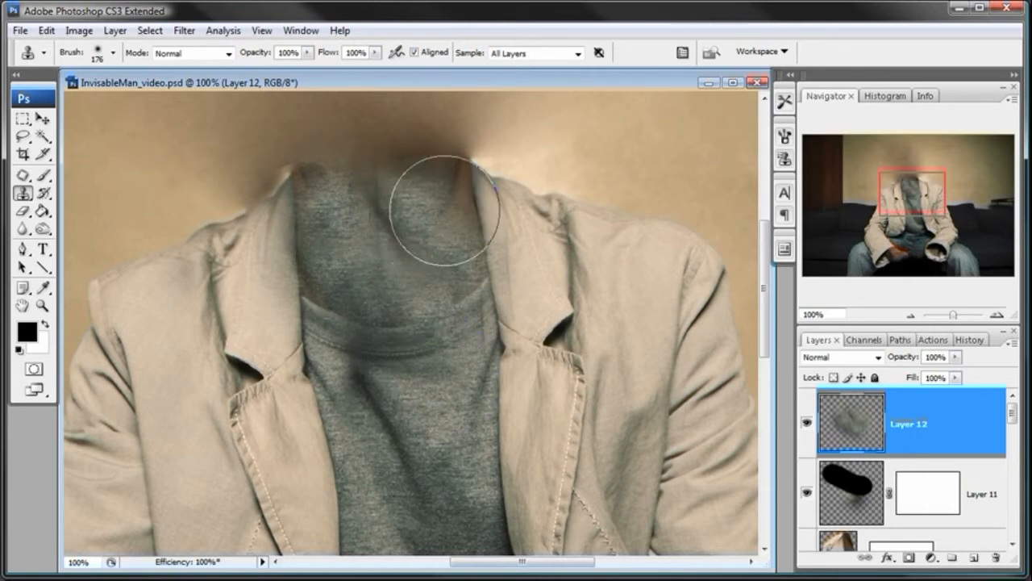
pyautogui.click(446, 211)
pyautogui.keyDown('alt'); pyautogui.click(437, 394); pyautogui.keyUp('alt')
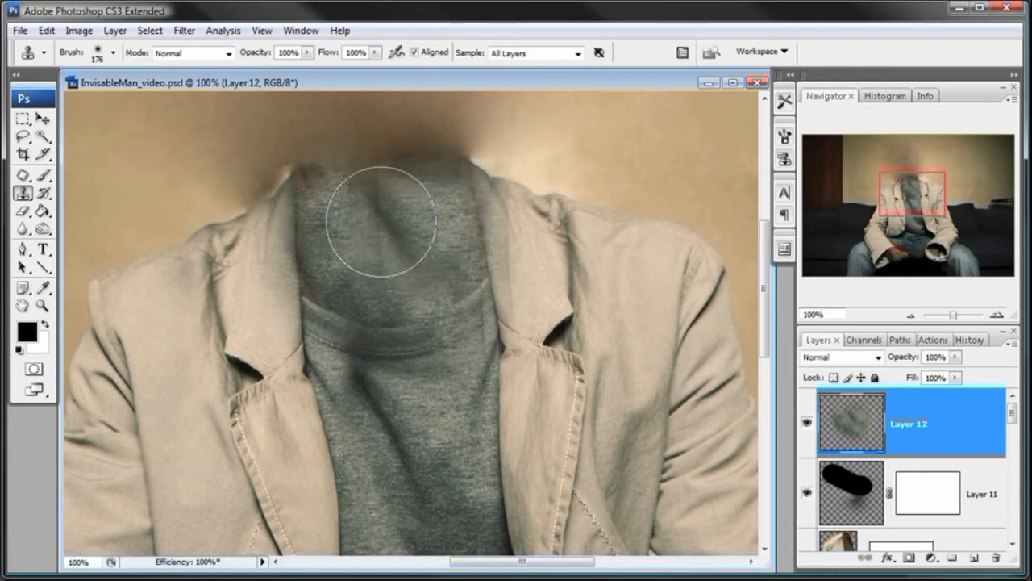
pyautogui.click(371, 217)
# - Clone chest fabric over the old neckline and remaining blotches, and extend the fabric past the neck's upper right edge
pyautogui.keyDown('alt'); pyautogui.click(428, 404); pyautogui.keyUp('alt')
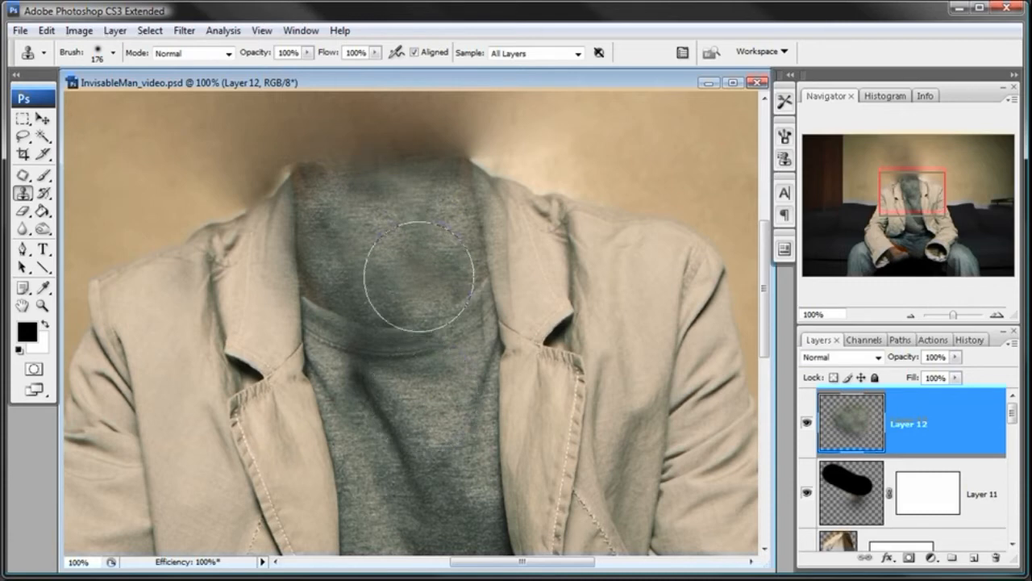
pyautogui.click(419, 279)
pyautogui.keyDown('alt'); pyautogui.click(430, 410); pyautogui.keyUp('alt')
pyautogui.click(344, 280)
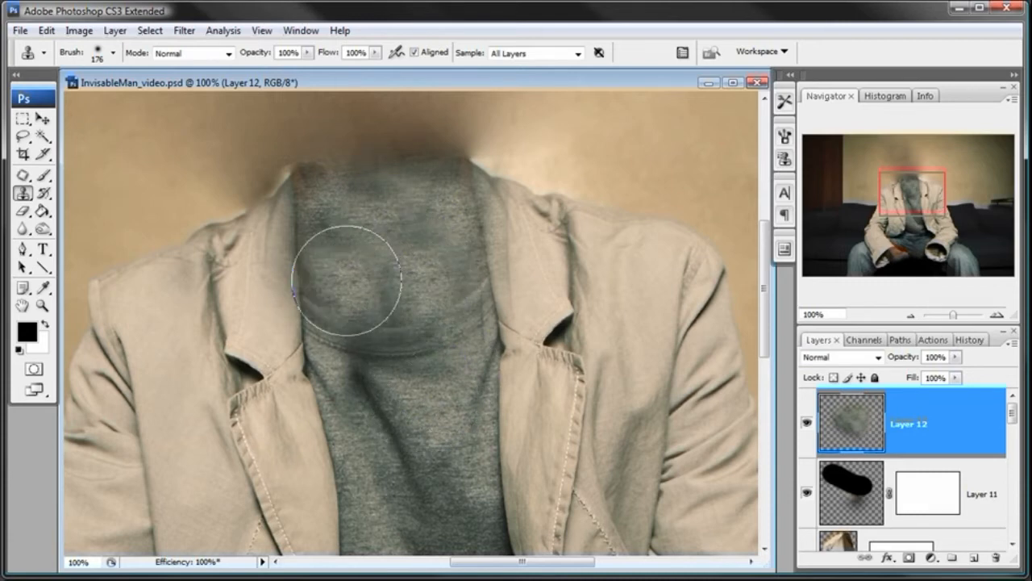
pyautogui.keyDown('alt'); pyautogui.click(447, 407); pyautogui.keyUp('alt')
pyautogui.click(387, 309)
pyautogui.keyDown('alt'); pyautogui.click(449, 411); pyautogui.keyUp('alt')
pyautogui.click(439, 179)
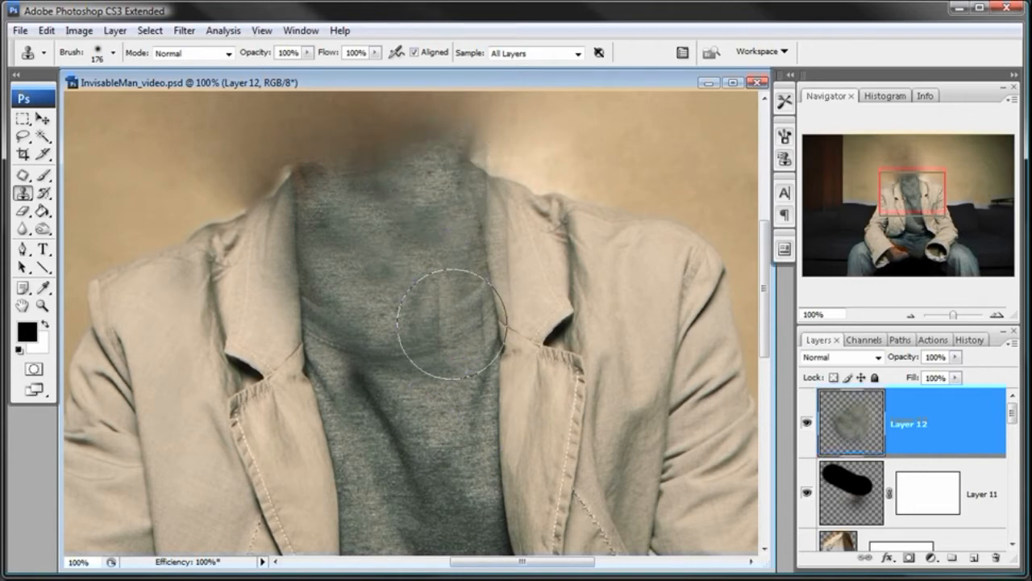
# - Clone chest fabric over the upper centre and upper left of the neck, extending it past the left collar edge on Layer 12
pyautogui.keyDown('alt'); pyautogui.click(449, 414); pyautogui.keyUp('alt')
pyautogui.click(371, 189)
pyautogui.keyDown('alt'); pyautogui.click(423, 391); pyautogui.keyUp('alt')
pyautogui.click(334, 189)
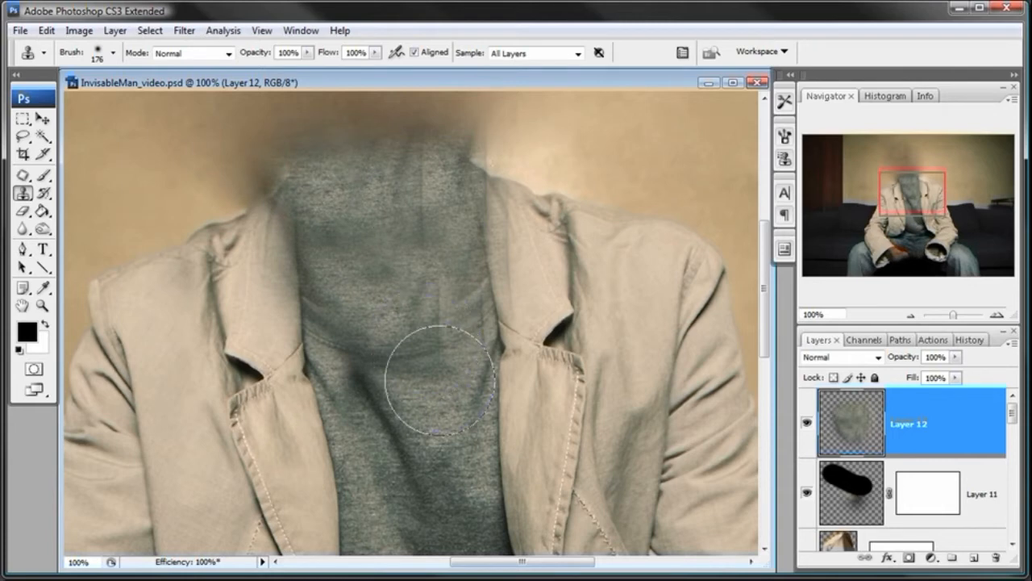
# - Clone chest fabric over the neck's upper right side and the remaining traces of the old neckline
pyautogui.keyDown('alt'); pyautogui.click(442, 414); pyautogui.keyUp('alt')
pyautogui.click(427, 221)
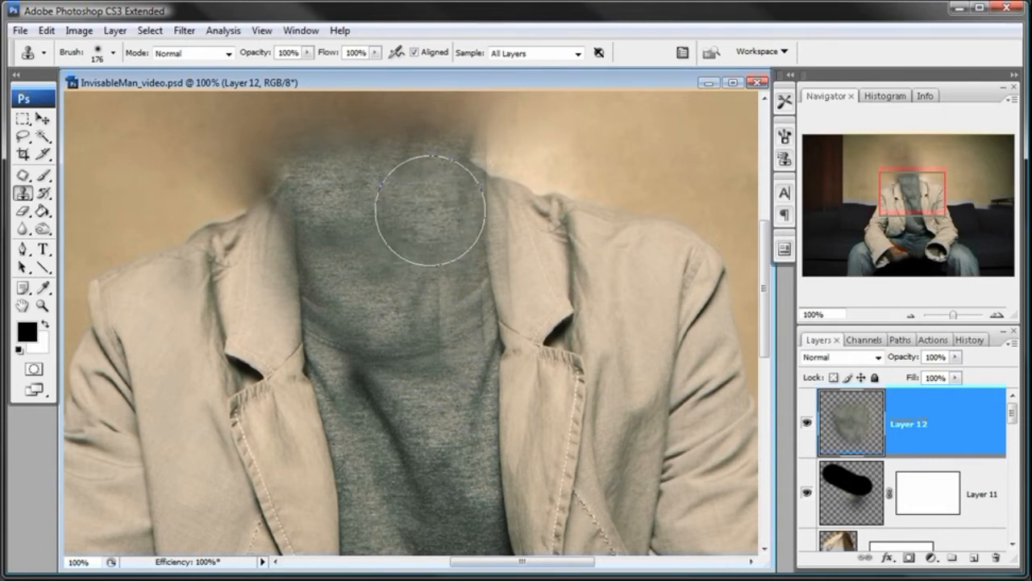
pyautogui.keyDown('alt'); pyautogui.click(447, 416); pyautogui.keyUp('alt')
pyautogui.click(438, 315)
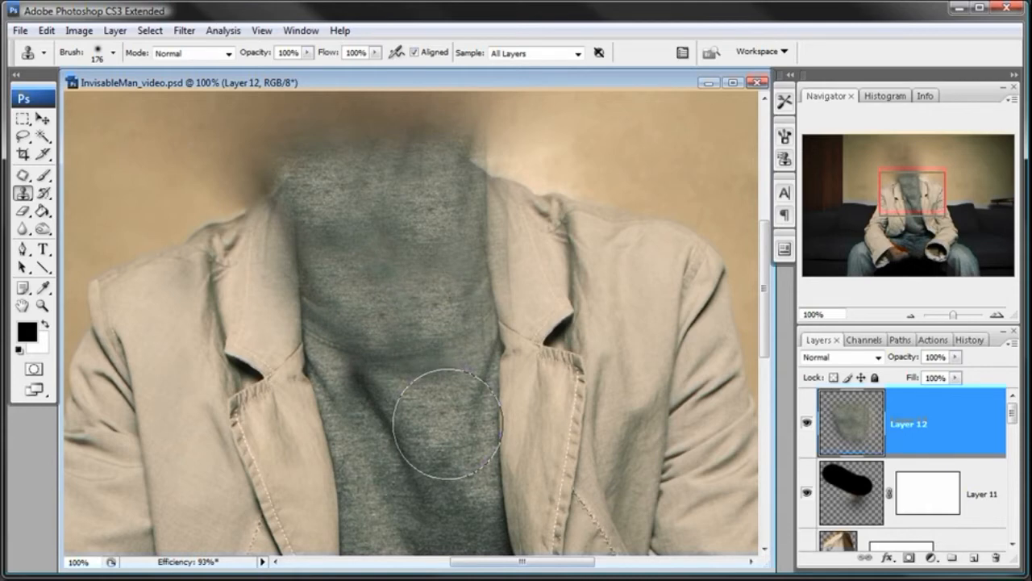
pyautogui.click(377, 375)
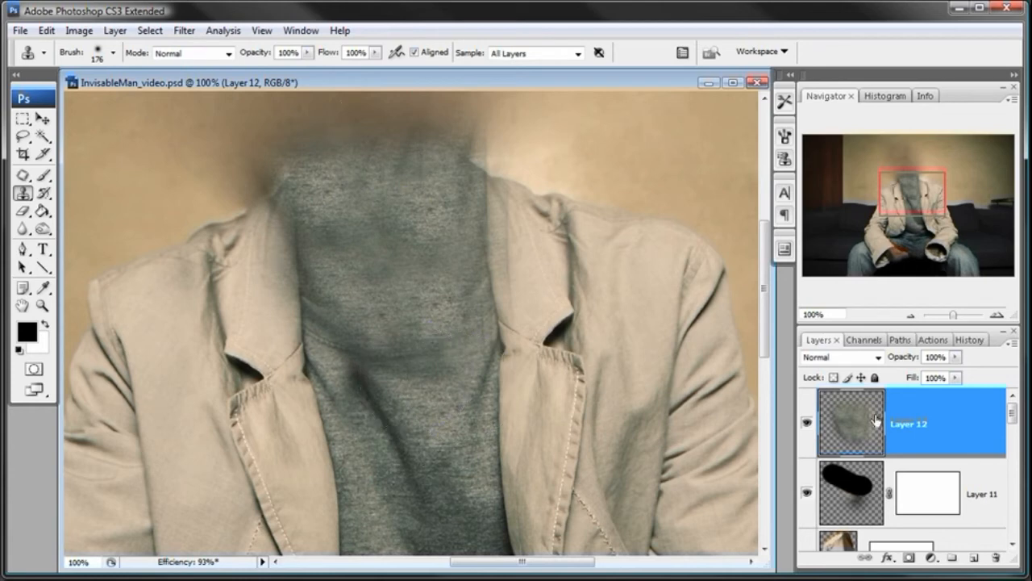
# - Lower Layer 12's opacity to 80% so the original shirt neckline shows through
pyautogui.click(955, 357)
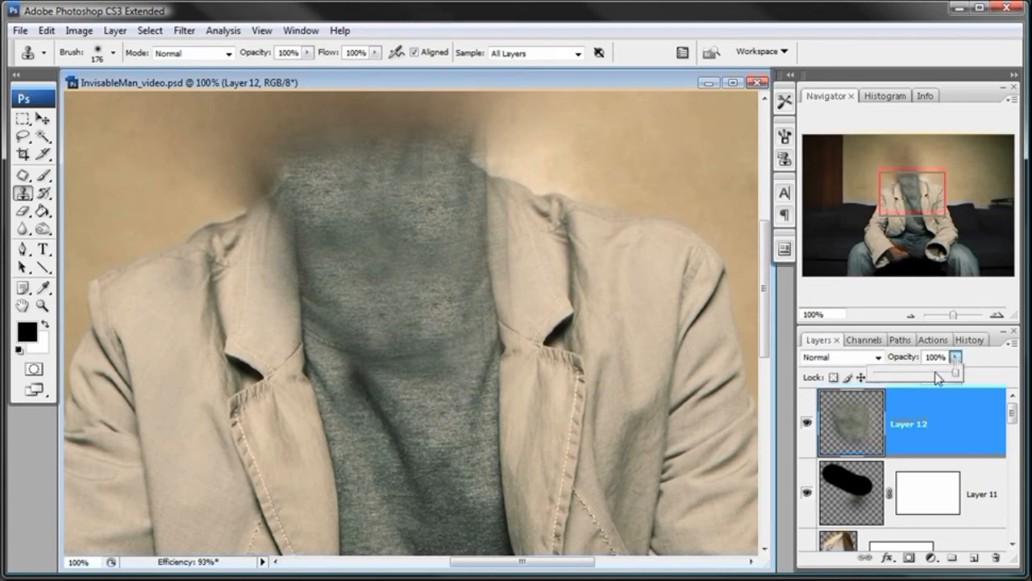
pyautogui.moveTo(915, 376); pyautogui.dragTo(936, 377)
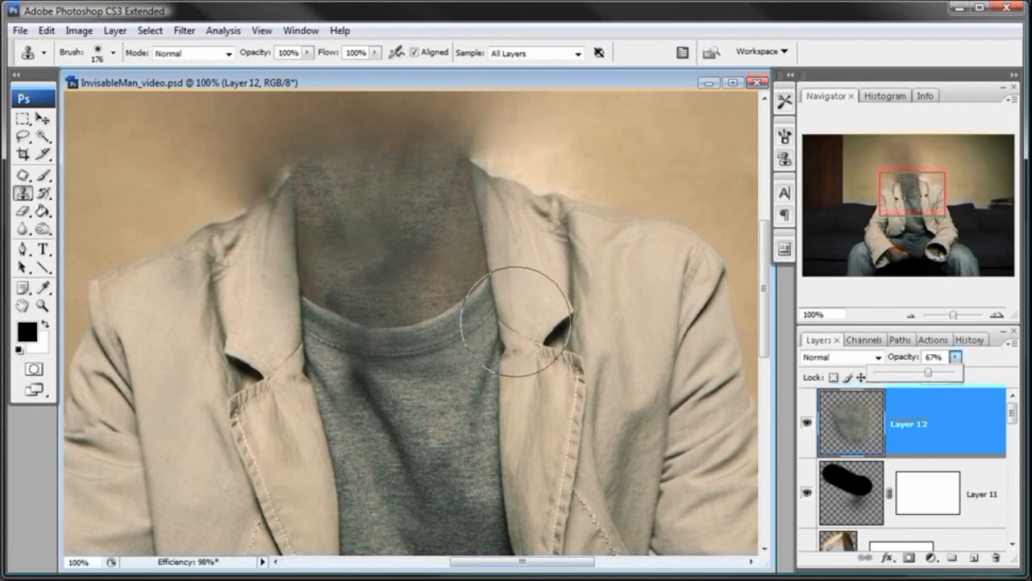
pyautogui.click(42, 306)
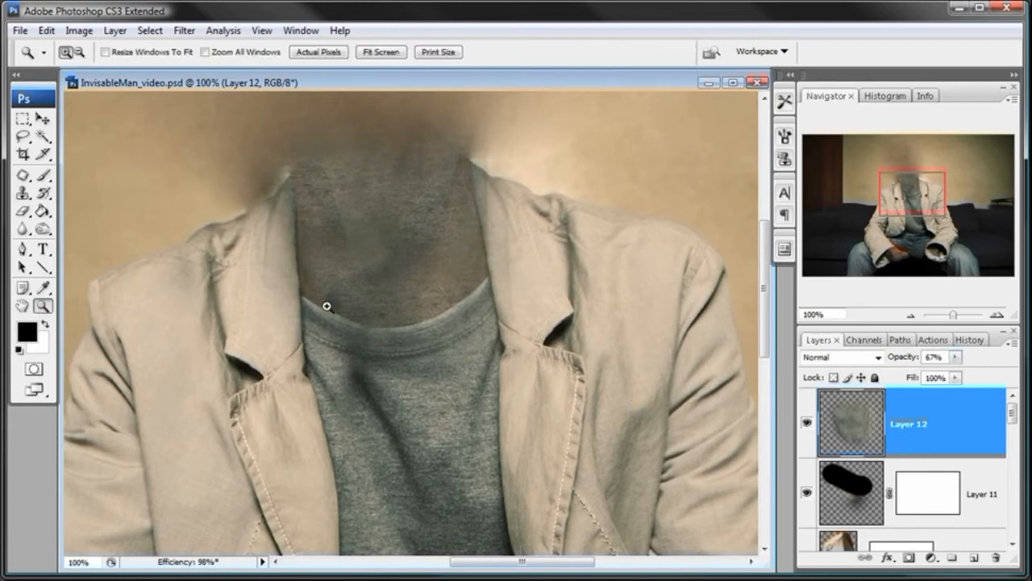
pyautogui.click(388, 318)
pyautogui.click(956, 356)
pyautogui.moveTo(985, 372)
pyautogui.mouseDown()
pyautogui.moveTo(952, 372)
pyautogui.moveTo(968, 372)
pyautogui.mouseUp()
pyautogui.click(880, 411)
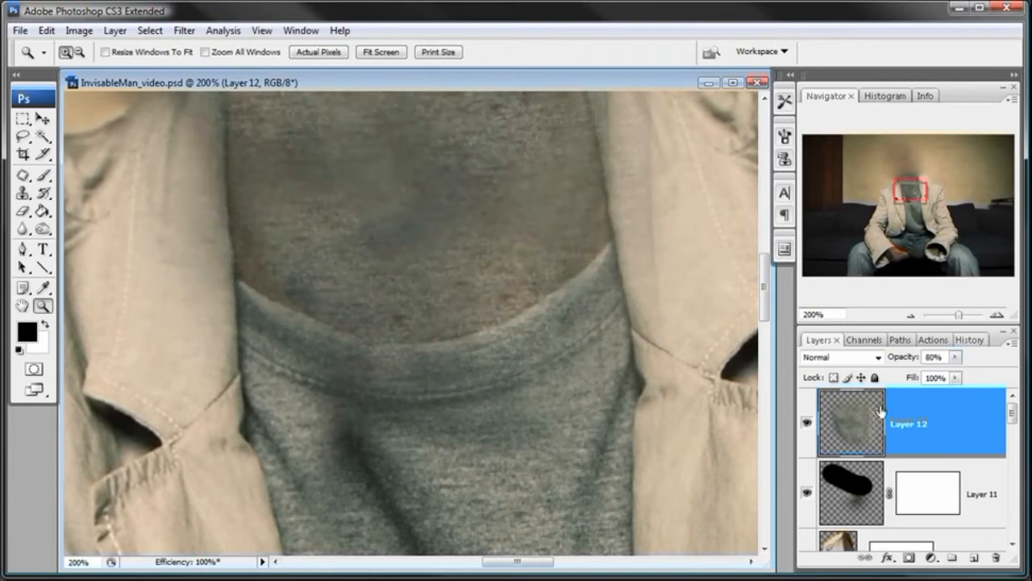
# - Add a mask to Layer 12 and paint it black with a 28 px brush along the shirt's neckband to uncover it
pyautogui.click(909, 558)
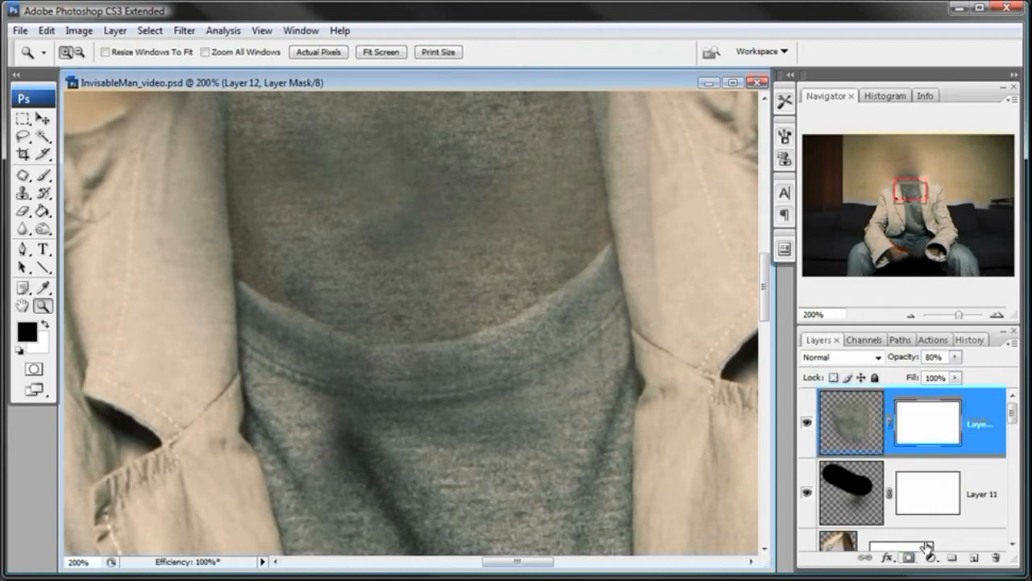
pyautogui.click(42, 178)
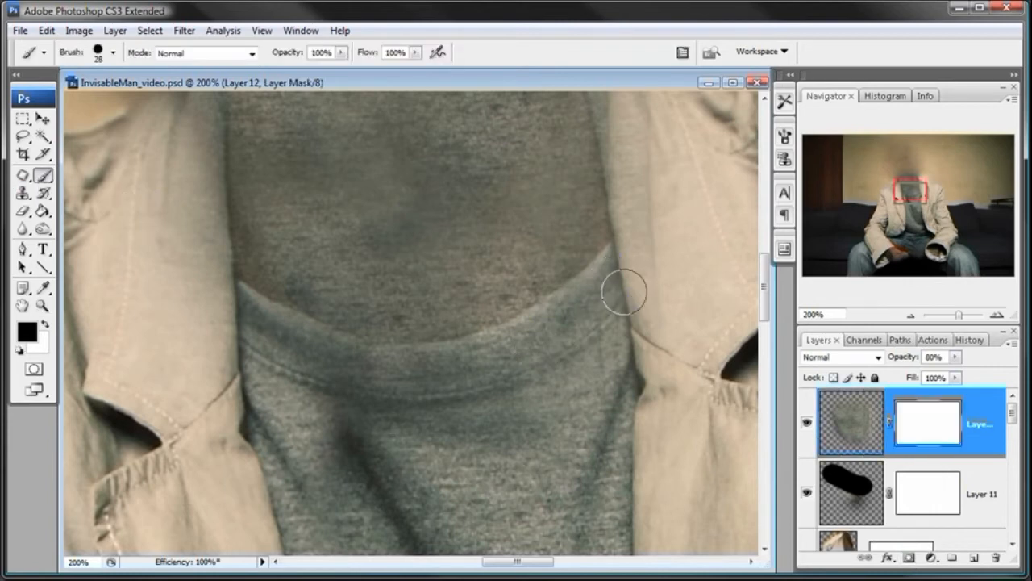
pyautogui.moveTo(623, 279)
pyautogui.mouseDown()
pyautogui.moveTo(603, 308)
pyautogui.moveTo(616, 279)
pyautogui.moveTo(569, 323)
pyautogui.moveTo(617, 266)
pyautogui.mouseUp()
pyautogui.moveTo(578, 308)
pyautogui.mouseDown()
pyautogui.moveTo(549, 326)
pyautogui.moveTo(573, 310)
pyautogui.moveTo(494, 356)
pyautogui.moveTo(366, 367)
pyautogui.moveTo(225, 299)
pyautogui.moveTo(230, 324)
pyautogui.moveTo(223, 316)
pyautogui.moveTo(263, 350)
pyautogui.mouseUp()
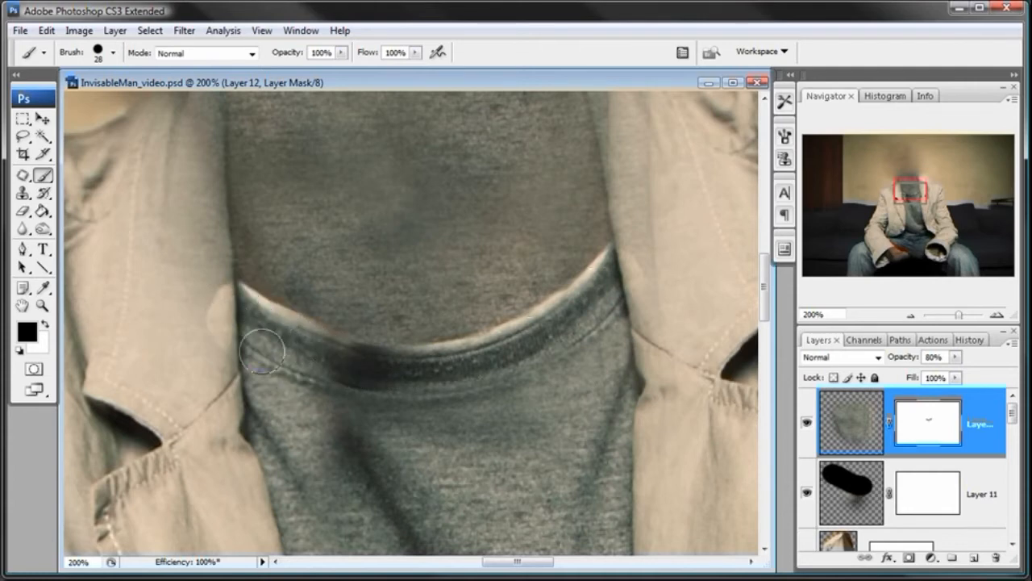
pyautogui.moveTo(331, 385)
pyautogui.mouseDown()
pyautogui.moveTo(410, 391)
pyautogui.moveTo(355, 367)
pyautogui.moveTo(515, 361)
pyautogui.moveTo(604, 322)
pyautogui.moveTo(427, 409)
pyautogui.mouseUp()
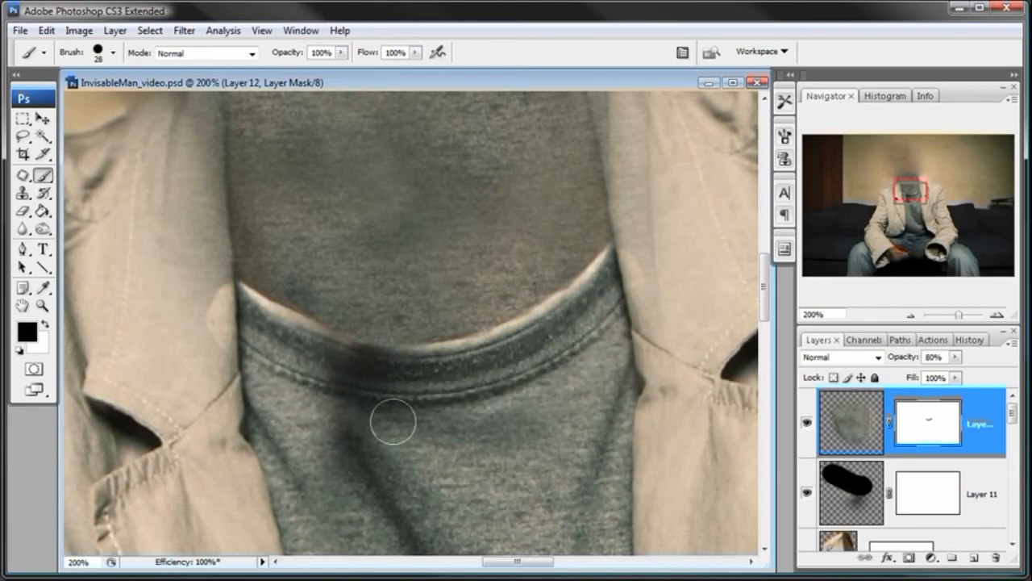
# - Reduce Layer 12's opacity to 56% to reveal the jacket collar edges under the cloned fabric
pyautogui.click(955, 357)
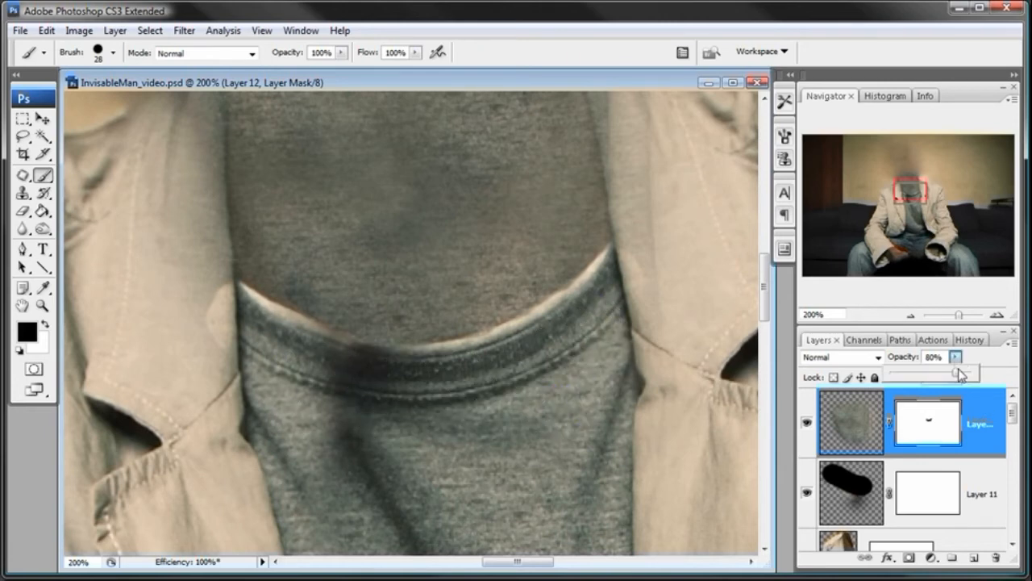
pyautogui.moveTo(976, 377); pyautogui.dragTo(969, 376)
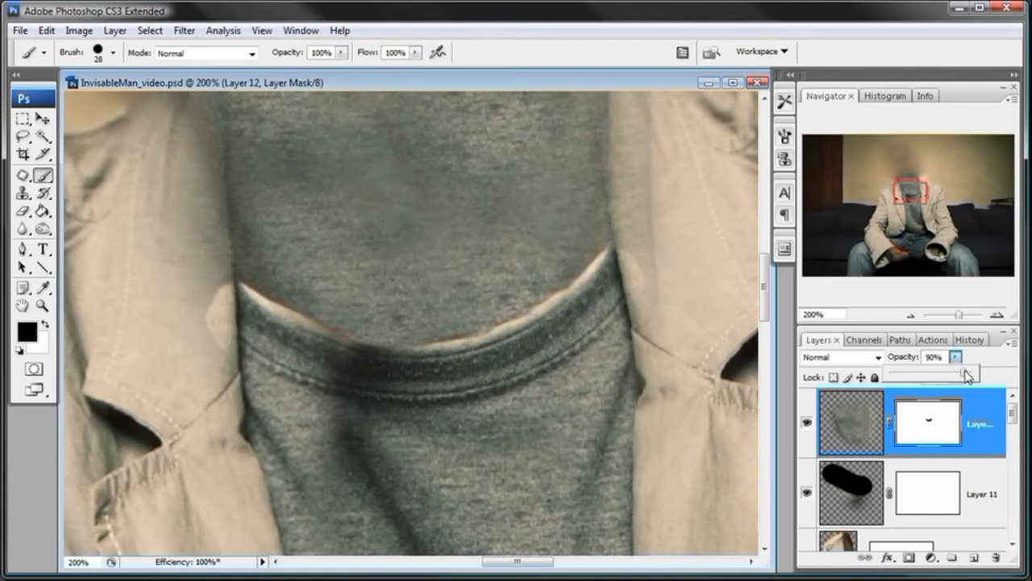
pyautogui.moveTo(529, 246); pyautogui.dragTo(537, 454)
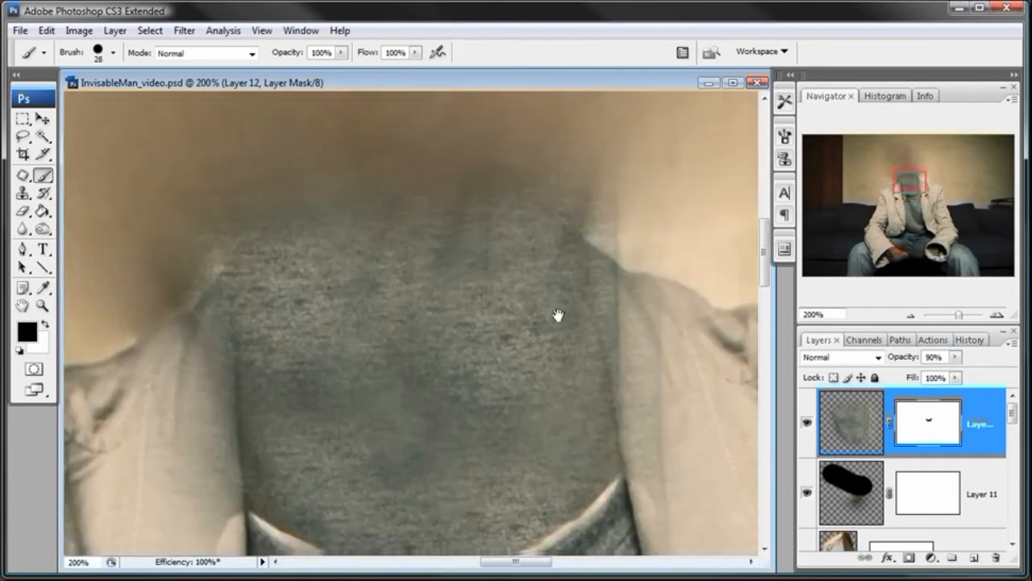
pyautogui.moveTo(557, 315); pyautogui.dragTo(549, 278)
pyautogui.click(955, 358)
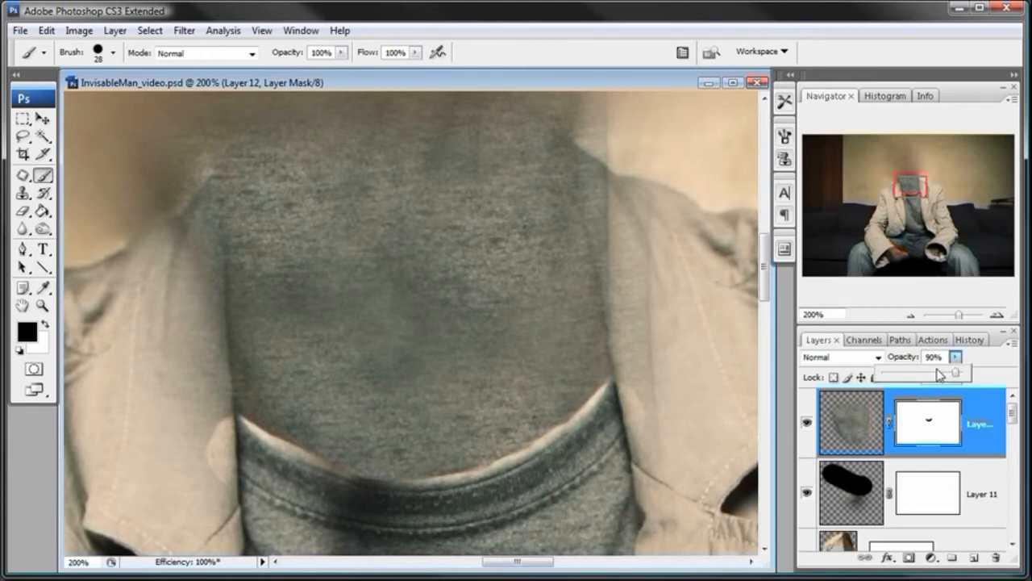
pyautogui.moveTo(947, 378); pyautogui.dragTo(929, 374)
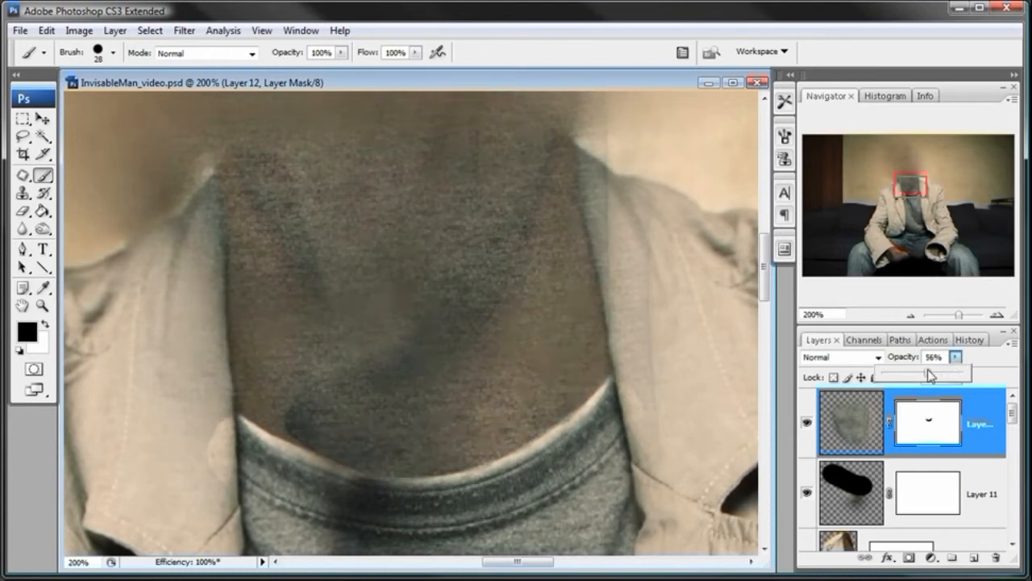
pyautogui.click(912, 412)
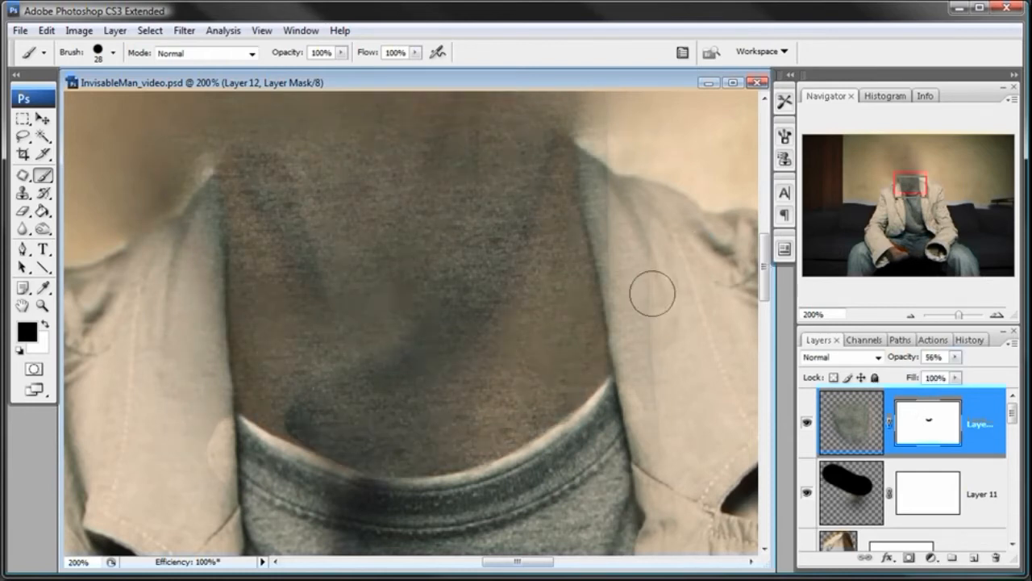
# - Mask the cloned fabric off both jacket lapels and the wall above the neck, and restore Layer 12's opacity to 100%
pyautogui.moveTo(642, 343)
pyautogui.mouseDown()
pyautogui.moveTo(640, 294)
pyautogui.moveTo(647, 327)
pyautogui.moveTo(655, 318)
pyautogui.moveTo(648, 217)
pyautogui.moveTo(612, 153)
pyautogui.moveTo(604, 198)
pyautogui.moveTo(638, 297)
pyautogui.moveTo(631, 423)
pyautogui.mouseUp()
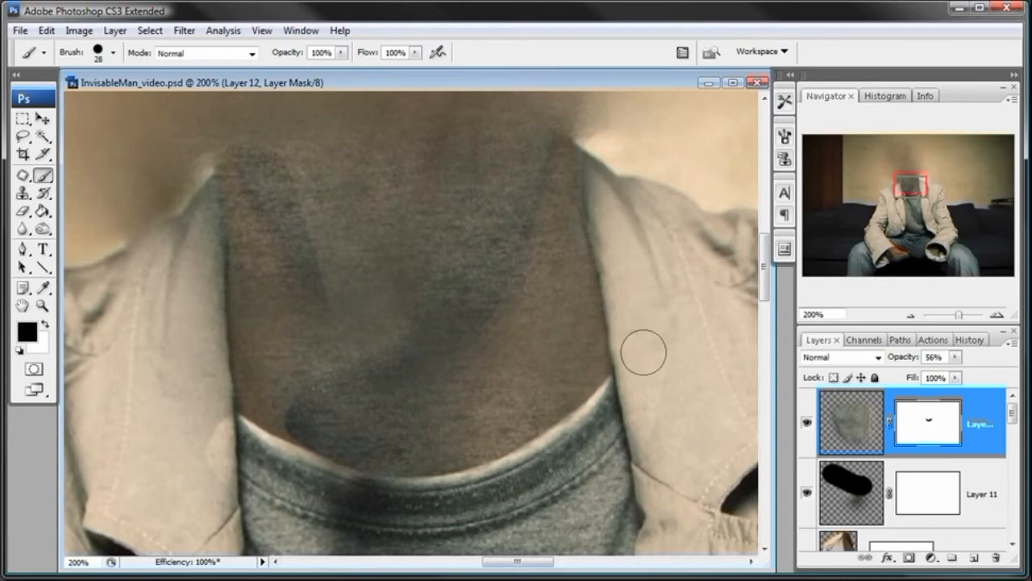
pyautogui.moveTo(625, 264)
pyautogui.mouseDown()
pyautogui.moveTo(620, 235)
pyautogui.moveTo(636, 285)
pyautogui.mouseUp()
pyautogui.moveTo(179, 271)
pyautogui.mouseDown()
pyautogui.moveTo(180, 410)
pyautogui.moveTo(154, 260)
pyautogui.moveTo(194, 214)
pyautogui.moveTo(198, 424)
pyautogui.moveTo(218, 487)
pyautogui.moveTo(164, 468)
pyautogui.moveTo(227, 464)
pyautogui.moveTo(210, 420)
pyautogui.moveTo(201, 214)
pyautogui.moveTo(151, 222)
pyautogui.mouseUp()
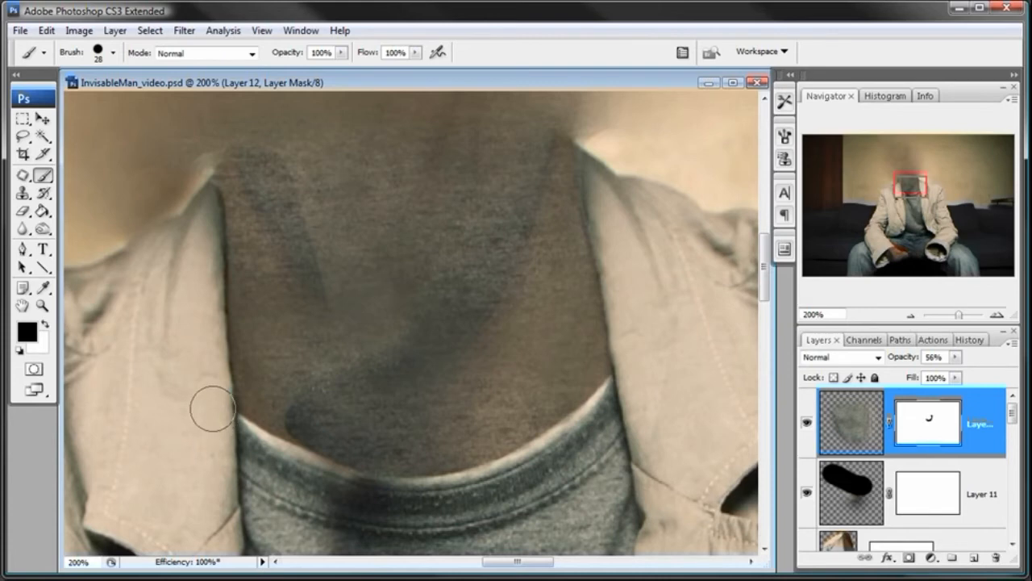
pyautogui.scroll(3, 421, 188)
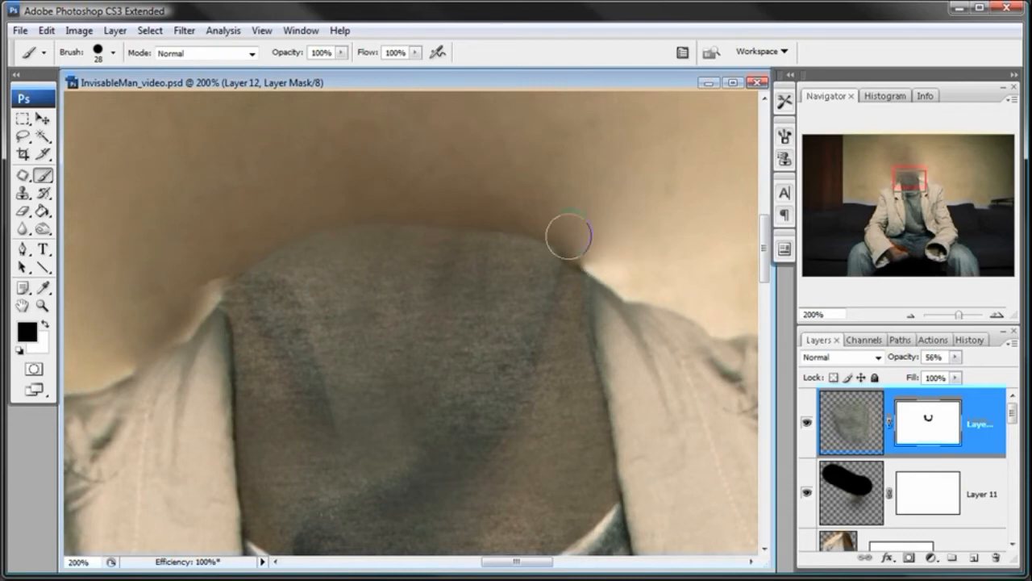
pyautogui.scroll(-4, 484, 369)
pyautogui.moveTo(469, 204); pyautogui.dragTo(459, 240)
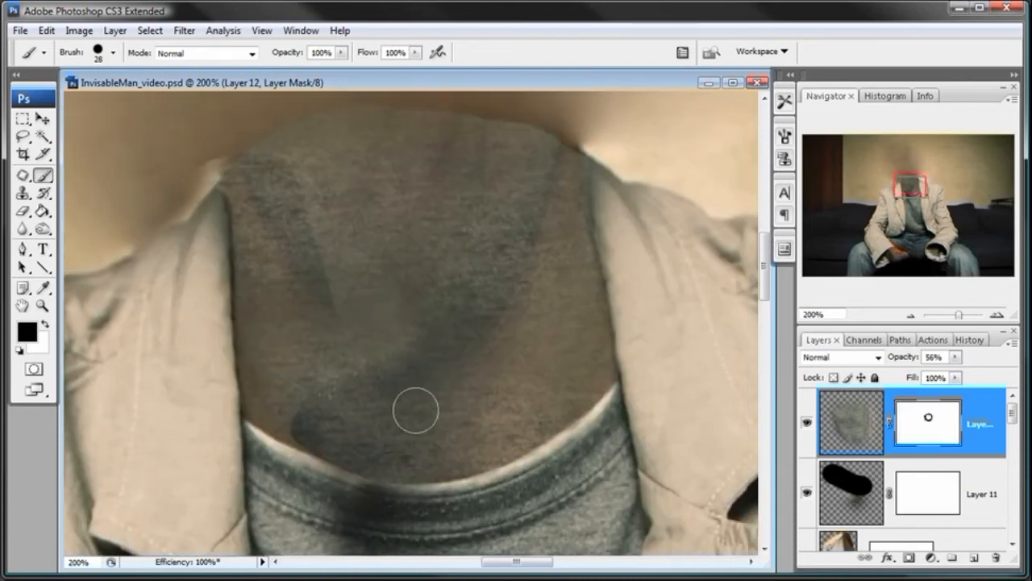
pyautogui.click(955, 357)
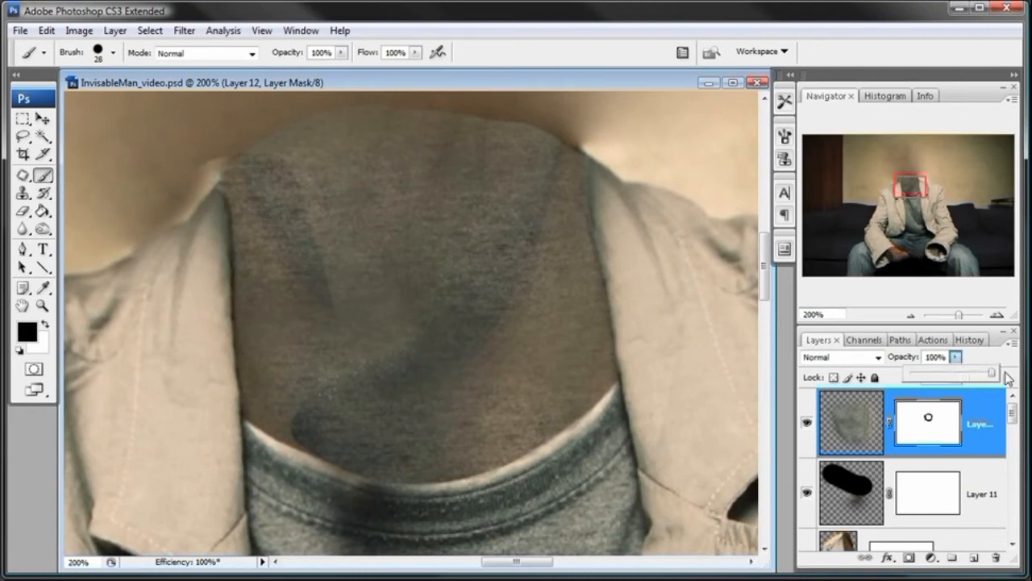
pyautogui.moveTo(992, 377); pyautogui.dragTo(1000, 376)
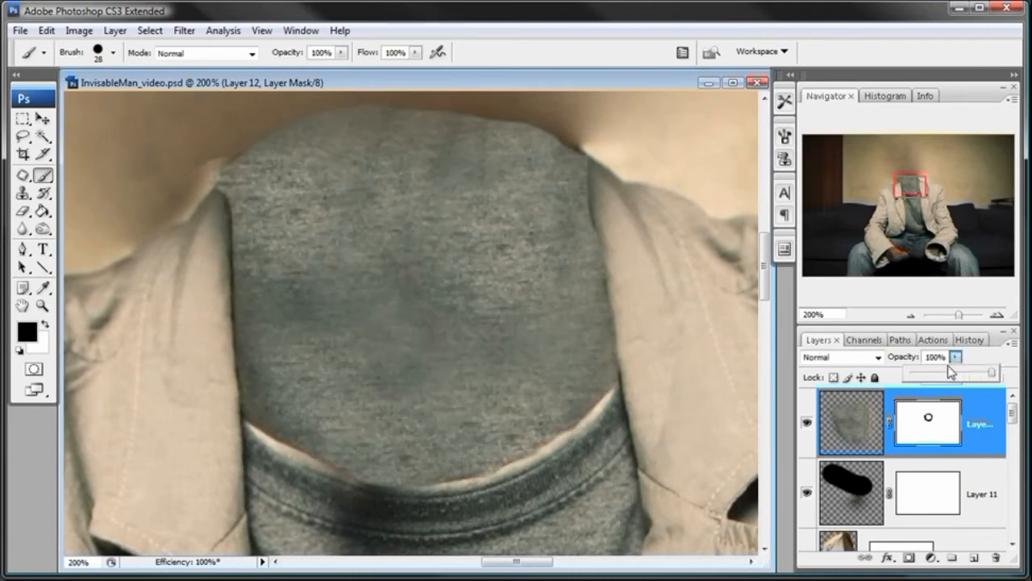
# - Load Layer 12's mask as a selection and create a new layer above it
pyautogui.click(915, 317)
pyautogui.click(910, 315)
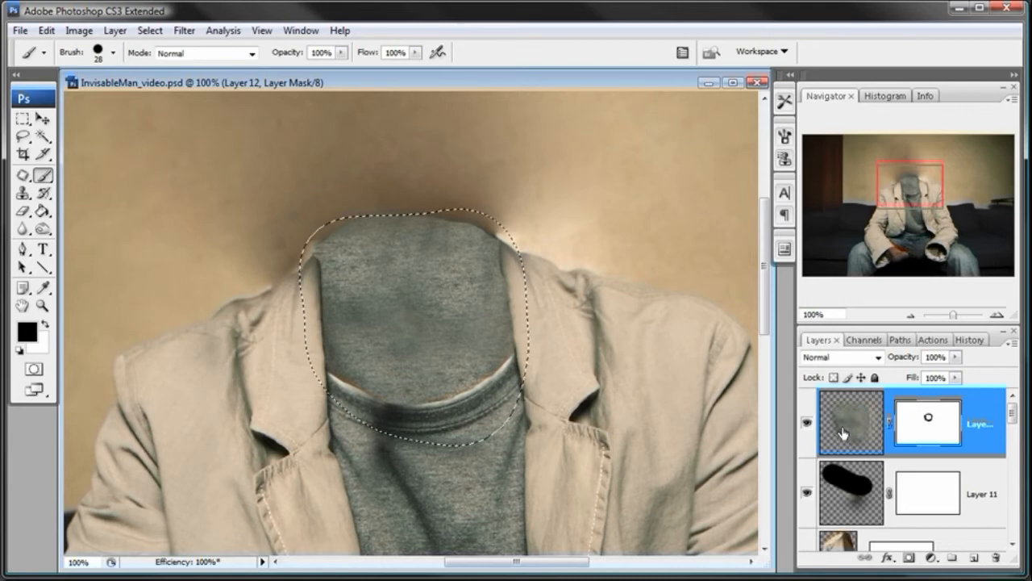
pyautogui.keyDown('ctrl'); pyautogui.click(937, 426); pyautogui.keyUp('ctrl')
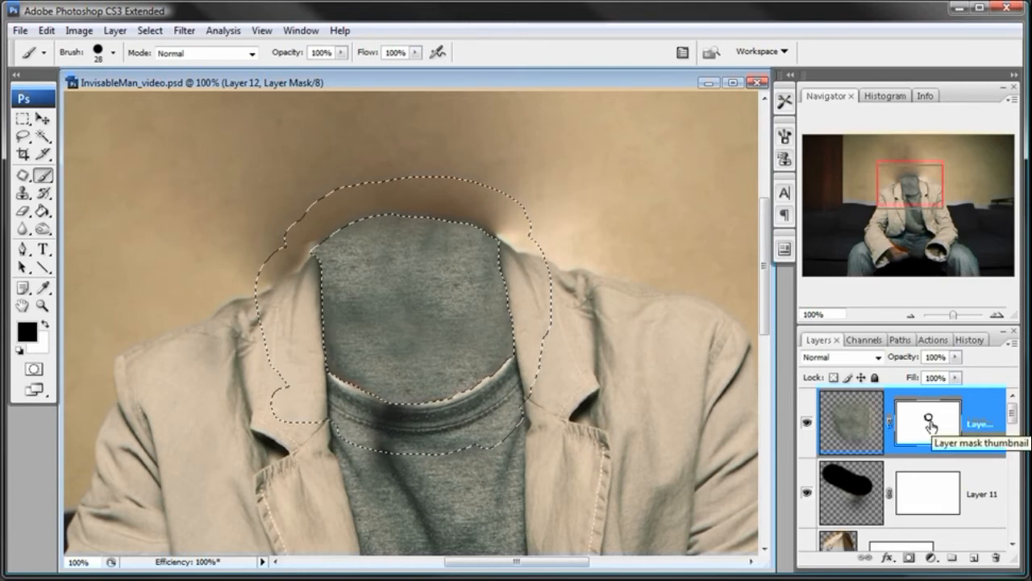
pyautogui.click(973, 557)
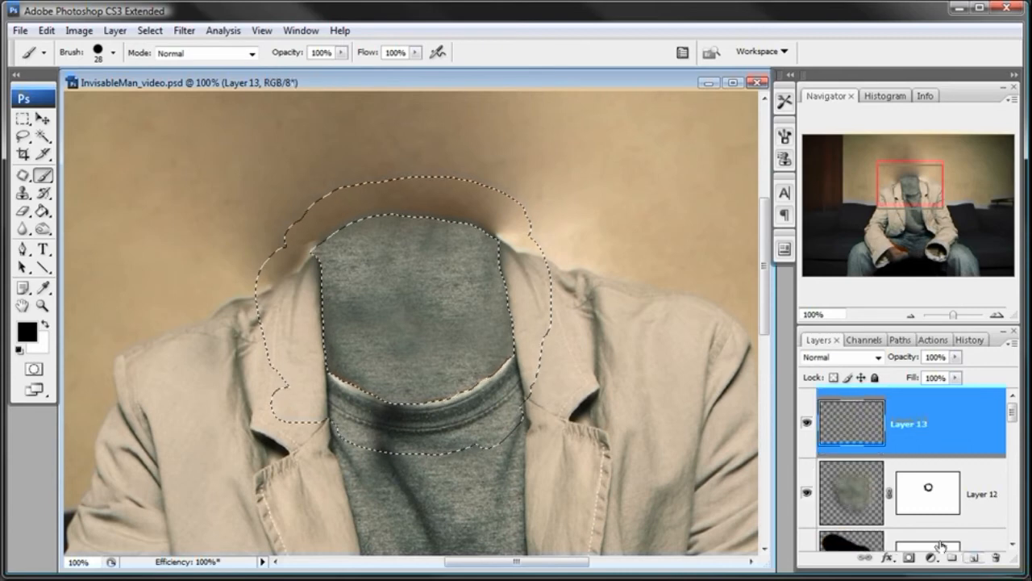
# - Set the brush to a 102 px diameter with 0% hardness
pyautogui.rightClick(466, 348)
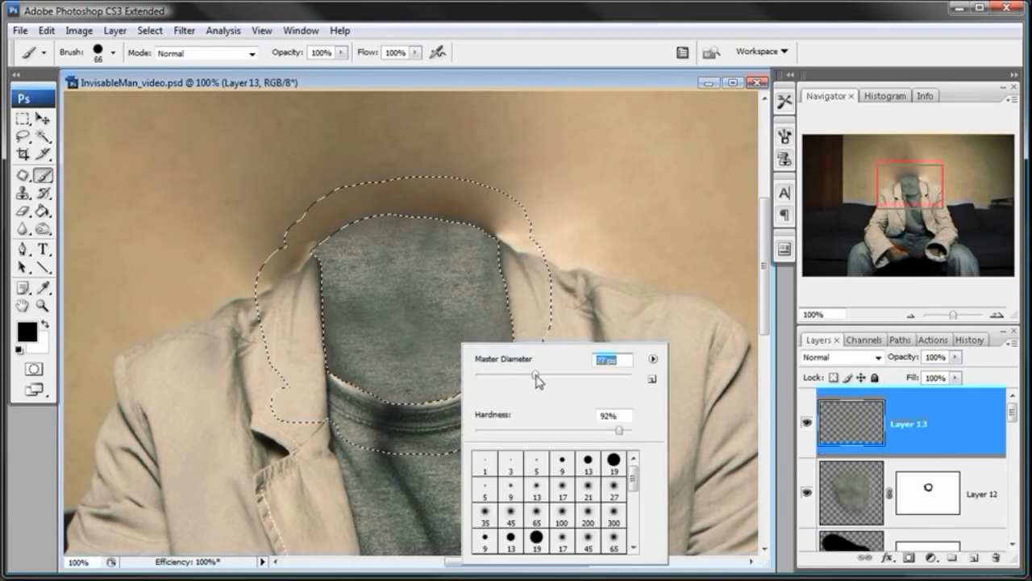
pyautogui.moveTo(618, 430); pyautogui.dragTo(476, 431)
pyautogui.moveTo(535, 374)
pyautogui.mouseDown()
pyautogui.moveTo(546, 385)
pyautogui.moveTo(547, 372)
pyautogui.moveTo(555, 377)
pyautogui.mouseUp()
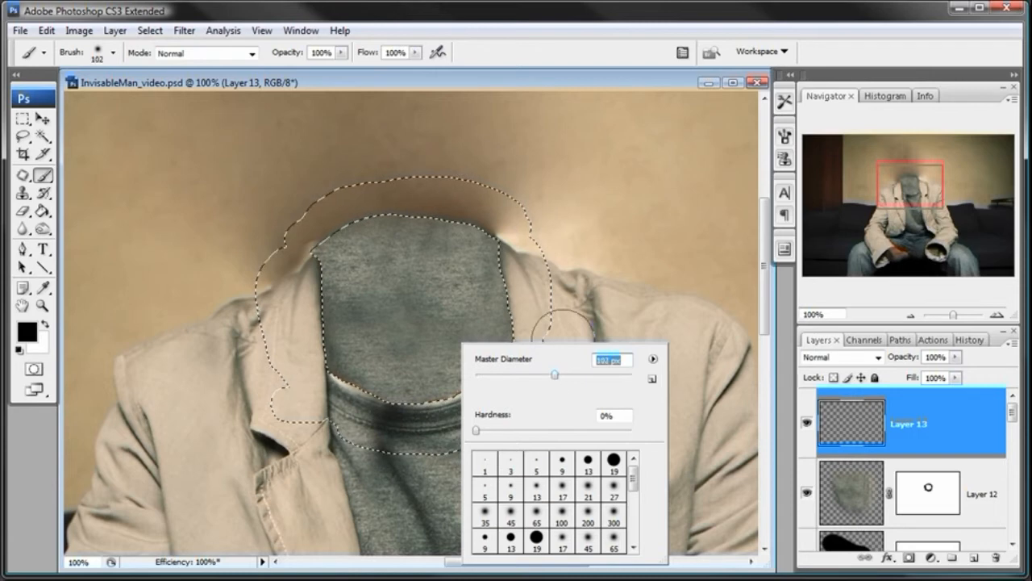
pyautogui.click(530, 87)
# - Try painting soft black shading inside the neck opening and beside the jacket lapel, and undo the strokes
pyautogui.moveTo(491, 362); pyautogui.dragTo(481, 380)
pyautogui.moveTo(345, 400); pyautogui.dragTo(276, 374)
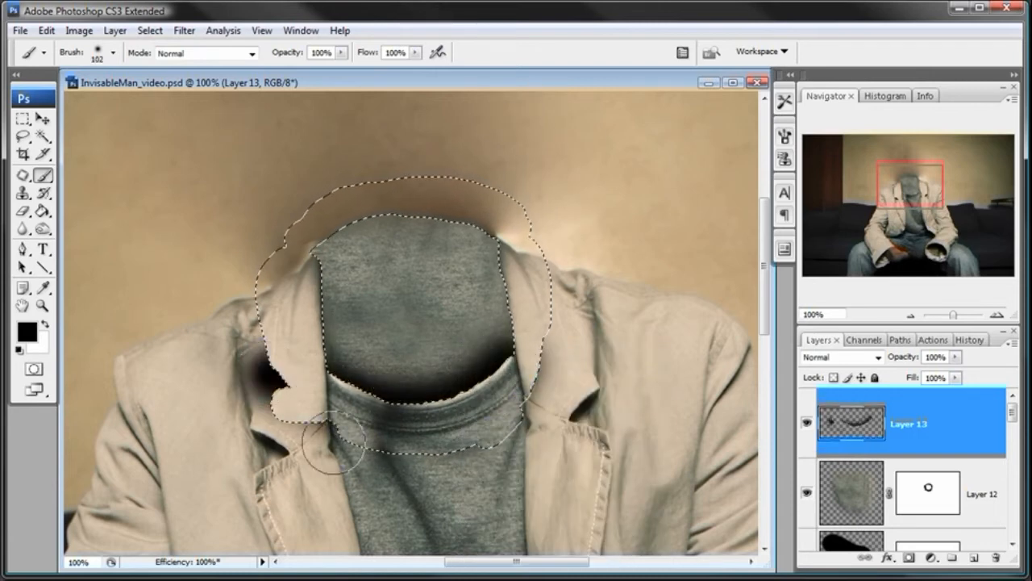
pyautogui.hotkey('ctrl', 'alt', 'z')
pyautogui.hotkey('ctrl', 'alt', 'z')
pyautogui.hotkey('ctrl', 'alt', 'z')
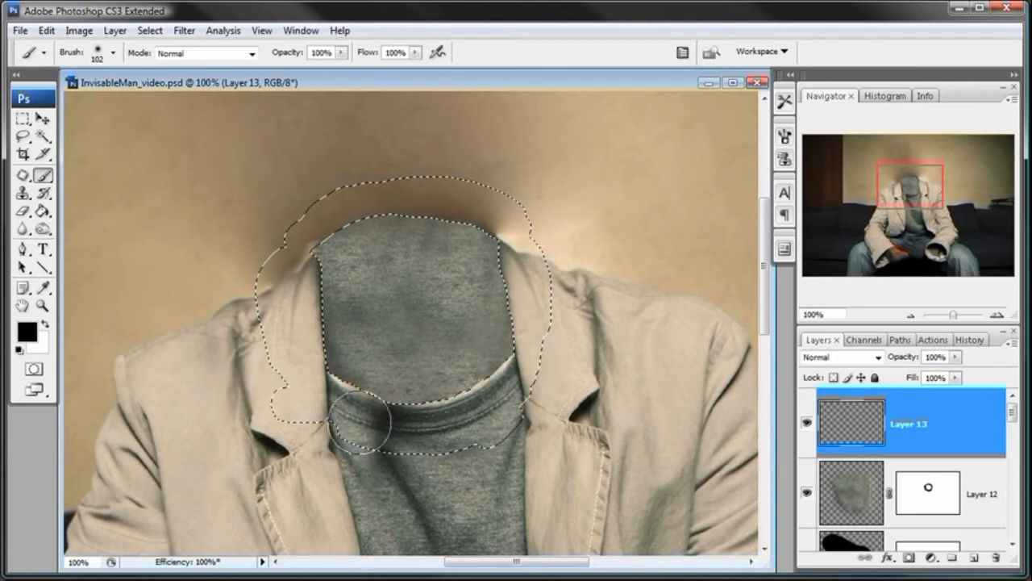
# - Enlarge the soft brush to 174 px, paint black shading on Layer 13 around the neck opening, collar and both lapels, and remove the selection
pyautogui.rightClick(530, 365)
pyautogui.click(650, 399)
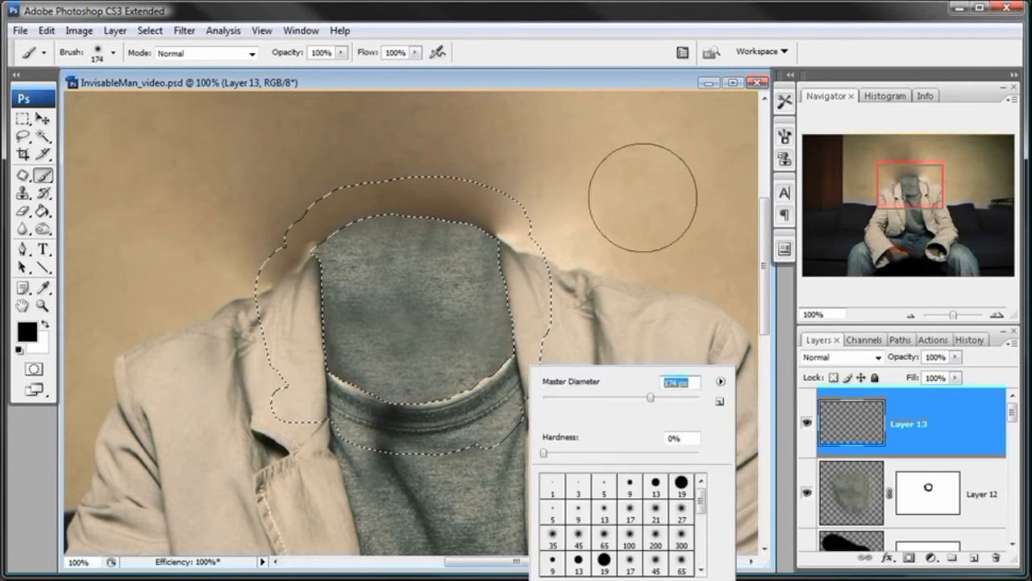
pyautogui.click(608, 84)
pyautogui.moveTo(564, 368)
pyautogui.mouseDown()
pyautogui.moveTo(395, 460)
pyautogui.moveTo(489, 484)
pyautogui.moveTo(541, 427)
pyautogui.moveTo(544, 404)
pyautogui.mouseUp()
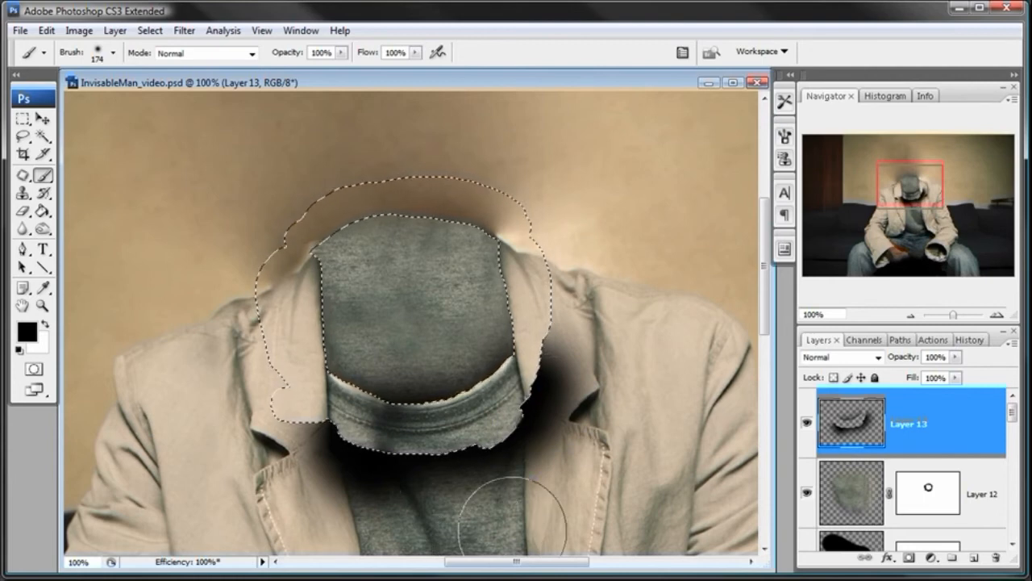
pyautogui.moveTo(564, 304)
pyautogui.mouseDown()
pyautogui.moveTo(557, 299)
pyautogui.moveTo(570, 308)
pyautogui.moveTo(575, 271)
pyautogui.moveTo(564, 306)
pyautogui.mouseUp()
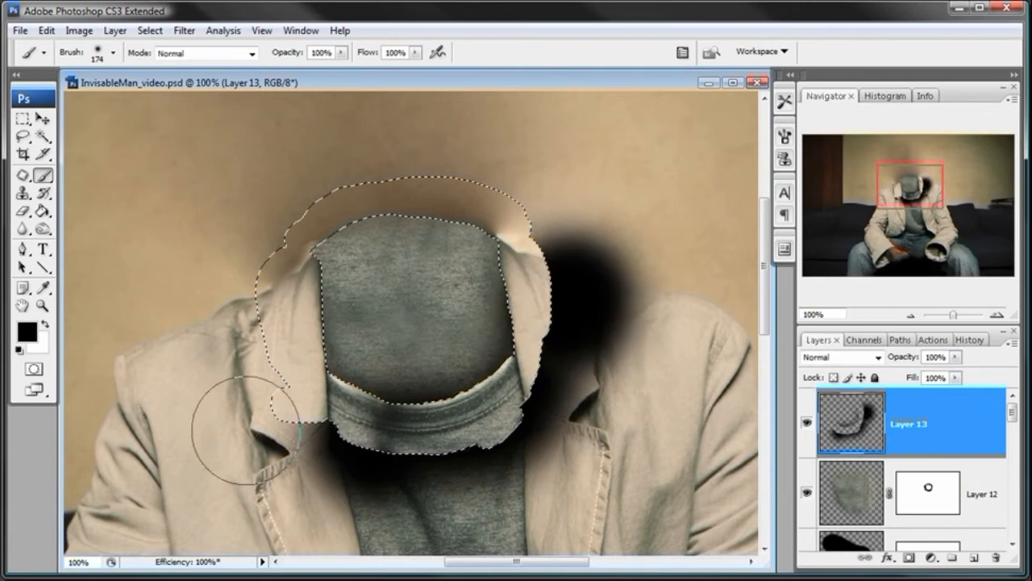
pyautogui.moveTo(265, 335)
pyautogui.mouseDown()
pyautogui.moveTo(246, 323)
pyautogui.moveTo(254, 375)
pyautogui.moveTo(274, 390)
pyautogui.mouseUp()
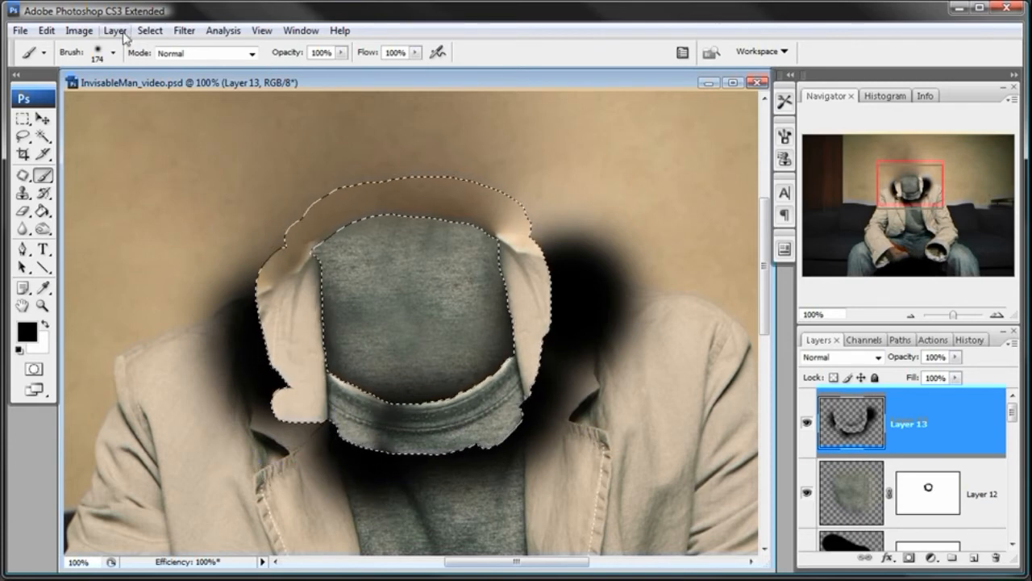
pyautogui.click(149, 30)
pyautogui.click(158, 63)
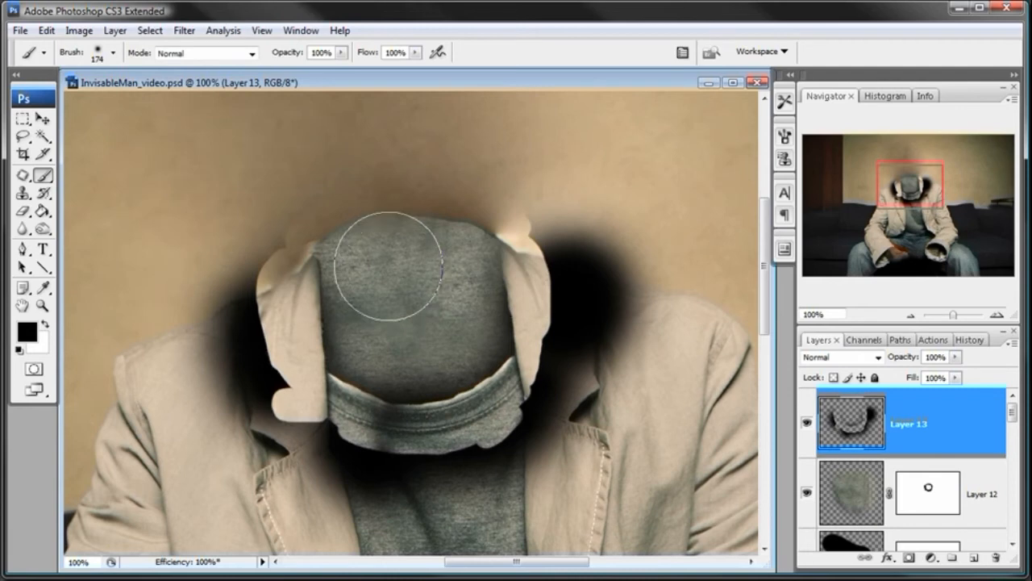
# - Erase the black paint over the wall and the jacket's right shoulder with a soft 91 px eraser
pyautogui.click(24, 211)
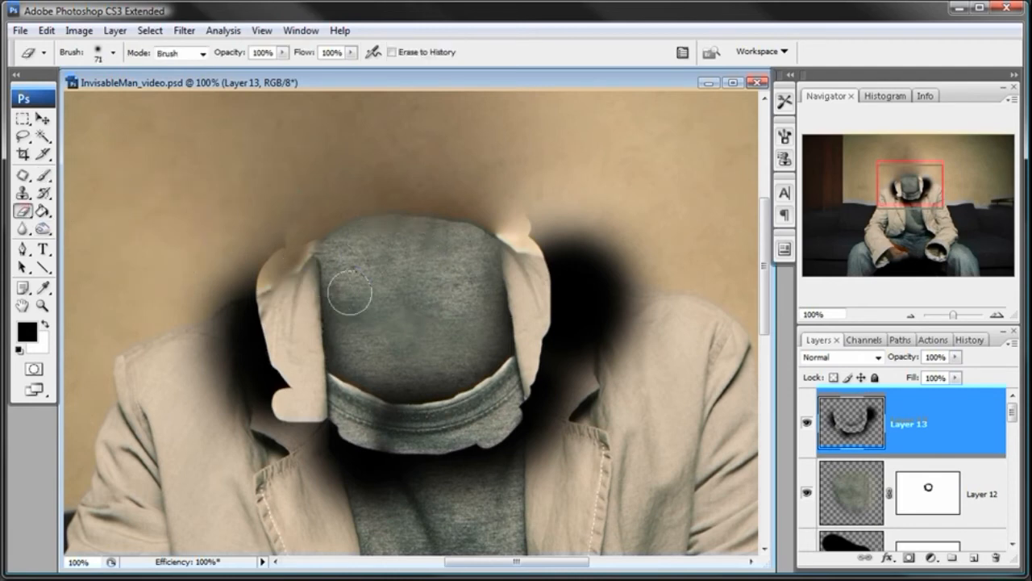
pyautogui.rightClick(416, 300)
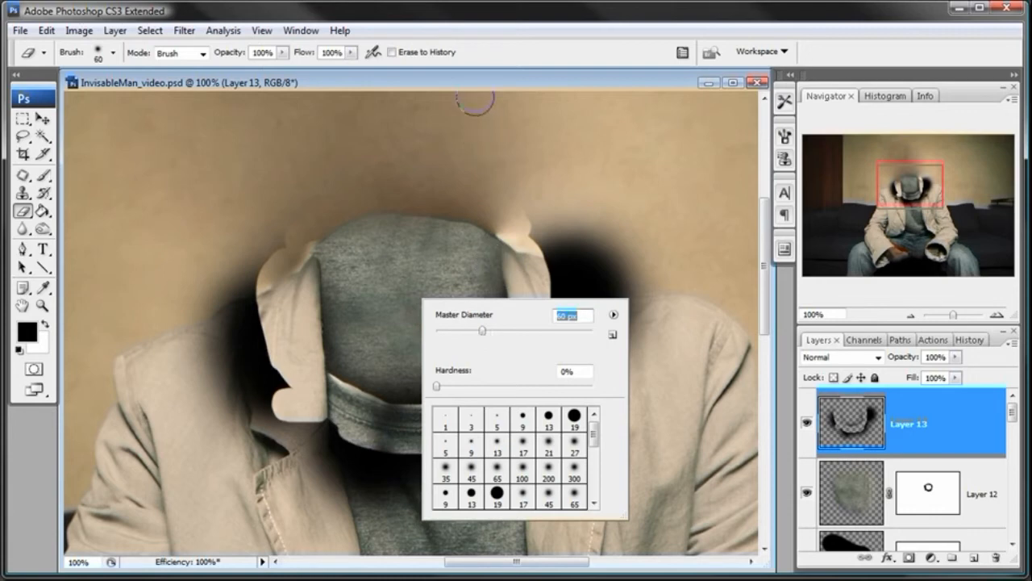
pyautogui.press('Return')
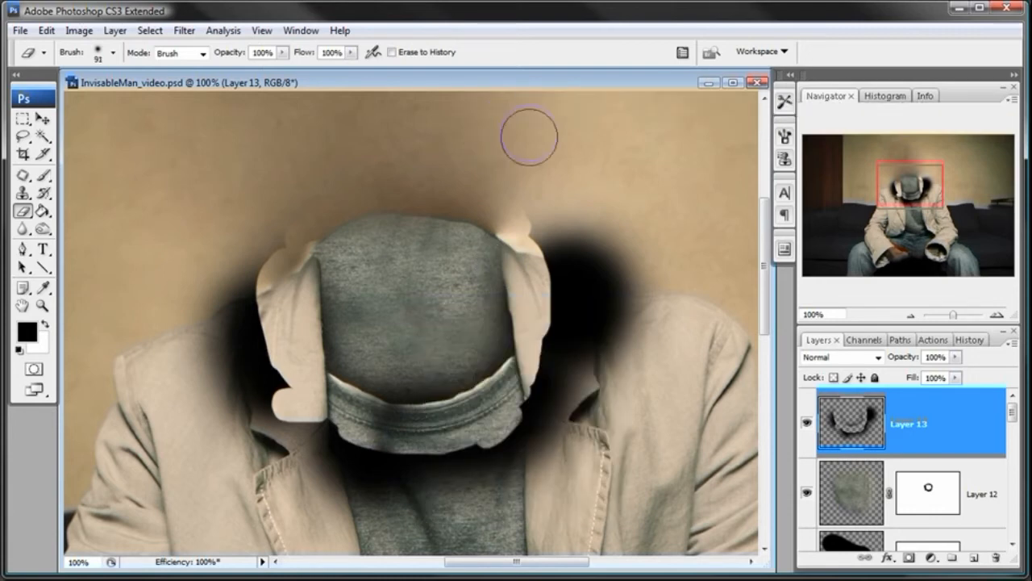
pyautogui.moveTo(572, 234)
pyautogui.mouseDown()
pyautogui.moveTo(558, 256)
pyautogui.moveTo(558, 353)
pyautogui.moveTo(563, 315)
pyautogui.moveTo(548, 386)
pyautogui.moveTo(519, 429)
pyautogui.moveTo(540, 392)
pyautogui.moveTo(556, 249)
pyautogui.moveTo(581, 273)
pyautogui.moveTo(581, 250)
pyautogui.moveTo(589, 339)
pyautogui.mouseUp()
# - Set the eraser to 69 px with 51% hardness and erase the black spill from the shirt, collar and both lapels
pyautogui.rightClick(588, 341)
pyautogui.click(650, 426)
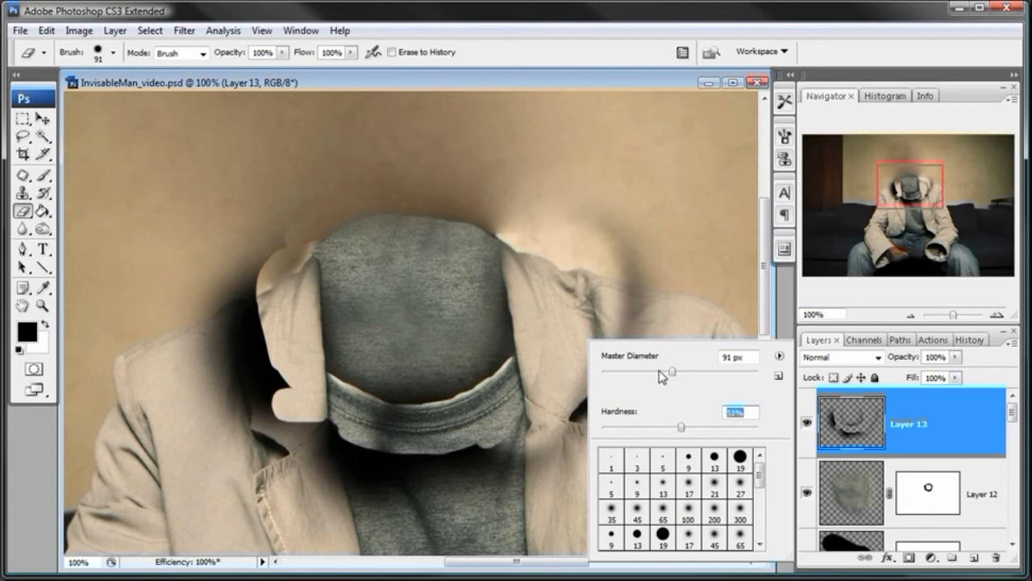
pyautogui.moveTo(669, 372); pyautogui.dragTo(658, 375)
pyautogui.click(578, 79)
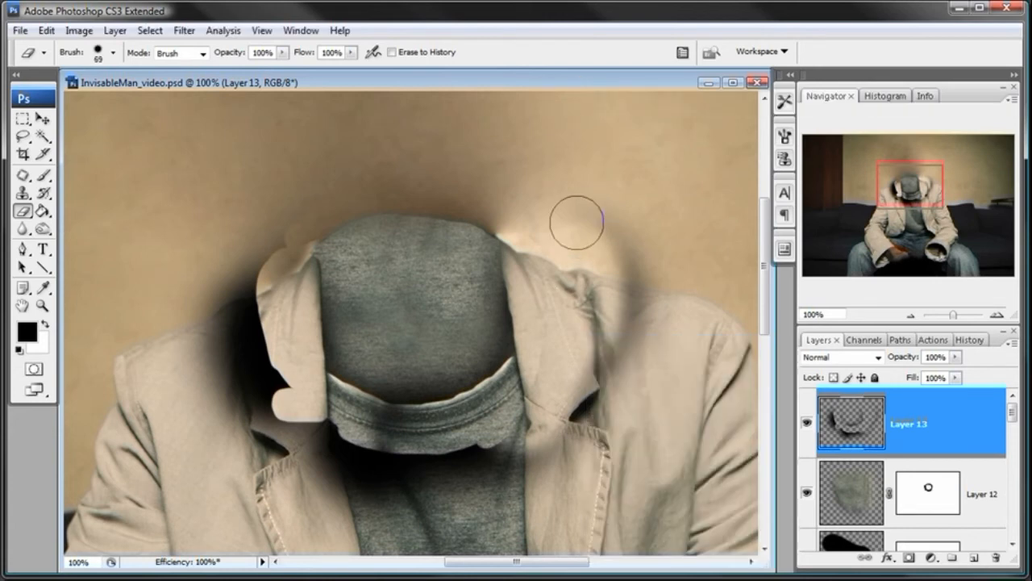
pyautogui.moveTo(504, 440)
pyautogui.mouseDown()
pyautogui.moveTo(303, 435)
pyautogui.moveTo(266, 315)
pyautogui.moveTo(238, 369)
pyautogui.moveTo(430, 468)
pyautogui.moveTo(567, 460)
pyautogui.moveTo(288, 472)
pyautogui.moveTo(344, 490)
pyautogui.moveTo(357, 473)
pyautogui.moveTo(272, 362)
pyautogui.moveTo(240, 233)
pyautogui.moveTo(286, 224)
pyautogui.moveTo(419, 161)
pyautogui.moveTo(629, 334)
pyautogui.moveTo(604, 288)
pyautogui.moveTo(619, 377)
pyautogui.mouseUp()
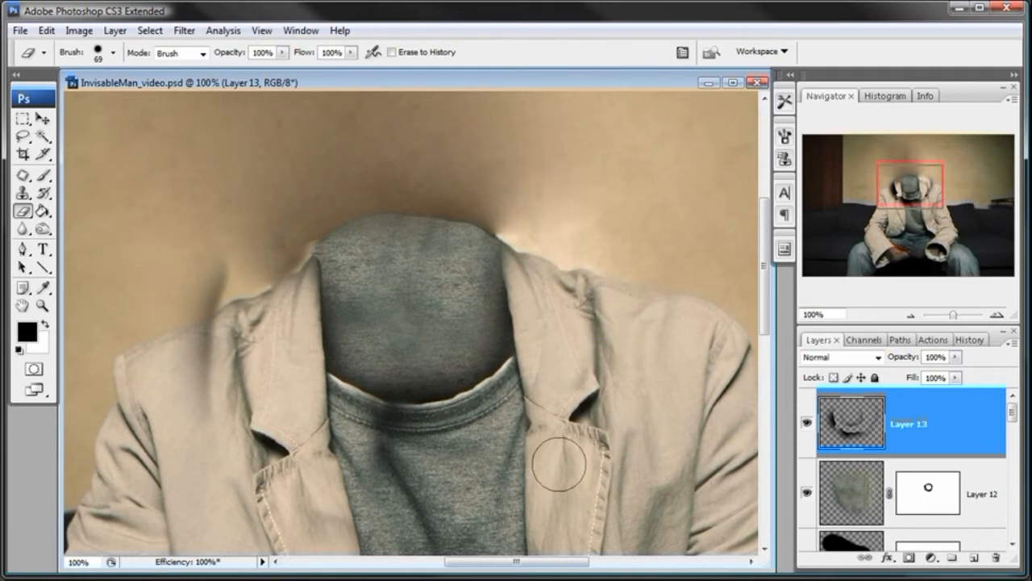
pyautogui.moveTo(278, 452); pyautogui.dragTo(405, 487)
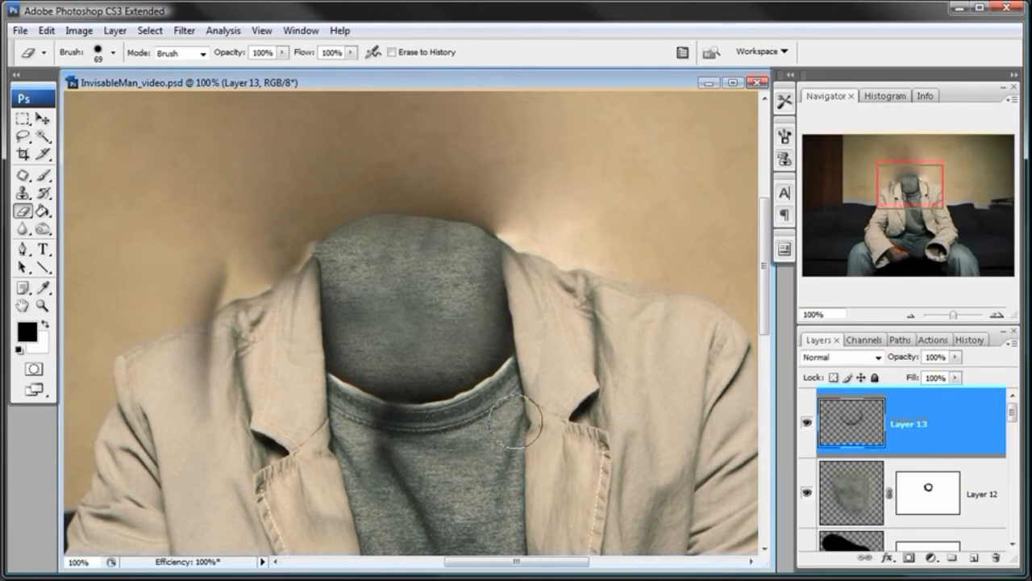
# - Clean the shading off the shirt collar's rim with a 23 px eraser at 100% hardness
pyautogui.click(47, 121)
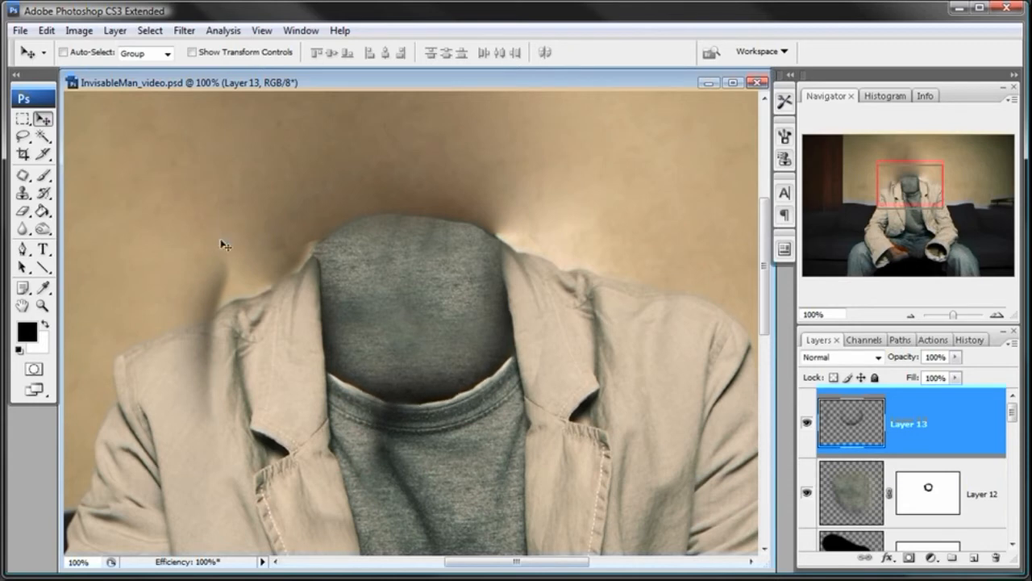
pyautogui.click(44, 304)
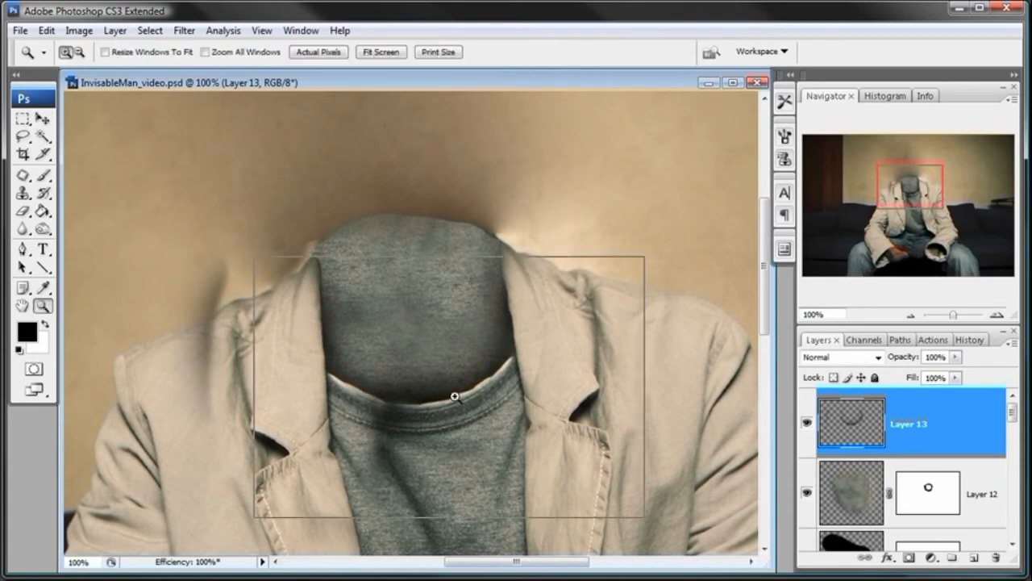
pyautogui.click(454, 396)
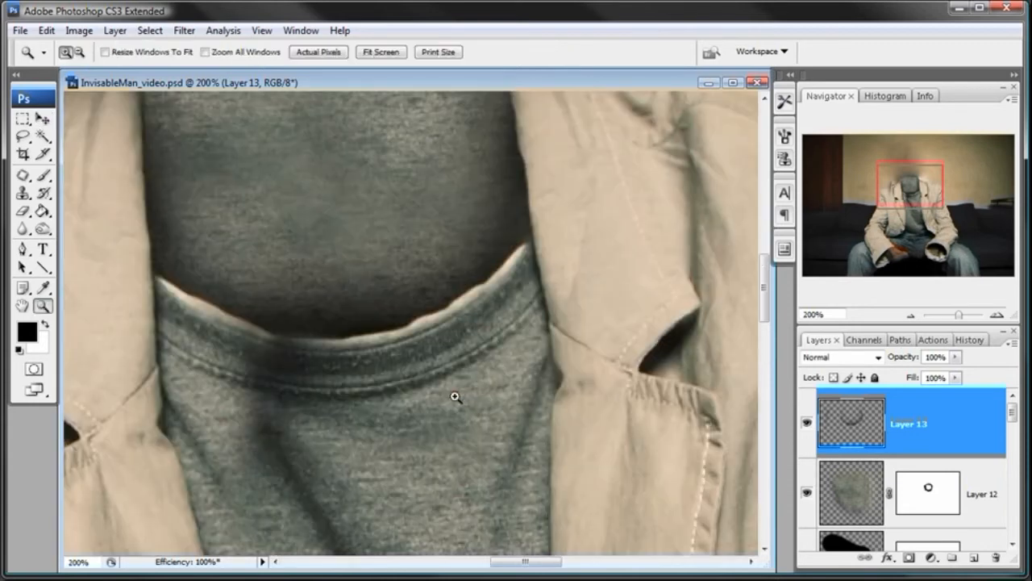
pyautogui.click(23, 211)
pyautogui.rightClick(539, 323)
pyautogui.moveTo(669, 406); pyautogui.dragTo(706, 406)
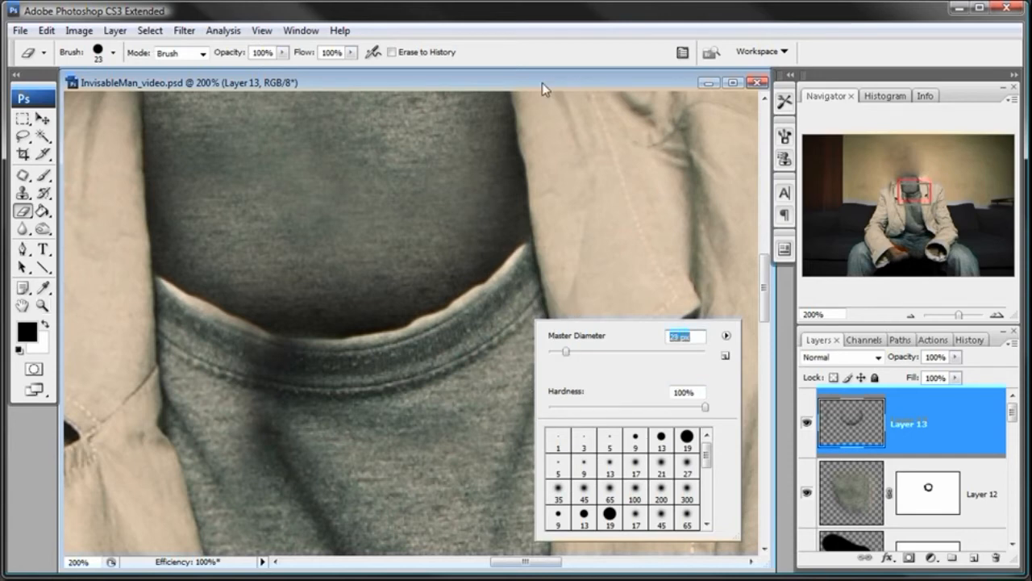
pyautogui.click(542, 84)
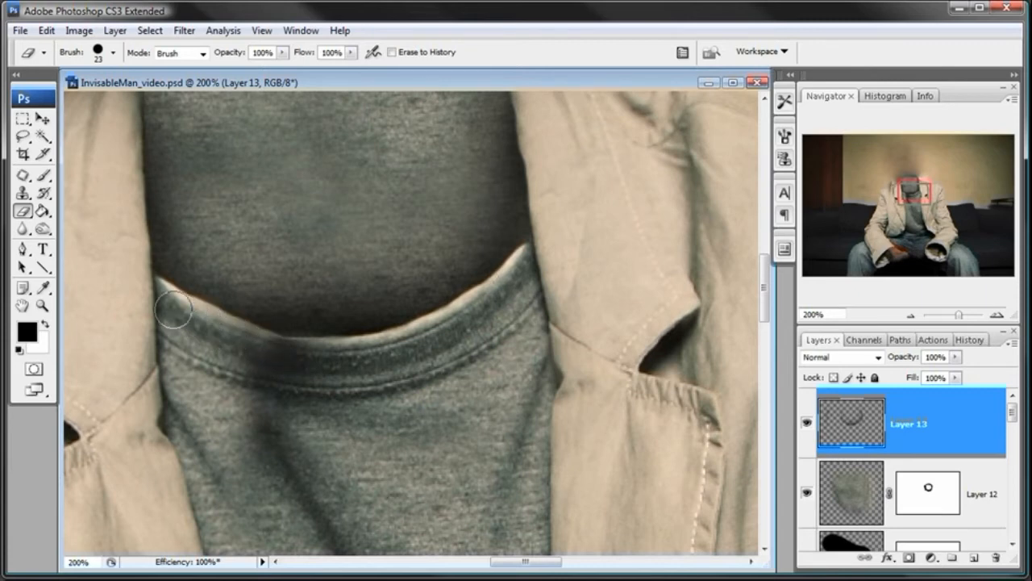
pyautogui.click(910, 315)
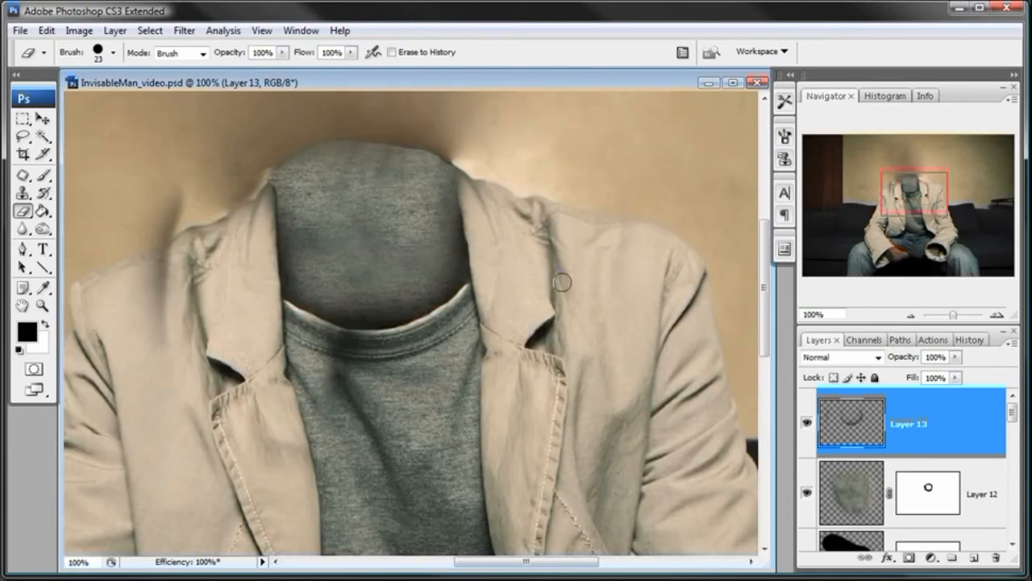
# - On Layer 12, clone grey fabric from the upper part of the neck opening over its middle with a soft 97 px Clone Stamp
pyautogui.click(853, 489)
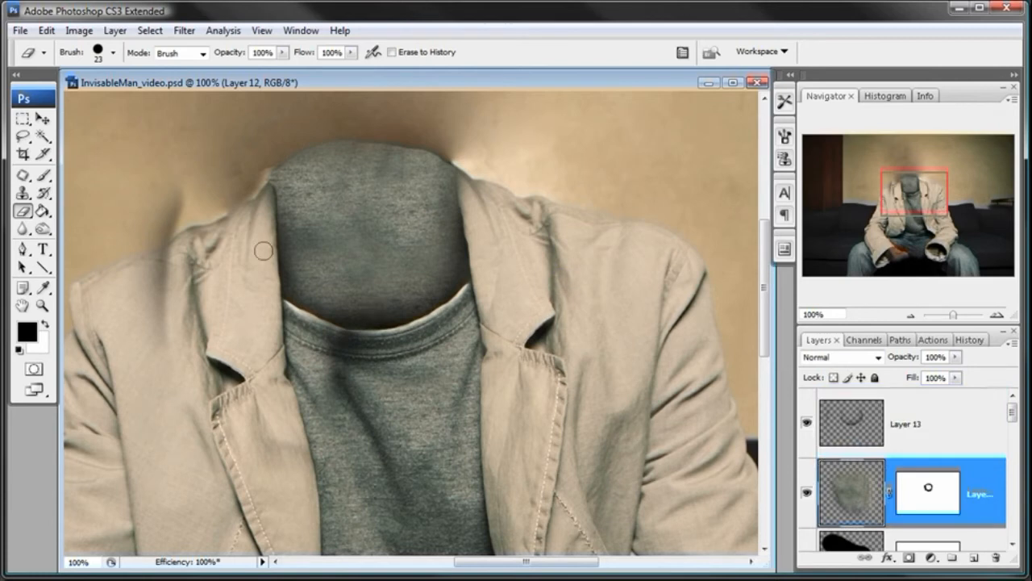
pyautogui.click(22, 193)
pyautogui.rightClick(439, 241)
pyautogui.moveTo(568, 272); pyautogui.dragTo(535, 272)
pyautogui.press('Return')
pyautogui.keyDown('alt'); pyautogui.click(317, 185); pyautogui.keyUp('alt')
pyautogui.moveTo(356, 258); pyautogui.dragTo(363, 246)
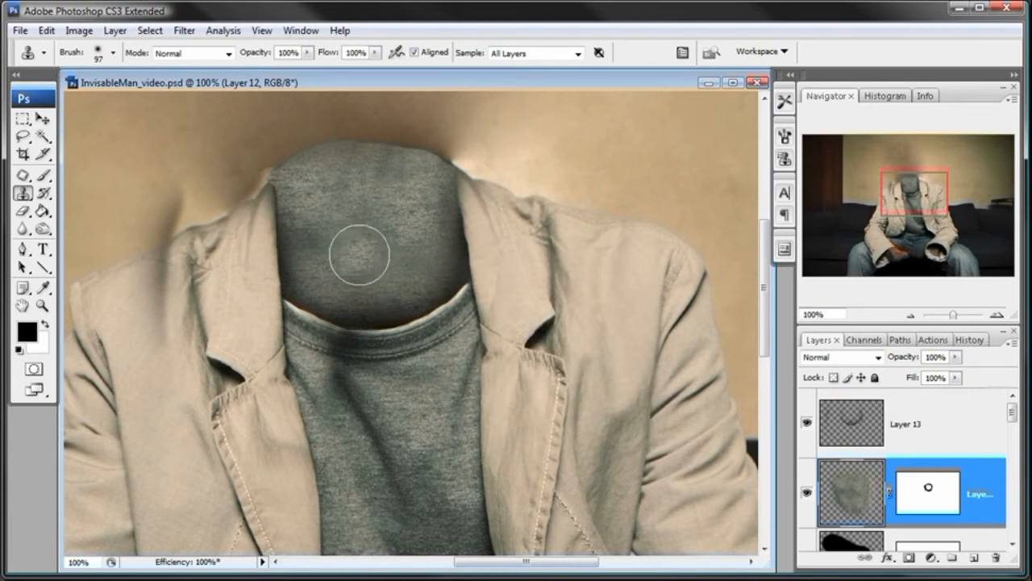
# - Clone grey fabric inside the neck opening on Layer 13 with a 168 px Clone Stamp, and compare by toggling the layer's visibility
pyautogui.hotkey('alt', ']')
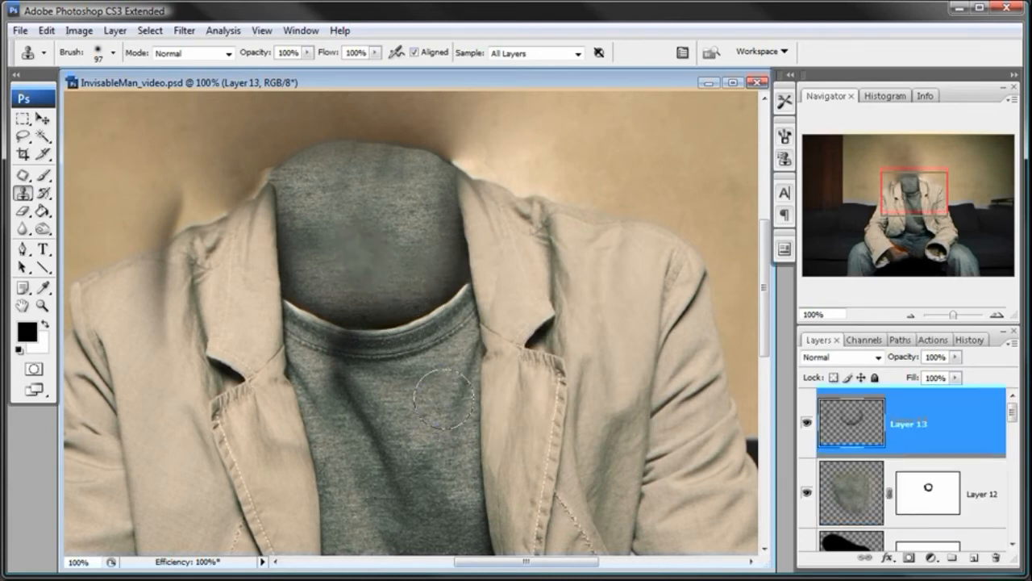
pyautogui.rightClick(453, 401)
pyautogui.moveTo(564, 427); pyautogui.dragTo(591, 436)
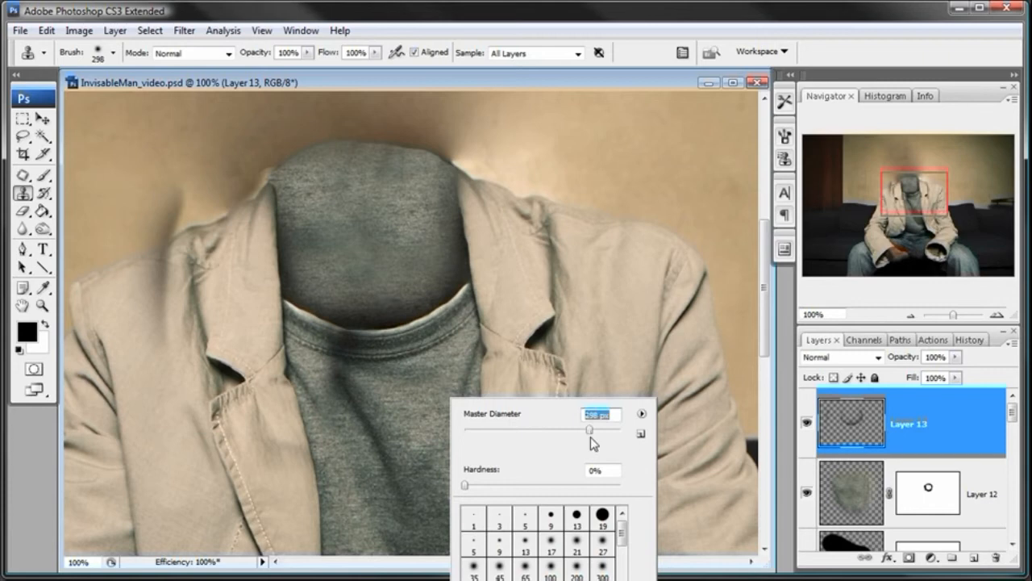
pyautogui.write('168')
pyautogui.press('Return')
pyautogui.keyDown('alt'); pyautogui.click(362, 256); pyautogui.keyUp('alt')
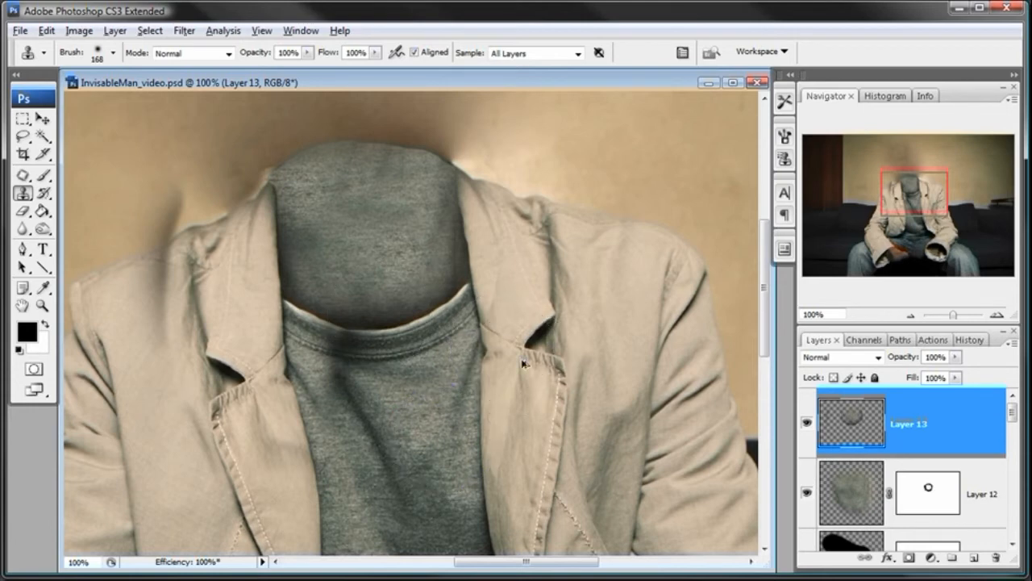
pyautogui.click(807, 424)
pyautogui.click(807, 424)
pyautogui.click(807, 424)
pyautogui.click(807, 425)
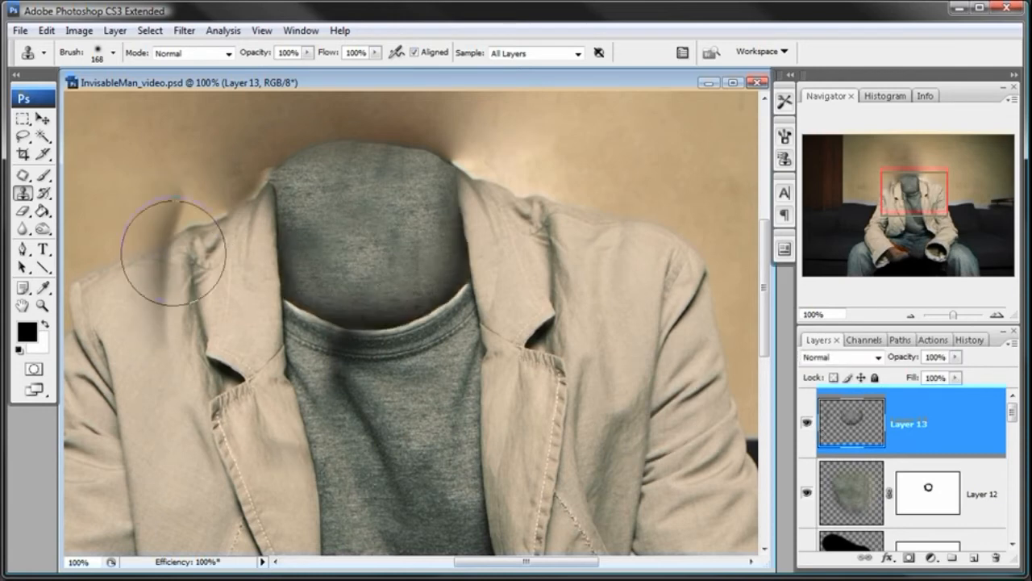
# - Erase the dark smudge over the wall and the jacket's left shoulder on Layer 13 with a 100 px eraser
pyautogui.click(23, 210)
pyautogui.moveTo(161, 184); pyautogui.dragTo(155, 292)
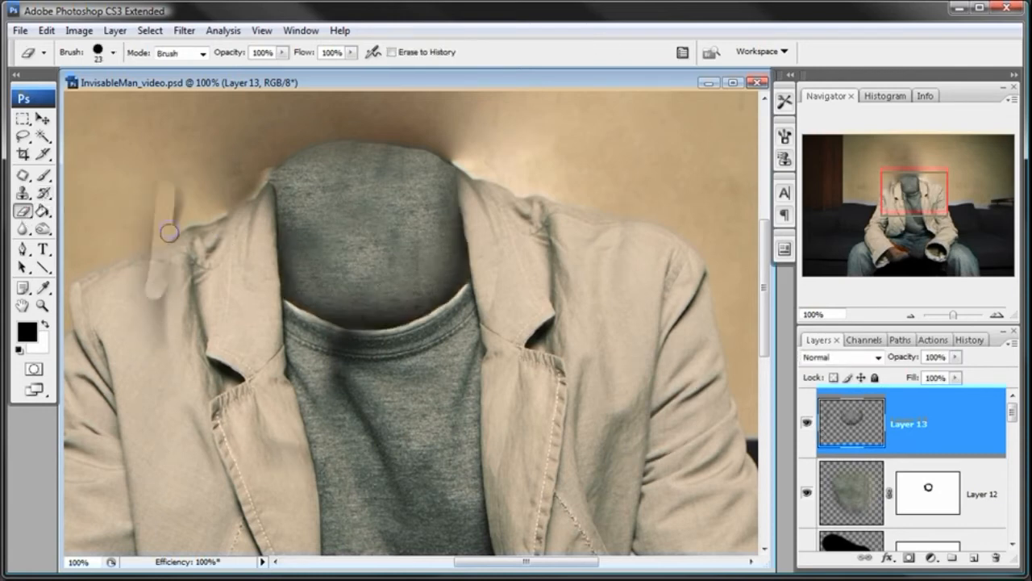
pyautogui.rightClick(171, 229)
pyautogui.moveTo(246, 262); pyautogui.dragTo(272, 264)
pyautogui.click(274, 91)
pyautogui.hotkey('ctrl', 'z')
pyautogui.moveTo(184, 364); pyautogui.dragTo(248, 317)
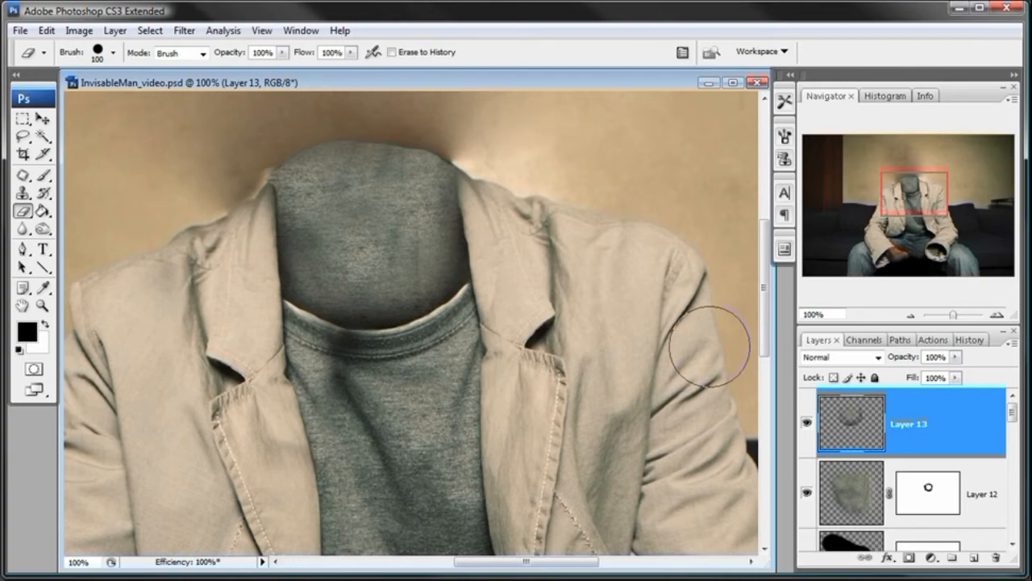
# - Inspect the empty sleeve opening, the lap area and the neck opening of the composite
pyautogui.scroll(-5, 730, 387)
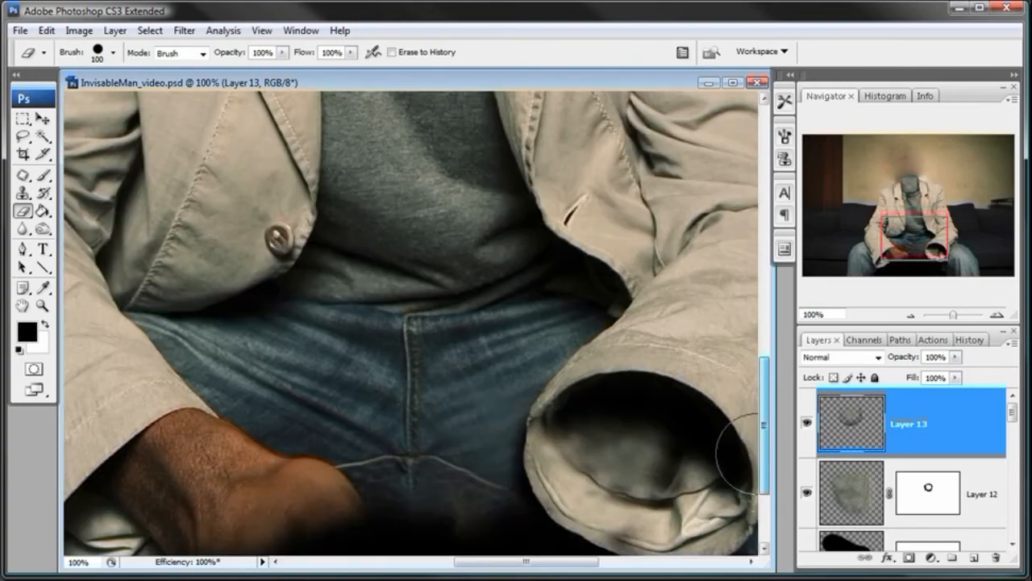
pyautogui.moveTo(691, 426)
pyautogui.mouseDown()
pyautogui.moveTo(622, 379)
pyautogui.moveTo(527, 448)
pyautogui.moveTo(548, 421)
pyautogui.moveTo(573, 452)
pyautogui.moveTo(527, 462)
pyautogui.moveTo(516, 442)
pyautogui.moveTo(551, 448)
pyautogui.moveTo(536, 422)
pyautogui.moveTo(524, 434)
pyautogui.moveTo(535, 440)
pyautogui.moveTo(523, 434)
pyautogui.moveTo(560, 415)
pyautogui.mouseUp()
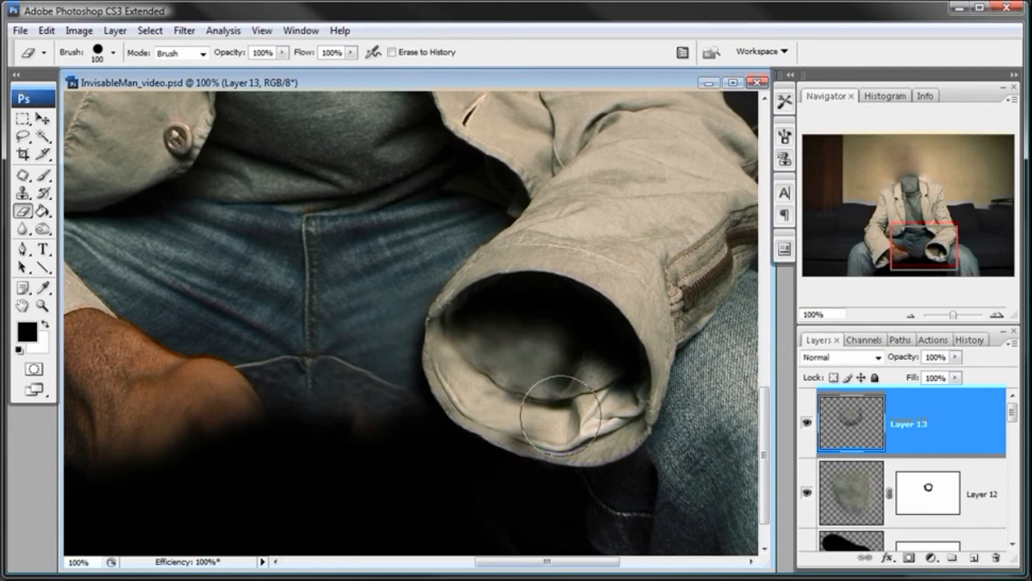
pyautogui.moveTo(560, 416)
pyautogui.mouseDown()
pyautogui.moveTo(492, 389)
pyautogui.moveTo(475, 368)
pyautogui.mouseUp()
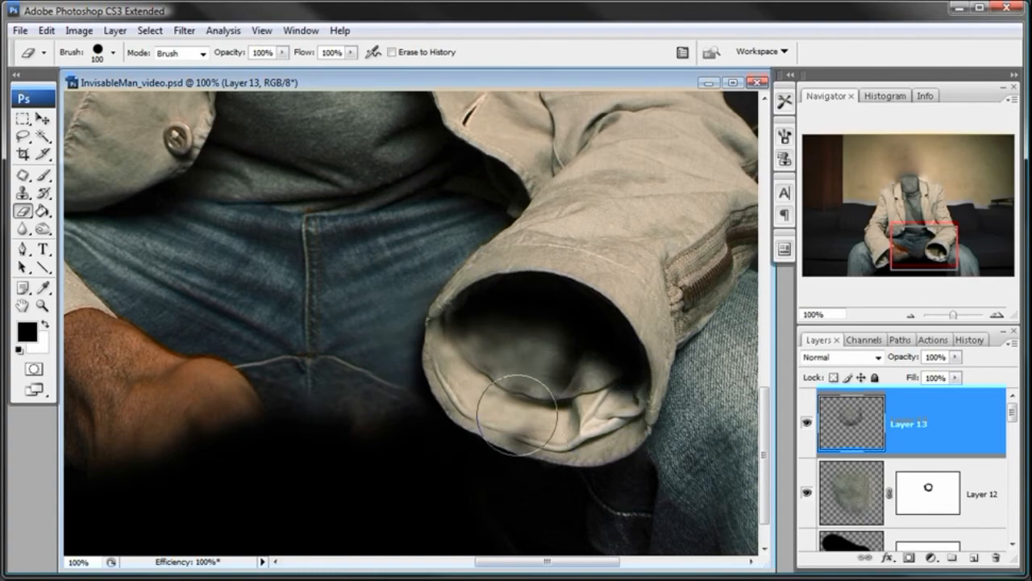
pyautogui.moveTo(337, 118); pyautogui.dragTo(388, 370)
pyautogui.moveTo(388, 204); pyautogui.dragTo(387, 423)
pyautogui.scroll(-6, 435, 465)
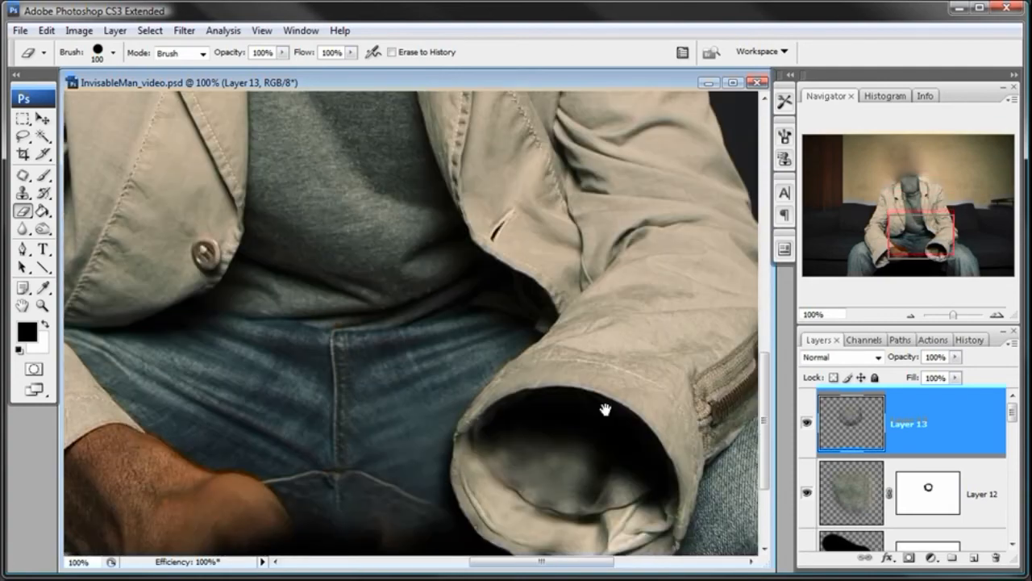
pyautogui.scroll(6, 392, 433)
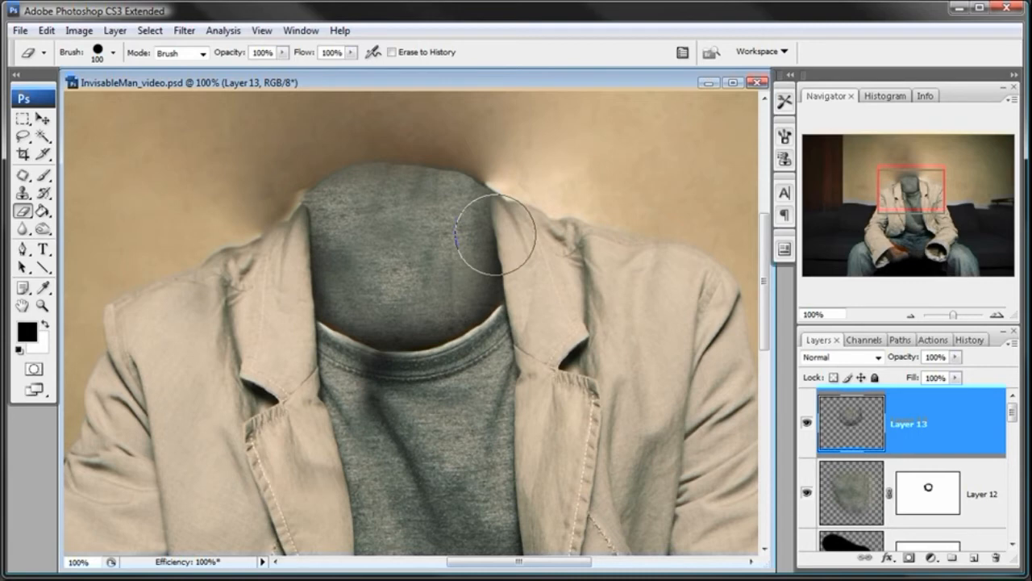
# - Lasso the shirt's front collar with a 0 px feather, copy it merged from all layers and paste it as a new layer
pyautogui.press('v')
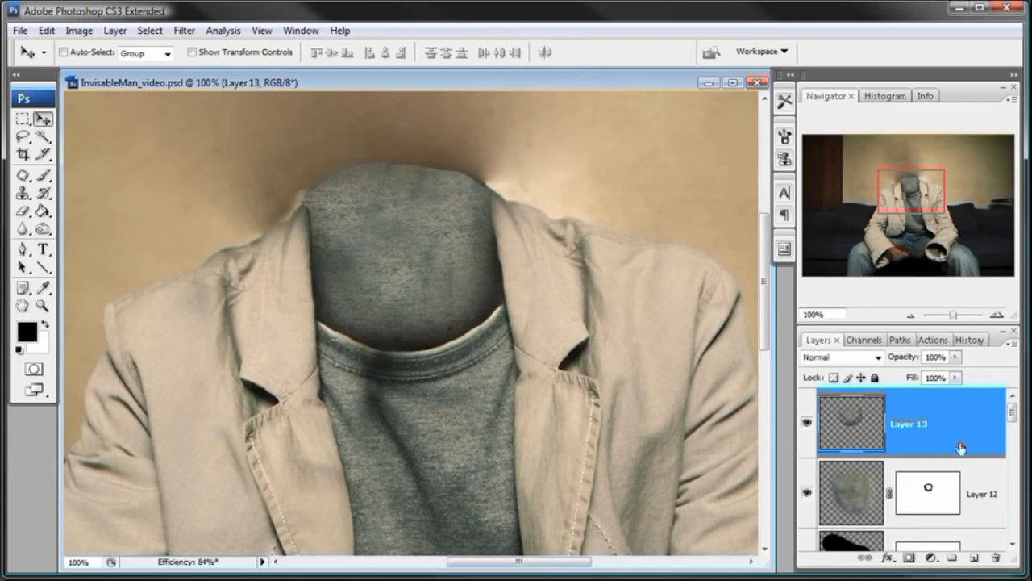
pyautogui.click(24, 136)
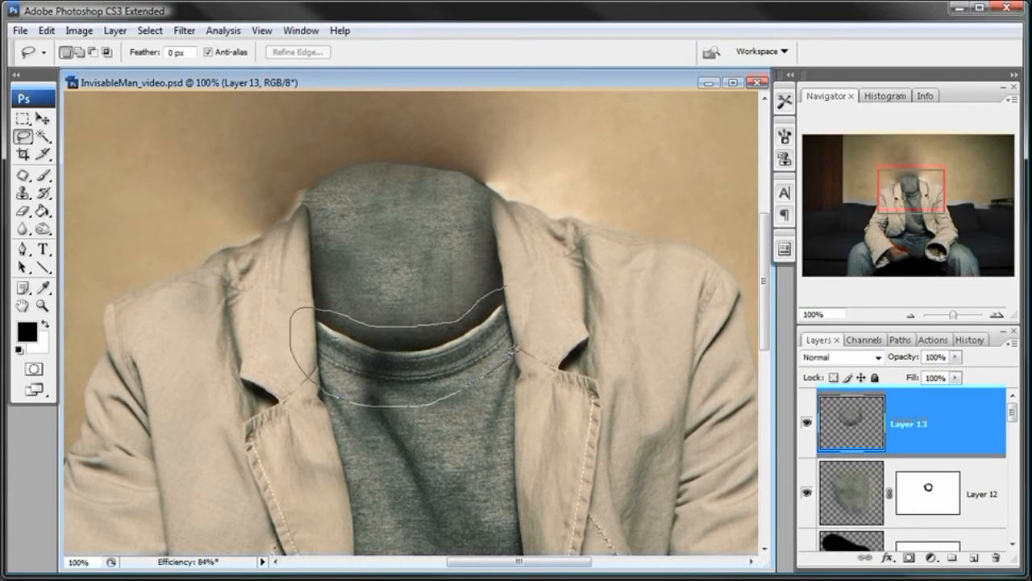
pyautogui.moveTo(528, 330); pyautogui.dragTo(526, 323)
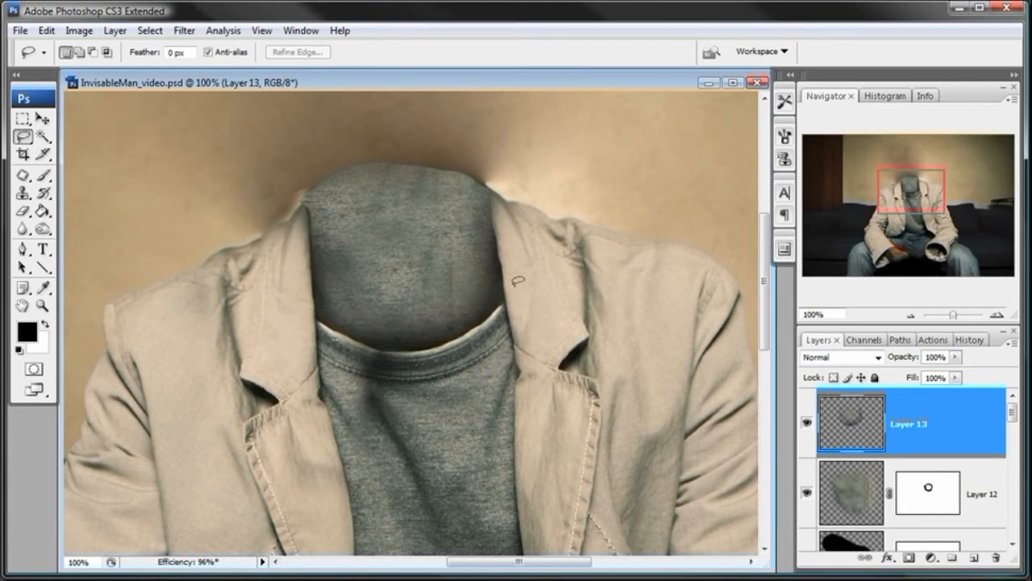
pyautogui.click(47, 32)
pyautogui.click(46, 31)
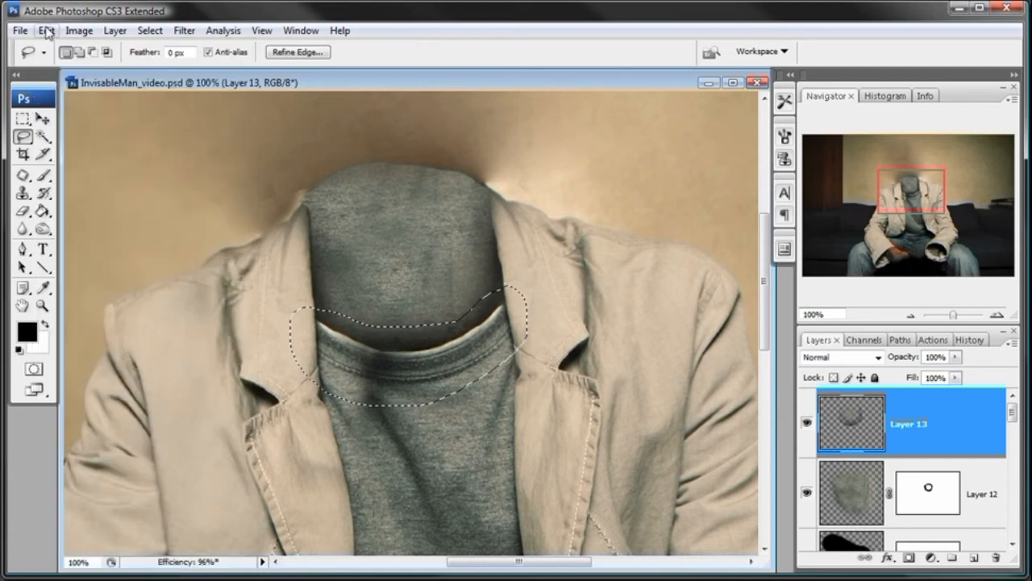
pyautogui.click(47, 32)
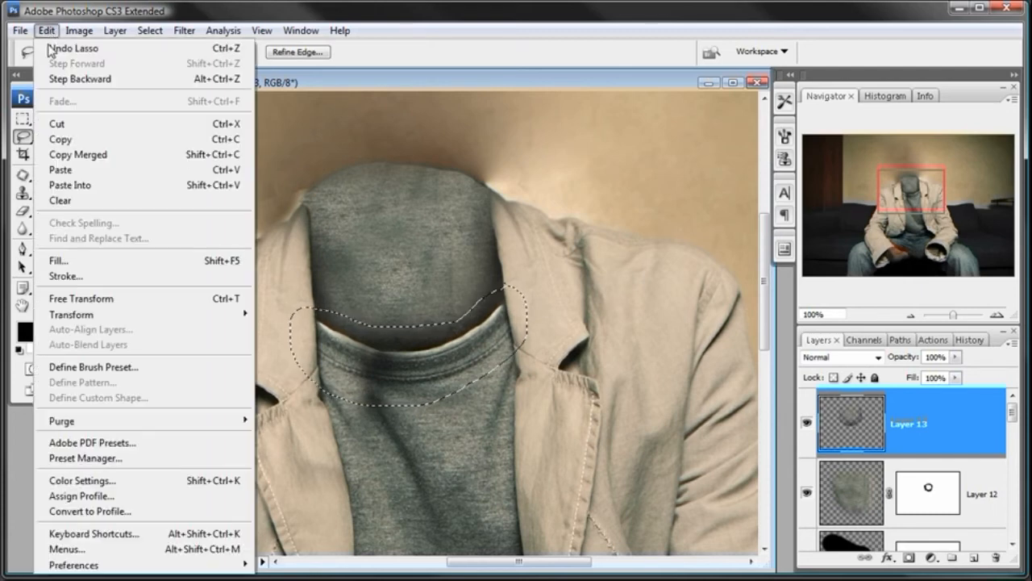
pyautogui.click(66, 153)
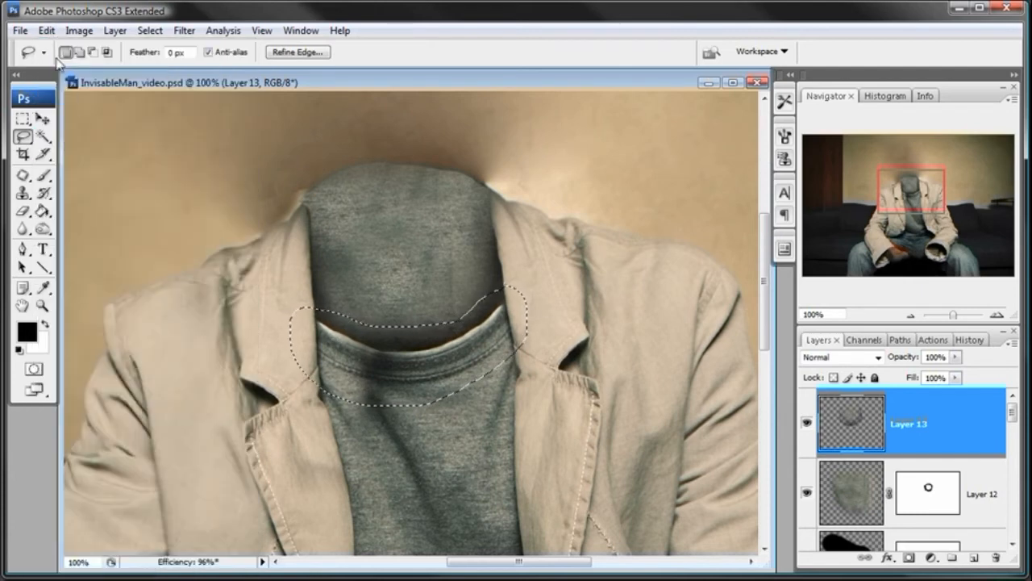
pyautogui.click(47, 31)
pyautogui.click(48, 169)
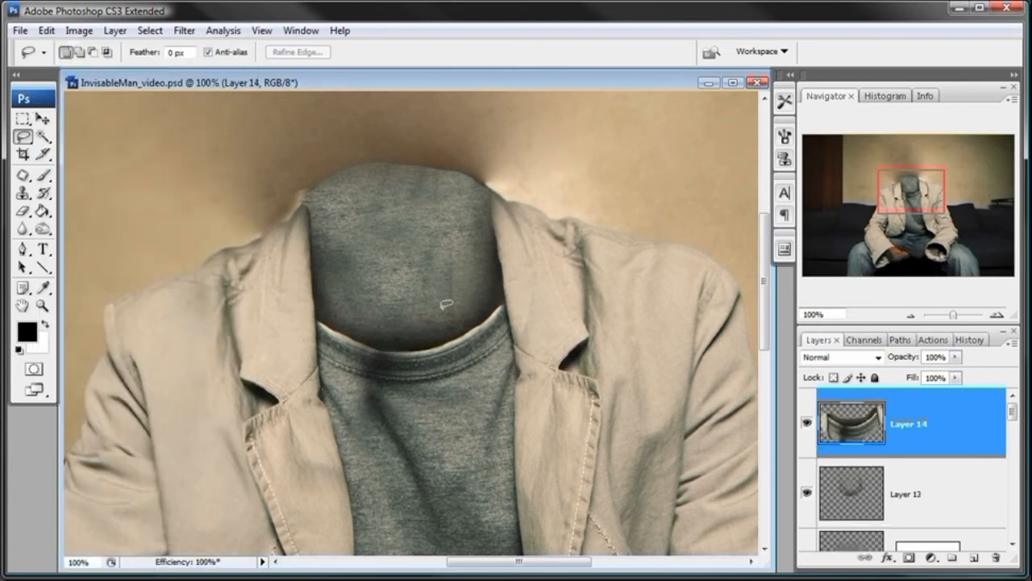
# - Flip the pasted collar piece vertically and horizontally
pyautogui.click(46, 33)
pyautogui.moveTo(105, 314)
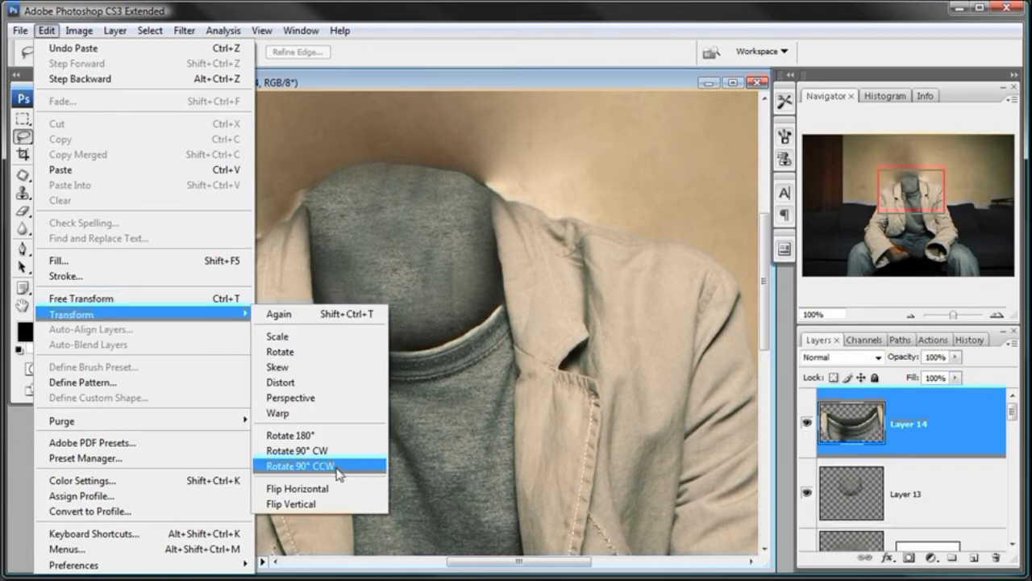
pyautogui.click(323, 503)
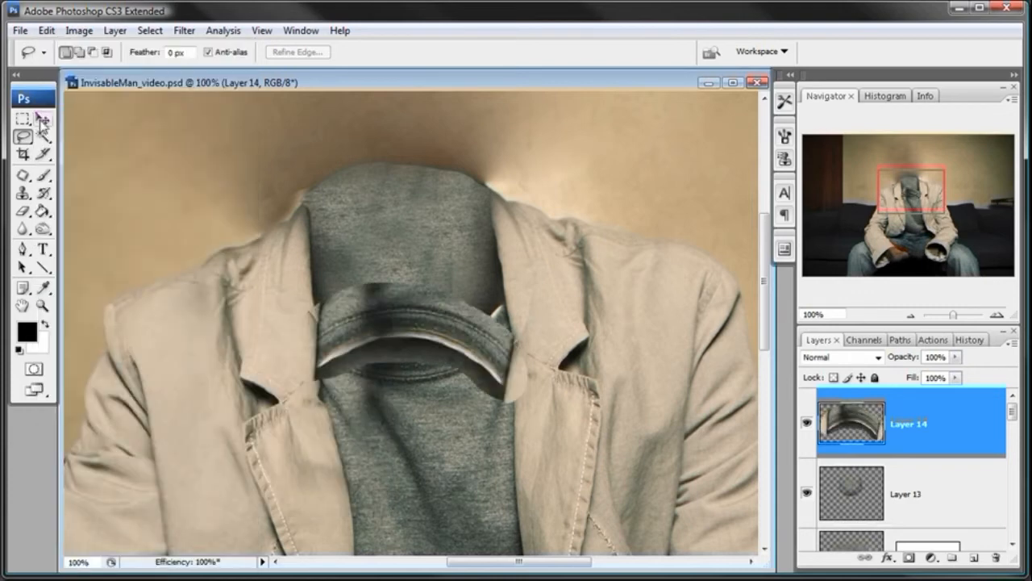
pyautogui.click(46, 32)
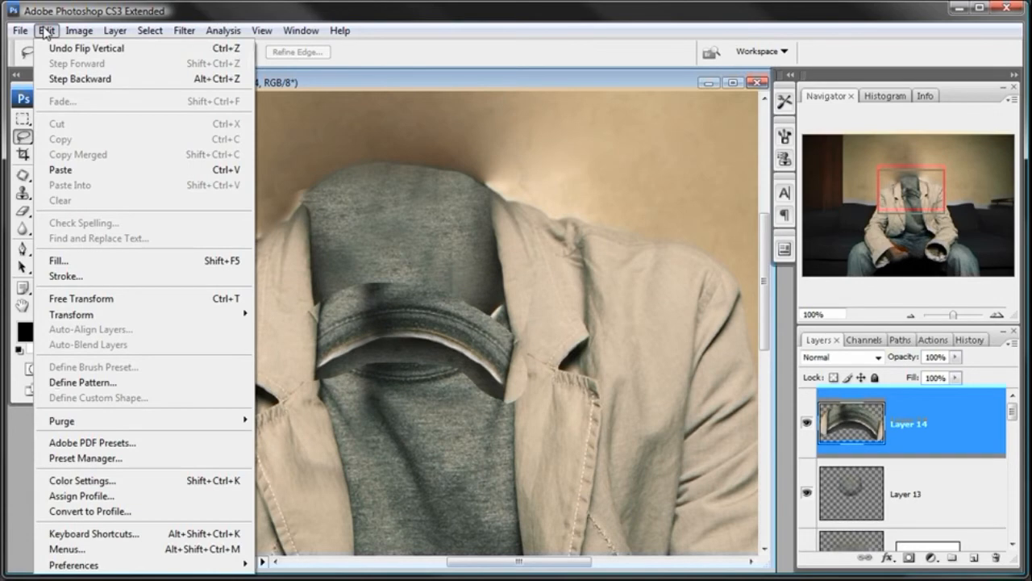
pyautogui.moveTo(117, 313)
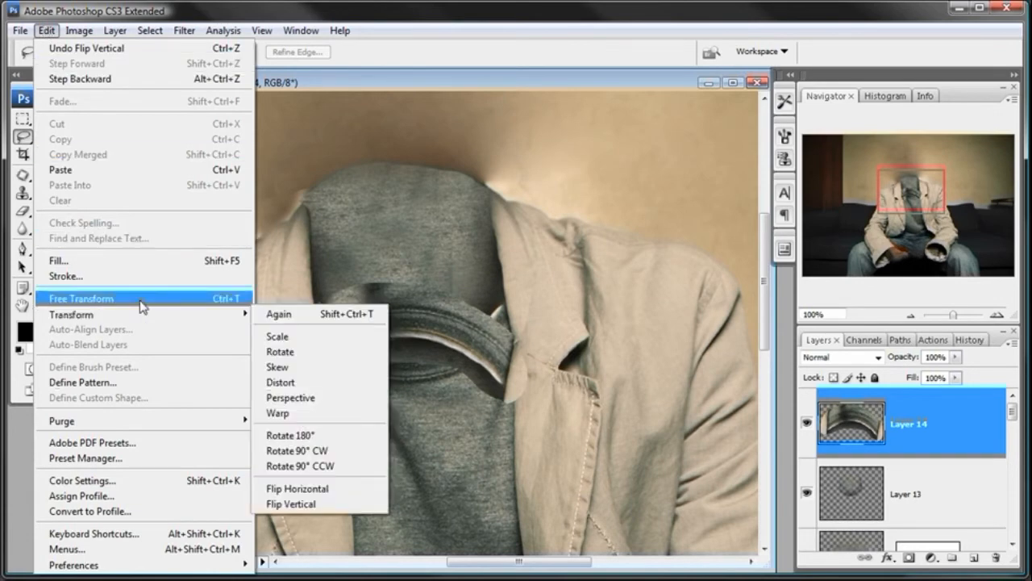
pyautogui.click(300, 487)
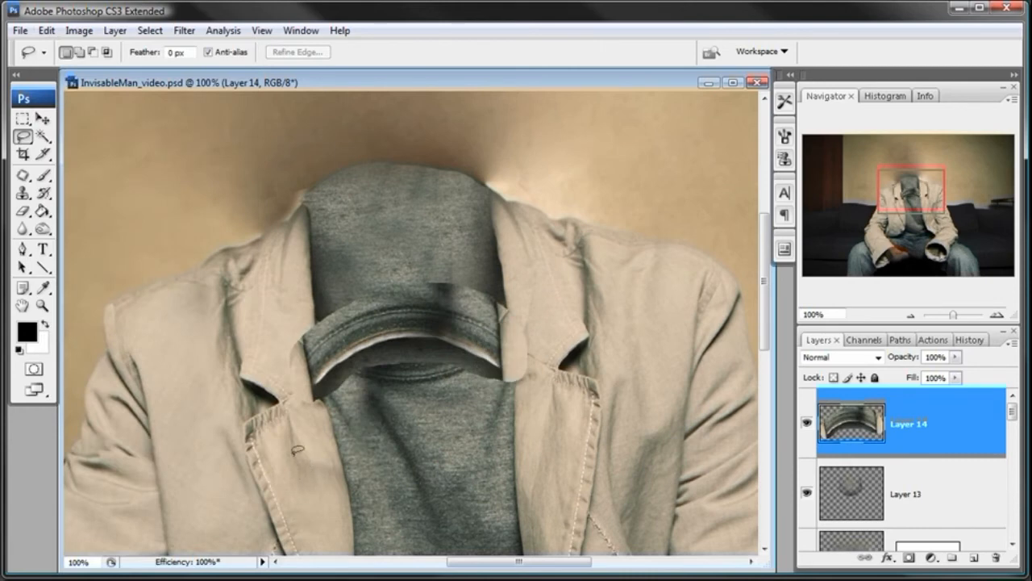
# - Move the flipped collar piece up to form the back collar along the upper edge of the neck opening
pyautogui.click(43, 120)
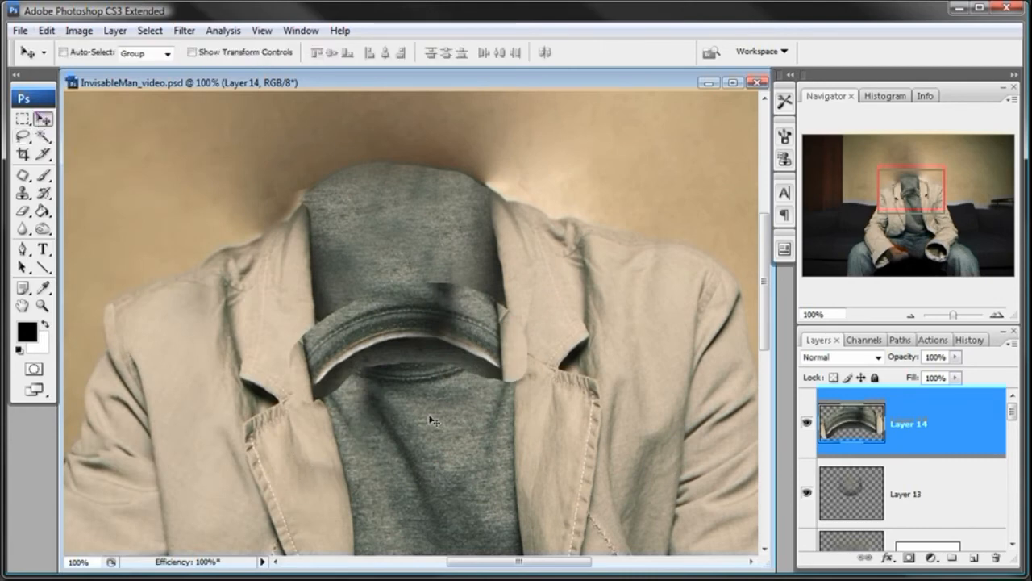
pyautogui.moveTo(370, 398); pyautogui.dragTo(323, 360)
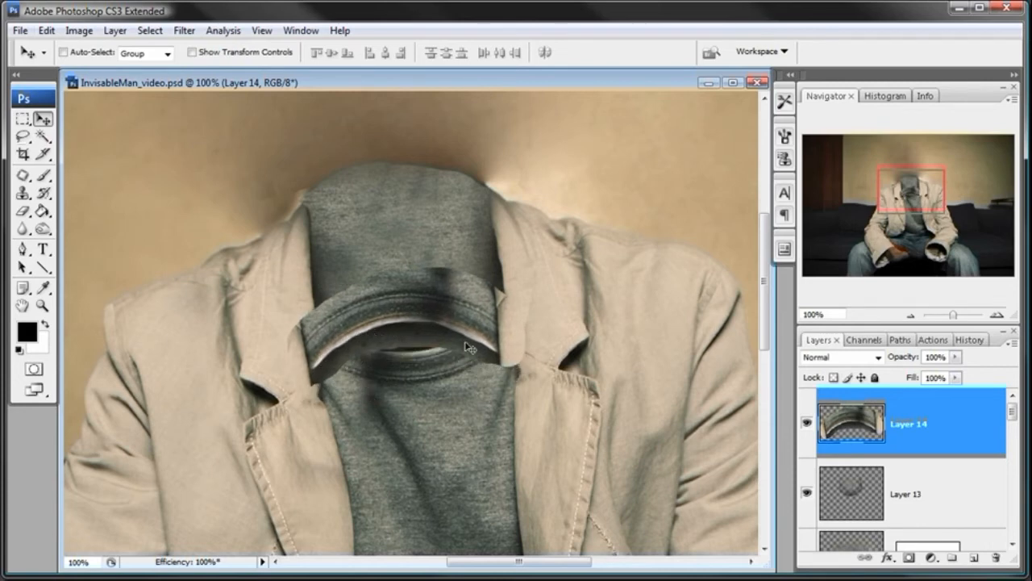
pyautogui.moveTo(427, 313); pyautogui.dragTo(390, 186)
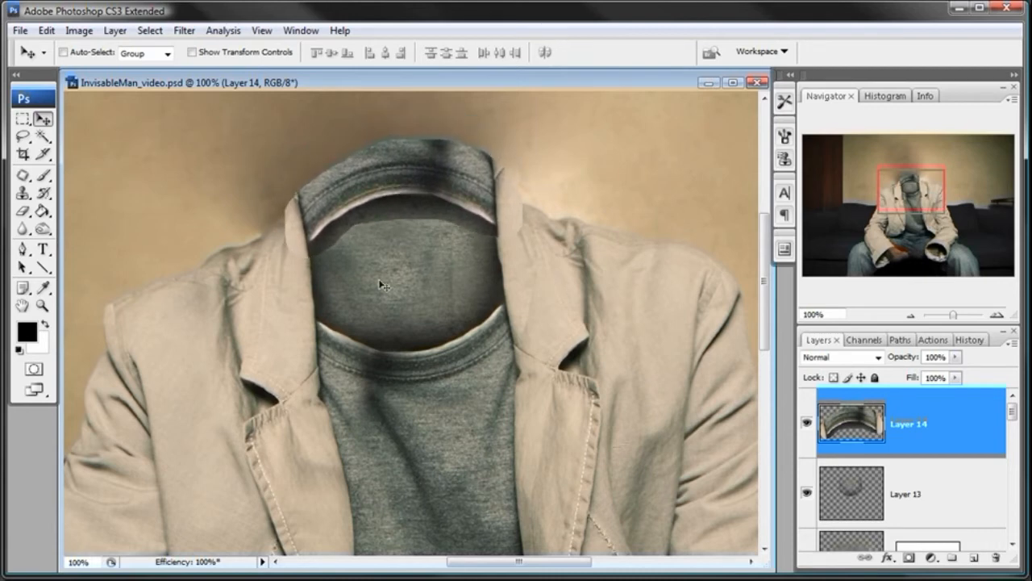
# - Duplicate Layer 14 and place the copy just below the original collar piece inside the neck opening
pyautogui.moveTo(847, 426); pyautogui.dragTo(974, 557)
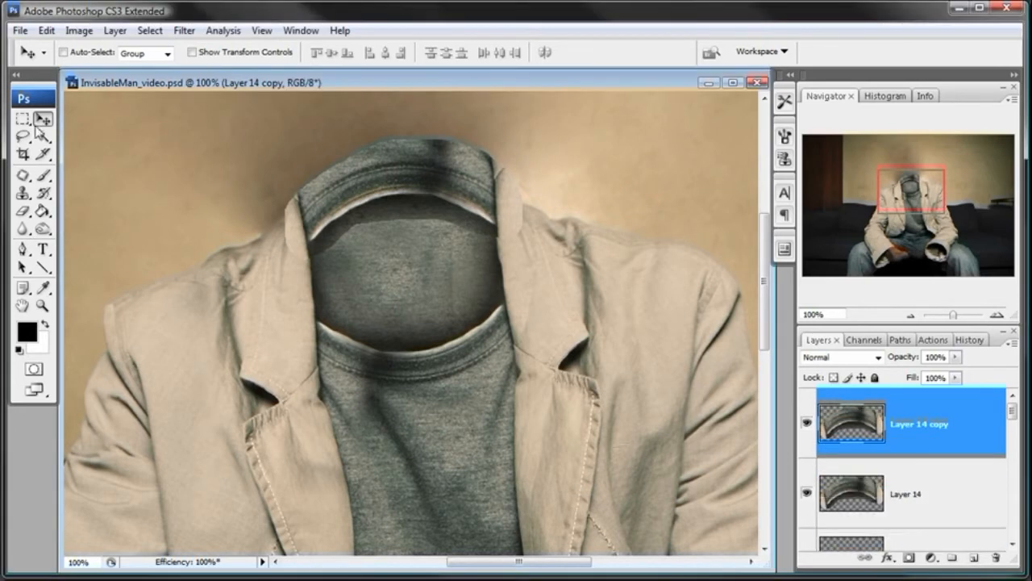
pyautogui.moveTo(472, 341); pyautogui.dragTo(452, 363)
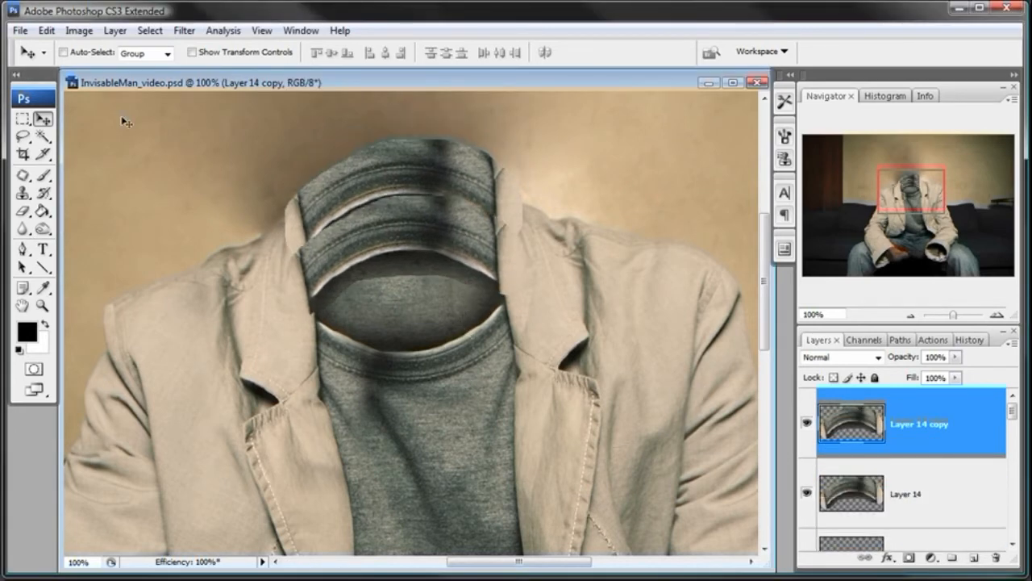
# - Try the collar copy flipped vertically and shifted up inside the neck opening, and flip it back
pyautogui.click(46, 31)
pyautogui.moveTo(134, 315)
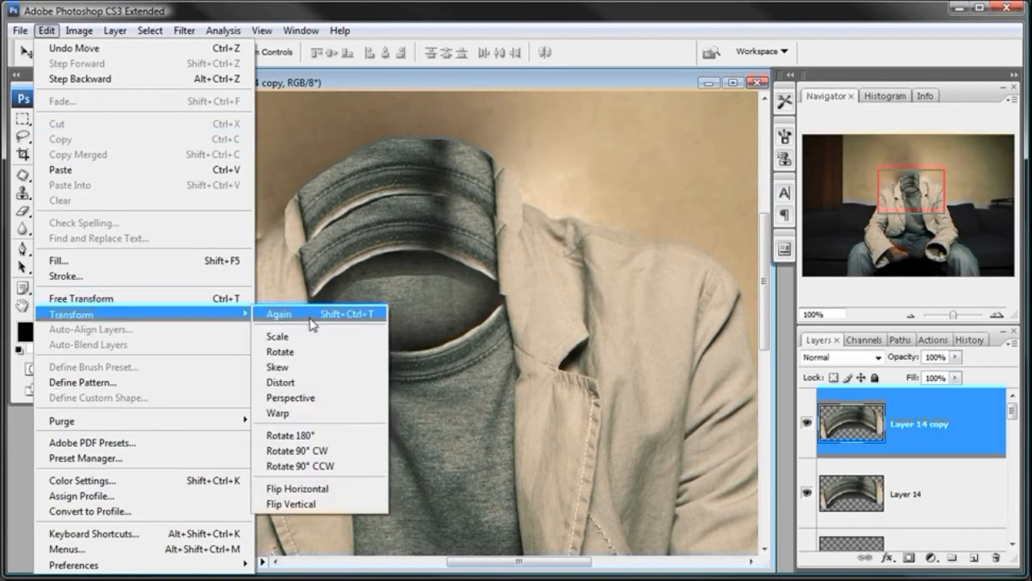
pyautogui.click(290, 503)
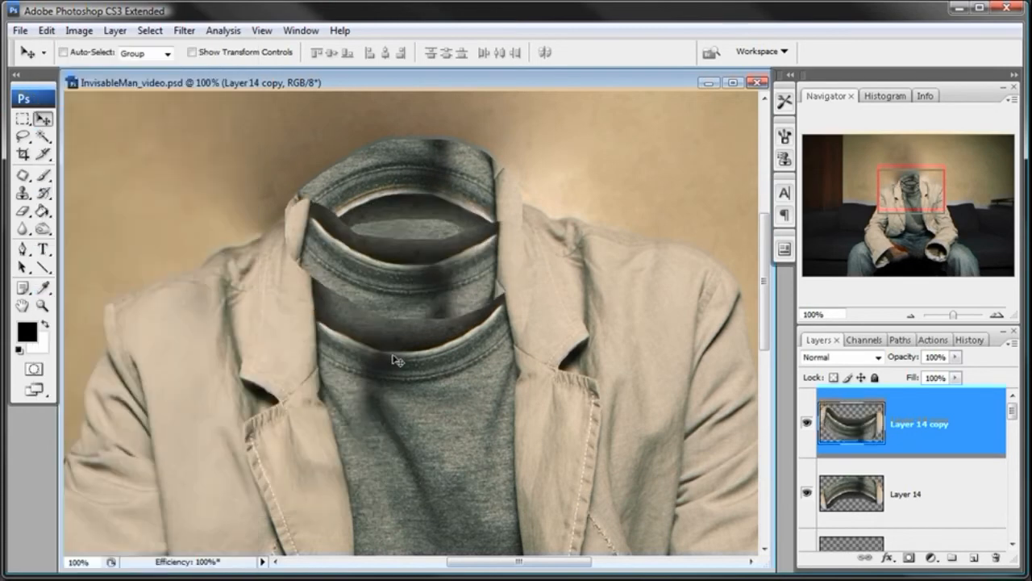
pyautogui.moveTo(395, 360); pyautogui.dragTo(395, 336)
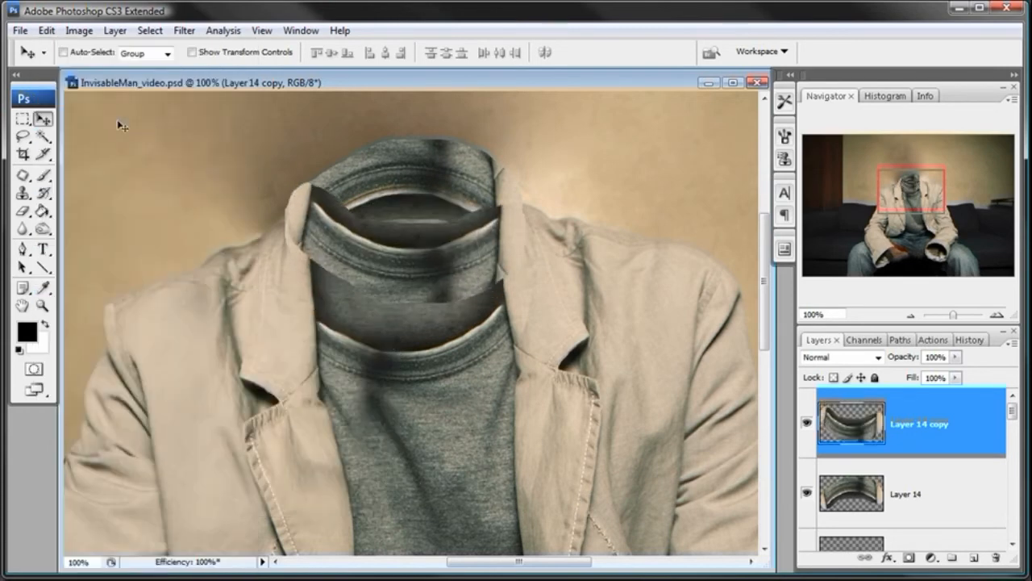
pyautogui.click(46, 30)
pyautogui.moveTo(121, 314)
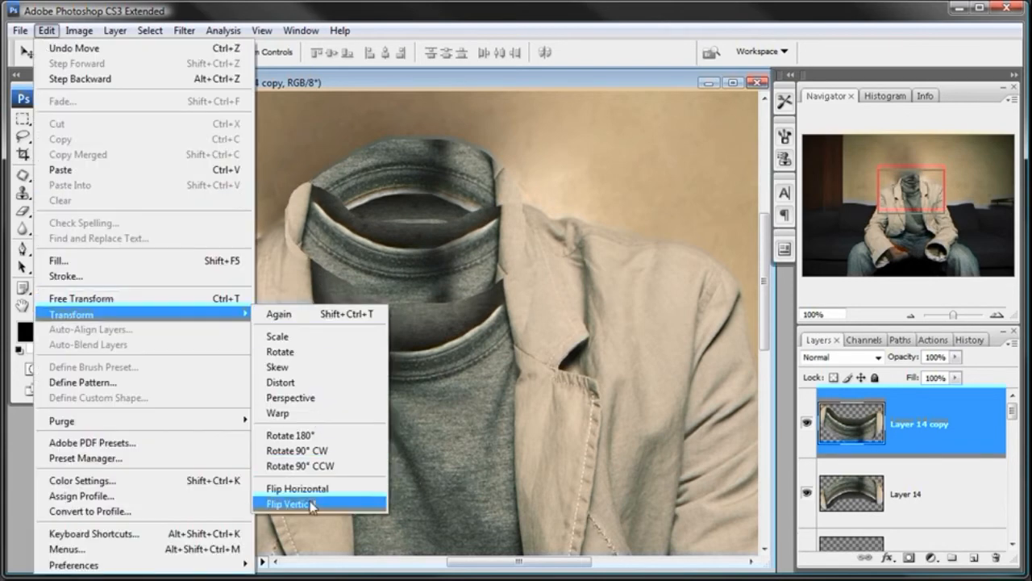
pyautogui.click(307, 504)
# - Position Layer 14 copy slightly below the back collar and lower its opacity to 60% for alignment
pyautogui.moveTo(401, 401); pyautogui.dragTo(408, 384)
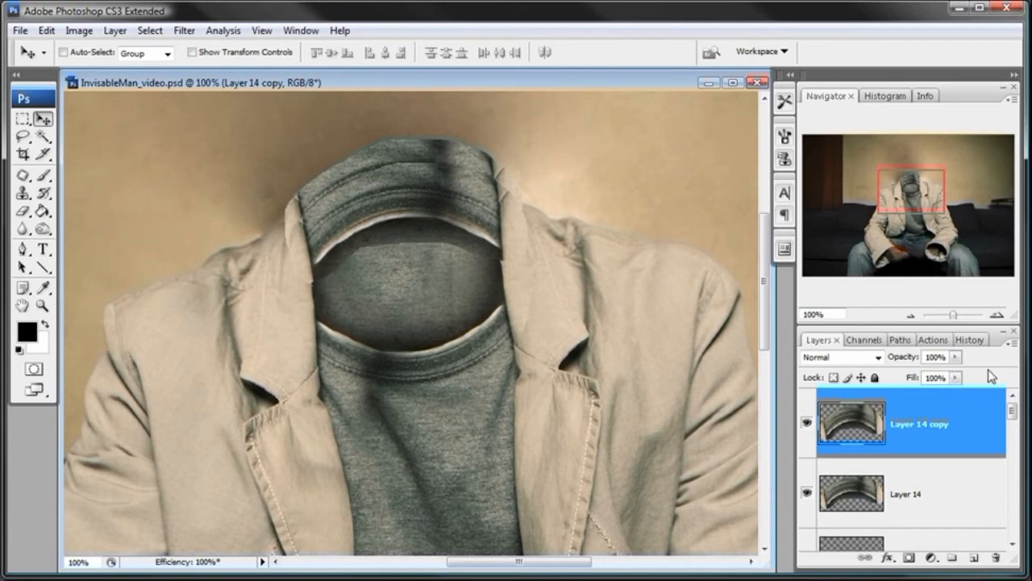
pyautogui.moveTo(955, 357); pyautogui.dragTo(934, 376)
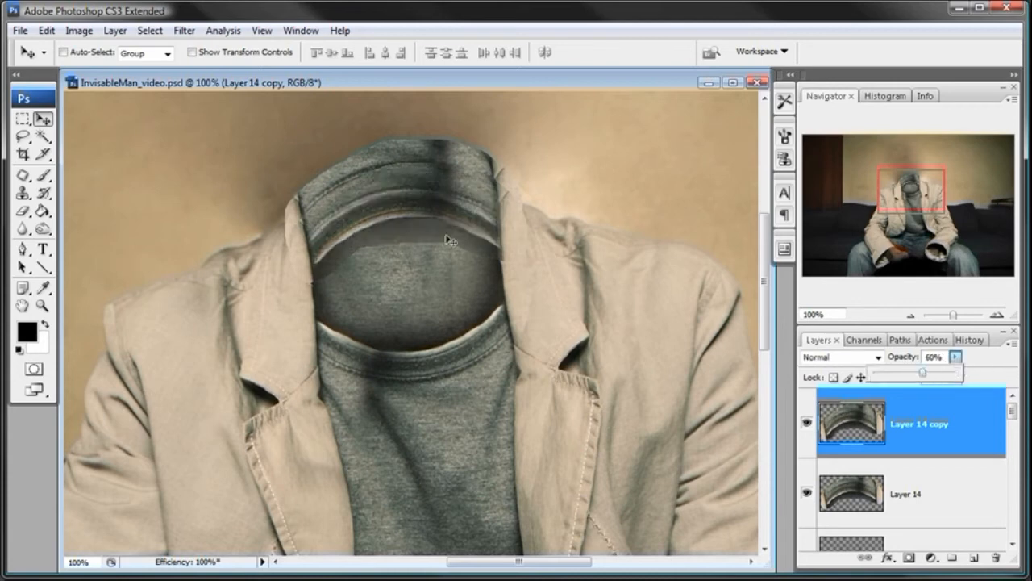
pyautogui.moveTo(422, 275); pyautogui.dragTo(421, 278)
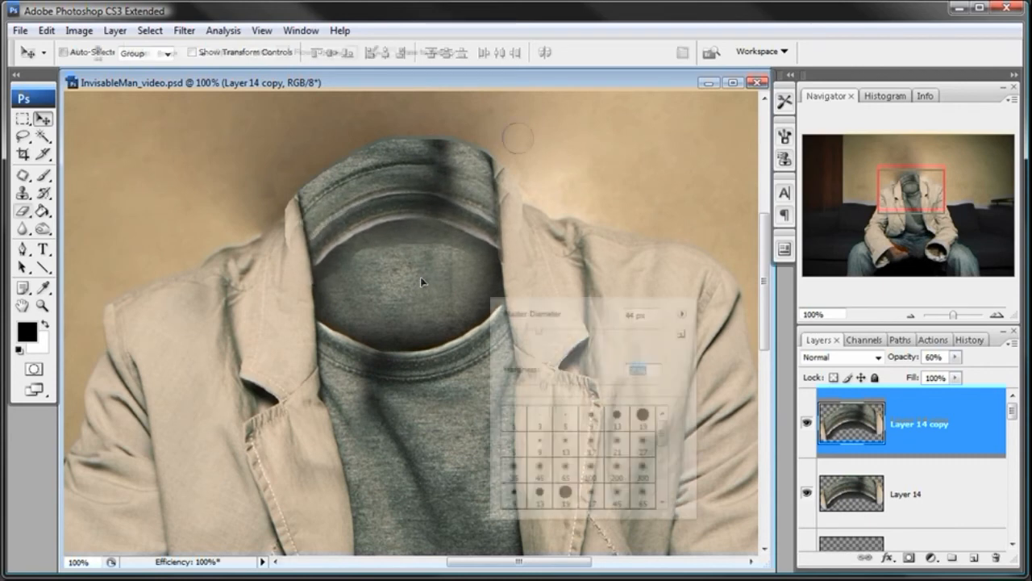
# - Erase the lower white edge of Layer 14 copy with a soft 44 px eraser, compare its visibility, and restore its opacity to 100%
pyautogui.press('e')
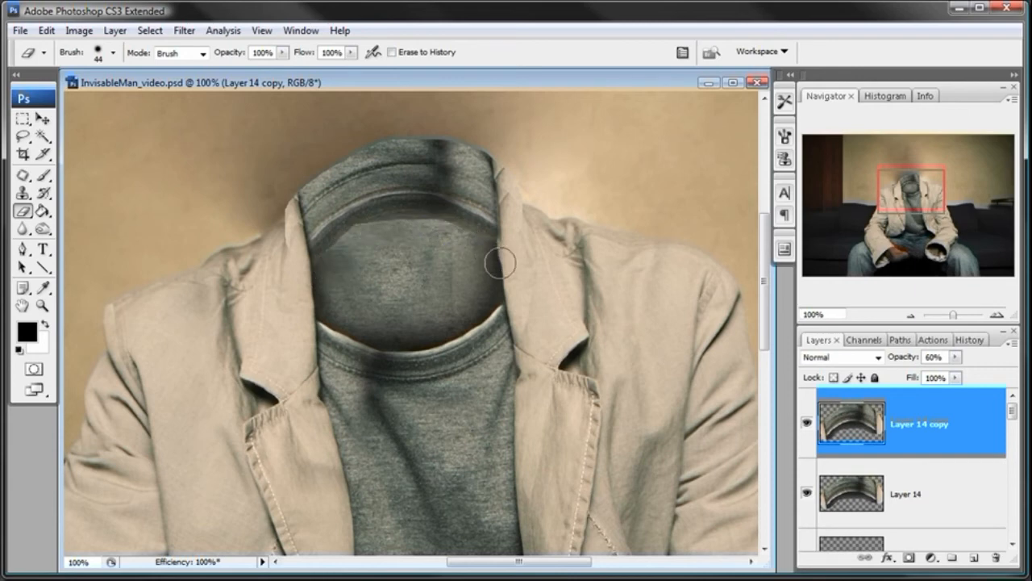
pyautogui.click(807, 422)
pyautogui.click(806, 422)
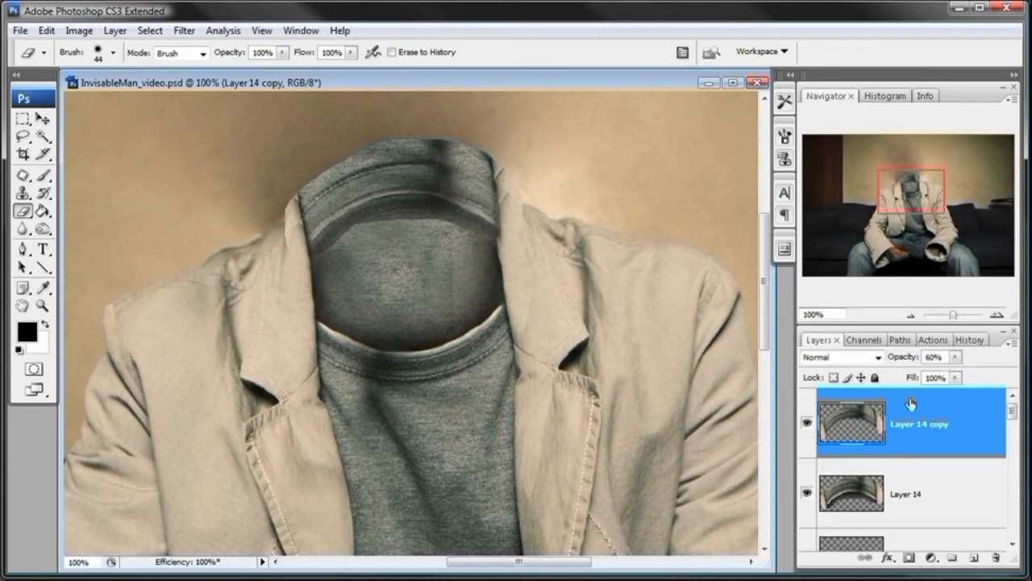
pyautogui.click(955, 357)
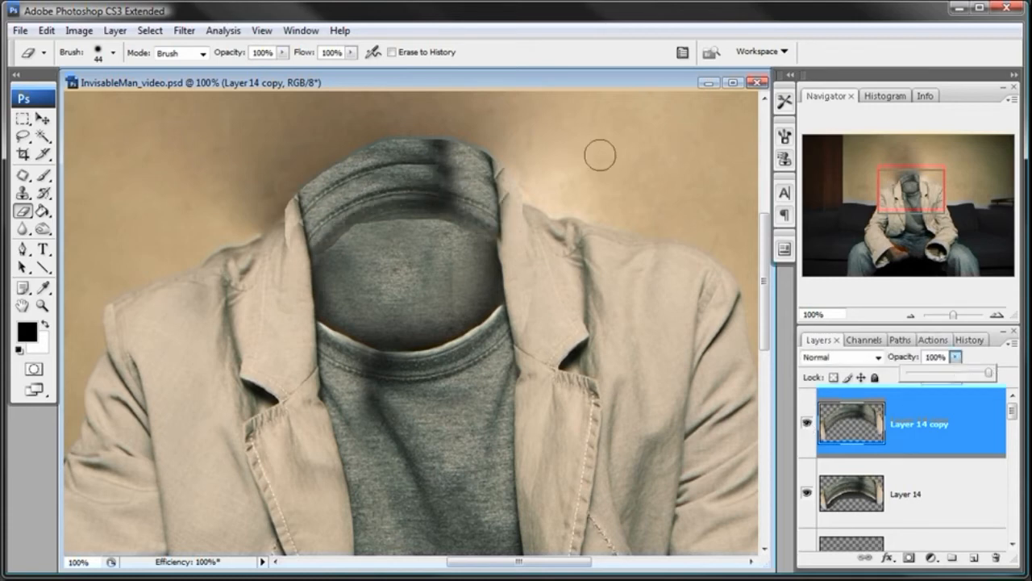
pyautogui.click(824, 411)
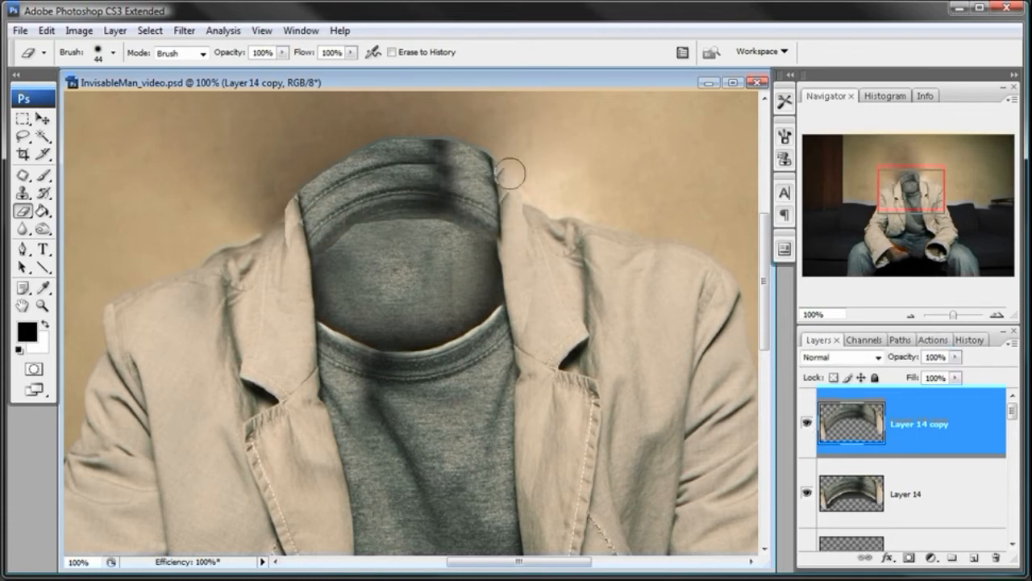
# - Erase the upper band and side ends of Layer 14 copy along the back collar with the 44 px eraser
pyautogui.moveTo(477, 168)
pyautogui.mouseDown()
pyautogui.moveTo(369, 164)
pyautogui.moveTo(290, 207)
pyautogui.mouseUp()
pyautogui.moveTo(344, 179)
pyautogui.mouseDown()
pyautogui.moveTo(447, 170)
pyautogui.moveTo(506, 191)
pyautogui.moveTo(427, 171)
pyautogui.moveTo(358, 177)
pyautogui.moveTo(296, 223)
pyautogui.moveTo(369, 182)
pyautogui.moveTo(500, 196)
pyautogui.mouseUp()
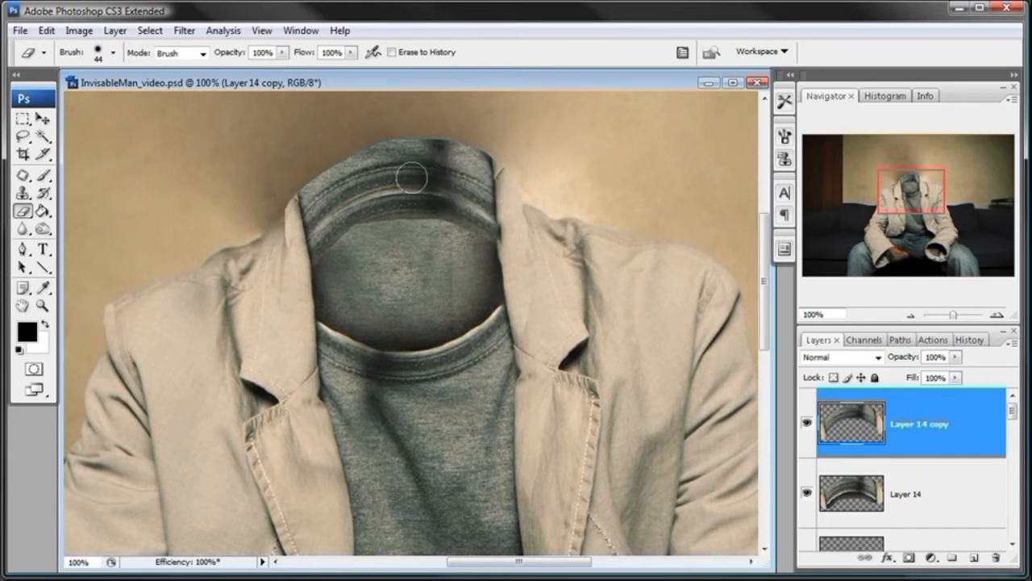
pyautogui.moveTo(338, 184); pyautogui.dragTo(329, 193)
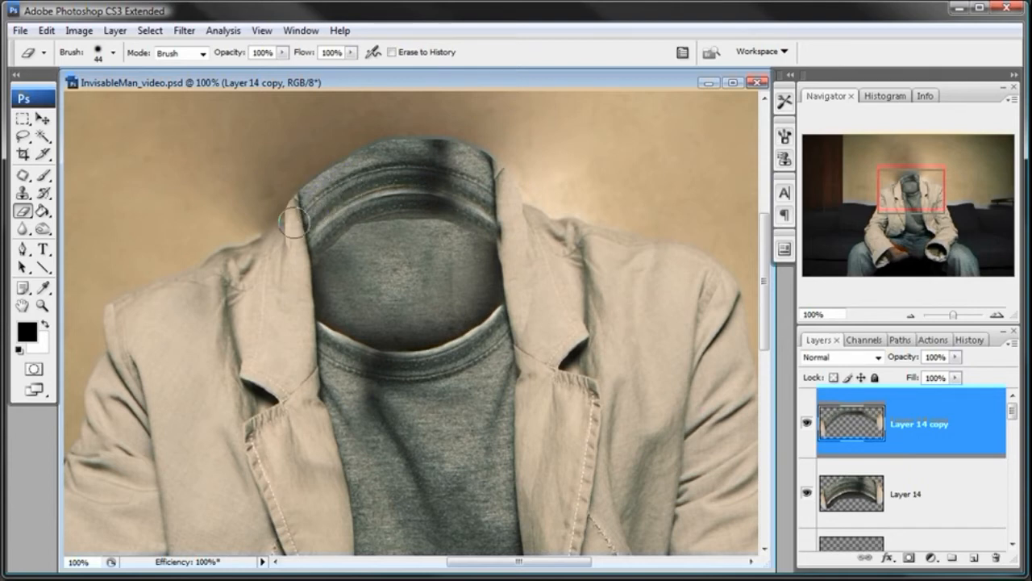
pyautogui.moveTo(320, 209); pyautogui.dragTo(302, 218)
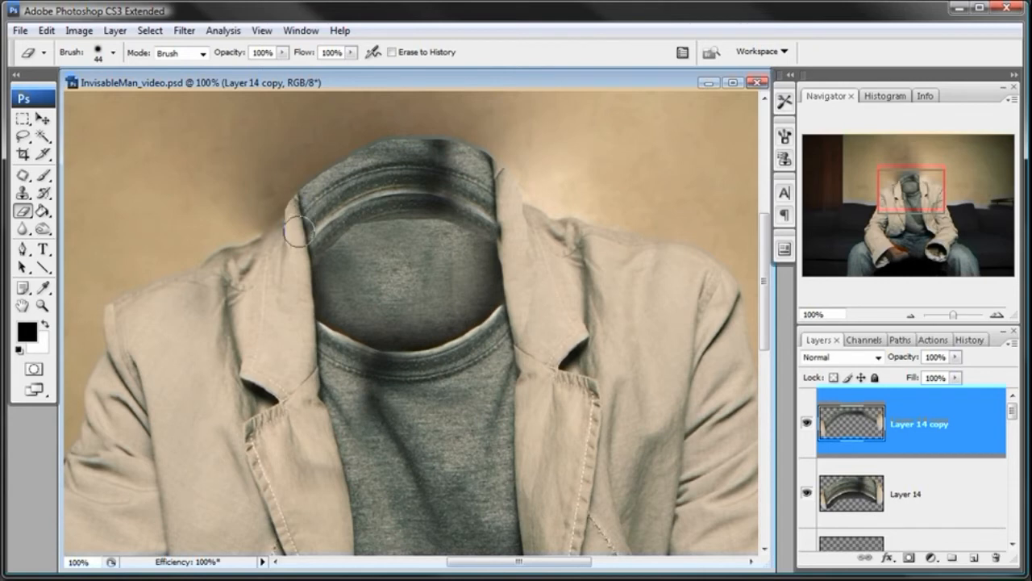
pyautogui.moveTo(384, 182)
pyautogui.mouseDown()
pyautogui.moveTo(426, 173)
pyautogui.moveTo(479, 186)
pyautogui.moveTo(513, 220)
pyautogui.mouseUp()
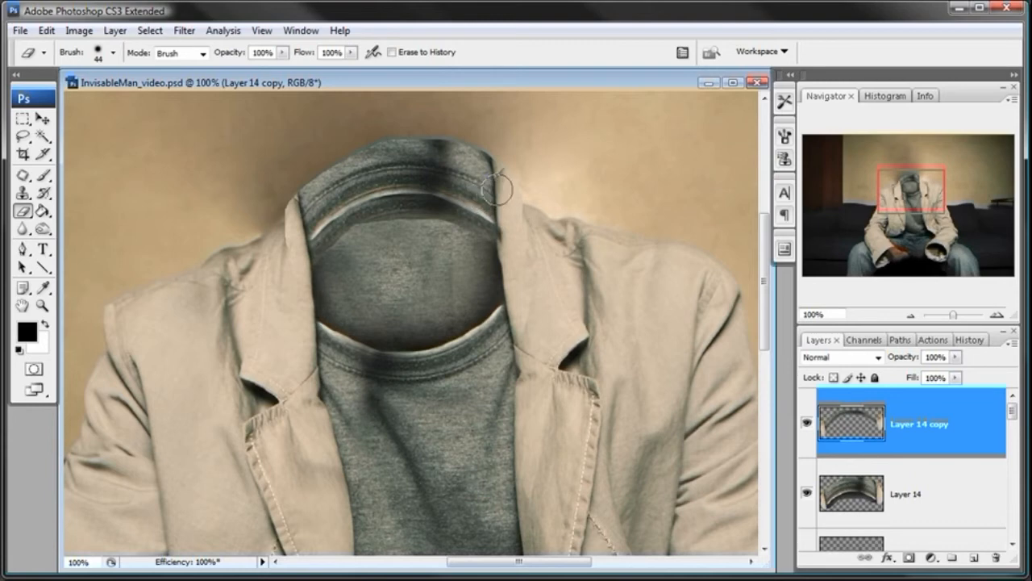
# - Select Layer 14, hide Layer 14 copy, and compare the back collar by toggling Layer 14's visibility
pyautogui.click(864, 496)
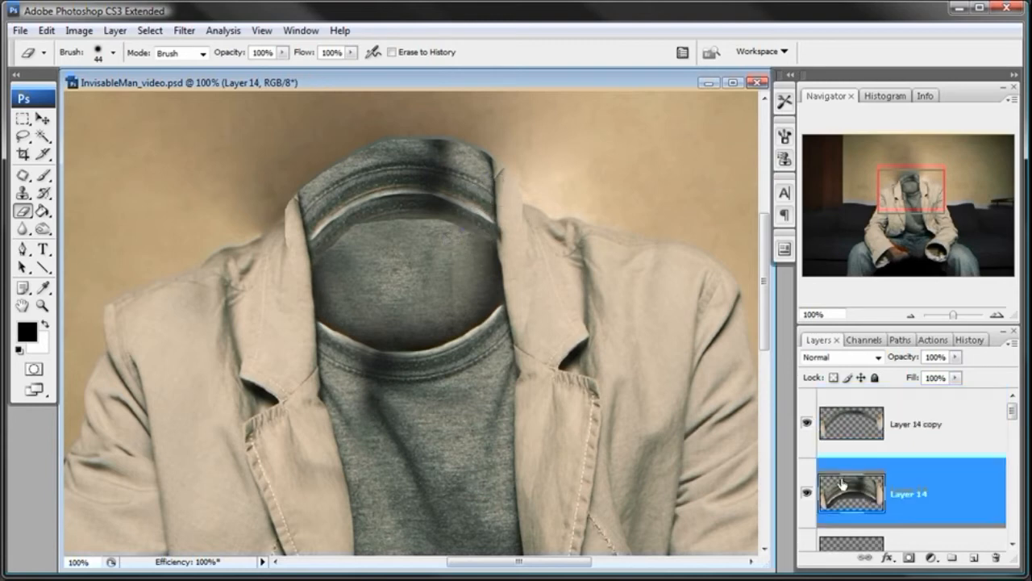
pyautogui.click(806, 424)
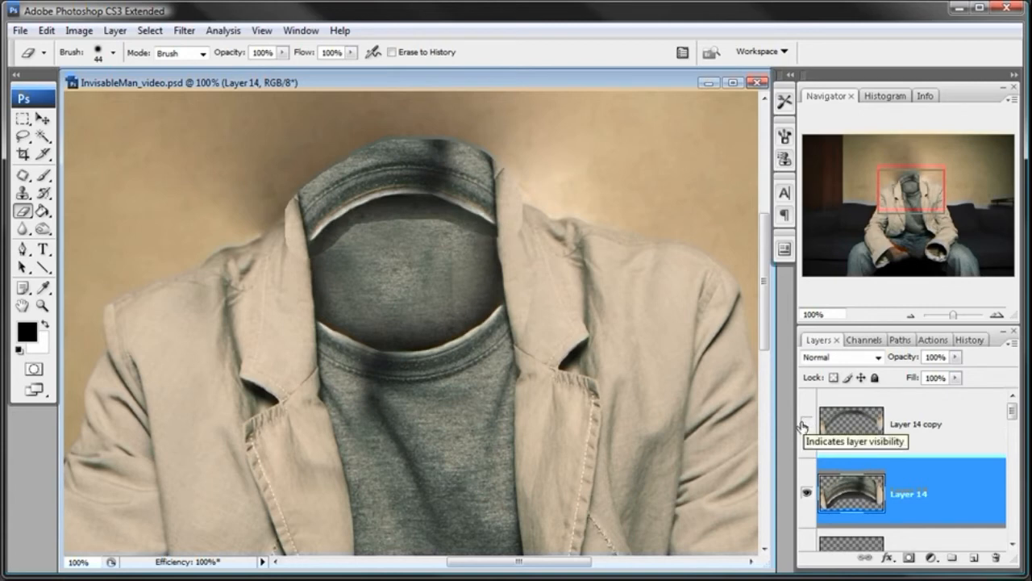
pyautogui.click(806, 491)
pyautogui.click(806, 491)
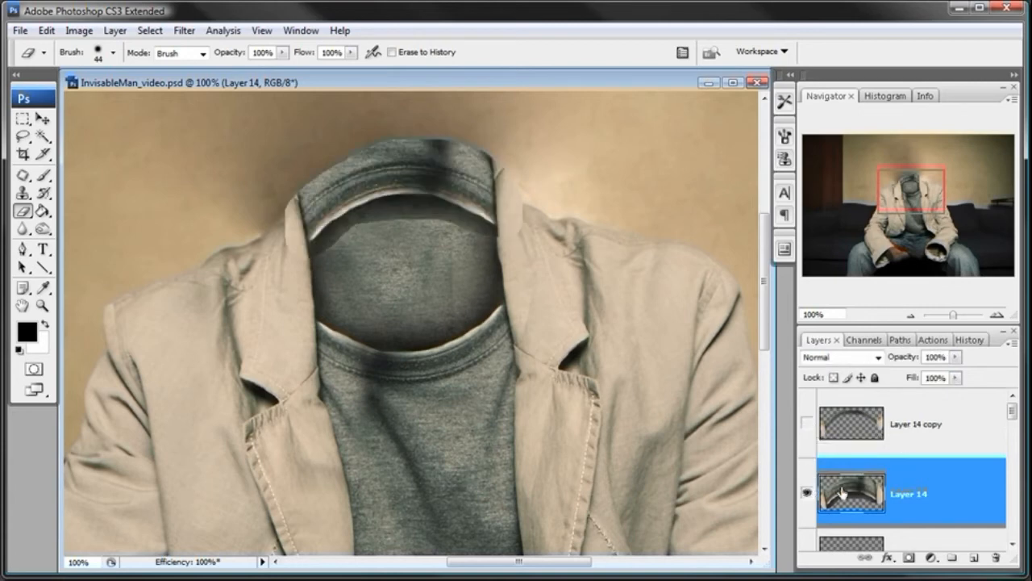
# - Add a layer mask to Layer 14 and mask out the dark strip below its white collar edge with a soft 56 px black brush
pyautogui.click(908, 557)
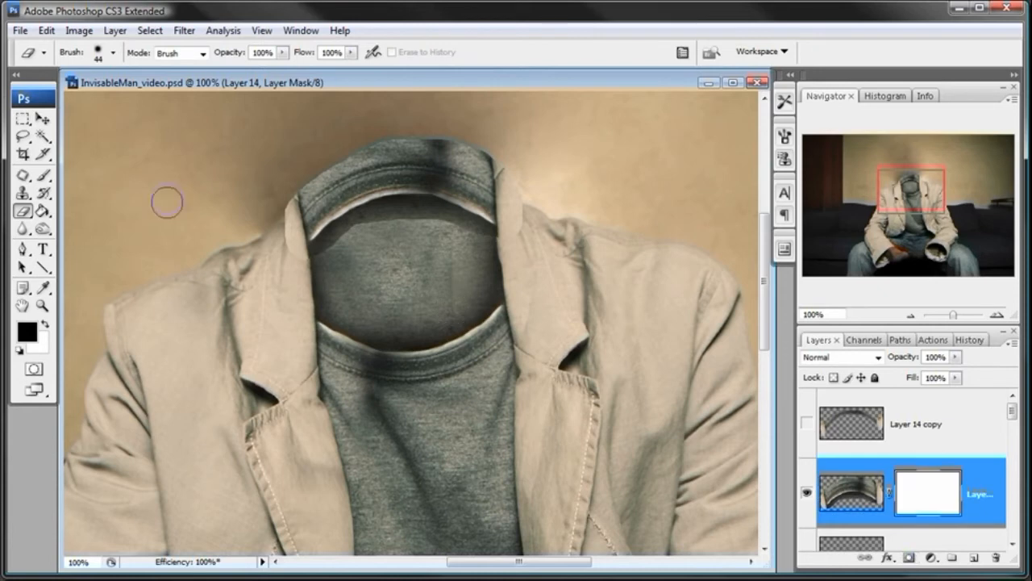
pyautogui.click(43, 175)
pyautogui.rightClick(444, 266)
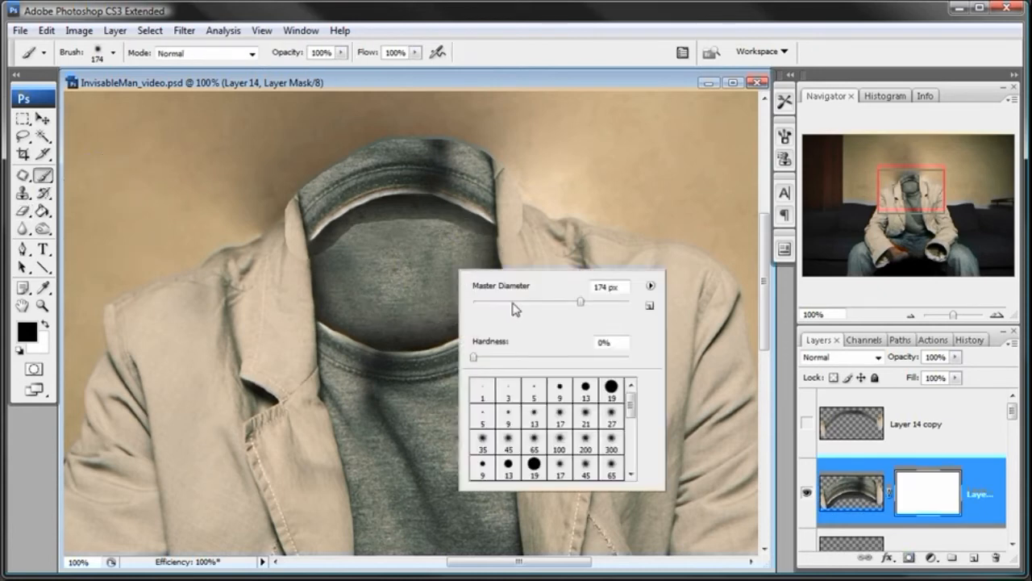
pyautogui.write('56')
pyautogui.press('Return')
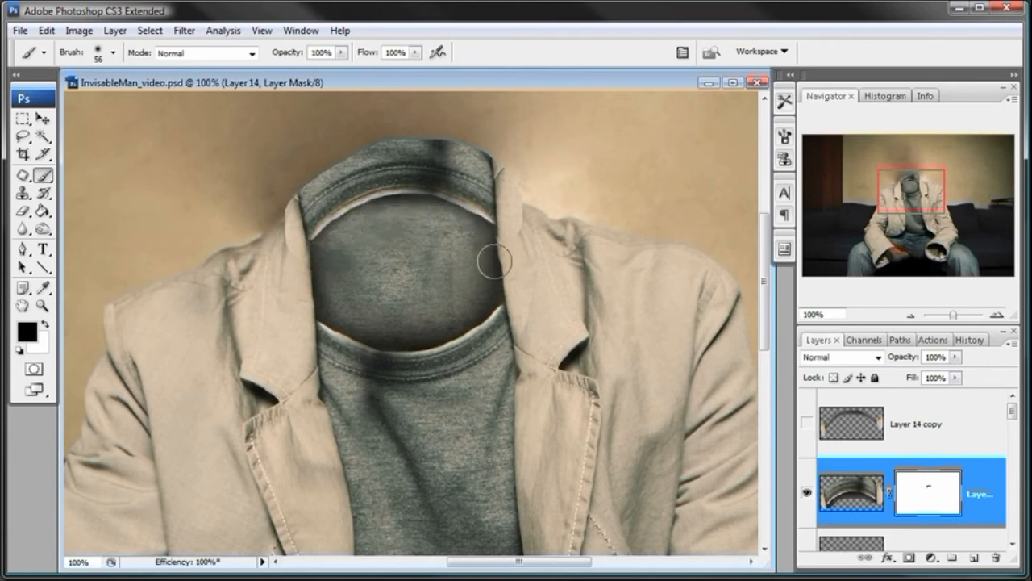
# - Show Layer 14 copy, add a layer mask to it, and mask out its end at the jacket lapel with the black brush
pyautogui.click(807, 423)
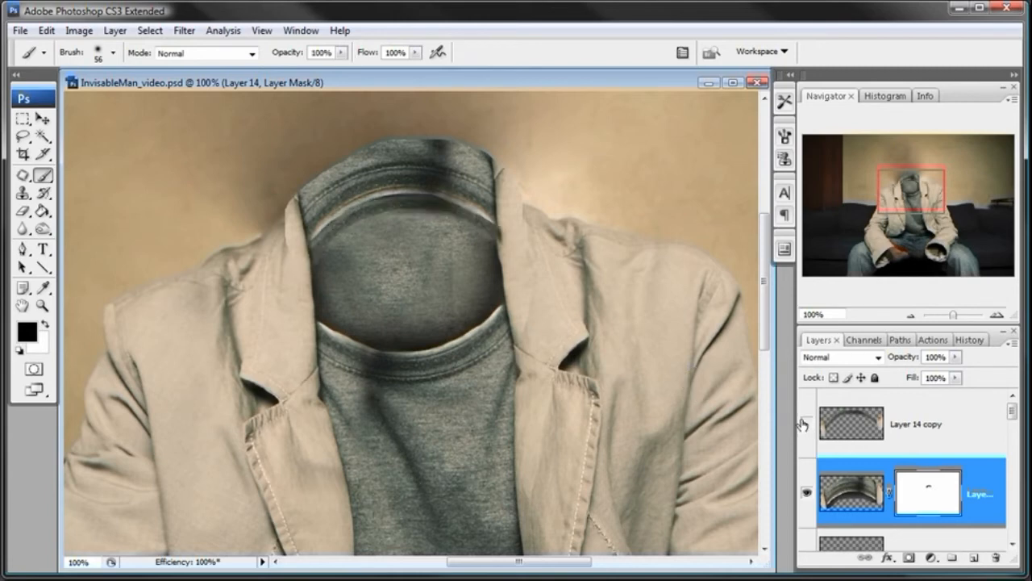
pyautogui.click(805, 423)
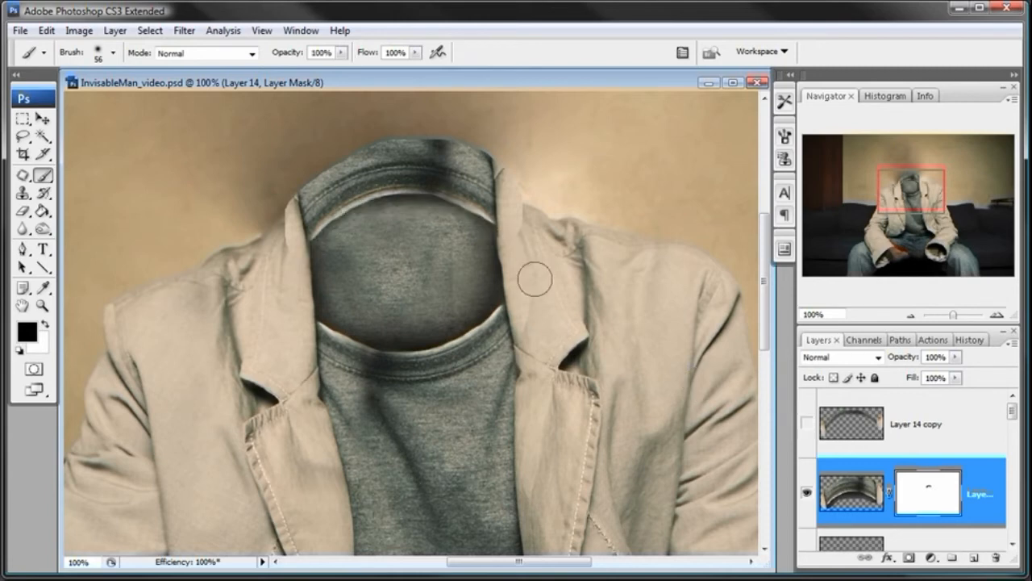
pyautogui.click(808, 422)
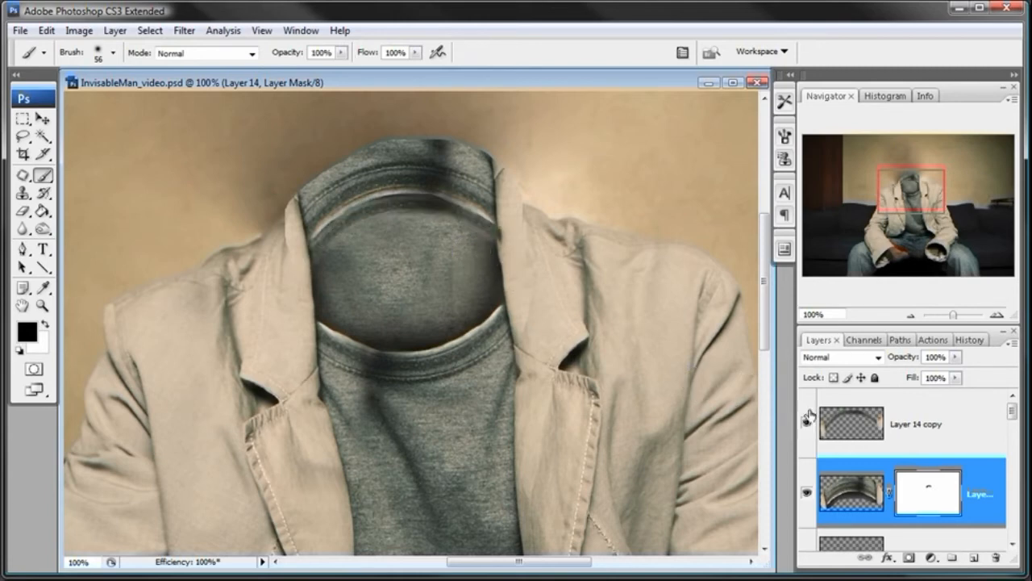
pyautogui.click(871, 426)
pyautogui.click(909, 558)
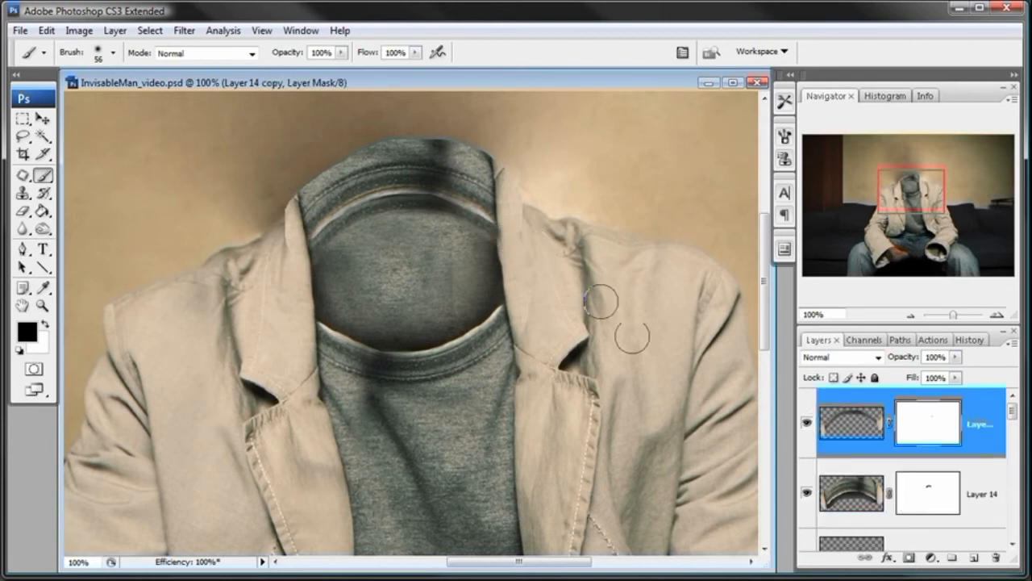
pyautogui.click(516, 248)
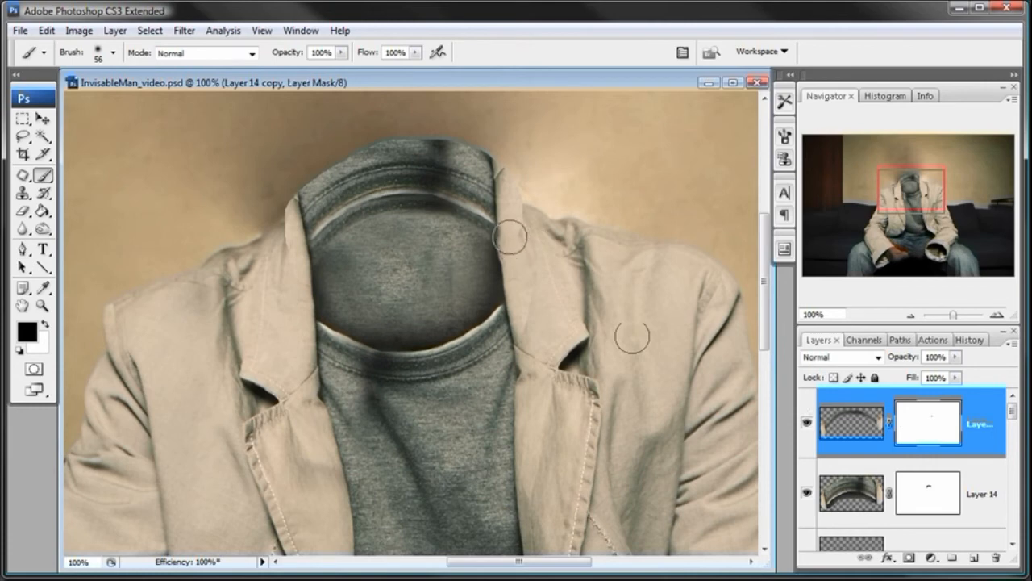
# - Mask out the stitched upper band of the back collar on Layer 14's mask with the 56 px black brush
pyautogui.click(808, 492)
pyautogui.click(807, 493)
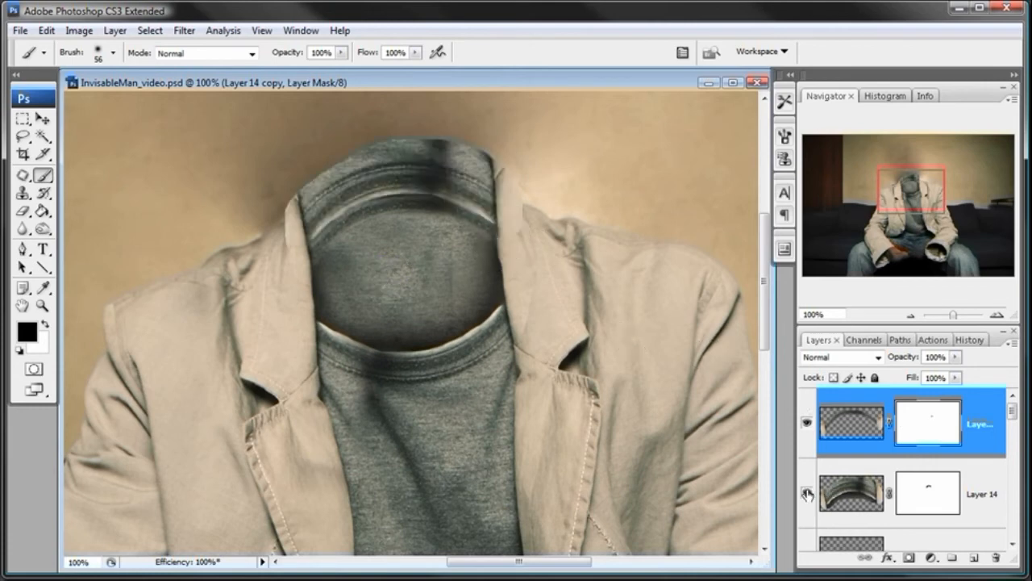
pyautogui.click(907, 487)
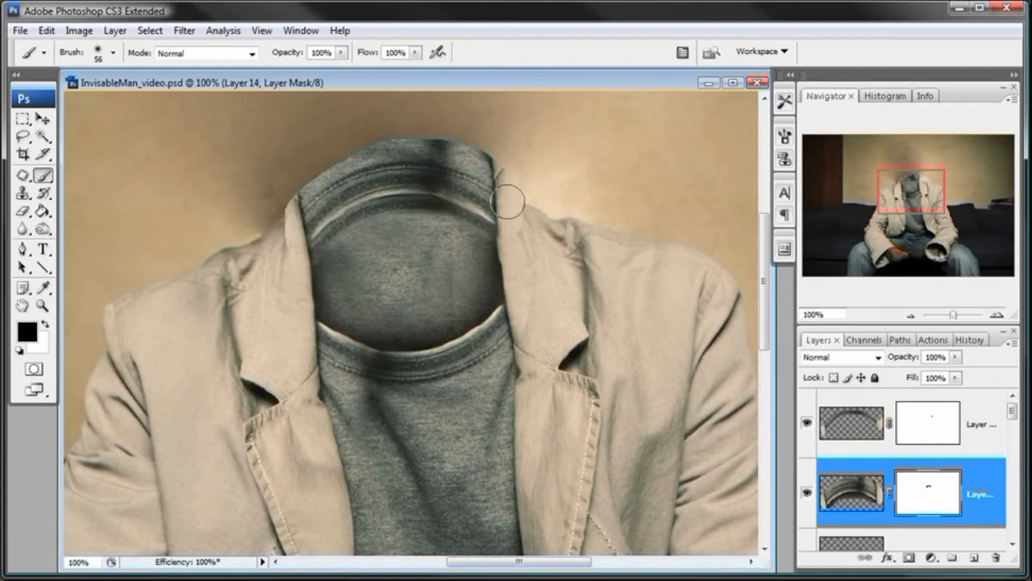
pyautogui.moveTo(500, 197); pyautogui.dragTo(420, 169)
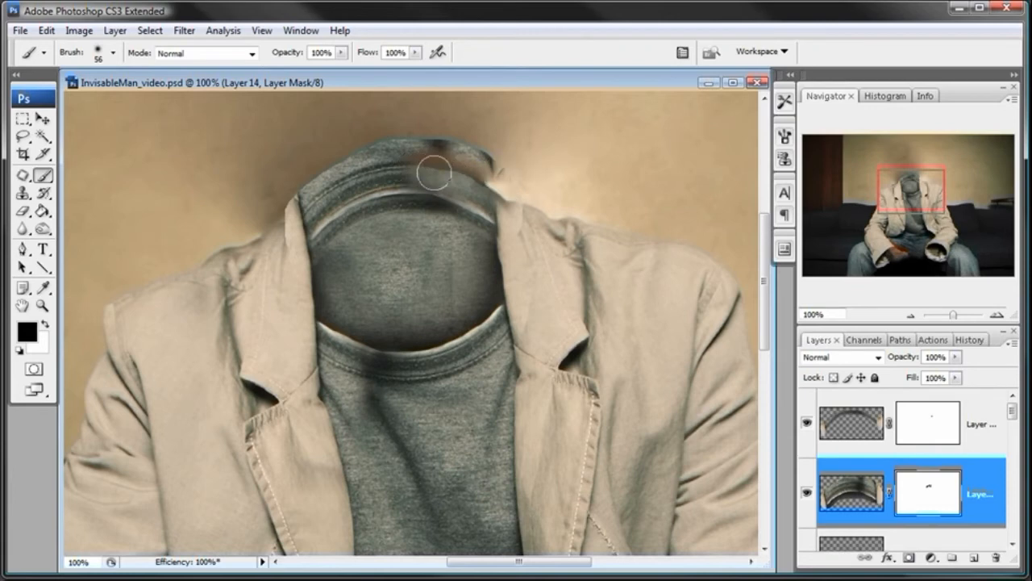
pyautogui.moveTo(422, 171)
pyautogui.mouseDown()
pyautogui.moveTo(363, 170)
pyautogui.moveTo(483, 166)
pyautogui.moveTo(398, 144)
pyautogui.moveTo(354, 149)
pyautogui.moveTo(367, 167)
pyautogui.moveTo(361, 179)
pyautogui.moveTo(294, 217)
pyautogui.moveTo(323, 177)
pyautogui.moveTo(359, 160)
pyautogui.moveTo(313, 179)
pyautogui.moveTo(280, 213)
pyautogui.moveTo(283, 227)
pyautogui.moveTo(327, 147)
pyautogui.mouseUp()
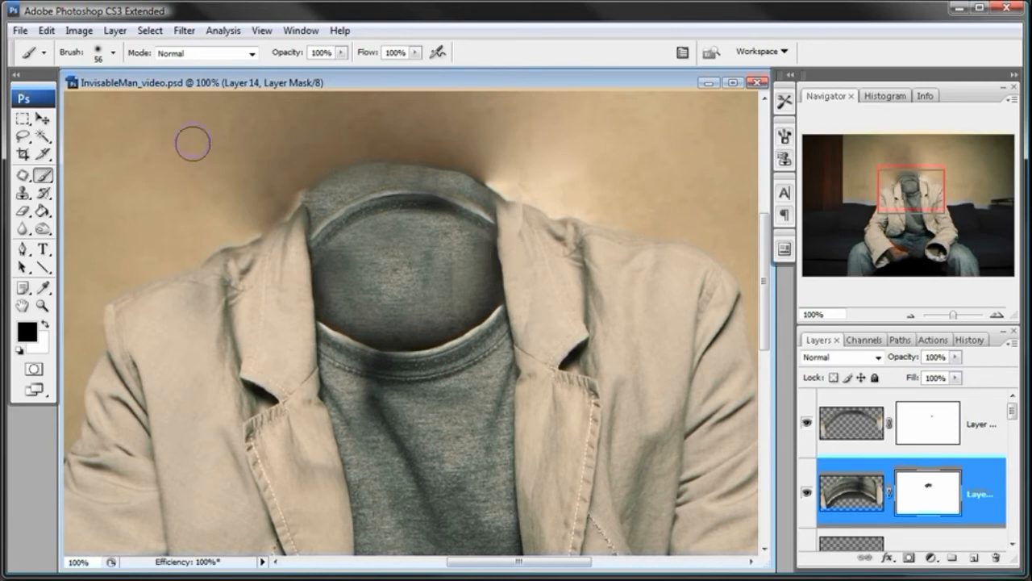
# - Select Layer 14 and Layer 14 copy together and nudge them slightly to align the back collar with the jacket lapels
pyautogui.click(42, 119)
pyautogui.keyDown('shift'); pyautogui.click(864, 454); pyautogui.keyUp('shift')
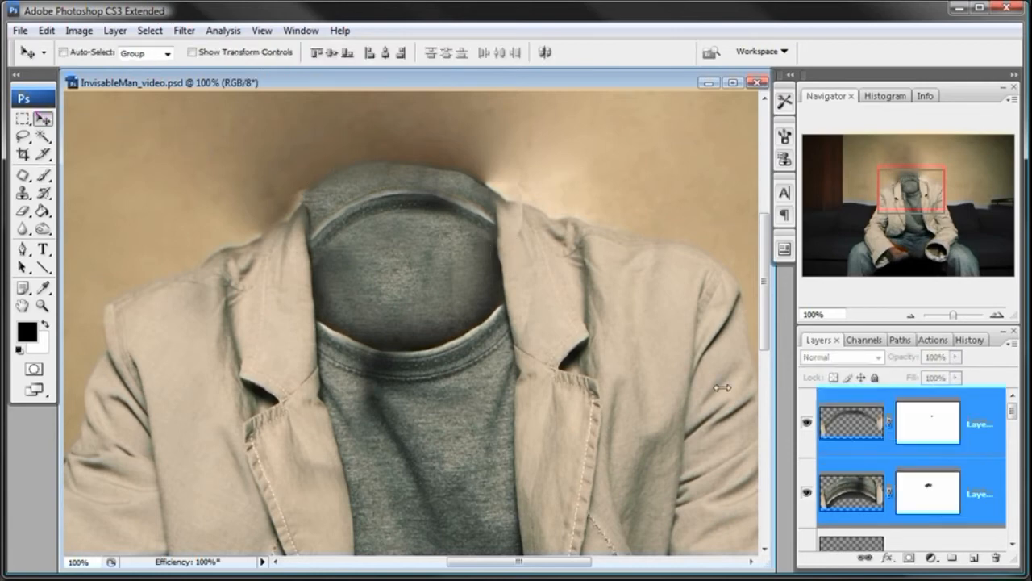
pyautogui.moveTo(448, 290); pyautogui.dragTo(446, 296)
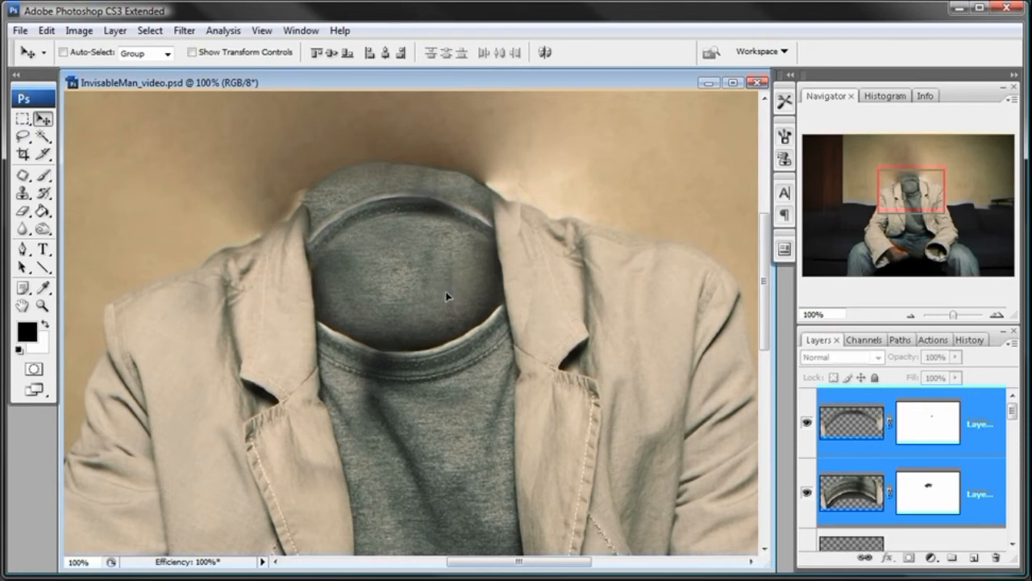
pyautogui.moveTo(447, 295); pyautogui.dragTo(445, 296)
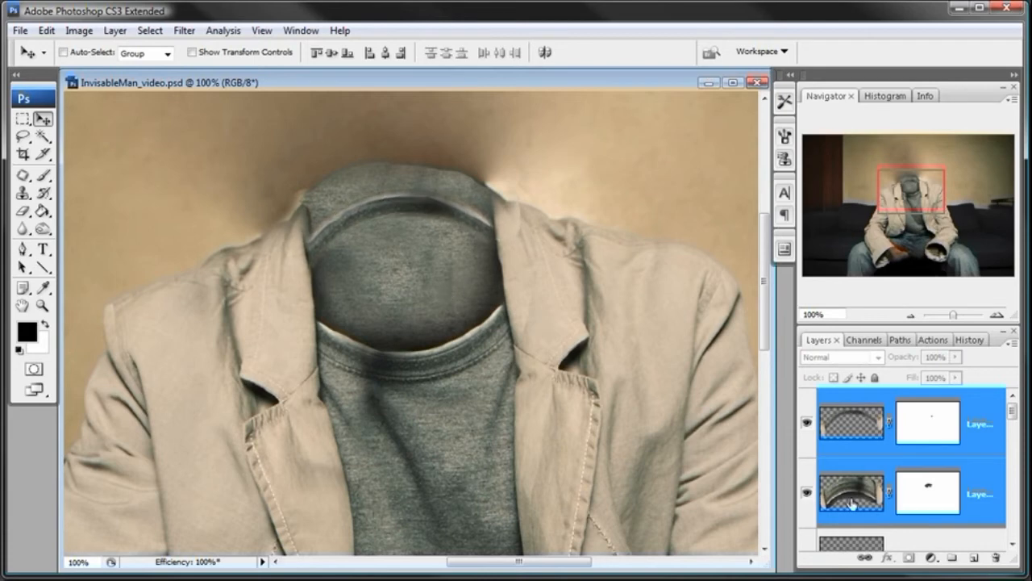
# - Compare the contributions of Layer 14 copy and Layer 14 to the back collar by toggling their visibility, including at 200% zoom
pyautogui.click(806, 425)
pyautogui.click(806, 426)
pyautogui.click(806, 492)
pyautogui.click(807, 491)
pyautogui.click(43, 306)
pyautogui.click(412, 236)
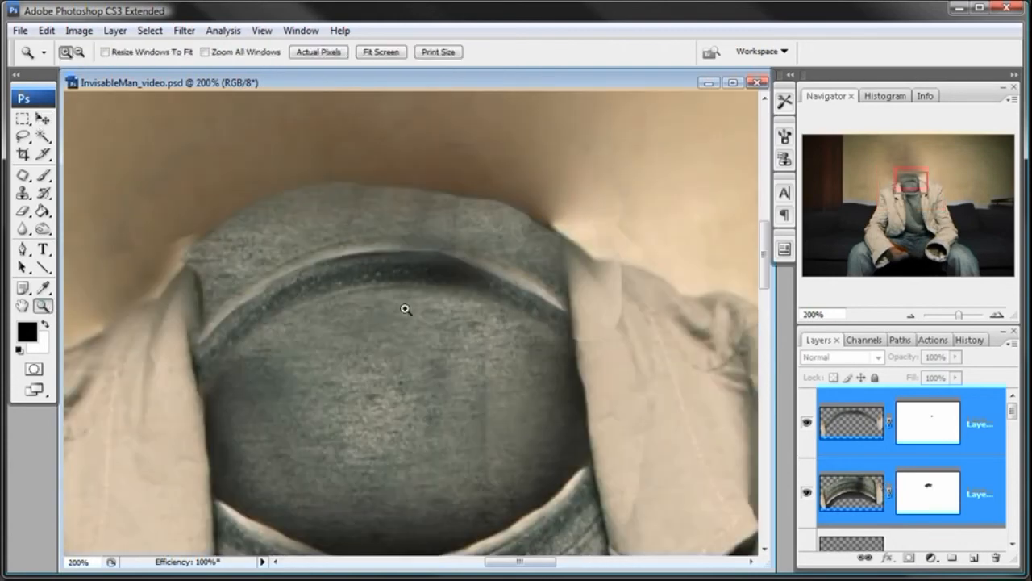
pyautogui.click(807, 492)
pyautogui.click(807, 492)
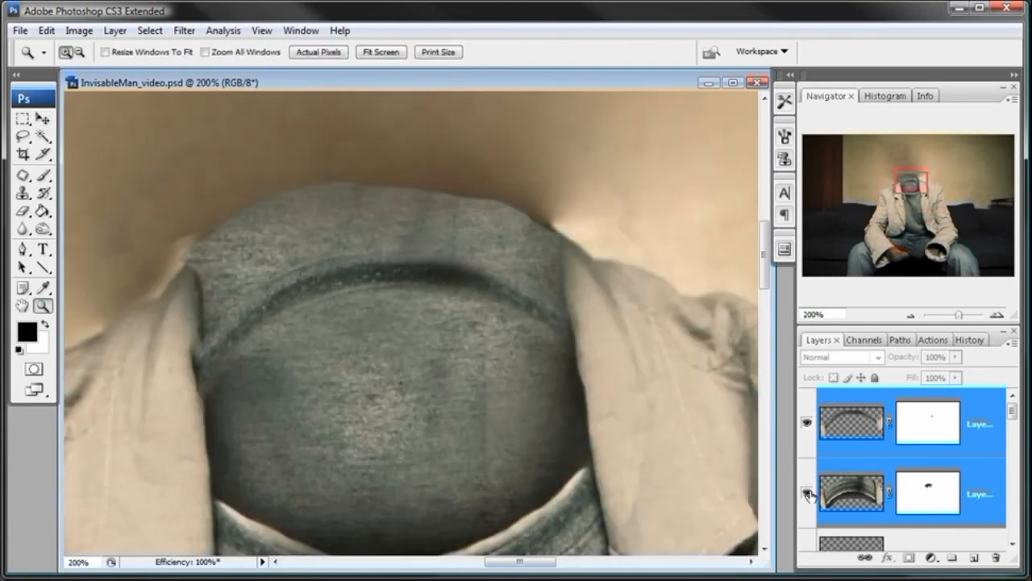
# - With Layer 14 copy temporarily hidden, restore the collar's white edge and adjacent band on Layer 14's mask using a 28 px white brush
pyautogui.click(936, 485)
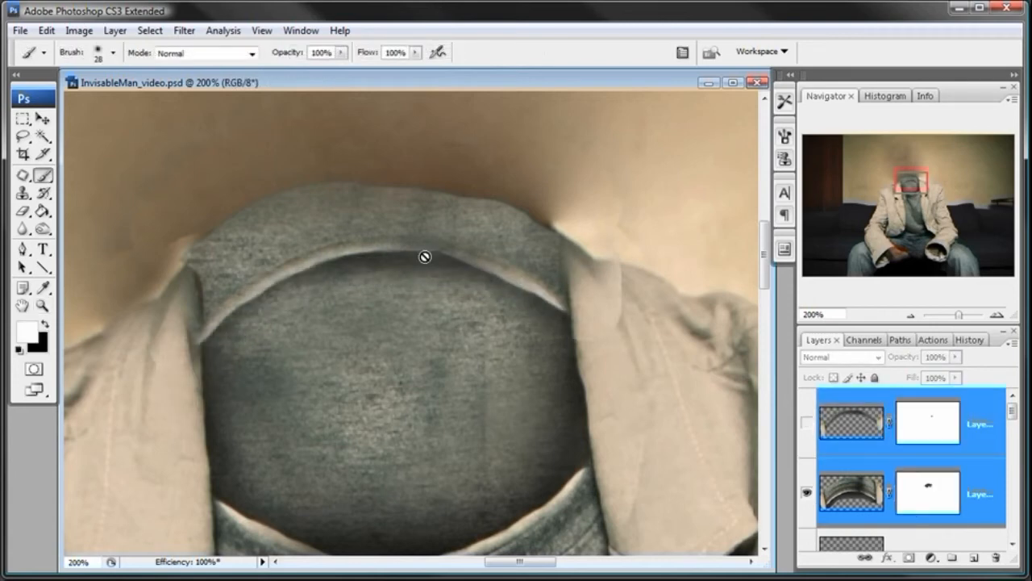
pyautogui.click(914, 486)
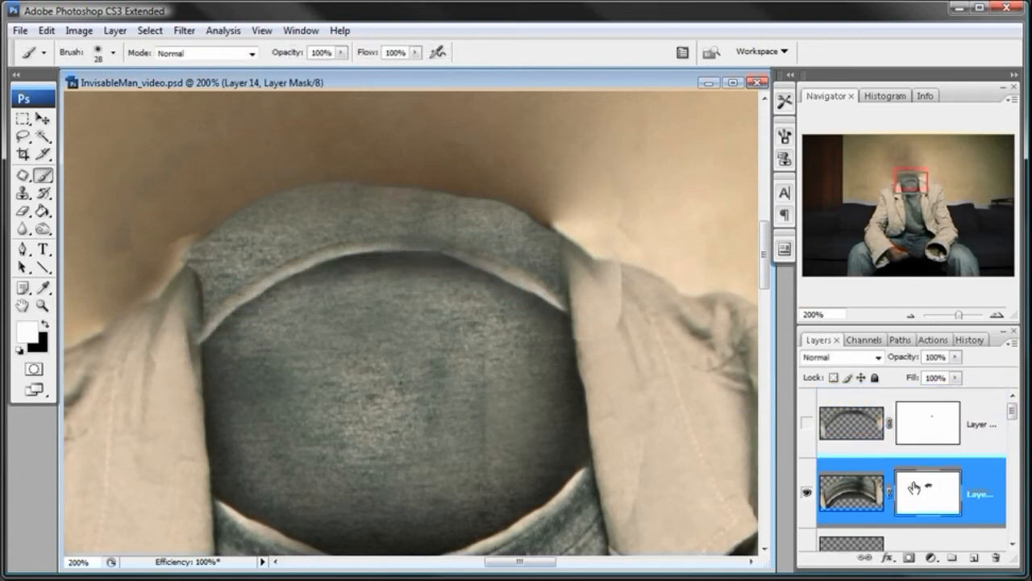
pyautogui.click(412, 227)
pyautogui.moveTo(412, 227)
pyautogui.mouseDown()
pyautogui.moveTo(296, 241)
pyautogui.moveTo(216, 298)
pyautogui.mouseUp()
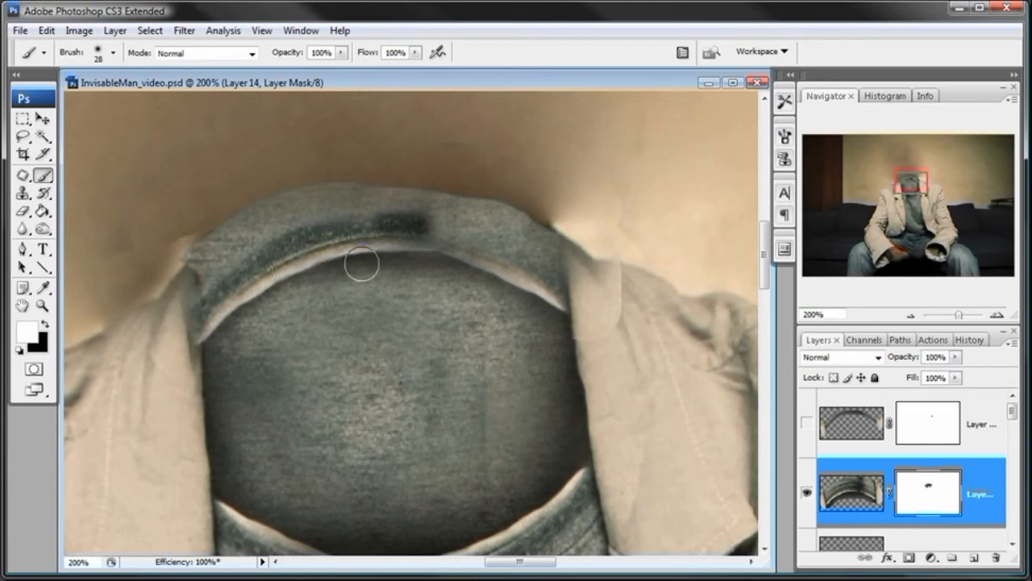
pyautogui.moveTo(400, 257)
pyautogui.mouseDown()
pyautogui.moveTo(479, 272)
pyautogui.moveTo(541, 301)
pyautogui.moveTo(451, 258)
pyautogui.moveTo(364, 255)
pyautogui.moveTo(277, 285)
pyautogui.moveTo(213, 341)
pyautogui.mouseUp()
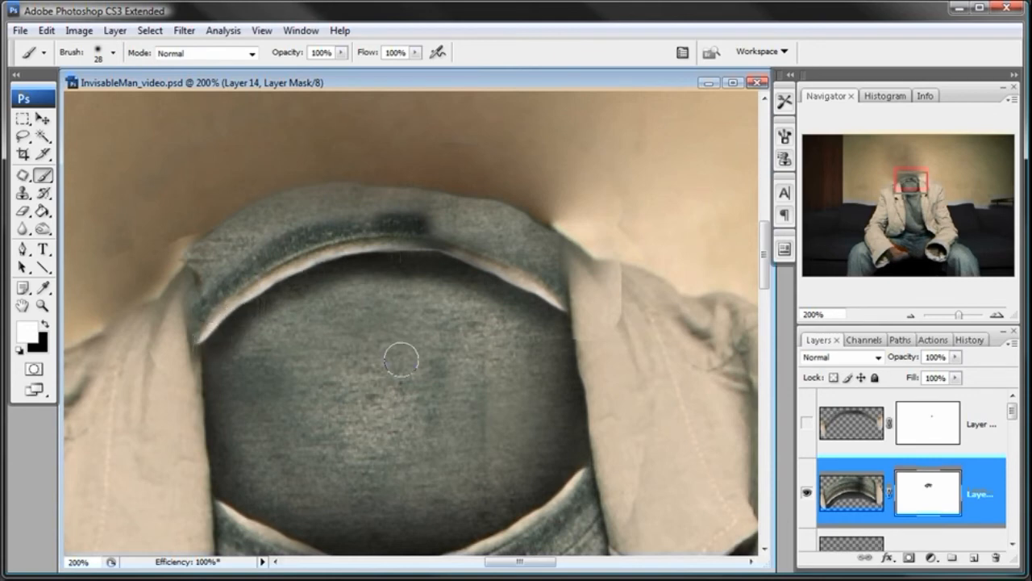
pyautogui.click(805, 425)
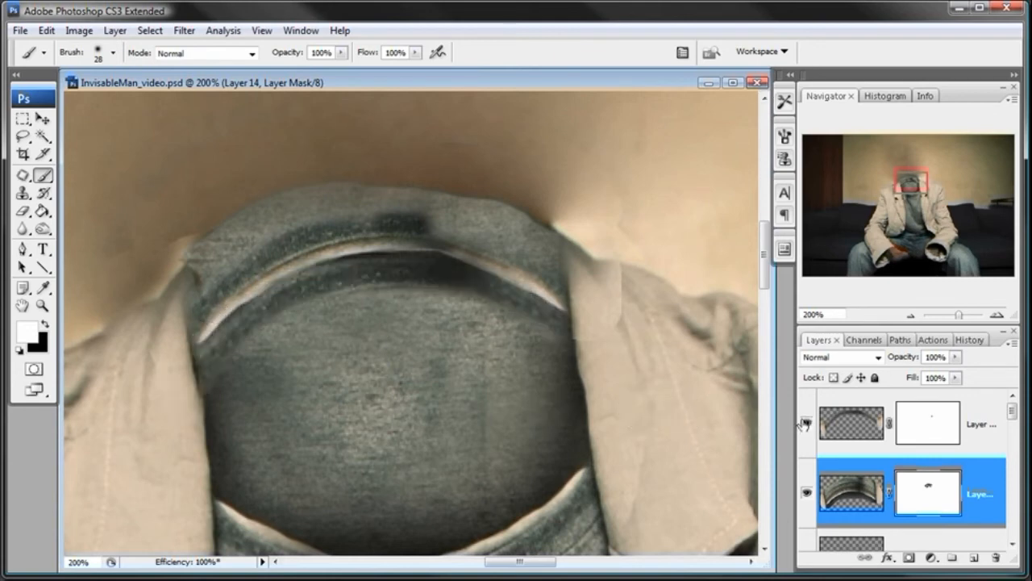
# - Try placing Layer 14 copy beneath Layer 14 in the layer stack, and return it above Layer 14
pyautogui.click(848, 427)
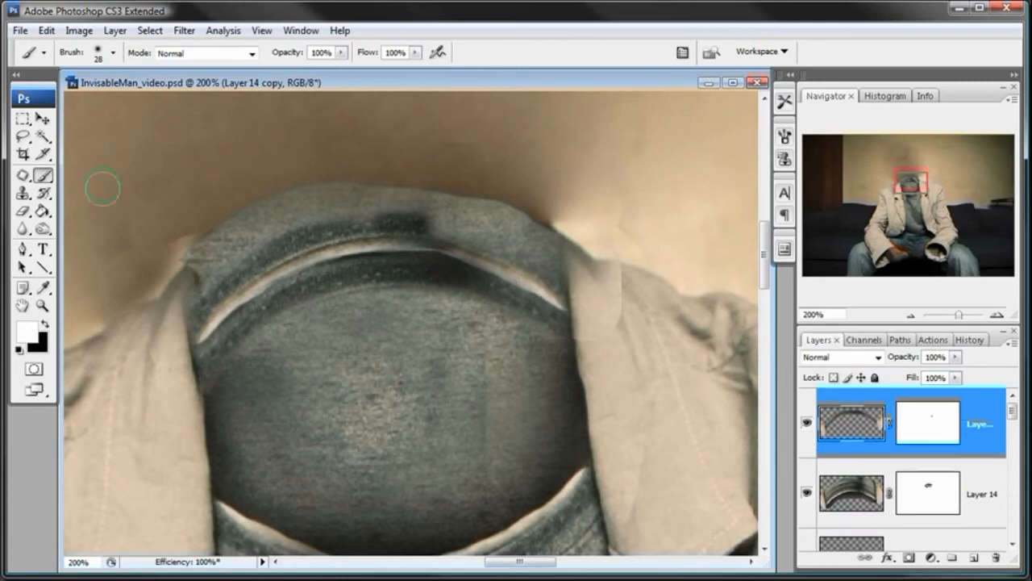
pyautogui.click(42, 120)
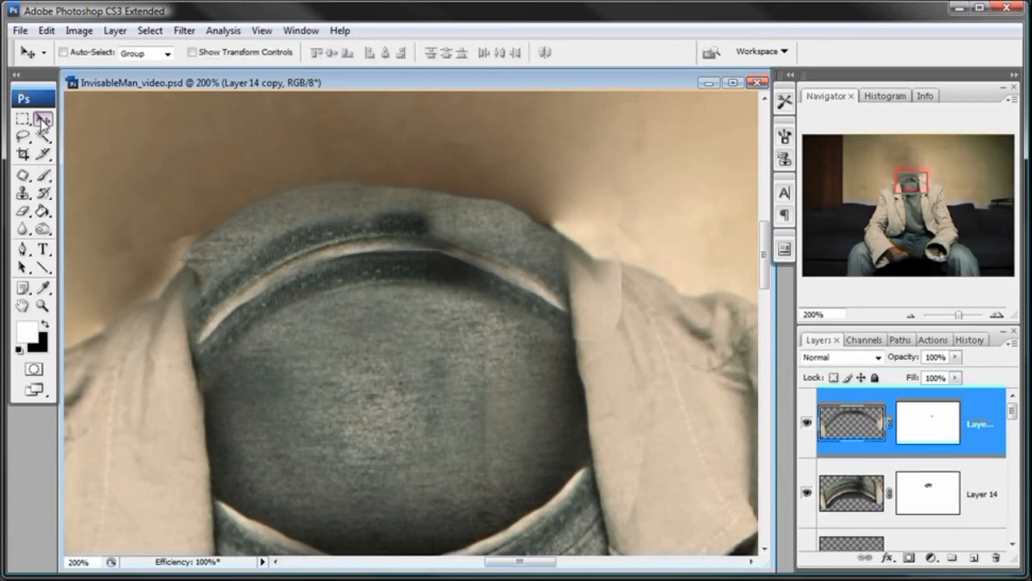
pyautogui.moveTo(848, 421); pyautogui.dragTo(851, 508)
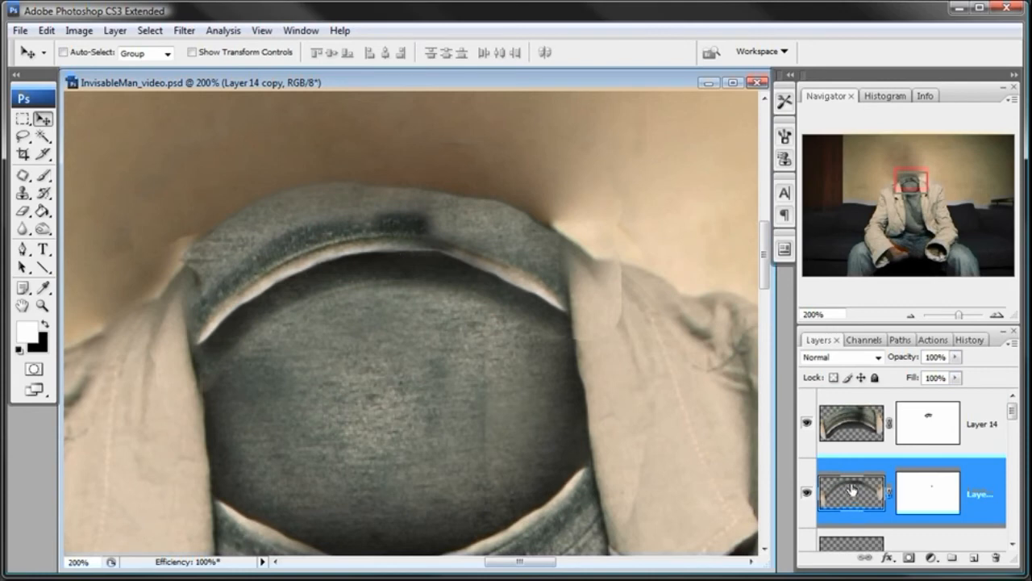
pyautogui.moveTo(853, 489); pyautogui.dragTo(852, 420)
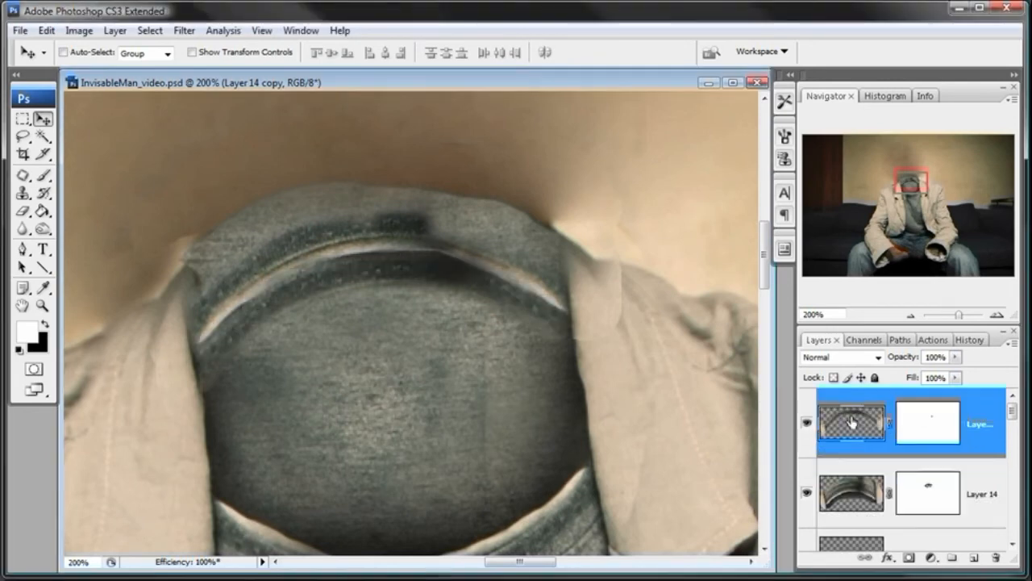
# - Mask out the lower ends of the dark inner collar band on Layer 14 copy's mask with the 28 px black brush
pyautogui.click(936, 429)
pyautogui.click(43, 175)
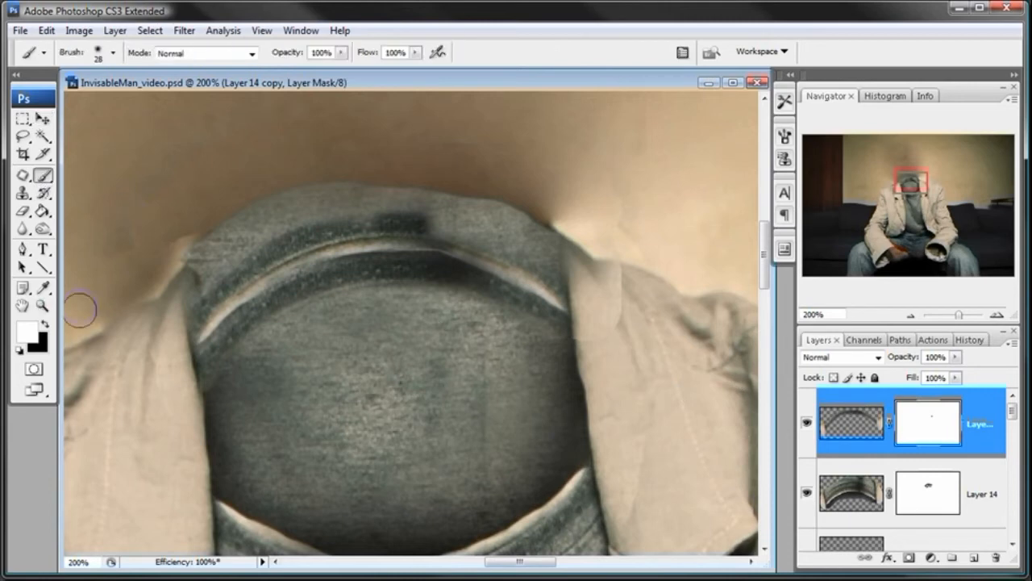
pyautogui.press('x')
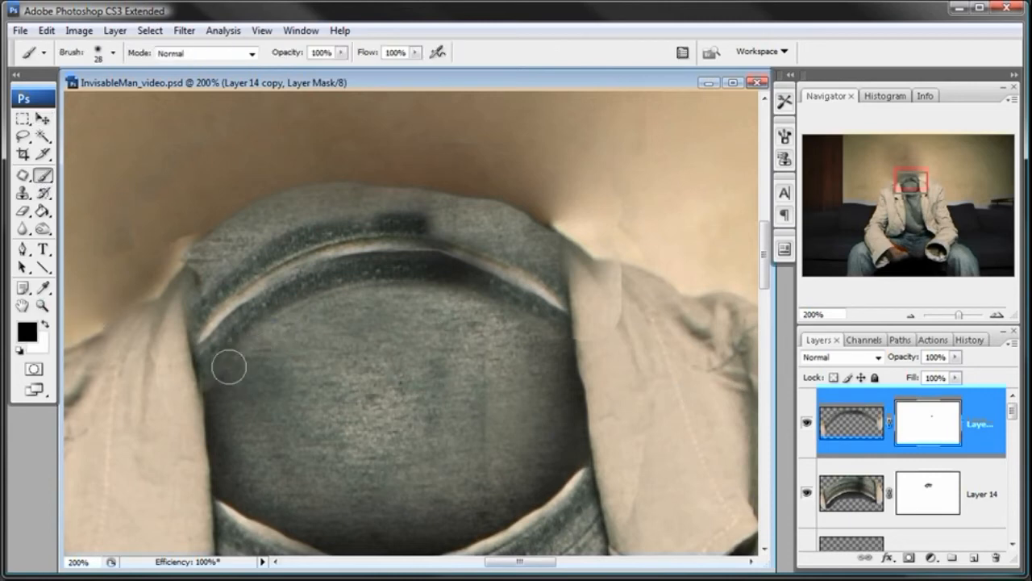
pyautogui.click(209, 385)
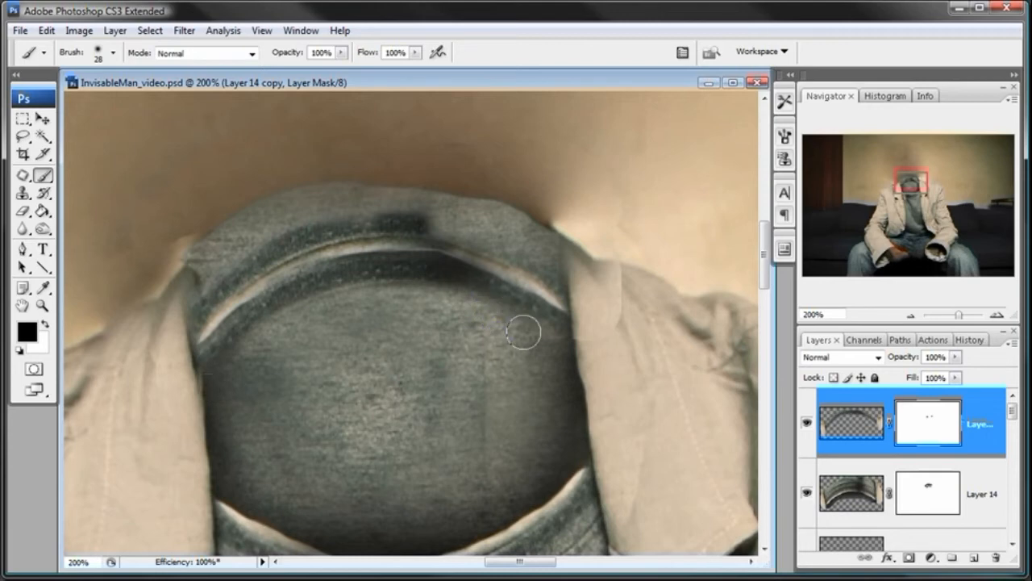
# - Check Layer 14's visibility and mask out the dark band remaining above its white collar edge with the black brush
pyautogui.click(807, 495)
pyautogui.click(807, 495)
pyautogui.click(922, 488)
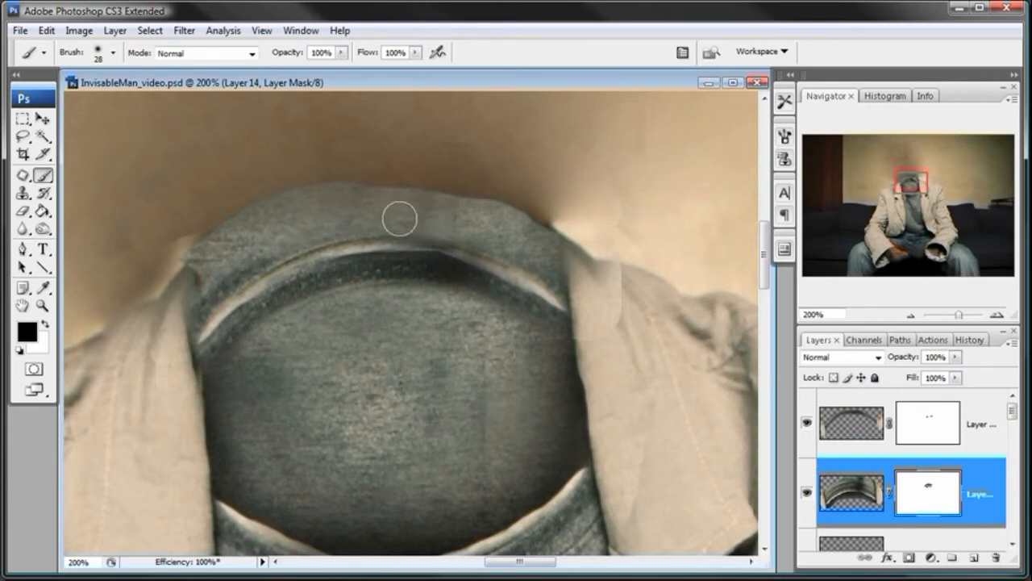
pyautogui.moveTo(264, 242)
pyautogui.mouseDown()
pyautogui.moveTo(186, 306)
pyautogui.moveTo(225, 260)
pyautogui.mouseUp()
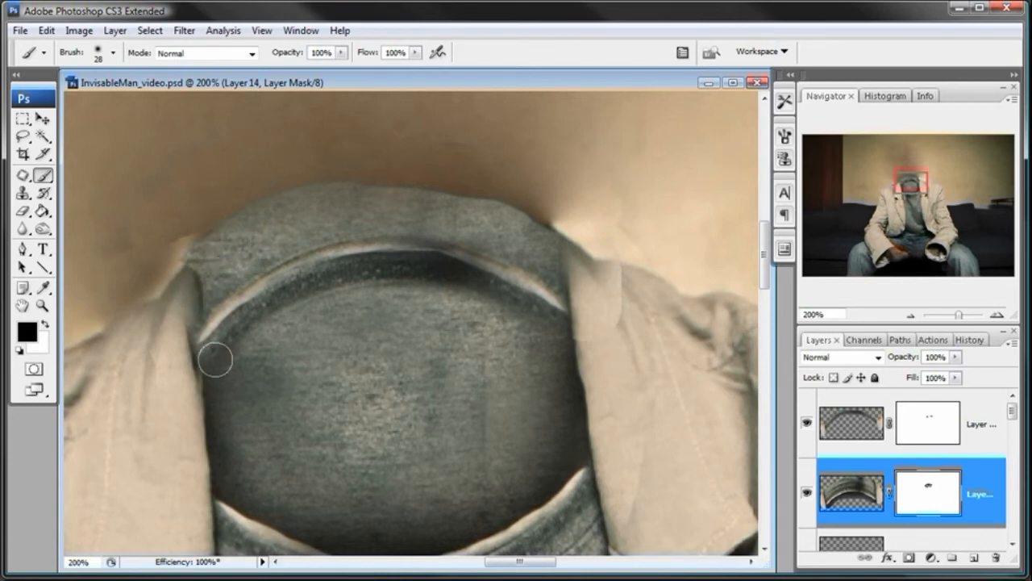
# - Add a new layer above Layer 14 copy and set up a black 71 px brush at 15% opacity
pyautogui.moveTo(1012, 410)
pyautogui.mouseDown()
pyautogui.moveTo(1011, 419)
pyautogui.moveTo(1011, 408)
pyautogui.mouseUp()
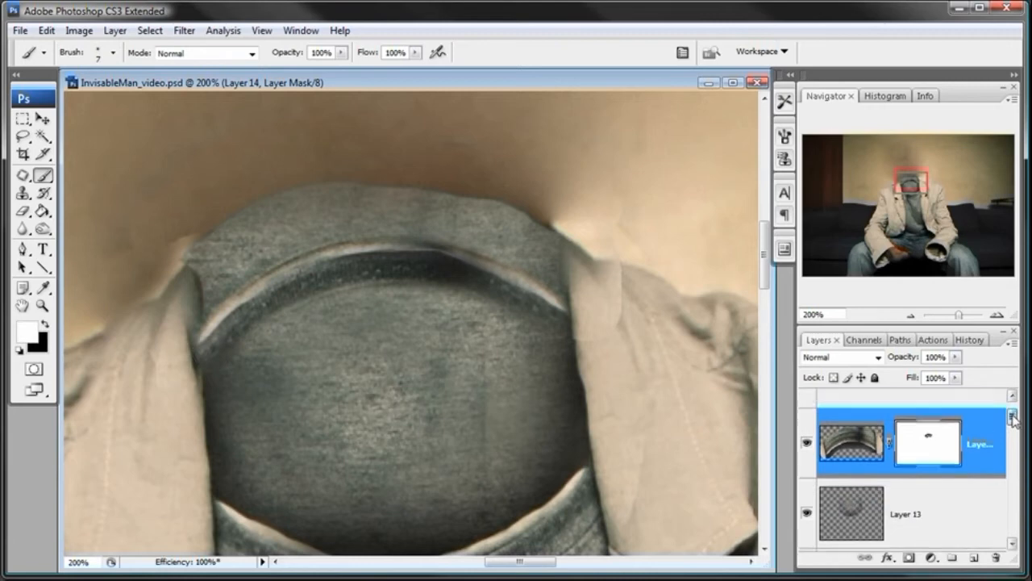
pyautogui.click(870, 418)
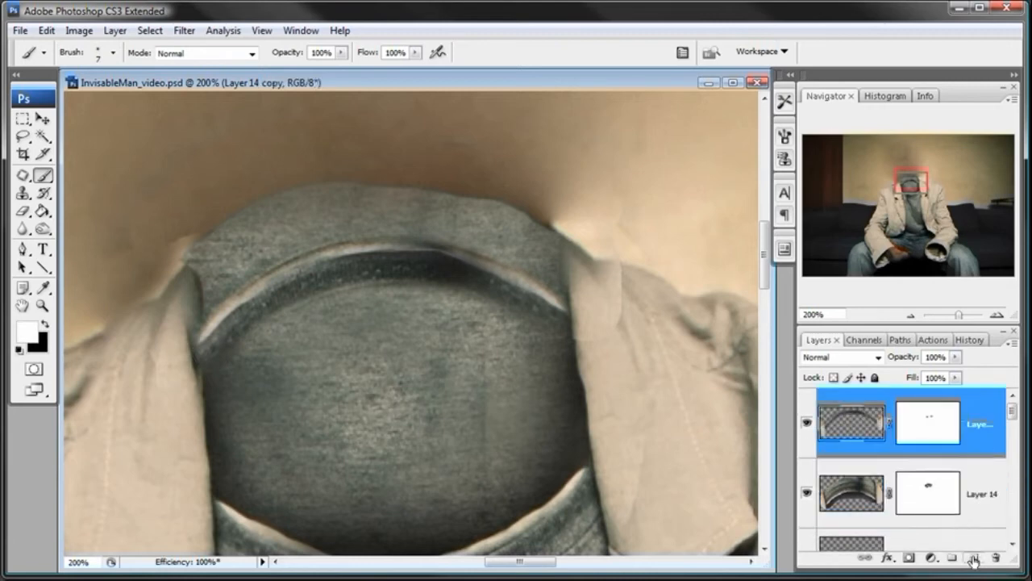
pyautogui.click(974, 558)
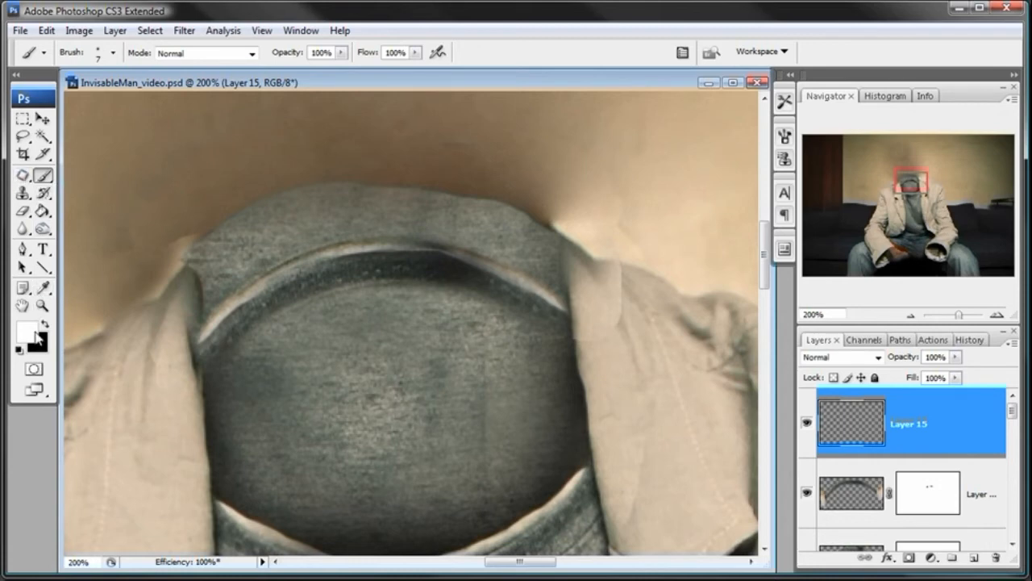
pyautogui.press('x')
pyautogui.rightClick(541, 376)
pyautogui.moveTo(562, 408)
pyautogui.mouseDown()
pyautogui.moveTo(656, 410)
pyautogui.moveTo(617, 409)
pyautogui.mouseUp()
pyautogui.click(460, 88)
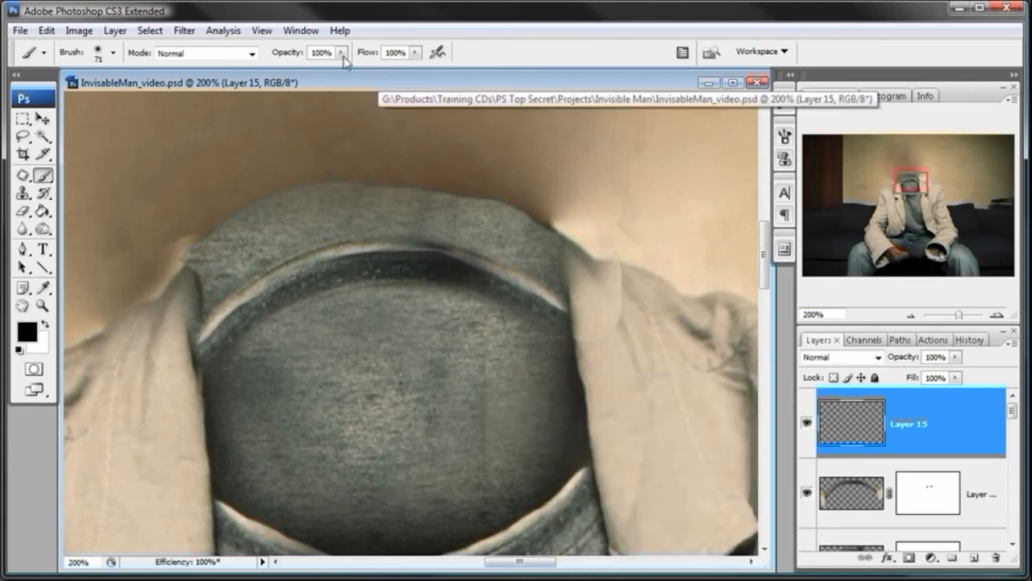
pyautogui.write('15')
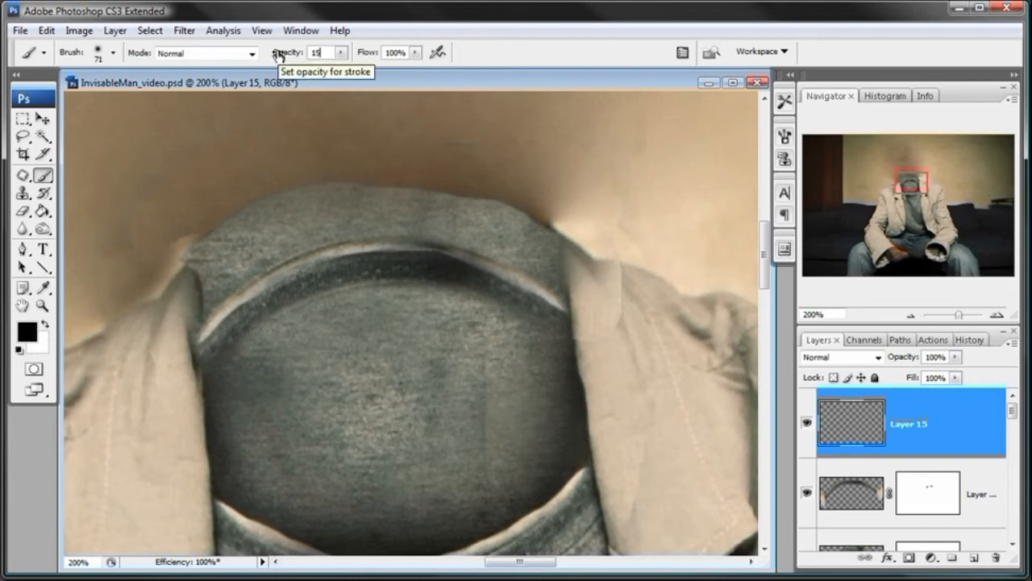
# - Paint faint black shading on Layer 15 inside the neck opening beneath the collar band, undoing one stroke, and switch to the 61 px Eraser
pyautogui.moveTo(536, 343); pyautogui.dragTo(348, 325)
pyautogui.moveTo(226, 411)
pyautogui.mouseDown()
pyautogui.moveTo(403, 299)
pyautogui.moveTo(339, 310)
pyautogui.moveTo(420, 293)
pyautogui.moveTo(226, 351)
pyautogui.mouseUp()
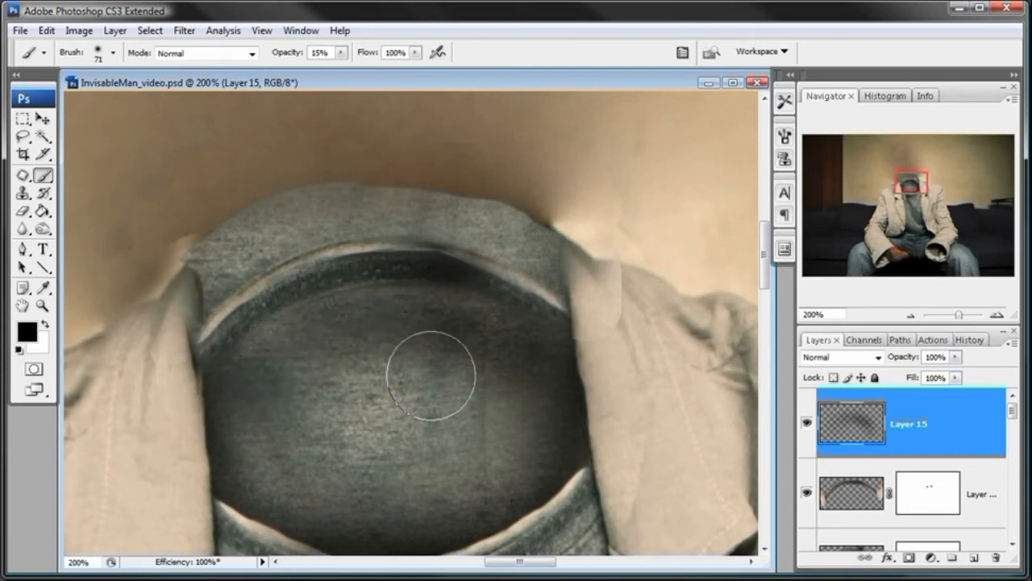
pyautogui.hotkey('ctrl', 'z')
pyautogui.moveTo(397, 305)
pyautogui.mouseDown()
pyautogui.moveTo(228, 399)
pyautogui.moveTo(479, 373)
pyautogui.moveTo(472, 361)
pyautogui.moveTo(541, 342)
pyautogui.moveTo(479, 361)
pyautogui.moveTo(422, 326)
pyautogui.moveTo(251, 391)
pyautogui.moveTo(502, 426)
pyautogui.moveTo(582, 417)
pyautogui.moveTo(536, 363)
pyautogui.moveTo(592, 343)
pyautogui.moveTo(595, 381)
pyautogui.mouseUp()
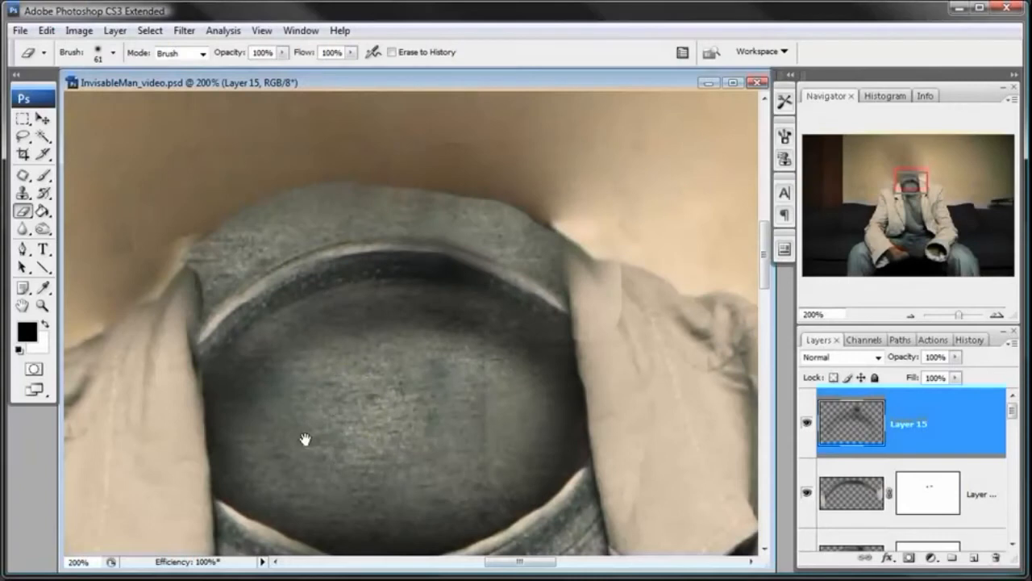
pyautogui.moveTo(307, 438)
pyautogui.mouseDown()
pyautogui.moveTo(380, 359)
pyautogui.moveTo(355, 368)
pyautogui.moveTo(346, 396)
pyautogui.mouseUp()
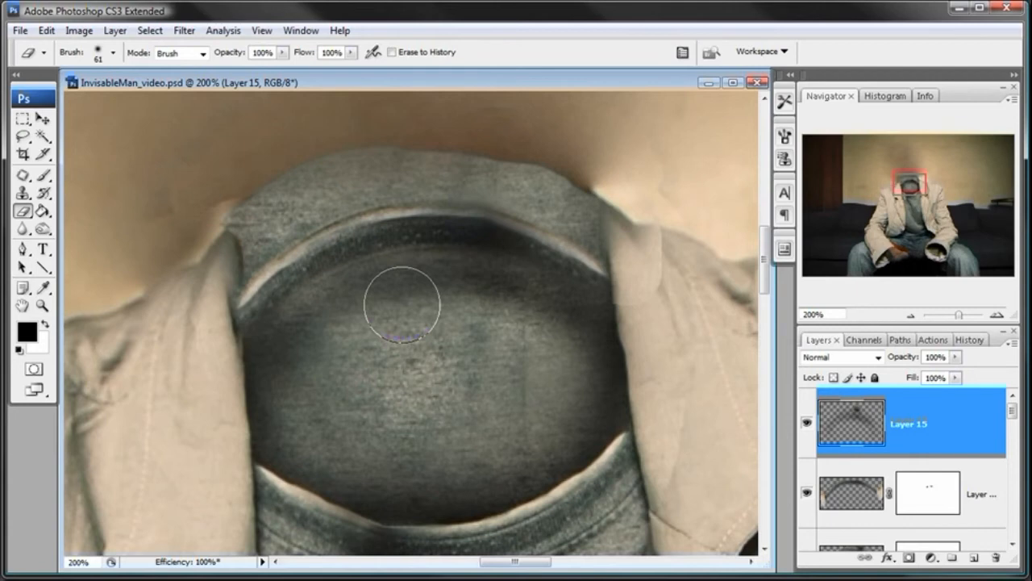
pyautogui.moveTo(761, 246); pyautogui.dragTo(763, 255)
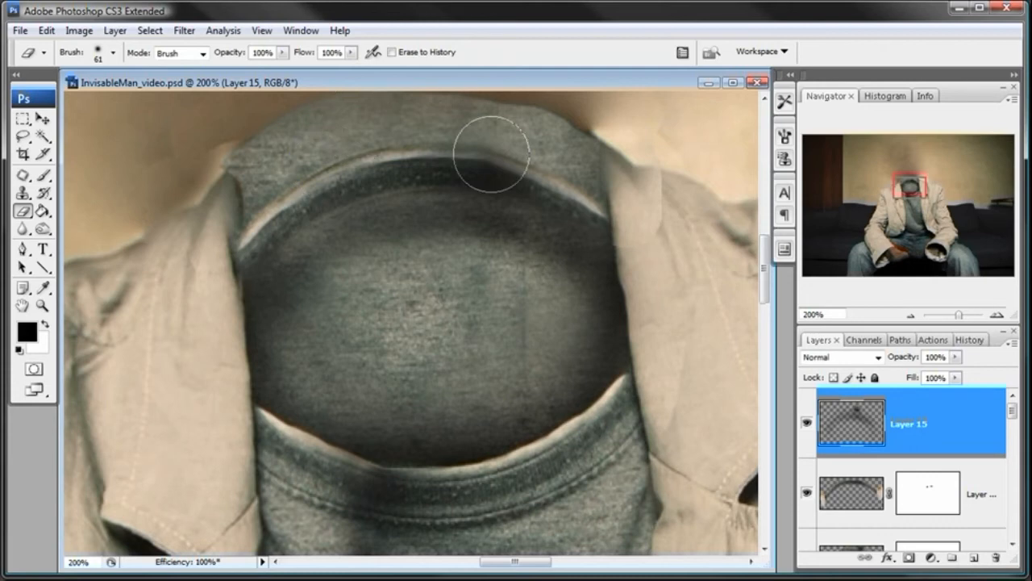
# - Add a new layer above Layer 15 and switch to the Clone Stamp tool
pyautogui.click(974, 558)
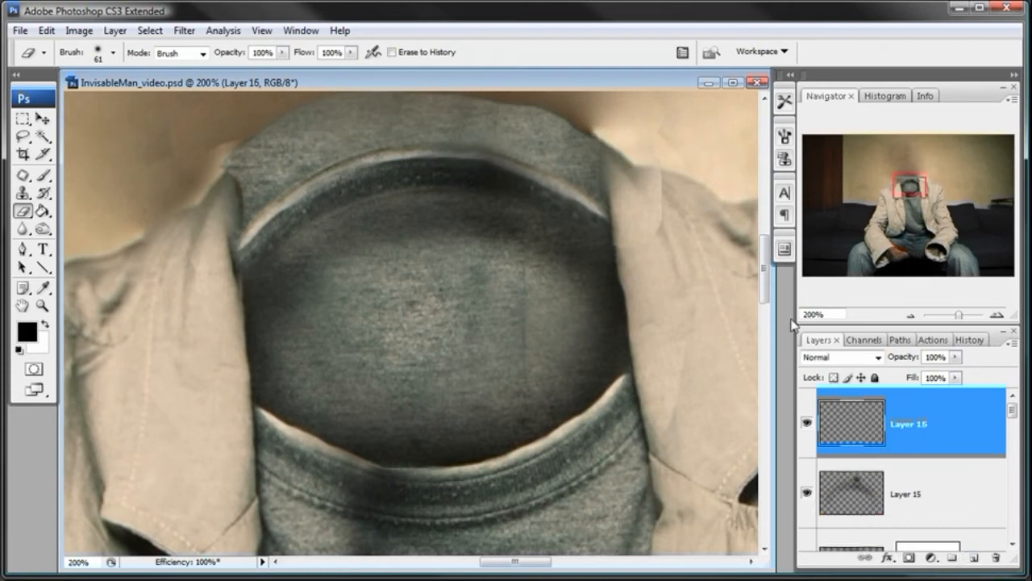
pyautogui.moveTo(762, 293); pyautogui.dragTo(762, 289)
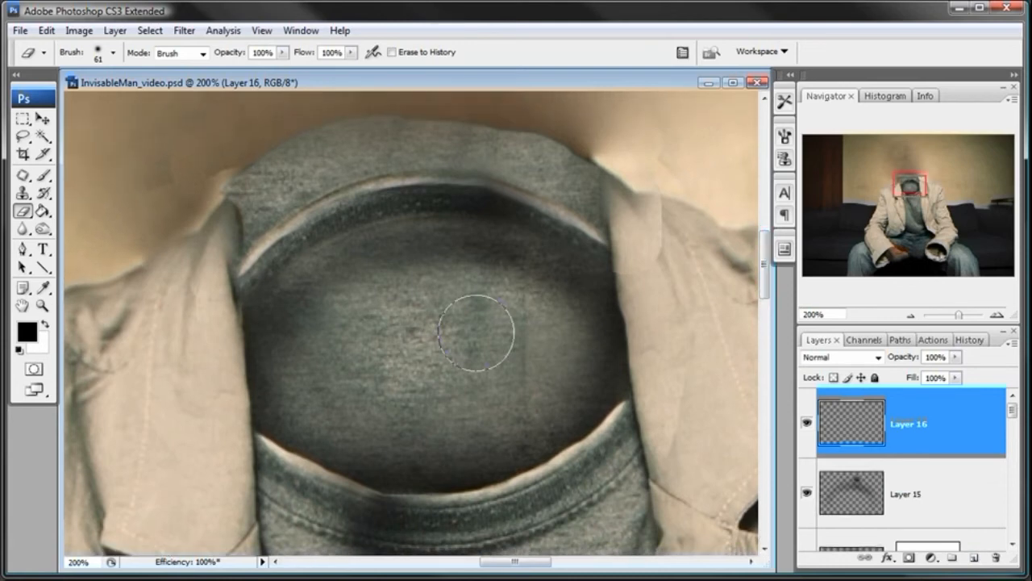
pyautogui.moveTo(22, 193); pyautogui.dragTo(58, 199)
# - Try cloning jacket fabric over both ends of the back collar with soft 68 px and 89 px brushes, and undo the patches
pyautogui.rightClick(171, 403)
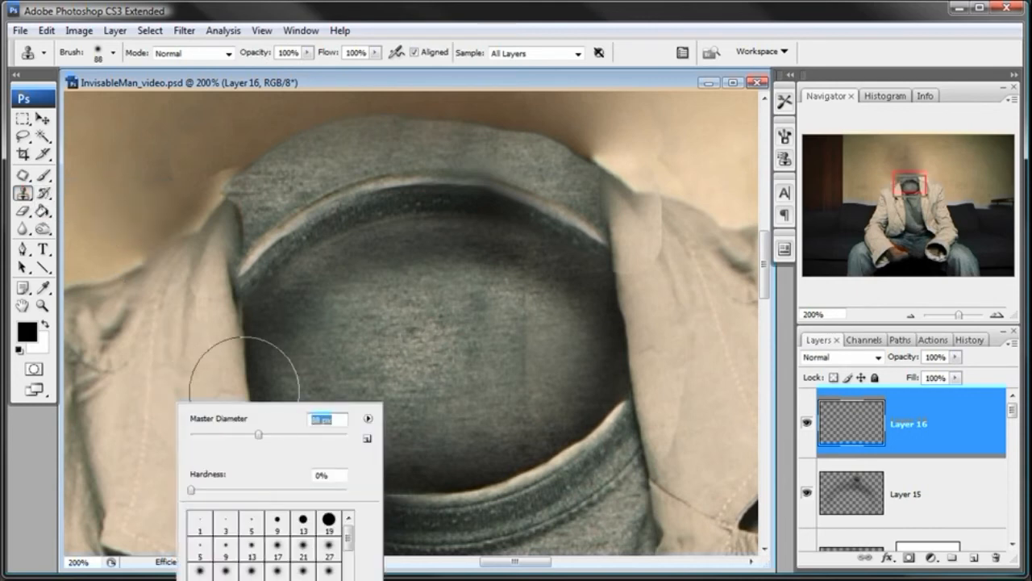
pyautogui.click(261, 92)
pyautogui.keyDown('alt'); pyautogui.click(192, 455); pyautogui.keyUp('alt')
pyautogui.moveTo(571, 218); pyautogui.dragTo(592, 202)
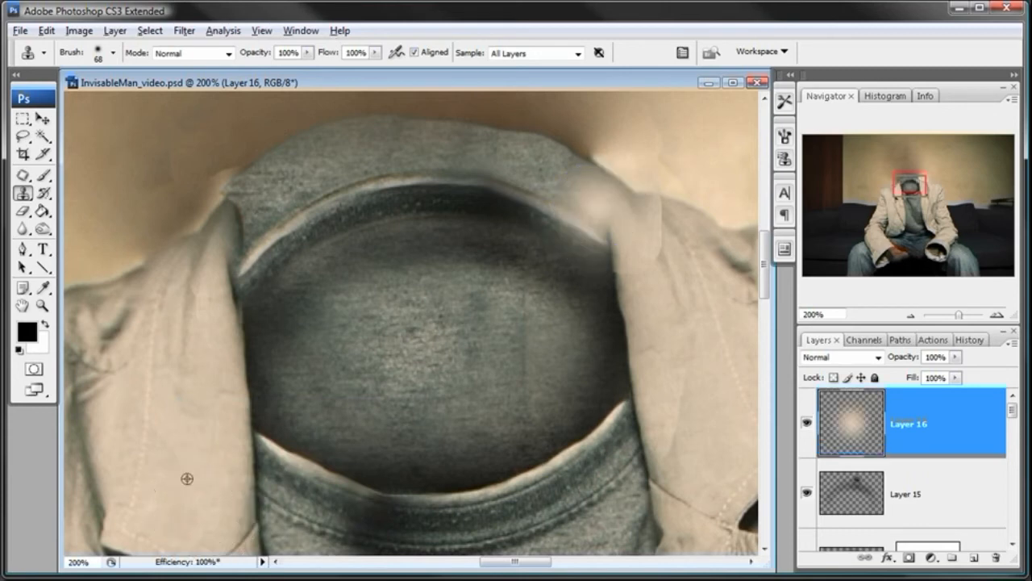
pyautogui.rightClick(250, 407)
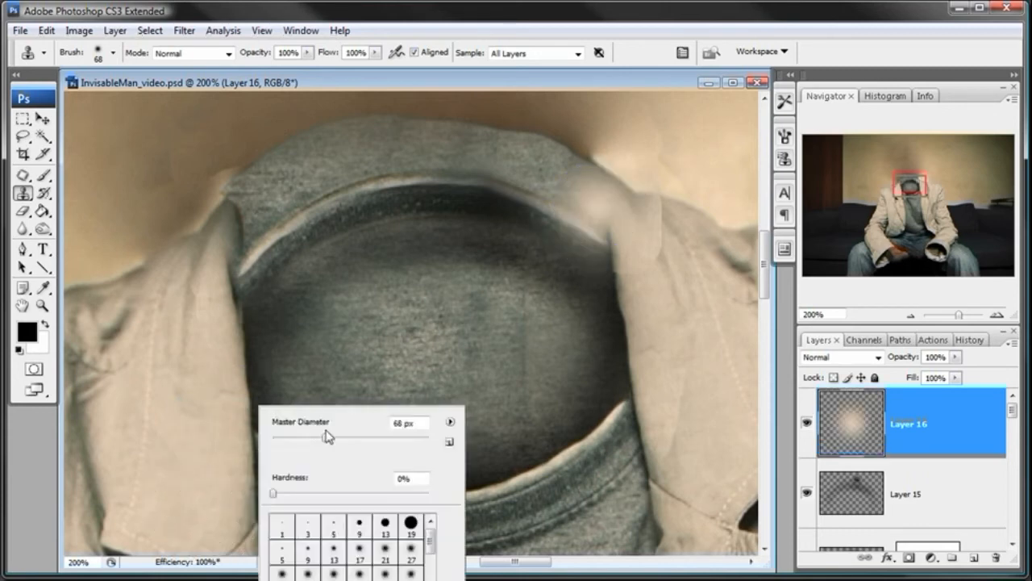
pyautogui.click(329, 133)
pyautogui.keyDown('alt'); pyautogui.click(196, 467); pyautogui.keyUp('alt')
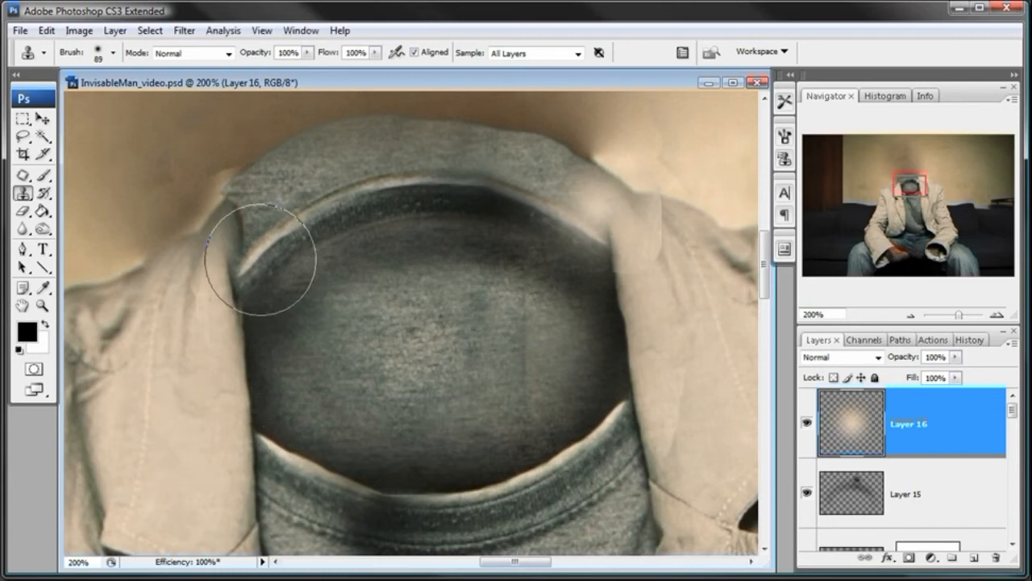
pyautogui.moveTo(261, 231); pyautogui.dragTo(253, 218)
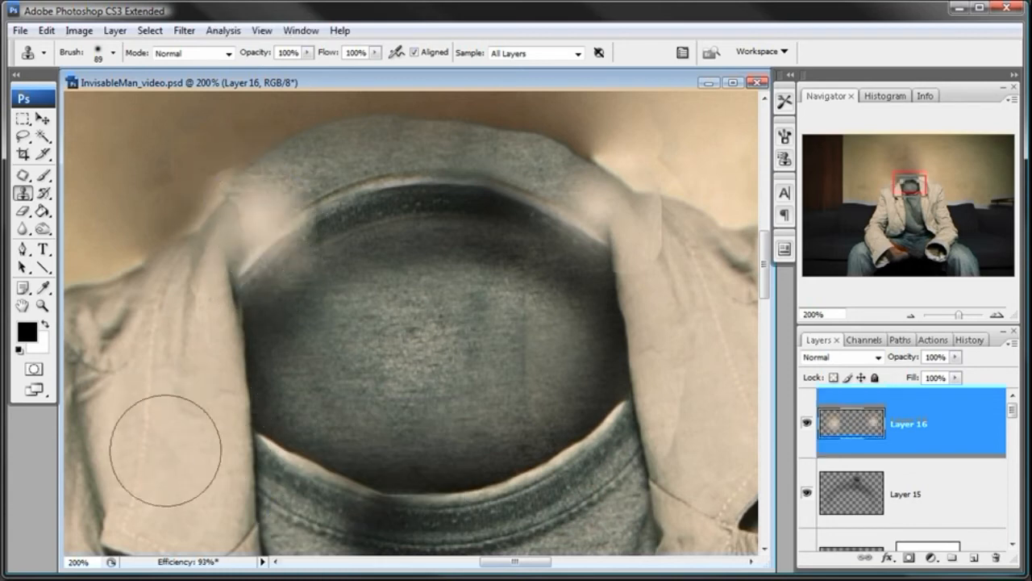
pyautogui.hotkey('ctrl', 'z')
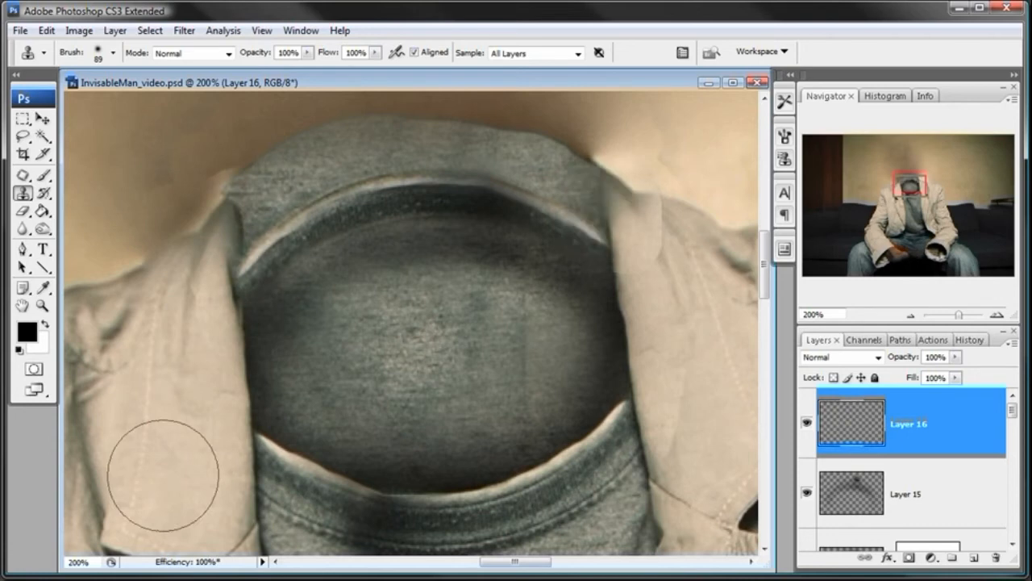
# - Clone a jacket fabric patch over the back collar's right end with an 89 px, 100% hardness brush, undoing the second patch beside it
pyautogui.rightClick(355, 304)
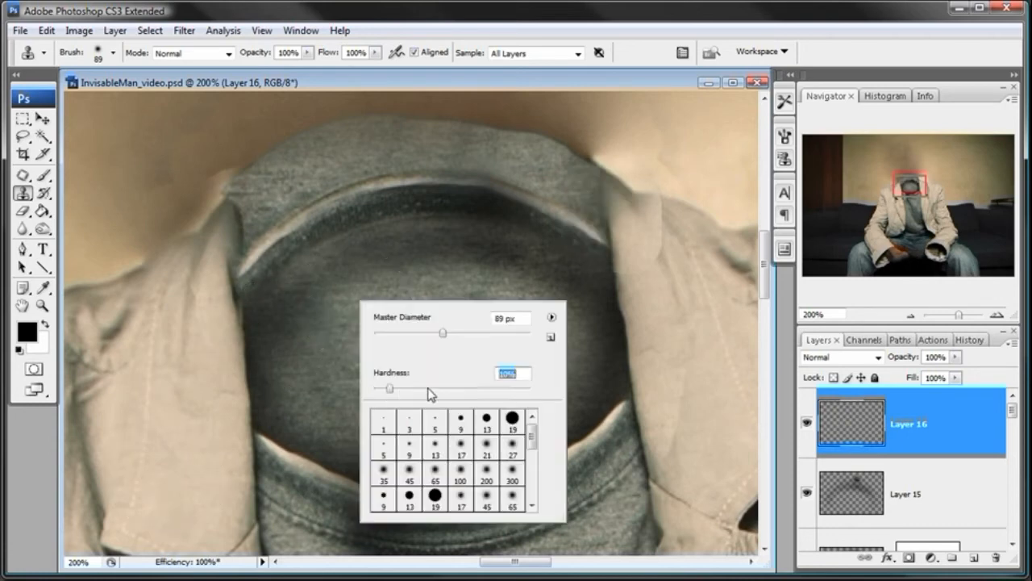
pyautogui.click(410, 88)
pyautogui.keyDown('alt'); pyautogui.click(179, 421); pyautogui.keyUp('alt')
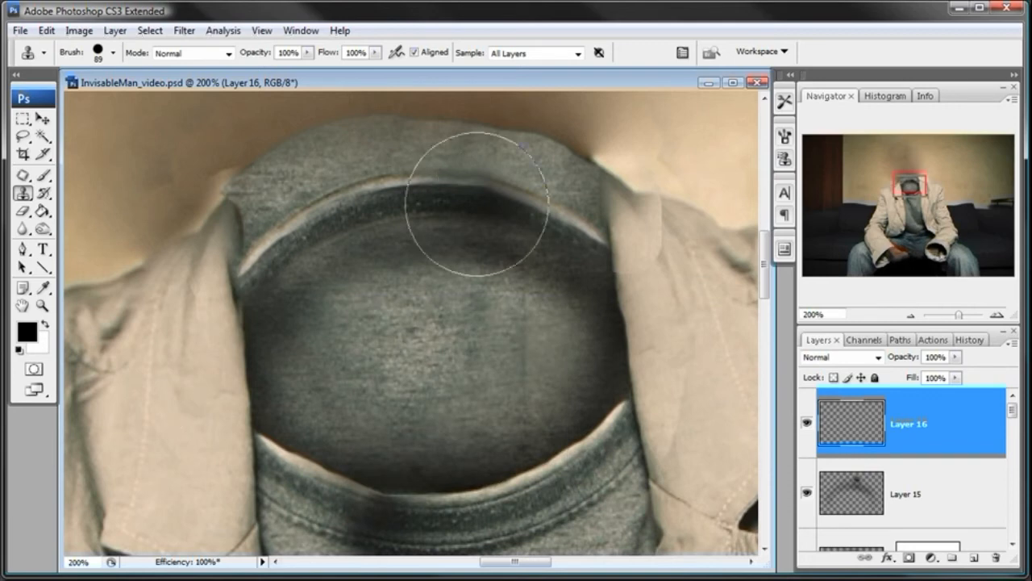
pyautogui.click(559, 189)
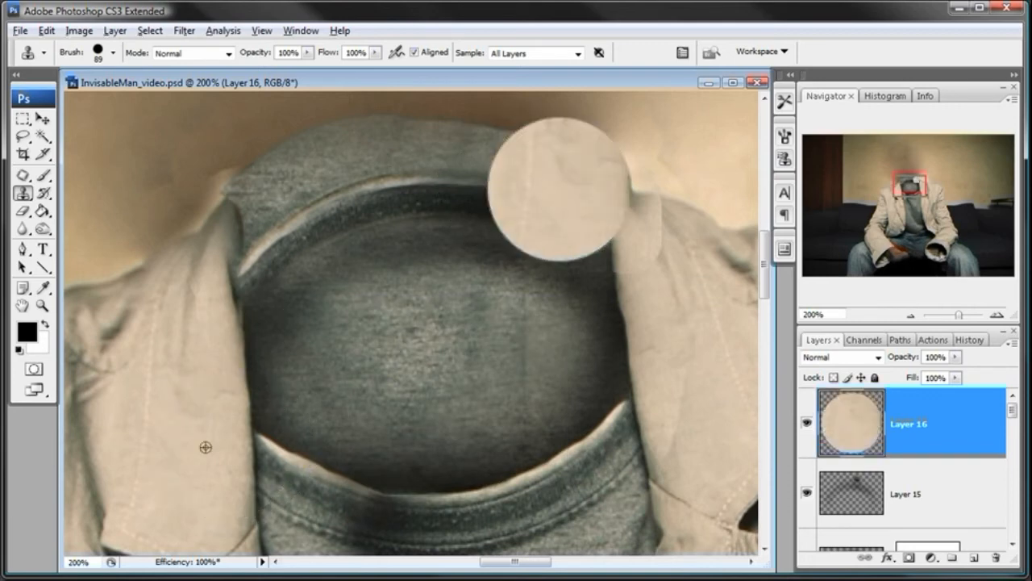
pyautogui.click(467, 164)
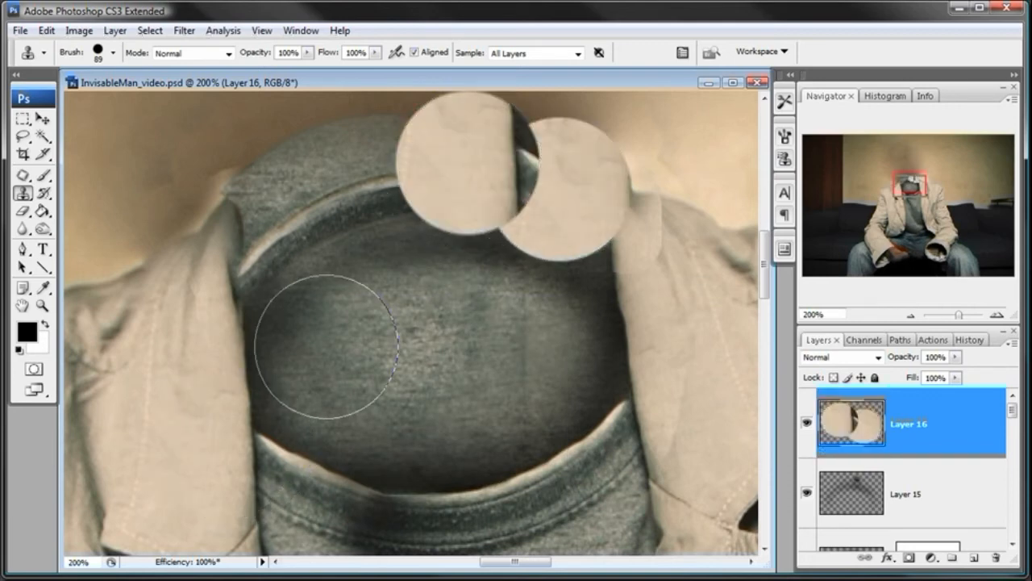
pyautogui.hotkey('ctrl', 'z')
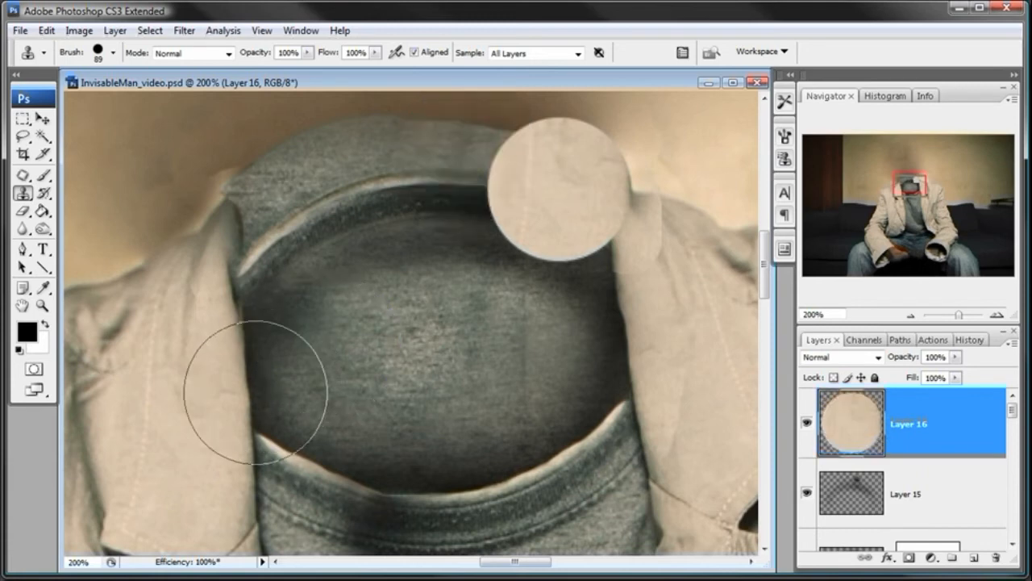
# - Set the clone brush to 62 px with 77% hardness and clone jacket fabric just left of the first patch
pyautogui.rightClick(234, 403)
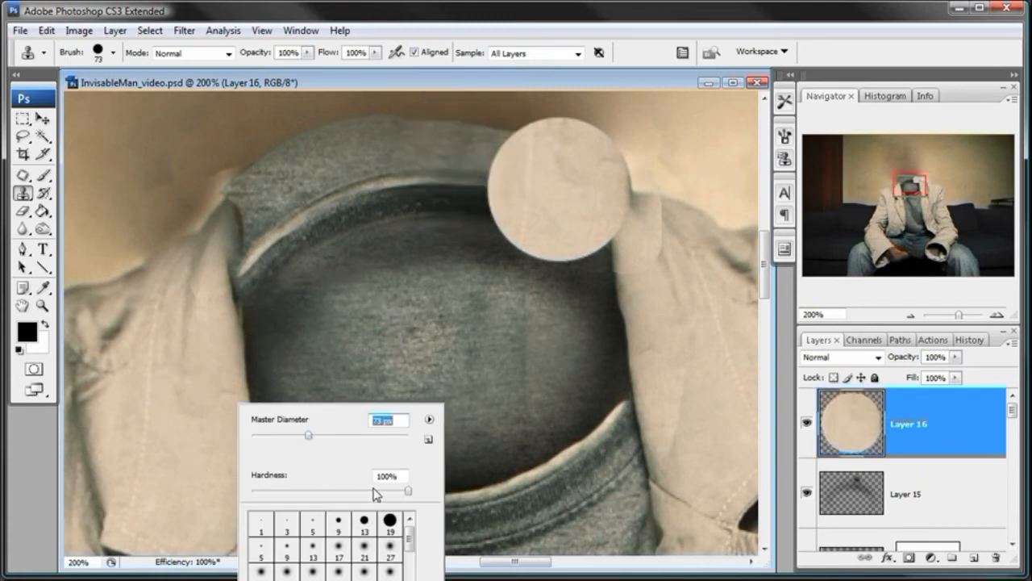
pyautogui.moveTo(333, 83); pyautogui.dragTo(333, 87)
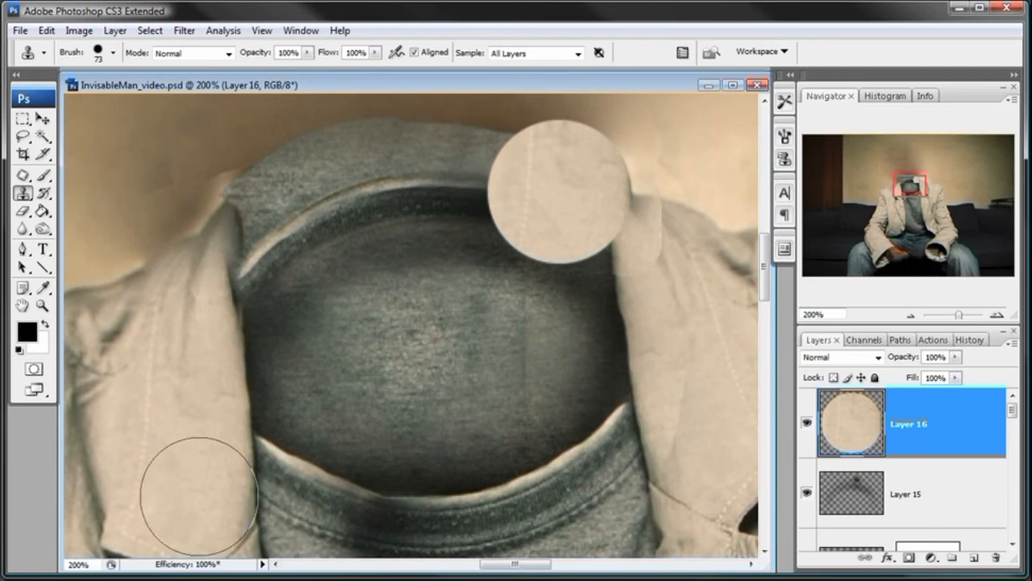
pyautogui.rightClick(202, 473)
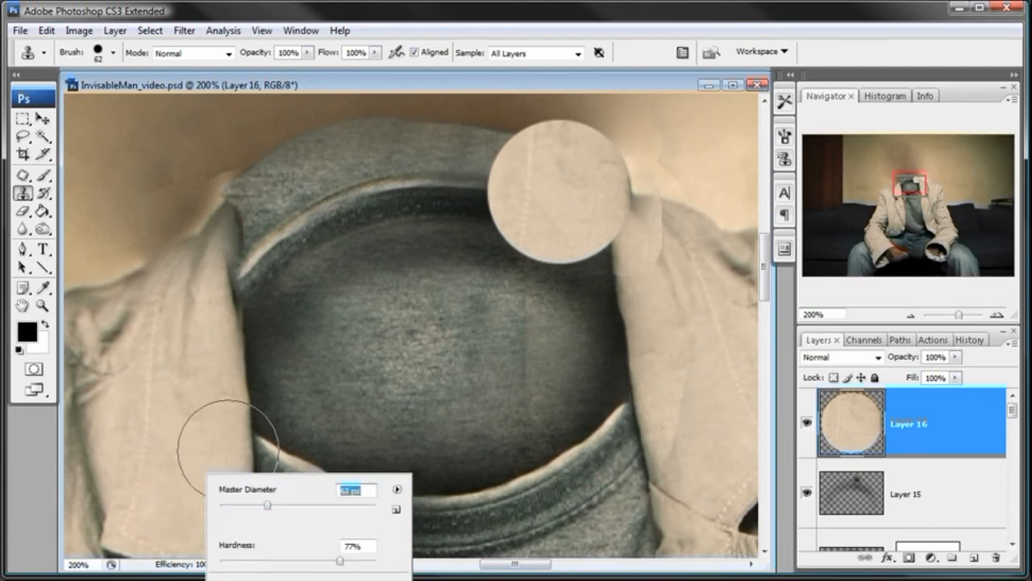
pyautogui.press('Return')
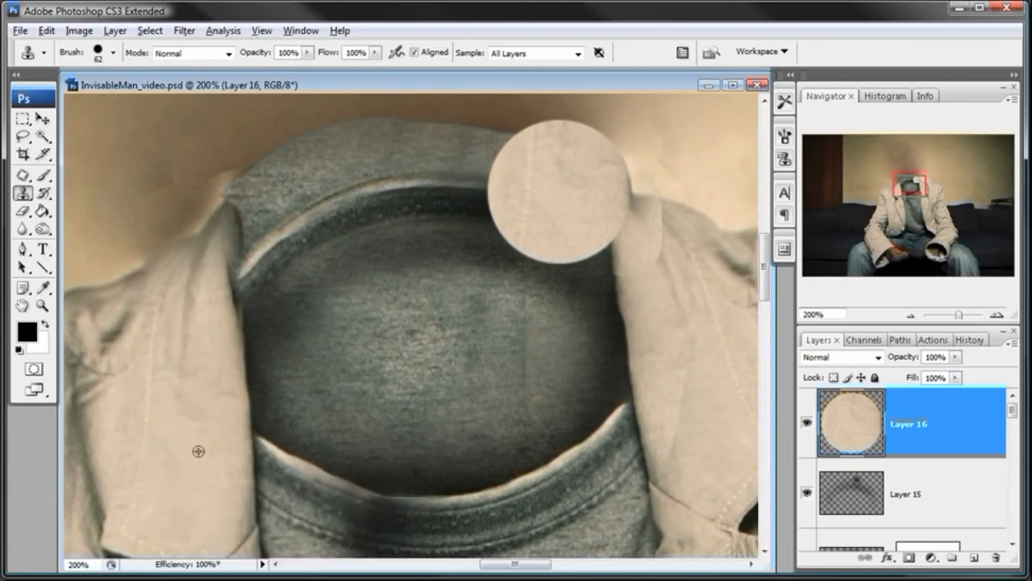
pyautogui.click(497, 174)
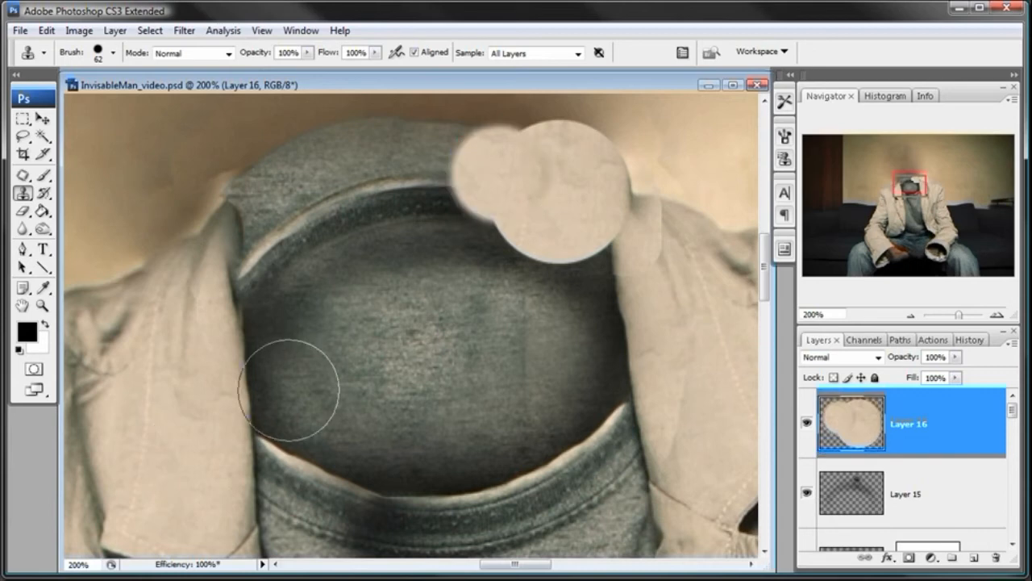
# - Sample the left lapel's fabric and clone overlapping 62 px patches along the back collar from its left end to the existing right-hand patches
pyautogui.keyDown('alt'); pyautogui.click(201, 451); pyautogui.keyUp('alt')
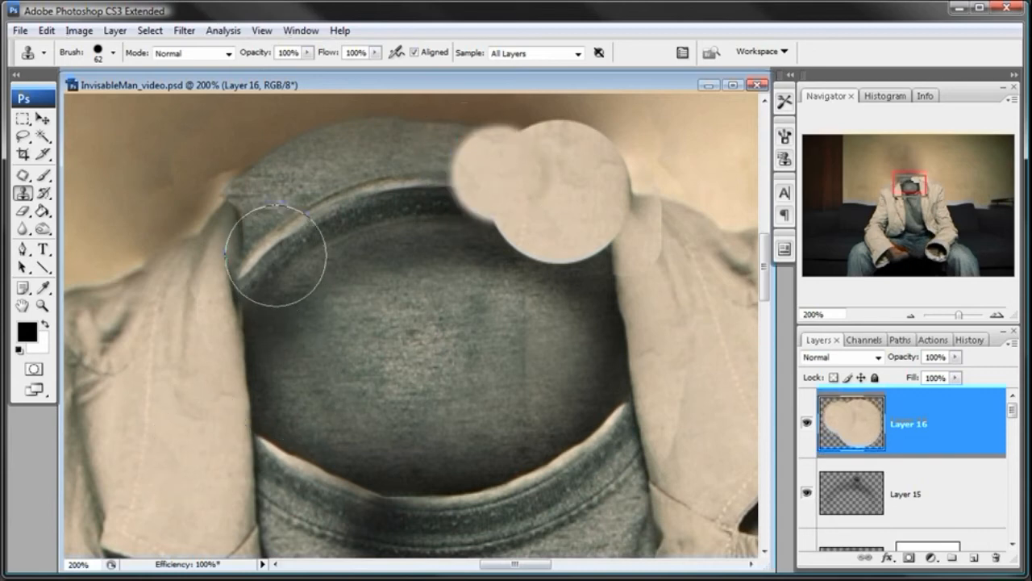
pyautogui.click(256, 228)
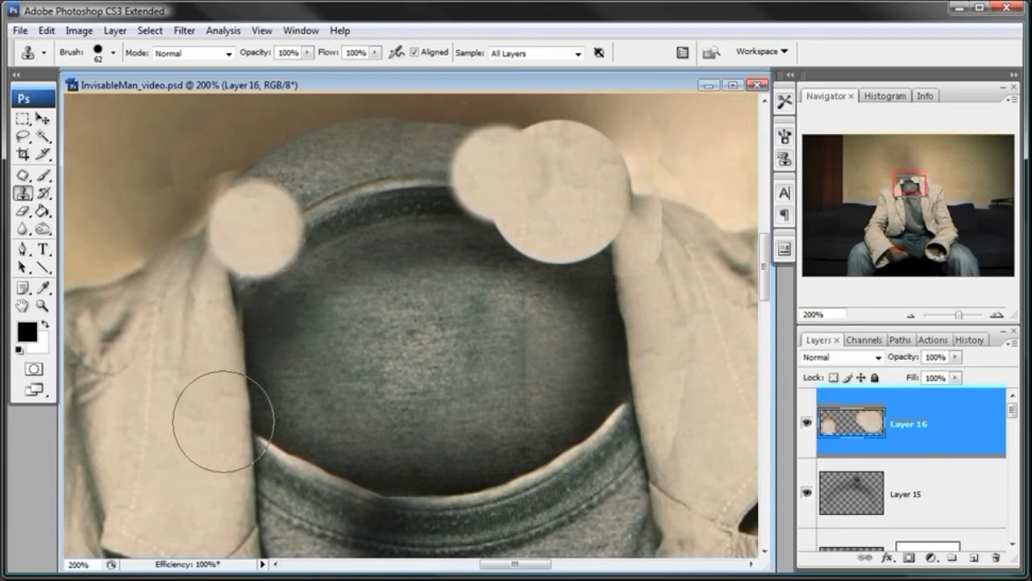
pyautogui.click(296, 189)
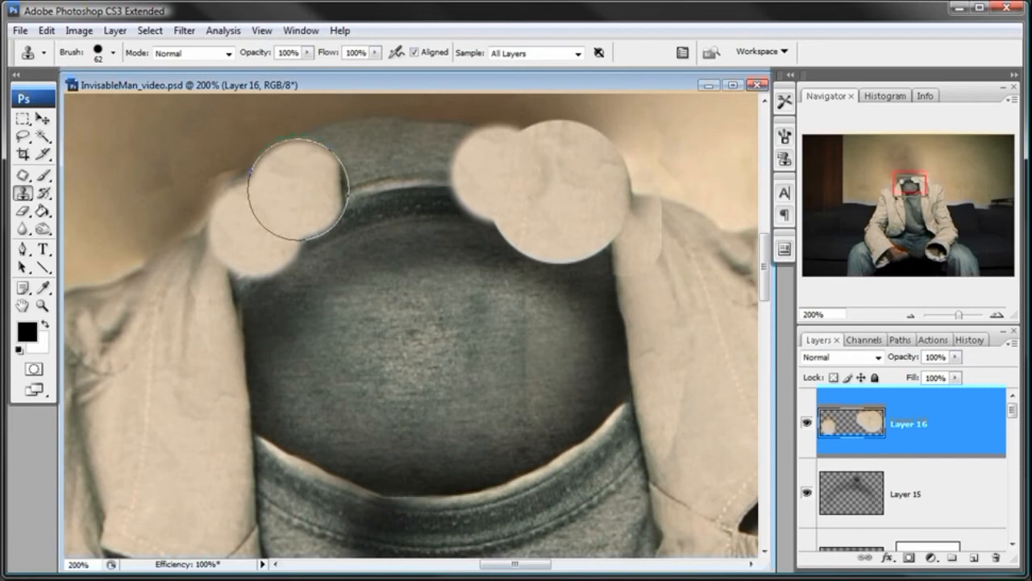
pyautogui.click(342, 171)
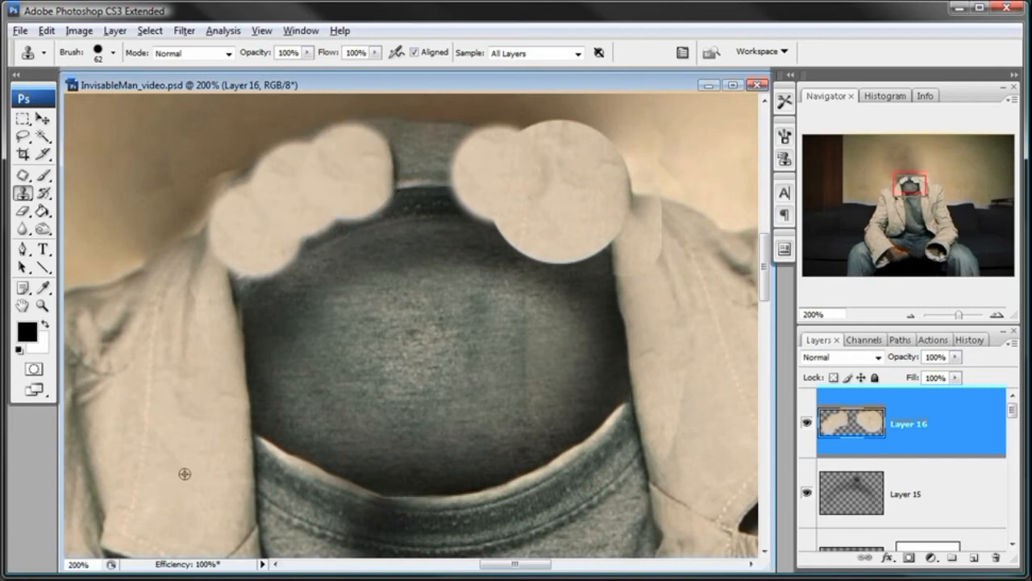
pyautogui.click(408, 161)
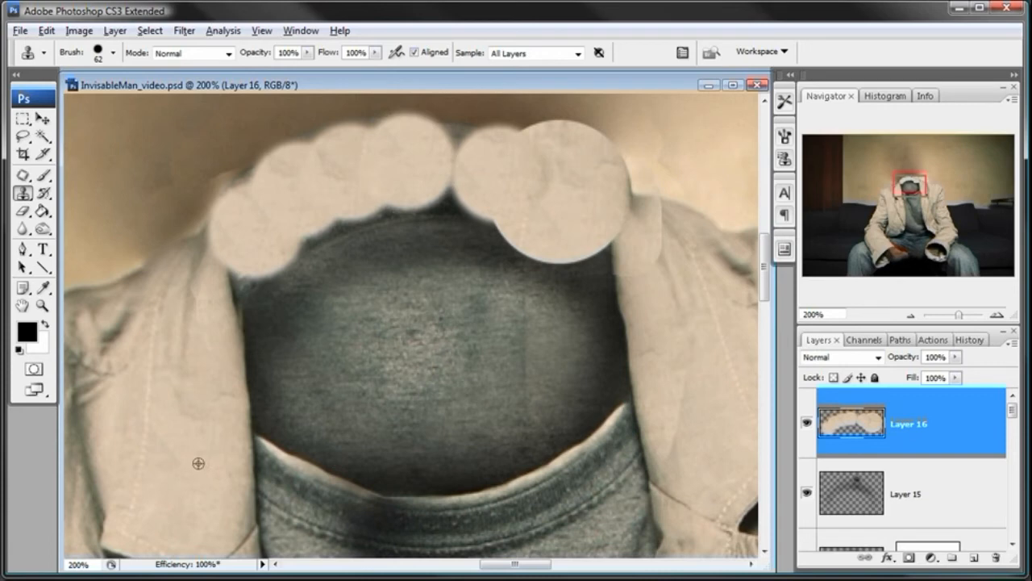
pyautogui.click(464, 158)
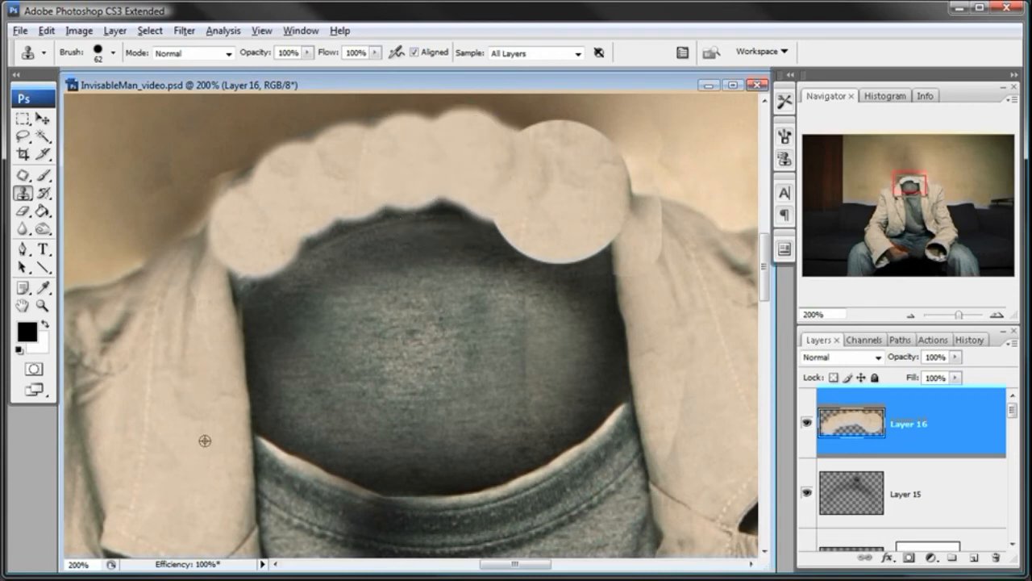
# - Clone additional jacket fabric patches over the left and right ends of the back collar to join them to the lapels
pyautogui.click(263, 202)
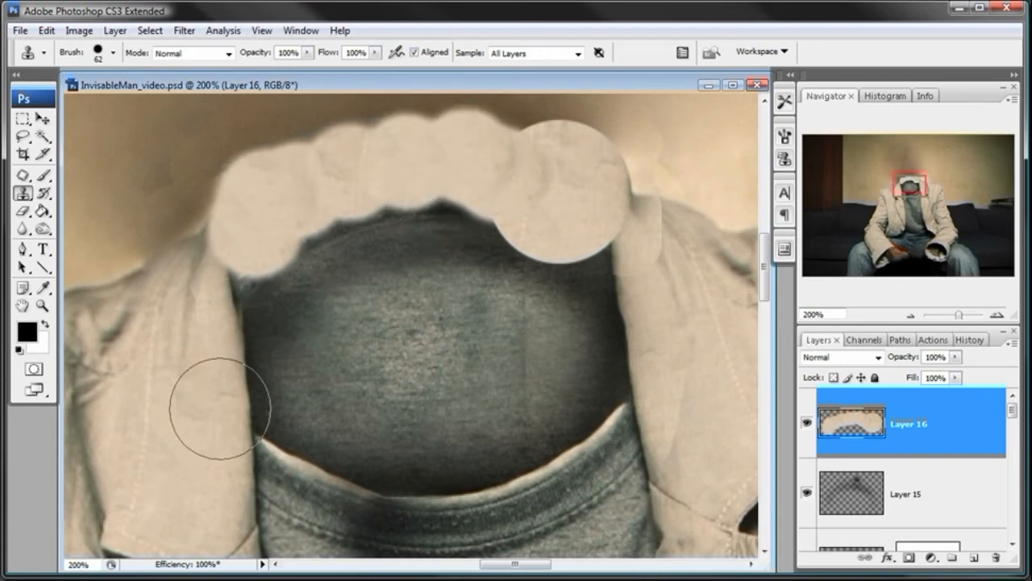
pyautogui.click(244, 257)
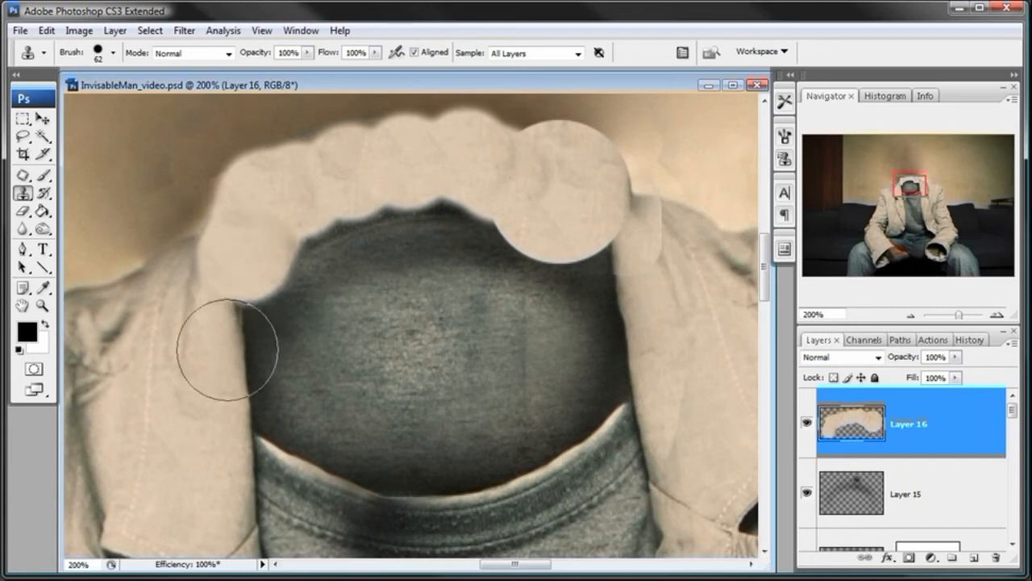
pyautogui.click(624, 214)
pyautogui.moveTo(458, 232); pyautogui.dragTo(454, 264)
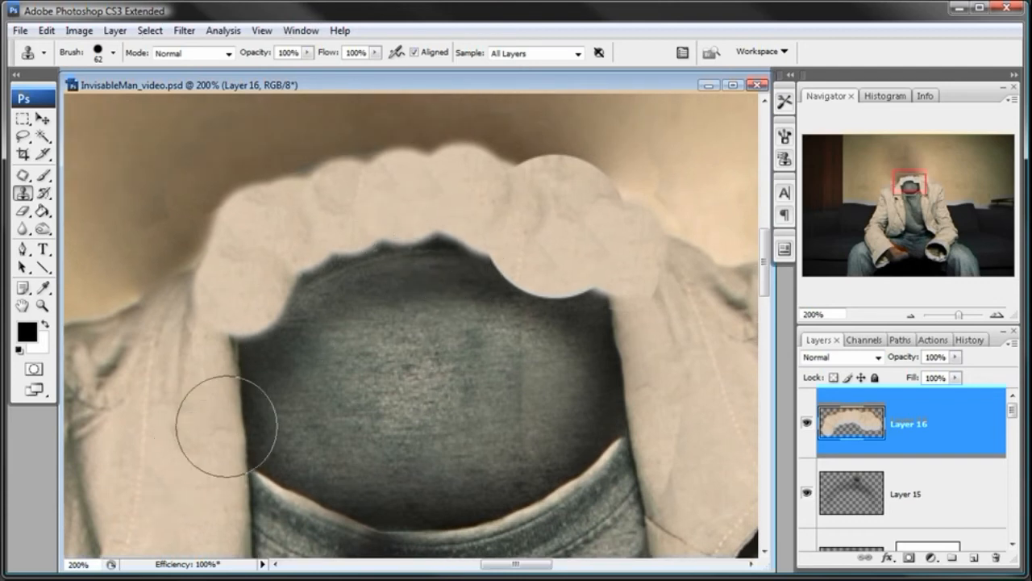
# - Clone resampled lapel fabric over the patch seams along the back collar, undoing a misplaced patch
pyautogui.click(322, 203)
pyautogui.hotkey('ctrl', 'alt', 'z')
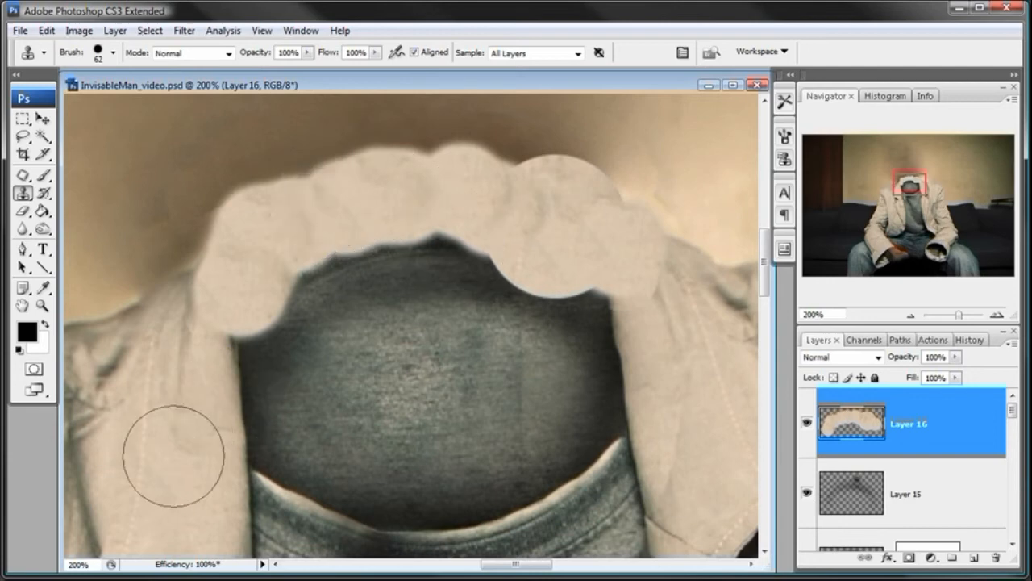
pyautogui.click(497, 196)
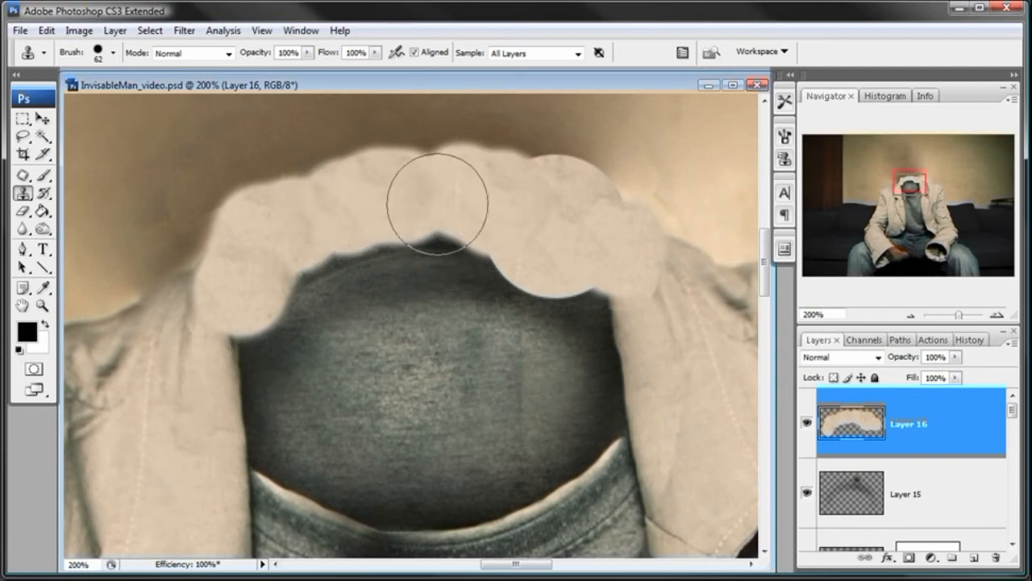
pyautogui.keyDown('alt'); pyautogui.click(193, 476); pyautogui.keyUp('alt')
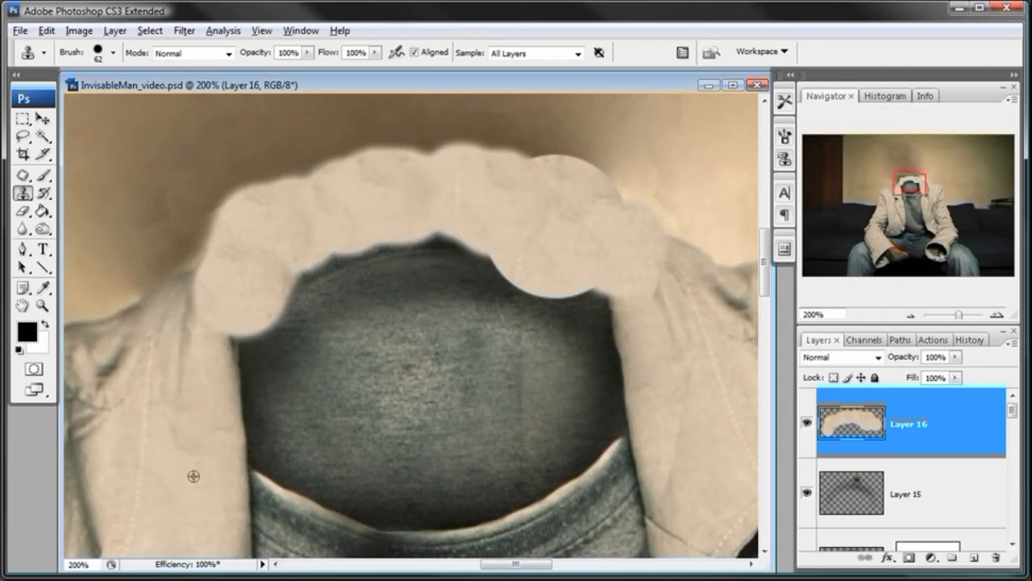
pyautogui.click(330, 202)
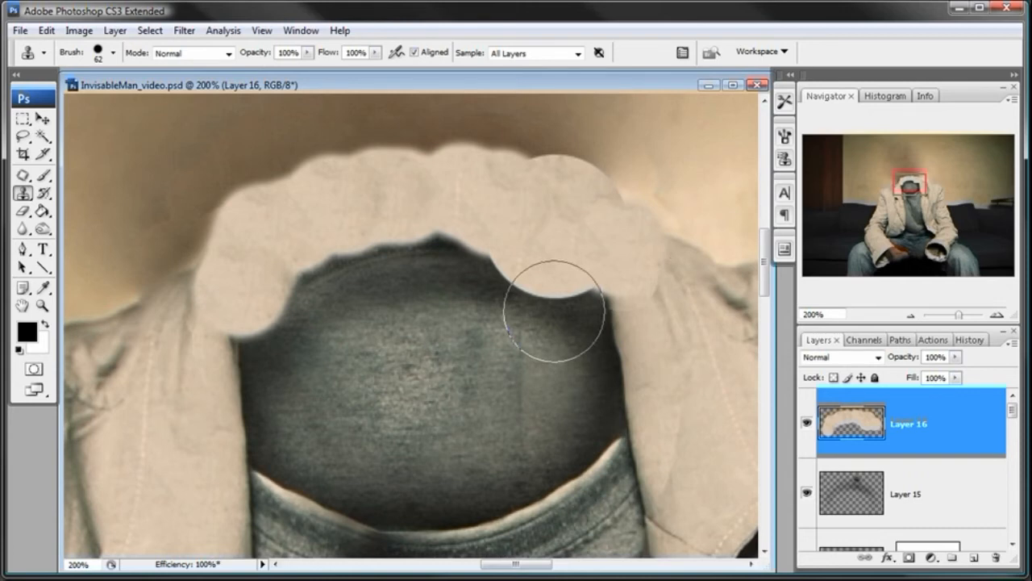
# - Add a layer mask to Layer 16 and mask the collar's inner edge with a soft black 55 px brush at 100% opacity
pyautogui.click(914, 558)
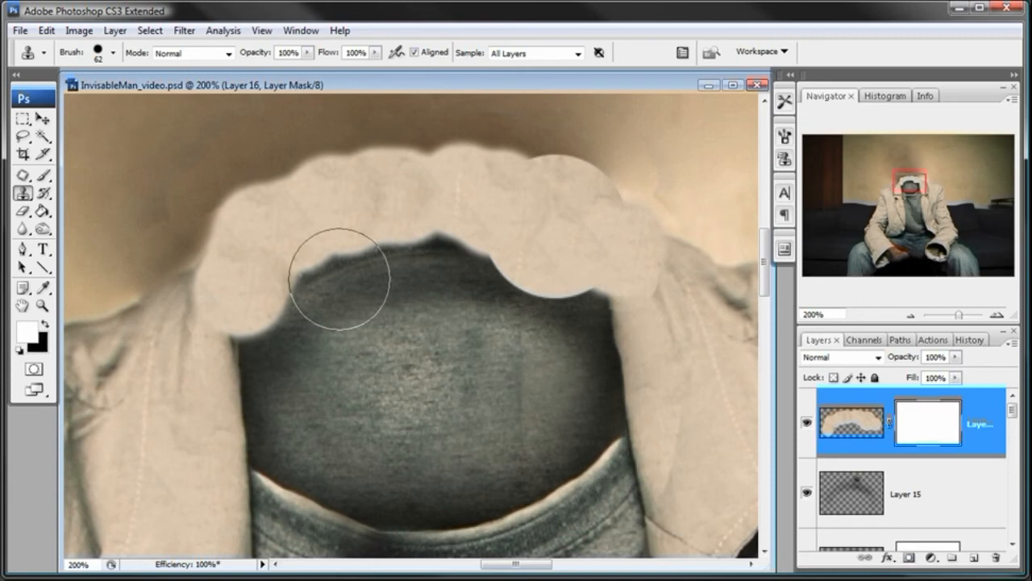
pyautogui.click(46, 175)
pyautogui.rightClick(512, 282)
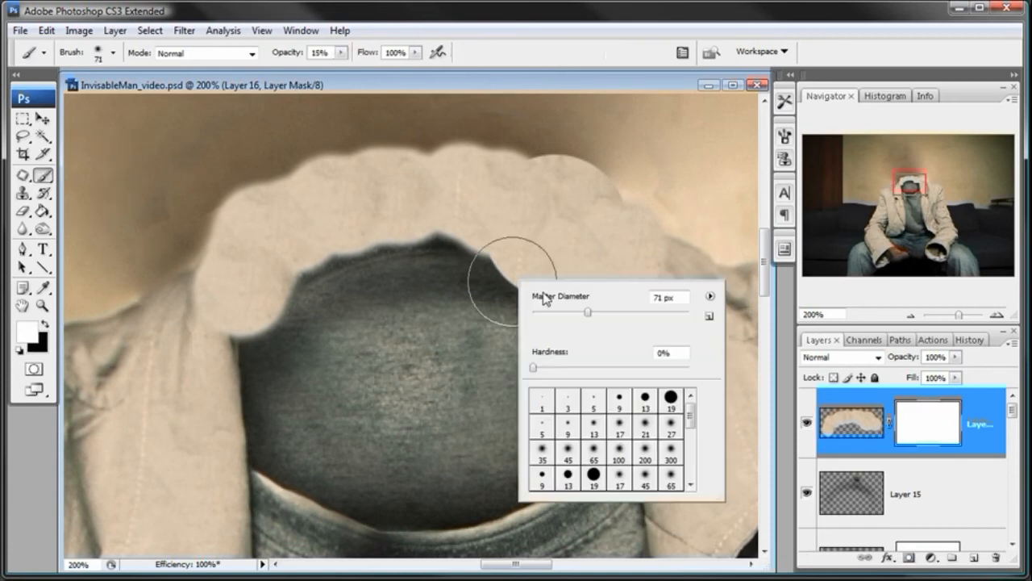
pyautogui.moveTo(588, 313); pyautogui.dragTo(583, 311)
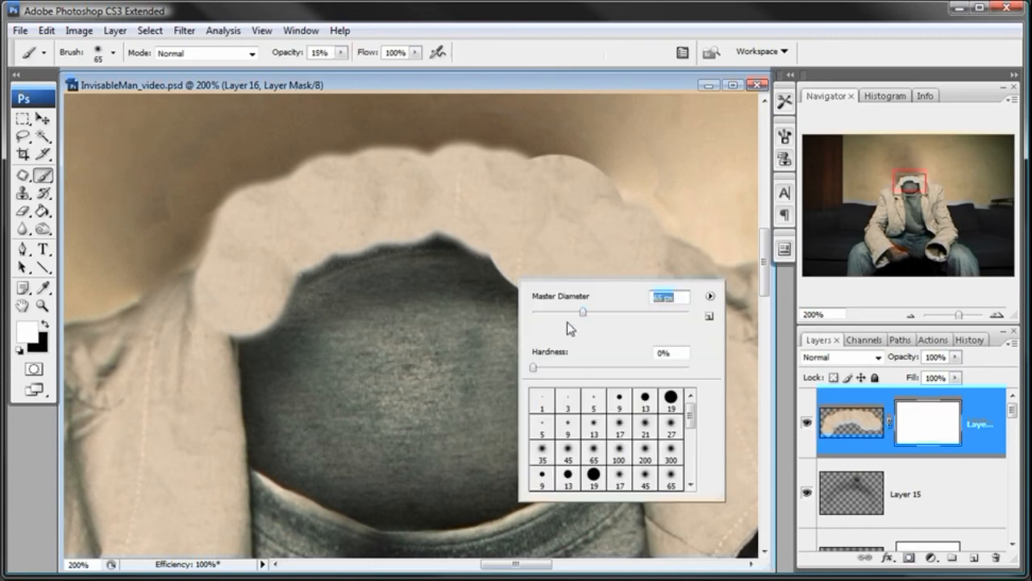
pyautogui.moveTo(579, 92); pyautogui.dragTo(577, 90)
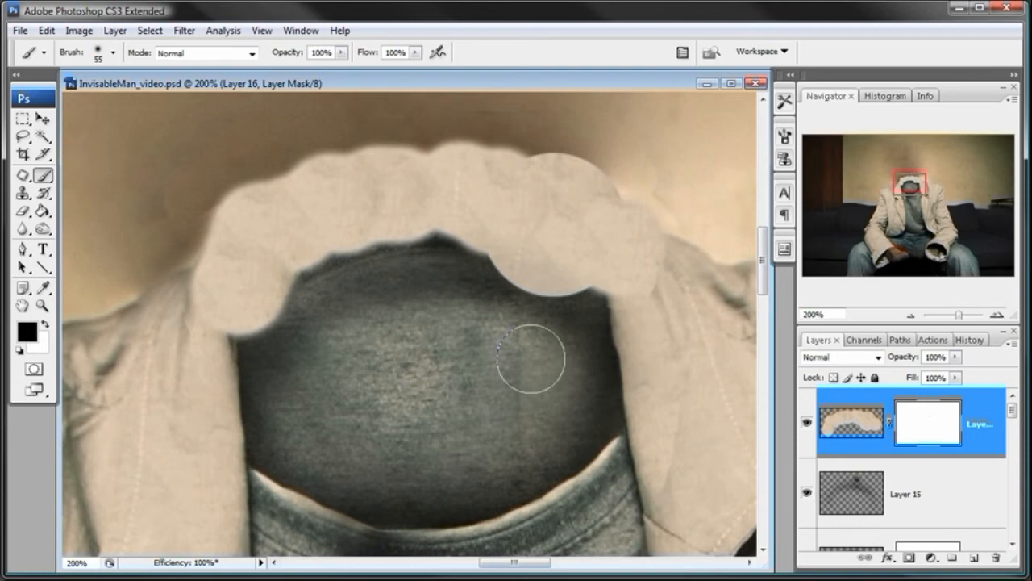
pyautogui.moveTo(544, 340)
pyautogui.mouseDown()
pyautogui.moveTo(544, 303)
pyautogui.moveTo(434, 272)
pyautogui.moveTo(355, 271)
pyautogui.moveTo(268, 318)
pyautogui.mouseUp()
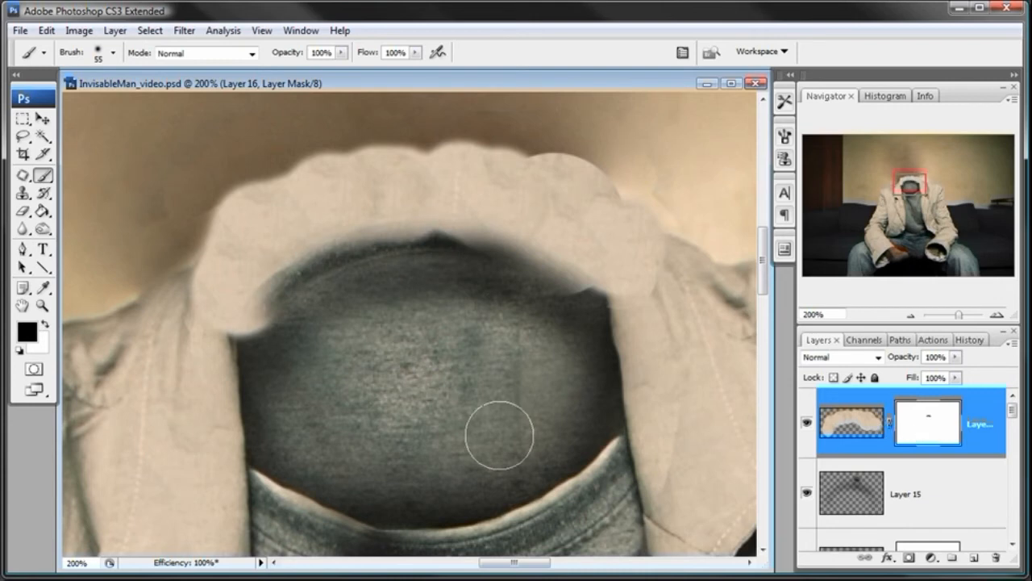
# - Harden the 55 px brush and mask the collar's inner edge to a crisp curve that exposes the shirt neckline
pyautogui.rightClick(499, 435)
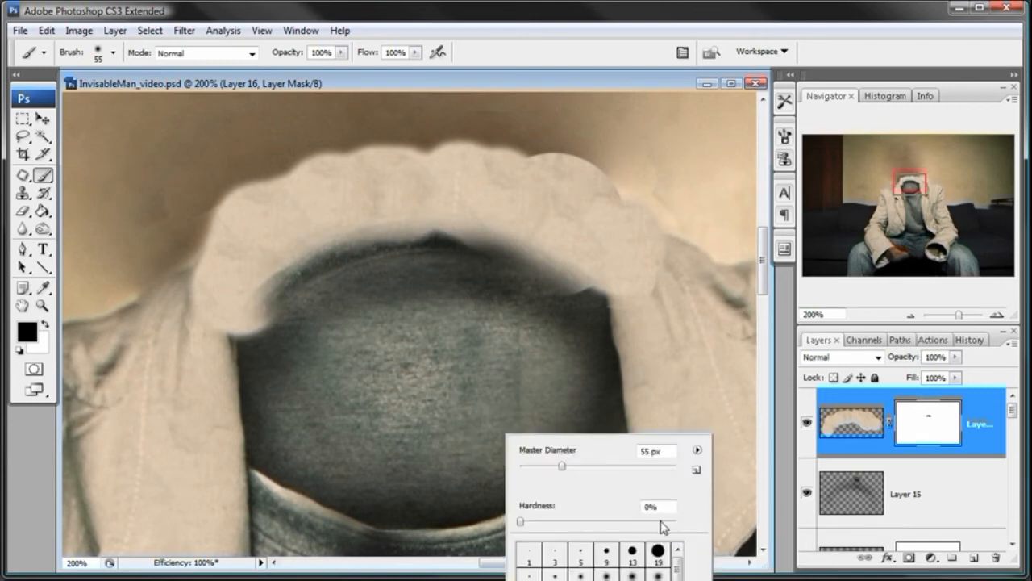
pyautogui.click(520, 88)
pyautogui.moveTo(423, 278)
pyautogui.mouseDown()
pyautogui.moveTo(342, 285)
pyautogui.moveTo(296, 310)
pyautogui.moveTo(265, 357)
pyautogui.mouseUp()
pyautogui.moveTo(292, 318)
pyautogui.mouseDown()
pyautogui.moveTo(329, 285)
pyautogui.moveTo(391, 271)
pyautogui.moveTo(470, 273)
pyautogui.moveTo(510, 287)
pyautogui.mouseUp()
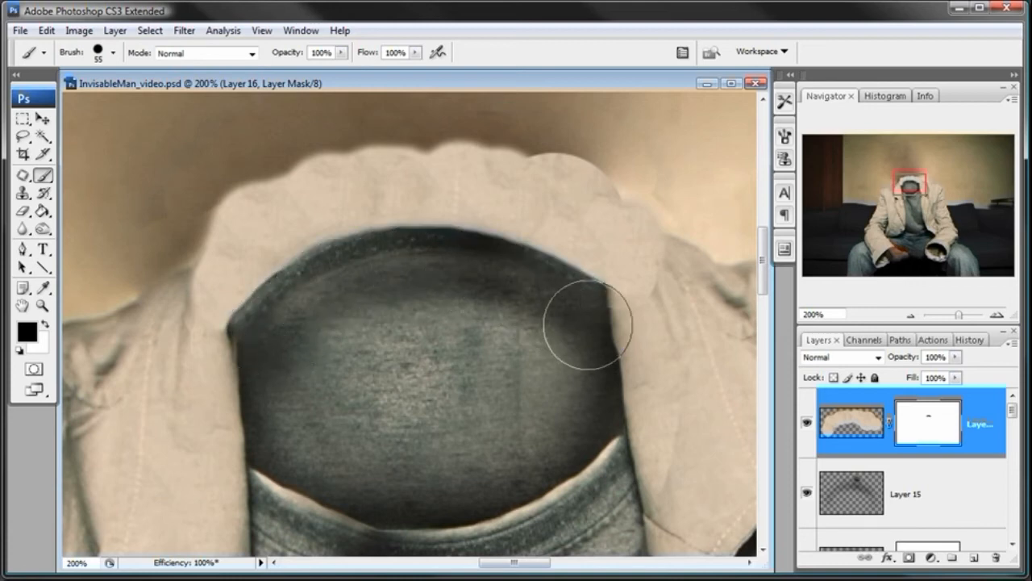
pyautogui.moveTo(571, 316)
pyautogui.mouseDown()
pyautogui.moveTo(542, 293)
pyautogui.moveTo(463, 266)
pyautogui.moveTo(557, 296)
pyautogui.mouseUp()
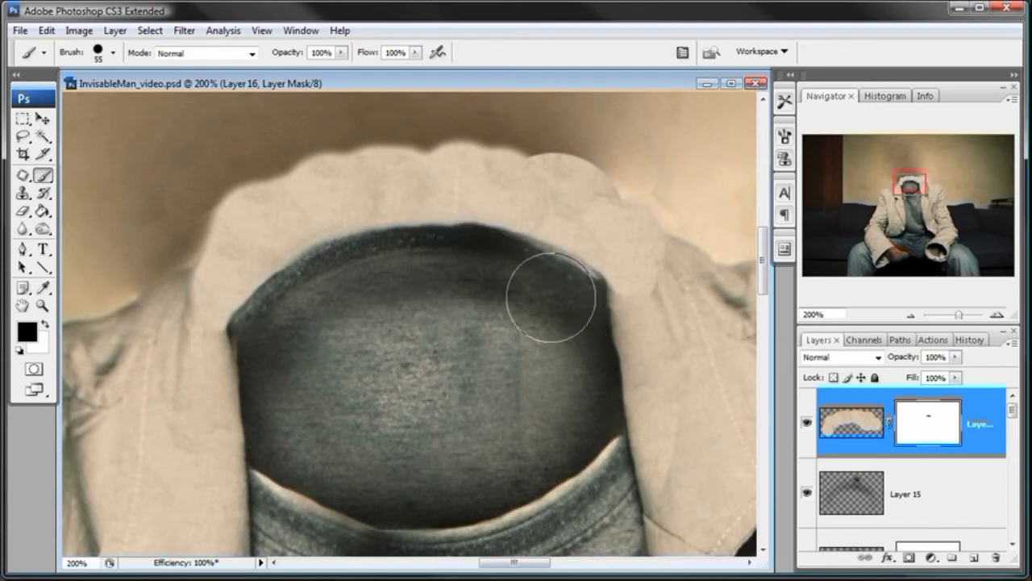
pyautogui.moveTo(460, 267)
pyautogui.mouseDown()
pyautogui.moveTo(506, 268)
pyautogui.moveTo(409, 261)
pyautogui.moveTo(334, 272)
pyautogui.moveTo(274, 324)
pyautogui.moveTo(263, 336)
pyautogui.moveTo(302, 317)
pyautogui.moveTo(262, 349)
pyautogui.moveTo(326, 297)
pyautogui.moveTo(259, 343)
pyautogui.moveTo(397, 261)
pyautogui.moveTo(429, 259)
pyautogui.moveTo(387, 269)
pyautogui.moveTo(416, 259)
pyautogui.moveTo(476, 266)
pyautogui.moveTo(452, 256)
pyautogui.moveTo(362, 262)
pyautogui.moveTo(406, 255)
pyautogui.moveTo(481, 255)
pyautogui.moveTo(572, 309)
pyautogui.moveTo(501, 269)
pyautogui.moveTo(405, 260)
pyautogui.moveTo(309, 285)
pyautogui.moveTo(282, 318)
pyautogui.mouseUp()
pyautogui.moveTo(450, 278)
pyautogui.mouseDown()
pyautogui.moveTo(489, 267)
pyautogui.moveTo(536, 278)
pyautogui.moveTo(589, 322)
pyautogui.moveTo(488, 264)
pyautogui.moveTo(383, 262)
pyautogui.moveTo(260, 331)
pyautogui.moveTo(329, 317)
pyautogui.moveTo(448, 317)
pyautogui.moveTo(484, 278)
pyautogui.moveTo(476, 267)
pyautogui.moveTo(525, 267)
pyautogui.moveTo(480, 288)
pyautogui.moveTo(472, 280)
pyautogui.moveTo(463, 307)
pyautogui.mouseUp()
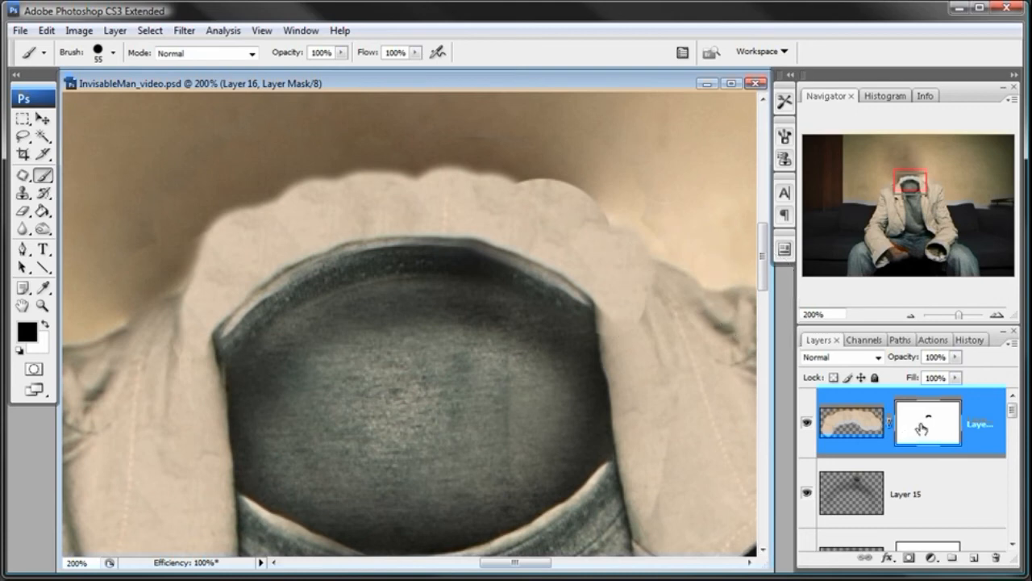
# - Mask away the scalloped outer edge of the back collar and the excess fabric over both shoulders with the black 55 px brush
pyautogui.moveTo(579, 258)
pyautogui.mouseDown()
pyautogui.moveTo(661, 214)
pyautogui.moveTo(570, 156)
pyautogui.moveTo(659, 158)
pyautogui.moveTo(669, 180)
pyautogui.moveTo(651, 212)
pyautogui.moveTo(693, 233)
pyautogui.moveTo(611, 175)
pyautogui.mouseUp()
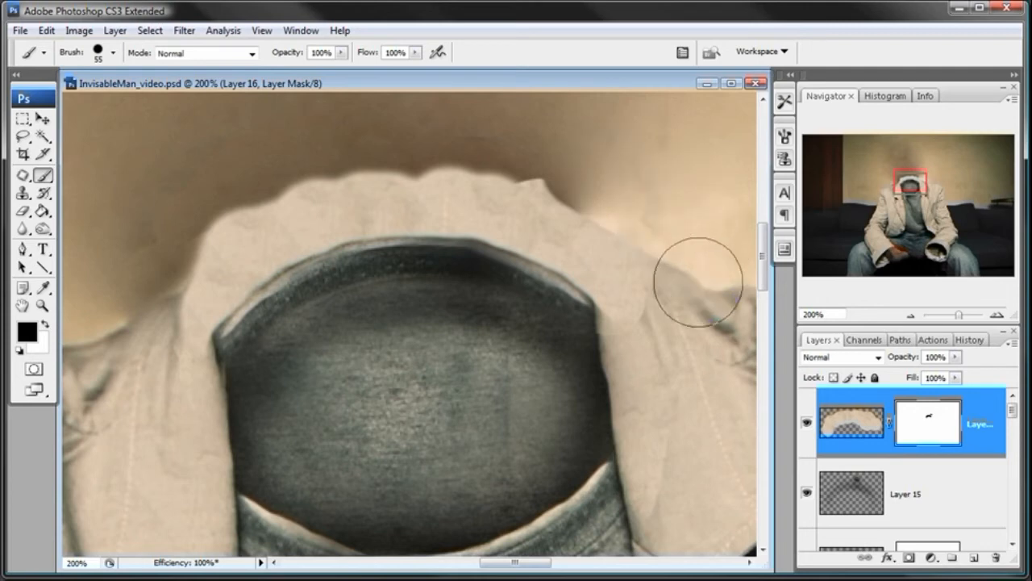
pyautogui.moveTo(597, 169)
pyautogui.mouseDown()
pyautogui.moveTo(535, 143)
pyautogui.moveTo(412, 138)
pyautogui.moveTo(409, 130)
pyautogui.moveTo(294, 144)
pyautogui.moveTo(205, 184)
pyautogui.moveTo(258, 154)
pyautogui.moveTo(416, 122)
pyautogui.moveTo(459, 122)
pyautogui.moveTo(434, 140)
pyautogui.moveTo(328, 137)
pyautogui.moveTo(216, 167)
pyautogui.moveTo(156, 230)
pyautogui.moveTo(613, 153)
pyautogui.moveTo(627, 183)
pyautogui.moveTo(601, 184)
pyautogui.moveTo(624, 196)
pyautogui.mouseUp()
pyautogui.moveTo(139, 233)
pyautogui.mouseDown()
pyautogui.moveTo(208, 250)
pyautogui.moveTo(233, 206)
pyautogui.moveTo(192, 202)
pyautogui.mouseUp()
# - Restore fabric at the collar's lower left end with a white 40 px brush, and trim its inner edge with black
pyautogui.press('[')
pyautogui.press('[')
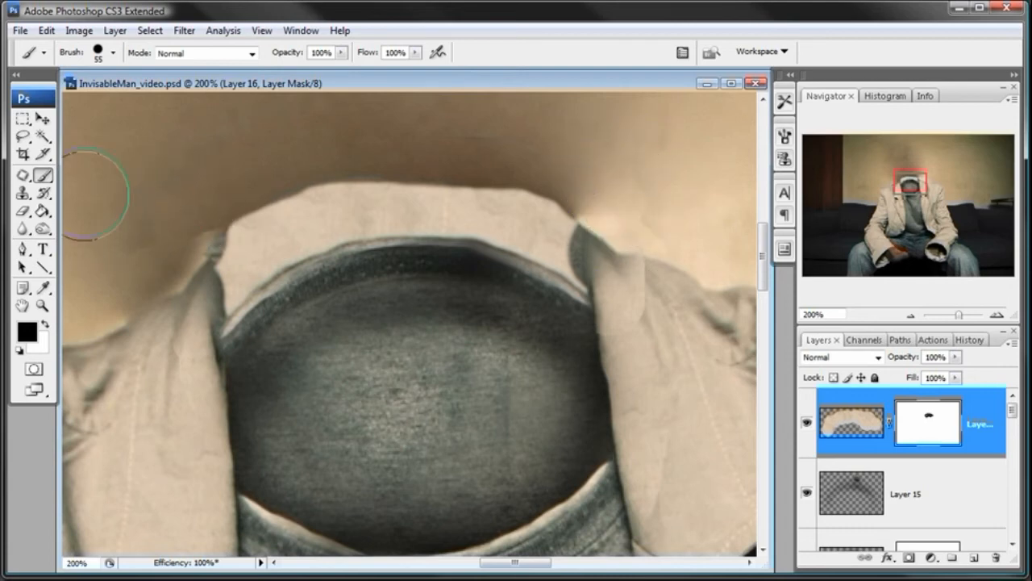
pyautogui.press('x')
pyautogui.moveTo(242, 296); pyautogui.dragTo(230, 306)
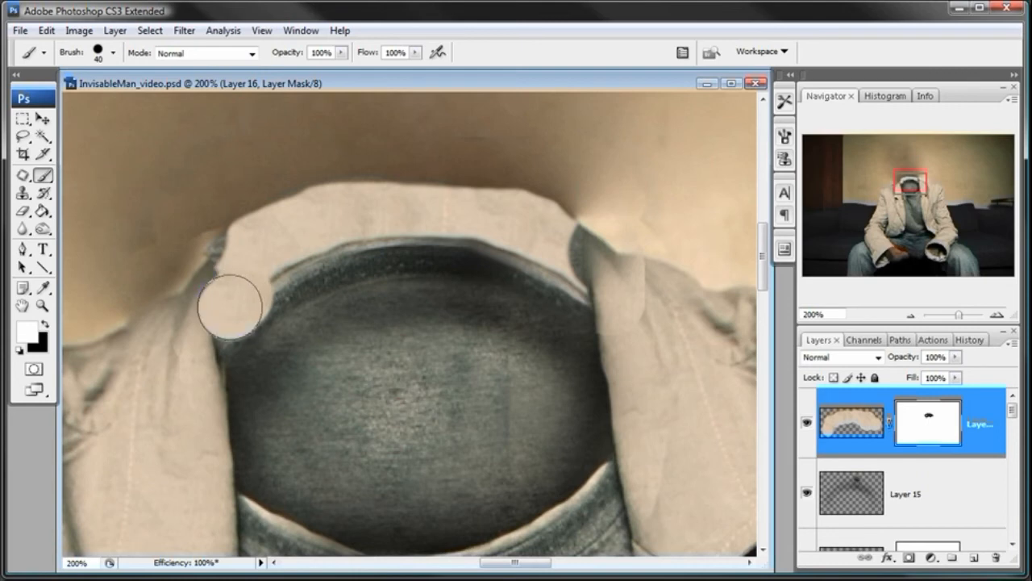
pyautogui.click(24, 214)
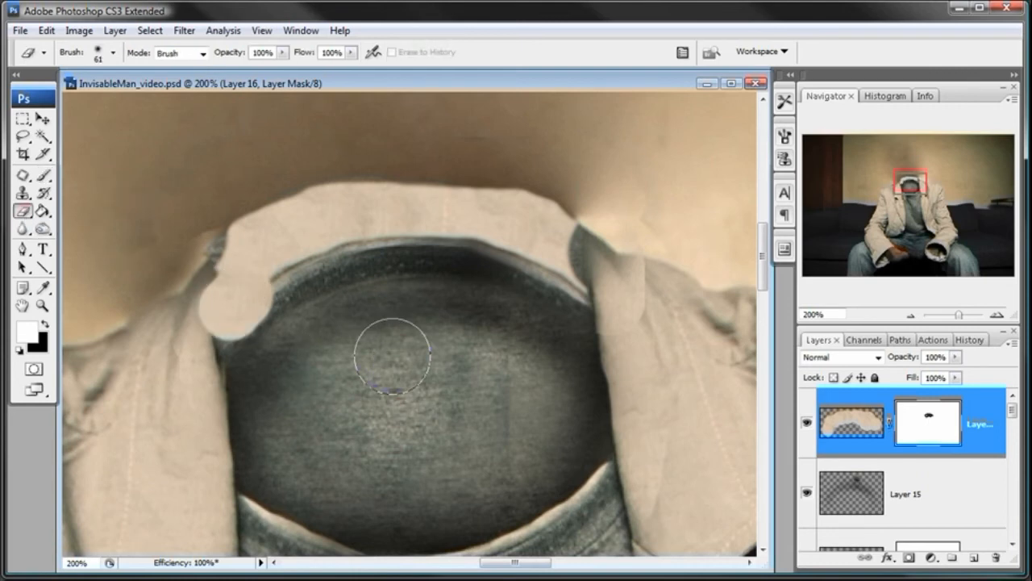
pyautogui.press('b')
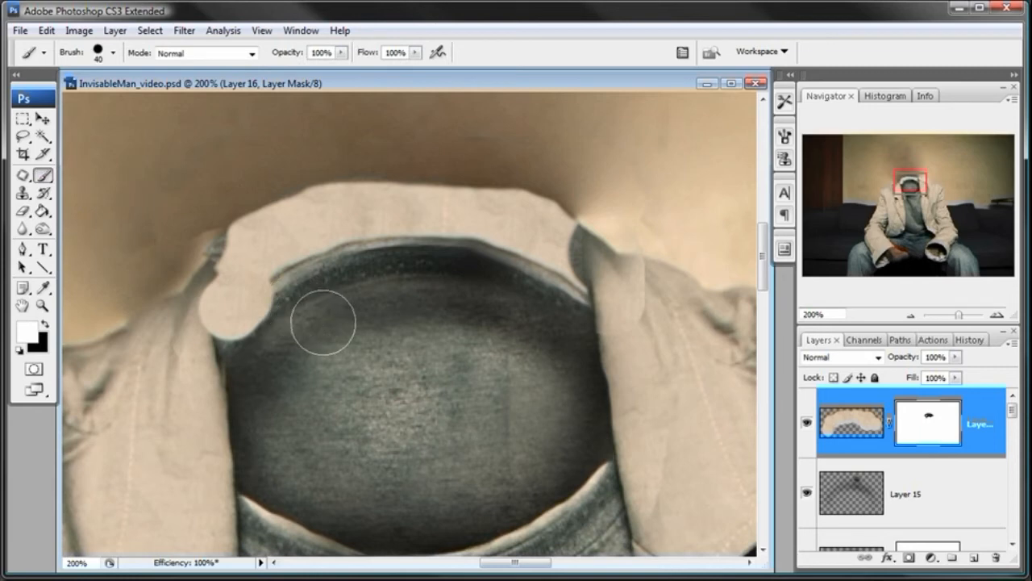
pyautogui.press('x')
pyautogui.moveTo(299, 307)
pyautogui.mouseDown()
pyautogui.moveTo(242, 345)
pyautogui.moveTo(275, 324)
pyautogui.moveTo(279, 306)
pyautogui.moveTo(279, 318)
pyautogui.mouseUp()
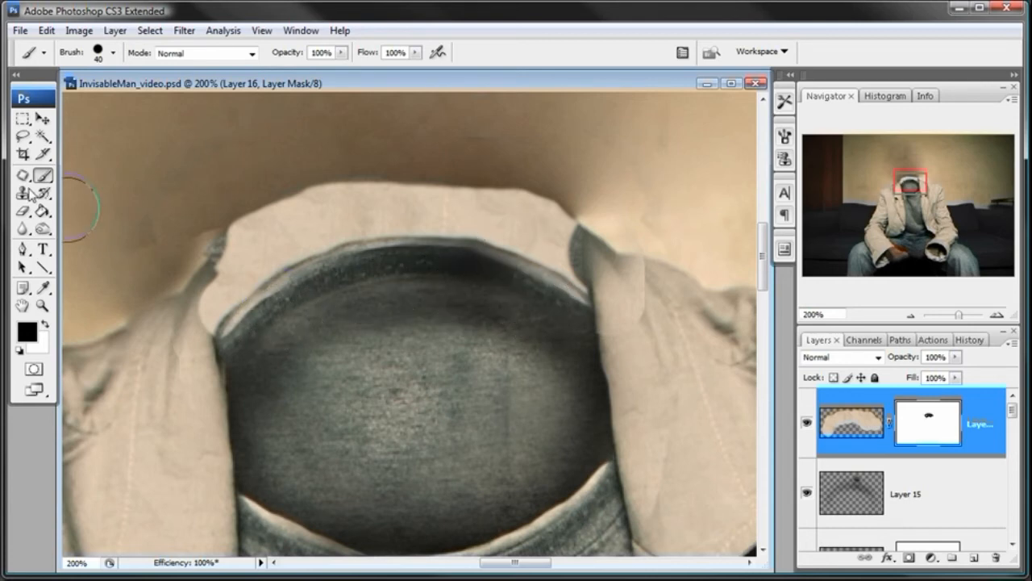
# - Restore fabric at the collar's right end in white, and trim the excess at both ends with black on the mask
pyautogui.press('x')
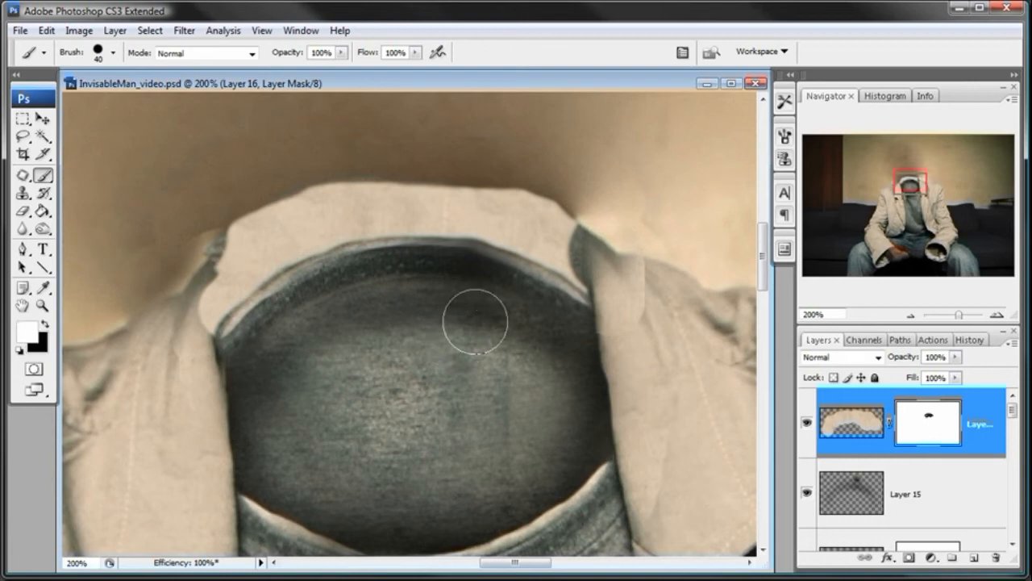
pyautogui.moveTo(574, 233); pyautogui.dragTo(577, 235)
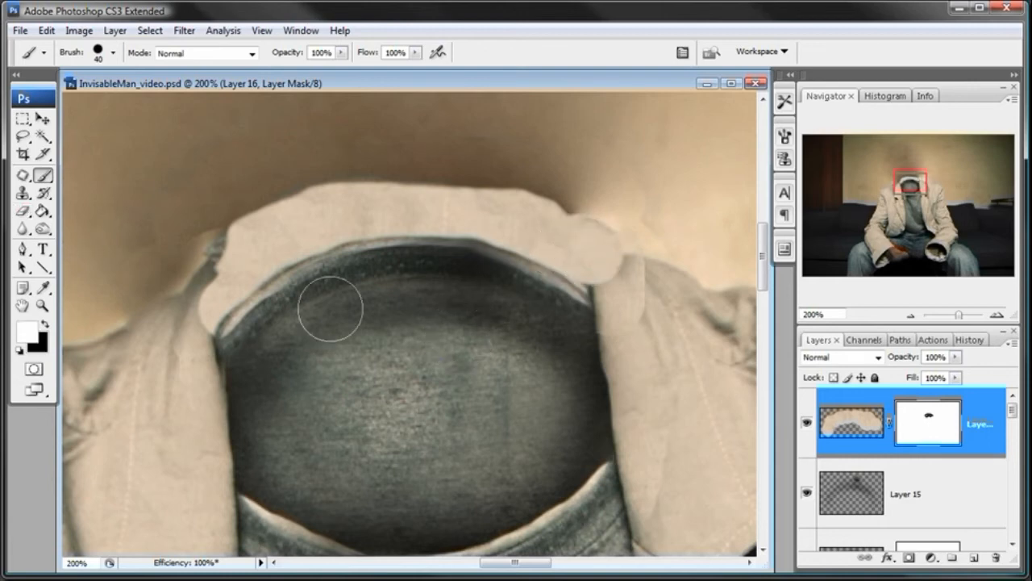
pyautogui.press('x')
pyautogui.moveTo(645, 239)
pyautogui.mouseDown()
pyautogui.moveTo(634, 284)
pyautogui.moveTo(630, 246)
pyautogui.moveTo(633, 287)
pyautogui.moveTo(621, 241)
pyautogui.mouseUp()
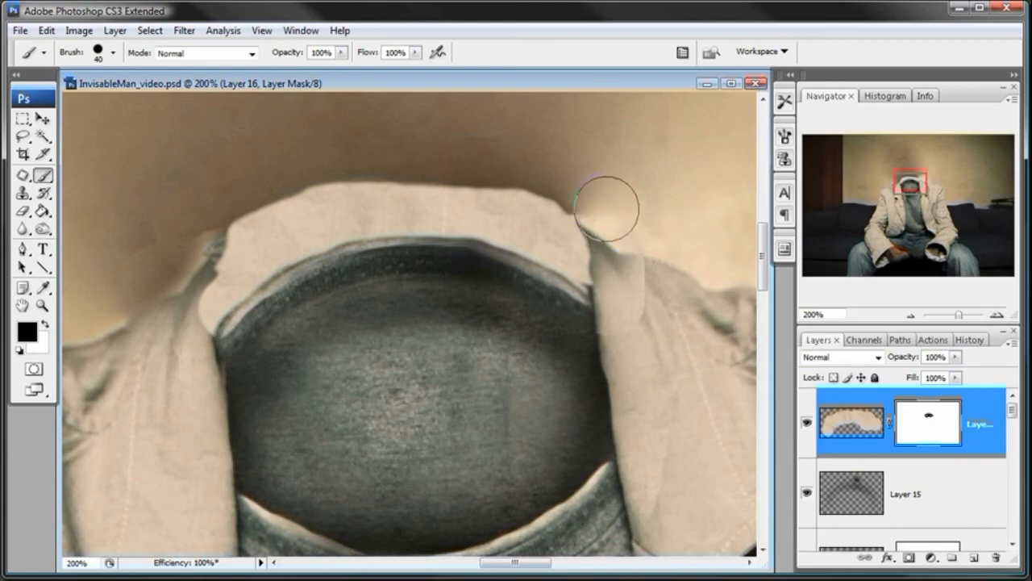
pyautogui.moveTo(198, 310)
pyautogui.mouseDown()
pyautogui.moveTo(182, 273)
pyautogui.moveTo(210, 196)
pyautogui.moveTo(186, 203)
pyautogui.moveTo(208, 178)
pyautogui.moveTo(219, 190)
pyautogui.mouseUp()
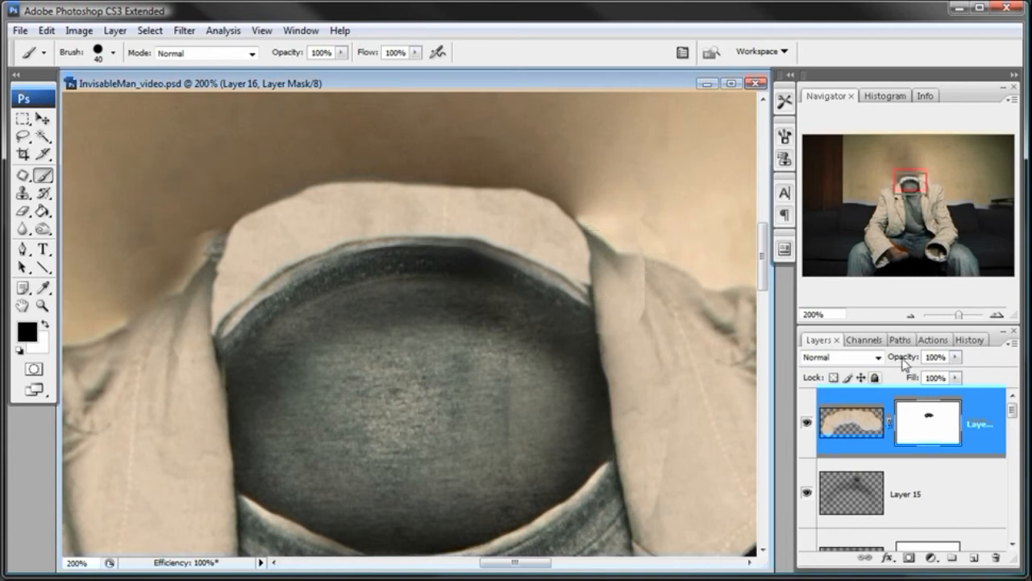
# - Check what Layer 12 contributes by hiding and showing it, and make its layer mask active
pyautogui.moveTo(1013, 412); pyautogui.dragTo(1013, 444)
pyautogui.click(857, 441)
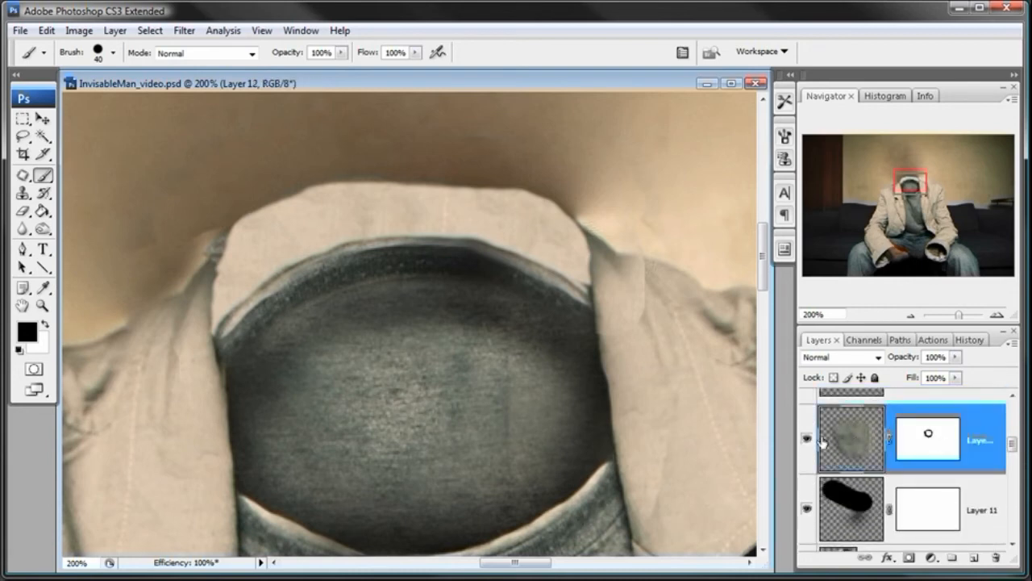
pyautogui.click(808, 440)
pyautogui.click(808, 440)
pyautogui.click(952, 443)
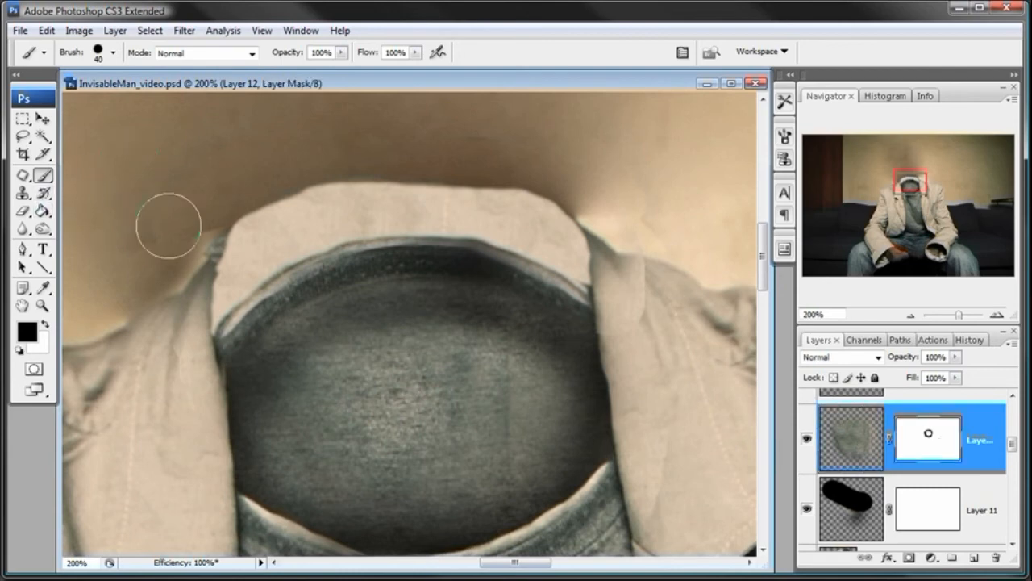
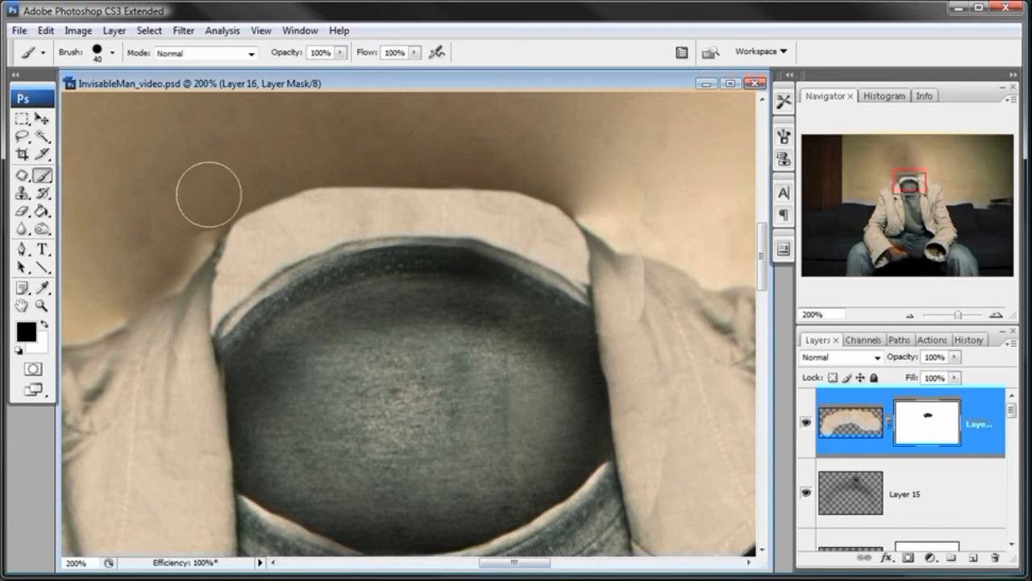
# - Smooth the back collar's upper left corner into a rounder curve with the black 40 px brush on its layer mask
pyautogui.moveTo(237, 186); pyautogui.dragTo(285, 172)
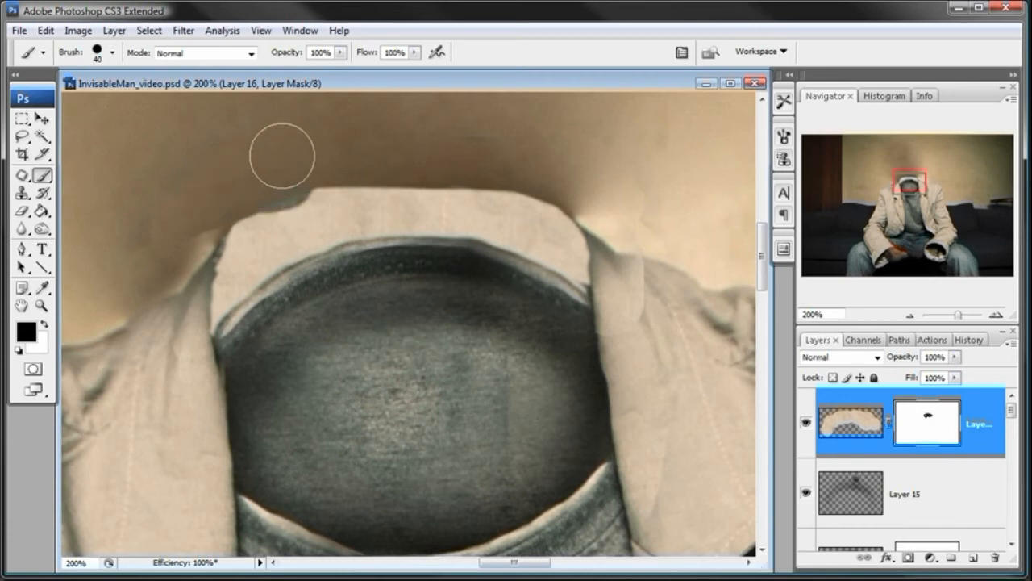
pyautogui.hotkey('ctrl', 'z')
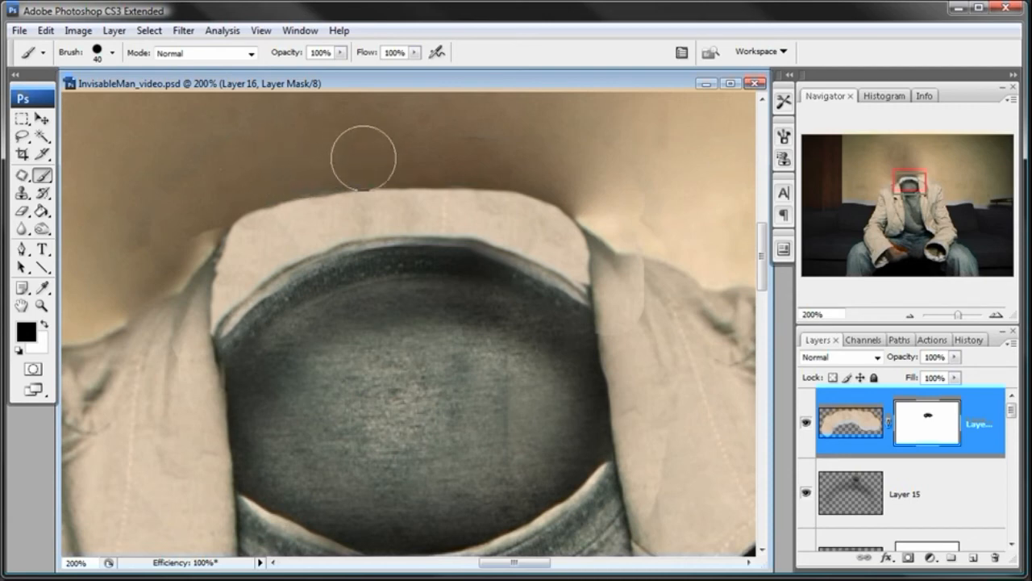
pyautogui.moveTo(1014, 413); pyautogui.dragTo(1010, 448)
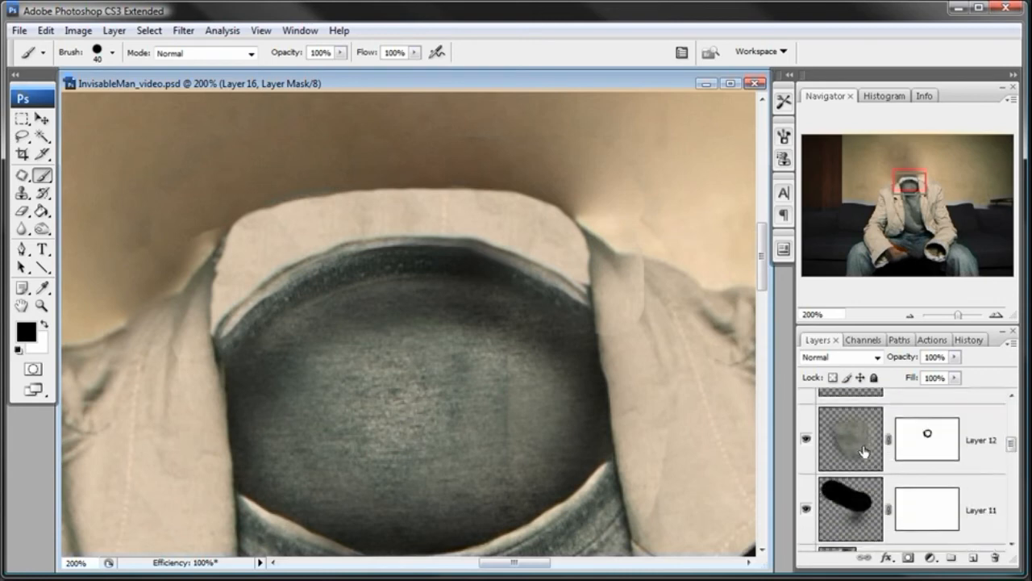
pyautogui.click(863, 451)
pyautogui.moveTo(417, 174); pyautogui.dragTo(467, 179)
pyautogui.hotkey('ctrl', 'alt', 'z')
pyautogui.click(460, 173)
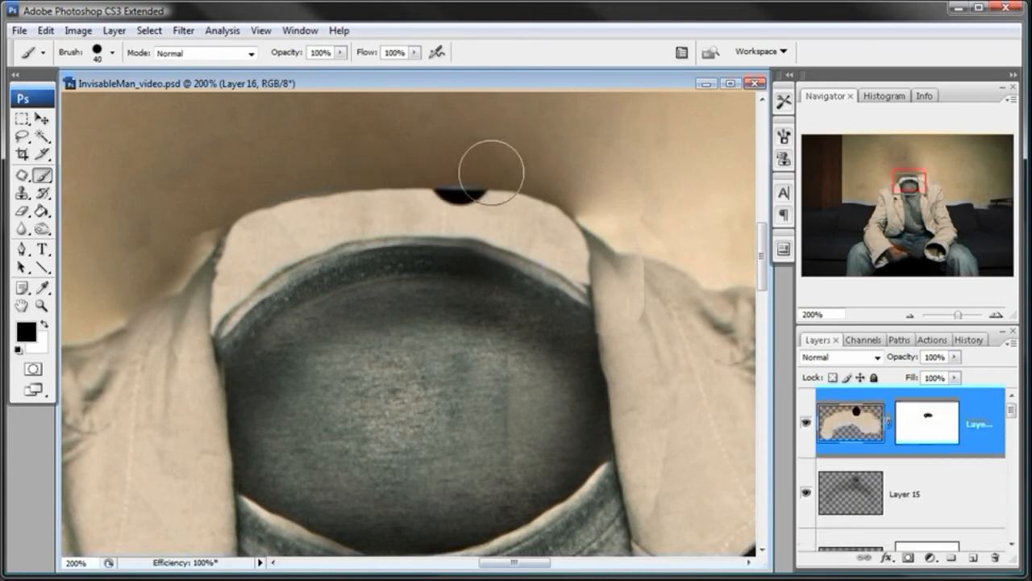
pyautogui.hotkey('ctrl', 'z')
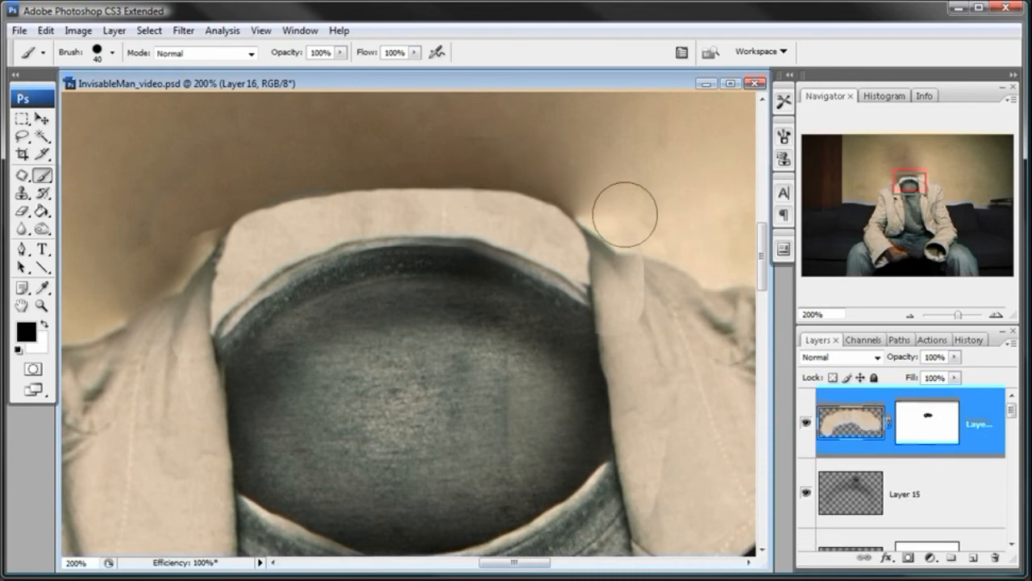
pyautogui.moveTo(1017, 424); pyautogui.dragTo(1009, 449)
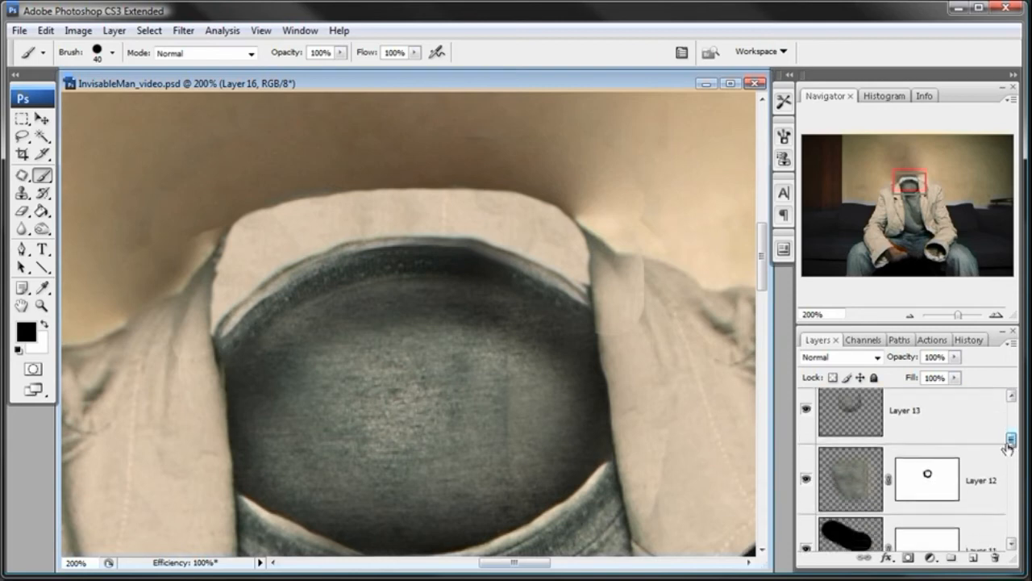
pyautogui.click(921, 474)
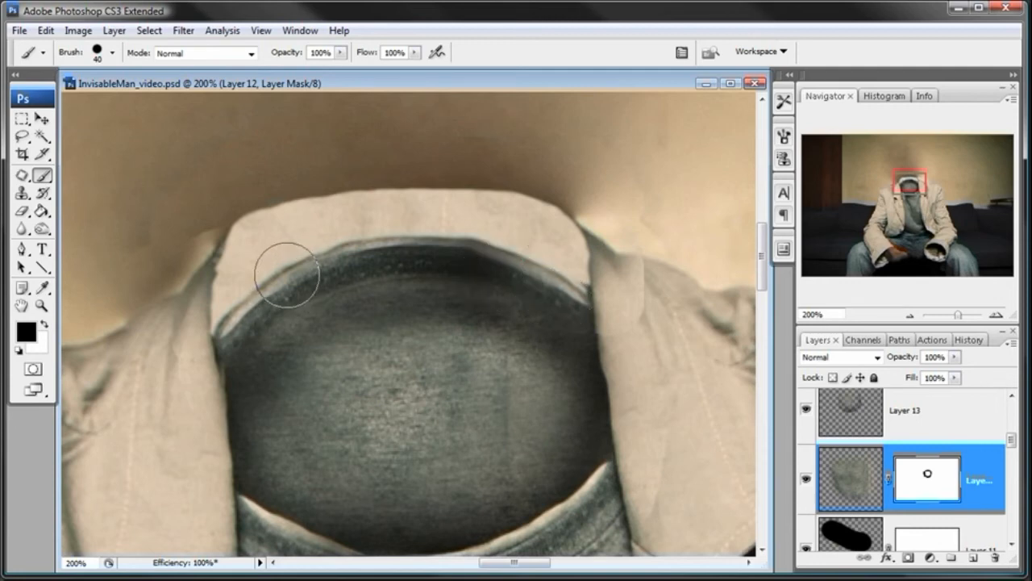
# - Select the back collar's Layer 16 and add a Brightness/Contrast adjustment layer clipped to it with the previous layer as clipping mask
pyautogui.click(43, 118)
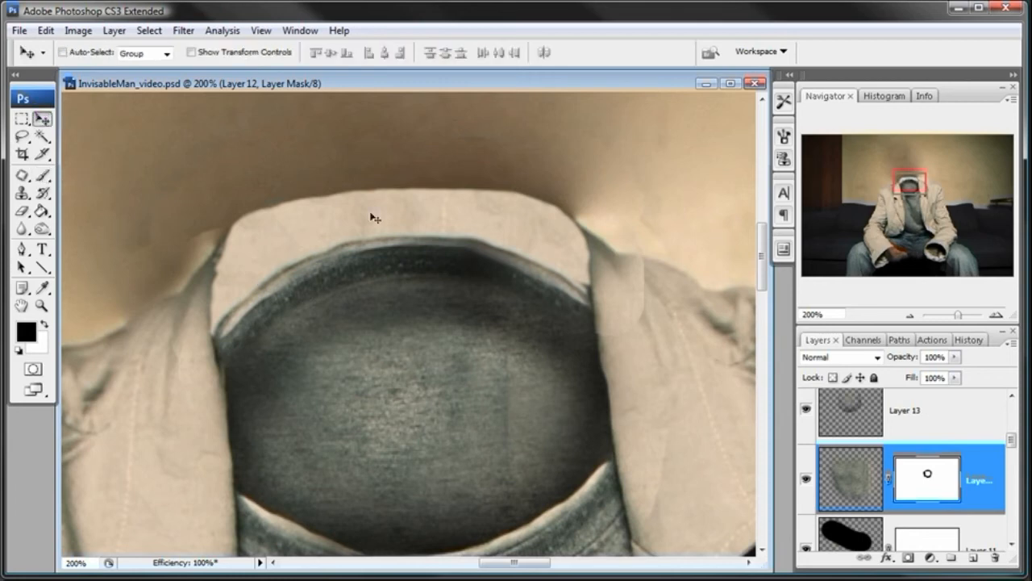
pyautogui.rightClick(372, 211)
pyautogui.click(395, 224)
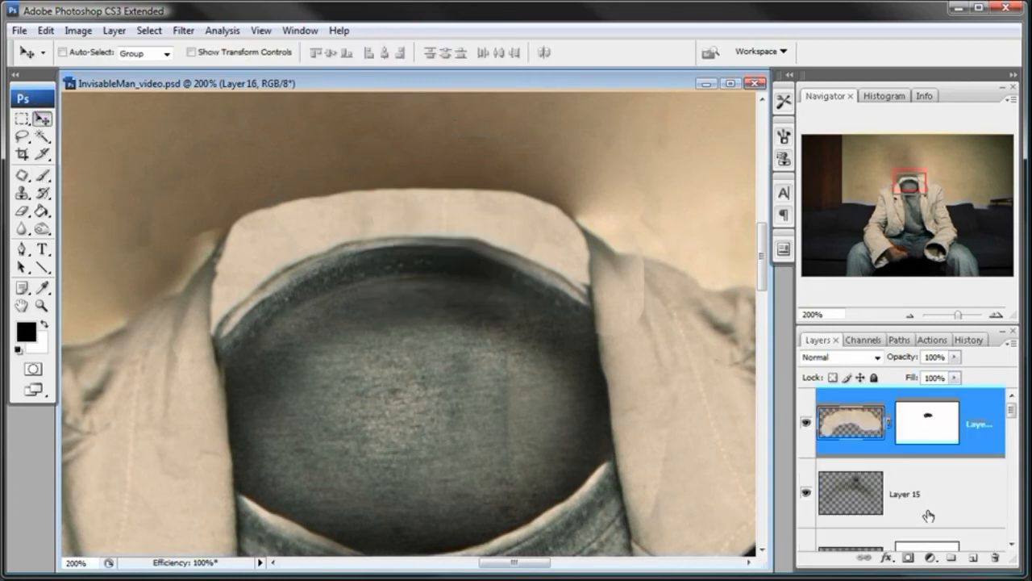
pyautogui.click(931, 558)
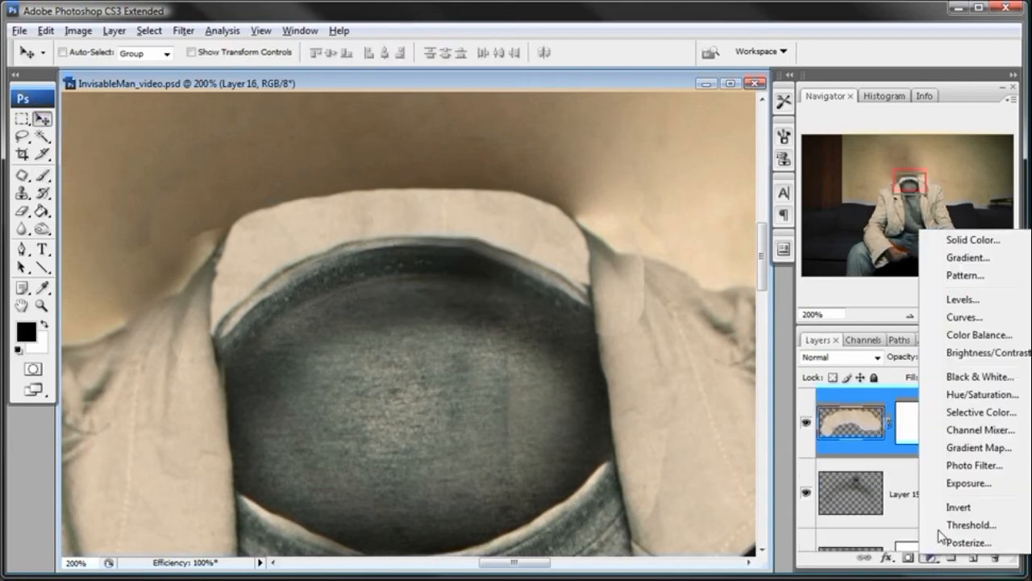
pyautogui.keyDown('alt'); pyautogui.click(978, 359); pyautogui.keyUp('alt')
pyautogui.click(537, 184)
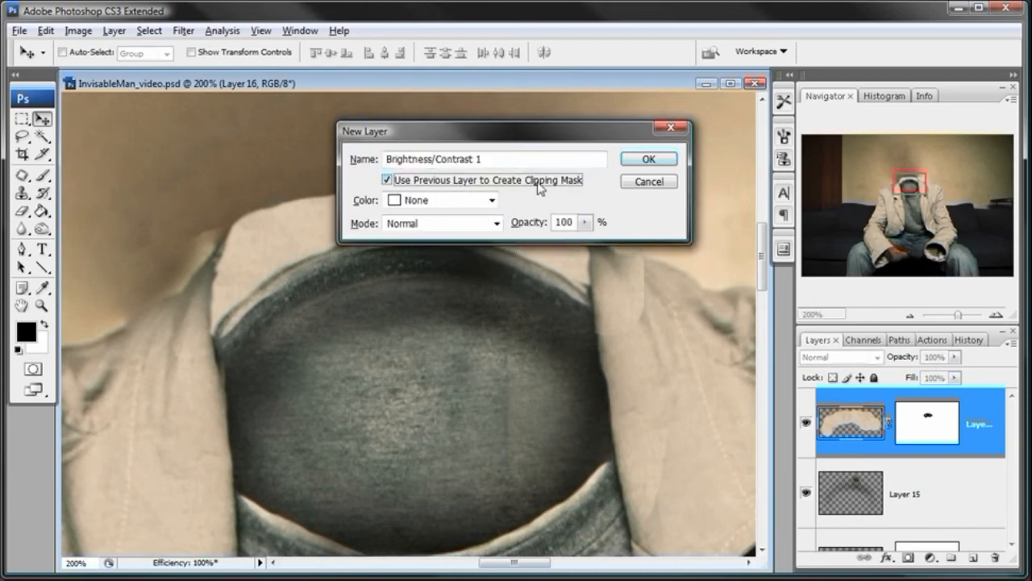
pyautogui.click(649, 160)
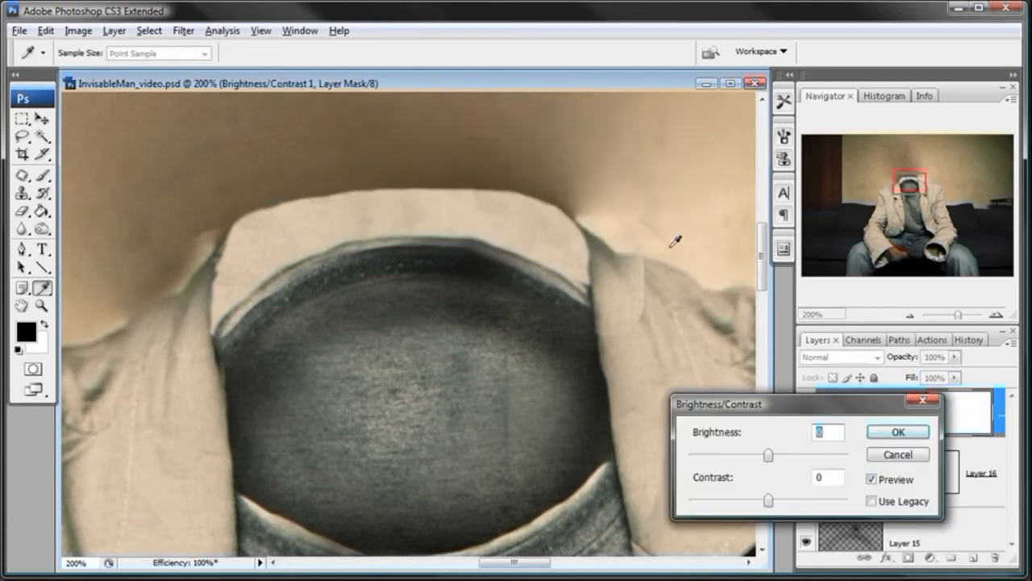
# - Lower the collar's brightness and contrast slightly in the clipped adjustment
pyautogui.click(753, 455)
pyautogui.moveTo(767, 500); pyautogui.dragTo(759, 500)
pyautogui.press('Return')
pyautogui.press('v')
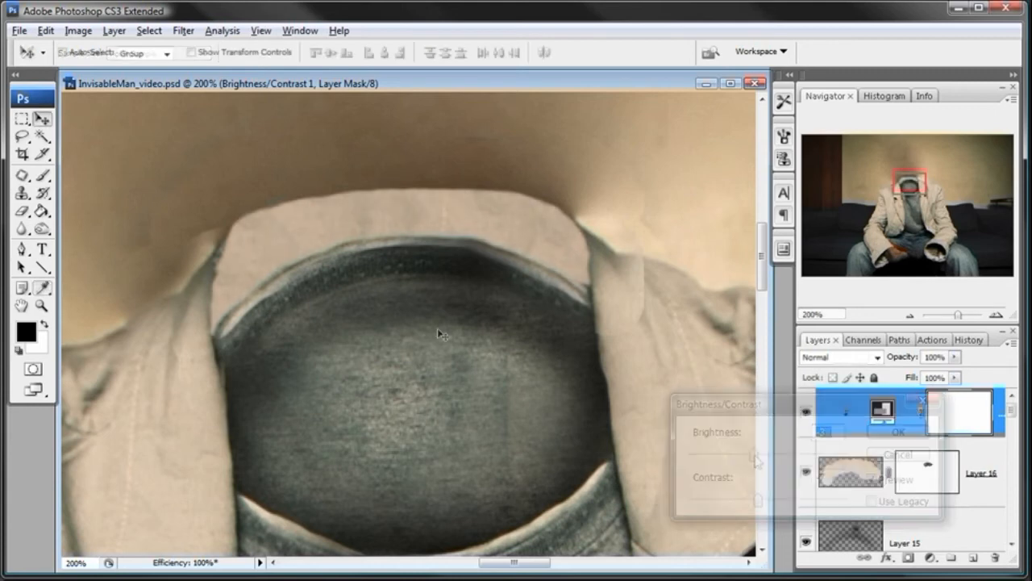
# - Load the back collar's mask as a selection and add a new empty layer above the Brightness/Contrast adjustment
pyautogui.click(867, 477)
pyautogui.keyDown('ctrl'); pyautogui.click(853, 475); pyautogui.keyUp('ctrl')
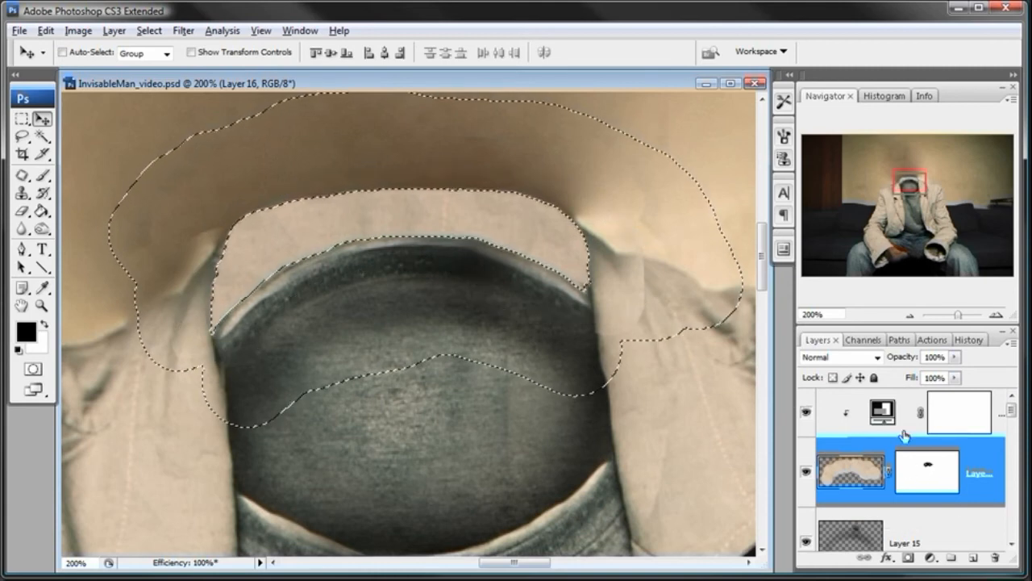
pyautogui.click(903, 432)
pyautogui.hotkey('ctrl', 'shift', 'alt', 'n')
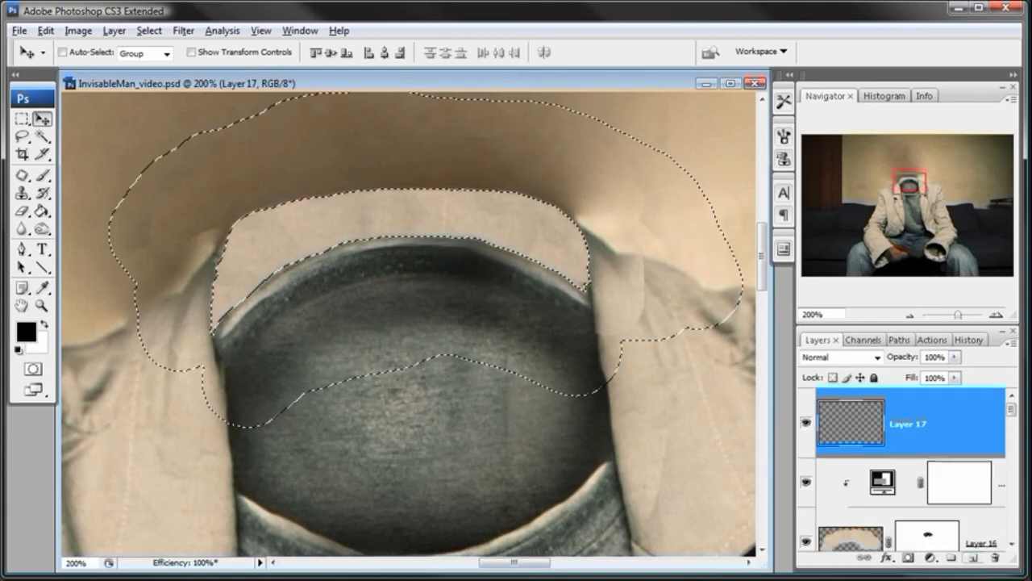
# - Paint black shading along the collar's outer edge on the new layer with a 30 px brush at 0% hardness
pyautogui.click(40, 177)
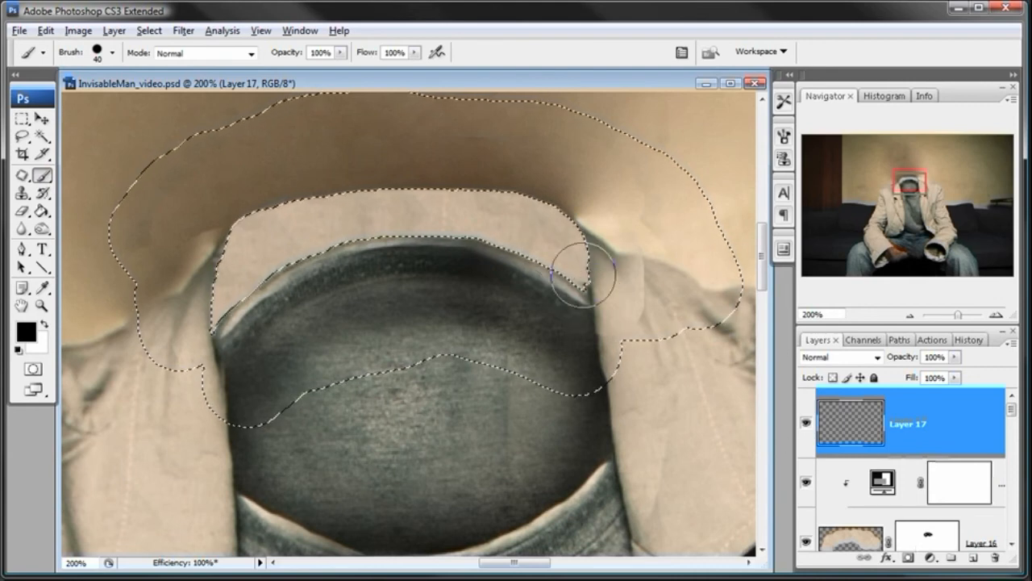
pyautogui.rightClick(654, 253)
pyautogui.click(646, 249)
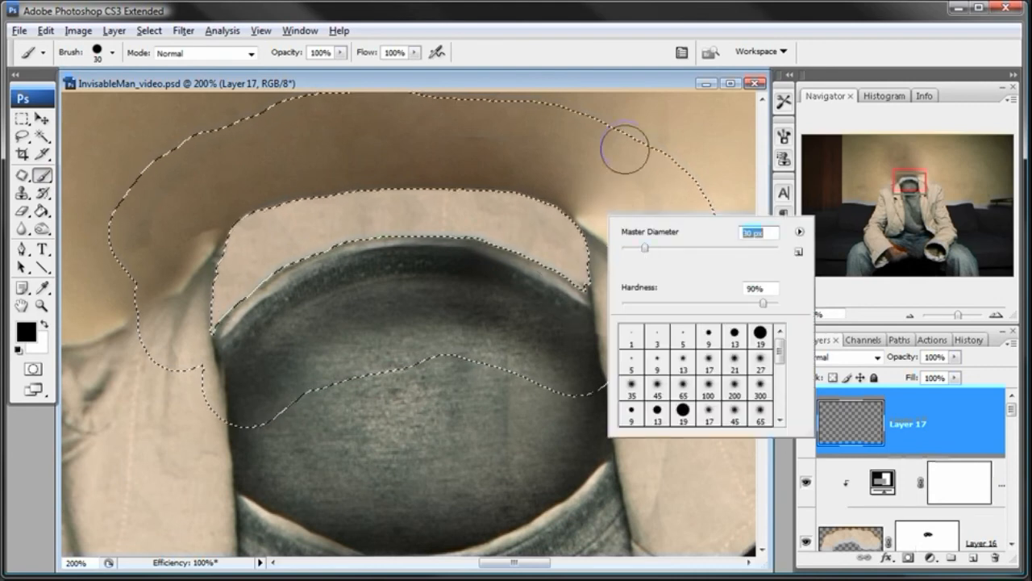
pyautogui.click(587, 78)
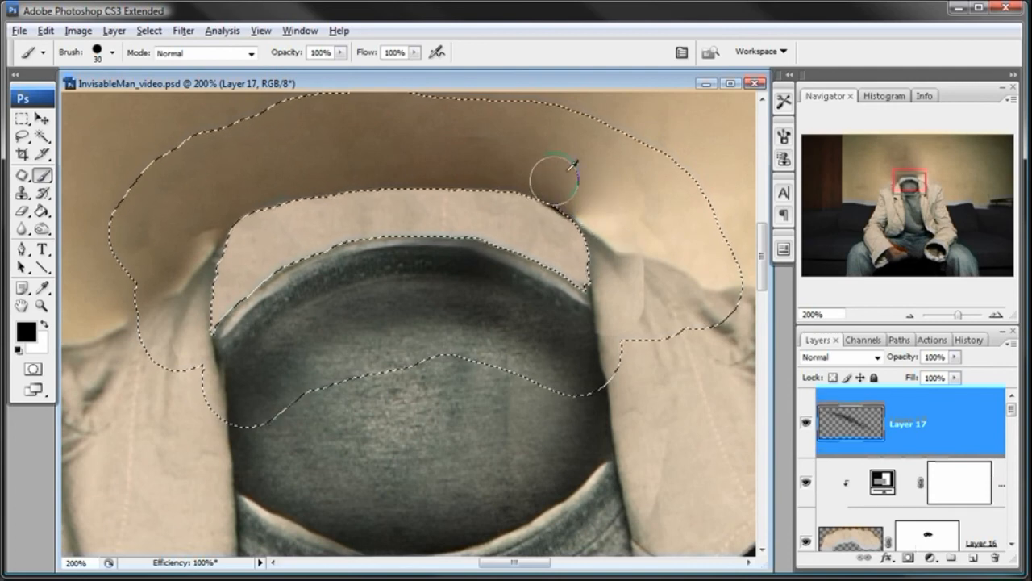
pyautogui.rightClick(520, 289)
pyautogui.moveTo(521, 334); pyautogui.dragTo(502, 333)
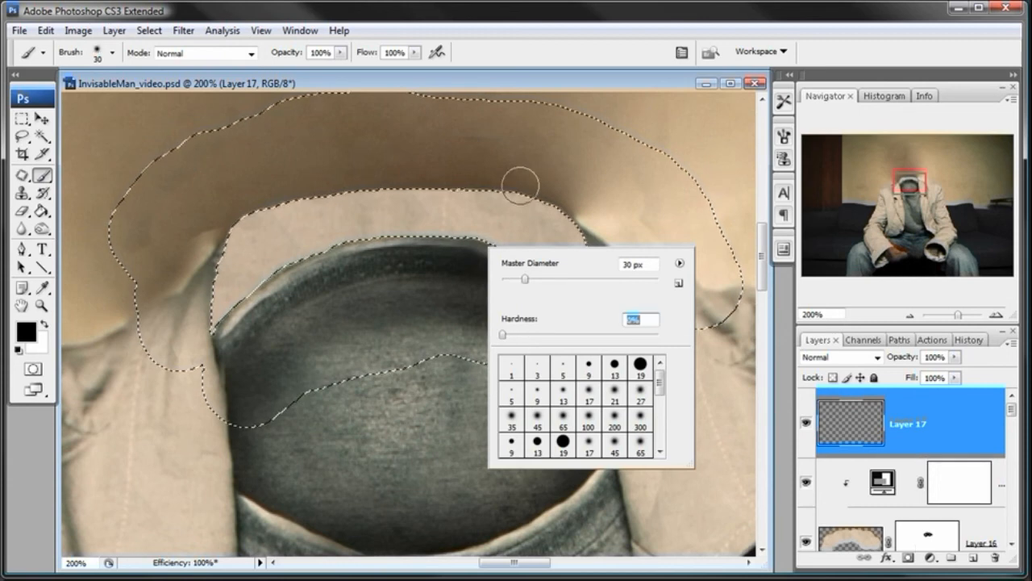
pyautogui.click(547, 81)
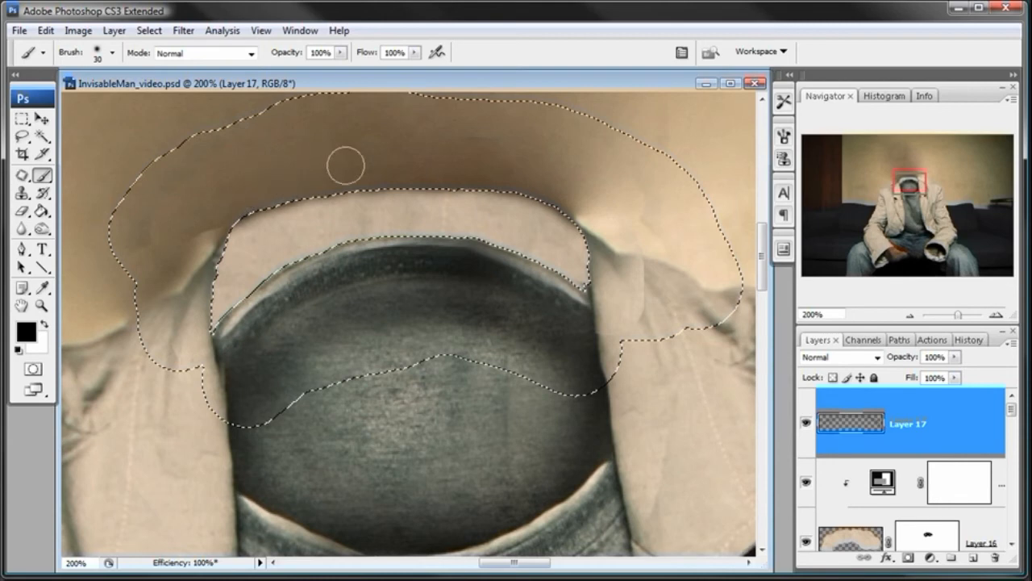
# - Widen the collar's edge shading with the soft black brush enlarged to 44 px, and deselect
pyautogui.press(']')
pyautogui.click(149, 30)
pyautogui.click(164, 65)
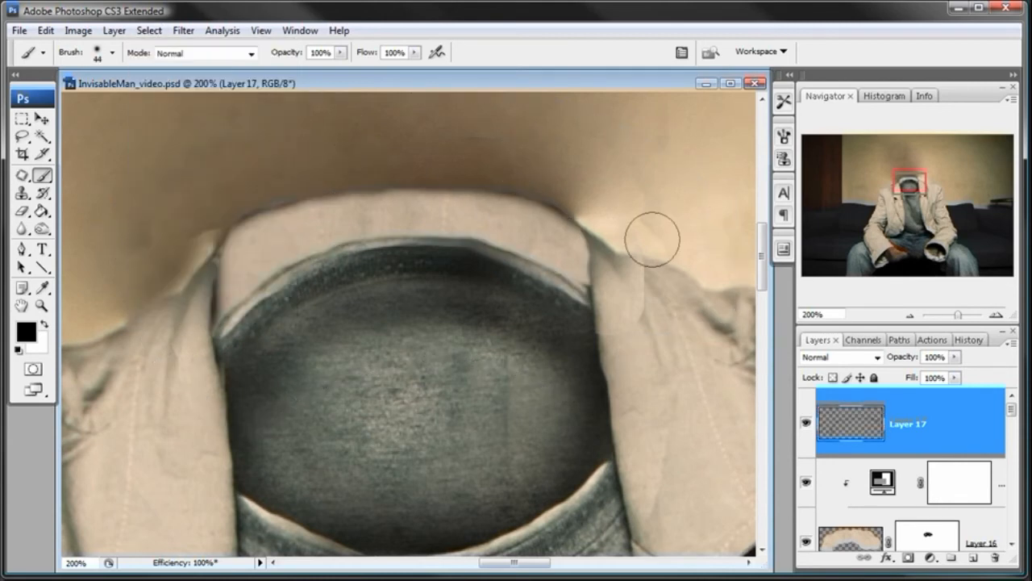
# - Compare the collar with and without its shading layer, reload the collar selection, darken the edge further in black, and deselect
pyautogui.click(804, 419)
pyautogui.click(804, 420)
pyautogui.keyDown('ctrl'); pyautogui.click(820, 401); pyautogui.keyUp('ctrl')
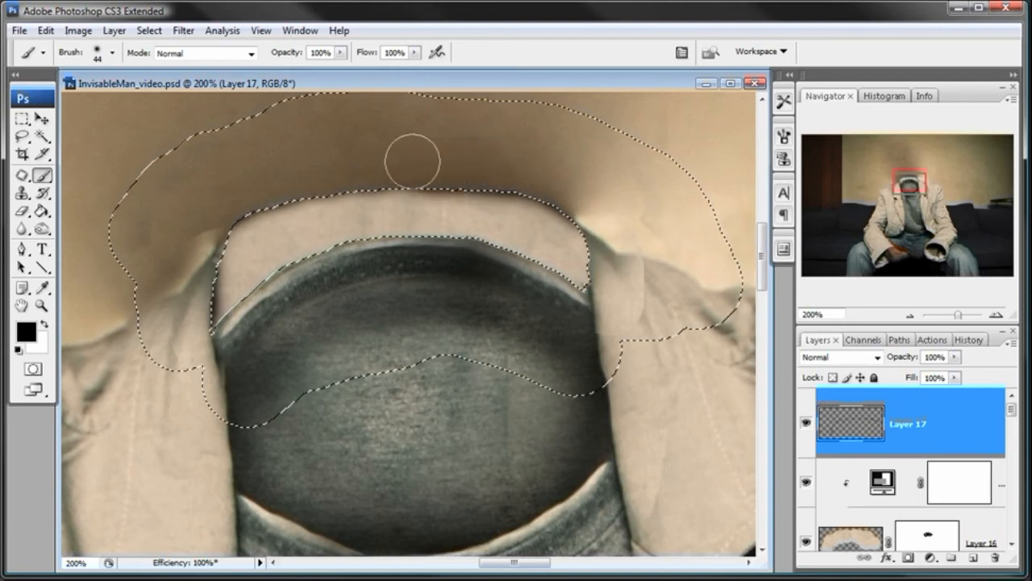
pyautogui.click(159, 34)
pyautogui.click(153, 63)
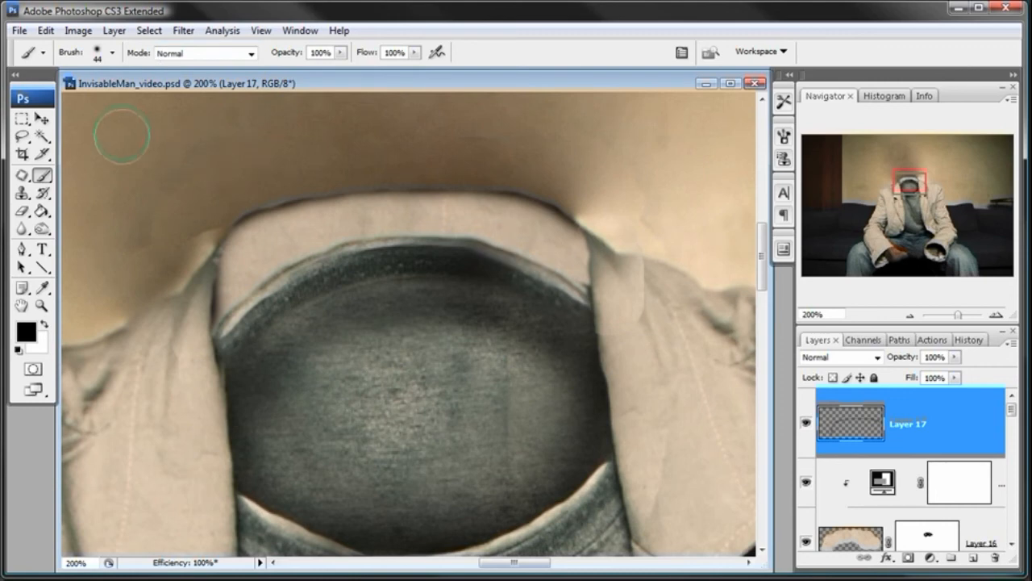
# - Reduce the opacity of the collar's shading layer to 83%
pyautogui.click(42, 119)
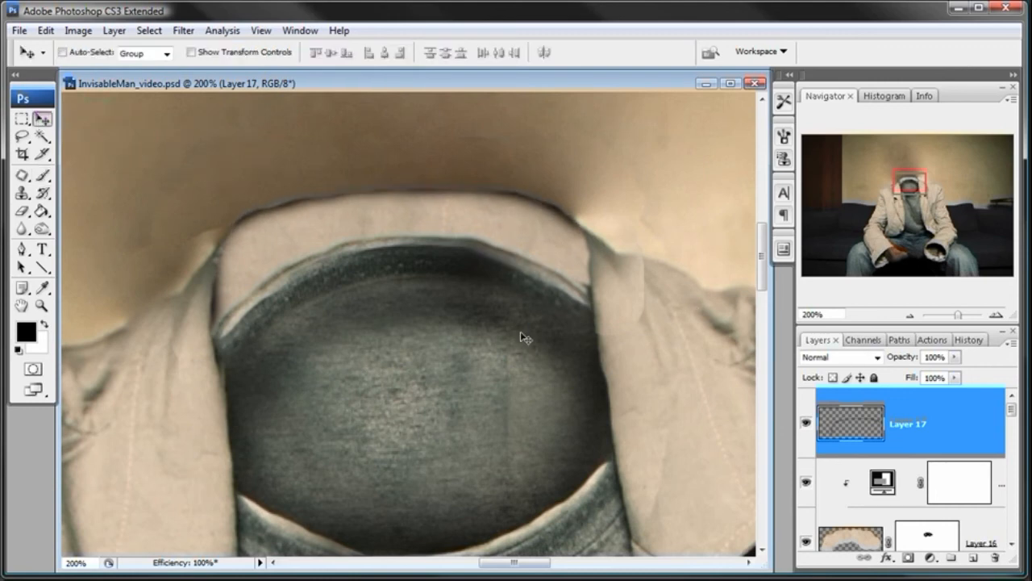
pyautogui.moveTo(954, 360); pyautogui.dragTo(939, 379)
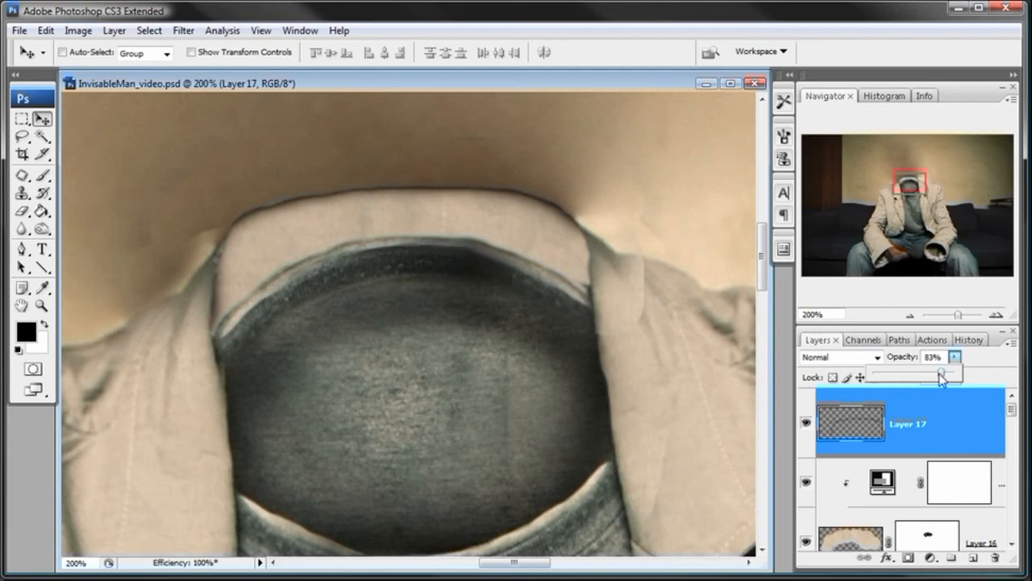
pyautogui.click(442, 88)
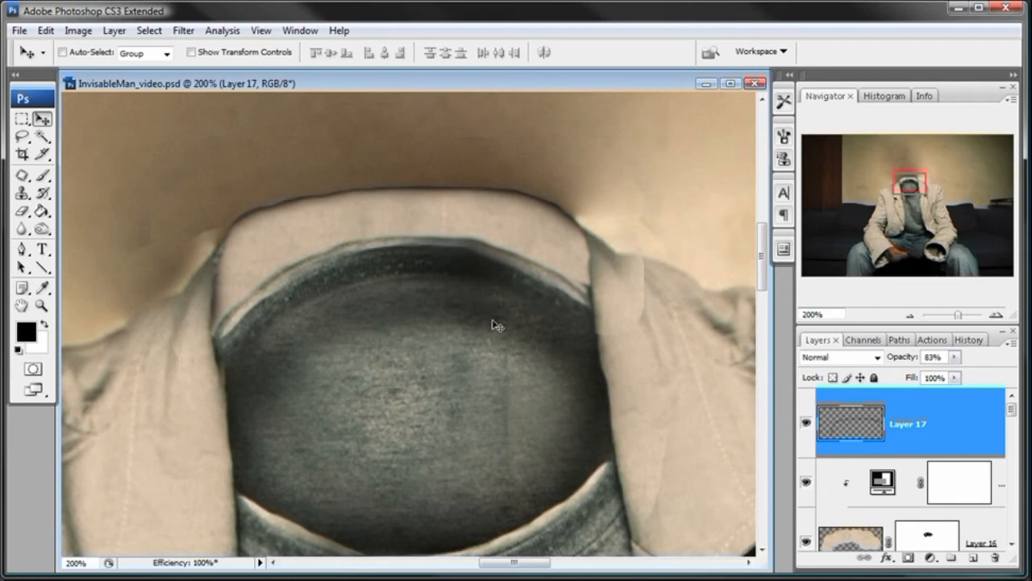
# - On a new layer, draw a wide elliptical selection around the neck opening and position its upper arc across the back collar
pyautogui.moveTo(492, 319); pyautogui.dragTo(495, 293)
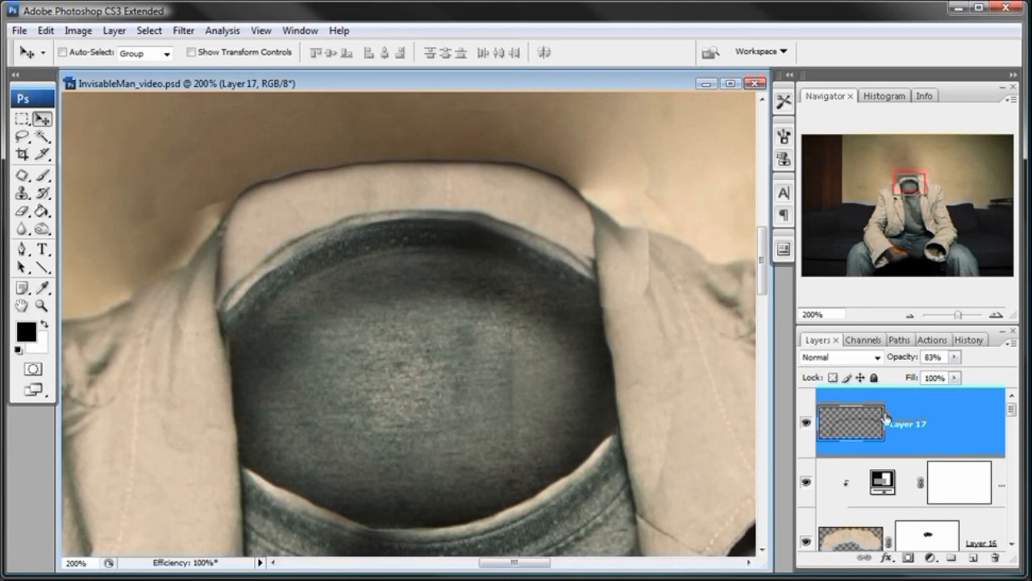
pyautogui.click(973, 557)
pyautogui.moveTo(23, 121); pyautogui.dragTo(69, 133)
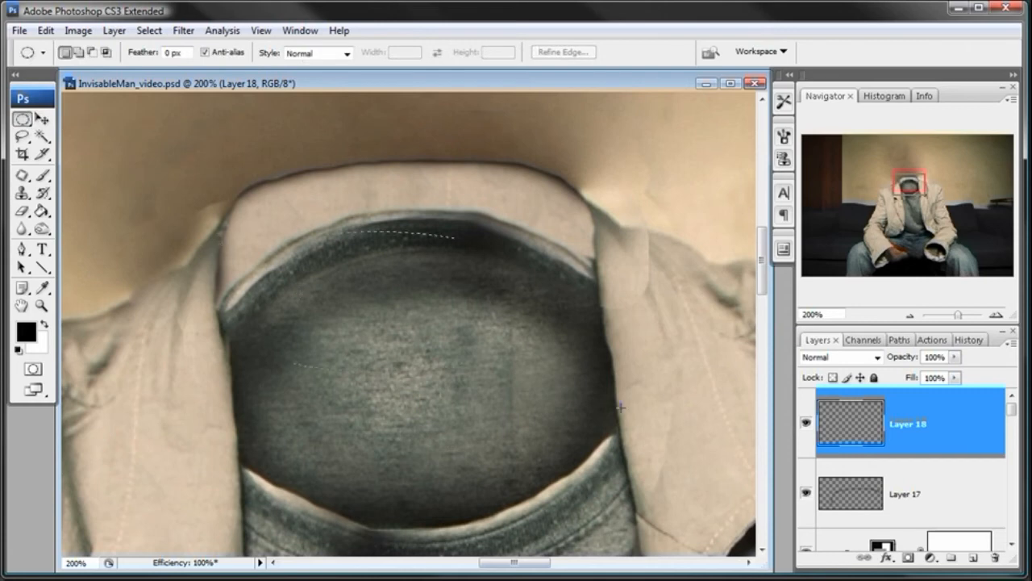
pyautogui.moveTo(718, 488); pyautogui.dragTo(675, 506)
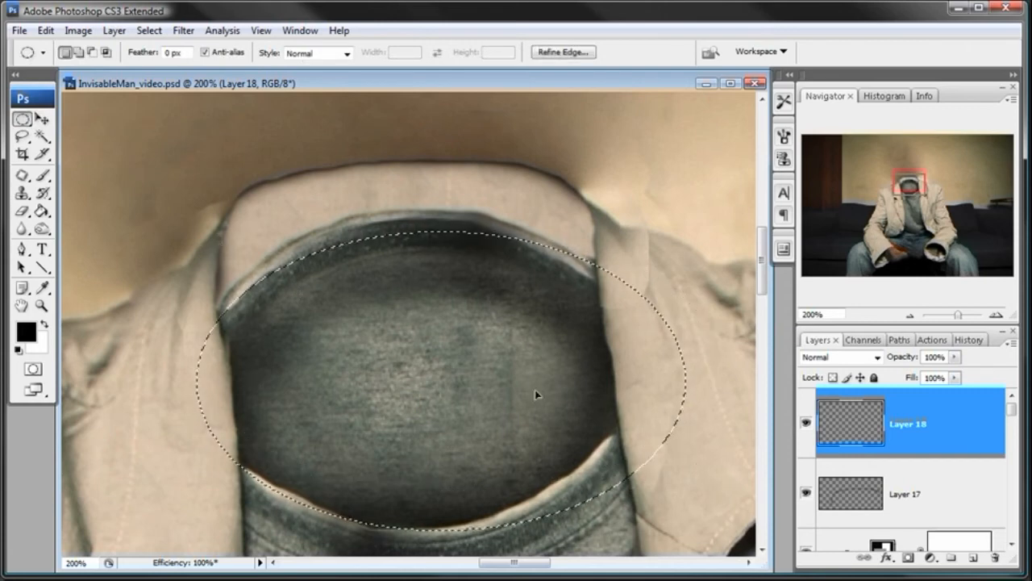
pyautogui.moveTo(523, 362); pyautogui.dragTo(522, 356)
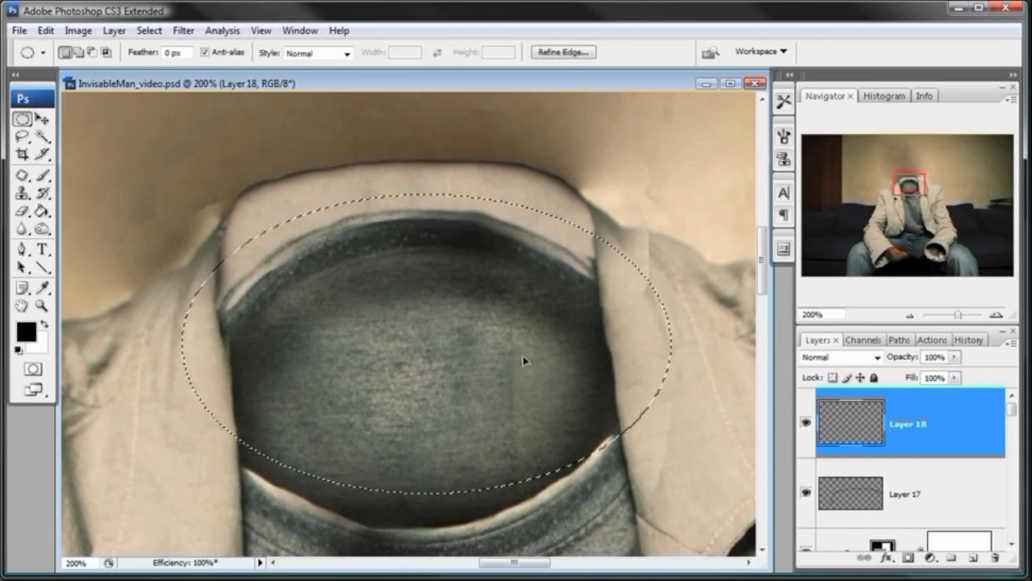
pyautogui.moveTo(523, 359); pyautogui.dragTo(524, 360)
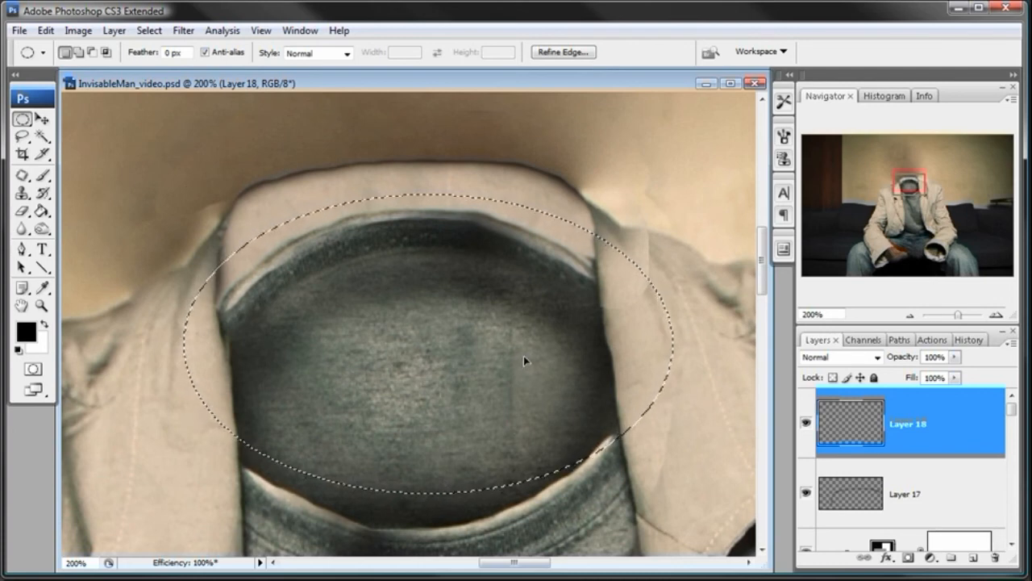
# - Stroke the elliptical selection with a 1 px black line centered on its edge, and deselect
pyautogui.click(45, 30)
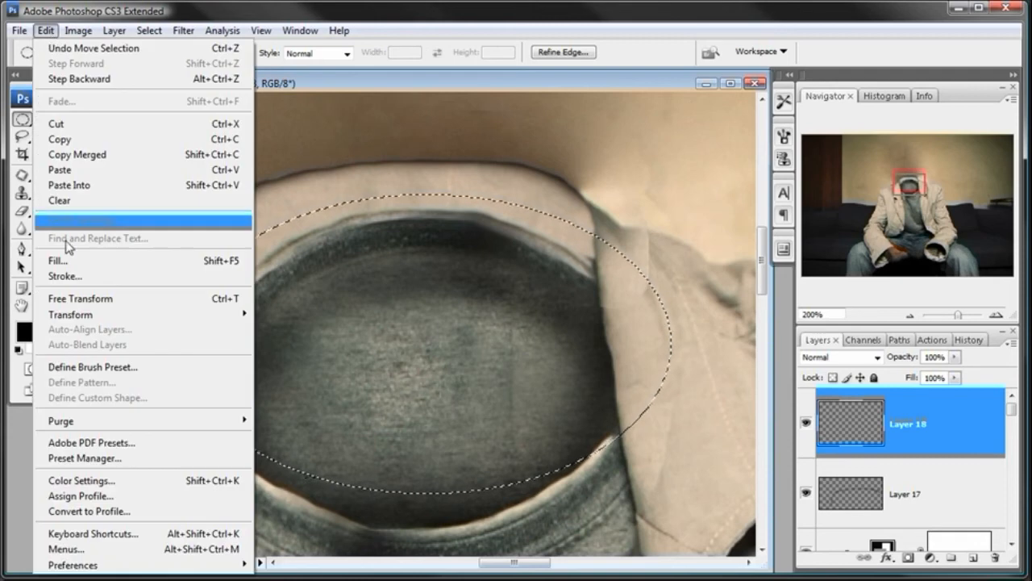
pyautogui.click(65, 275)
pyautogui.moveTo(476, 47); pyautogui.dragTo(494, 150)
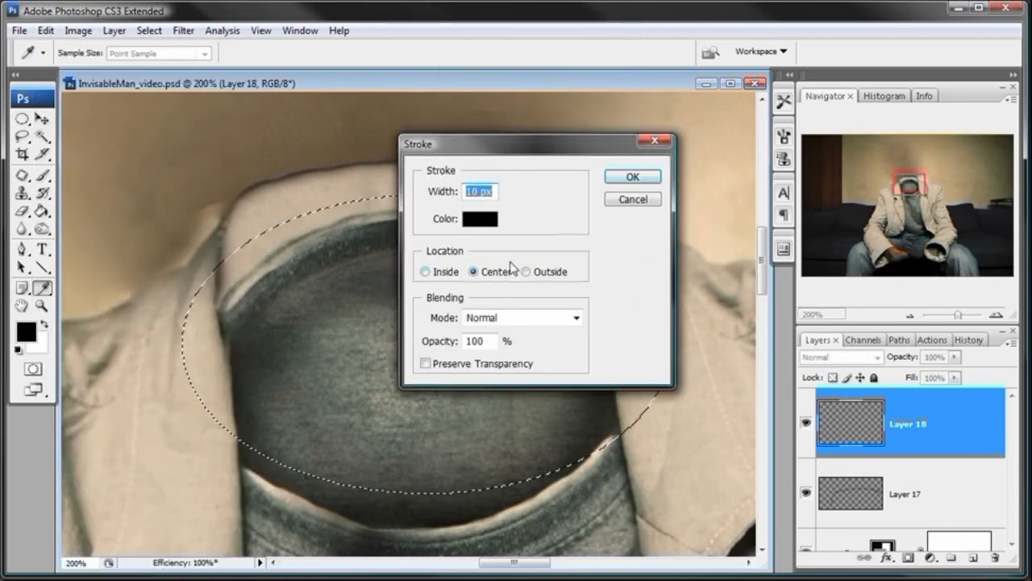
pyautogui.write('1')
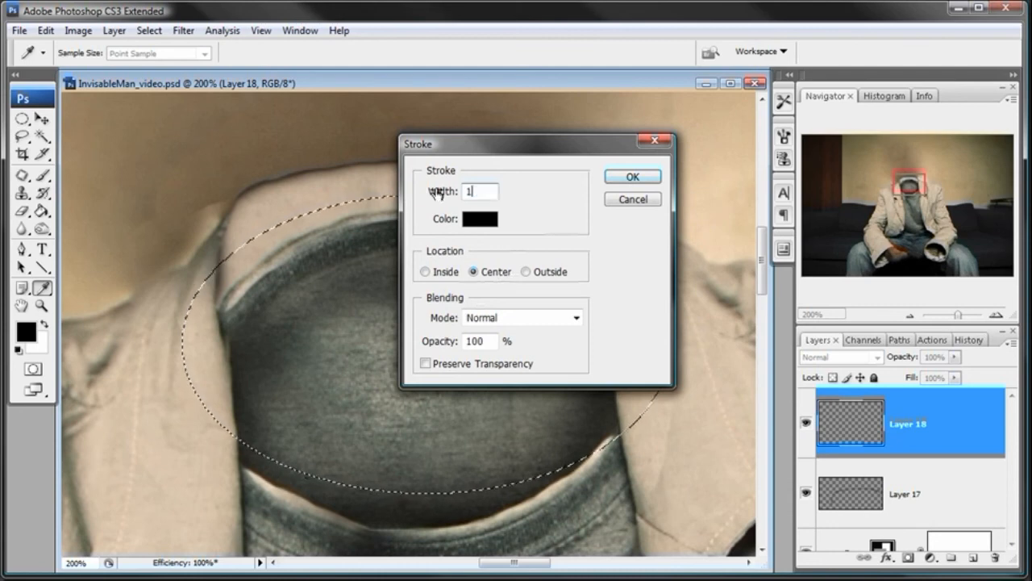
pyautogui.press('Return')
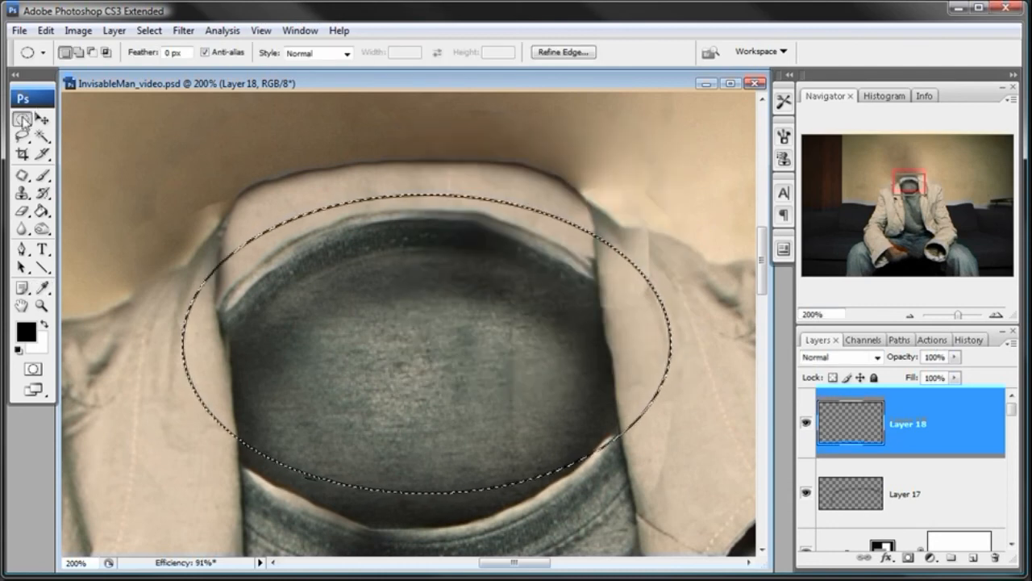
pyautogui.hotkey('ctrl', 'd')
# - Erase the stroked ellipse everywhere outside the back collar with the 61 px eraser, leaving only the seam arc
pyautogui.click(22, 210)
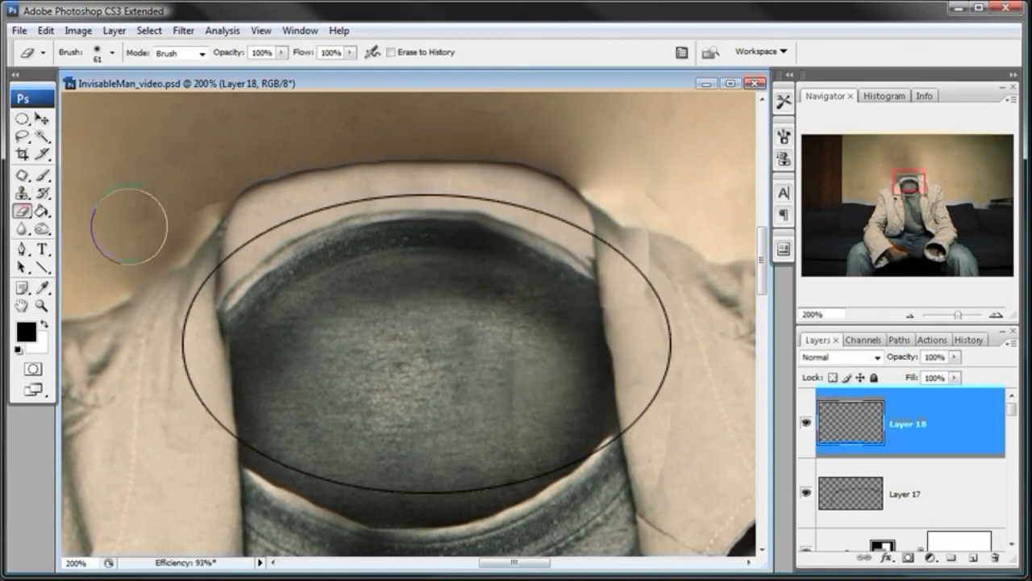
pyautogui.moveTo(166, 265)
pyautogui.mouseDown()
pyautogui.moveTo(184, 326)
pyautogui.moveTo(218, 393)
pyautogui.moveTo(344, 465)
pyautogui.moveTo(462, 480)
pyautogui.mouseUp()
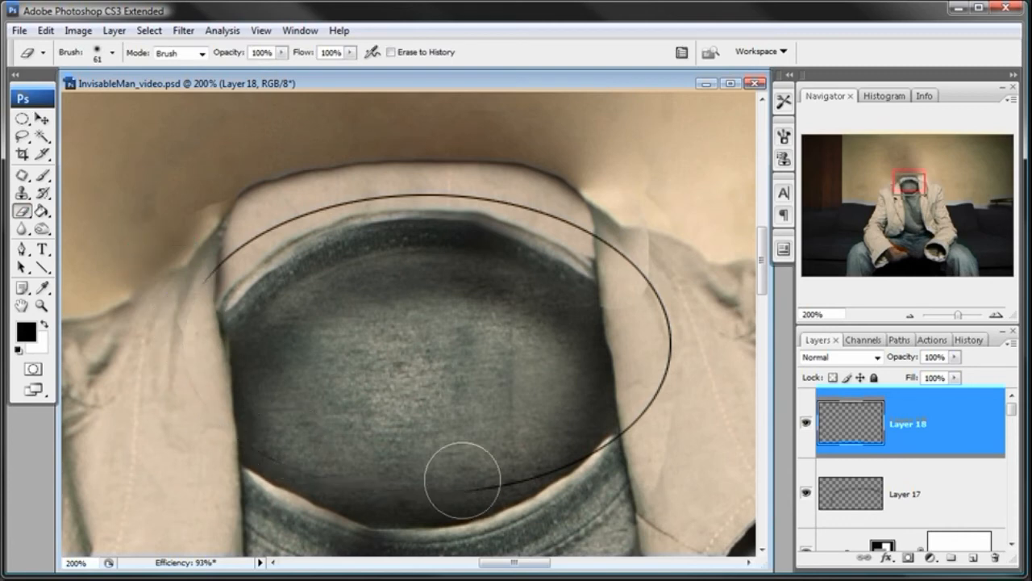
pyautogui.moveTo(445, 442)
pyautogui.mouseDown()
pyautogui.moveTo(607, 436)
pyautogui.moveTo(683, 355)
pyautogui.moveTo(635, 215)
pyautogui.moveTo(636, 255)
pyautogui.moveTo(637, 237)
pyautogui.moveTo(637, 246)
pyautogui.moveTo(182, 349)
pyautogui.moveTo(192, 327)
pyautogui.moveTo(181, 280)
pyautogui.mouseUp()
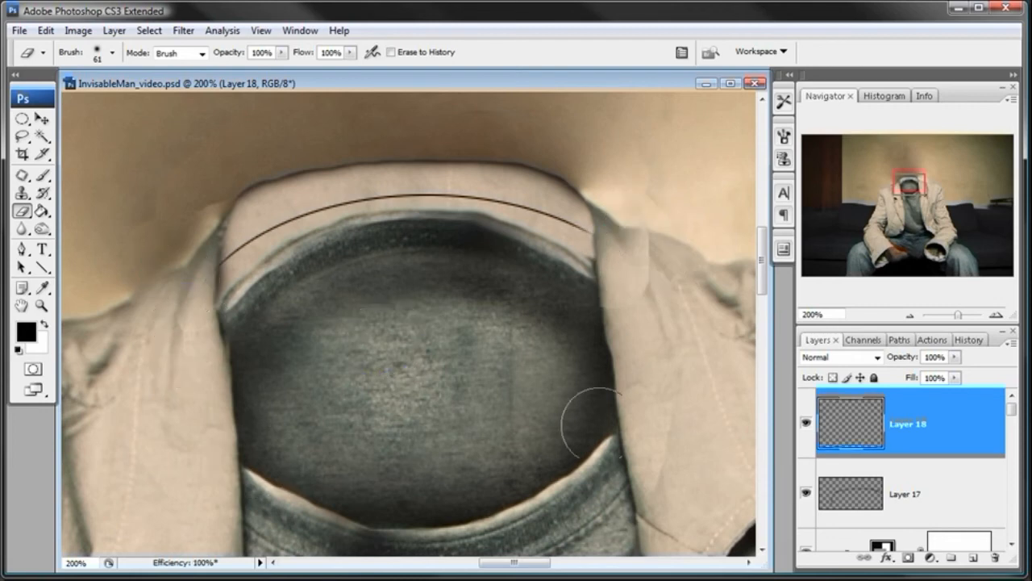
# - Reduce the collar seam layer's opacity to 10% and nudge the seam line into place on the collar
pyautogui.click(955, 357)
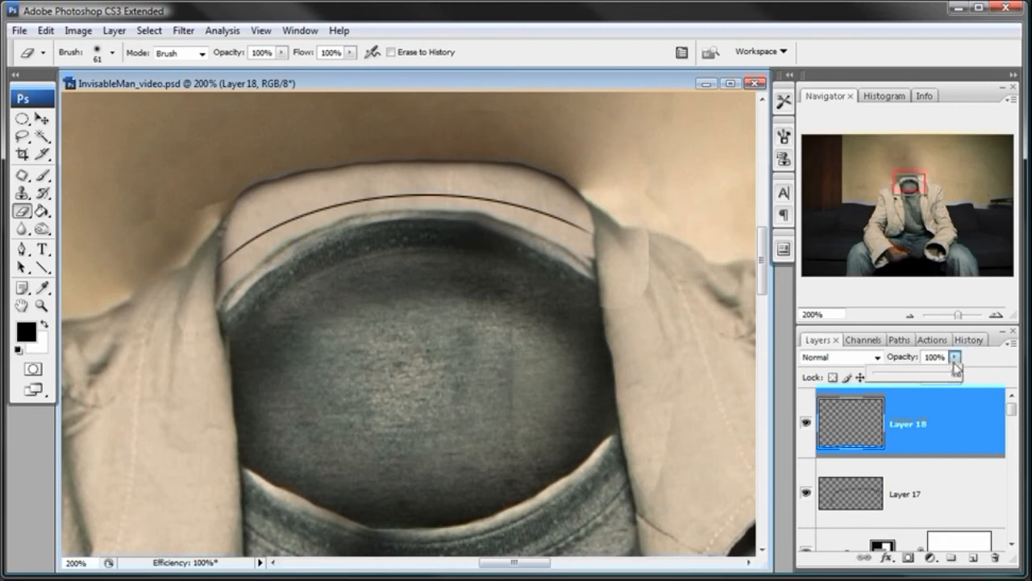
pyautogui.moveTo(927, 383); pyautogui.dragTo(879, 374)
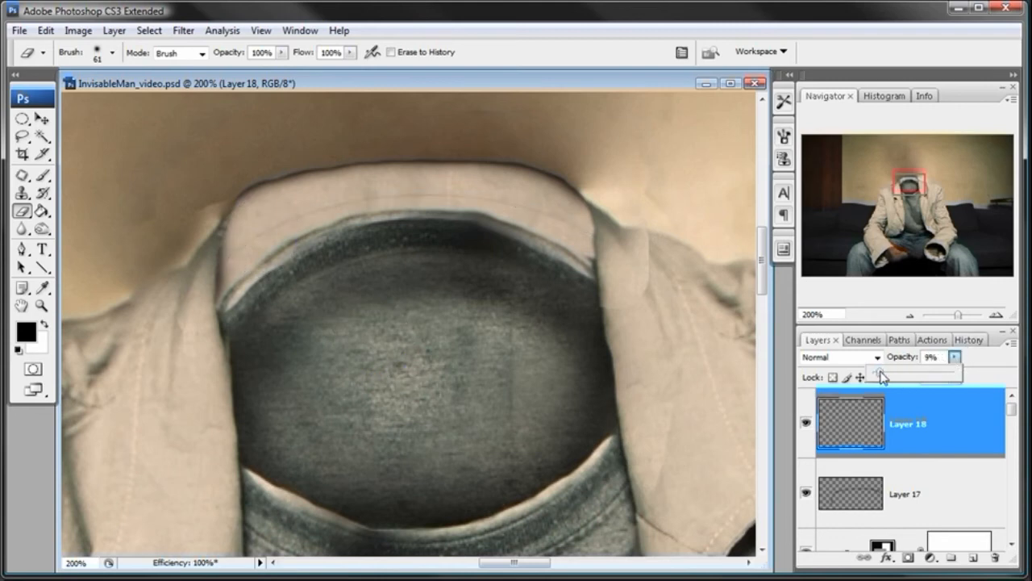
pyautogui.press('v')
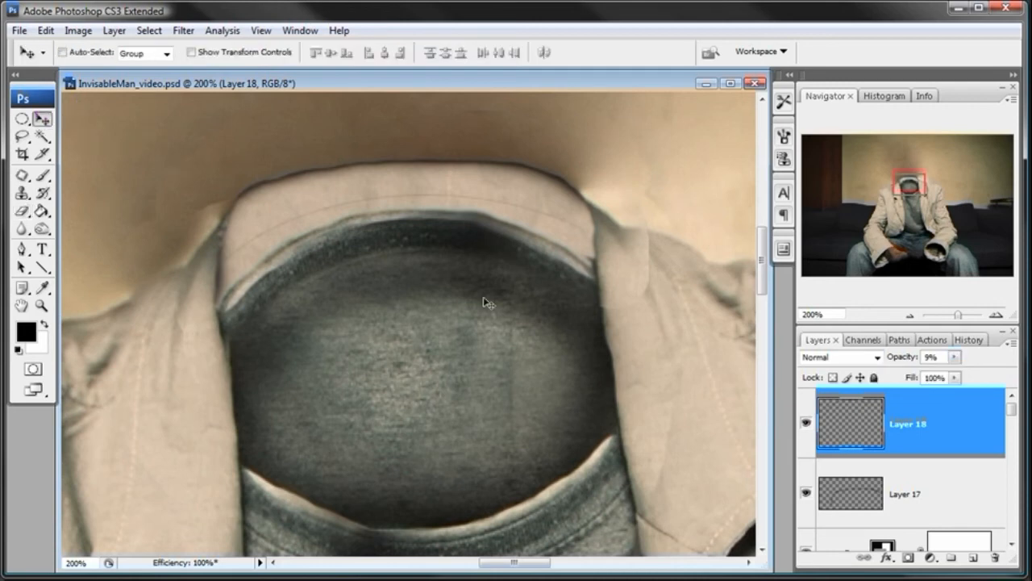
pyautogui.moveTo(509, 315); pyautogui.dragTo(604, 310)
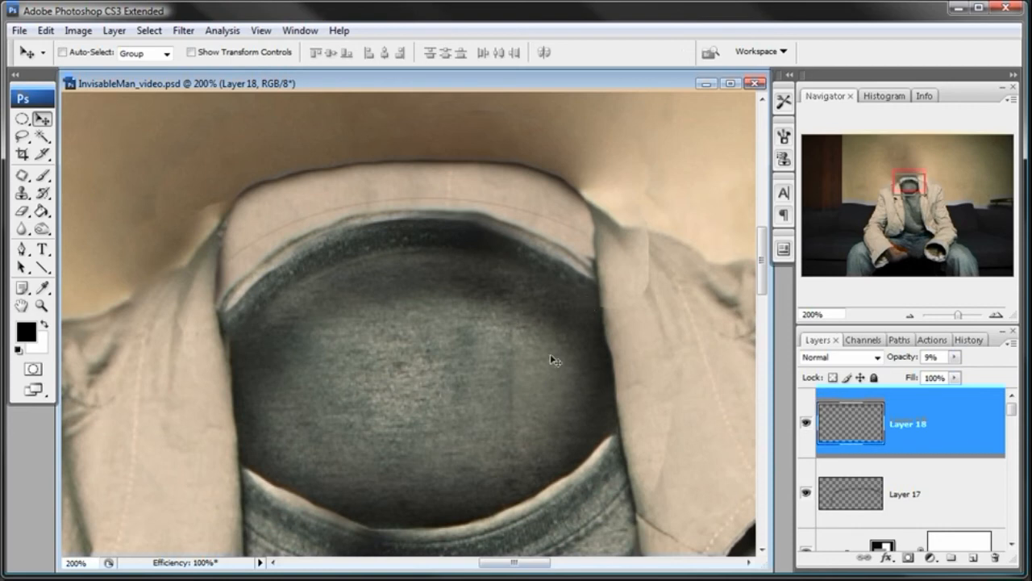
pyautogui.click(955, 358)
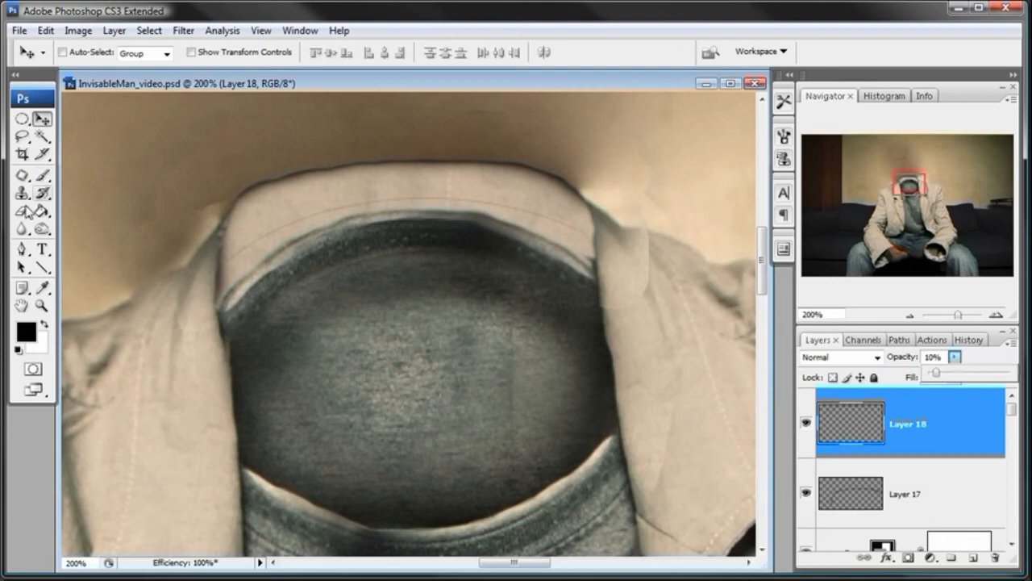
pyautogui.press('e')
# - On Layer 17, paint soft black shading inside the collar selection along the collar's lower edge with the 44 px brush, and deselect
pyautogui.moveTo(331, 253); pyautogui.dragTo(283, 286)
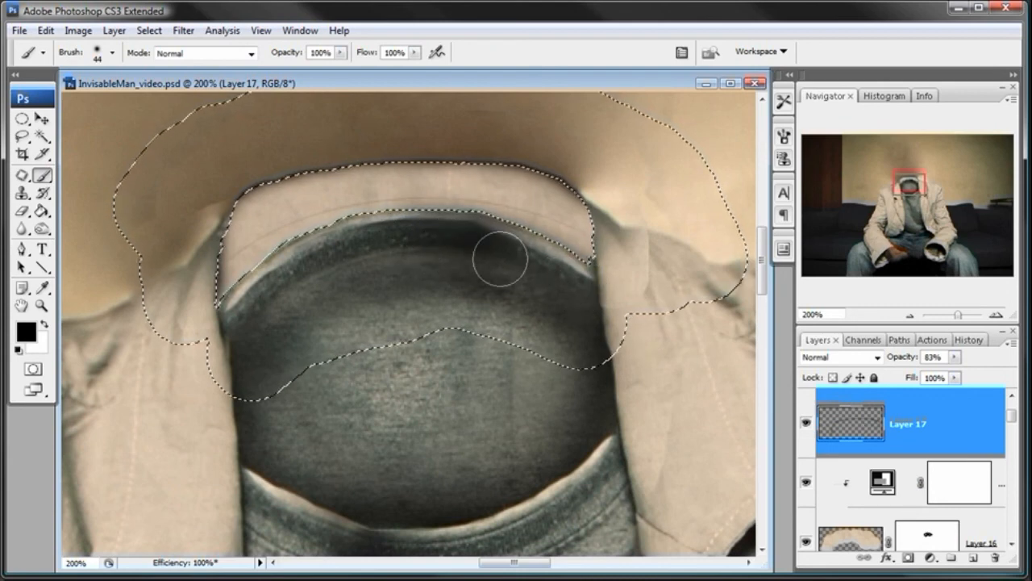
pyautogui.moveTo(452, 238)
pyautogui.mouseDown()
pyautogui.moveTo(362, 242)
pyautogui.moveTo(385, 239)
pyautogui.moveTo(384, 268)
pyautogui.moveTo(367, 248)
pyautogui.moveTo(344, 248)
pyautogui.moveTo(292, 274)
pyautogui.moveTo(252, 314)
pyautogui.moveTo(269, 283)
pyautogui.moveTo(251, 310)
pyautogui.mouseUp()
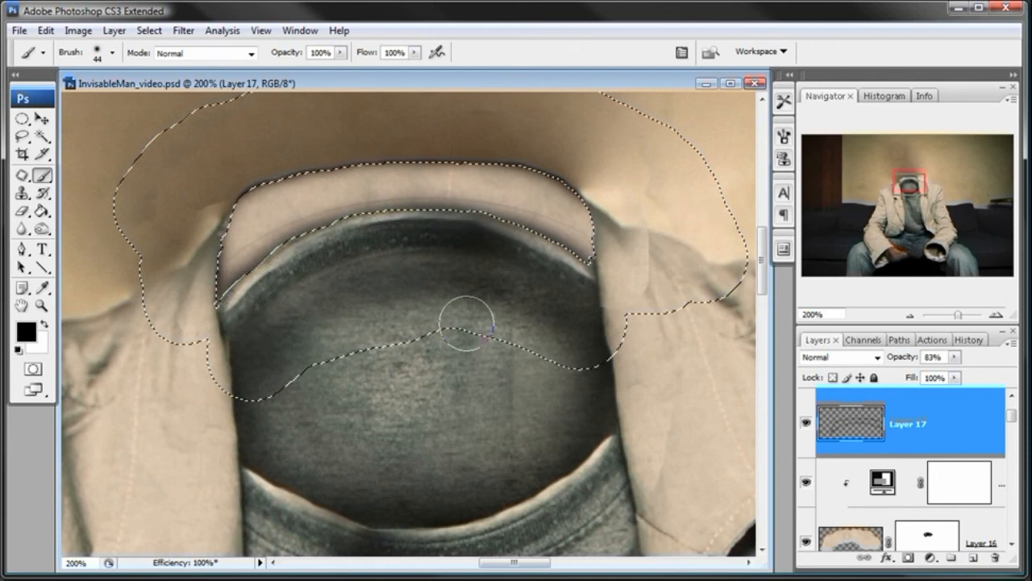
pyautogui.click(149, 30)
pyautogui.click(165, 63)
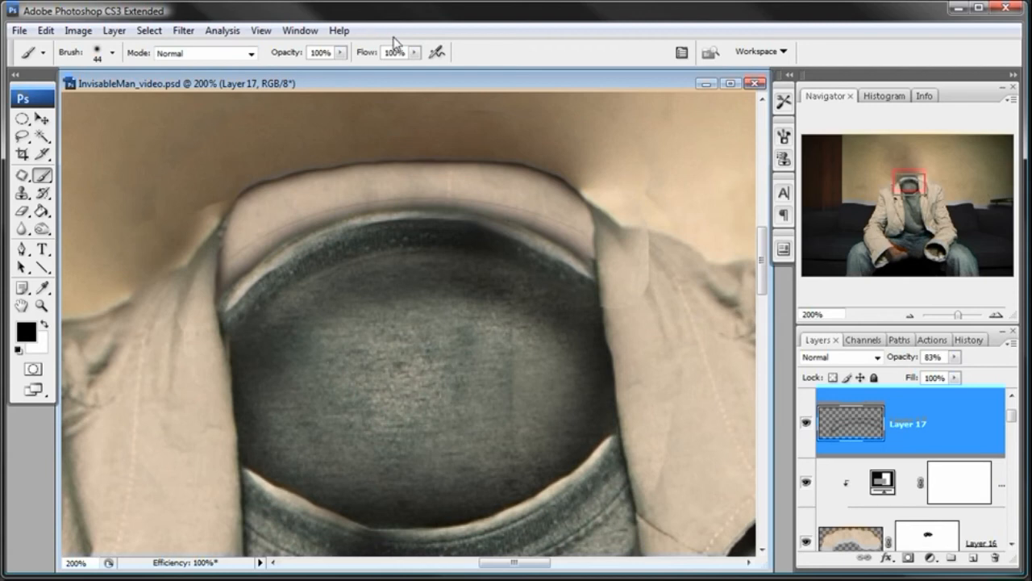
# - Paint black on Layer 14's mask to hide the light patch over the jacket lapel beside the collar, comparing the layer on and off
pyautogui.click(43, 120)
pyautogui.rightClick(621, 280)
pyautogui.click(649, 288)
pyautogui.click(806, 516)
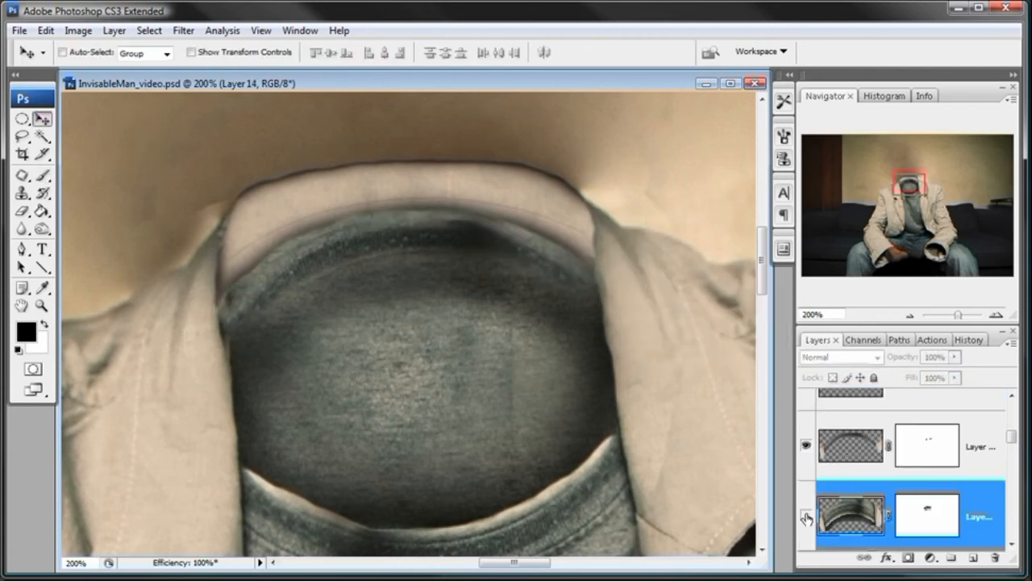
pyautogui.click(807, 516)
pyautogui.click(910, 515)
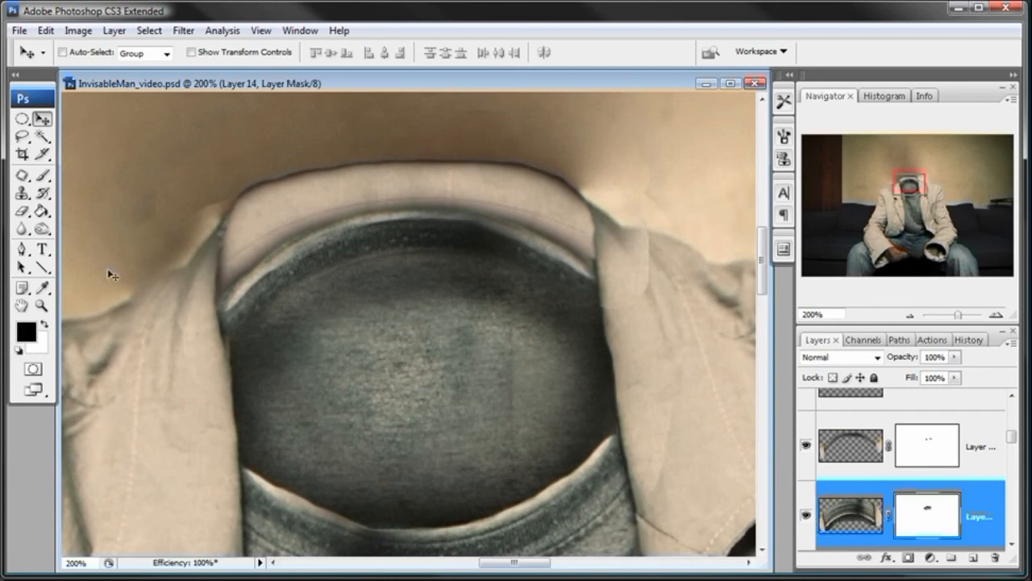
pyautogui.click(40, 176)
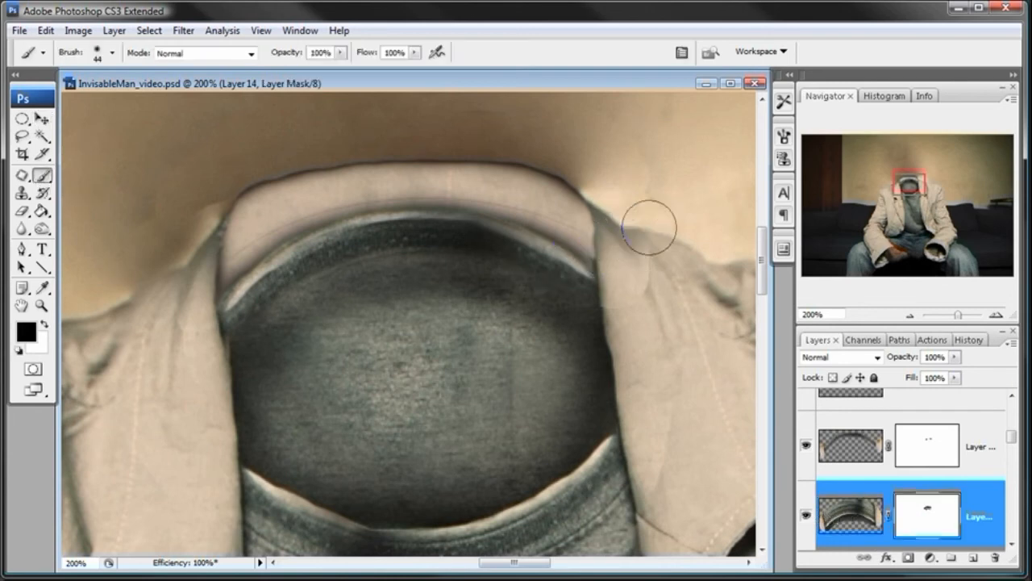
pyautogui.moveTo(661, 248)
pyautogui.mouseDown()
pyautogui.moveTo(659, 295)
pyautogui.moveTo(653, 253)
pyautogui.moveTo(656, 292)
pyautogui.moveTo(635, 329)
pyautogui.mouseUp()
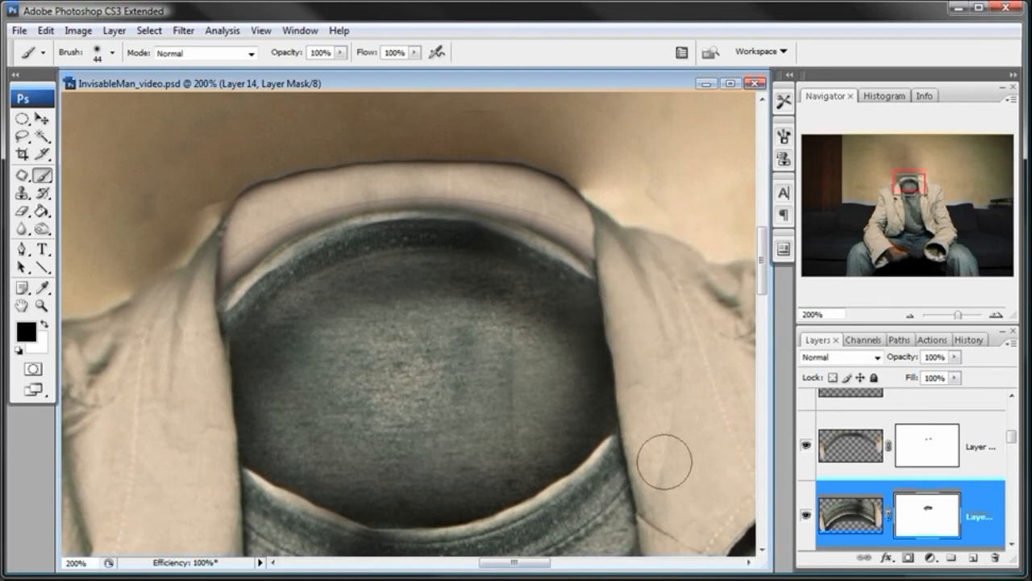
pyautogui.click(807, 516)
pyautogui.click(807, 515)
# - Compare the collar with and without the shading on Layer 17, and reduce that layer's opacity to 79%
pyautogui.moveTo(1010, 435); pyautogui.dragTo(1013, 415)
pyautogui.click(834, 435)
pyautogui.click(807, 439)
pyautogui.click(806, 439)
pyautogui.moveTo(954, 356)
pyautogui.mouseDown()
pyautogui.moveTo(960, 369)
pyautogui.moveTo(921, 378)
pyautogui.moveTo(949, 377)
pyautogui.mouseUp()
pyautogui.click(41, 118)
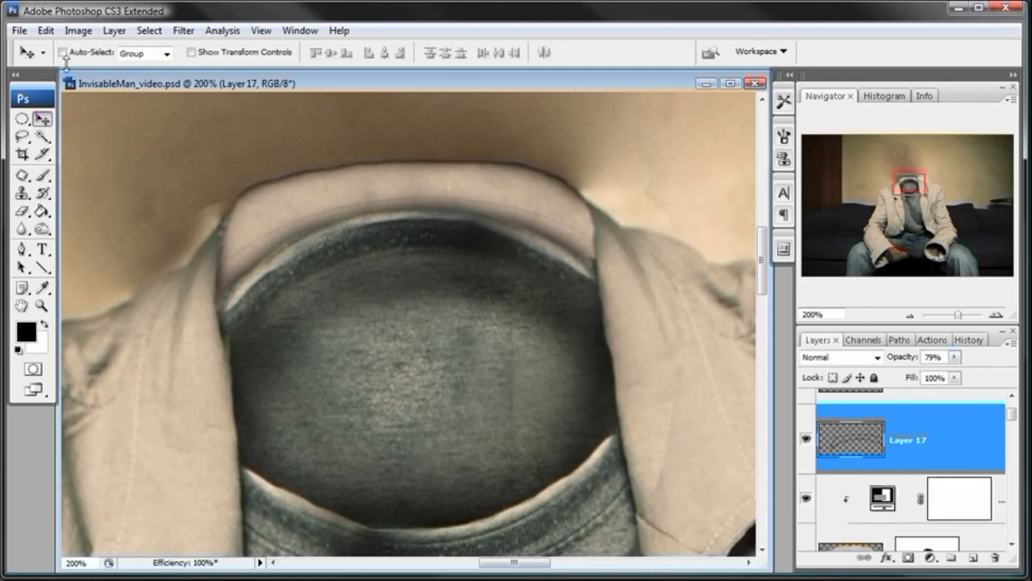
# - Add a new layer above the seam layer and fit an elliptical selection to the collar's lower edge along the shirt neckline
pyautogui.moveTo(251, 249); pyautogui.dragTo(233, 239)
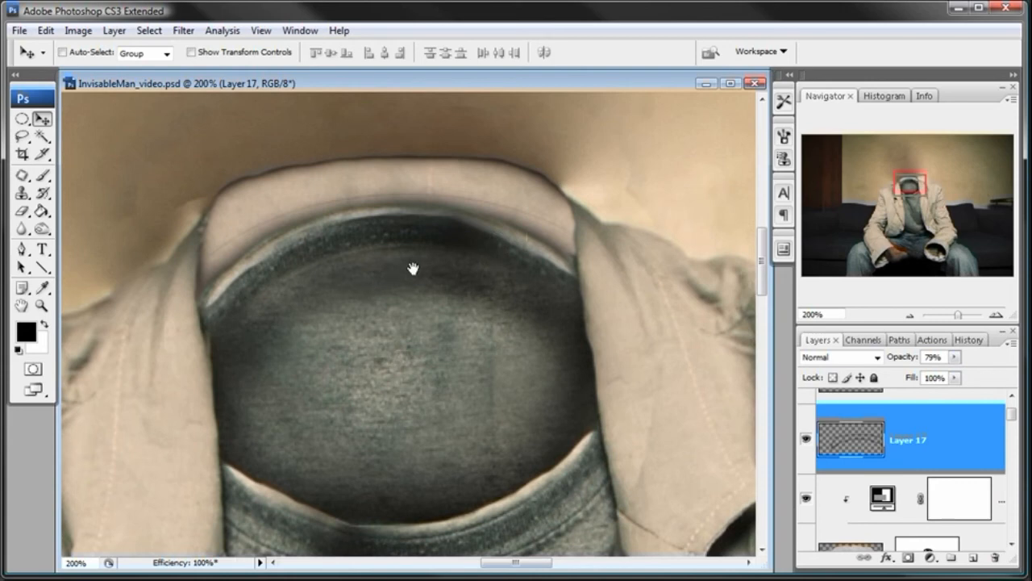
pyautogui.moveTo(413, 269); pyautogui.dragTo(390, 268)
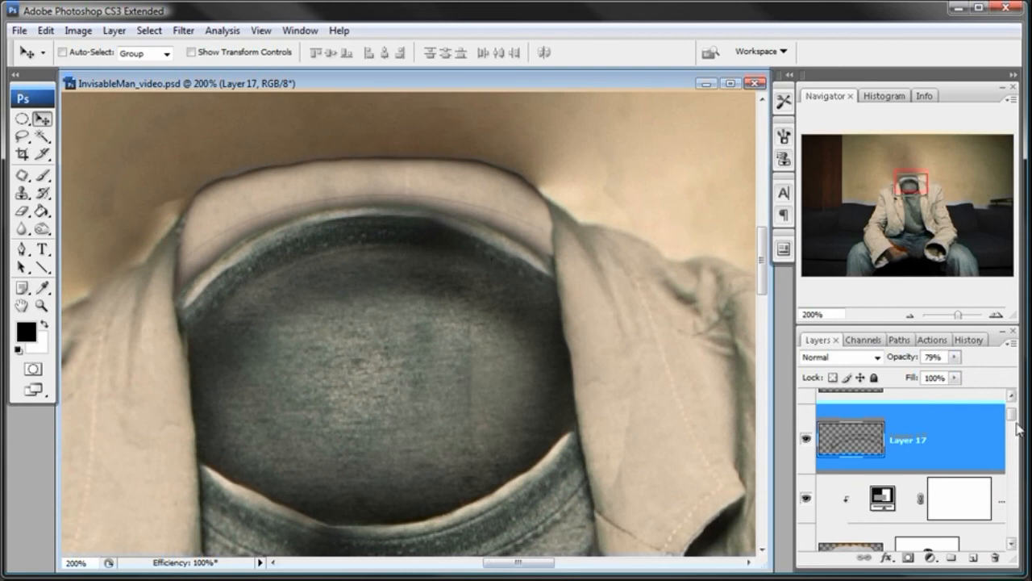
pyautogui.moveTo(1013, 413); pyautogui.dragTo(1014, 407)
pyautogui.click(843, 415)
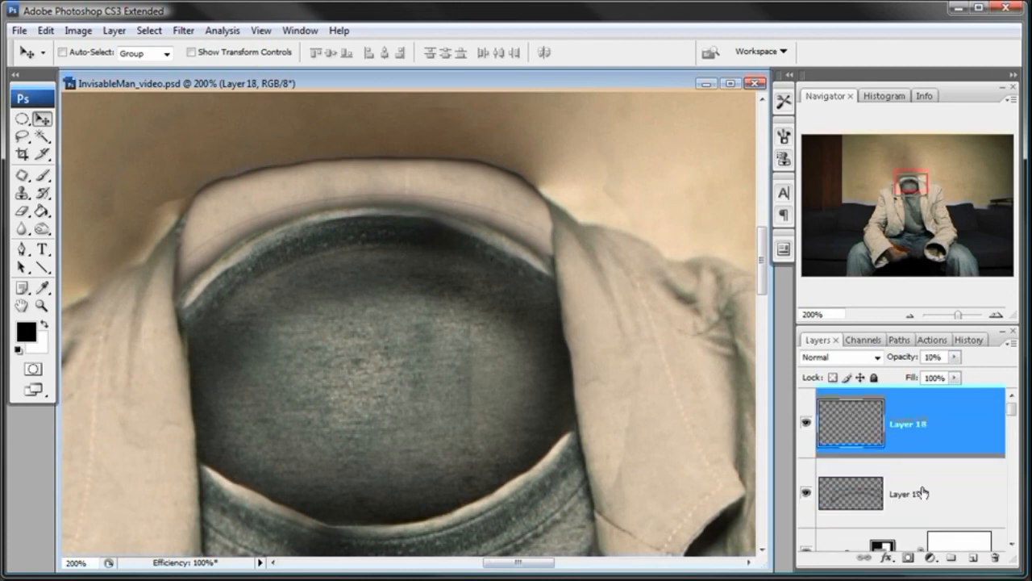
pyautogui.click(970, 556)
pyautogui.click(22, 119)
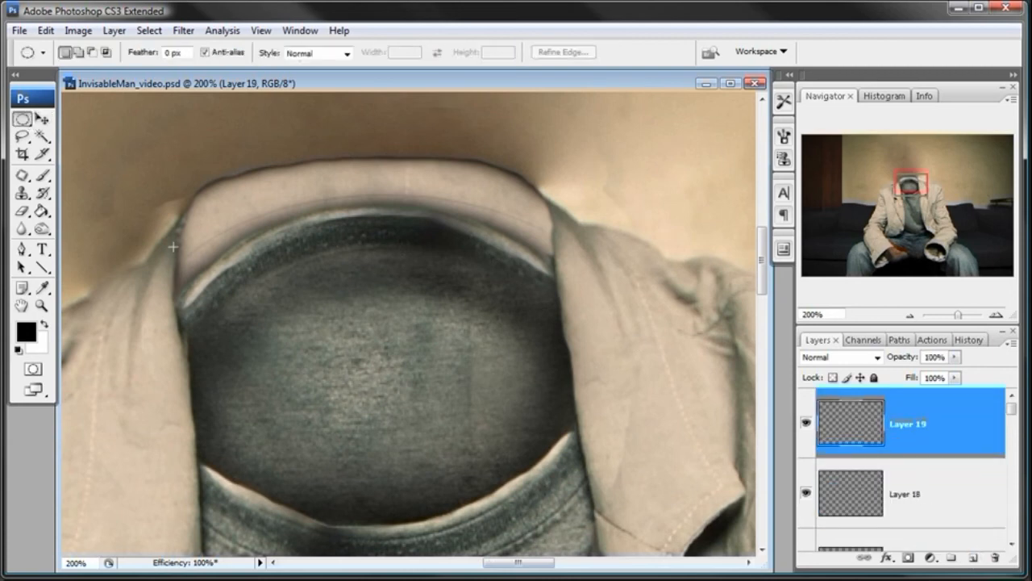
pyautogui.moveTo(725, 469); pyautogui.dragTo(744, 537)
pyautogui.moveTo(596, 392); pyautogui.dragTo(527, 368)
pyautogui.moveTo(663, 471); pyautogui.dragTo(624, 520)
pyautogui.moveTo(493, 354); pyautogui.dragTo(455, 365)
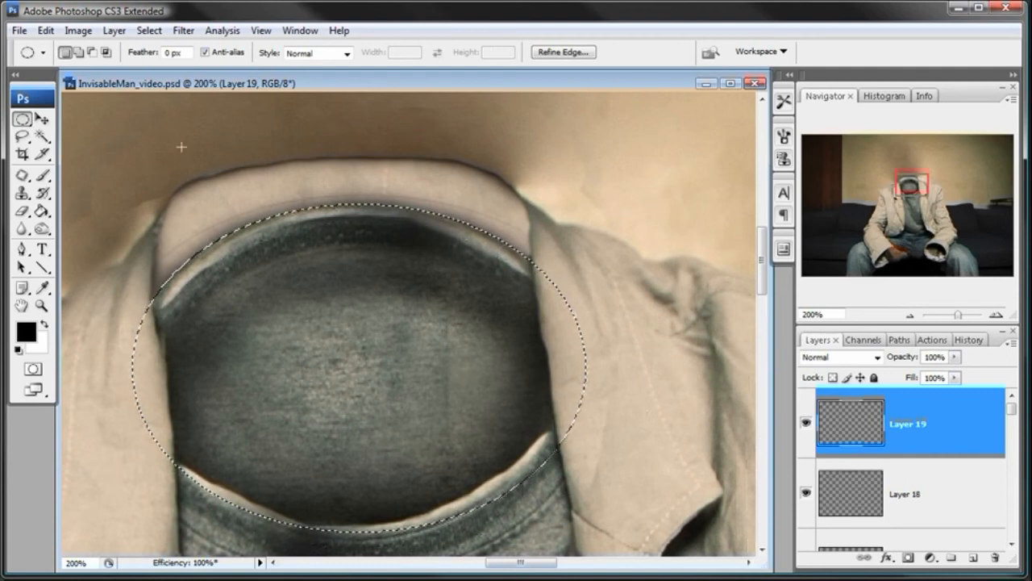
# - Stroke the neckline ellipse with a centered 1 px black line at 100% opacity, and deselect
pyautogui.click(46, 29)
pyautogui.click(72, 276)
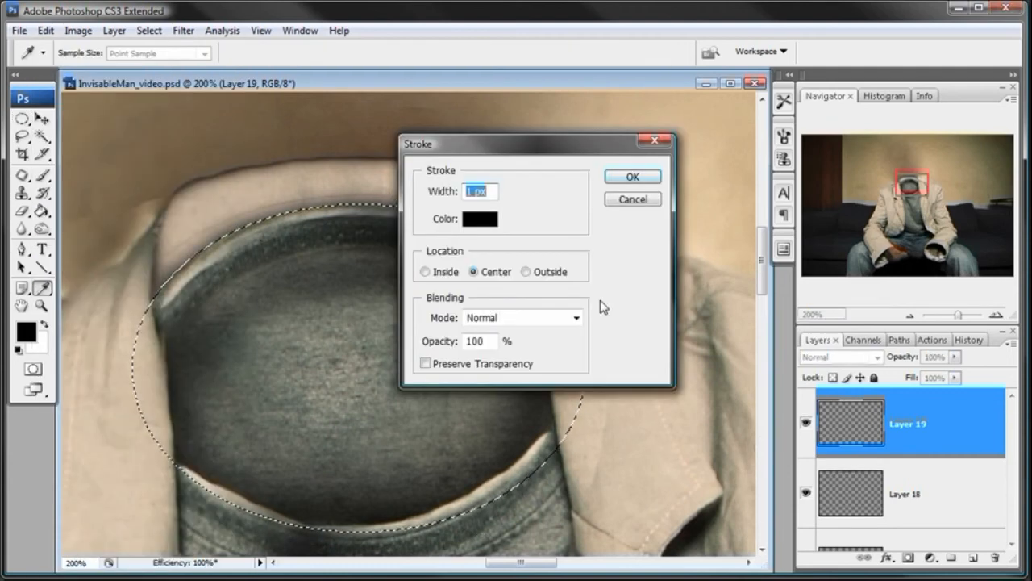
pyautogui.click(631, 180)
pyautogui.press('m')
pyautogui.click(149, 30)
pyautogui.click(159, 60)
# - Erase the ellipse line beyond the collar's lower edge with the 61 px eraser and lower its layer's opacity to about 49%
pyautogui.click(23, 211)
pyautogui.moveTo(150, 299)
pyautogui.mouseDown()
pyautogui.moveTo(161, 385)
pyautogui.moveTo(181, 429)
pyautogui.moveTo(214, 453)
pyautogui.mouseUp()
pyautogui.hotkey('ctrl', 'z')
pyautogui.moveTo(143, 369)
pyautogui.mouseDown()
pyautogui.moveTo(161, 426)
pyautogui.moveTo(156, 408)
pyautogui.moveTo(165, 420)
pyautogui.moveTo(217, 426)
pyautogui.moveTo(208, 433)
pyautogui.moveTo(197, 420)
pyautogui.moveTo(139, 409)
pyautogui.moveTo(212, 485)
pyautogui.moveTo(285, 507)
pyautogui.moveTo(427, 512)
pyautogui.moveTo(490, 496)
pyautogui.moveTo(582, 437)
pyautogui.moveTo(621, 373)
pyautogui.moveTo(592, 305)
pyautogui.moveTo(575, 291)
pyautogui.moveTo(580, 318)
pyautogui.moveTo(567, 290)
pyautogui.mouseUp()
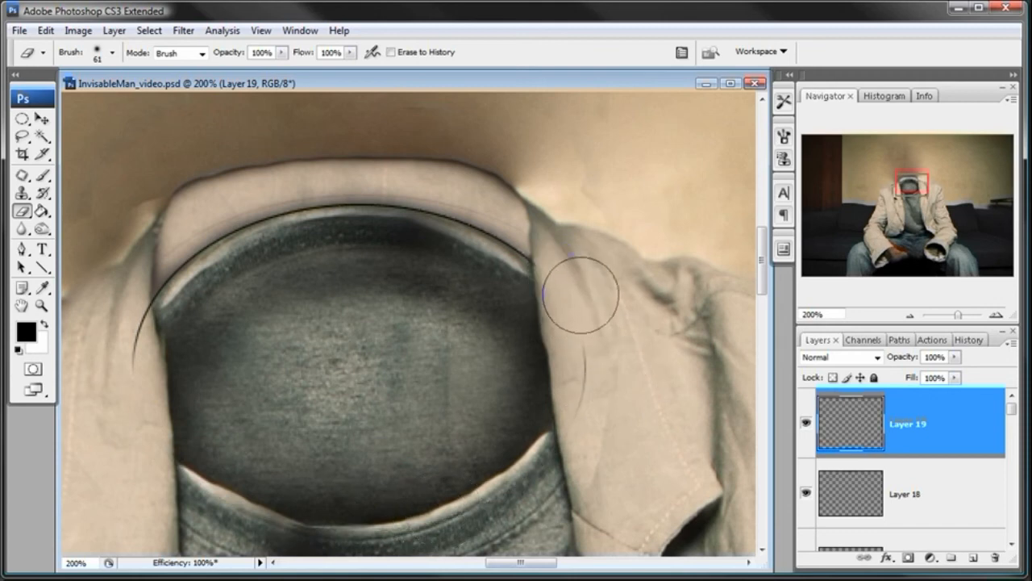
pyautogui.moveTo(548, 269); pyautogui.dragTo(570, 391)
pyautogui.moveTo(134, 350)
pyautogui.mouseDown()
pyautogui.moveTo(143, 346)
pyautogui.moveTo(109, 327)
pyautogui.moveTo(120, 306)
pyautogui.mouseUp()
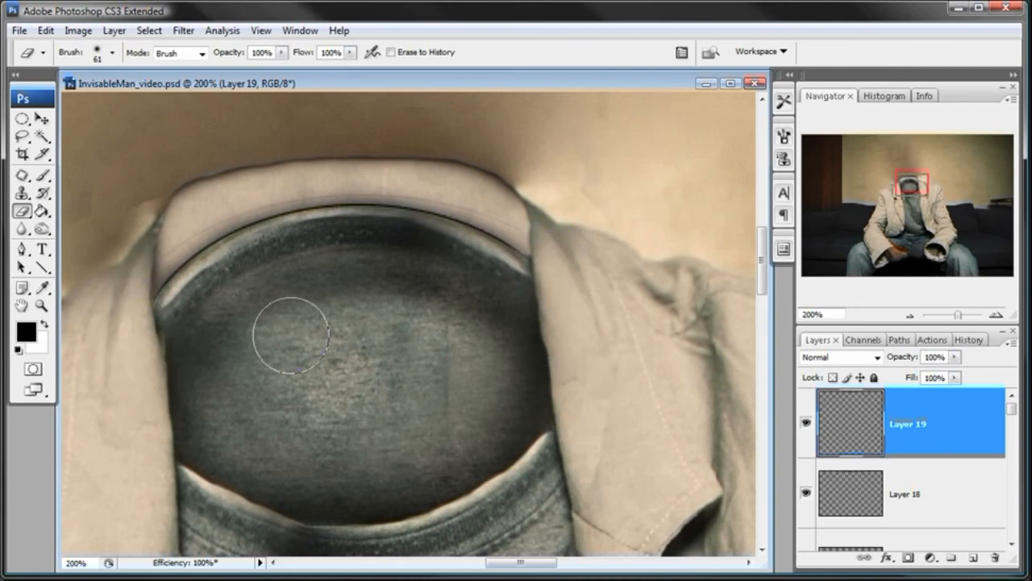
pyautogui.moveTo(954, 356); pyautogui.dragTo(910, 379)
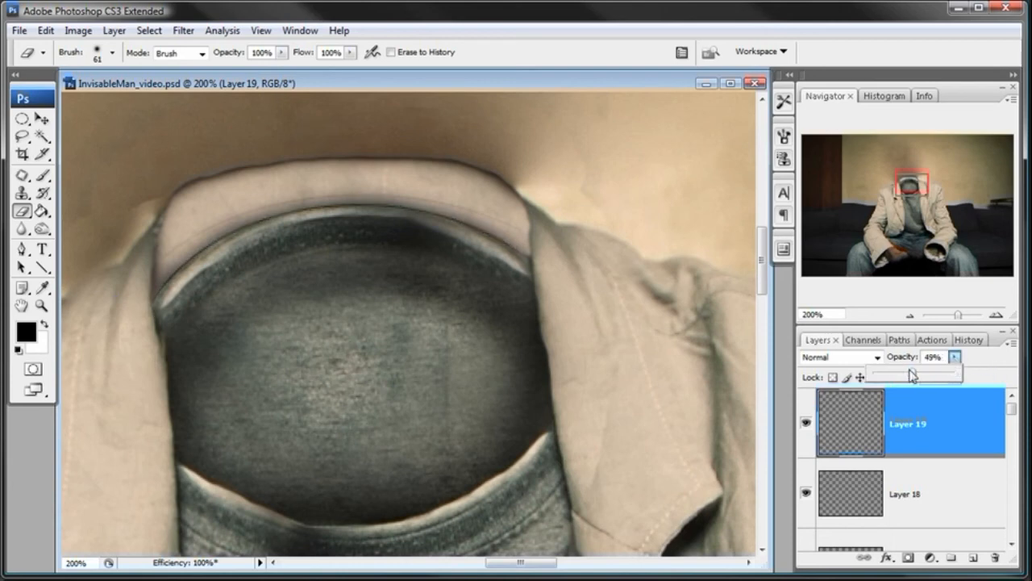
pyautogui.moveTo(909, 375); pyautogui.dragTo(907, 376)
# - Select Layer 15 and darken the right inner edge of the neck opening with a 44 px black brush at 40% opacity
pyautogui.moveTo(1012, 403); pyautogui.dragTo(850, 432)
pyautogui.click(806, 432)
pyautogui.click(806, 431)
pyautogui.click(911, 433)
pyautogui.press('b')
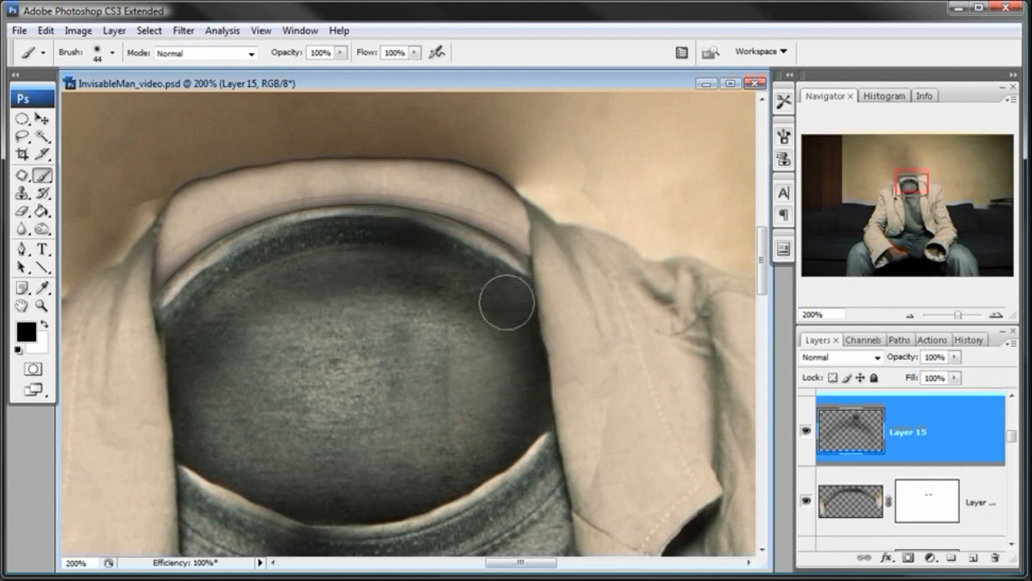
pyautogui.moveTo(503, 297); pyautogui.dragTo(509, 362)
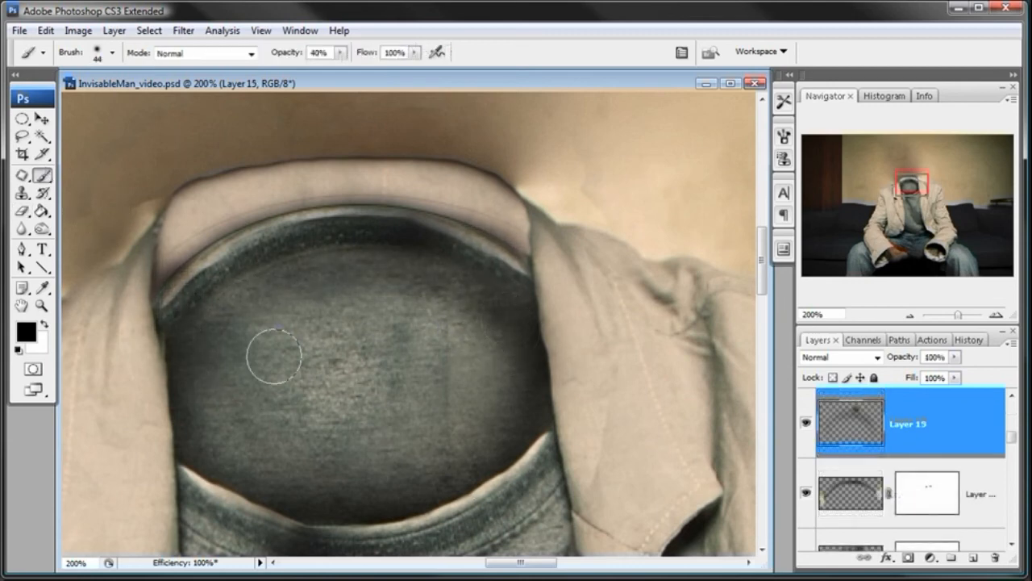
# - Try shading the left inner edge of the neck opening with the 44 px brush, and undo the strokes
pyautogui.moveTo(225, 331); pyautogui.dragTo(220, 368)
pyautogui.hotkey('ctrl', 'z')
pyautogui.moveTo(185, 323)
pyautogui.mouseDown()
pyautogui.moveTo(189, 295)
pyautogui.moveTo(208, 316)
pyautogui.moveTo(189, 334)
pyautogui.moveTo(185, 289)
pyautogui.moveTo(189, 311)
pyautogui.mouseUp()
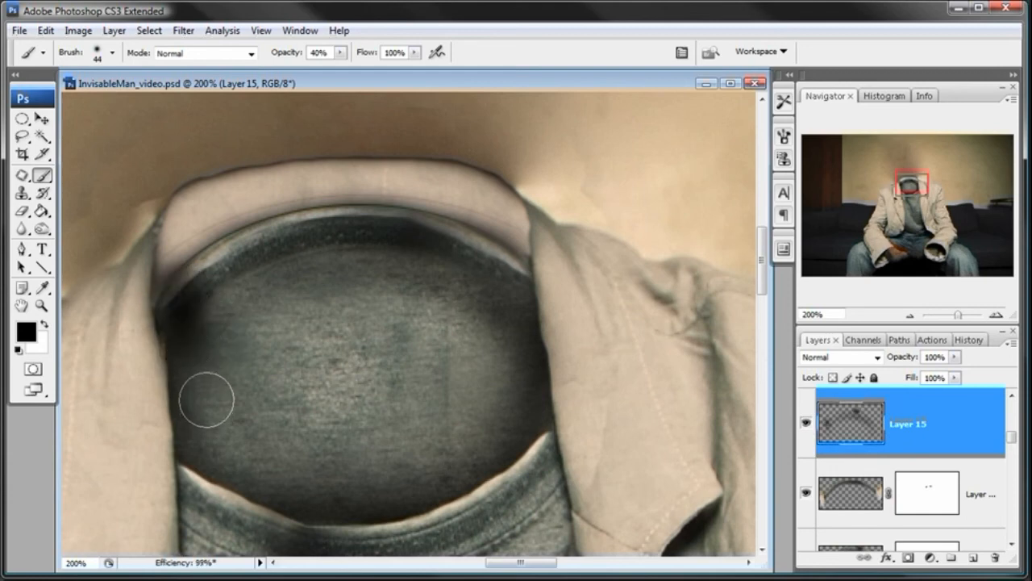
pyautogui.rightClick(281, 294)
pyautogui.press('Escape')
pyautogui.hotkey('ctrl', 'z')
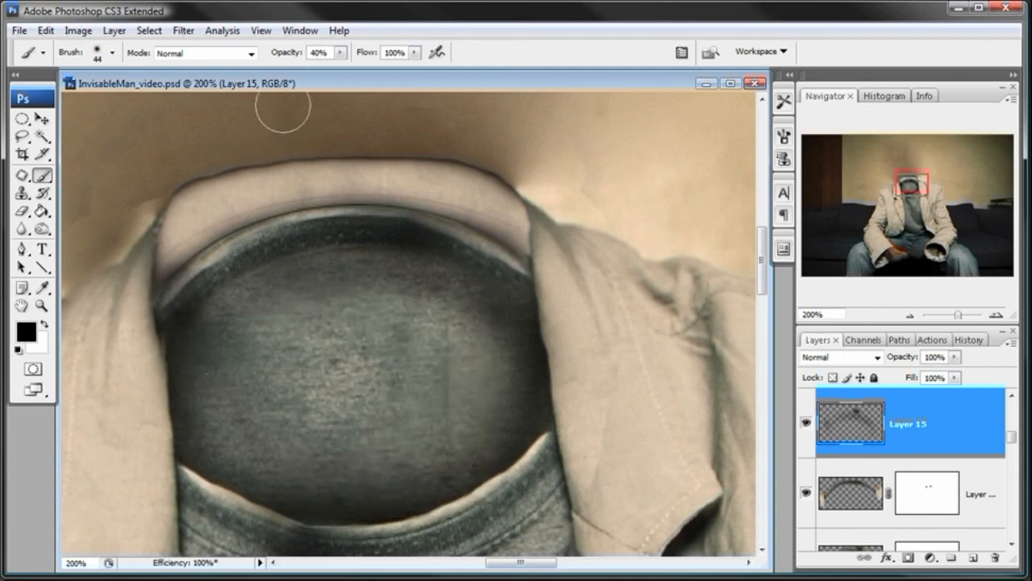
# - Shade the neck opening's upper left corner with a 21 px black brush at 40% opacity, and set the eraser to 58 px
pyautogui.rightClick(266, 305)
pyautogui.click(302, 338)
pyautogui.click(300, 84)
pyautogui.moveTo(161, 304)
pyautogui.mouseDown()
pyautogui.moveTo(180, 380)
pyautogui.moveTo(182, 372)
pyautogui.mouseUp()
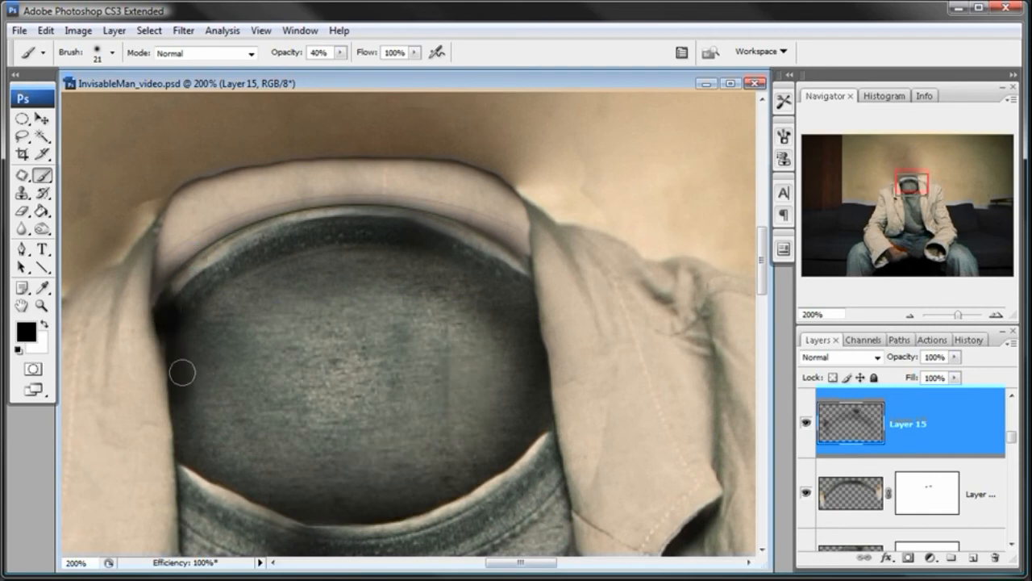
pyautogui.moveTo(175, 285); pyautogui.dragTo(189, 282)
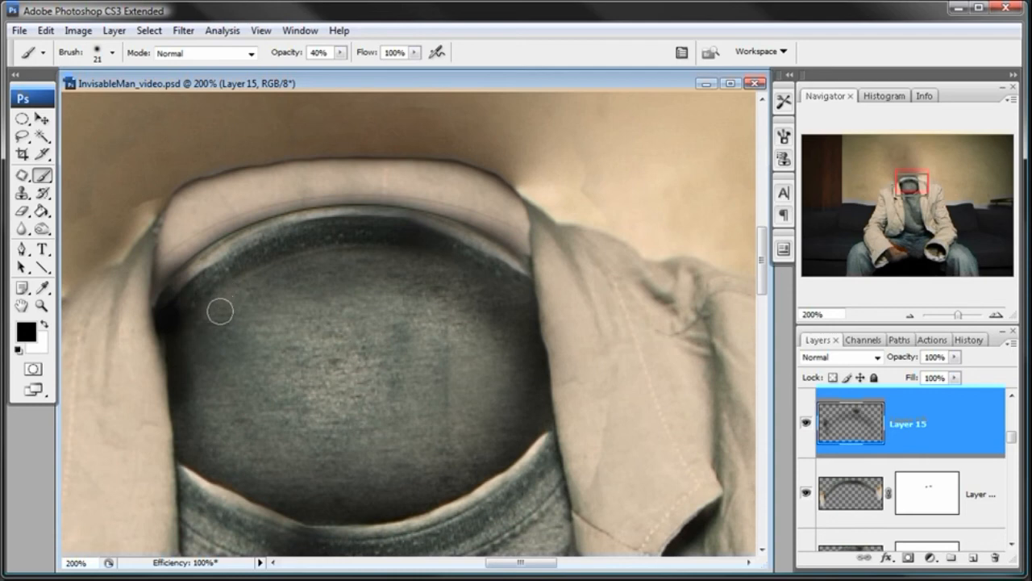
pyautogui.click(22, 210)
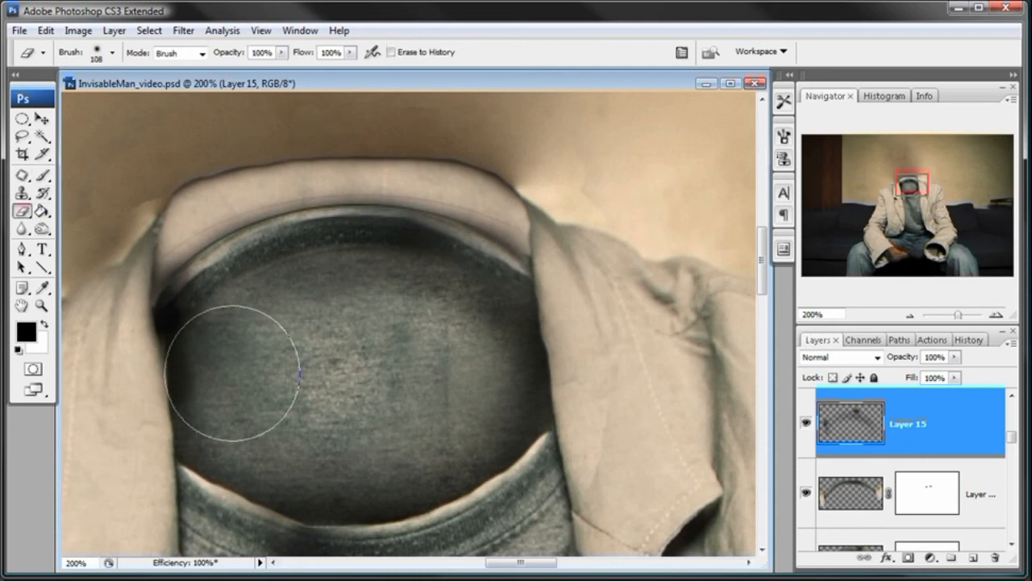
pyautogui.rightClick(284, 373)
pyautogui.moveTo(343, 403); pyautogui.dragTo(348, 404)
pyautogui.click(336, 85)
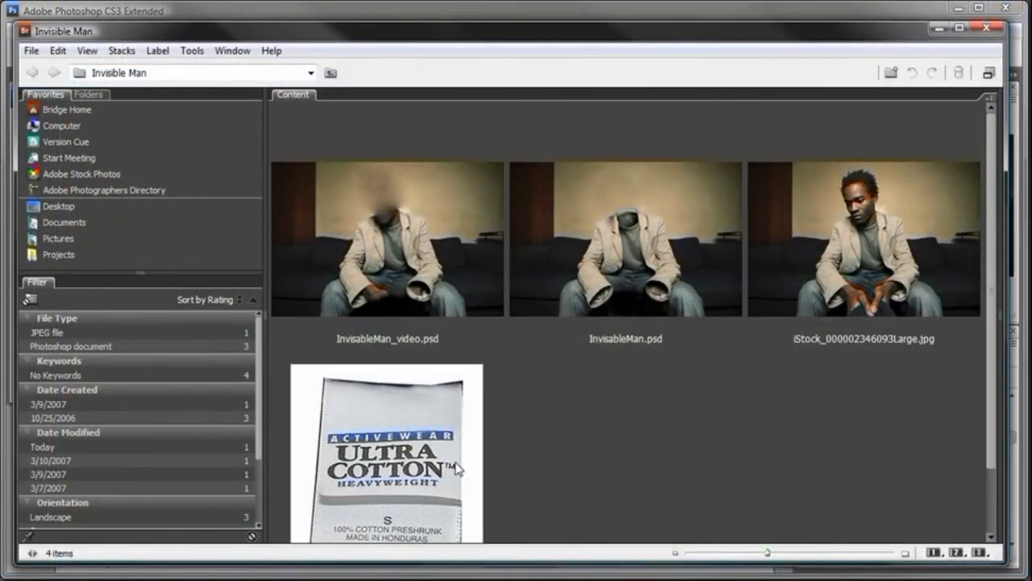
# - Open ShirtTag.psd from Bridge, move the tag into InvisableMan_video.psd, and place its layer at the top of the stack
pyautogui.click(404, 476)
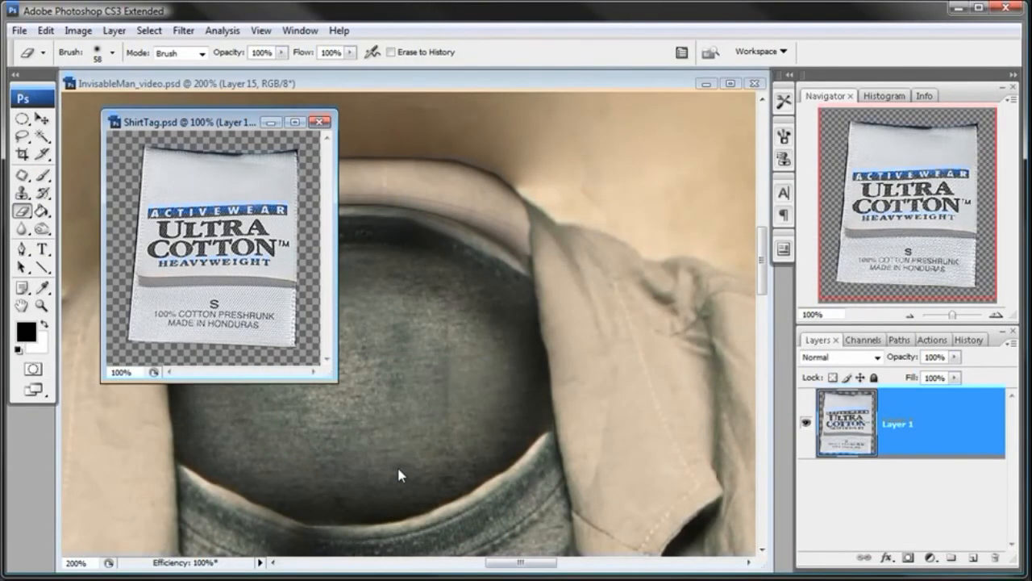
pyautogui.click(42, 119)
pyautogui.moveTo(169, 221); pyautogui.dragTo(446, 260)
pyautogui.click(577, 215)
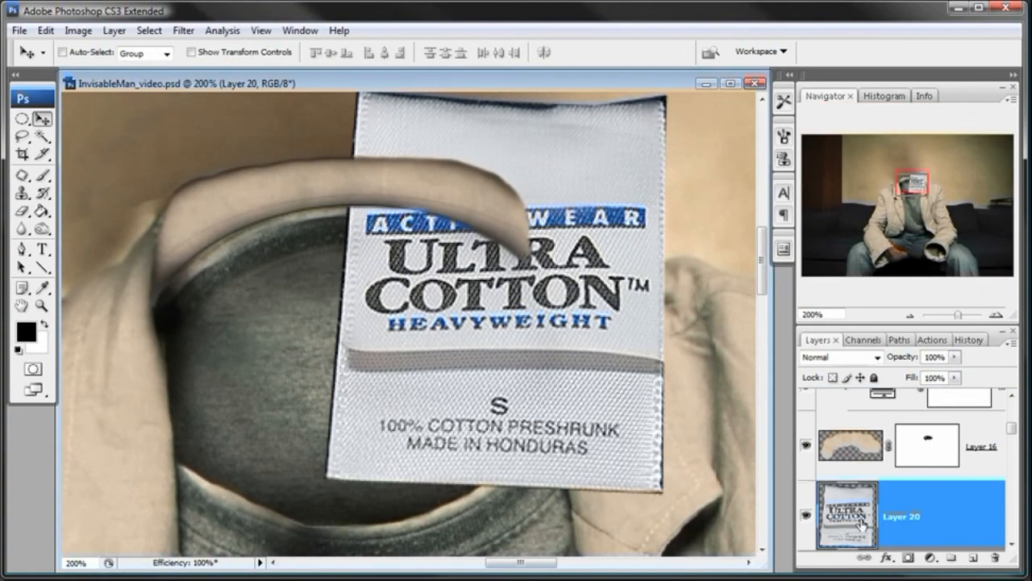
pyautogui.moveTo(860, 517); pyautogui.dragTo(849, 399)
# - Try scaling the tag to 28.5% and rotating it -9.3° inside the neck opening, and undo the transformation
pyautogui.click(46, 30)
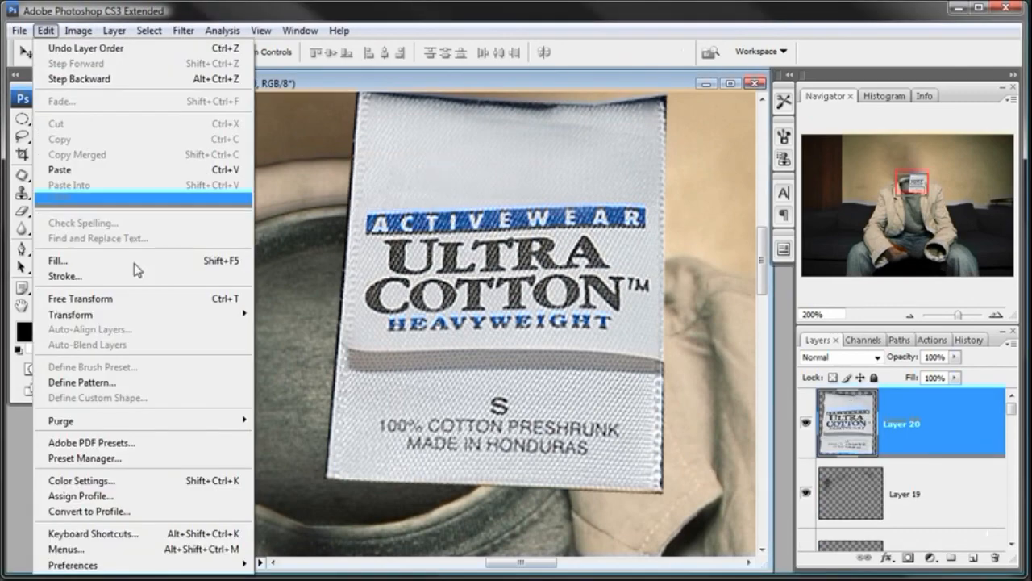
pyautogui.click(96, 298)
pyautogui.moveTo(683, 495); pyautogui.dragTo(565, 365)
pyautogui.moveTo(500, 294); pyautogui.dragTo(341, 307)
pyautogui.moveTo(442, 402); pyautogui.dragTo(390, 334)
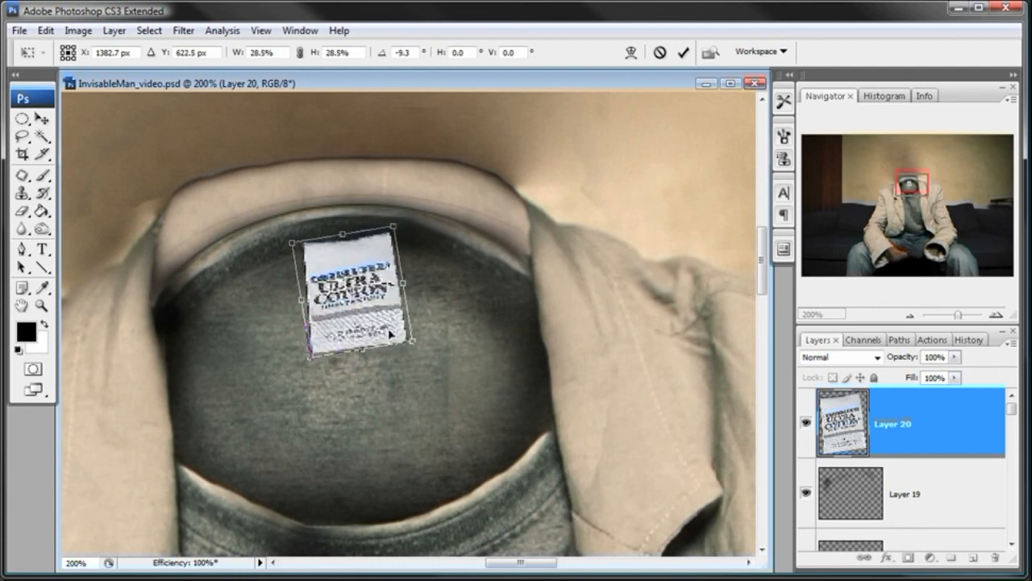
pyautogui.click(684, 54)
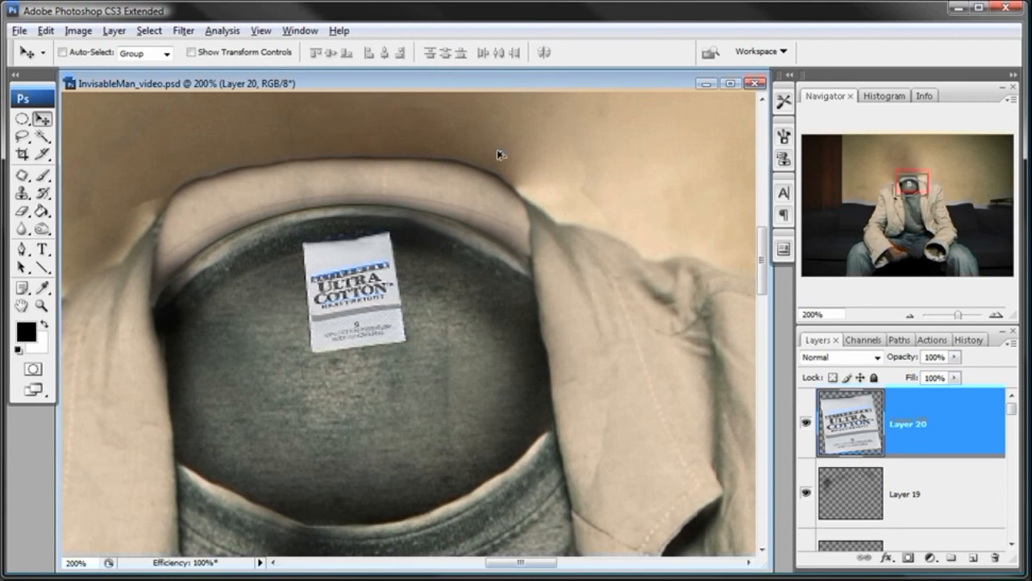
pyautogui.click(910, 316)
pyautogui.click(910, 316)
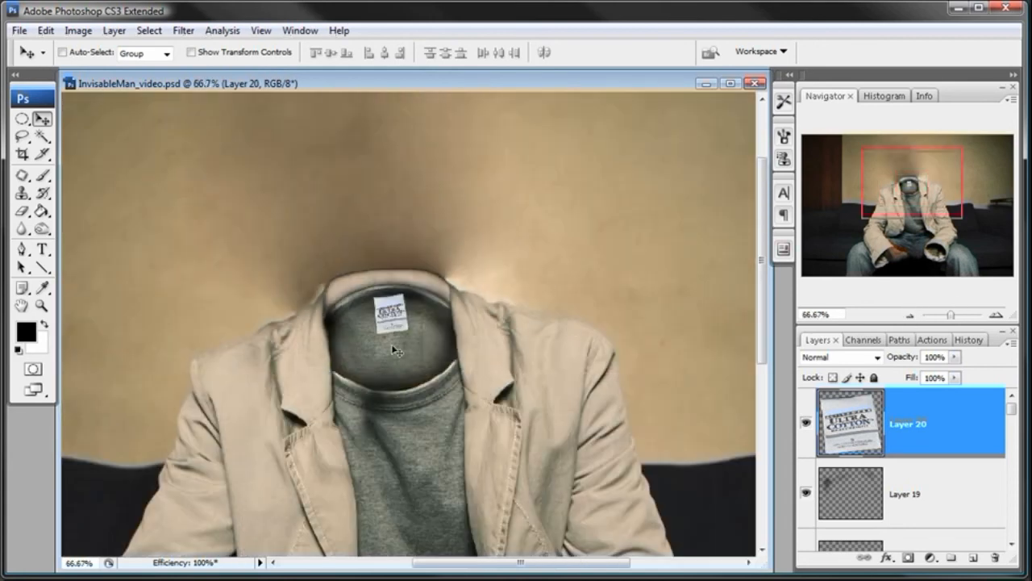
pyautogui.hotkey('ctrl', 'z')
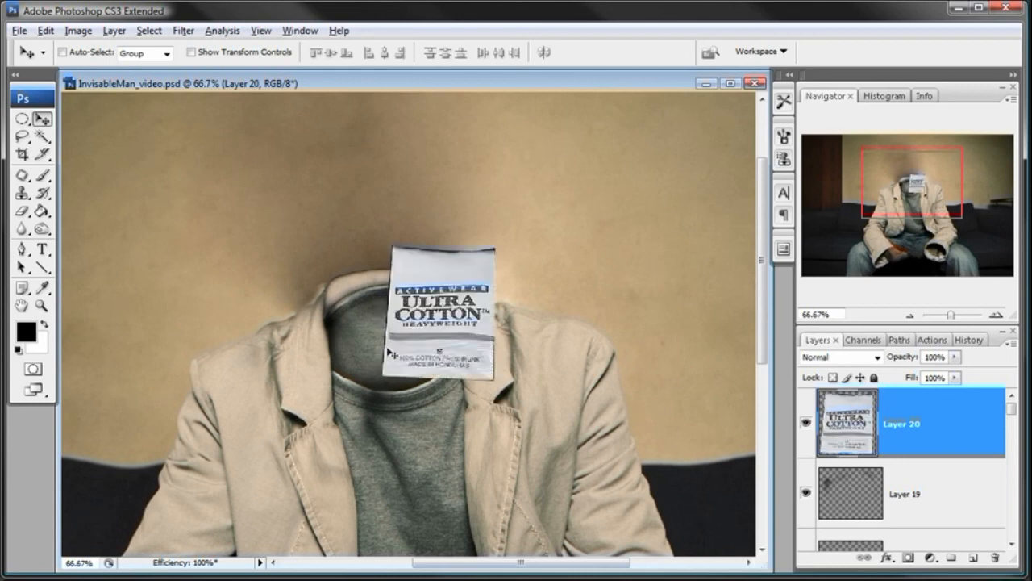
# - Scale the tag to 20.7%, rotate it -8.0°, and position it just below the shirt's back neckline
pyautogui.click(46, 30)
pyautogui.click(66, 297)
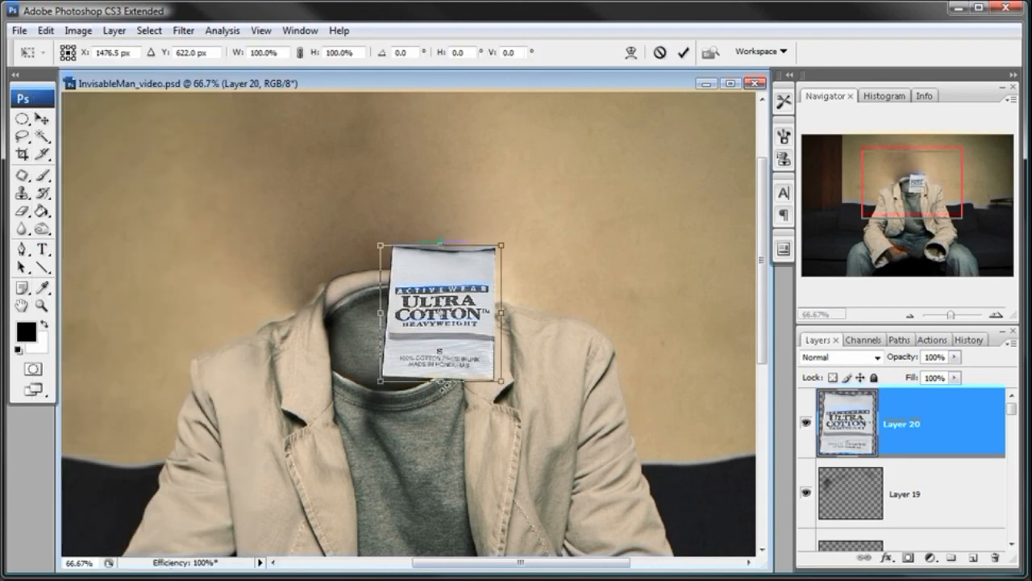
pyautogui.moveTo(500, 380); pyautogui.dragTo(401, 330)
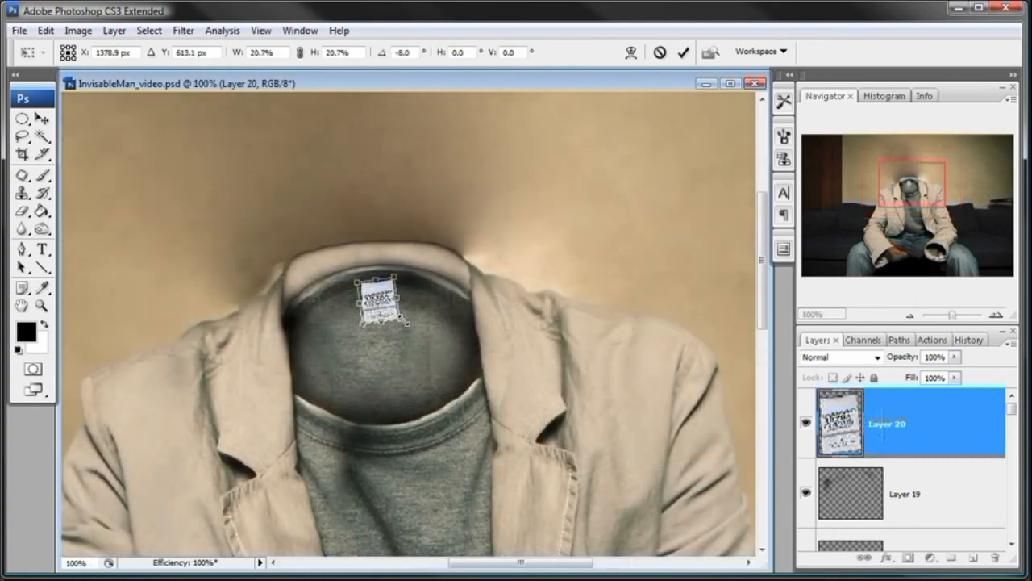
pyautogui.press('Return')
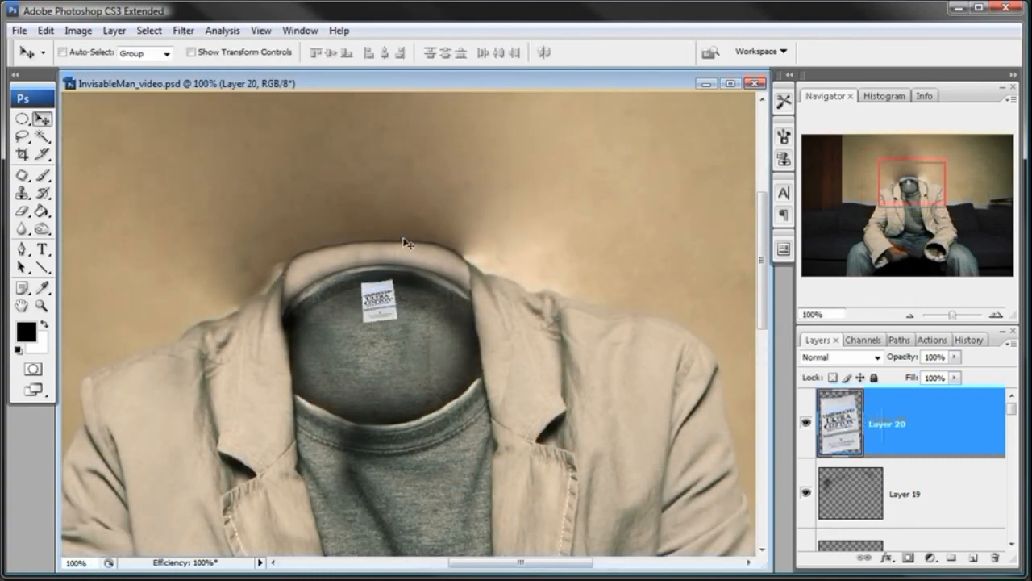
pyautogui.moveTo(421, 323); pyautogui.dragTo(418, 328)
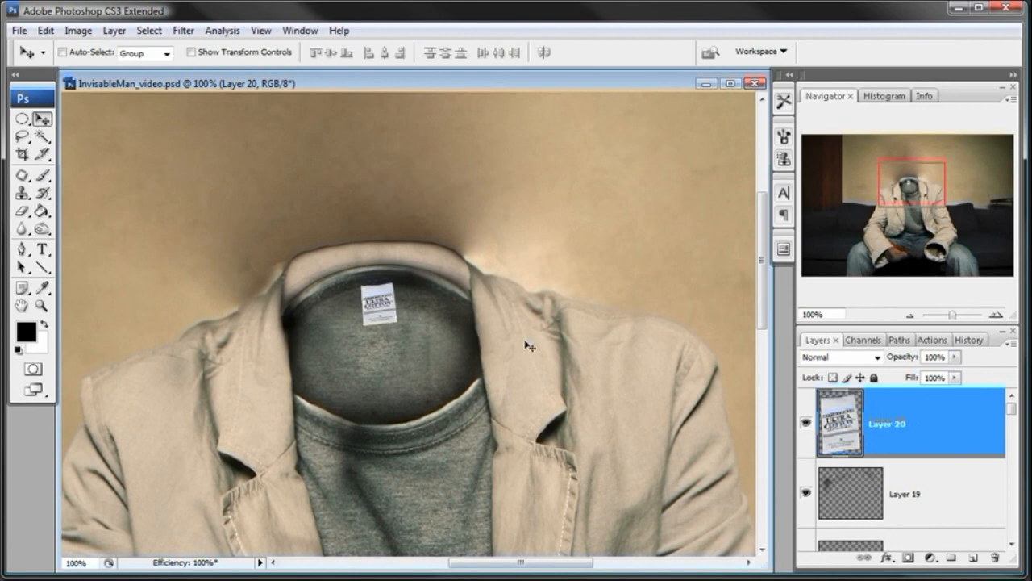
# - Add a Brightness/Contrast adjustment layer clipped to the tag with brightness -52 and contrast -7
pyautogui.click(89, 32)
pyautogui.click(733, 432)
pyautogui.click(930, 557)
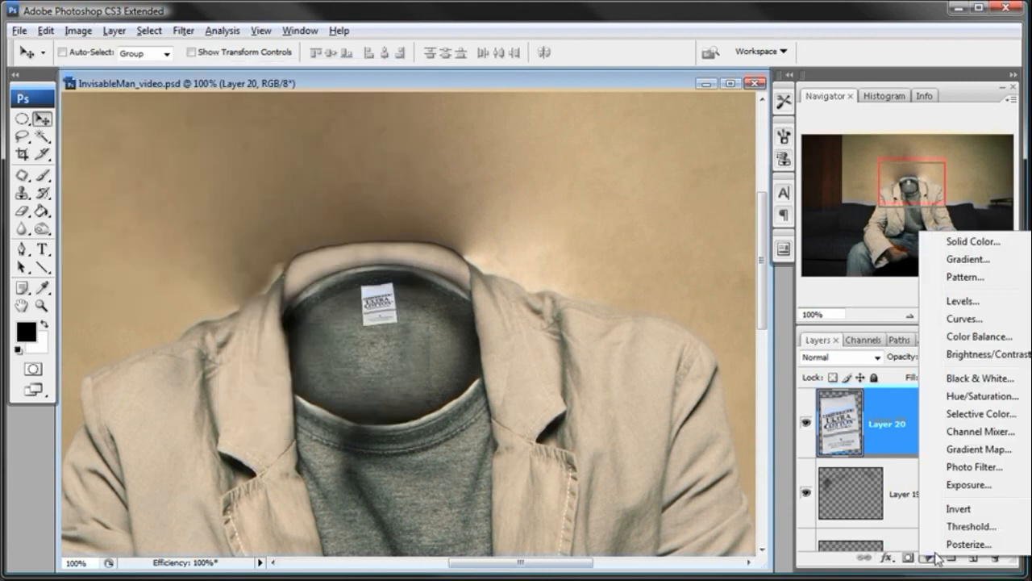
pyautogui.click(953, 365)
pyautogui.click(457, 292)
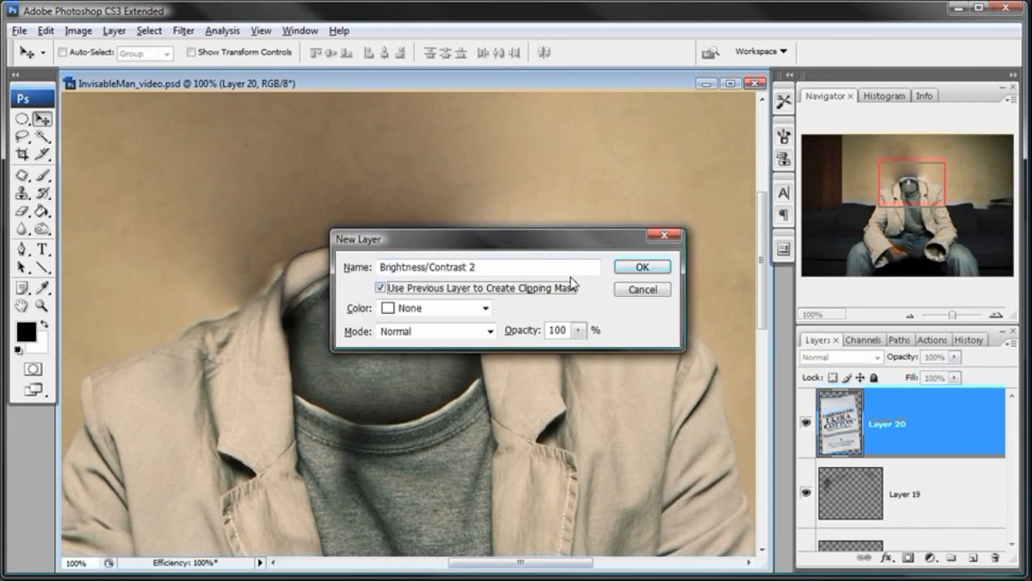
pyautogui.click(645, 267)
pyautogui.moveTo(748, 418); pyautogui.dragTo(704, 331)
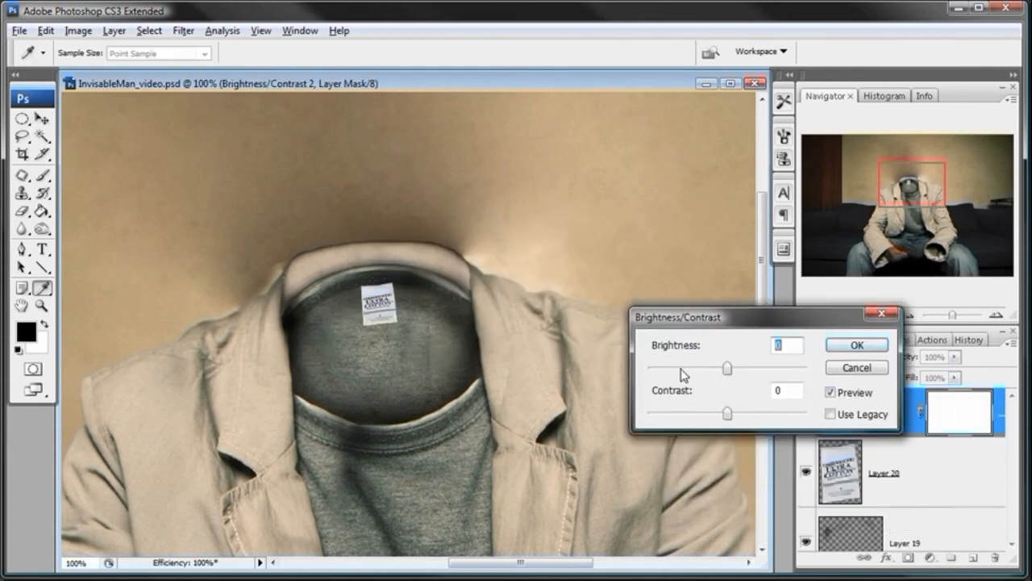
pyautogui.click(681, 371)
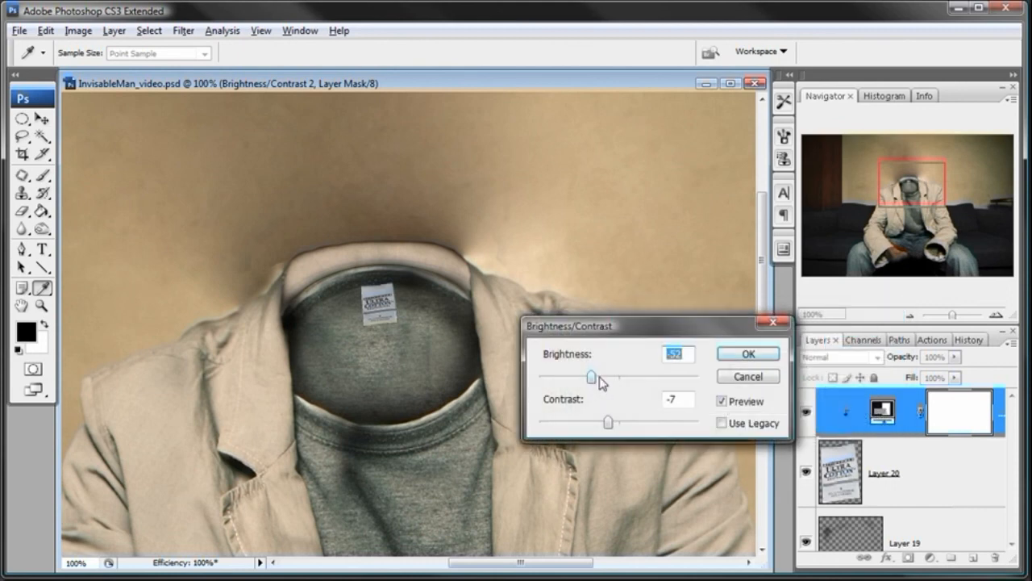
pyautogui.click(749, 353)
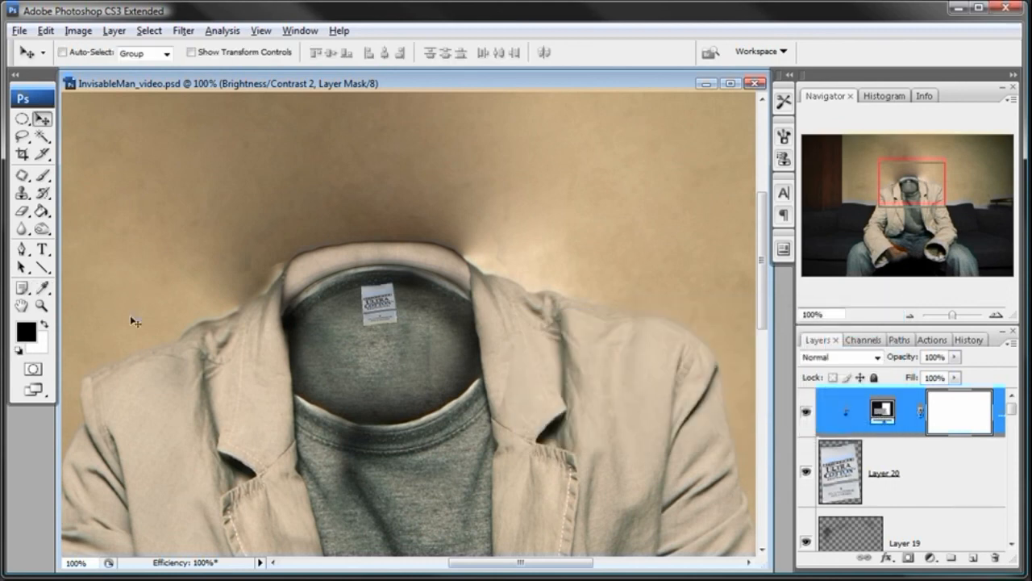
# - Add a new layer above the tag's brightness adjustment and load the tag's outline as a selection
pyautogui.click(42, 306)
pyautogui.click(386, 324)
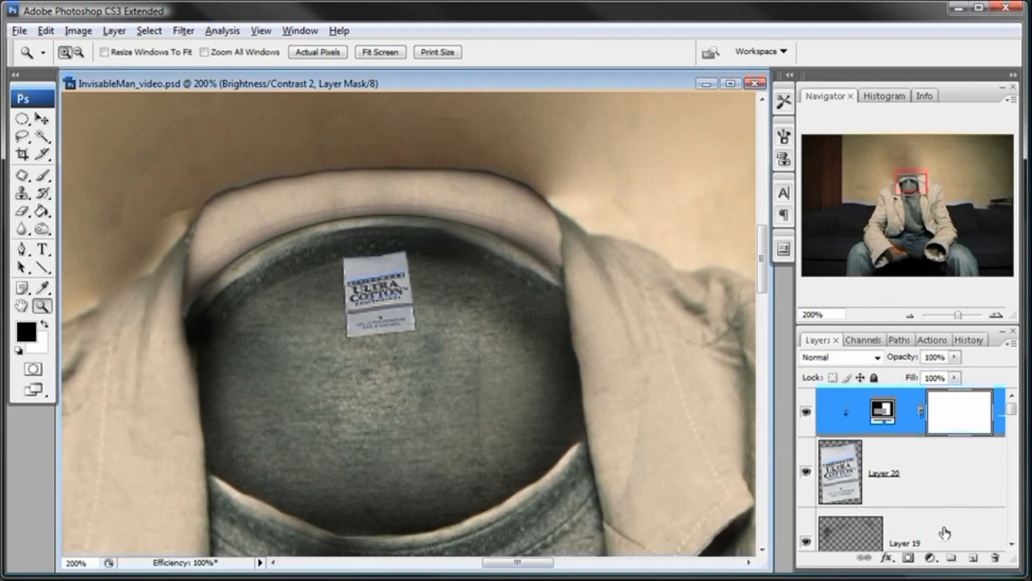
pyautogui.click(973, 557)
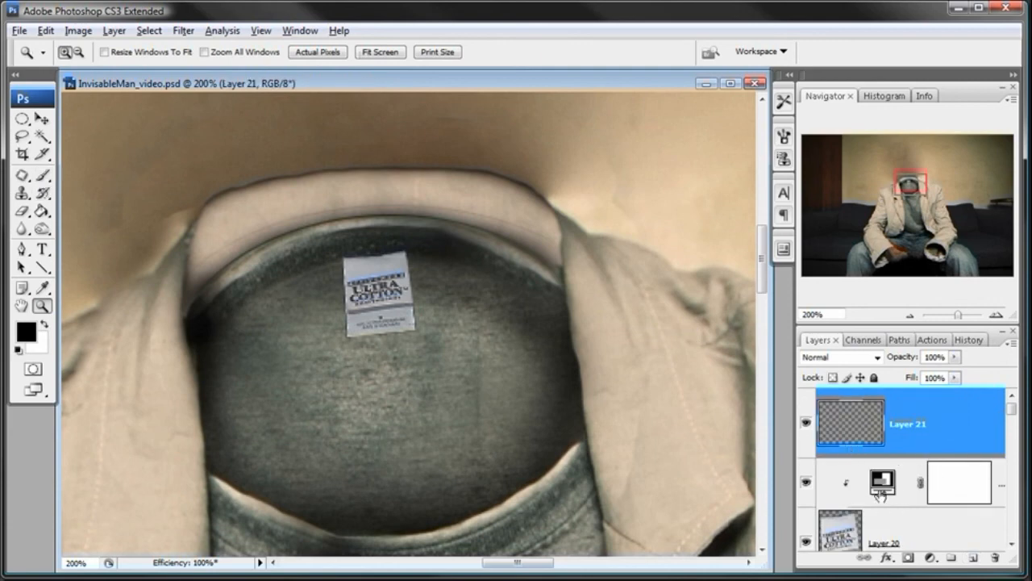
pyautogui.keyDown('ctrl'); pyautogui.click(836, 529); pyautogui.keyUp('ctrl')
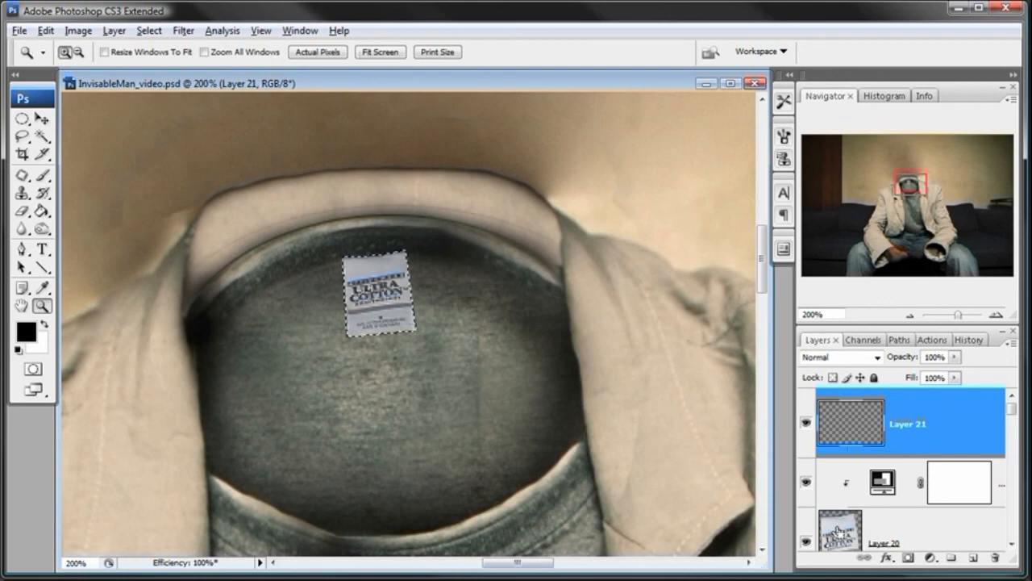
# - Shade the upper edge of the selected tag with a soft 80 px black brush at 40% opacity
pyautogui.press('b')
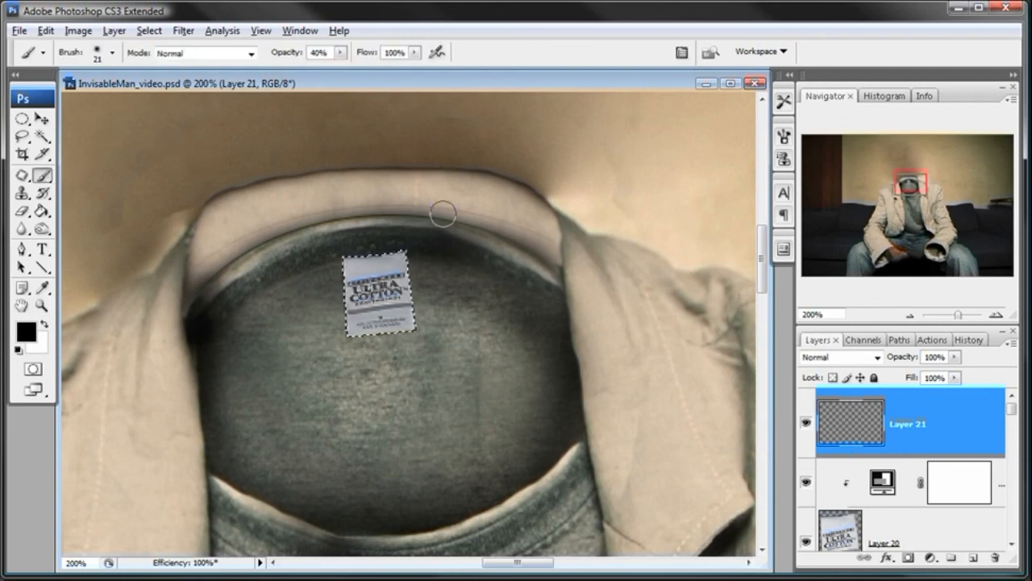
pyautogui.rightClick(442, 212)
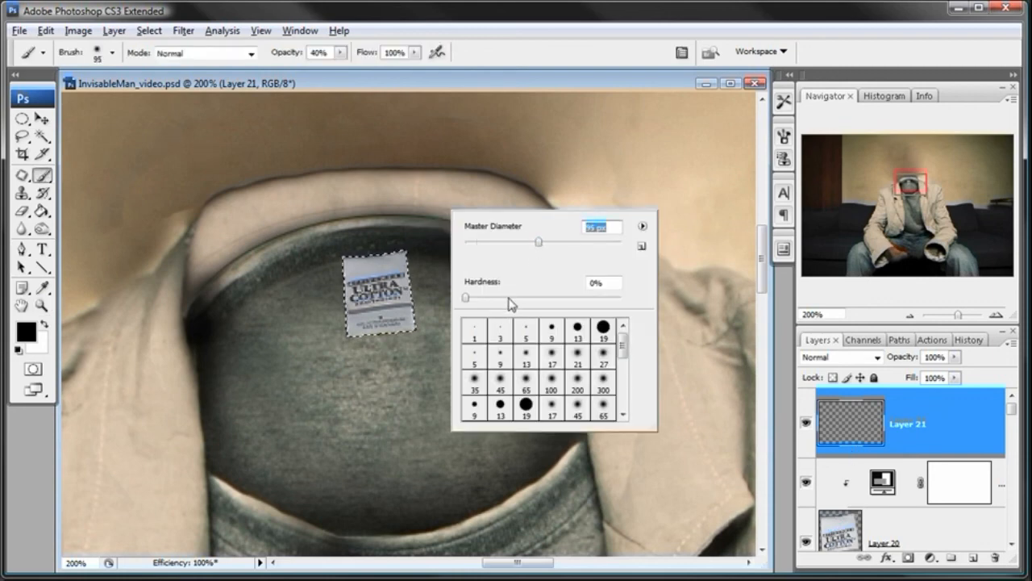
pyautogui.click(519, 242)
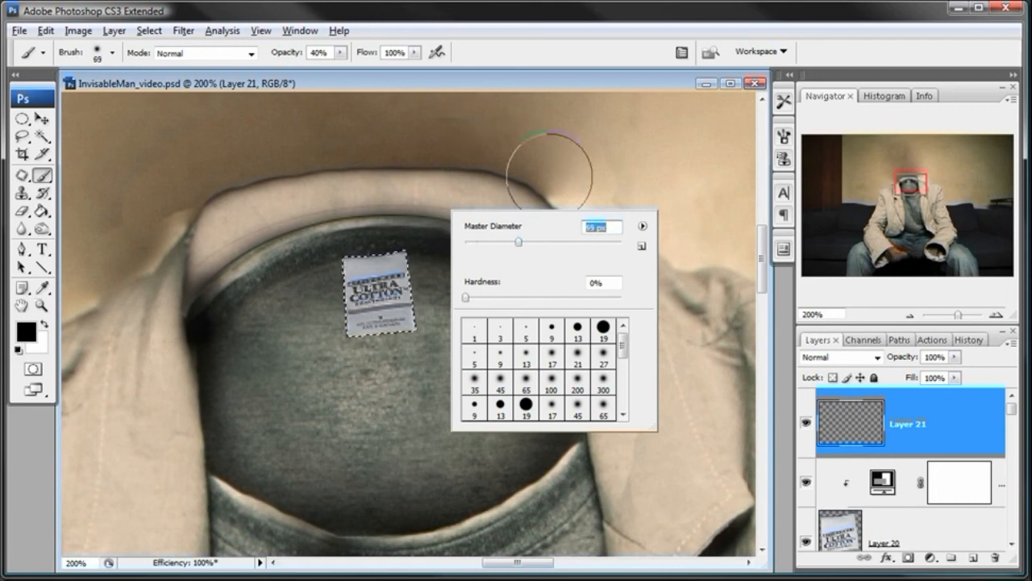
pyautogui.click(532, 83)
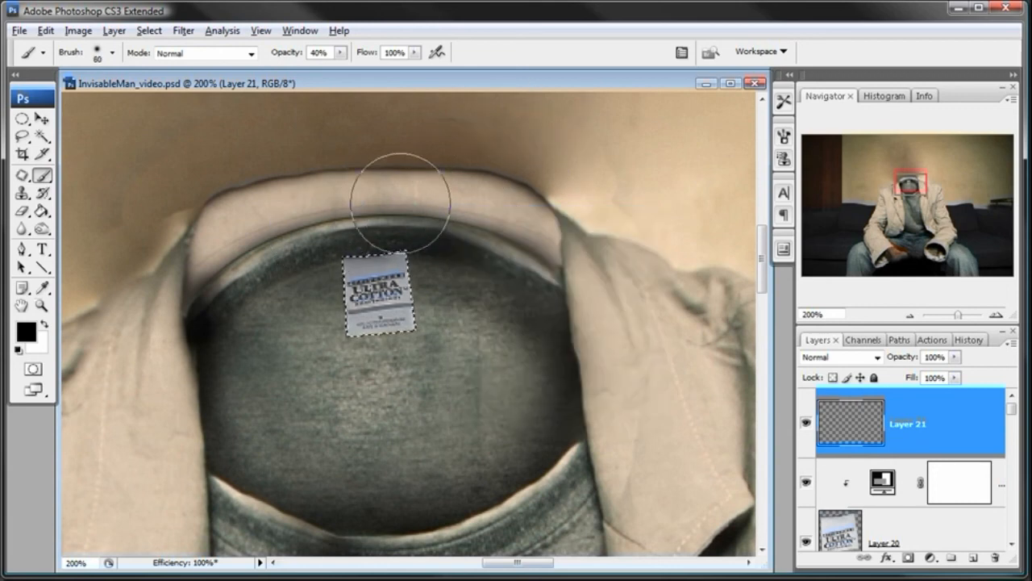
pyautogui.click(391, 196)
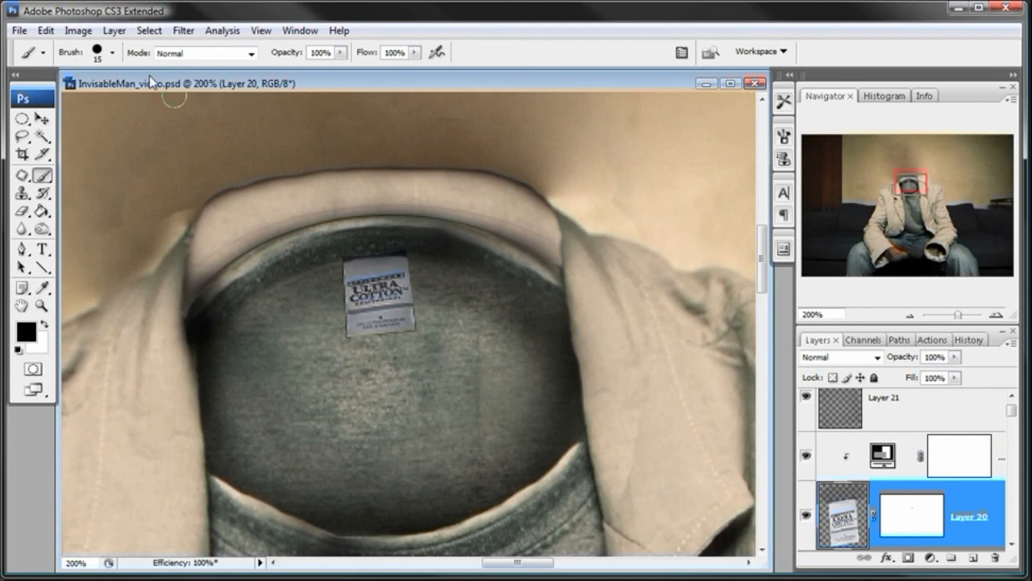
# - Add a Multiply drop shadow to the shirt tag with opacity 74%, angle 118°, distance 2 px and size 4 px
pyautogui.click(114, 33)
pyautogui.moveTo(129, 118)
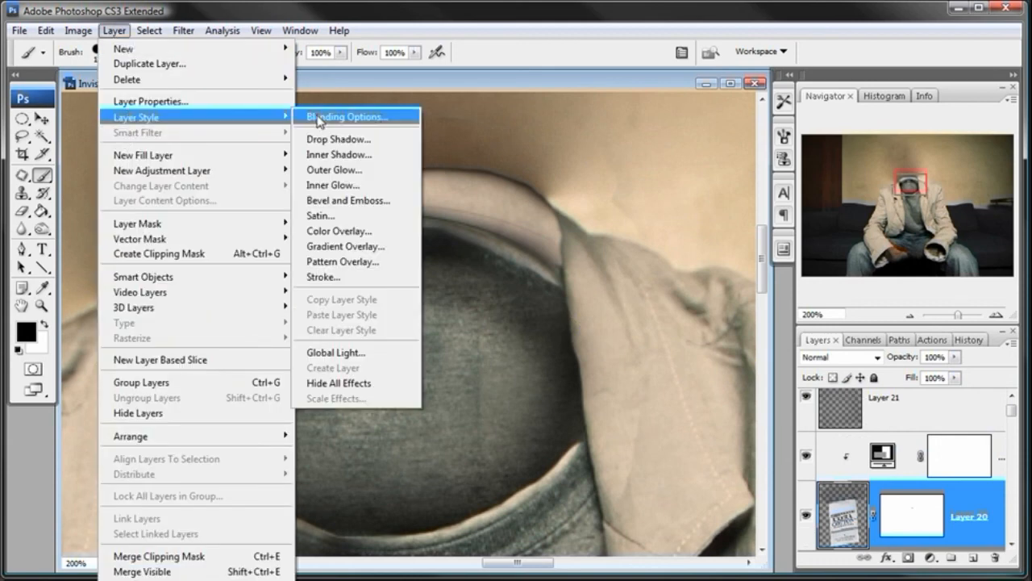
pyautogui.click(345, 141)
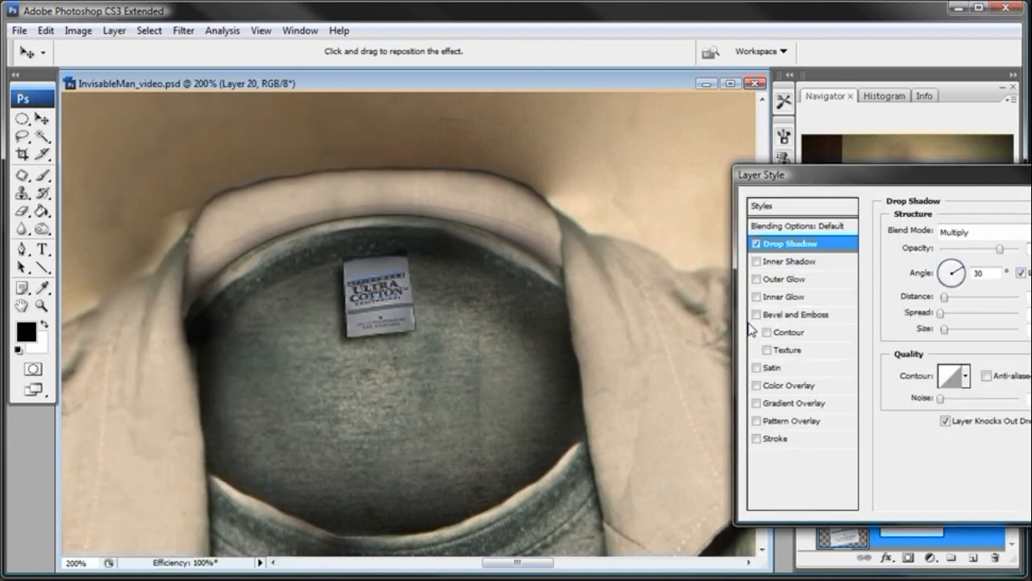
pyautogui.moveTo(903, 182); pyautogui.dragTo(744, 177)
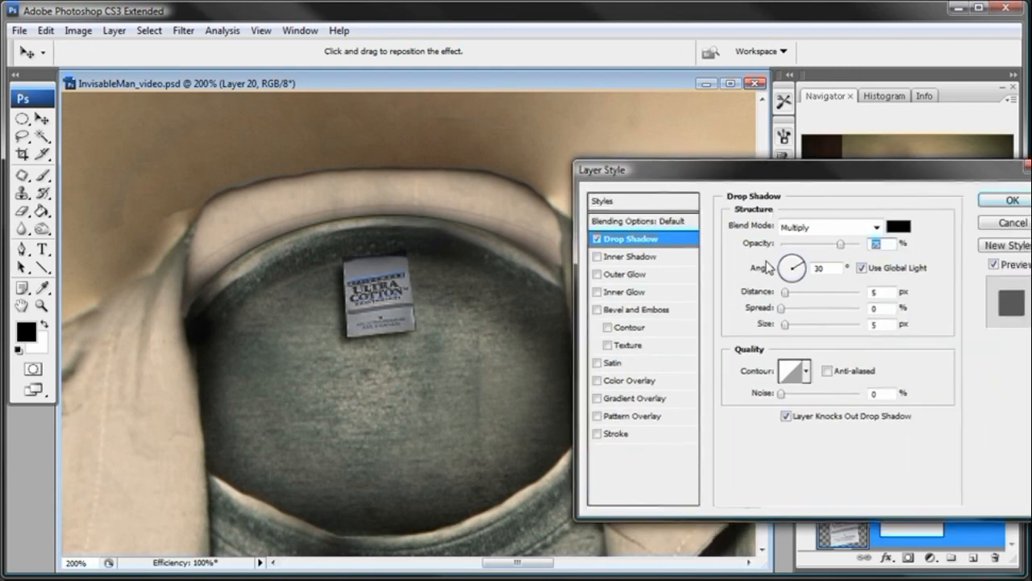
pyautogui.moveTo(779, 256); pyautogui.dragTo(847, 243)
pyautogui.click(797, 244)
pyautogui.doubleClick(873, 292)
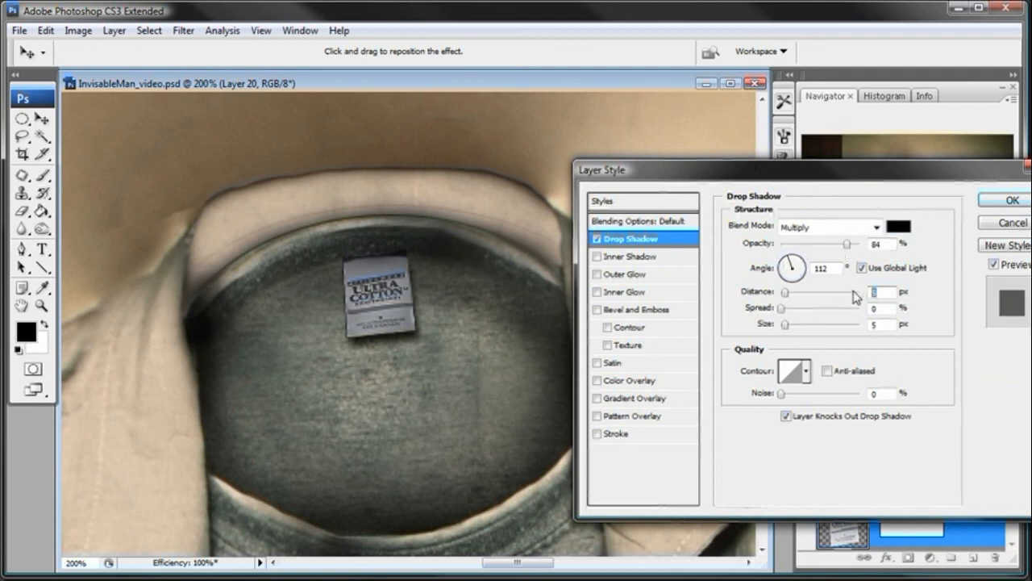
pyautogui.write('2')
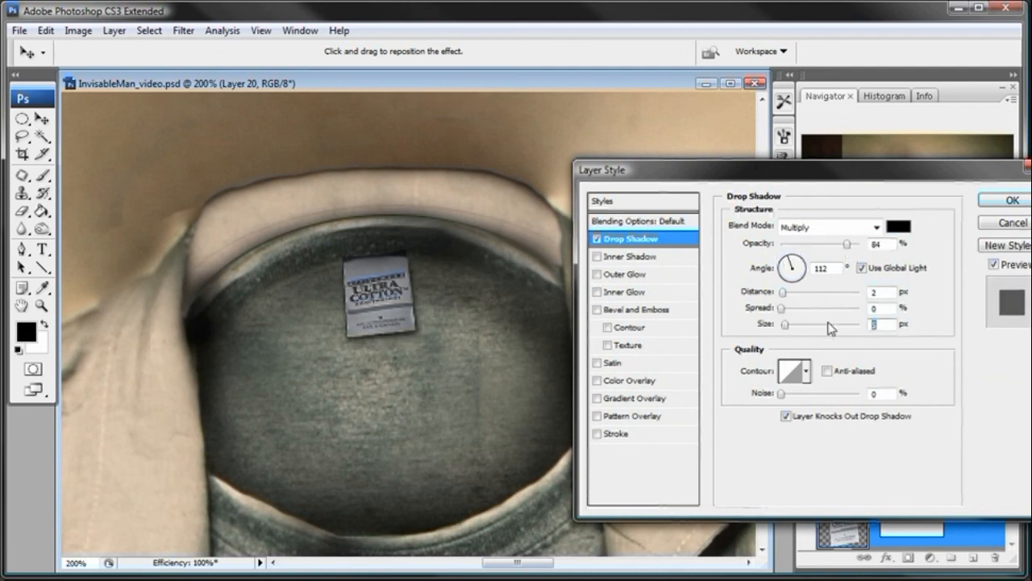
pyautogui.write('2')
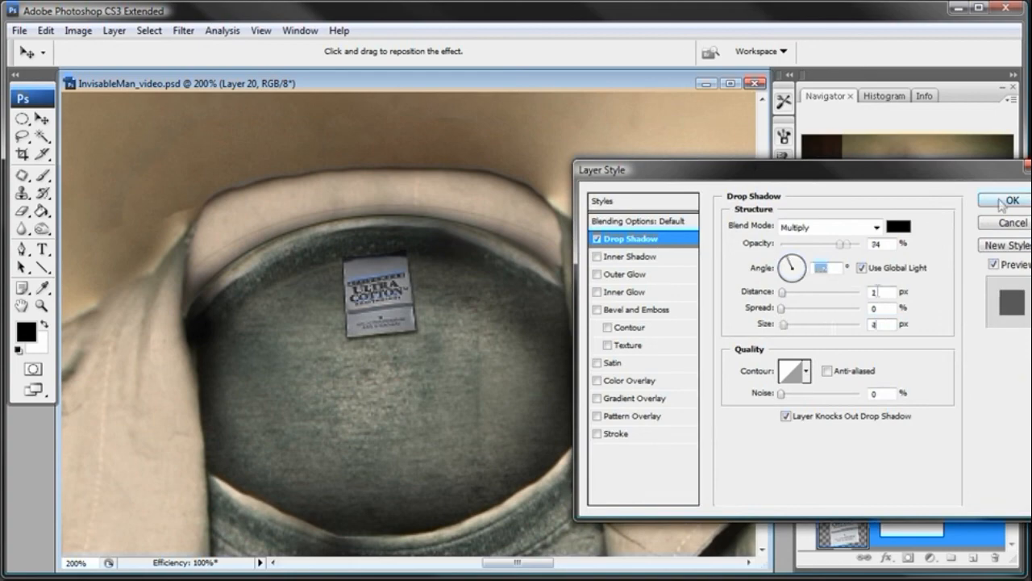
pyautogui.click(1012, 199)
pyautogui.press('b')
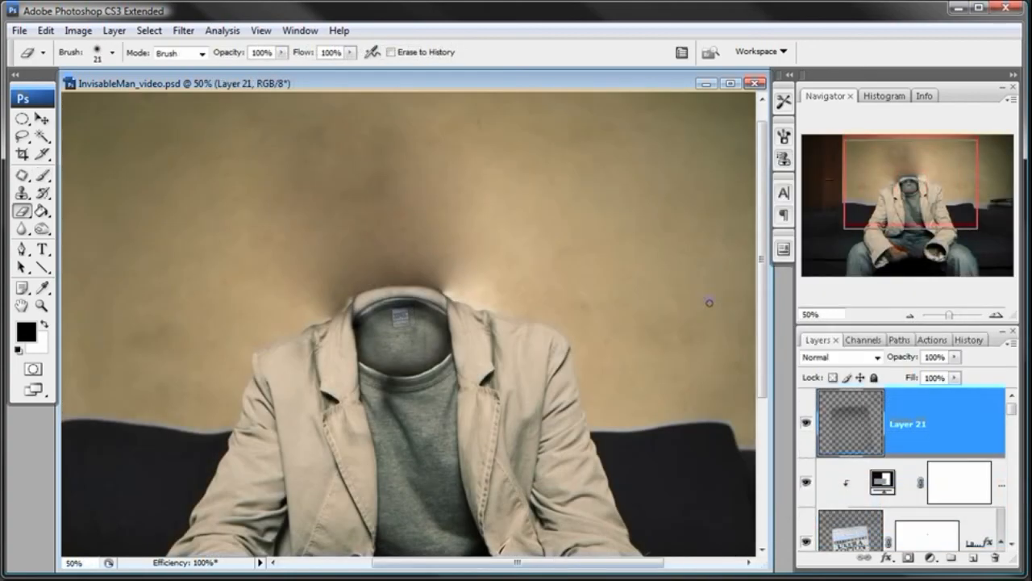
# - Soften the tag's drop shadow by setting its distance to 4 px and its opacity to 47%
pyautogui.moveTo(484, 406); pyautogui.dragTo(457, 297)
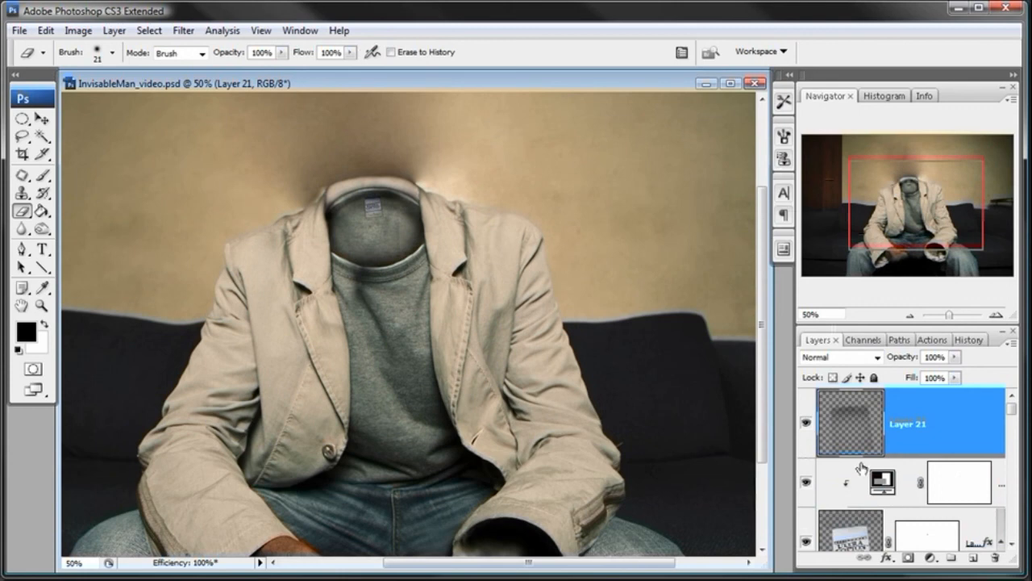
pyautogui.scroll(-2, 1013, 419)
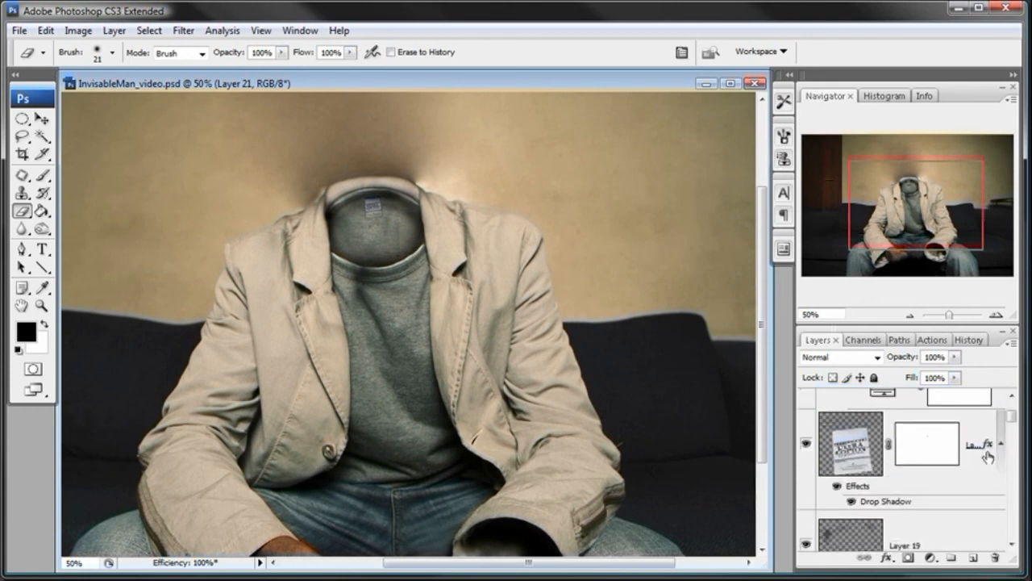
pyautogui.doubleClick(987, 447)
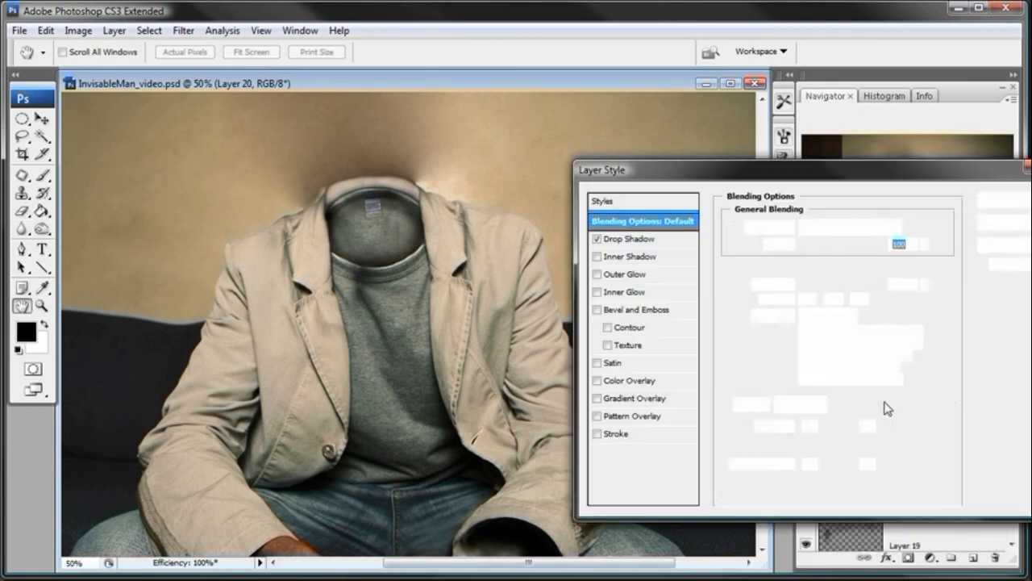
pyautogui.click(640, 242)
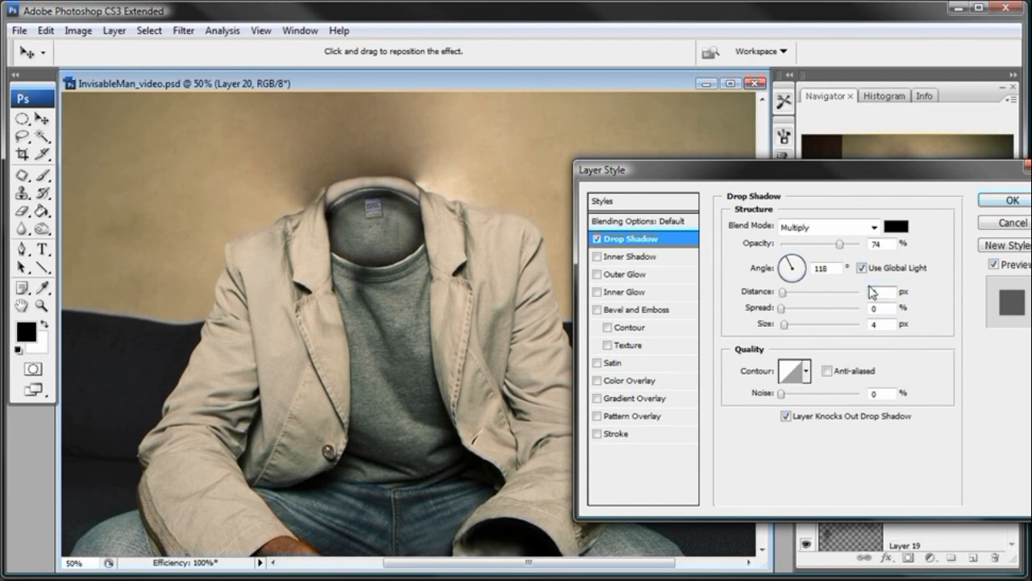
pyautogui.write('4')
pyautogui.moveTo(839, 243); pyautogui.dragTo(810, 244)
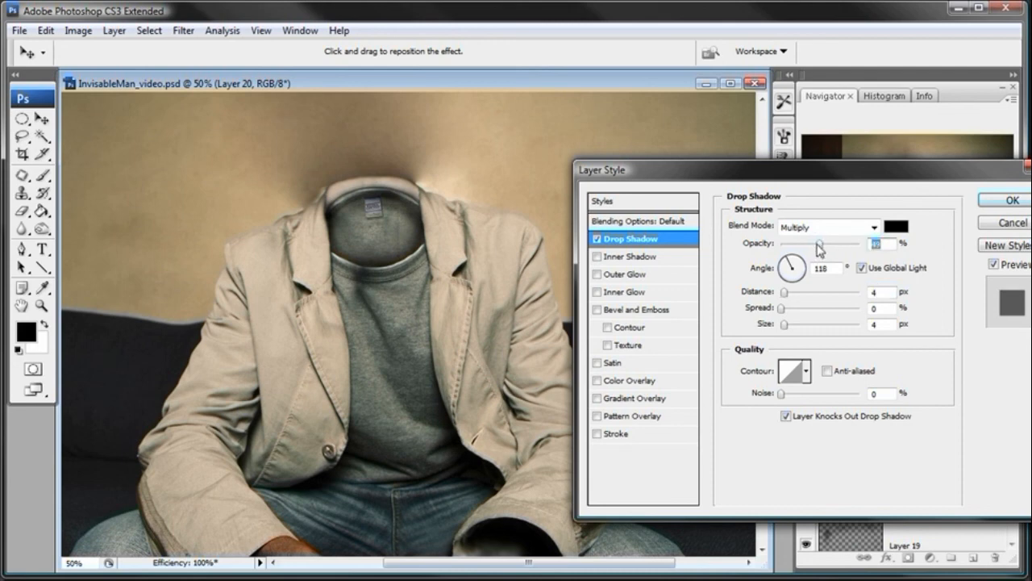
pyautogui.click(819, 249)
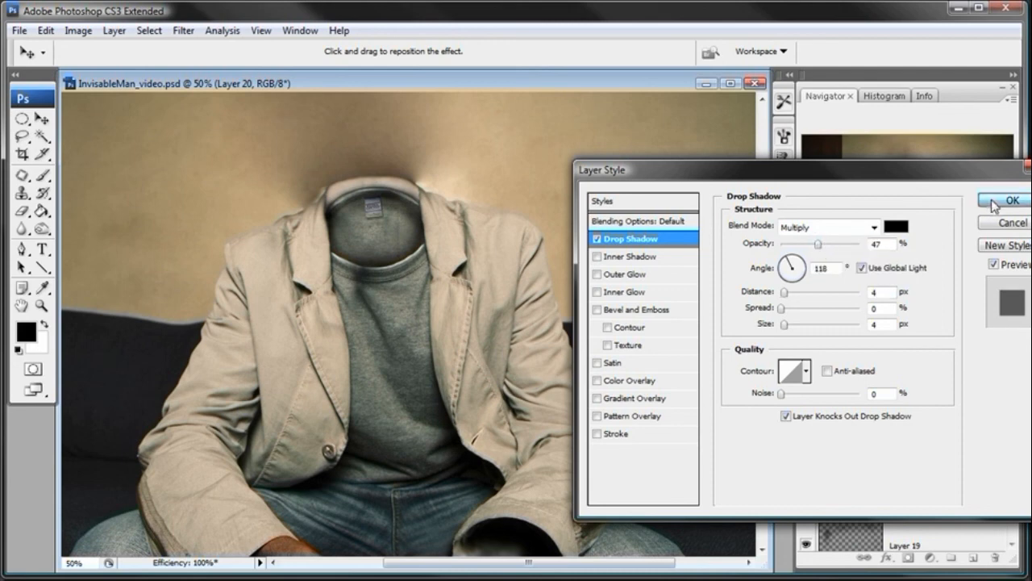
pyautogui.click(1012, 200)
pyautogui.press('e')
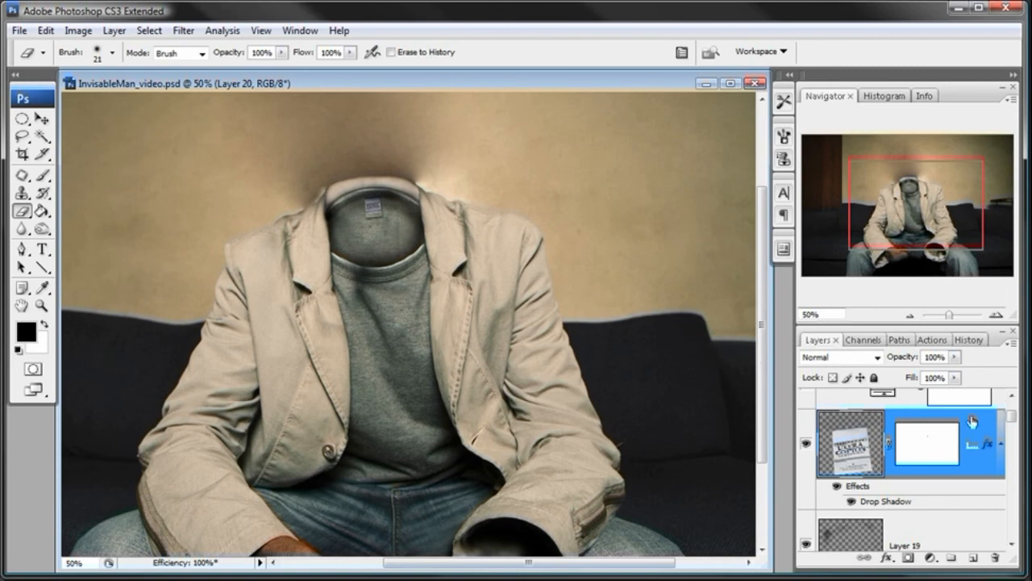
# - Apply Shadows/Highlights to the shirt fabric inside the neckline on Layer 12, with shadows at 7% and the highlights reduced, and compare it by toggling the layer
pyautogui.scroll(-4, 1011, 419)
pyautogui.click(856, 436)
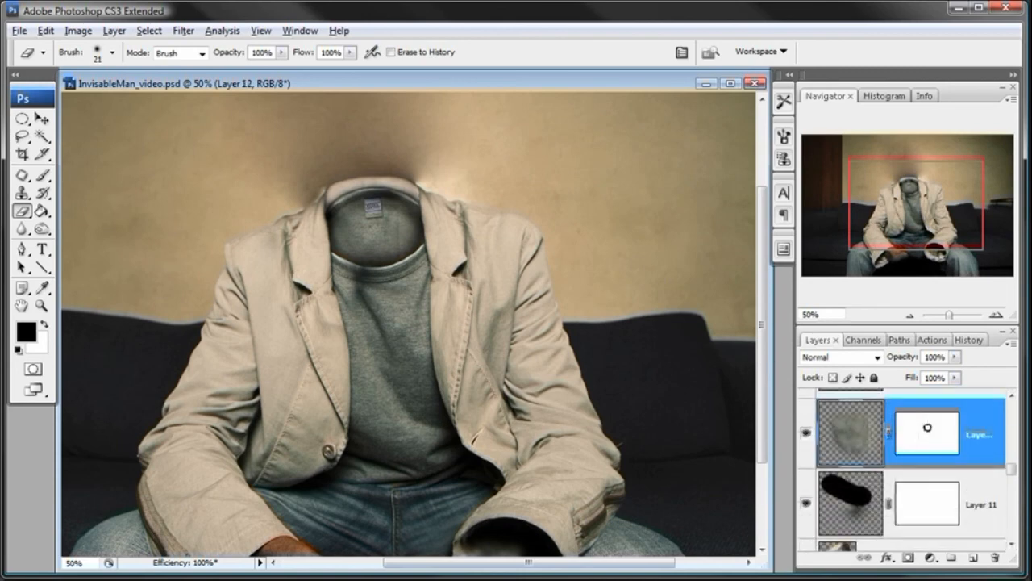
pyautogui.click(78, 31)
pyautogui.moveTo(103, 71)
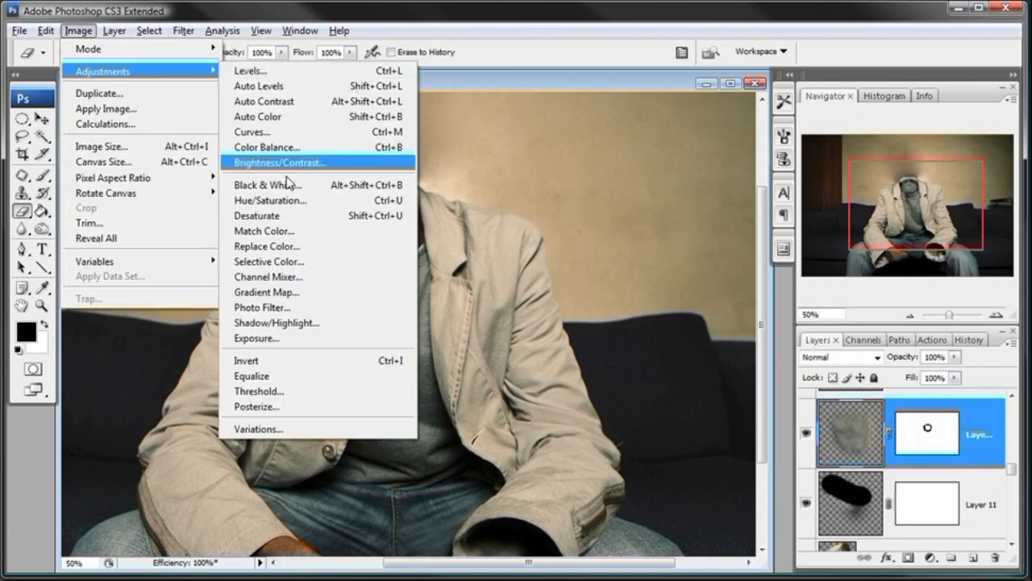
pyautogui.click(270, 324)
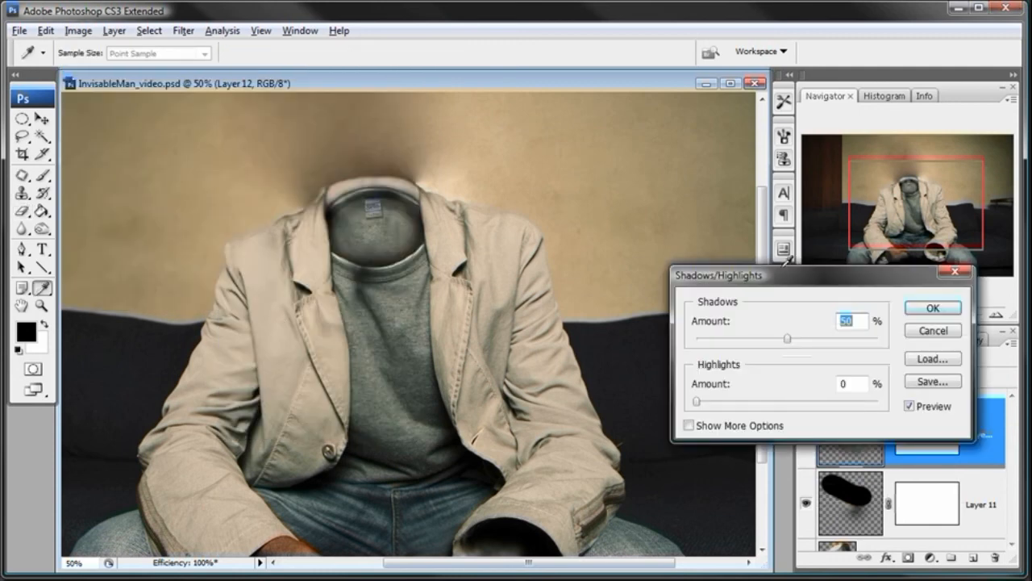
pyautogui.click(748, 339)
pyautogui.click(709, 338)
pyautogui.click(752, 402)
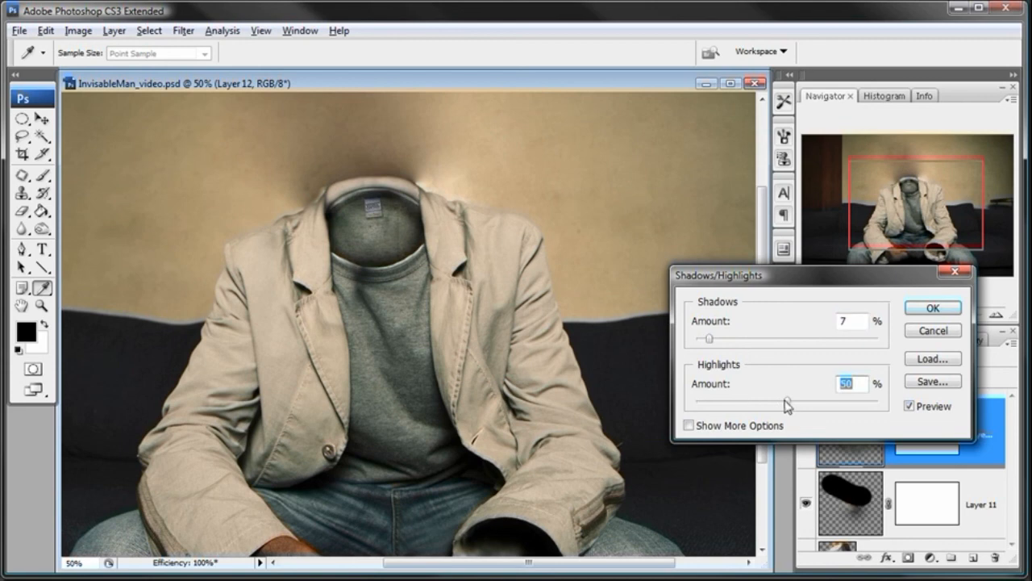
pyautogui.click(775, 401)
pyautogui.press('Return')
pyautogui.click(807, 434)
pyautogui.click(806, 434)
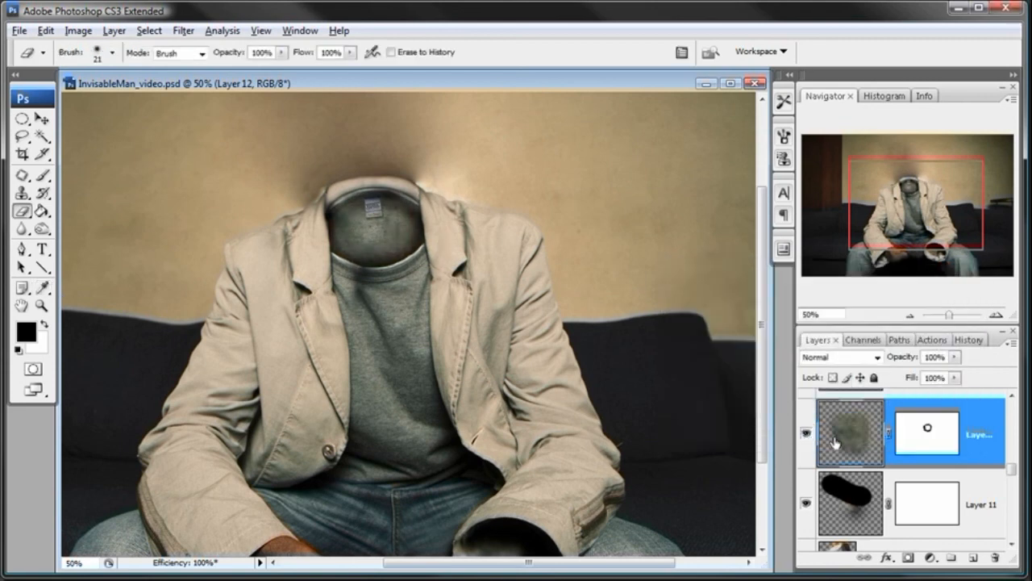
# - Paint on Layer 12's mask with a soft 102 px black brush to blend the fabric's edges inside the neck opening
pyautogui.click(41, 305)
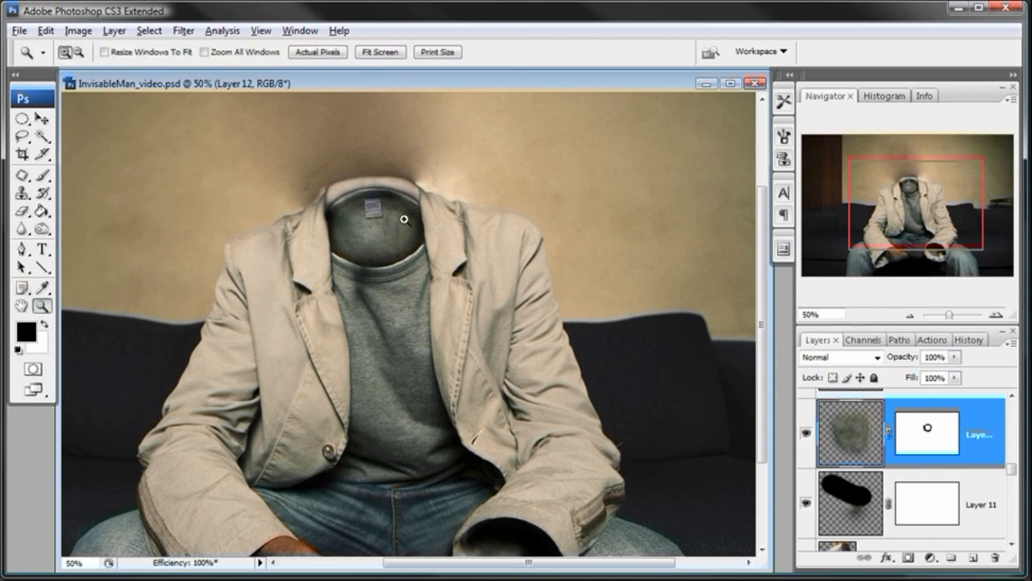
pyautogui.click(402, 220)
pyautogui.click(390, 324)
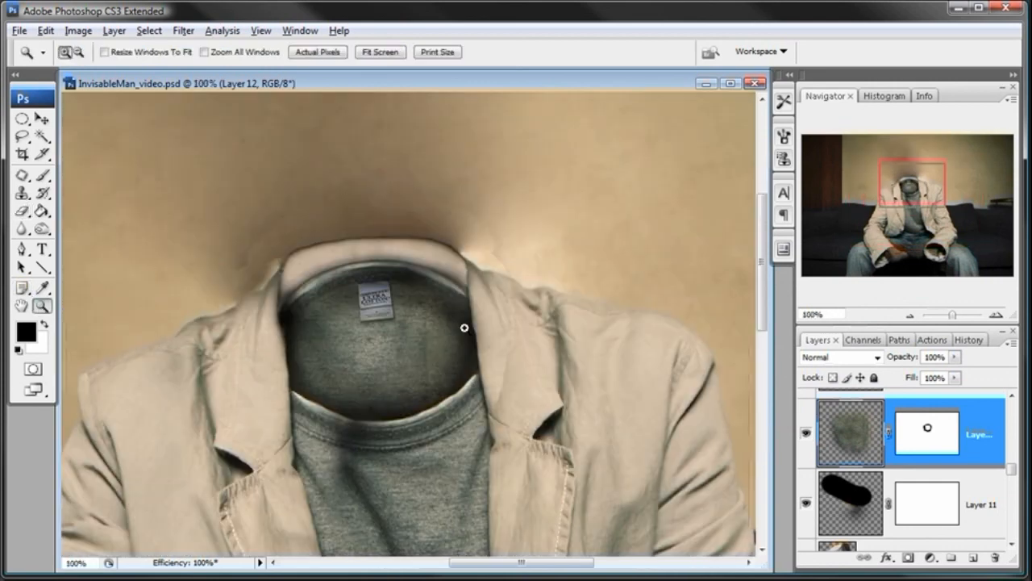
pyautogui.click(952, 426)
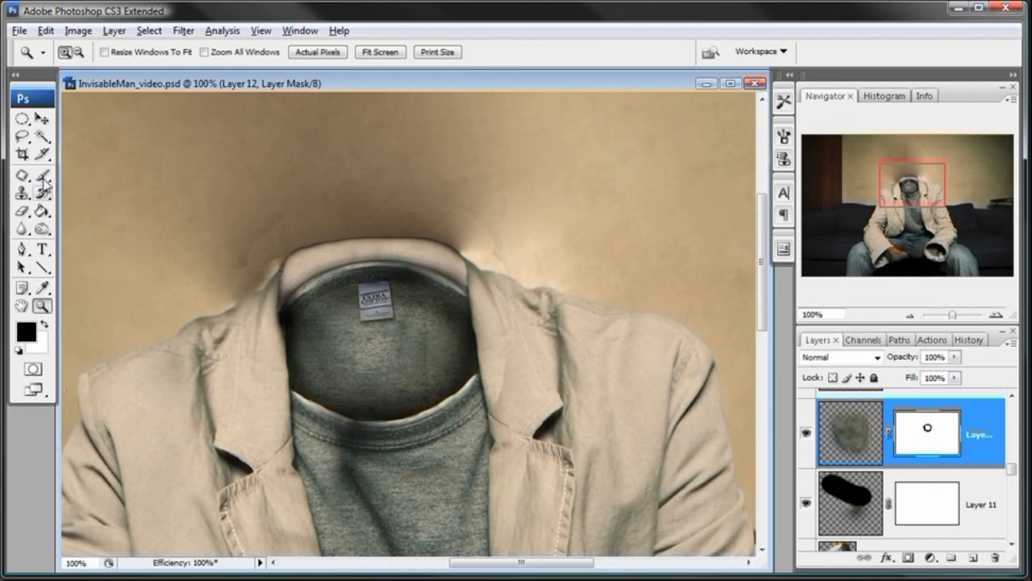
pyautogui.click(41, 175)
pyautogui.rightClick(489, 197)
pyautogui.click(574, 224)
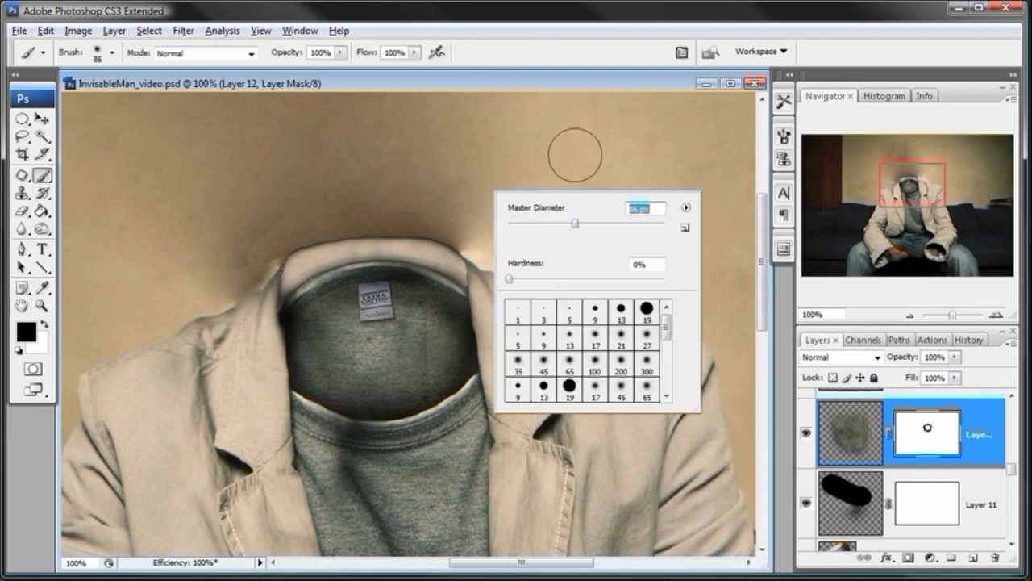
pyautogui.click(587, 224)
pyautogui.click(578, 85)
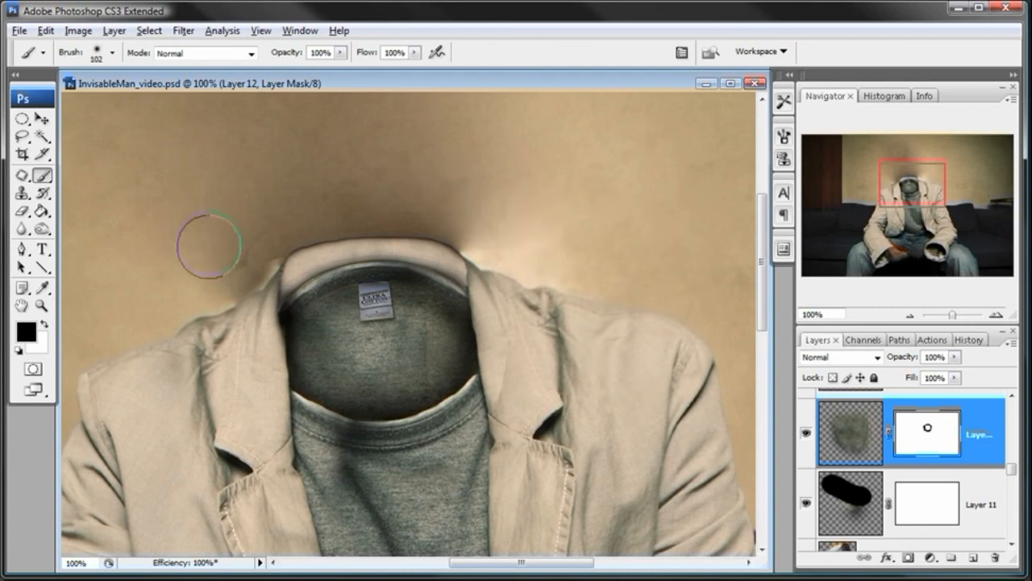
pyautogui.moveTo(228, 255)
pyautogui.mouseDown()
pyautogui.moveTo(247, 249)
pyautogui.moveTo(218, 250)
pyautogui.moveTo(247, 214)
pyautogui.moveTo(188, 246)
pyautogui.mouseUp()
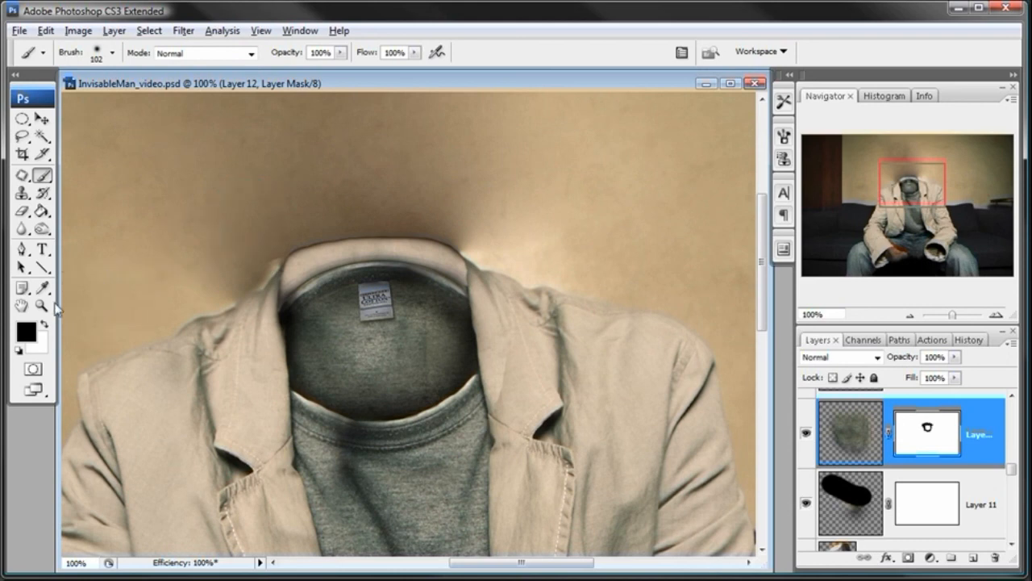
# - Hide the stray jacket edges on both sides of the back collar by painting Layer 10's mask with a soft 56 px black brush
pyautogui.click(41, 306)
pyautogui.click(280, 289)
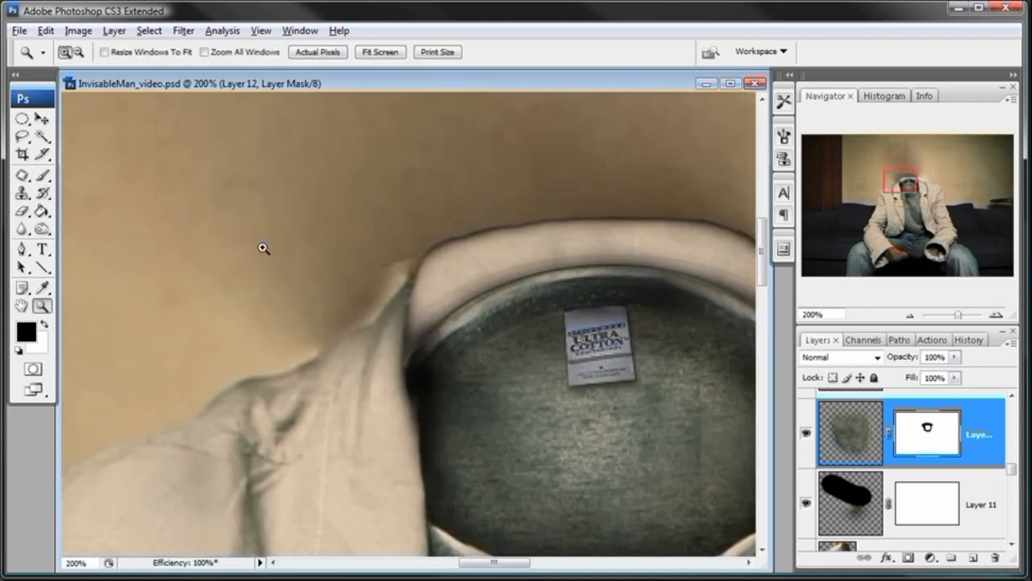
pyautogui.click(42, 119)
pyautogui.rightClick(401, 276)
pyautogui.click(423, 281)
pyautogui.click(807, 513)
pyautogui.click(808, 514)
pyautogui.click(901, 513)
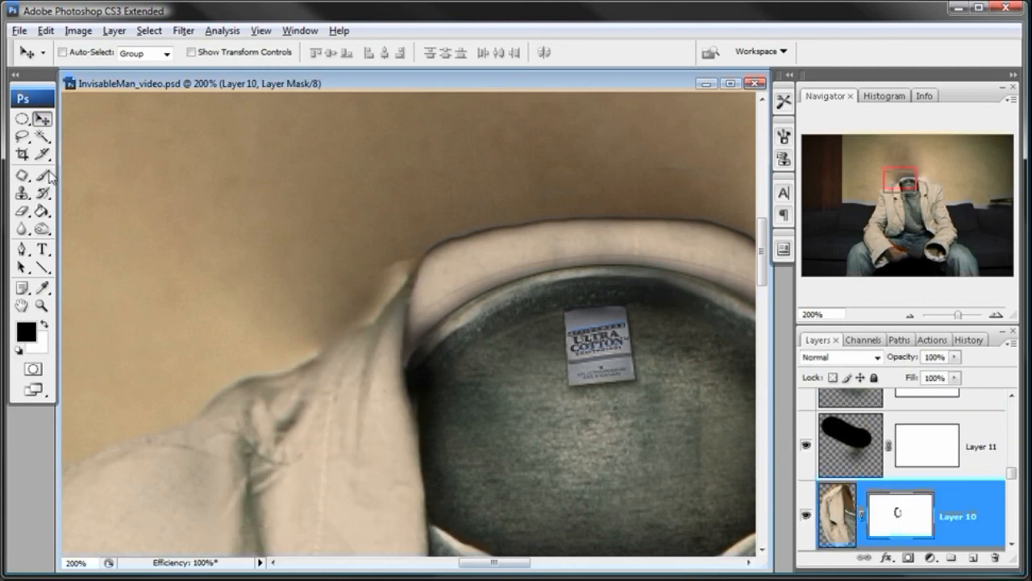
pyautogui.click(42, 175)
pyautogui.rightClick(337, 186)
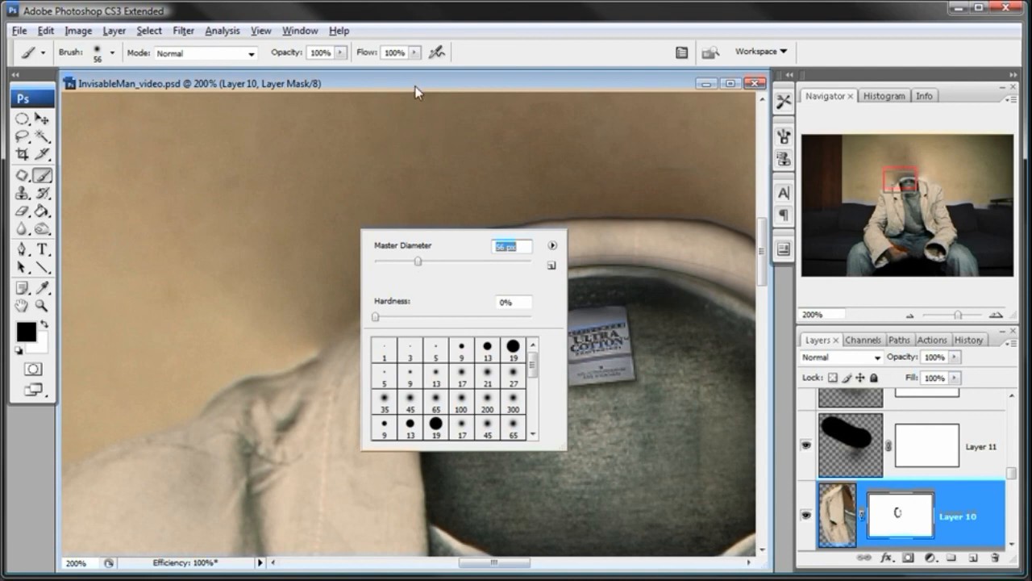
pyautogui.write('56')
pyautogui.press('Return')
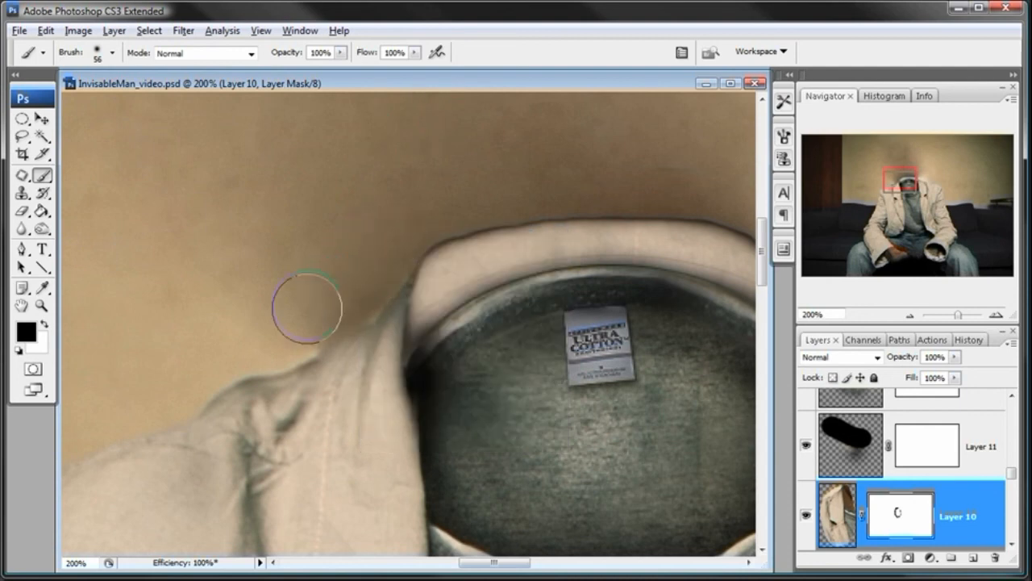
pyautogui.moveTo(524, 218); pyautogui.dragTo(252, 216)
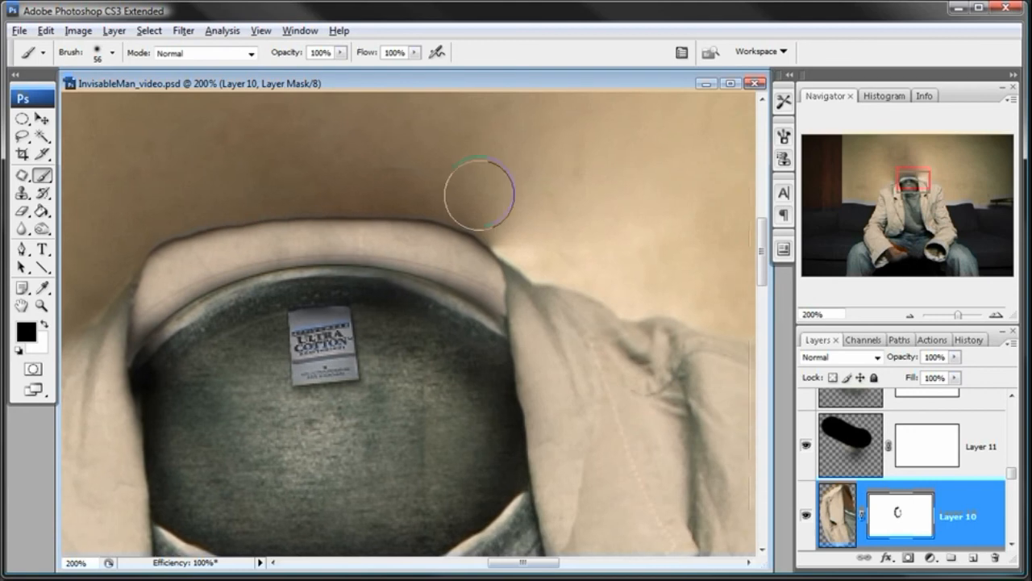
pyautogui.moveTo(515, 218)
pyautogui.mouseDown()
pyautogui.moveTo(539, 230)
pyautogui.moveTo(522, 227)
pyautogui.moveTo(536, 201)
pyautogui.mouseUp()
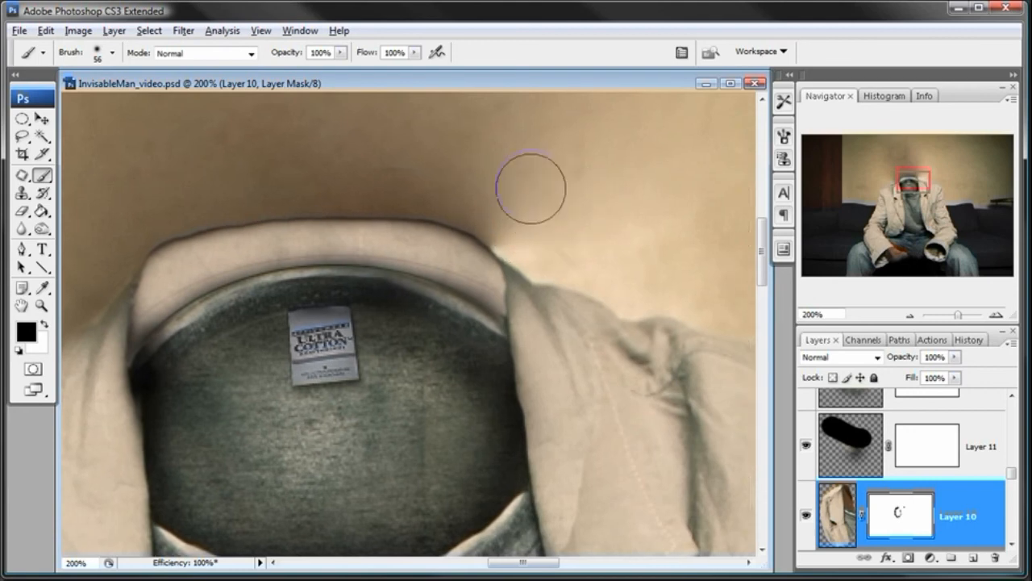
# - Check which layer holds the wall above the collar by selecting Background copy and toggling its visibility, and review the figure at 50%
pyautogui.click(42, 118)
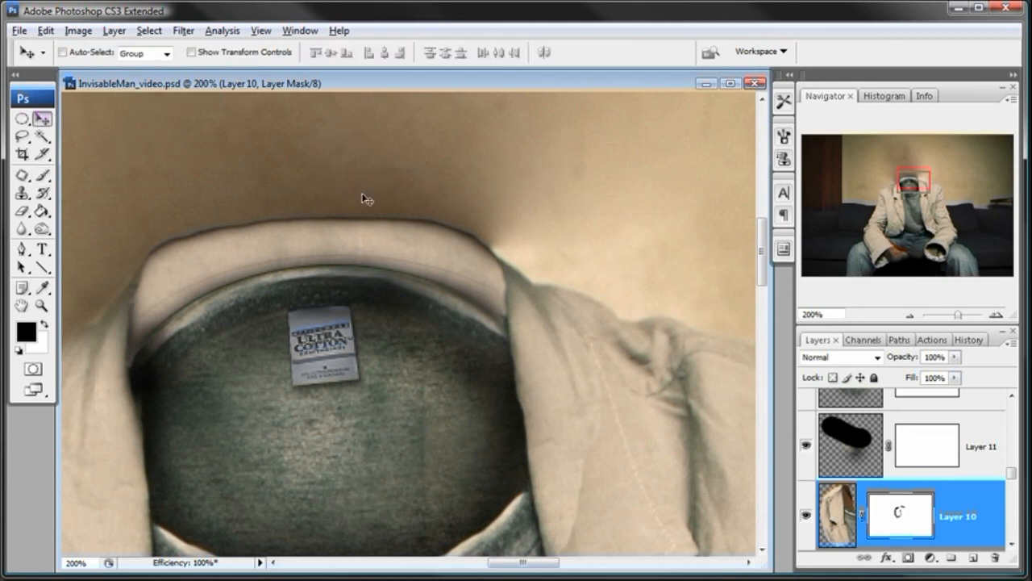
pyautogui.rightClick(394, 177)
pyautogui.click(438, 189)
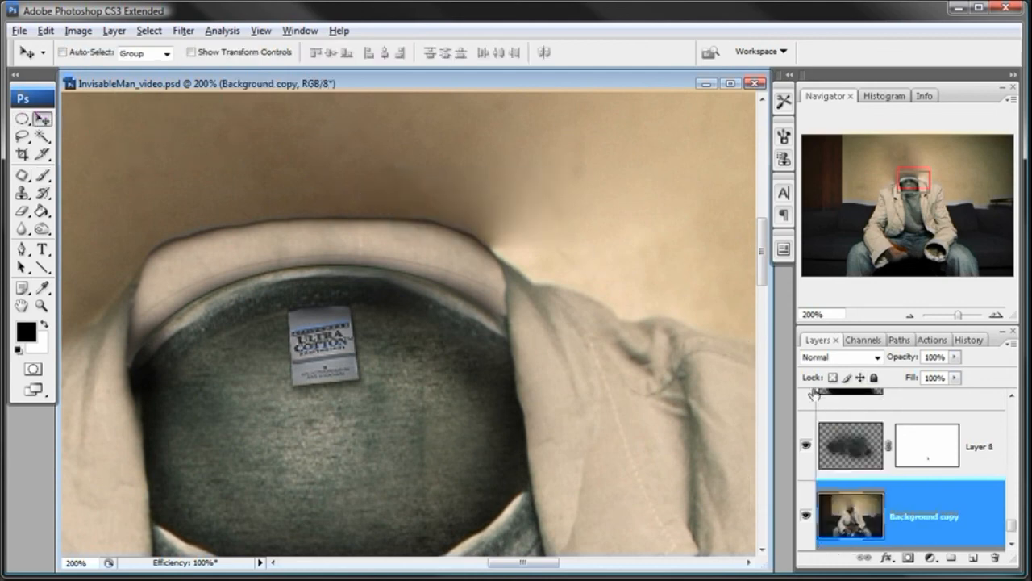
pyautogui.click(806, 514)
pyautogui.click(805, 513)
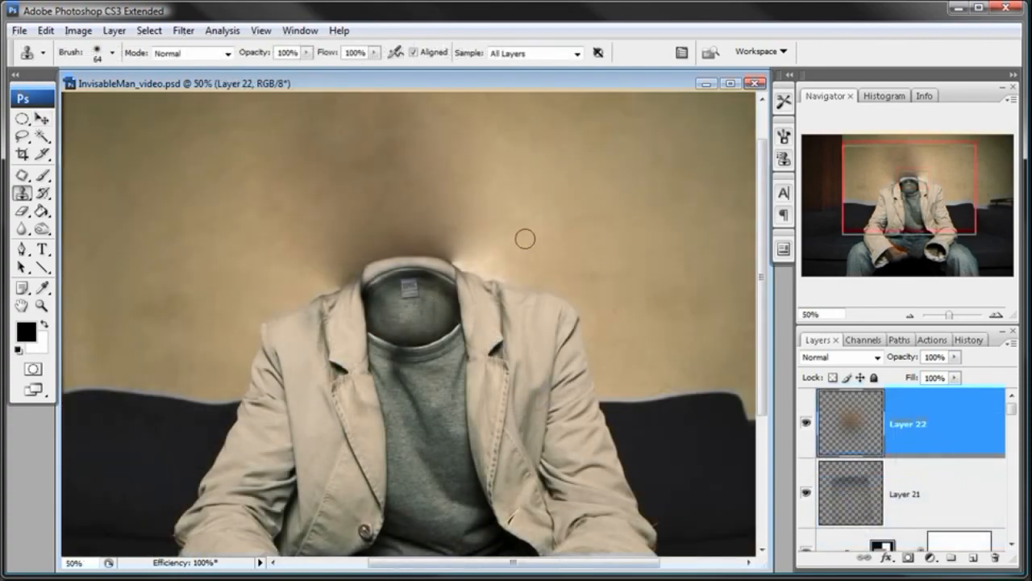
pyautogui.moveTo(547, 343); pyautogui.dragTo(519, 243)
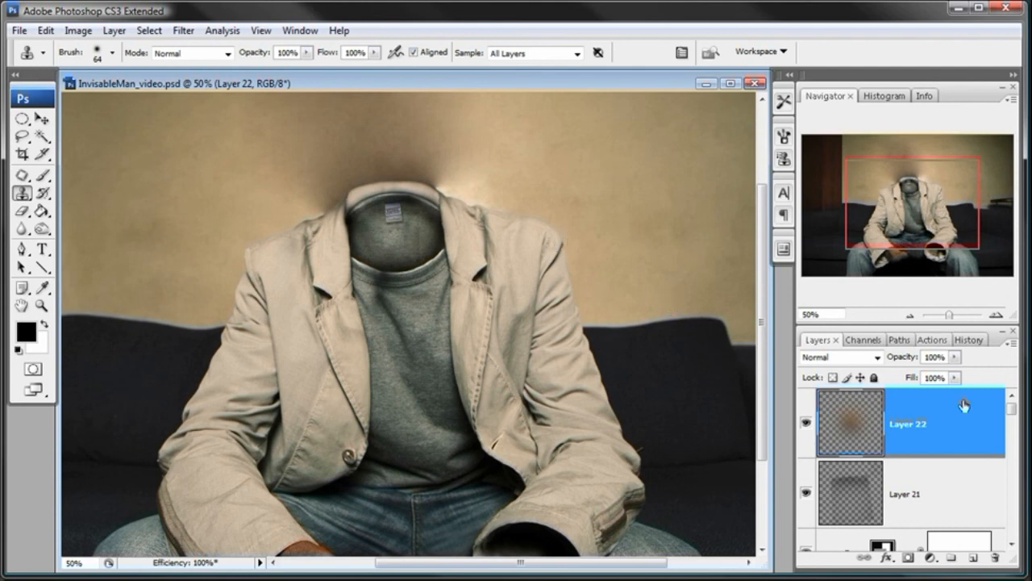
# - Inspect the bright wall patch beside the collar at 66.7% by toggling the Background copy layer's visibility and selecting that layer
pyautogui.moveTo(1014, 419); pyautogui.dragTo(1012, 529)
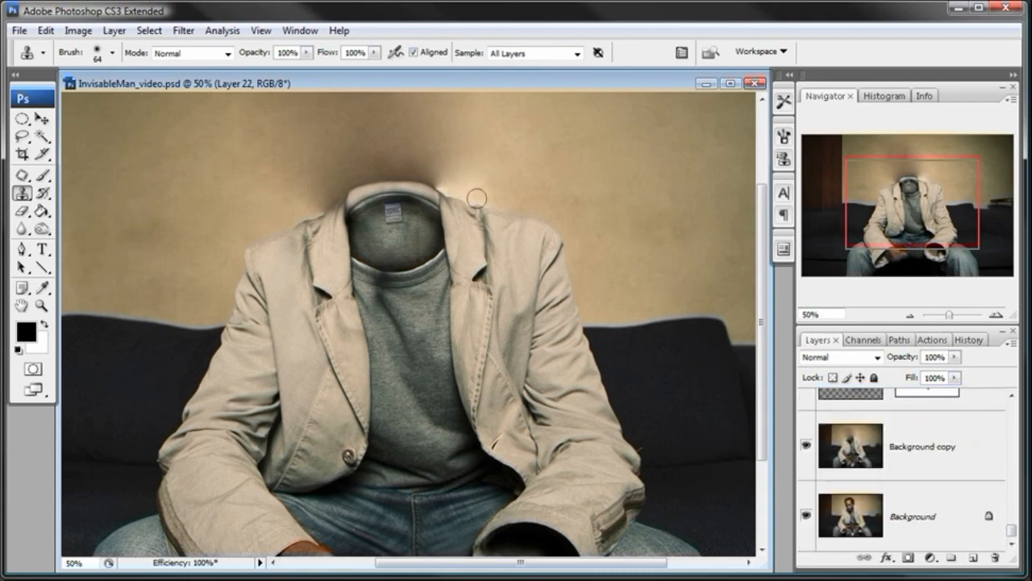
pyautogui.click(41, 306)
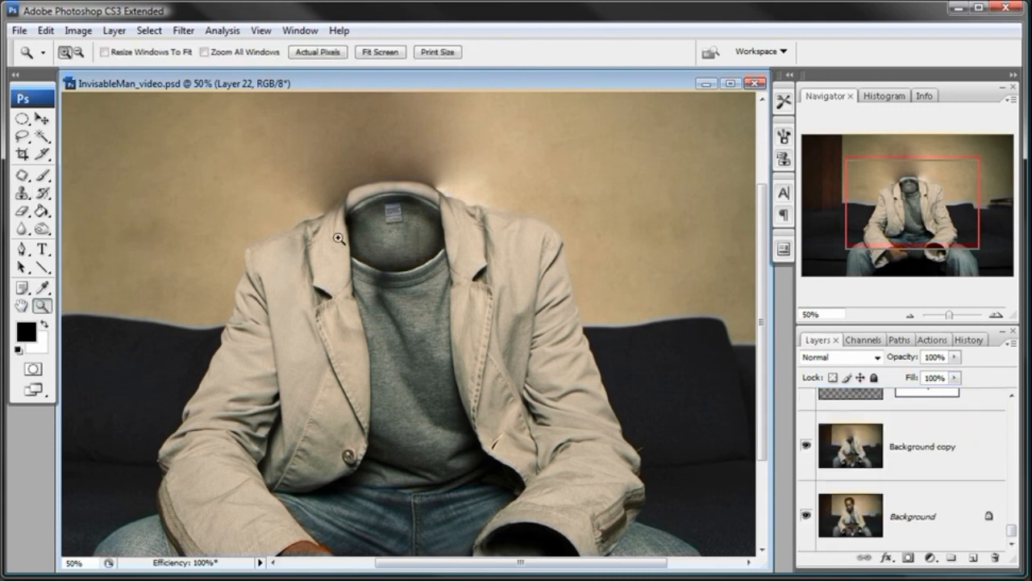
pyautogui.click(460, 192)
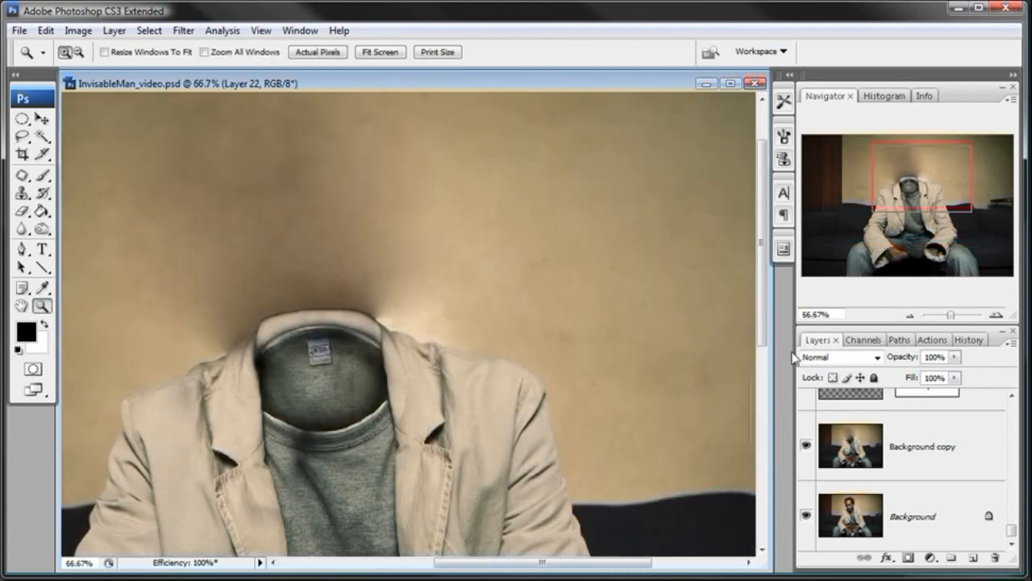
pyautogui.click(806, 445)
pyautogui.click(805, 444)
pyautogui.click(887, 447)
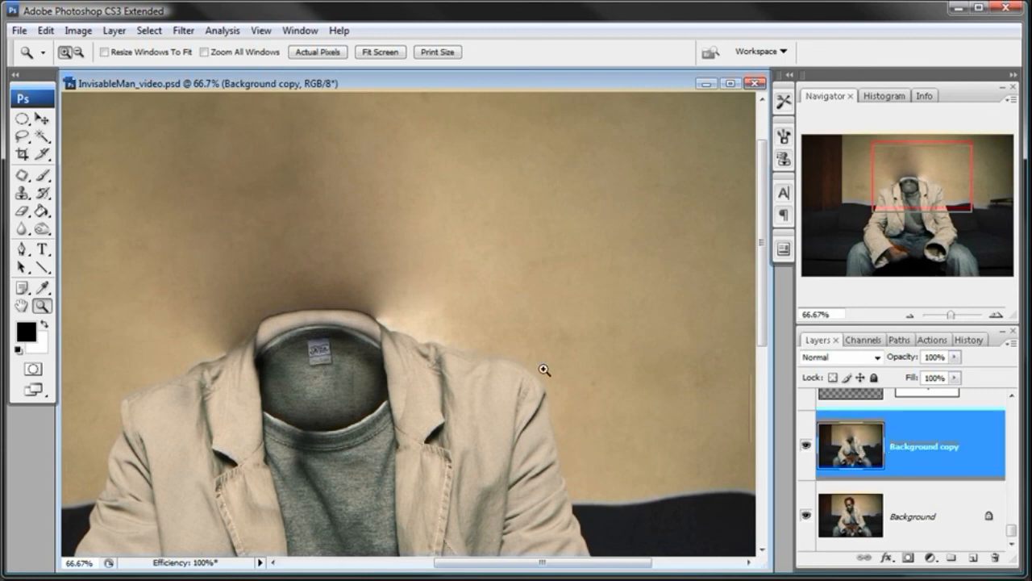
# - Clone nearby wall texture over the bright patch beside the collar on Layer 22 with a 64 px Clone Stamp, undoing the last stroke
pyautogui.click(22, 192)
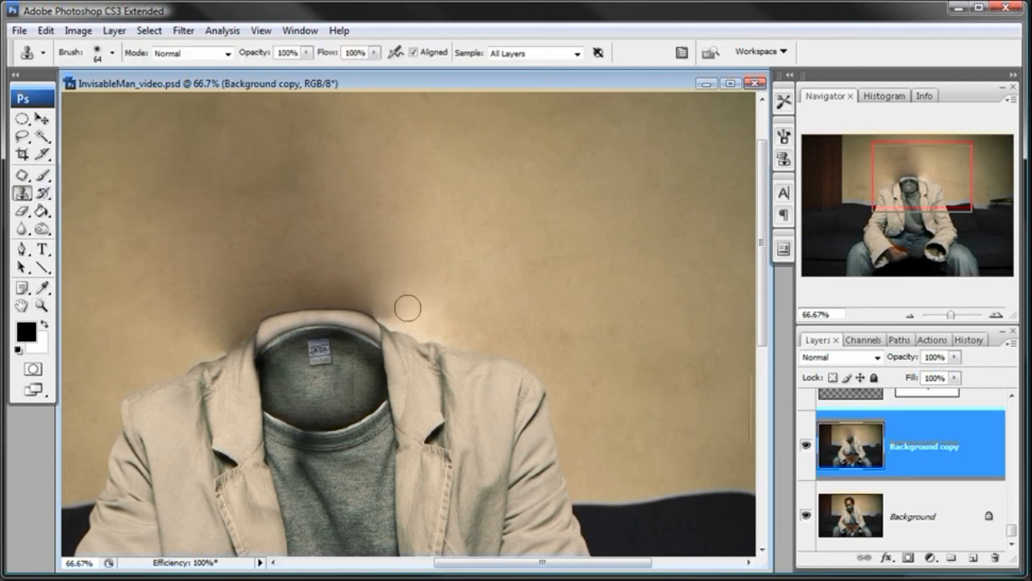
pyautogui.hotkey('alt', '.')
pyautogui.keyDown('alt'); pyautogui.click(374, 292); pyautogui.keyUp('alt')
pyautogui.moveTo(382, 306); pyautogui.dragTo(443, 325)
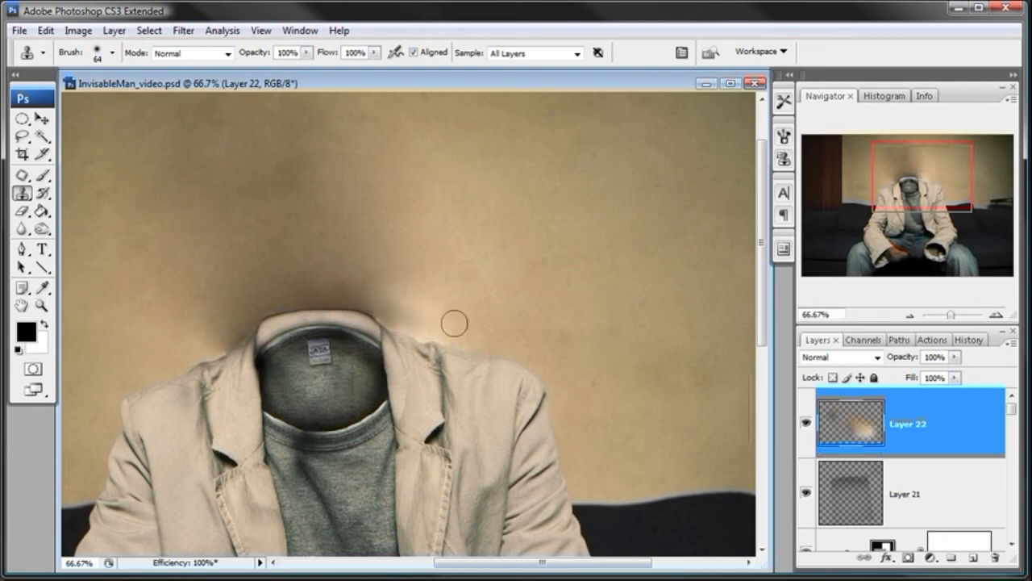
pyautogui.keyDown('alt'); pyautogui.click(384, 291); pyautogui.keyUp('alt')
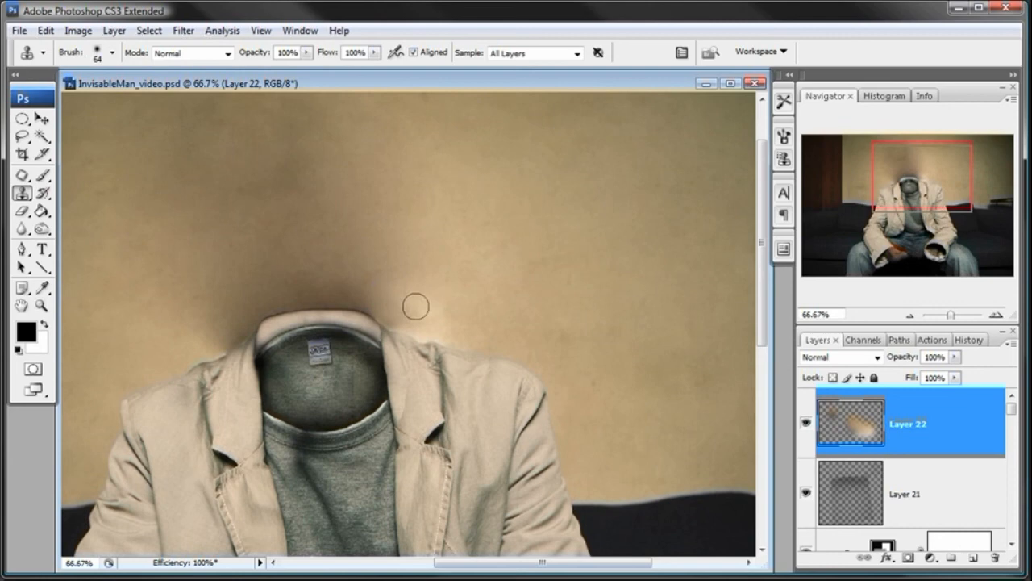
pyautogui.moveTo(415, 307); pyautogui.dragTo(437, 315)
pyautogui.hotkey('ctrl', 'z')
# - Even out the wall along the collar's bright side on Layer 22, using a soft 116 px Clone Stamp with samples from the surrounding wall
pyautogui.rightClick(414, 298)
pyautogui.click(529, 294)
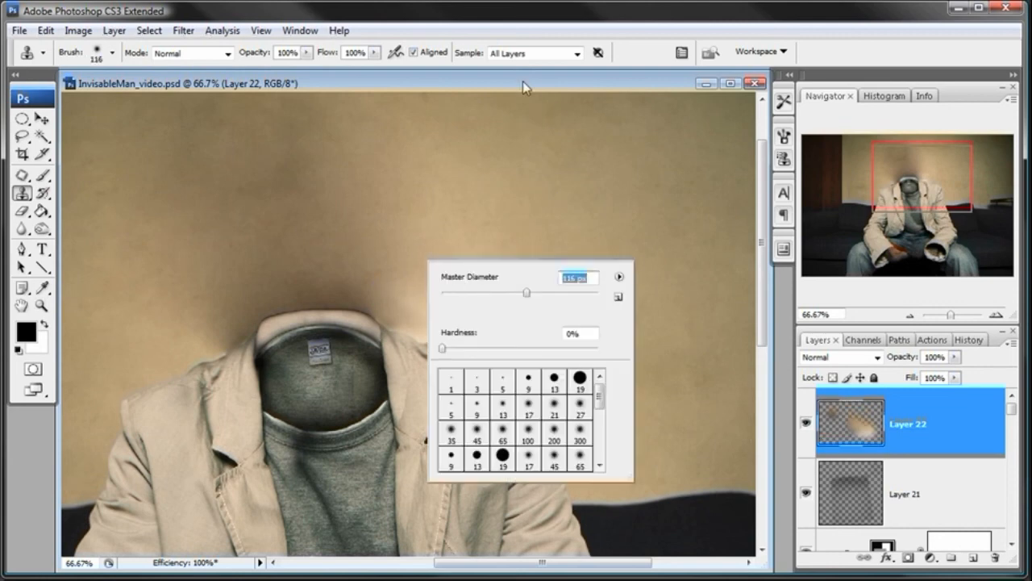
pyautogui.press('Return')
pyautogui.keyDown('alt'); pyautogui.click(388, 254); pyautogui.keyUp('alt')
pyautogui.moveTo(417, 305)
pyautogui.mouseDown()
pyautogui.moveTo(427, 304)
pyautogui.moveTo(416, 294)
pyautogui.moveTo(427, 301)
pyautogui.mouseUp()
pyautogui.hotkey('ctrl', 'z')
pyautogui.keyDown('alt'); pyautogui.click(451, 264); pyautogui.keyUp('alt')
pyautogui.keyDown('alt'); pyautogui.click(504, 297); pyautogui.keyUp('alt')
pyautogui.click(438, 321)
pyautogui.keyDown('alt'); pyautogui.click(504, 300); pyautogui.keyUp('alt')
pyautogui.moveTo(473, 315)
pyautogui.mouseDown()
pyautogui.moveTo(394, 309)
pyautogui.moveTo(509, 219)
pyautogui.moveTo(533, 237)
pyautogui.moveTo(479, 362)
pyautogui.mouseUp()
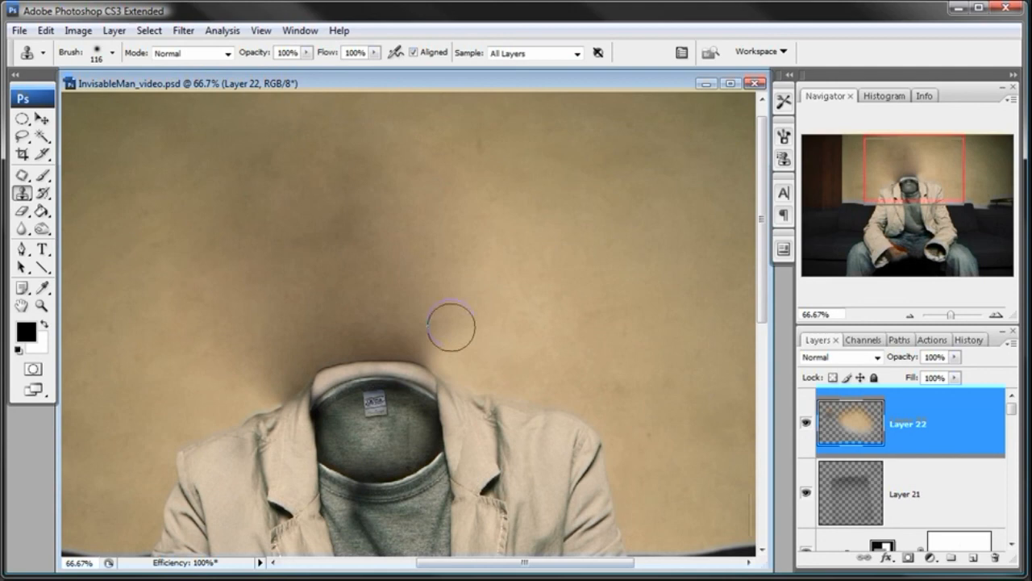
pyautogui.moveTo(435, 342)
pyautogui.mouseDown()
pyautogui.moveTo(341, 336)
pyautogui.moveTo(302, 360)
pyautogui.moveTo(388, 337)
pyautogui.moveTo(435, 339)
pyautogui.mouseUp()
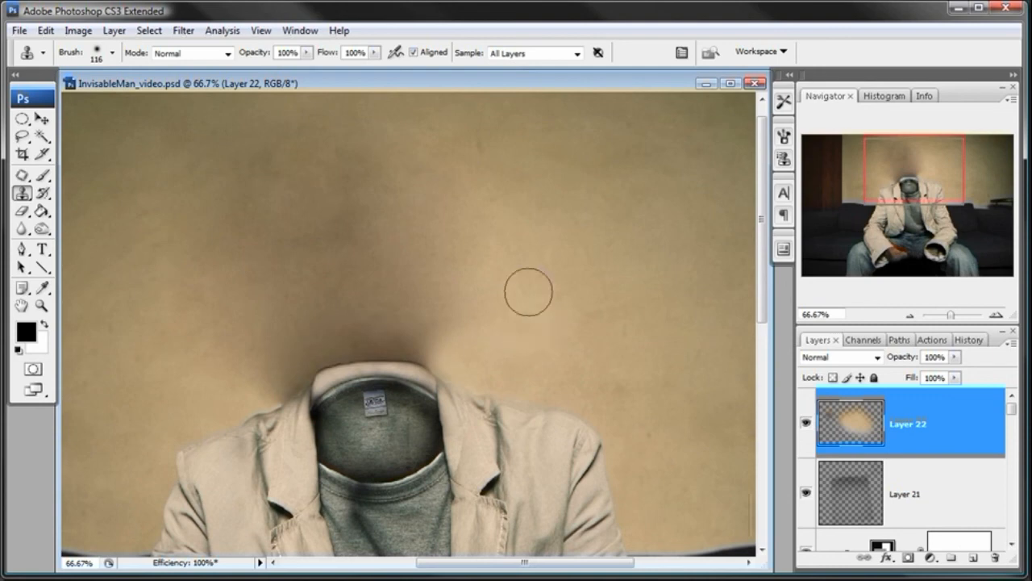
# - Clone lighter wall over the dark shadow directly behind the collar on Layer 22, undoing the stray dark blotch over the shoulder
pyautogui.moveTo(438, 338); pyautogui.dragTo(330, 341)
pyautogui.keyDown('alt'); pyautogui.click(518, 283); pyautogui.keyUp('alt')
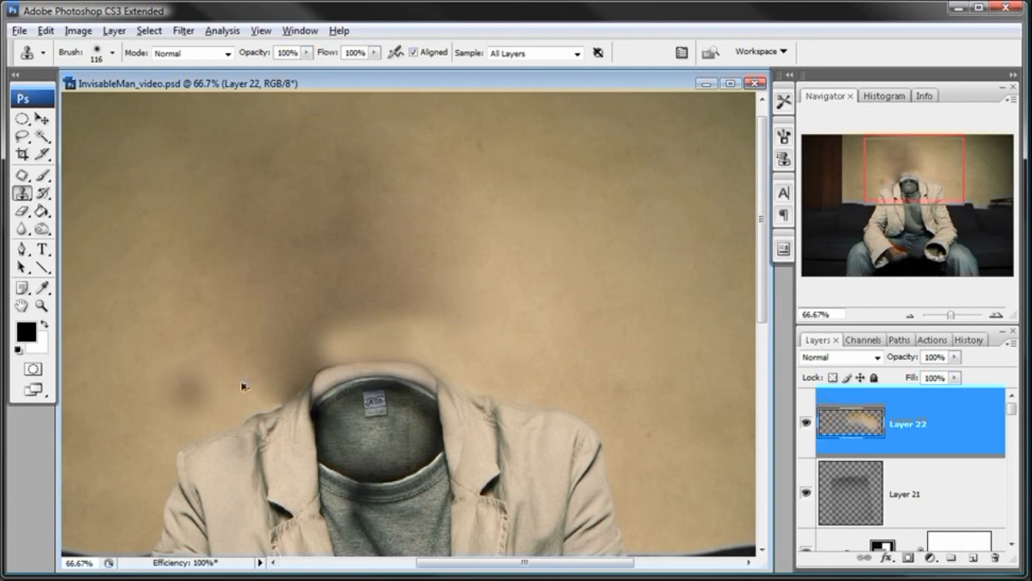
pyautogui.hotkey('ctrl', 'z')
pyautogui.moveTo(254, 379)
pyautogui.mouseDown()
pyautogui.moveTo(305, 349)
pyautogui.moveTo(331, 346)
pyautogui.moveTo(326, 315)
pyautogui.moveTo(322, 346)
pyautogui.moveTo(344, 346)
pyautogui.moveTo(319, 353)
pyautogui.mouseUp()
pyautogui.keyDown('alt'); pyautogui.click(148, 391); pyautogui.keyUp('alt')
pyautogui.keyDown('alt'); pyautogui.click(219, 393); pyautogui.keyUp('alt')
pyautogui.click(321, 350)
# - Clone clean wall sampled from both sides over the lower part of the head shadow above the collar
pyautogui.keyDown('alt'); pyautogui.click(565, 296); pyautogui.keyUp('alt')
pyautogui.click(413, 302)
pyautogui.moveTo(413, 303); pyautogui.dragTo(264, 336)
pyautogui.keyDown('alt'); pyautogui.click(617, 252); pyautogui.keyUp('alt')
pyautogui.click(444, 283)
pyautogui.moveTo(444, 283); pyautogui.dragTo(411, 287)
pyautogui.keyDown('alt'); pyautogui.click(178, 399); pyautogui.keyUp('alt')
pyautogui.moveTo(276, 373); pyautogui.dragTo(310, 355)
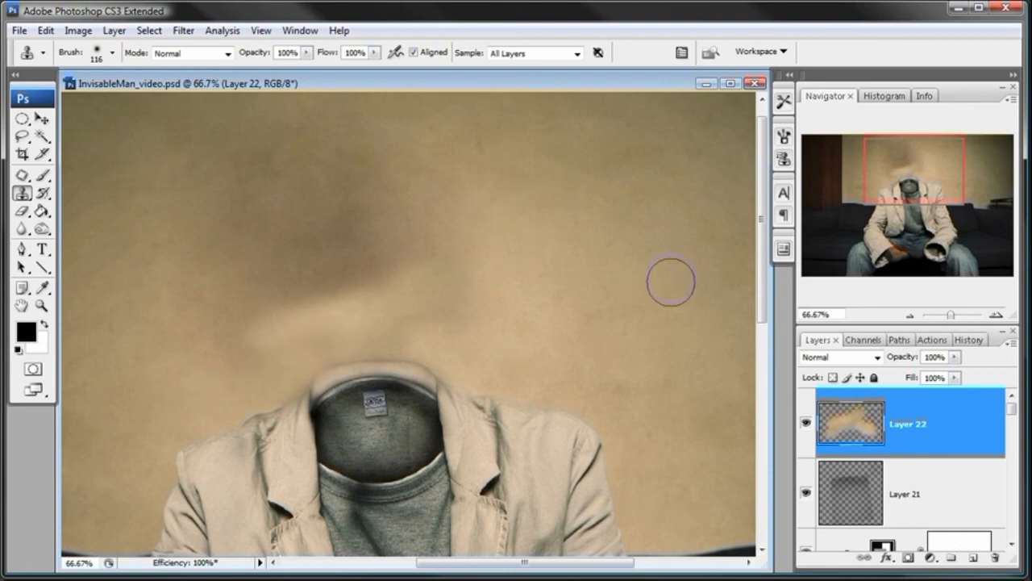
# - Outline a clean wall area beside the head shadow with the Patch tool set to Destination, and try patching on Layer 22
pyautogui.click(911, 315)
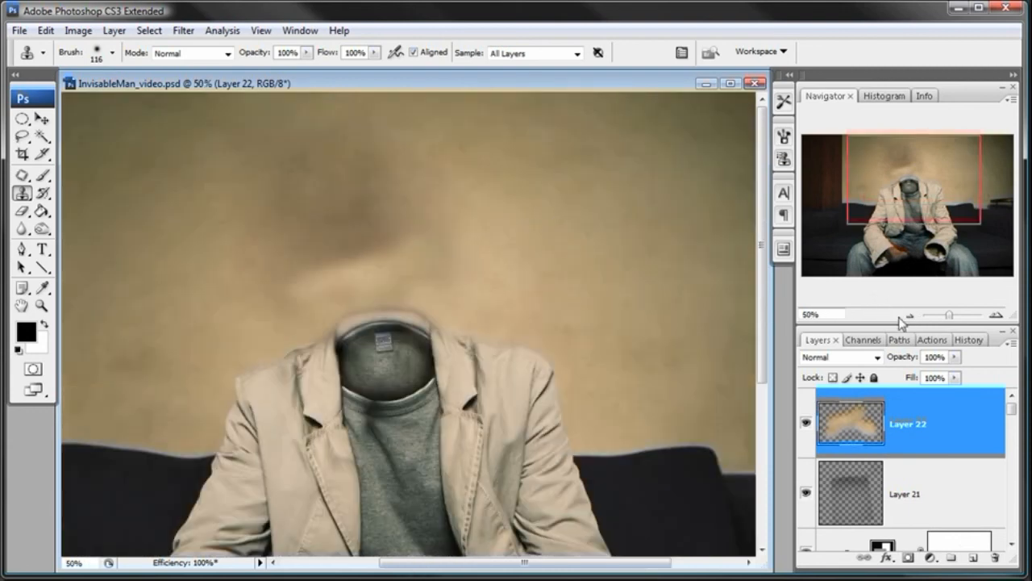
pyautogui.click(909, 316)
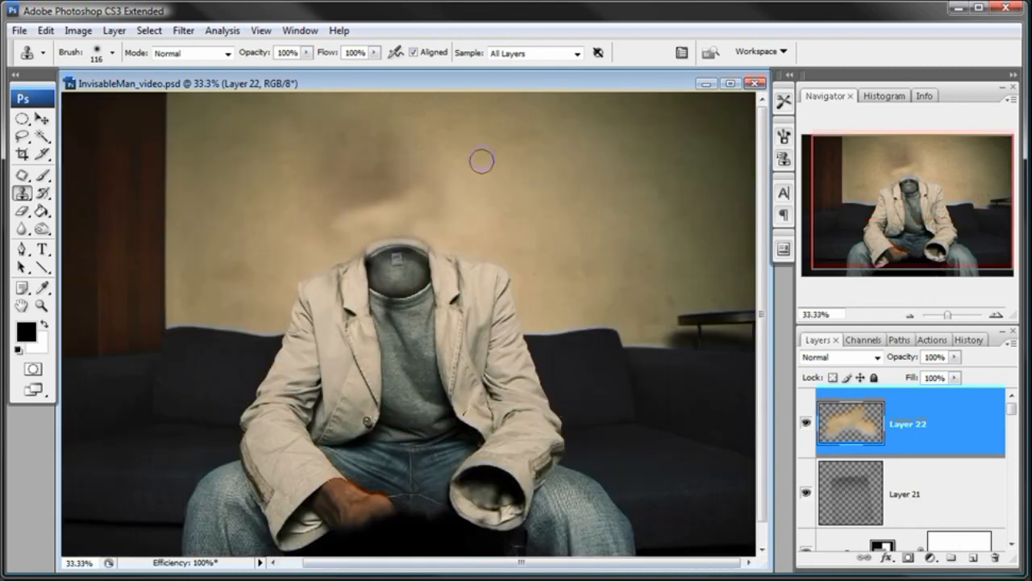
pyautogui.rightClick(481, 161)
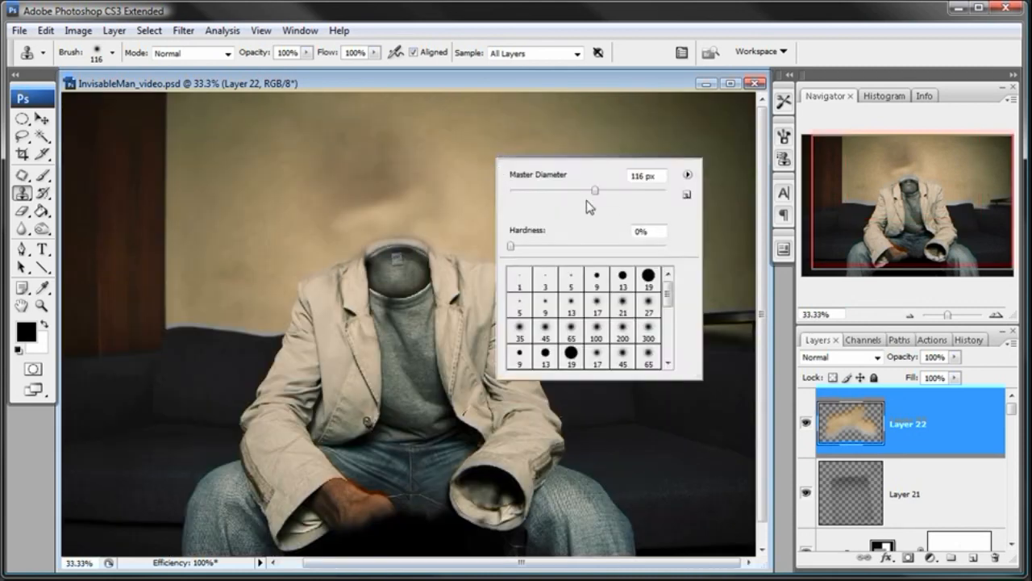
pyautogui.click(366, 91)
pyautogui.click(22, 175)
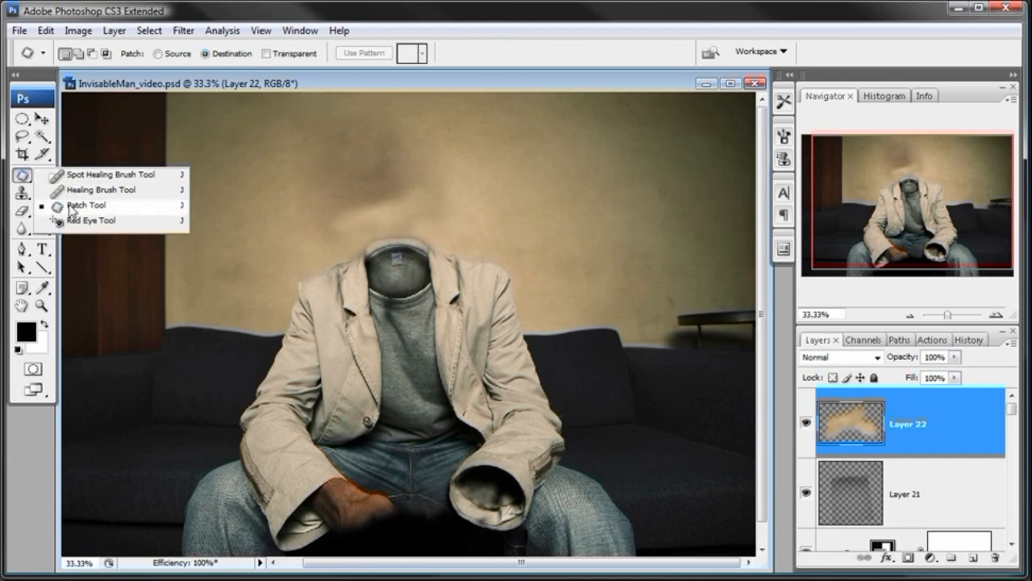
pyautogui.click(71, 208)
pyautogui.moveTo(492, 129)
pyautogui.mouseDown()
pyautogui.moveTo(606, 202)
pyautogui.moveTo(530, 115)
pyautogui.moveTo(494, 129)
pyautogui.mouseUp()
pyautogui.moveTo(556, 203); pyautogui.dragTo(524, 204)
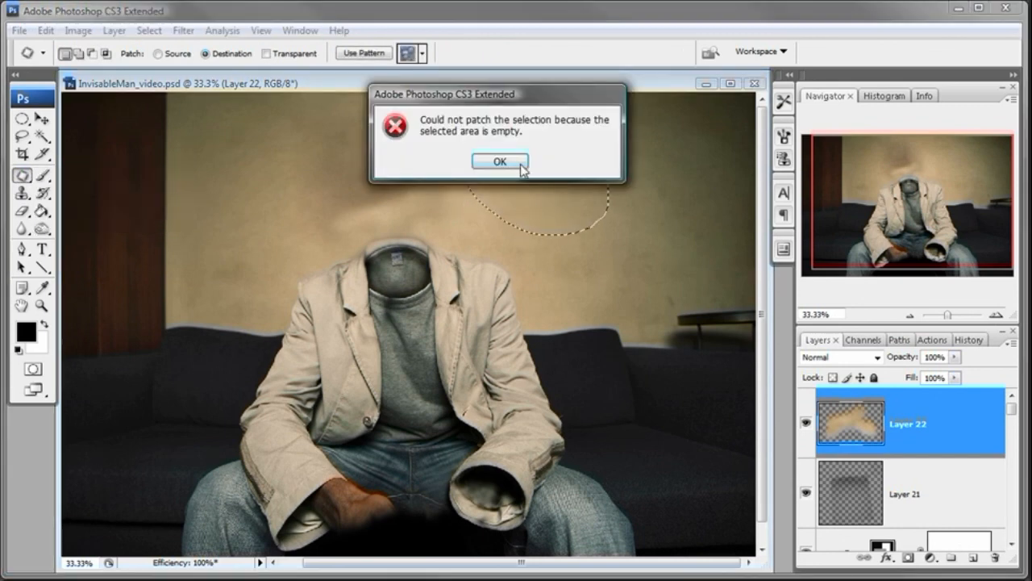
pyautogui.click(520, 164)
# - Patch the dark head shadow on the Background copy layer with the outlined clean wall area, and deselect
pyautogui.moveTo(1012, 415); pyautogui.dragTo(1012, 478)
pyautogui.moveTo(1020, 547); pyautogui.dragTo(968, 520)
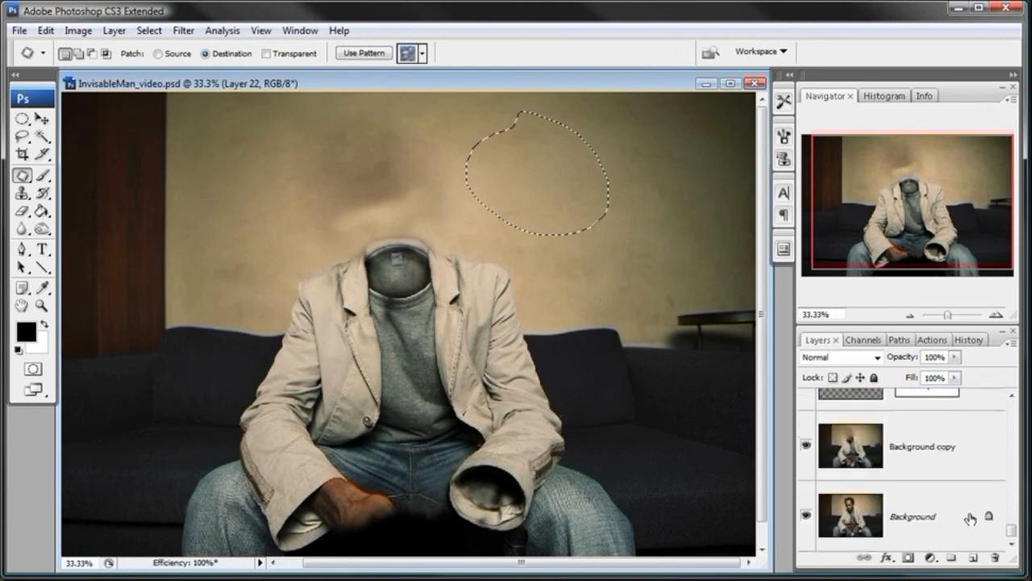
pyautogui.click(919, 446)
pyautogui.moveTo(567, 163); pyautogui.dragTo(388, 156)
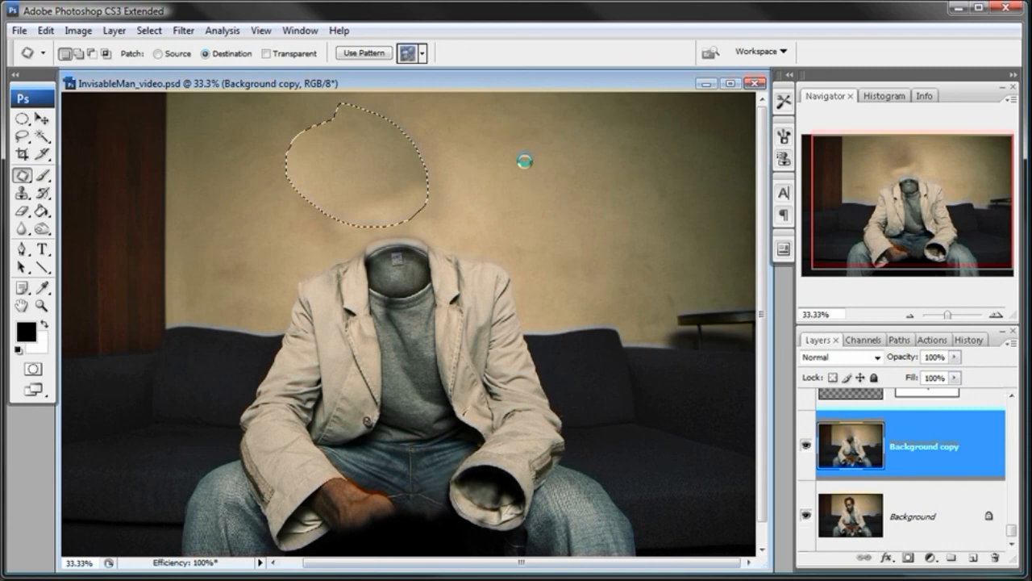
pyautogui.click(22, 119)
pyautogui.hotkey('ctrl', 'd')
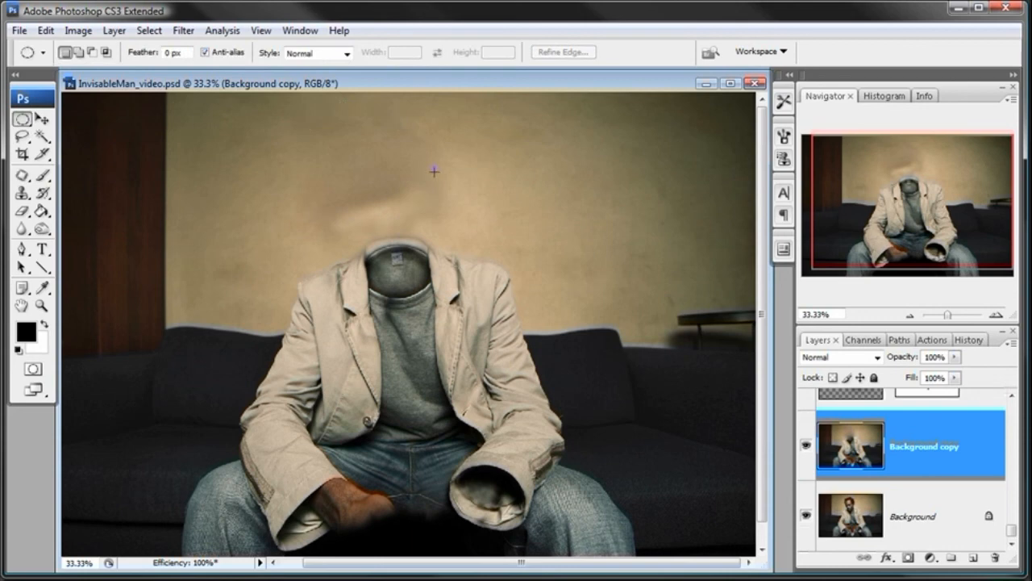
# - Compare the wall retouching by toggling the visibility of the Background copy layer and of Layer 22
pyautogui.click(806, 446)
pyautogui.click(807, 448)
pyautogui.click(807, 447)
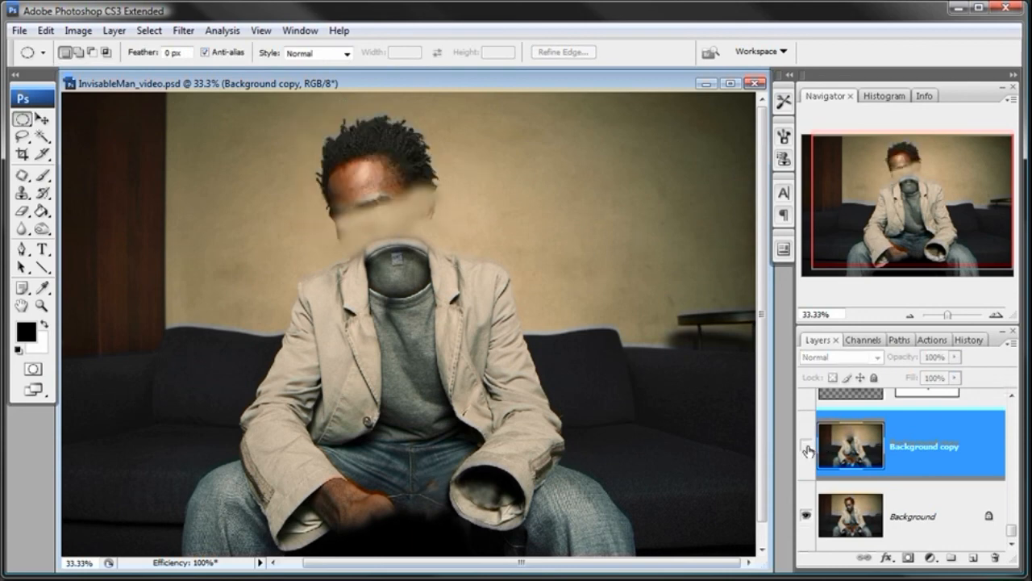
pyautogui.click(807, 449)
pyautogui.moveTo(1012, 530); pyautogui.dragTo(779, 407)
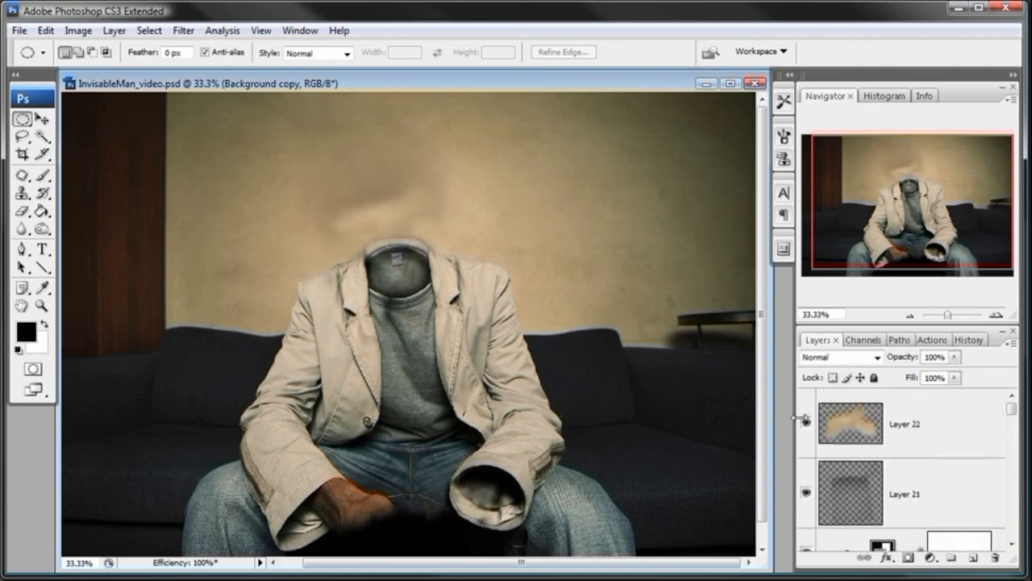
pyautogui.click(805, 421)
pyautogui.click(804, 421)
pyautogui.click(805, 421)
pyautogui.click(805, 421)
# - Erase the harsh cloned wall area above the collar on Layer 22 with a soft 494 px Eraser, and review the figure at 50%
pyautogui.click(867, 427)
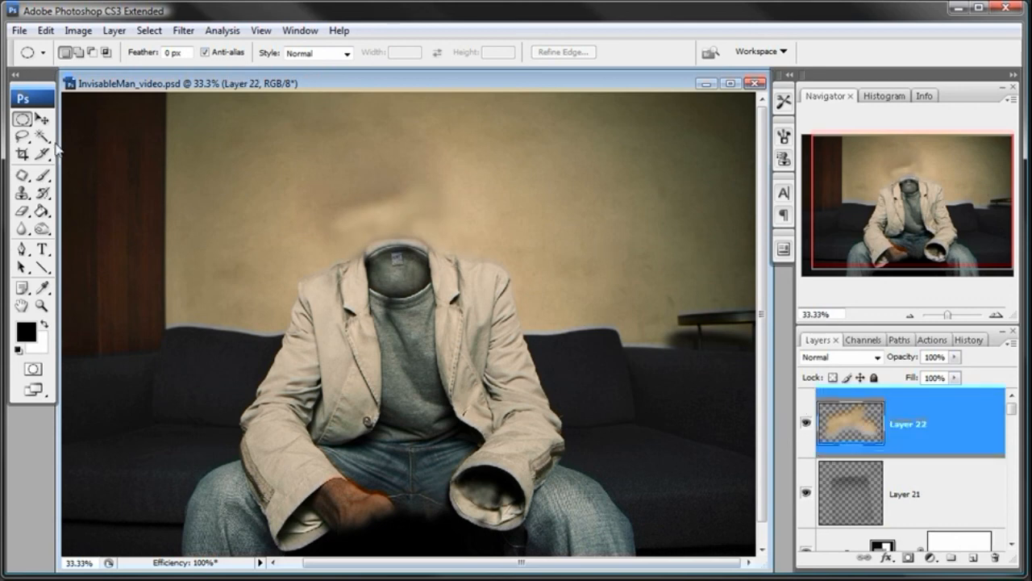
pyautogui.click(22, 210)
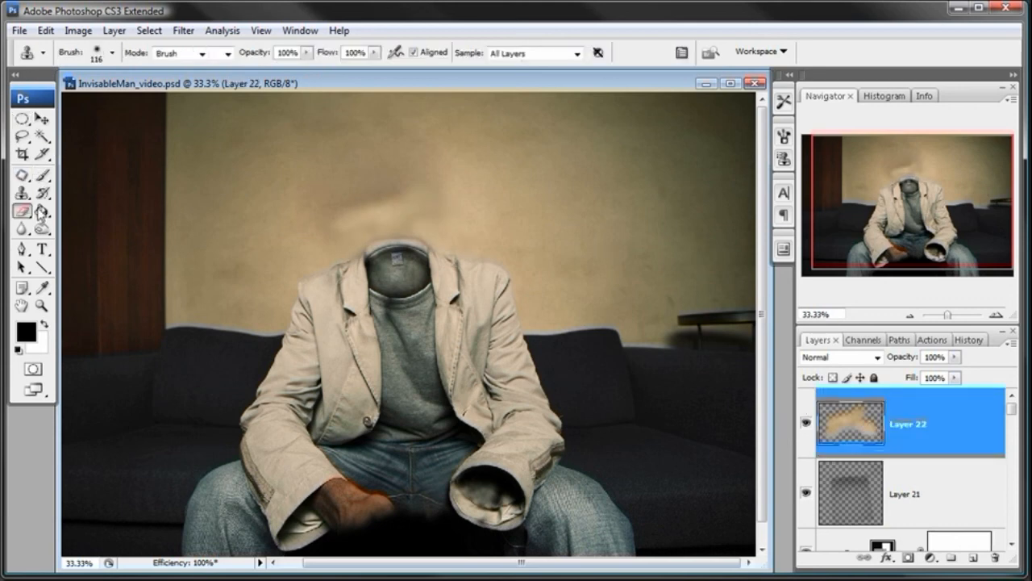
pyautogui.rightClick(485, 127)
pyautogui.moveTo(515, 158); pyautogui.dragTo(639, 158)
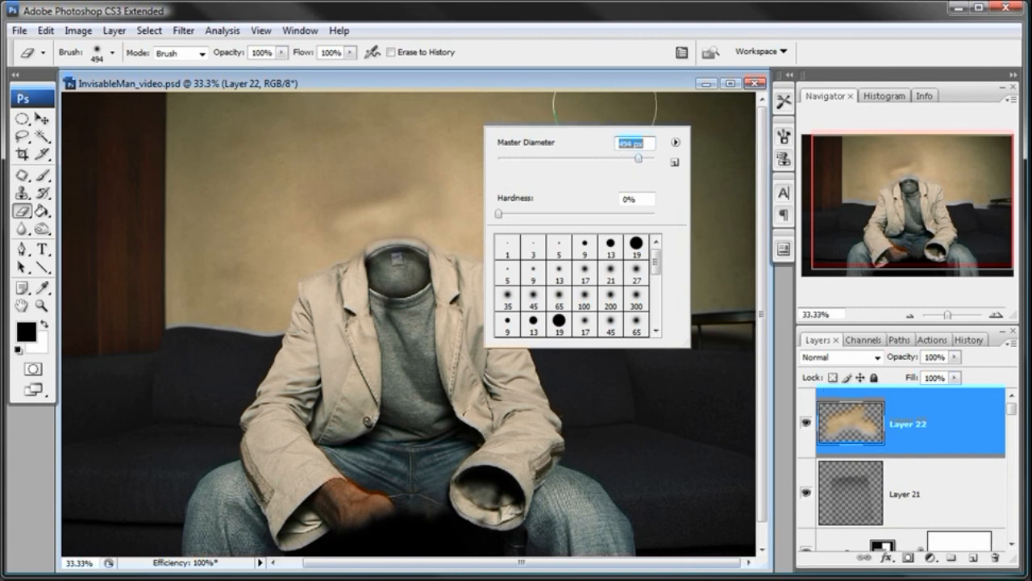
pyautogui.click(586, 84)
pyautogui.moveTo(407, 164)
pyautogui.mouseDown()
pyautogui.moveTo(349, 184)
pyautogui.moveTo(339, 205)
pyautogui.mouseUp()
pyautogui.moveTo(612, 364)
pyautogui.mouseDown()
pyautogui.moveTo(595, 302)
pyautogui.moveTo(592, 350)
pyautogui.mouseUp()
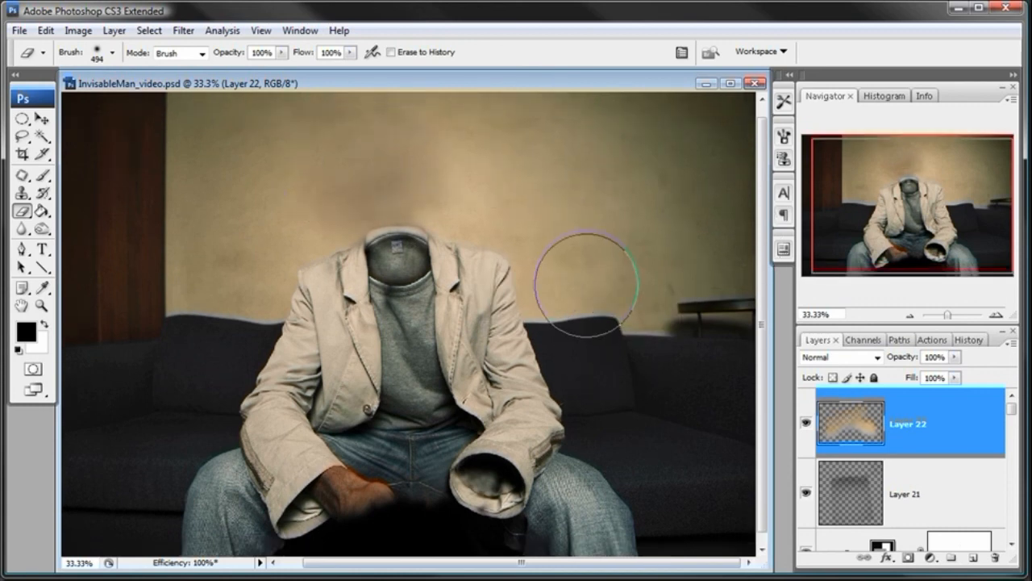
pyautogui.moveTo(554, 271); pyautogui.dragTo(553, 280)
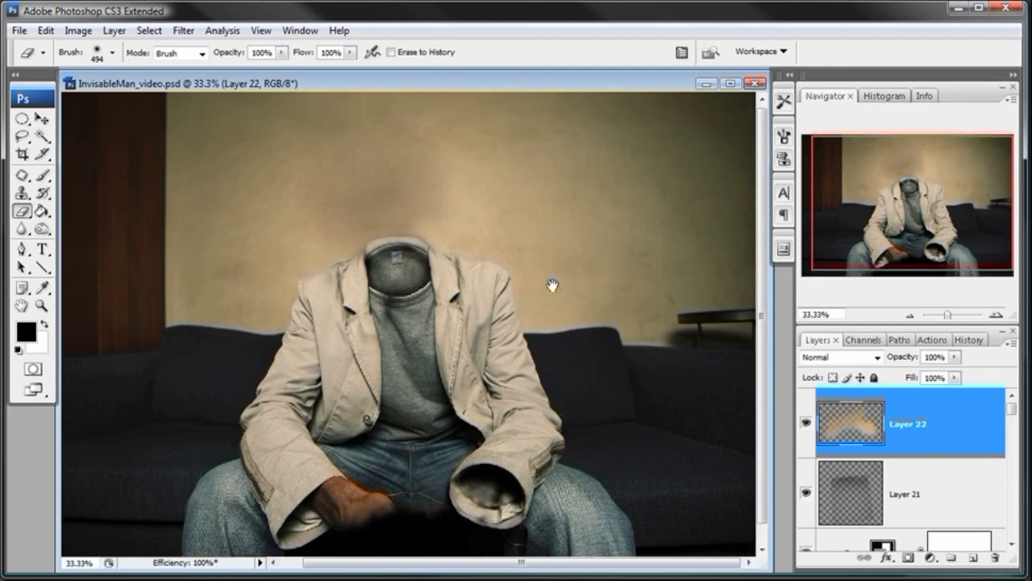
pyautogui.click(998, 316)
pyautogui.moveTo(642, 309); pyautogui.dragTo(618, 253)
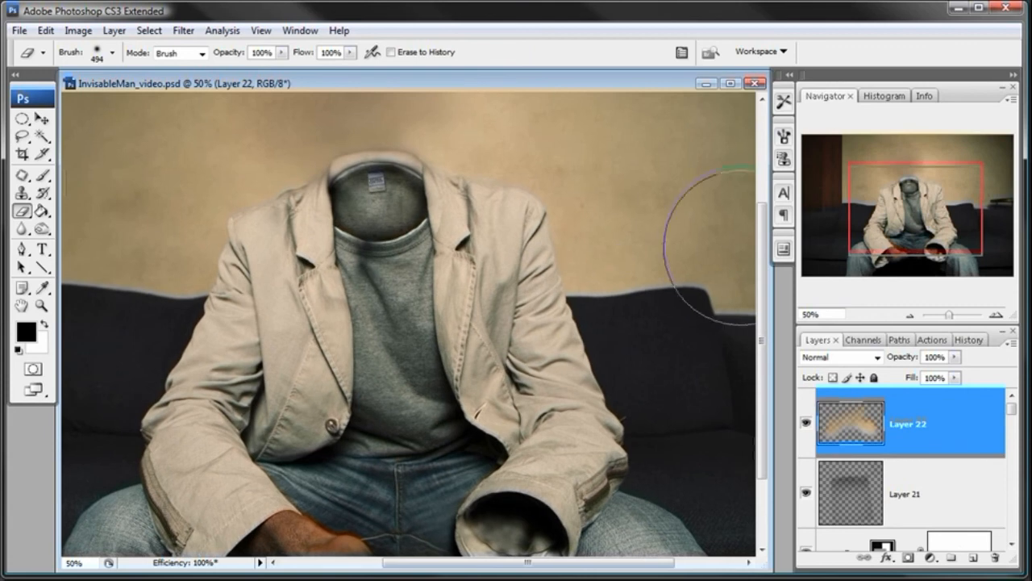